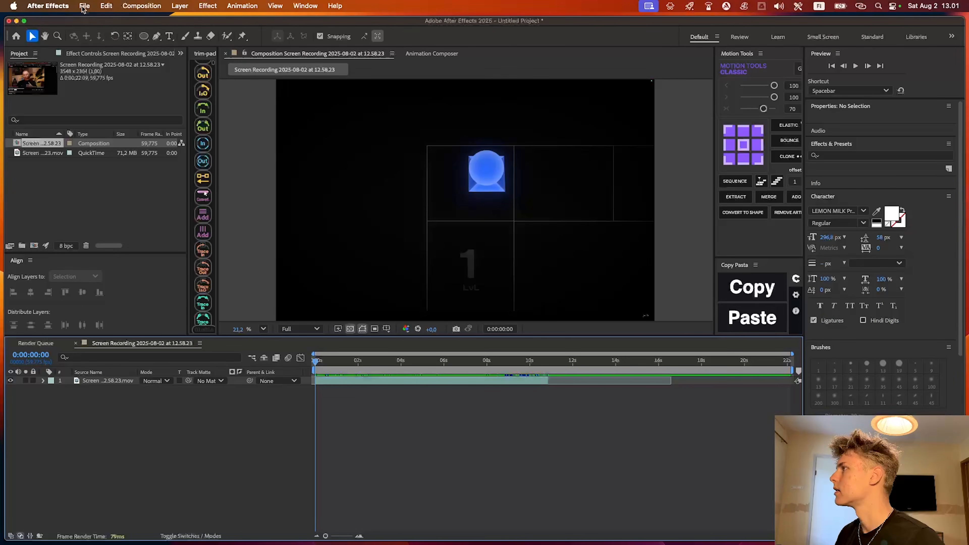
Begin a new composition named "Boardgame animation" with a size of 1920 by 1080 px
click(137, 5)
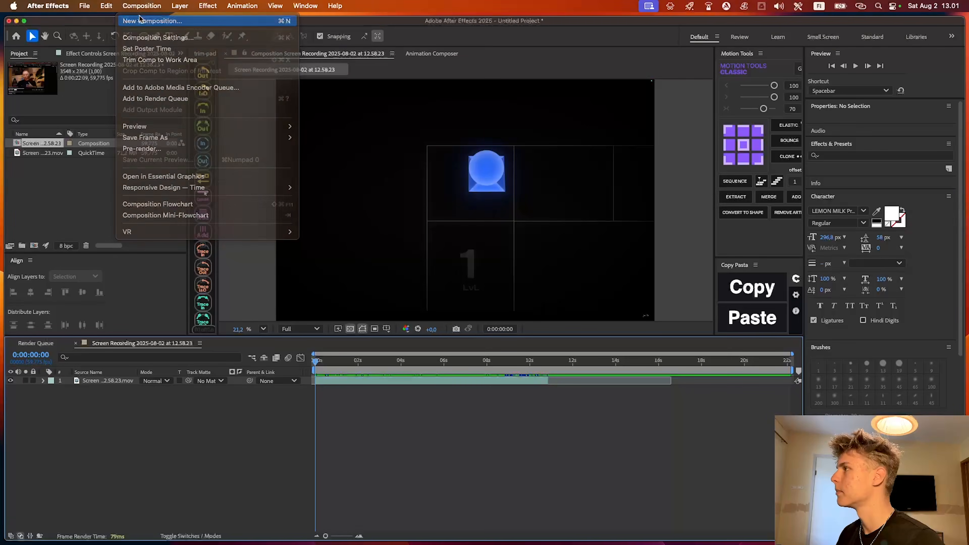
click(145, 22)
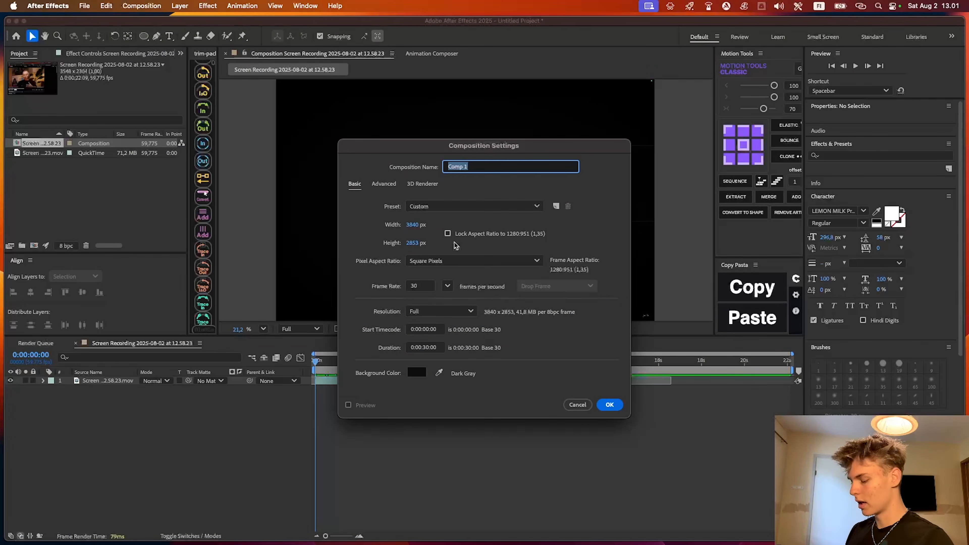
text(Boardgame)
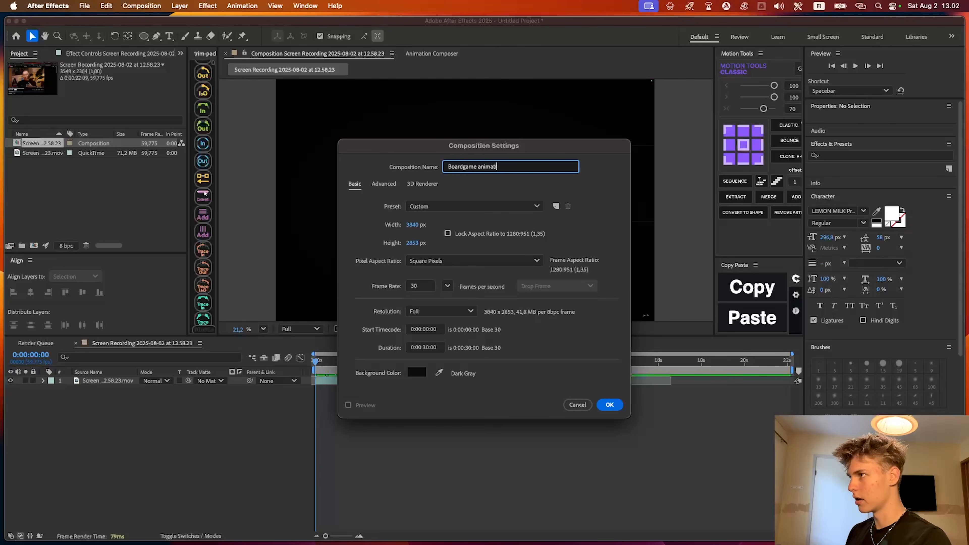
key(Tab)
text(1920)
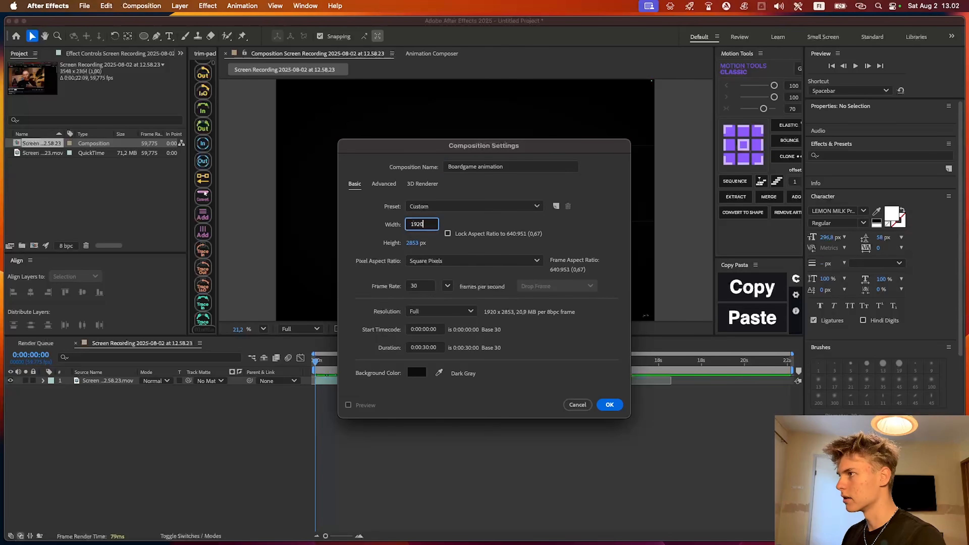
click(414, 246)
text(1080)
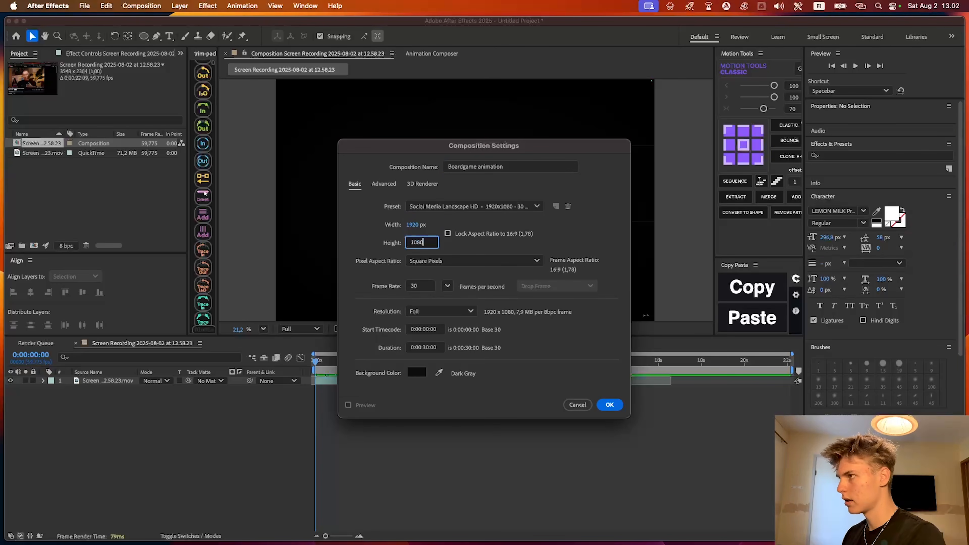
Set the composition's duration to 10 seconds and its background colour to black, and create it
click(427, 347)
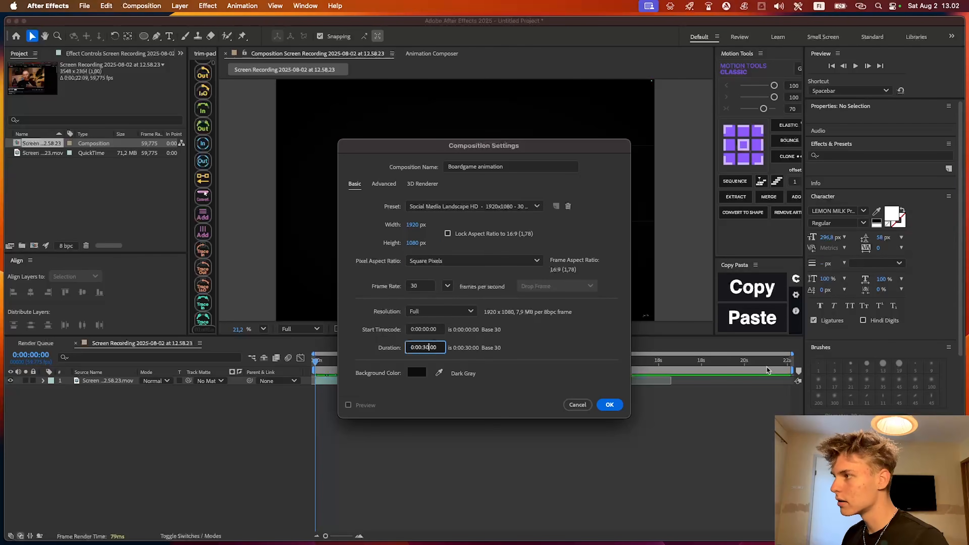
click(416, 372)
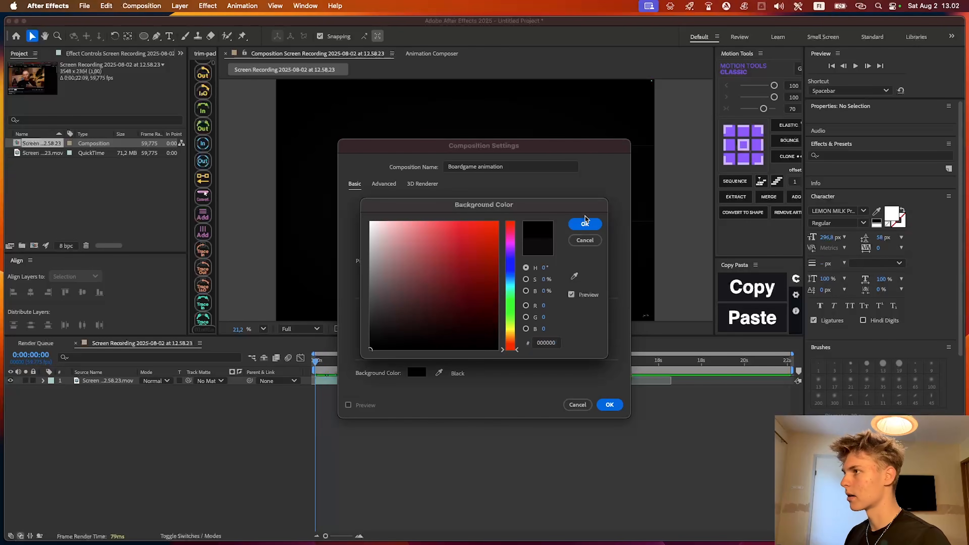
click(585, 224)
click(609, 405)
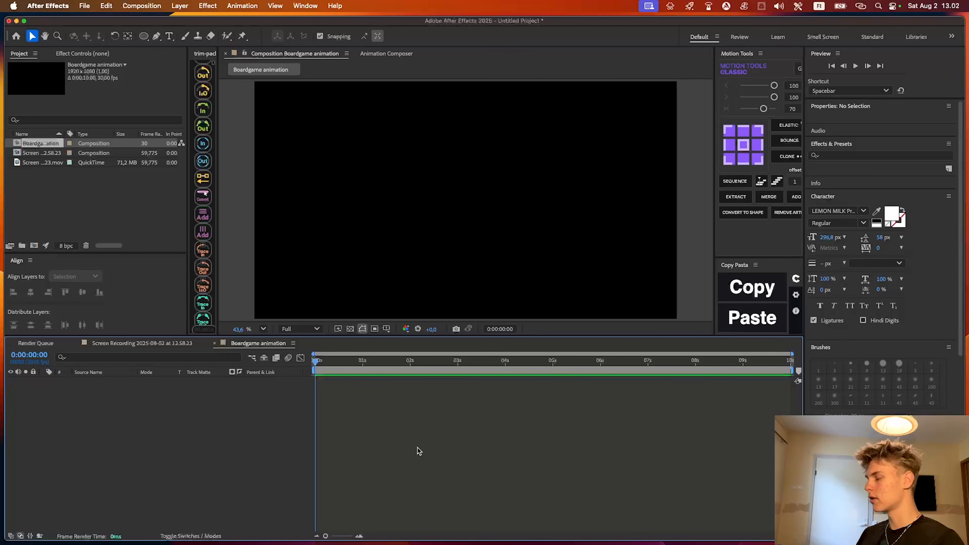
Ready the Pen tool with a white 2 px stroke and show the grid over the composition
key(g)
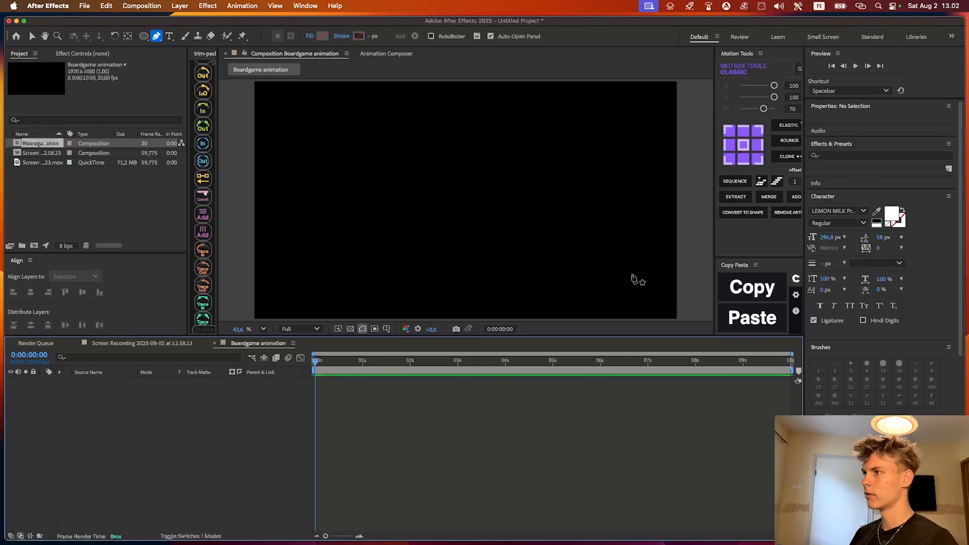
key(v)
key(g)
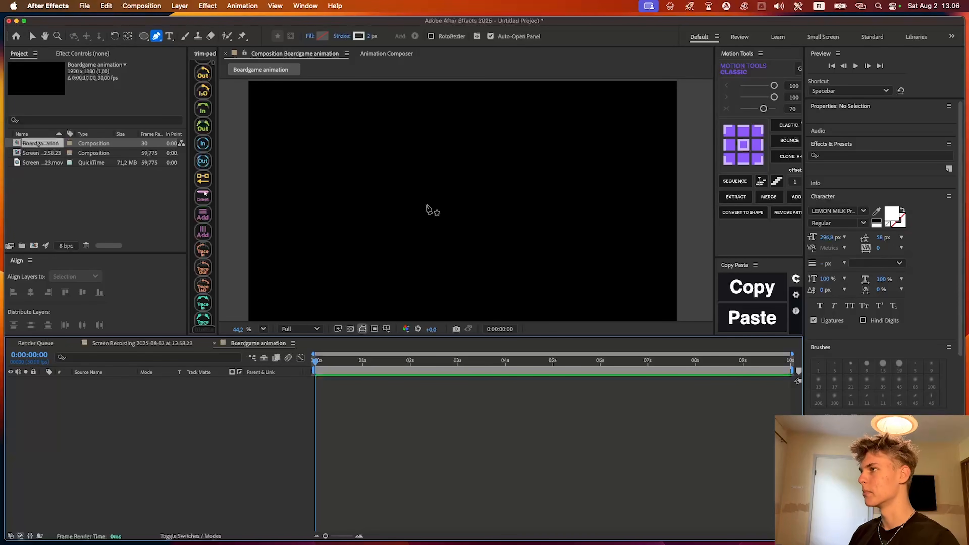
click(386, 328)
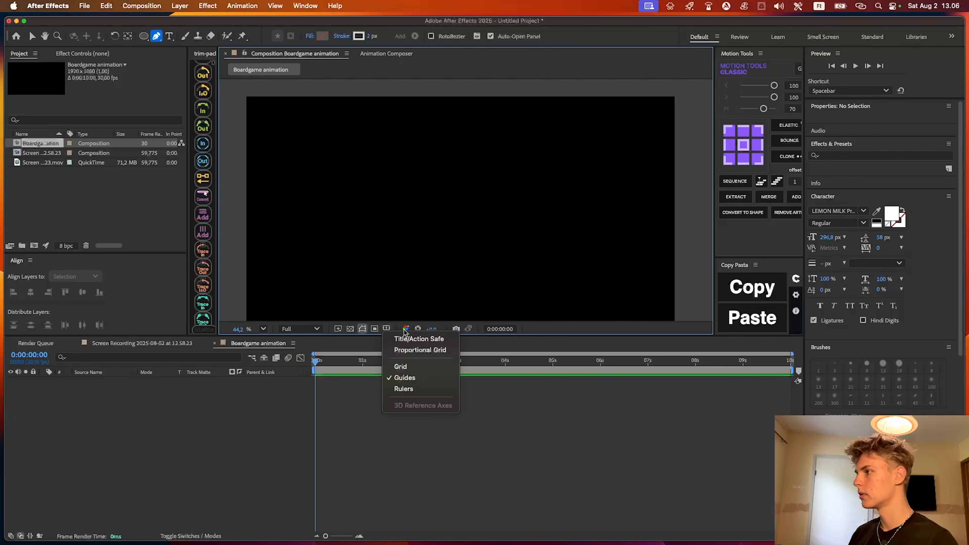
click(400, 366)
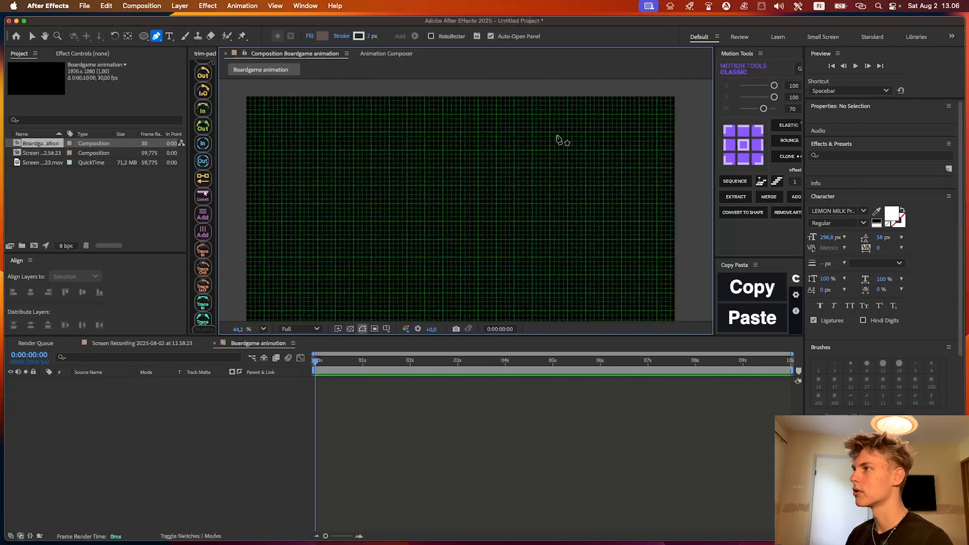
Draw the upper, left and lower edges of an open rectangle with the Pen tool, following the grid lines
click(586, 131)
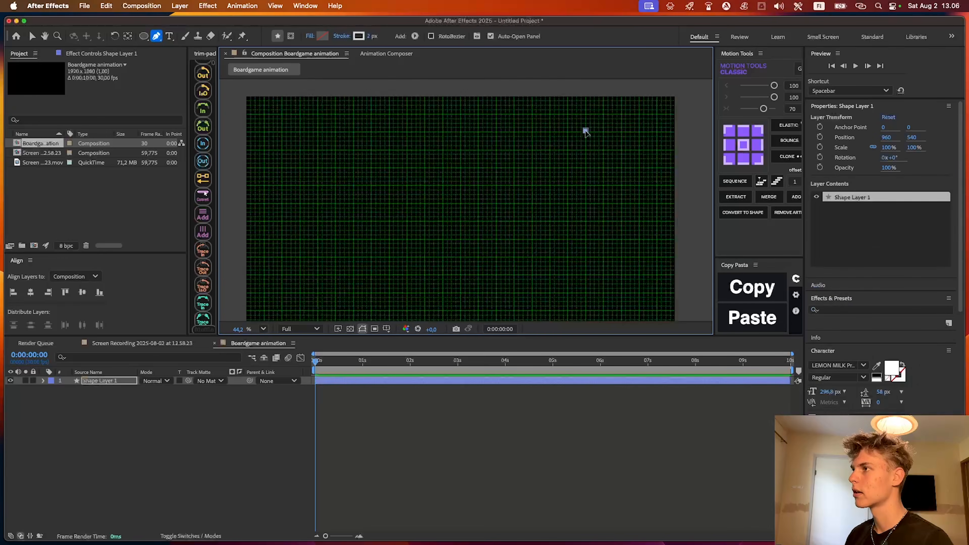
click(407, 131)
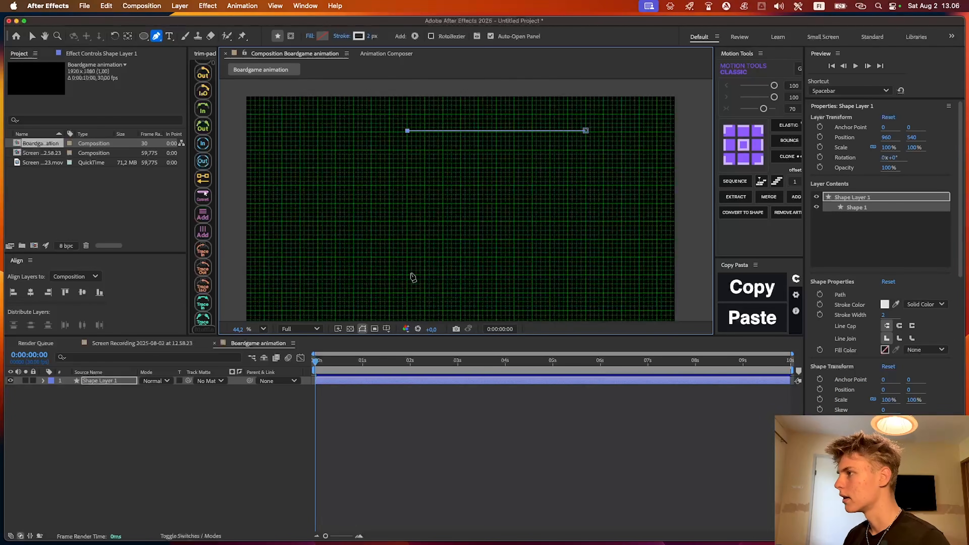
click(407, 259)
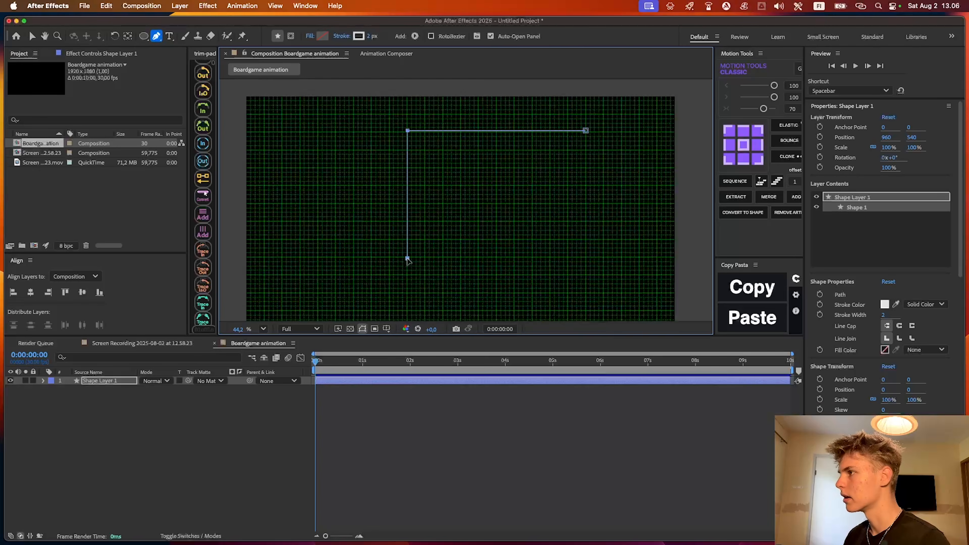
click(586, 259)
drag(586, 259, 595, 189)
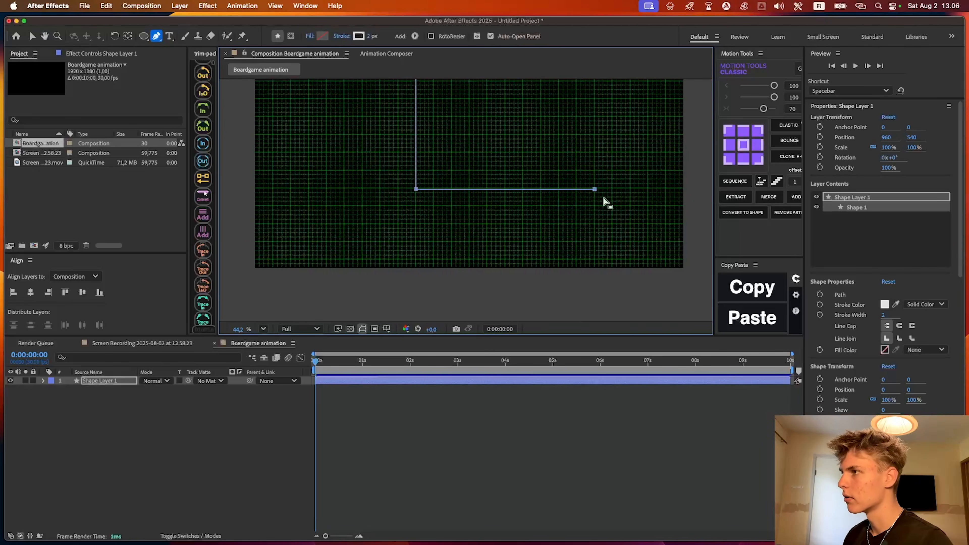
Extend the path straight down toward the frame's lower edge, and add a horizontal outer edge running leftward beyond the inner corner
scroll(604, 198, up, 5)
drag(586, 248, 577, 174)
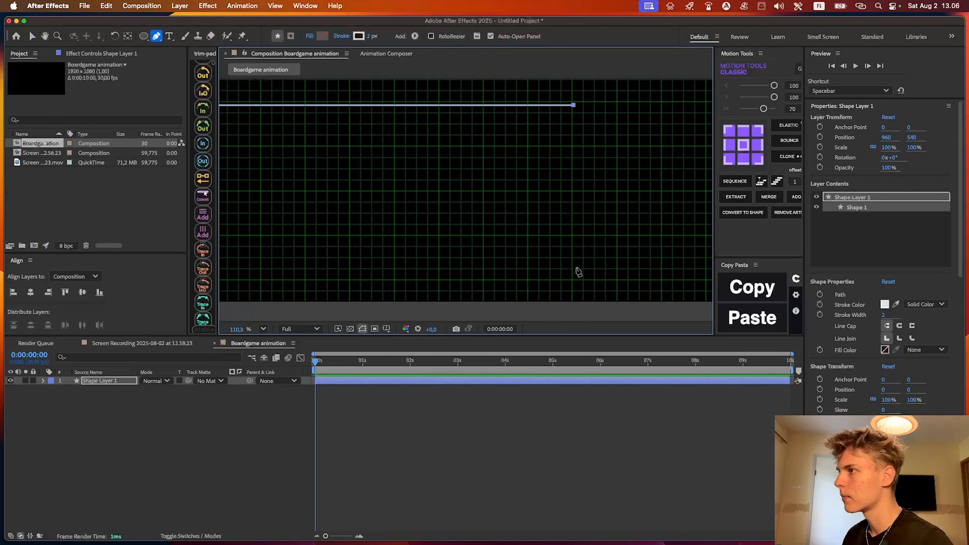
click(573, 279)
scroll(556, 231, down, 4)
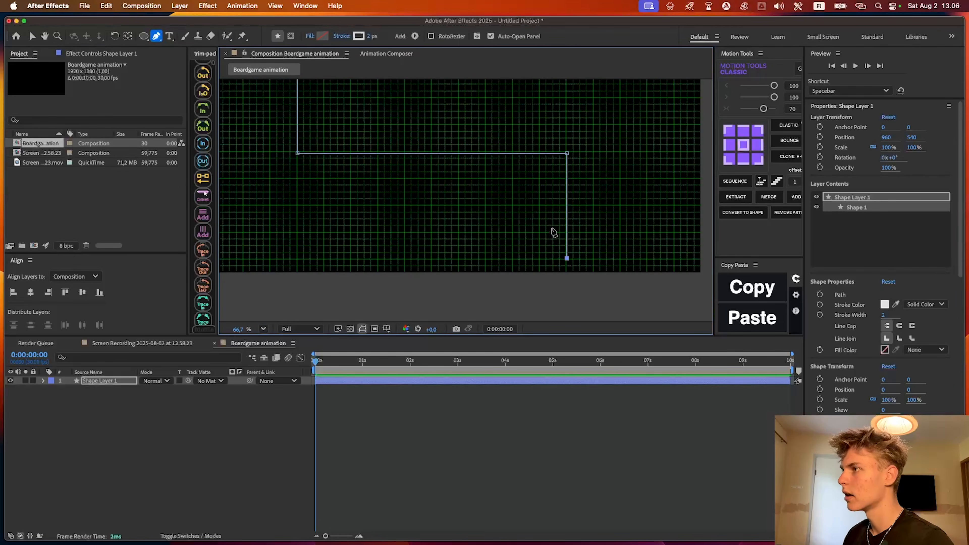
drag(453, 218, 470, 215)
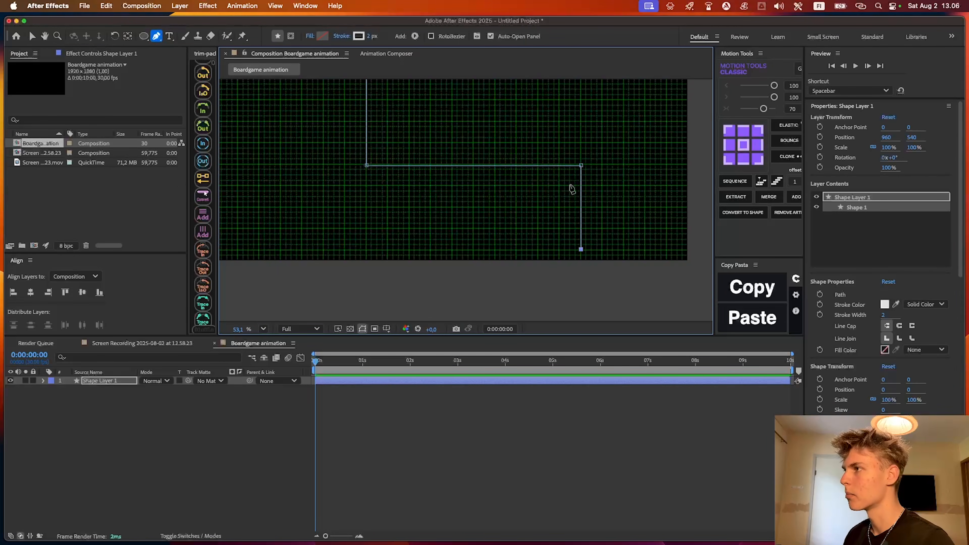
scroll(439, 211, up, 3)
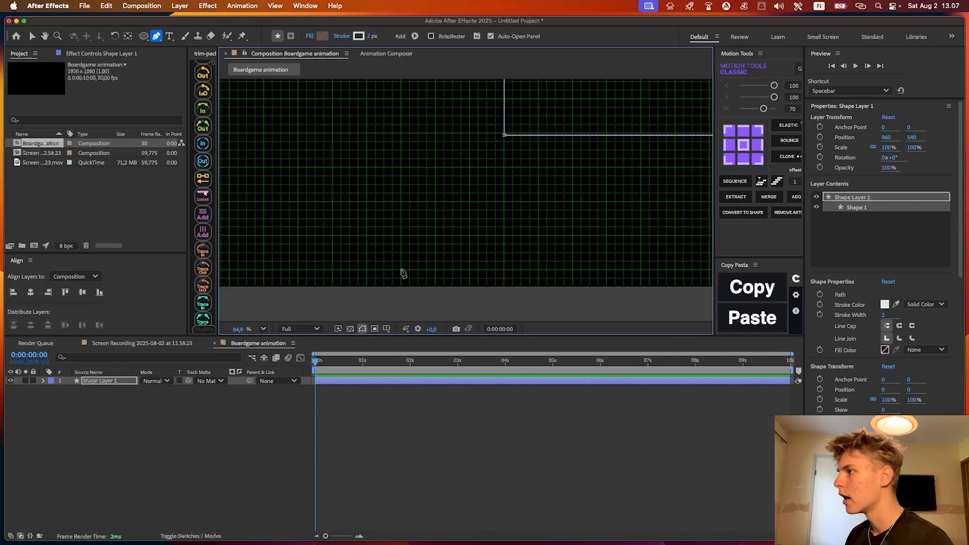
click(365, 270)
Move the unfinished shape layer down to position 960, 695.2
scroll(443, 222, down, 5)
drag(404, 73, 429, 170)
scroll(434, 92, up, 5)
scroll(451, 141, down, 5)
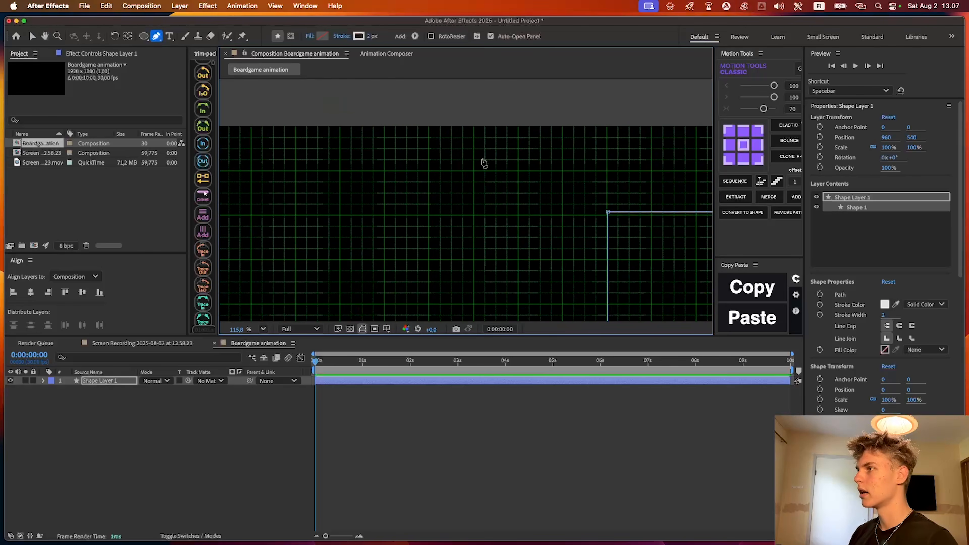
click(441, 382)
key(v)
drag(466, 239, 463, 263)
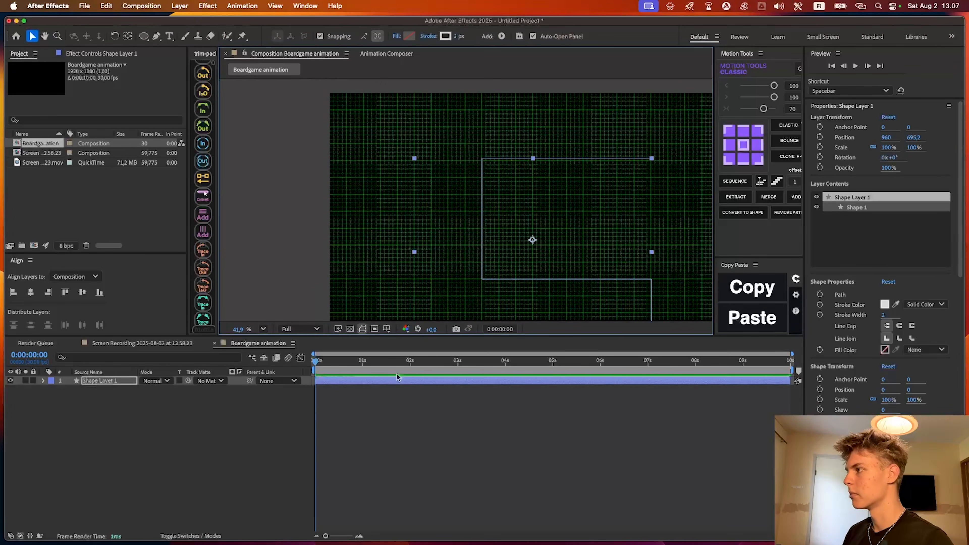
Resume the path from its lower-left vertex, add the outer upper-left and upper-right corners, and close it at the starting point
click(397, 380)
drag(420, 296, 432, 242)
scroll(433, 243, up, 5)
key(g)
click(430, 305)
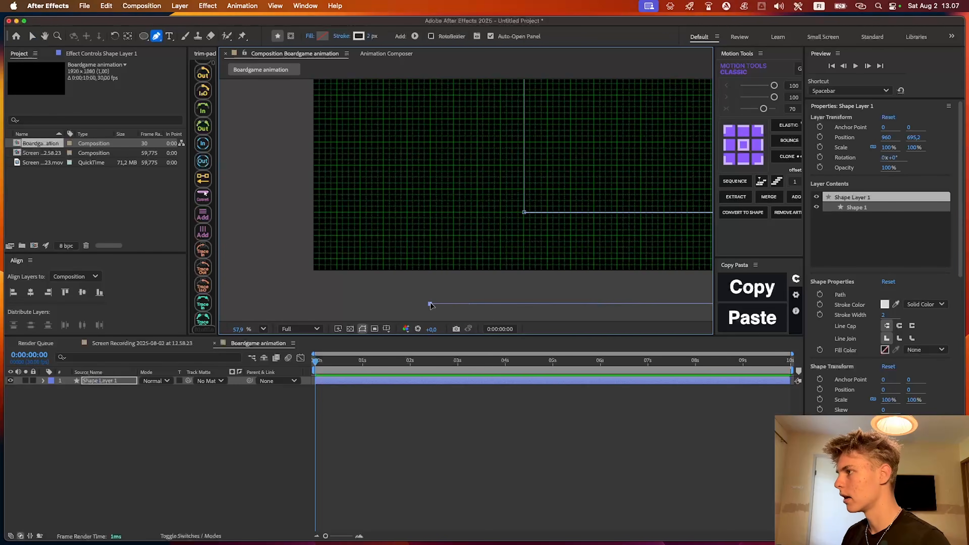
drag(423, 85, 435, 262)
drag(476, 167, 416, 165)
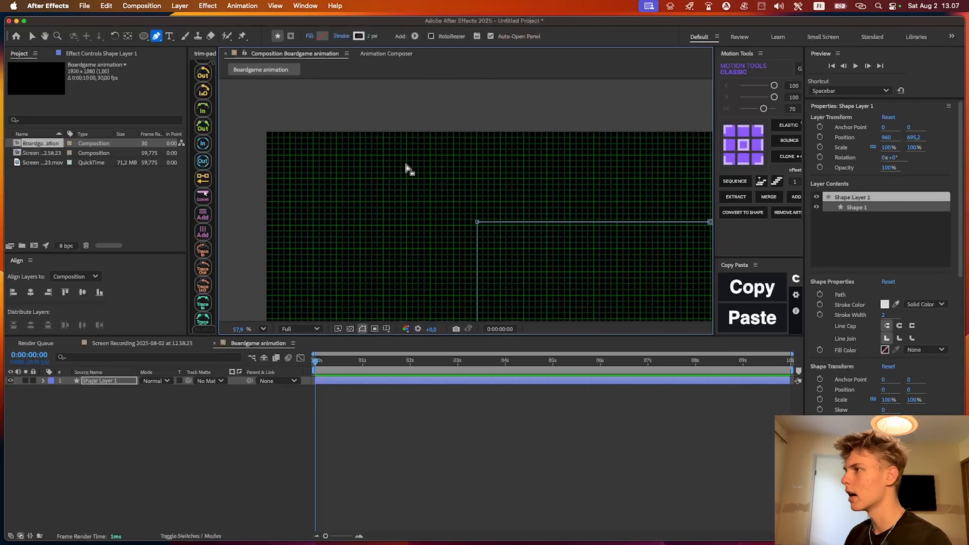
scroll(405, 168, up, 6)
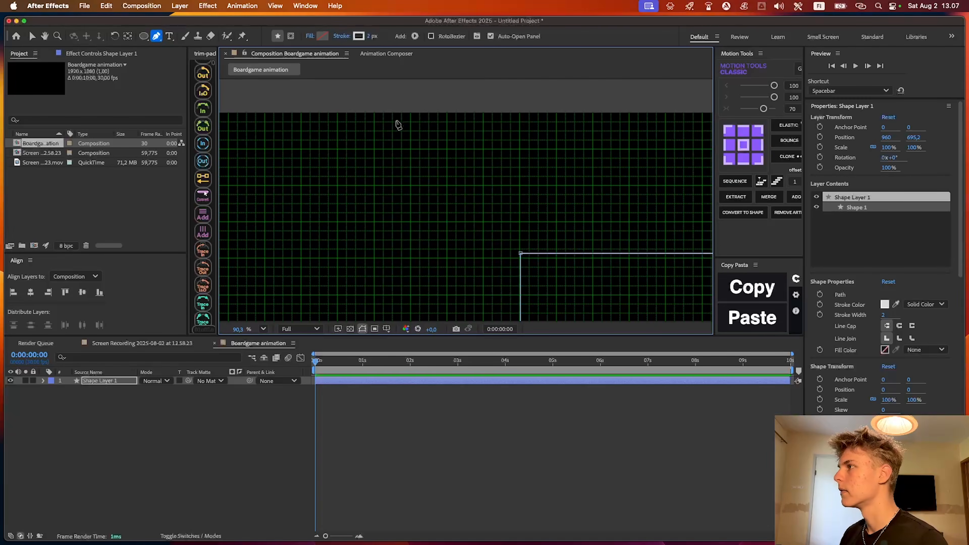
click(375, 112)
drag(532, 141, 211, 148)
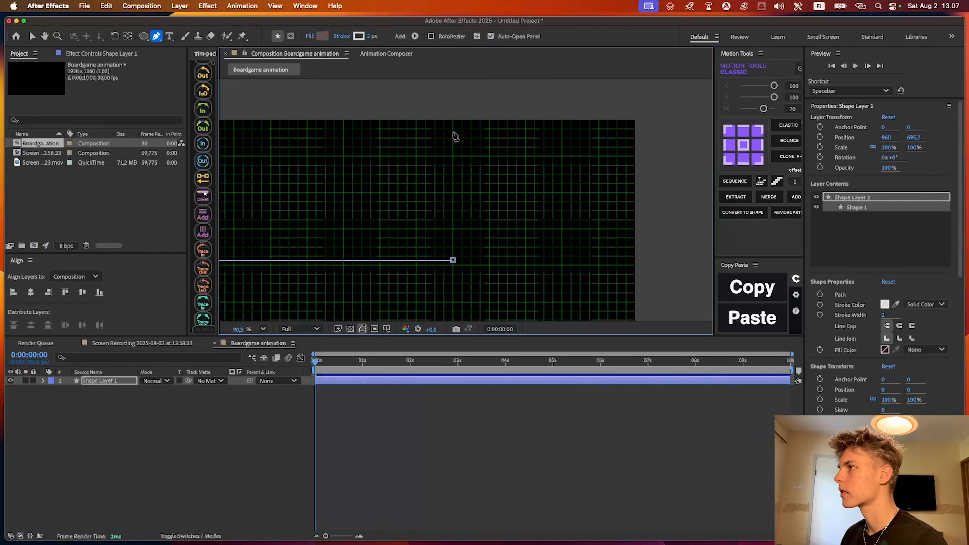
click(454, 117)
click(454, 261)
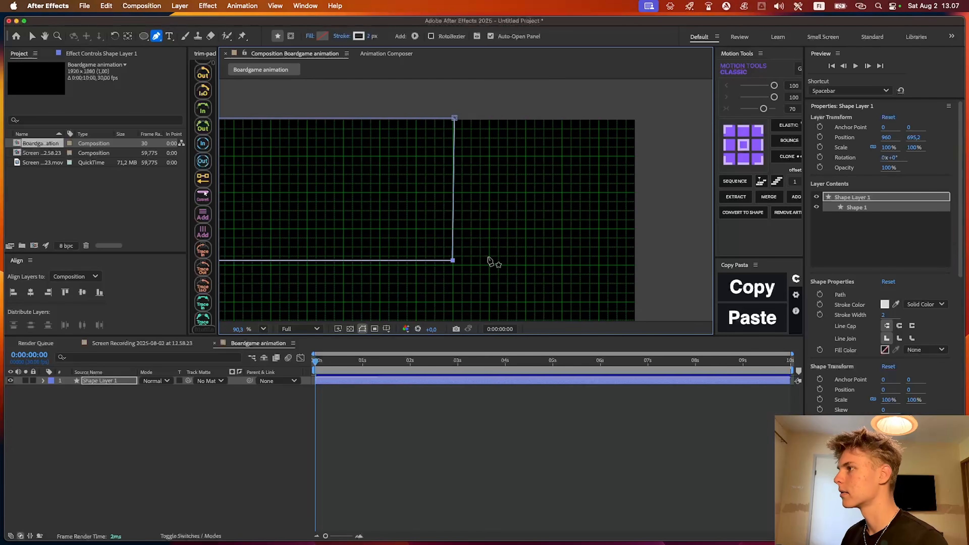
Hide the grid over the composition
scroll(444, 218, down, 5)
scroll(528, 208, down, 4)
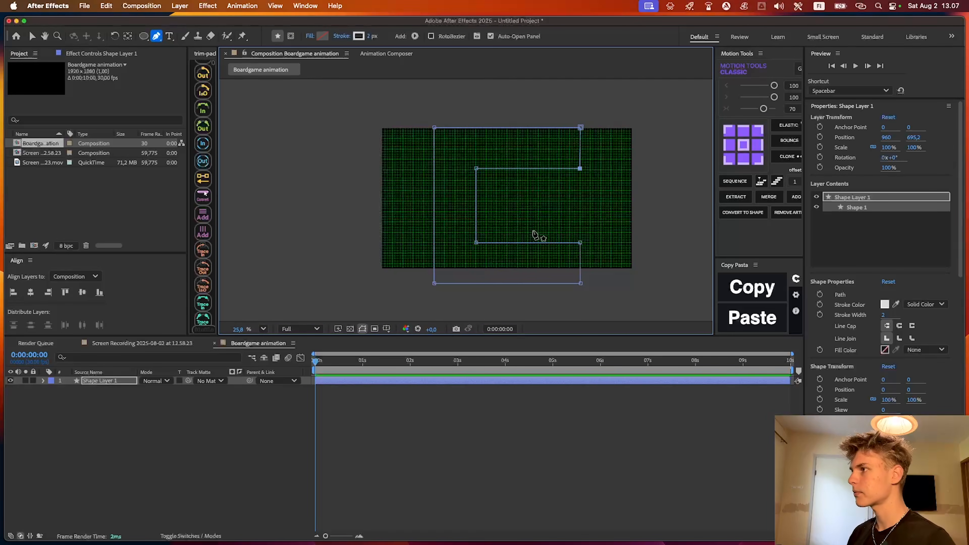
scroll(509, 216, up, 2)
click(386, 329)
click(412, 368)
Scale the C-shaped board layer to 83.4% and move it up to position 960, 620.7 so it fits the frame
key(s)
drag(167, 390, 156, 390)
click(267, 428)
key(v)
click(454, 207)
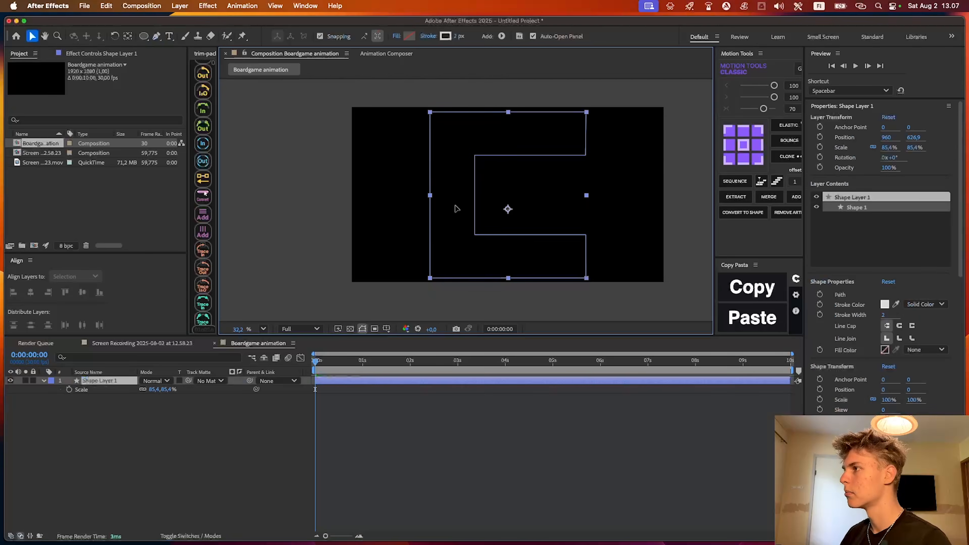
scroll(406, 264, up, 4)
click(461, 393)
click(461, 382)
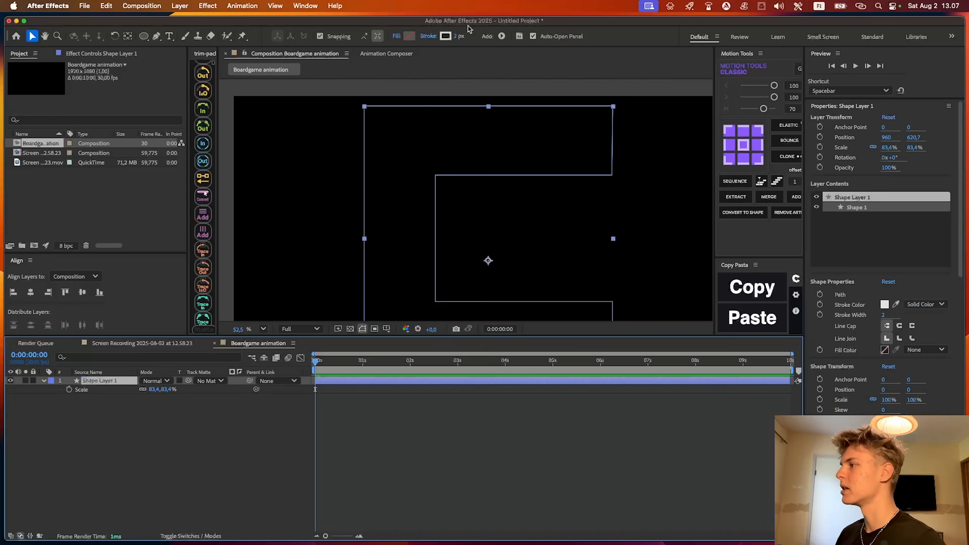
Change the board shape's stroke colour to grey
click(445, 36)
click(585, 224)
click(582, 416)
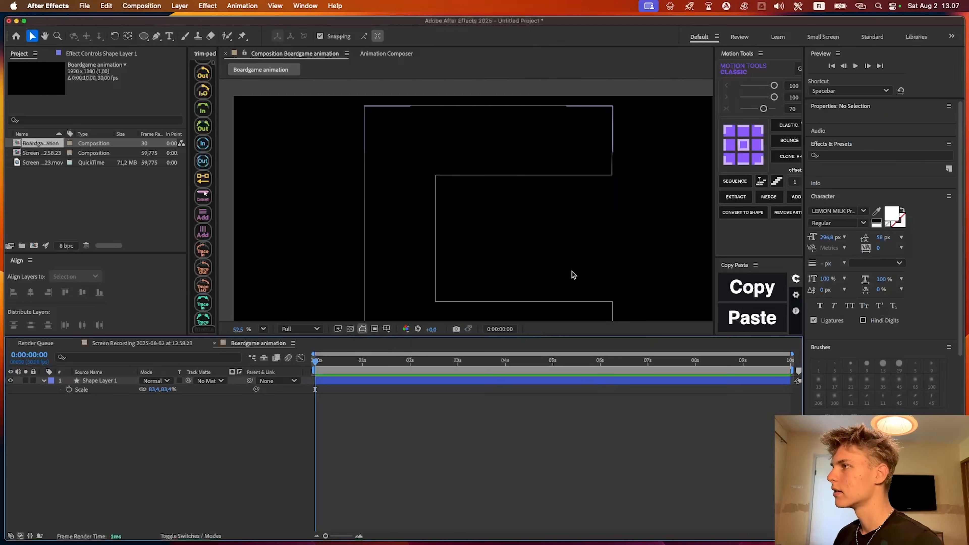
Set the board shape's stroke width to 3 px and deselect the layer
scroll(563, 199, up, 5)
drag(423, 208, 494, 202)
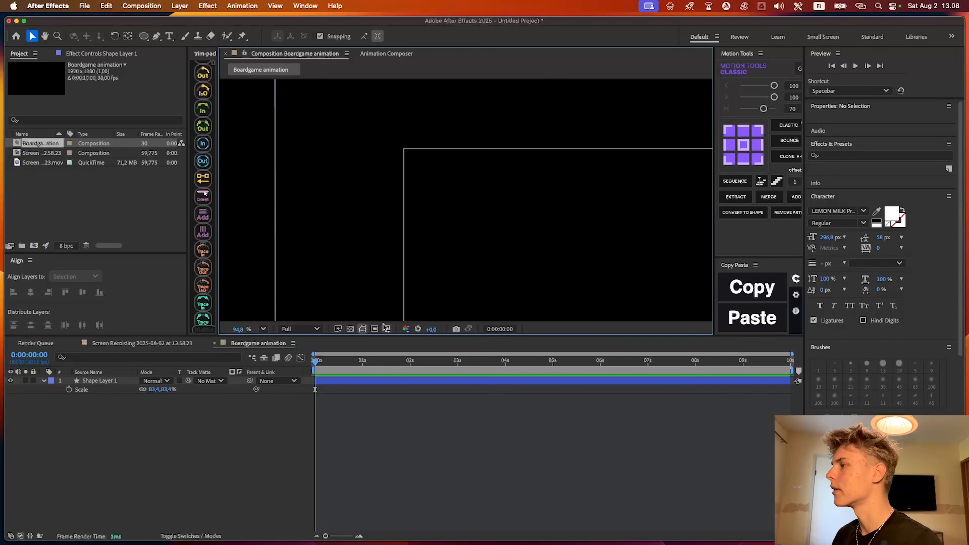
click(500, 303)
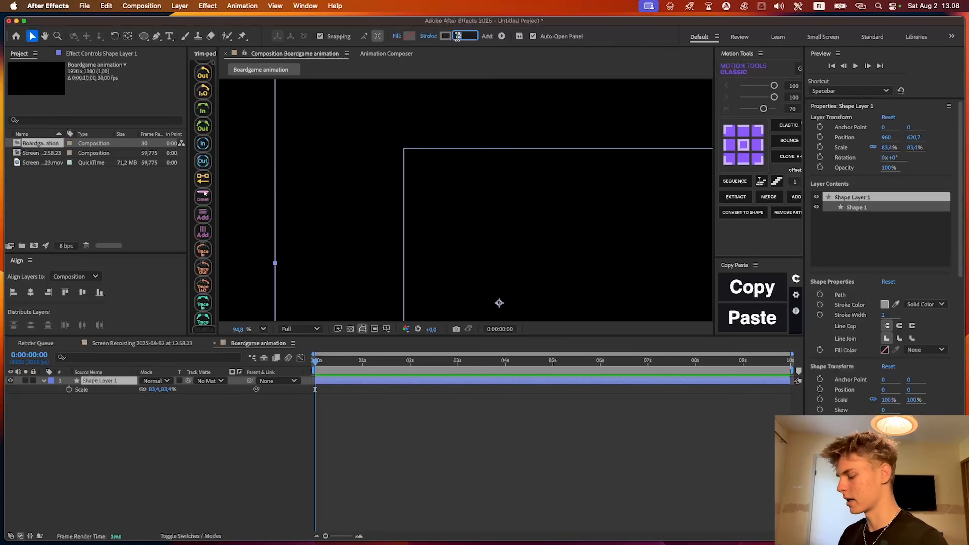
click(402, 400)
scroll(437, 215, down, 5)
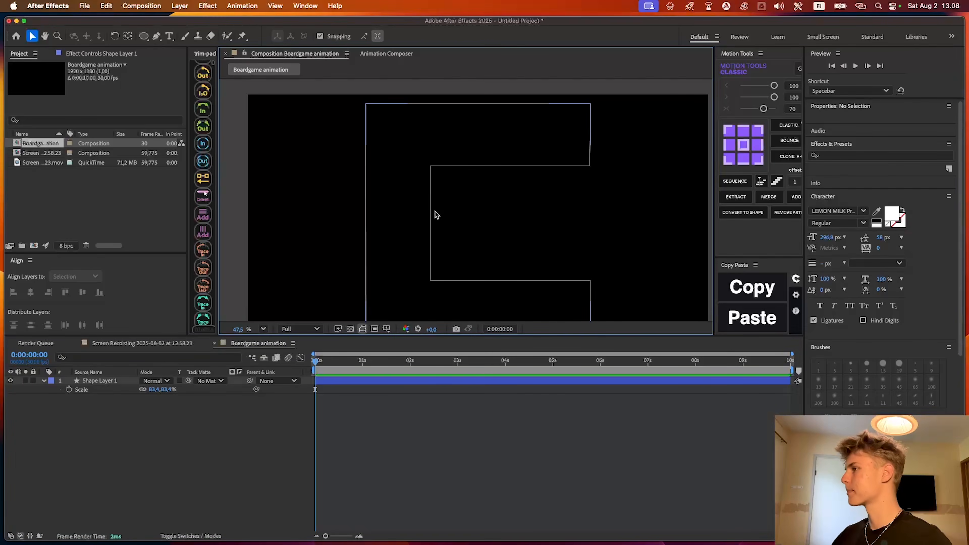
With the Pen tool, add a vertical dividing line to the board layer from the upper inner corner straight up to the outer top edge
scroll(459, 139, up, 6)
scroll(545, 151, down, 4)
drag(499, 179, 502, 106)
scroll(528, 136, up, 5)
scroll(528, 137, up, 1)
drag(528, 137, 494, 212)
key(g)
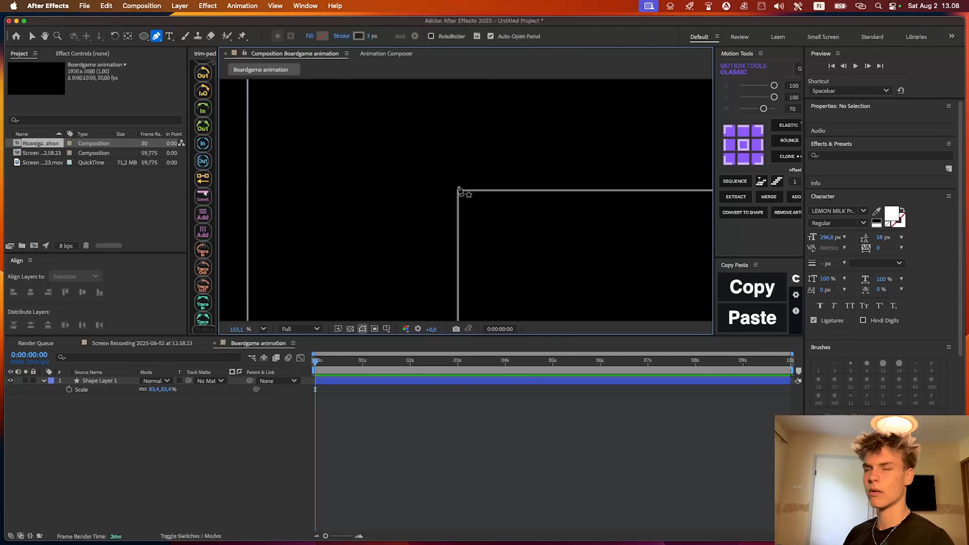
scroll(460, 189, down, 4)
scroll(462, 197, up, 6)
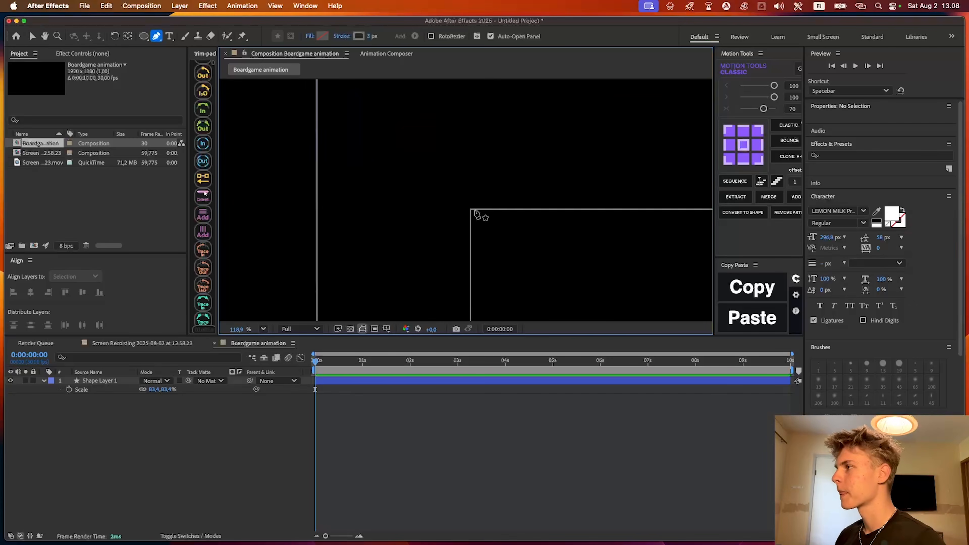
scroll(476, 220, up, 2)
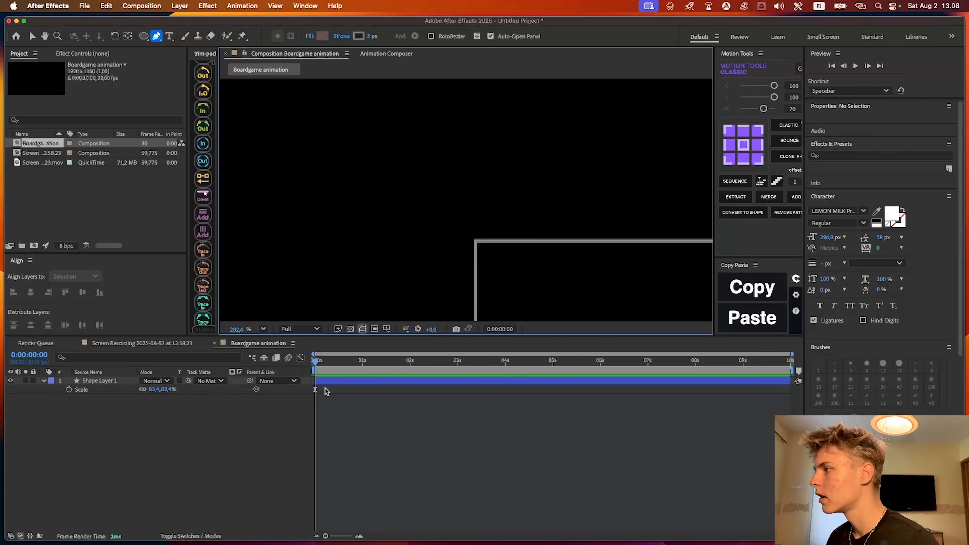
click(317, 380)
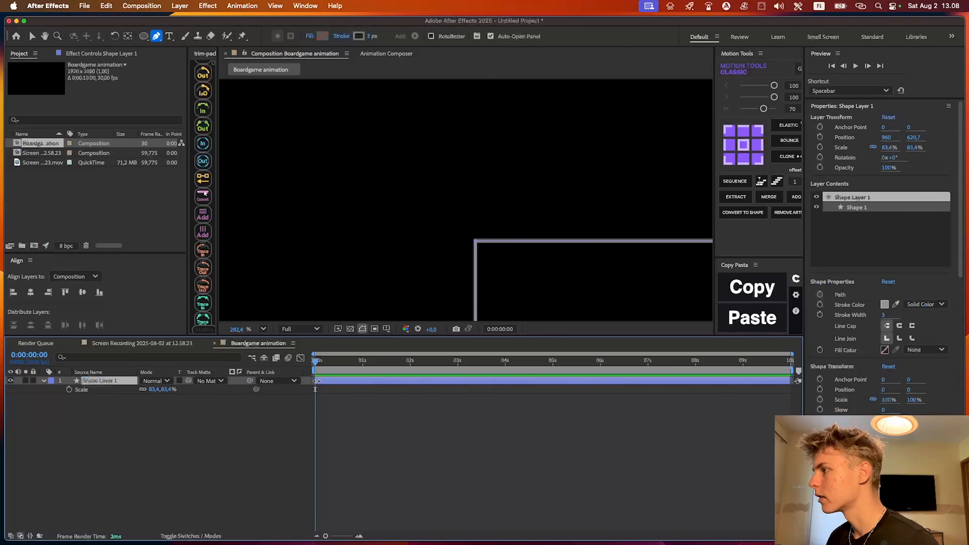
click(476, 243)
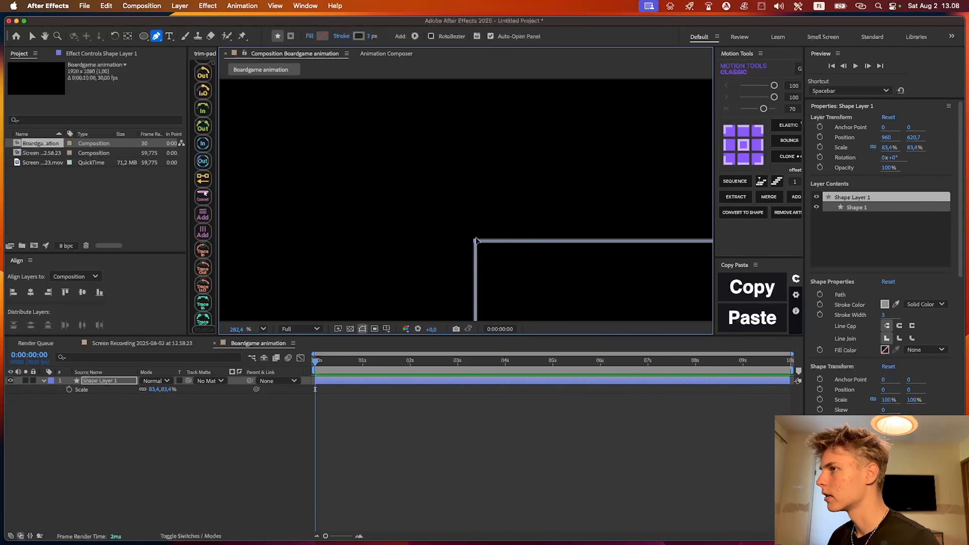
scroll(479, 241, up, 5)
click(473, 238)
scroll(480, 279, down, 5)
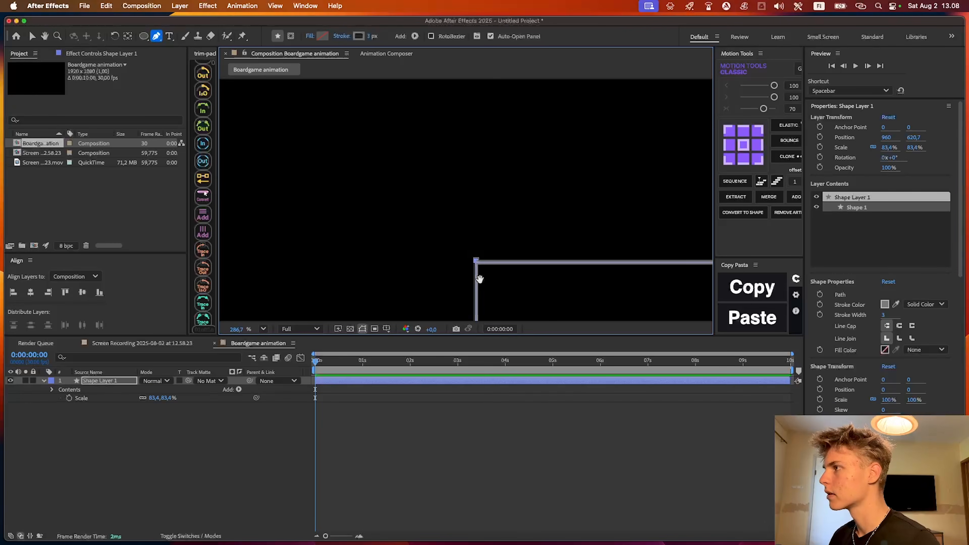
drag(480, 279, 479, 340)
drag(472, 168, 465, 301)
shift+click(503, 165)
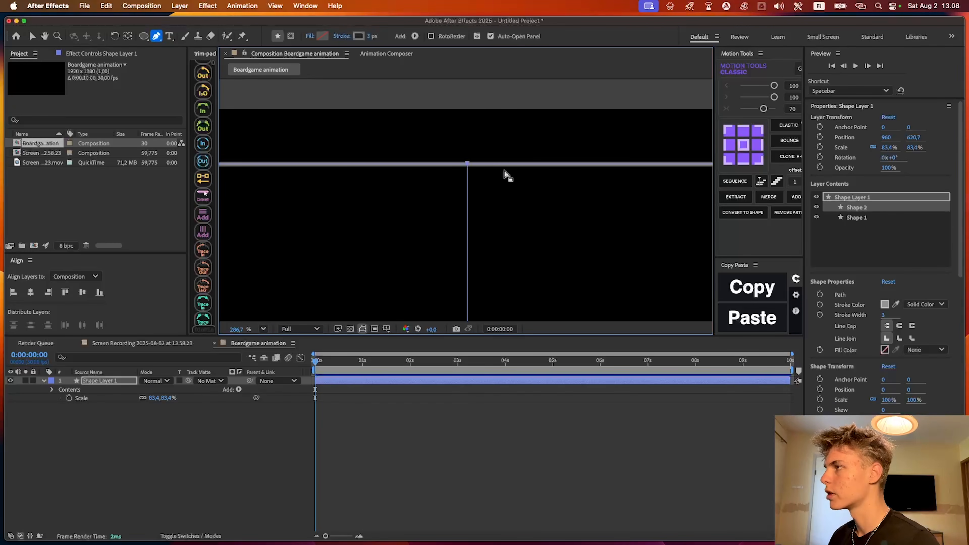
Place the start point of a horizontal dividing line on the board's upper inner corner and align it precisely with the existing lines
scroll(504, 173, down, 3)
key(v)
scroll(506, 197, up, 1)
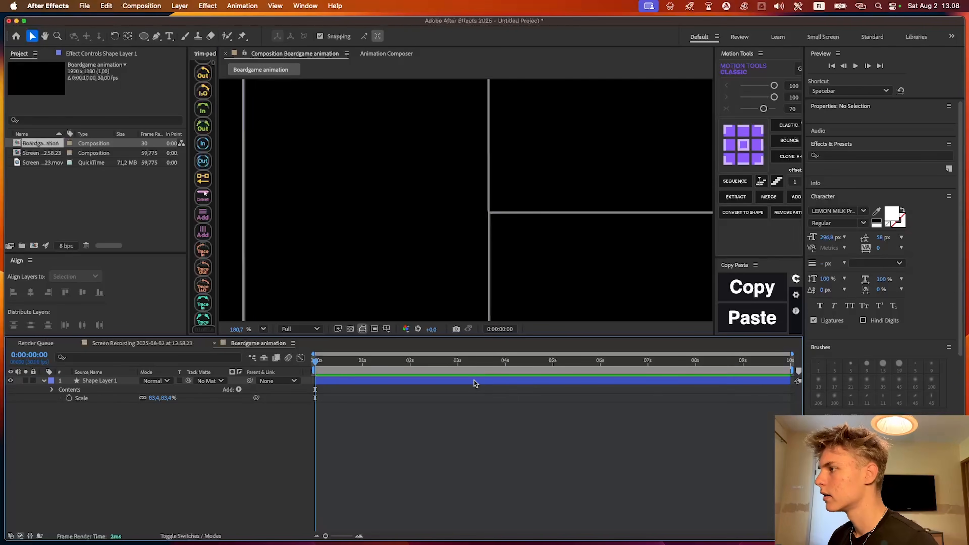
click(473, 380)
scroll(474, 229, up, 2)
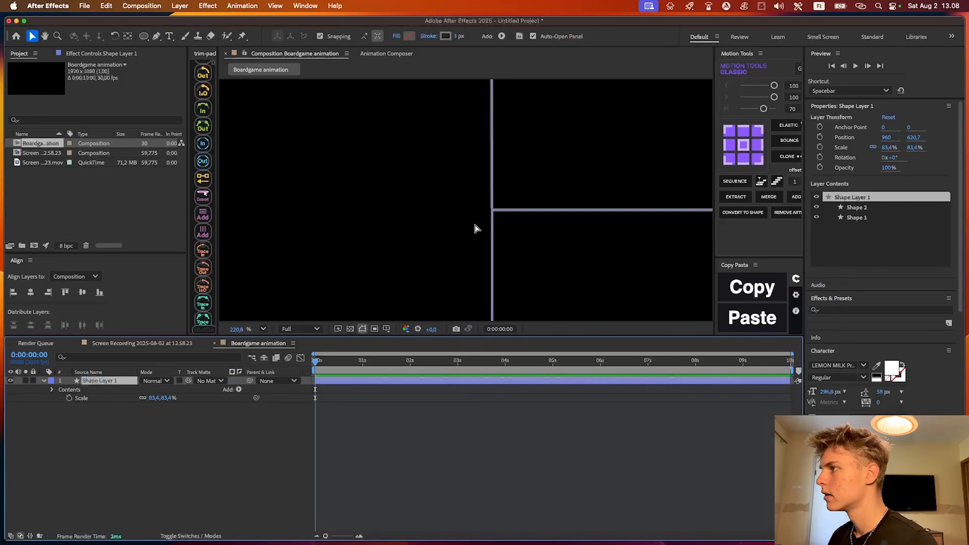
scroll(475, 228, up, 5)
key(g)
click(519, 186)
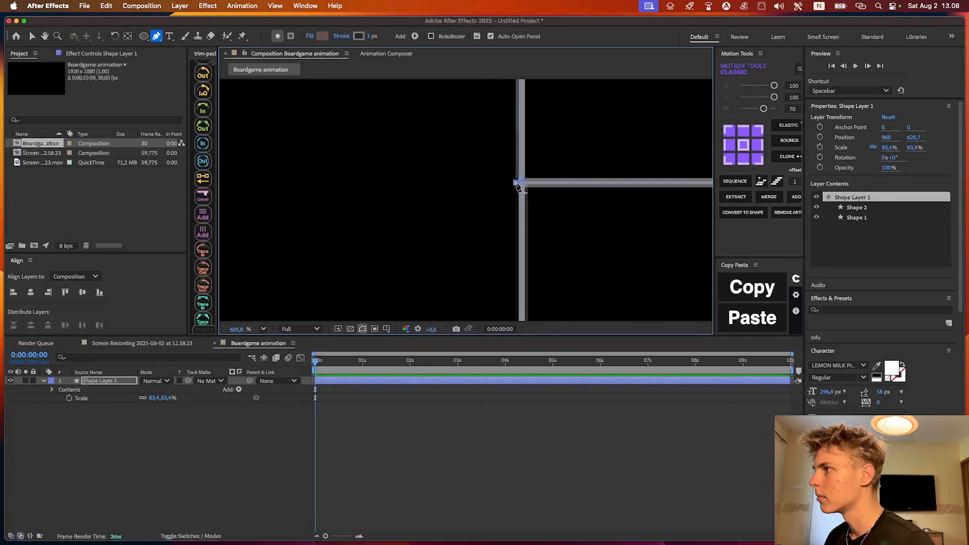
scroll(515, 184, up, 3)
key(v)
drag(518, 182, 530, 178)
drag(534, 181, 521, 328)
scroll(519, 253, down, 5)
scroll(536, 271, up, 5)
scroll(527, 264, up, 1)
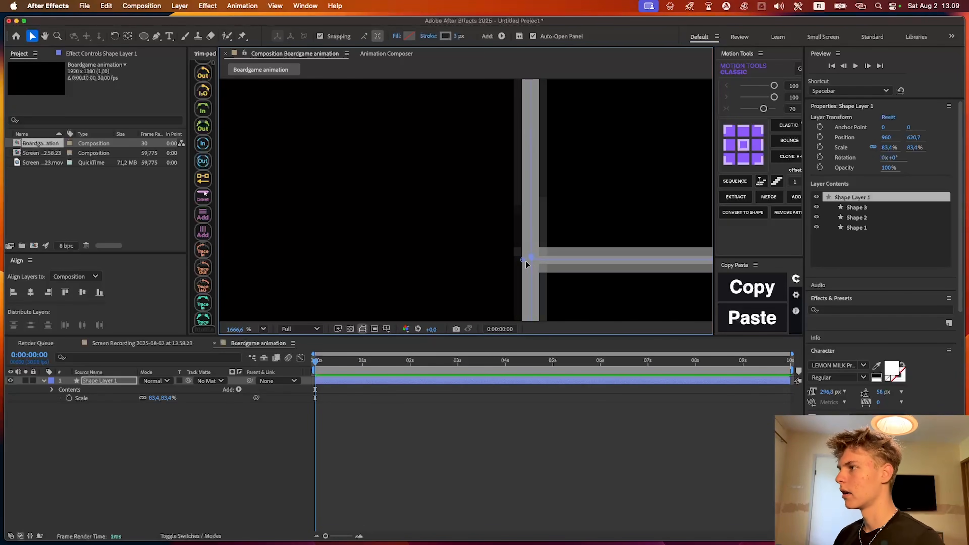
Extend the horizontal dividing line to the board's outer left edge, align its end point with that edge and deselect the layer
scroll(526, 263, down, 7)
key(g)
drag(403, 280, 715, 245)
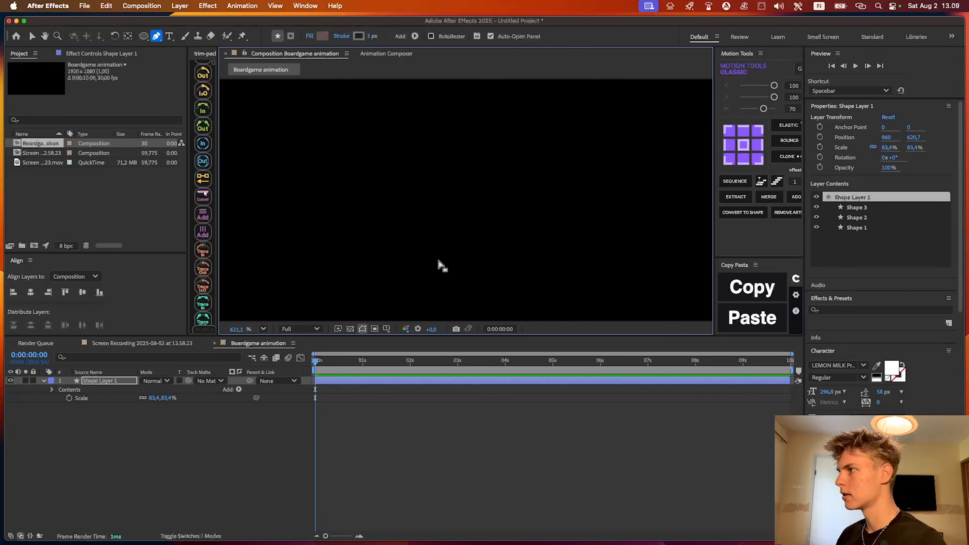
drag(448, 265, 550, 256)
scroll(561, 255, down, 7)
scroll(499, 254, up, 2)
mouse_move(426, 255)
mouse_down()
mouse_move(516, 243)
mouse_move(416, 247)
mouse_up()
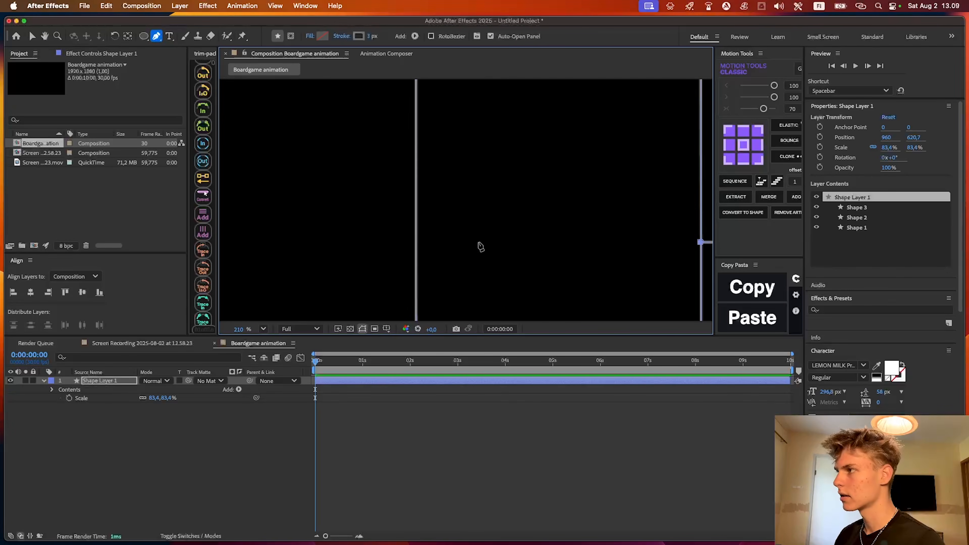
key(v)
click(417, 248)
scroll(356, 226, up, 4)
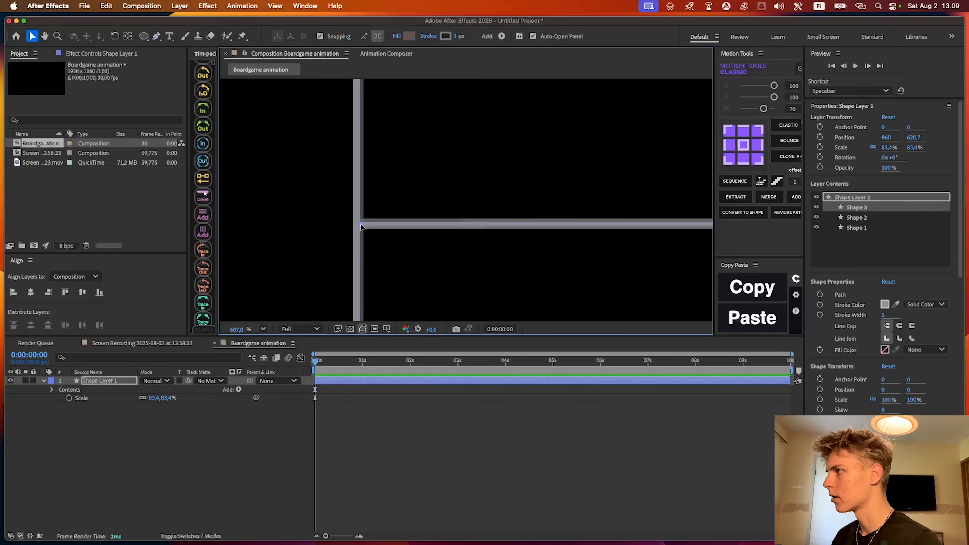
drag(361, 224, 358, 224)
scroll(505, 225, down, 7)
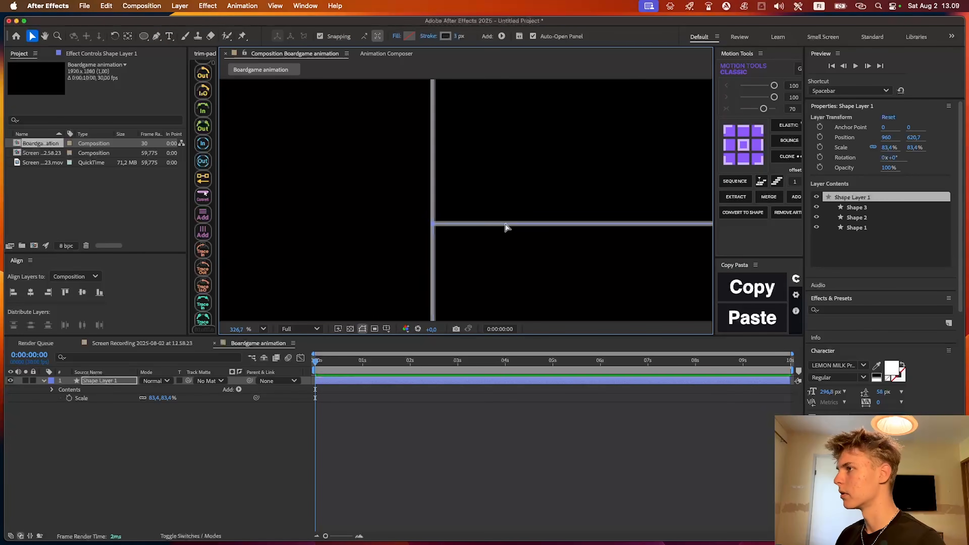
click(518, 297)
scroll(399, 209, up, 2)
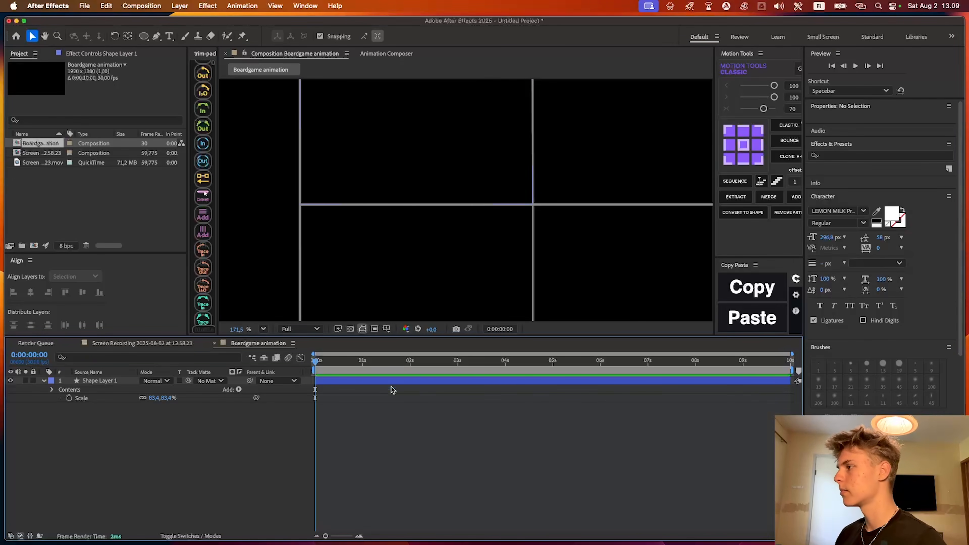
Duplicate the horizontal dividing line, Shape 3, within the board layer
click(394, 381)
scroll(562, 234, left, 5)
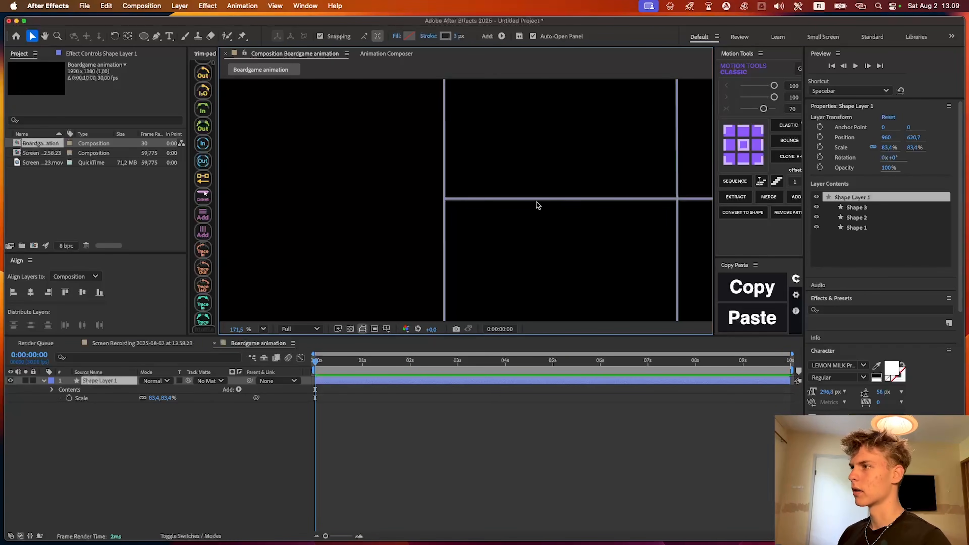
scroll(563, 244, down, 3)
scroll(535, 210, right, 3)
scroll(508, 172, down, 2)
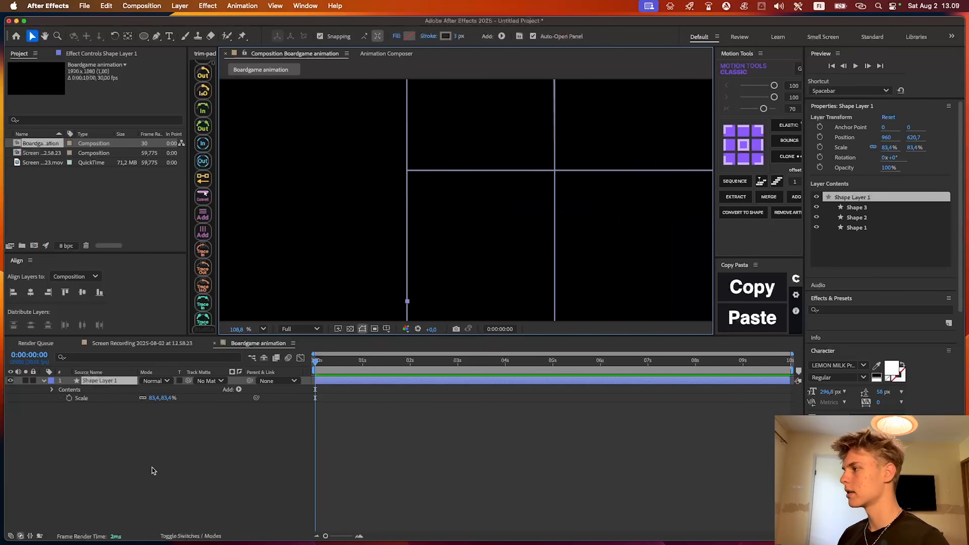
click(862, 231)
click(868, 208)
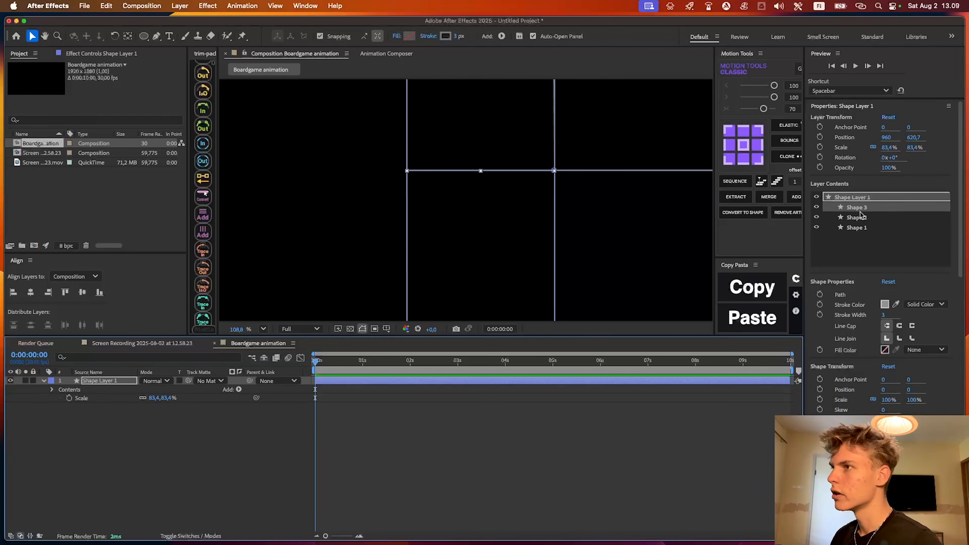
key(super+d)
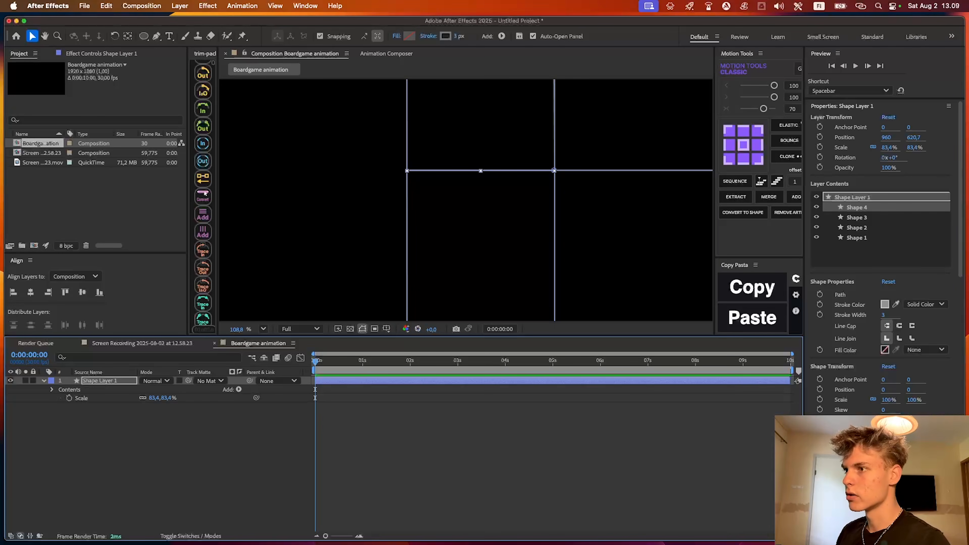
Move the duplicated line down to a vertical position of 571.8, in line with the board's lower inner edge
scroll(877, 229, down, 3)
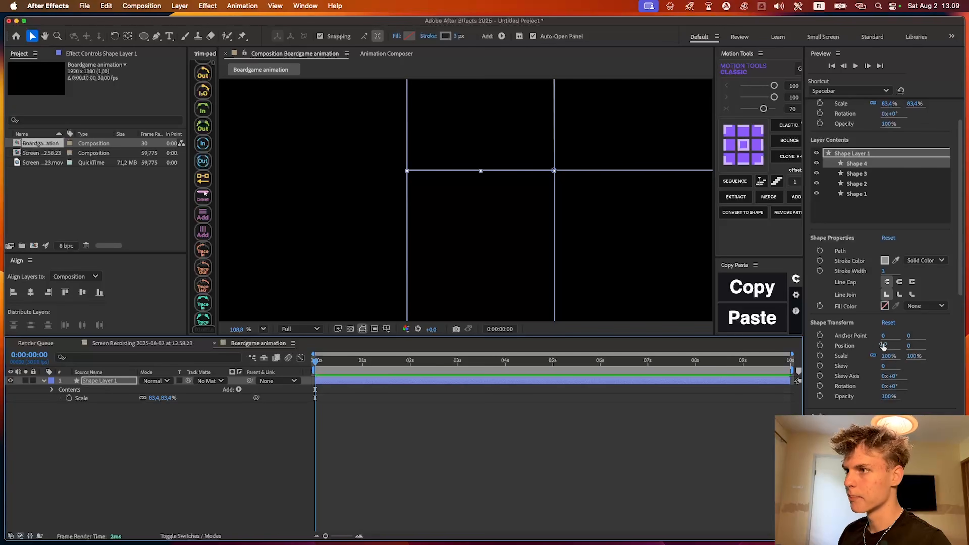
click(911, 345)
scroll(927, 347, down, 15)
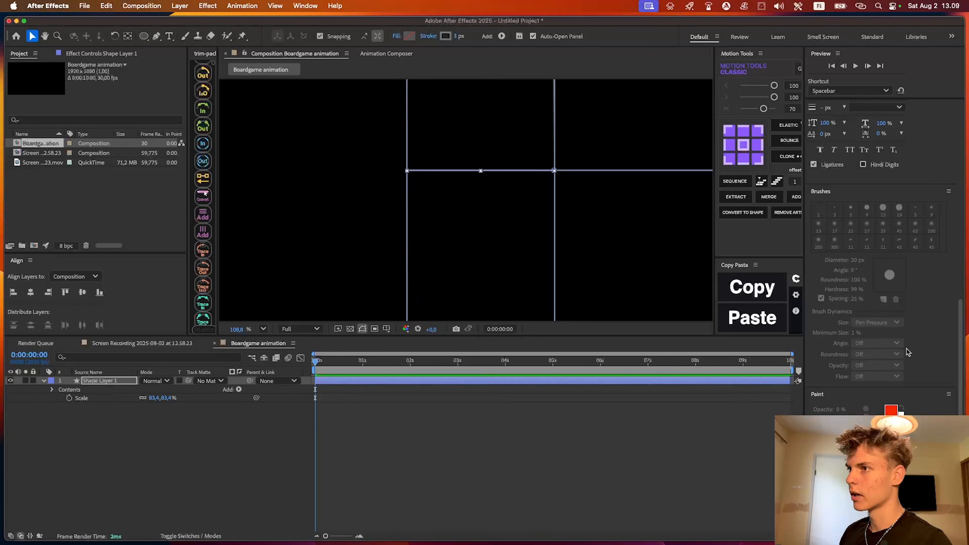
scroll(927, 317, up, 12)
drag(912, 390, 934, 392)
drag(538, 233, 502, 83)
mouse_move(911, 389)
mouse_down()
mouse_move(950, 386)
mouse_move(916, 391)
mouse_up()
scroll(496, 229, up, 5)
scroll(619, 158, down, 5)
scroll(593, 231, down, 2)
Duplicate the lower dividing line and move the copy up to about midway between the two horizontal dividers, then deselect it
key(ctrl+d)
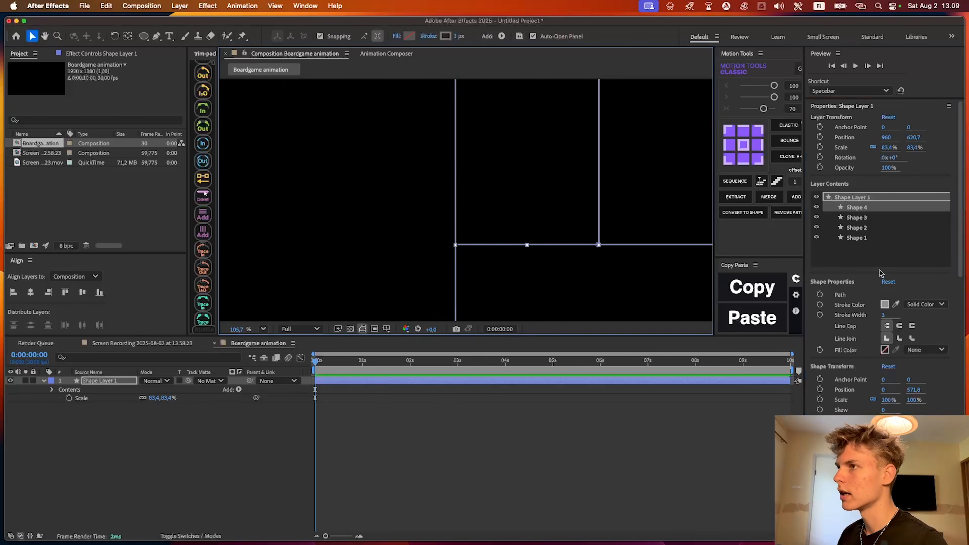
drag(915, 390, 784, 390)
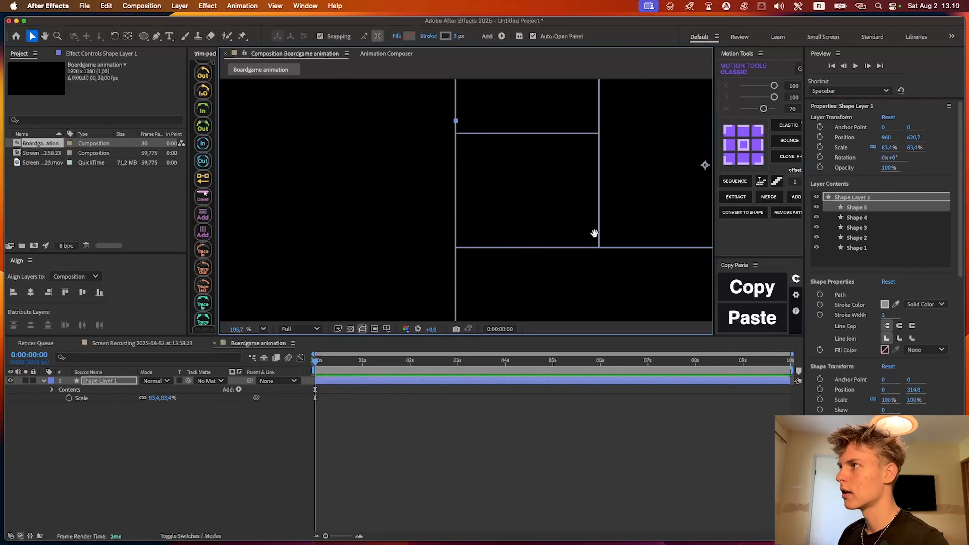
drag(595, 223, 574, 282)
scroll(545, 230, down, 4)
drag(918, 390, 666, 389)
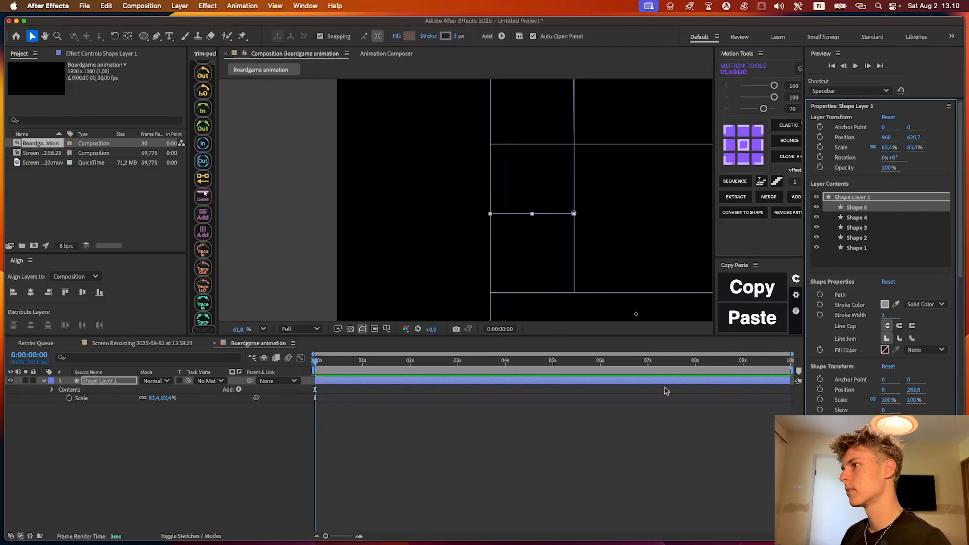
drag(912, 390, 958, 383)
click(687, 427)
drag(578, 262, 548, 229)
scroll(527, 190, down, 3)
scroll(549, 202, up, 3)
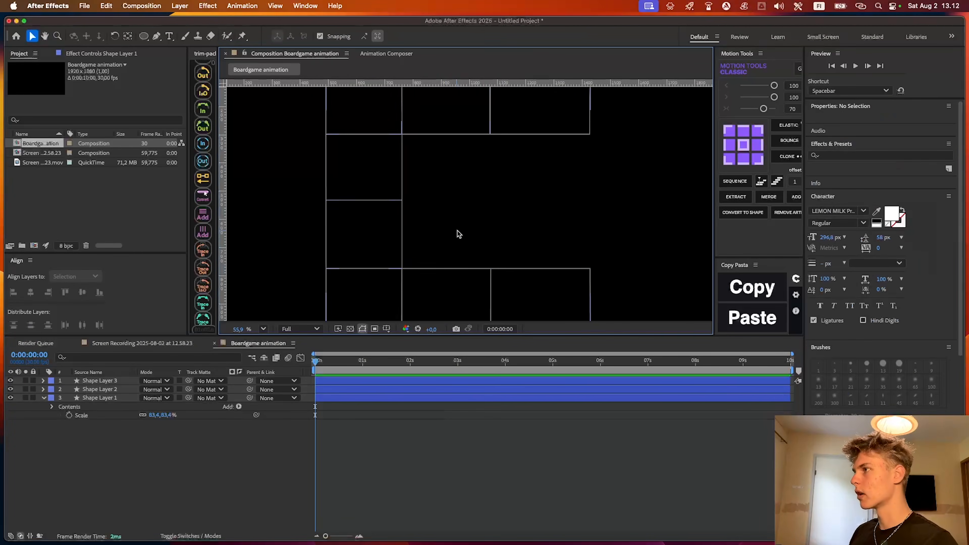
scroll(457, 231, down, 6)
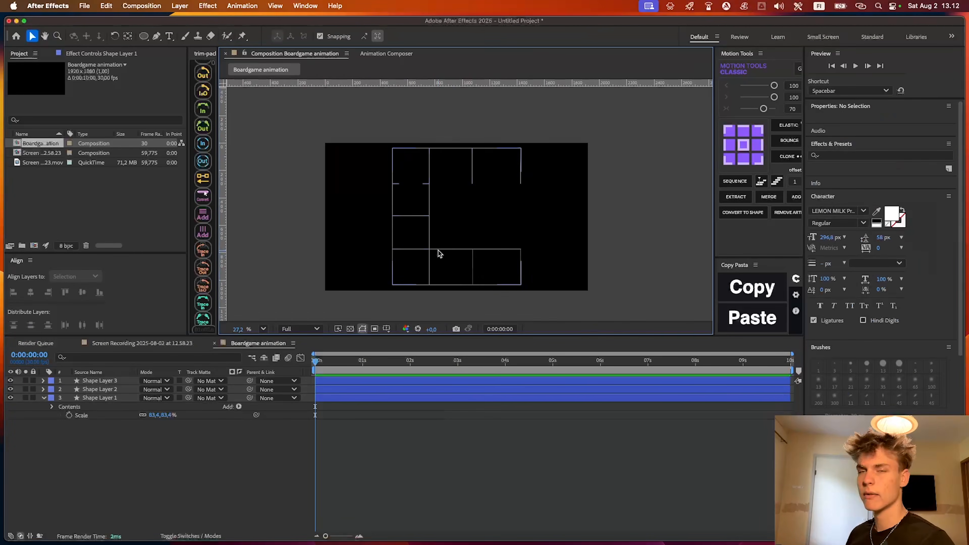
drag(440, 252, 478, 241)
scroll(489, 222, up, 3)
click(408, 382)
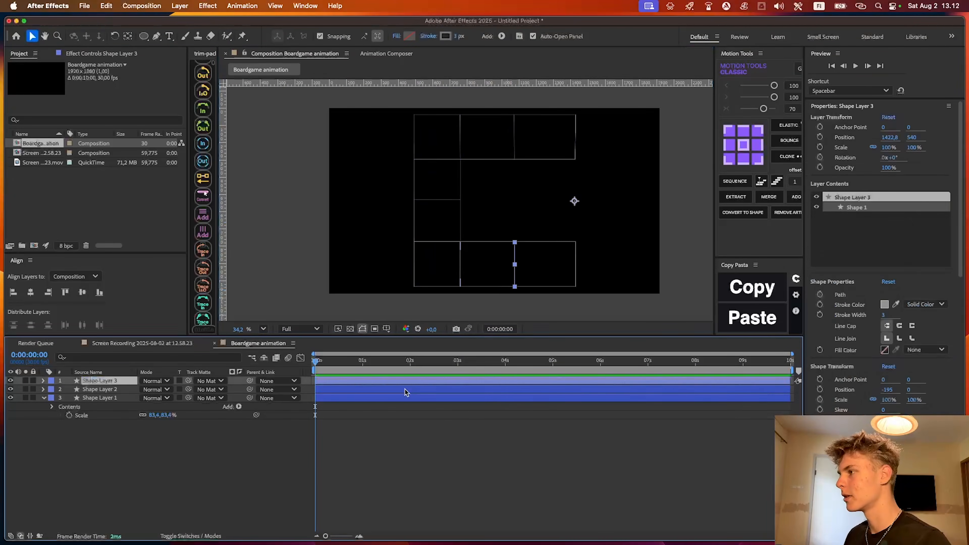
click(402, 388)
shift+click(402, 382)
click(411, 412)
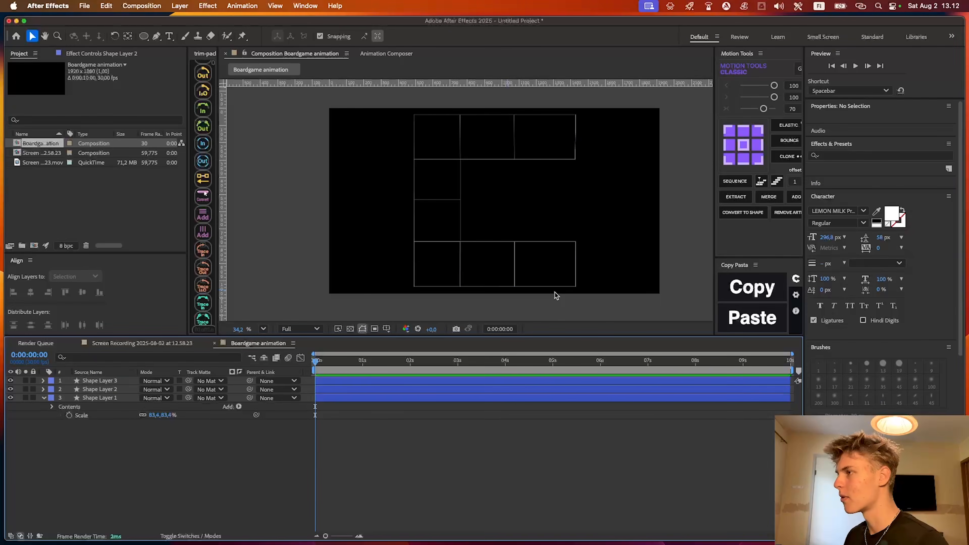
Choose the Rectangle tool and set its fill to a radial gradient from black to blue 7378FB
scroll(500, 254, up, 4)
drag(573, 249, 450, 237)
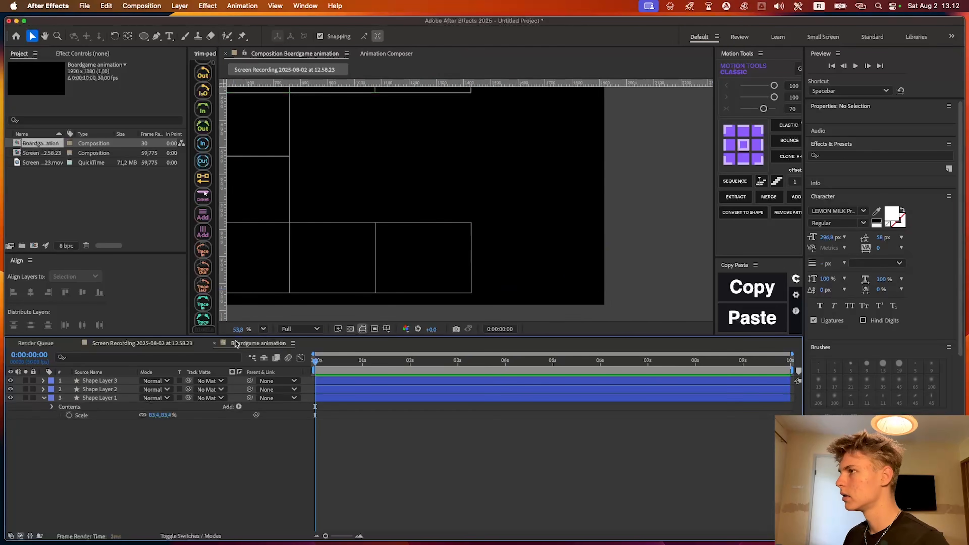
scroll(495, 237, up, 4)
key(q)
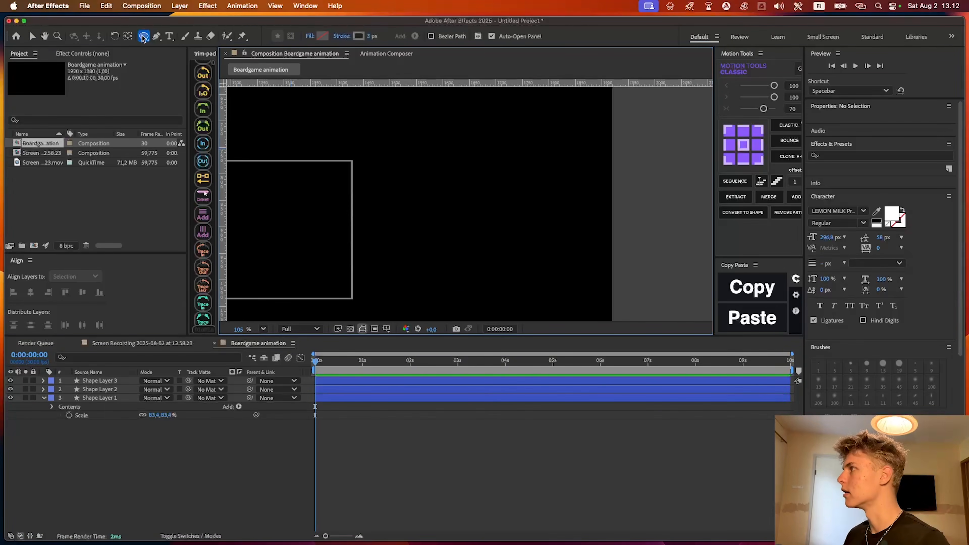
click(143, 37)
click(176, 35)
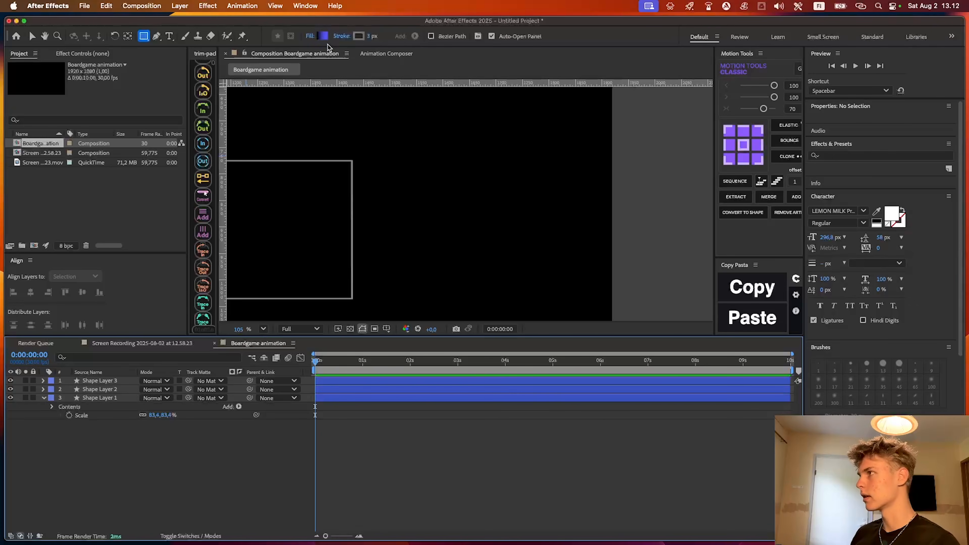
click(322, 37)
drag(484, 157, 703, 158)
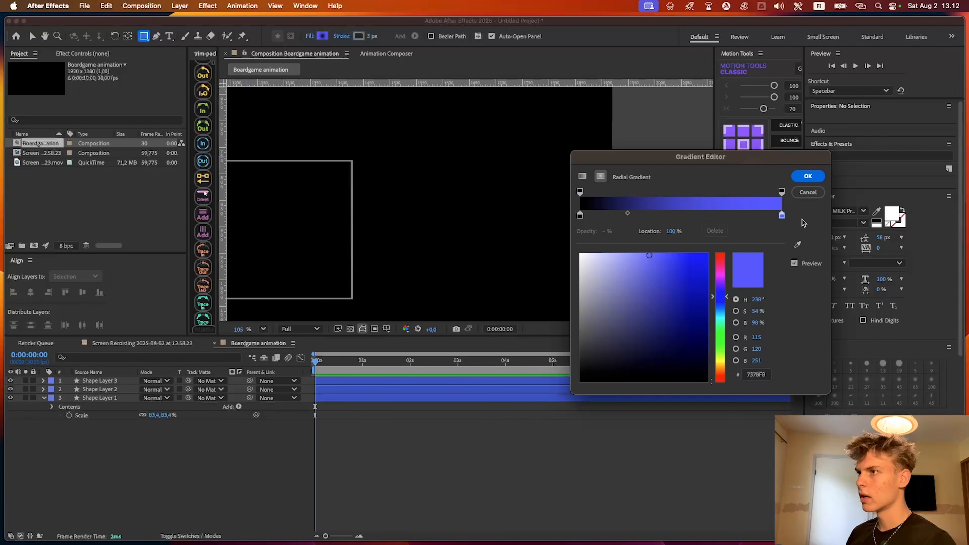
click(808, 176)
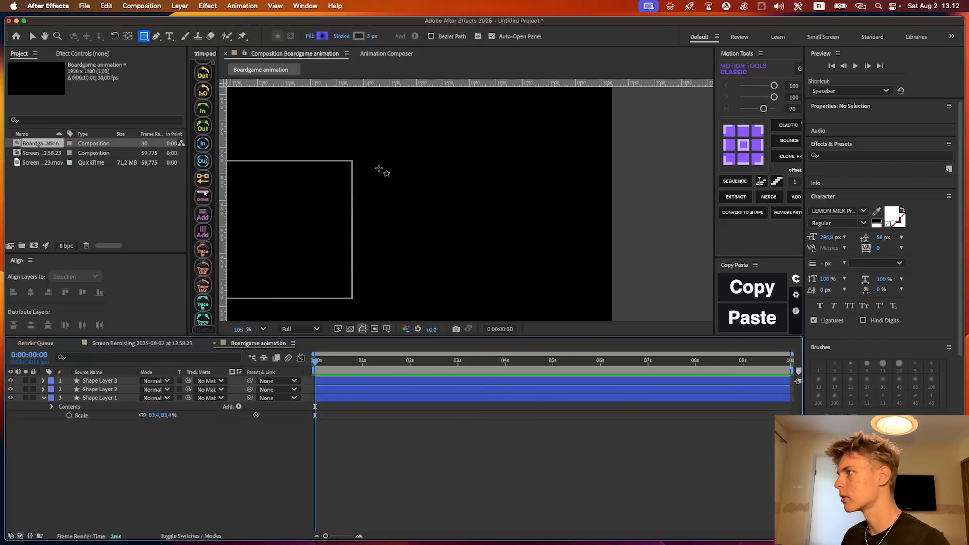
Draw a rectangle about 375 by 259 px directly against the right end of the board's bottom row, matching the row's height
drag(353, 161, 552, 298)
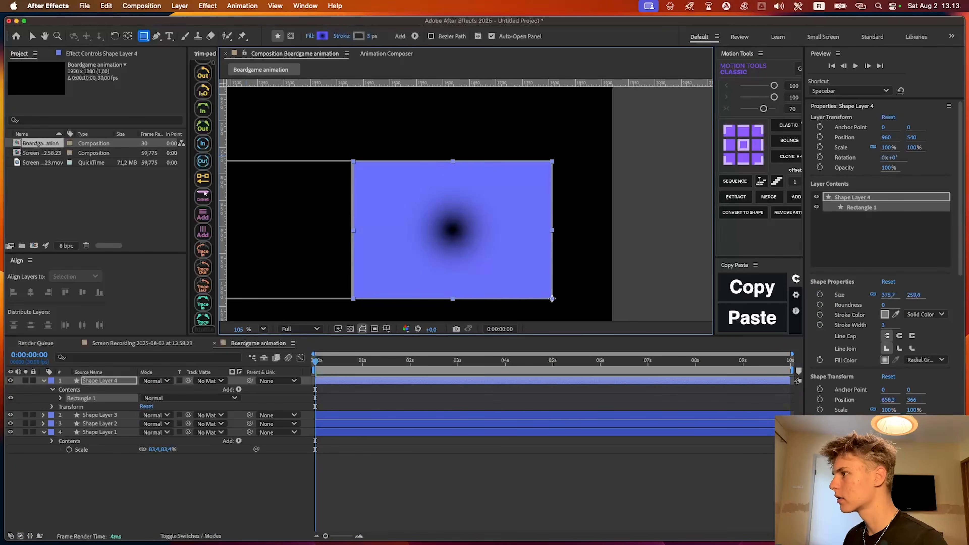
scroll(340, 297, up, 8)
drag(374, 306, 473, 45)
drag(484, 170, 473, 212)
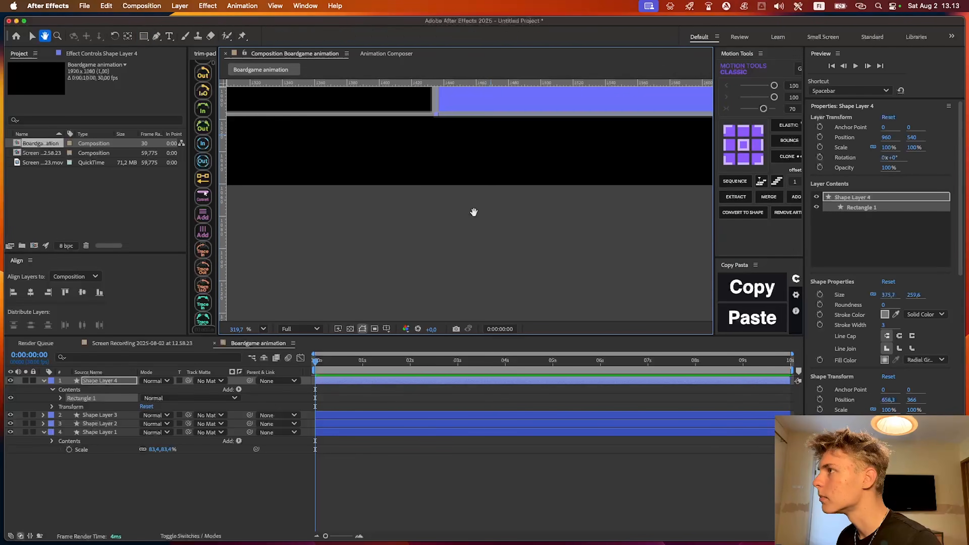
Change the center color of the end square's radial gradient fill to red FF2C00
scroll(439, 187, down, 4)
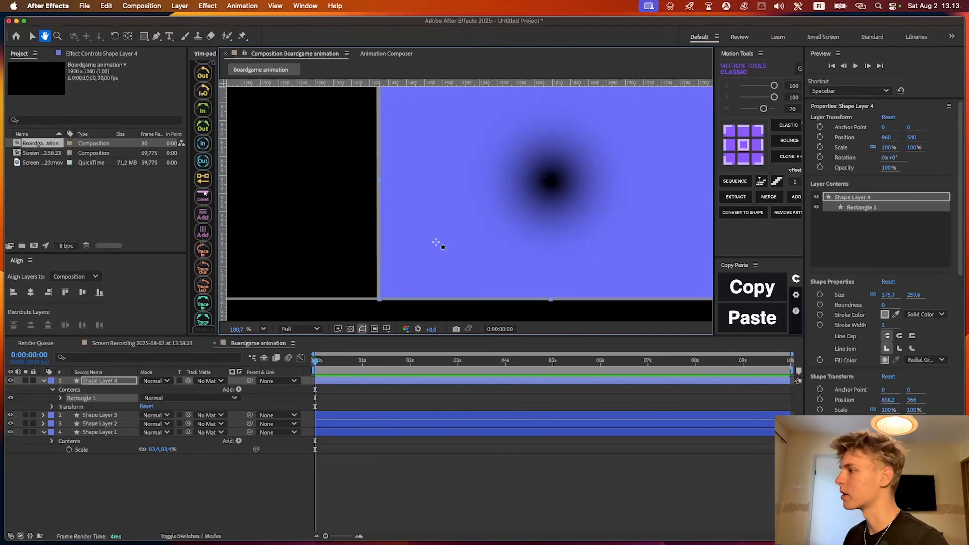
scroll(435, 247, down, 4)
click(322, 37)
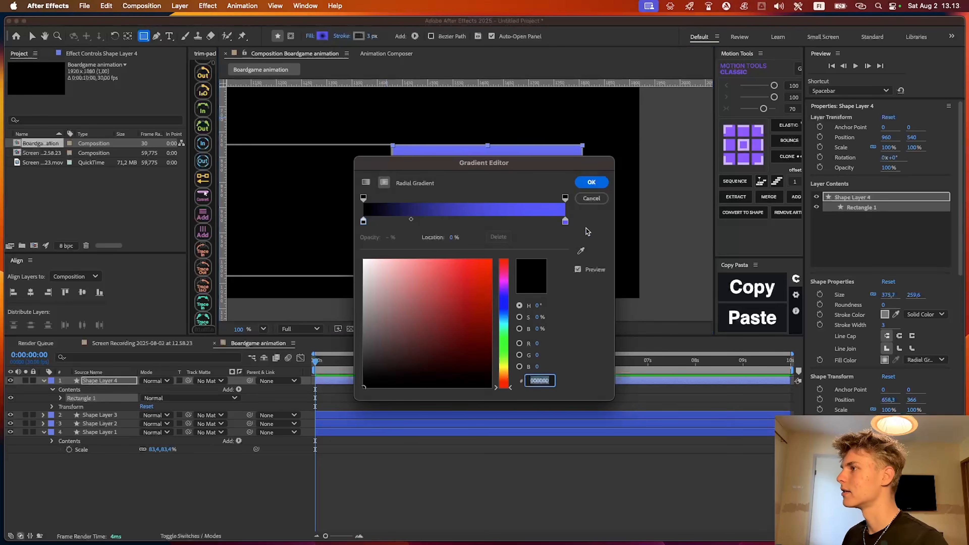
drag(779, 226, 411, 323)
drag(345, 324, 273, 198)
click(152, 256)
drag(294, 413, 296, 421)
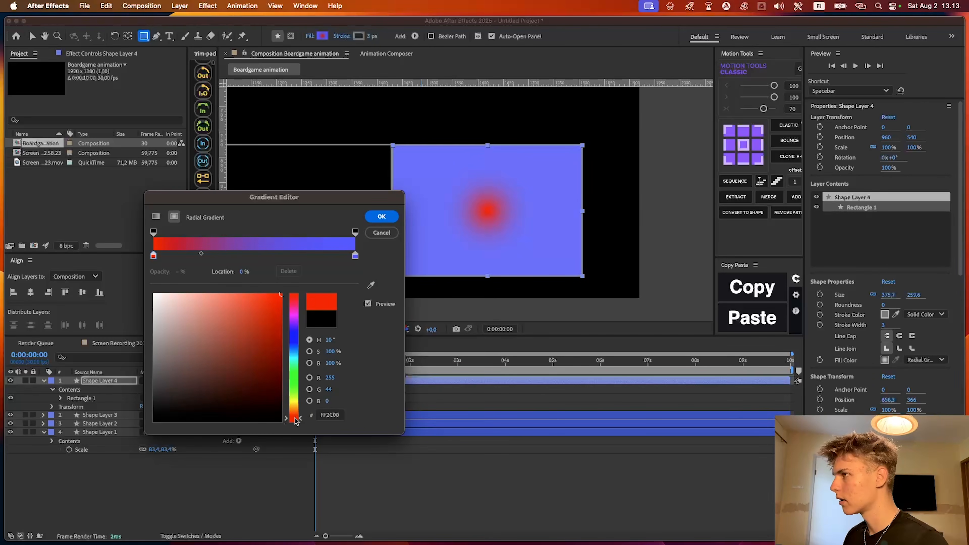
Set the outer color of the end square's radial gradient to orange FF7D4E and apply the gradient
click(355, 256)
drag(293, 409, 294, 416)
drag(244, 302, 251, 273)
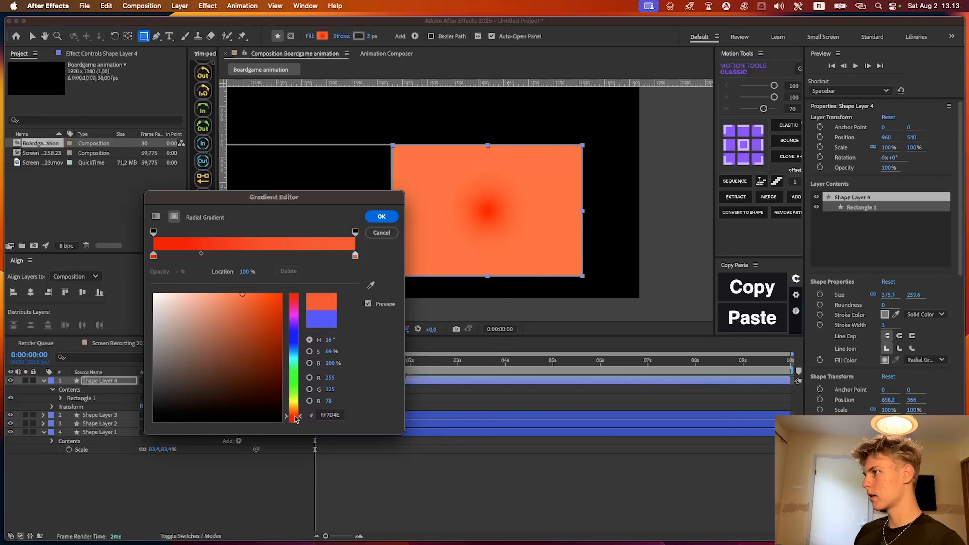
click(382, 216)
Widen the radial gradient by moving its end point beyond the square's right edge, then deselect the square
key(v)
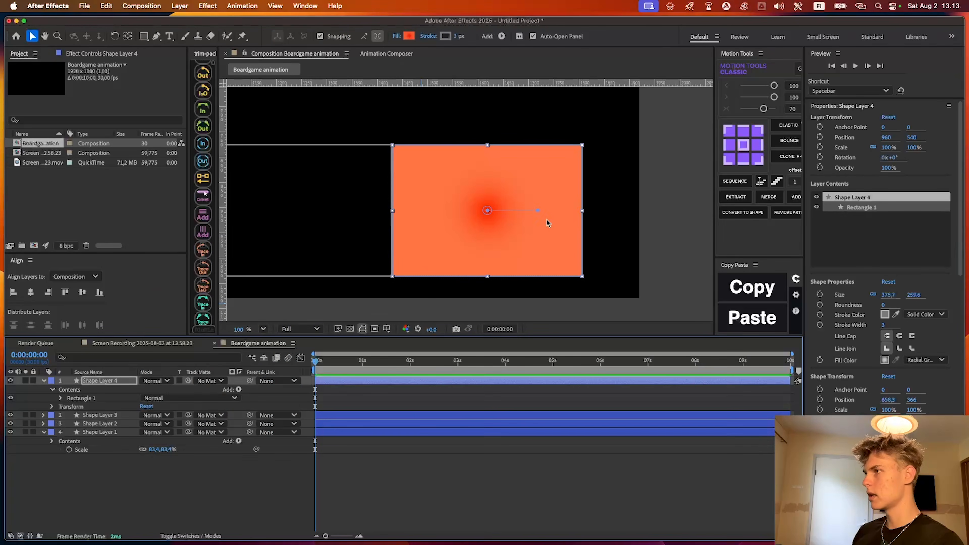
drag(535, 209, 629, 226)
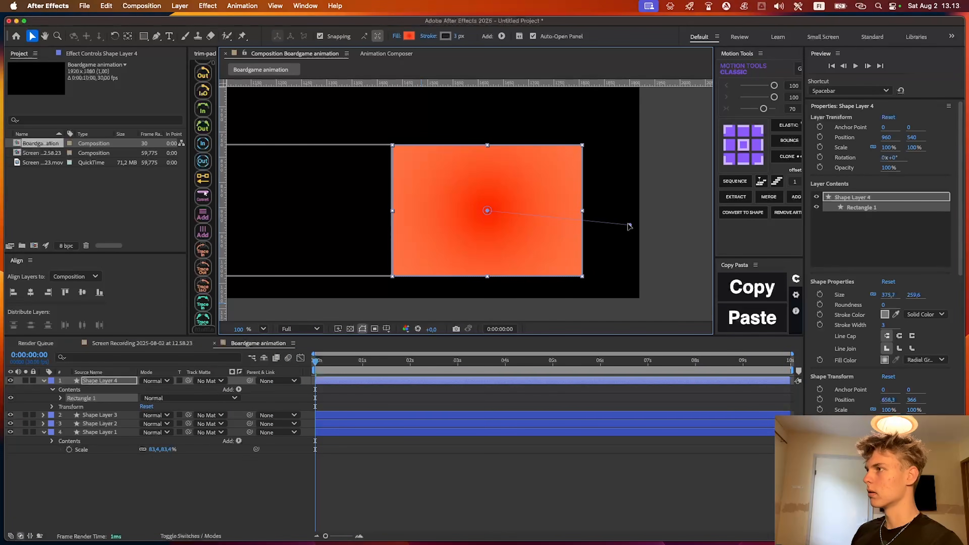
click(569, 416)
scroll(521, 201, down, 4)
scroll(472, 205, up, 1)
scroll(496, 214, up, 4)
click(384, 464)
Add the text "Locked" as a new text layer over the orange end square
key(super+t)
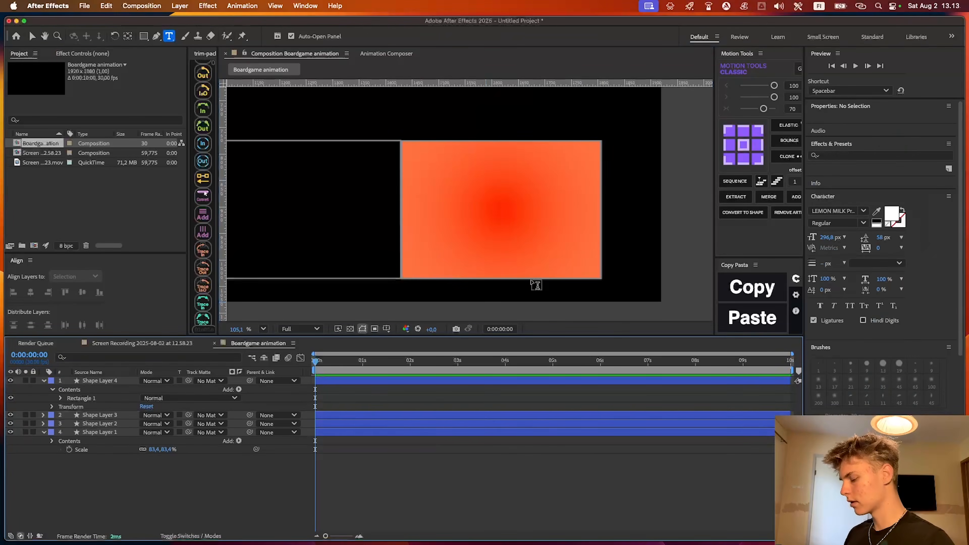
click(458, 233)
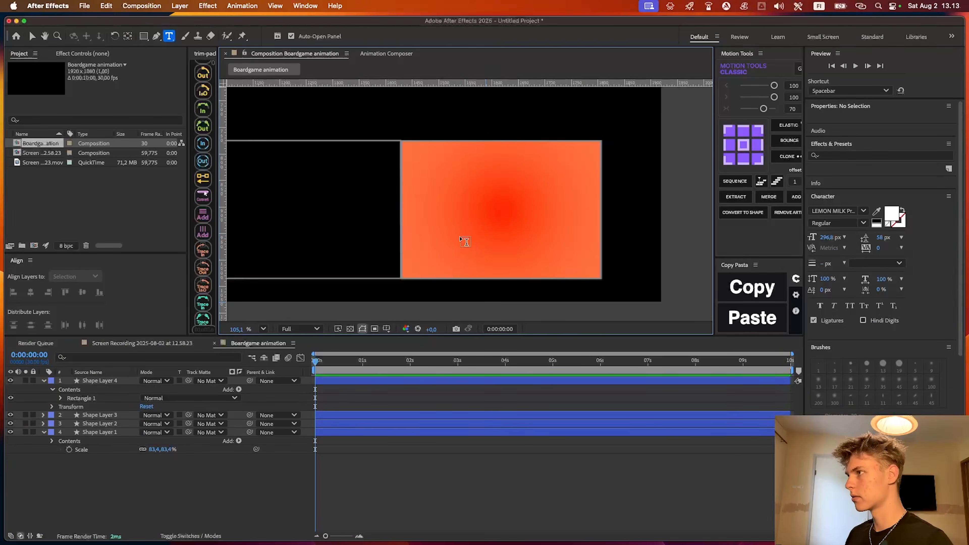
text(Locked)
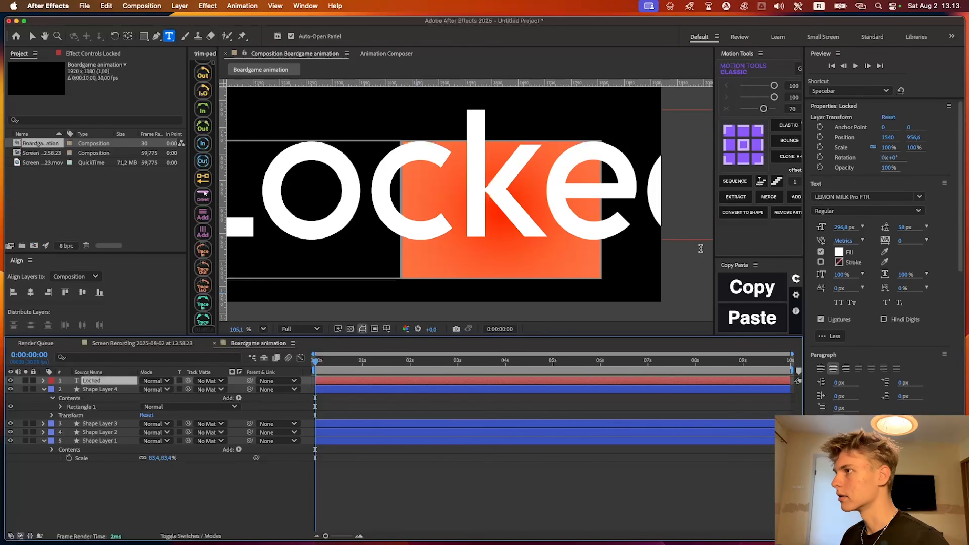
Set the Locked text to the Roboto Light font at a size of 47.8 px
click(862, 197)
text(roboto)
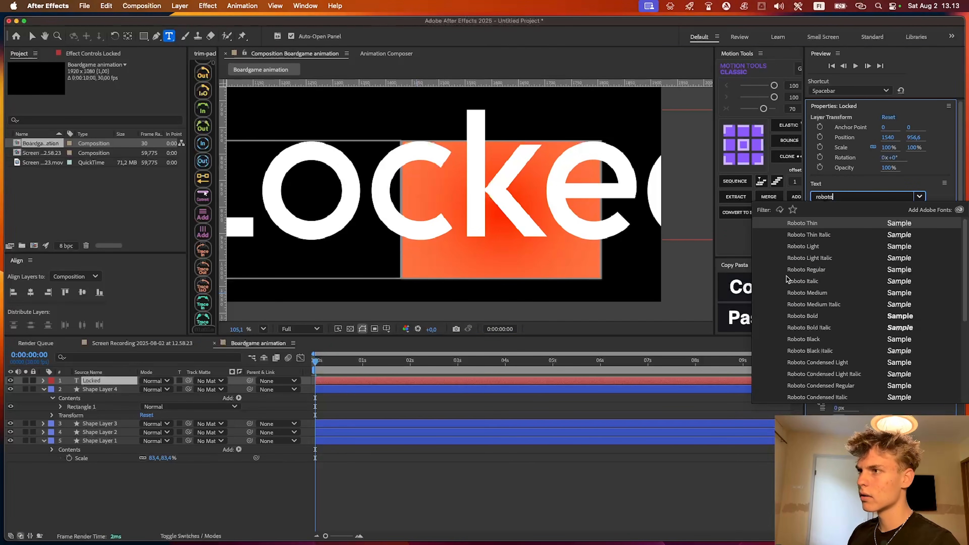
click(790, 271)
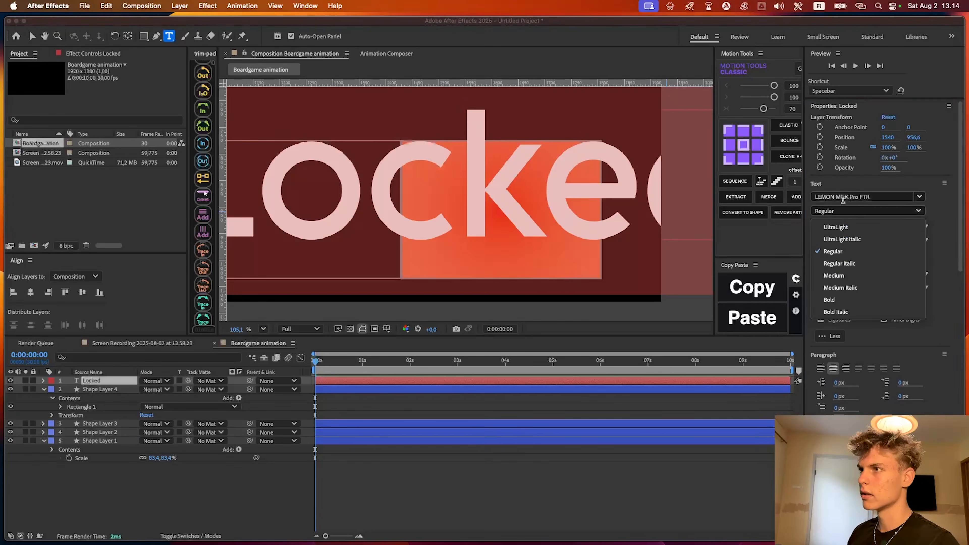
click(841, 198)
text(rob)
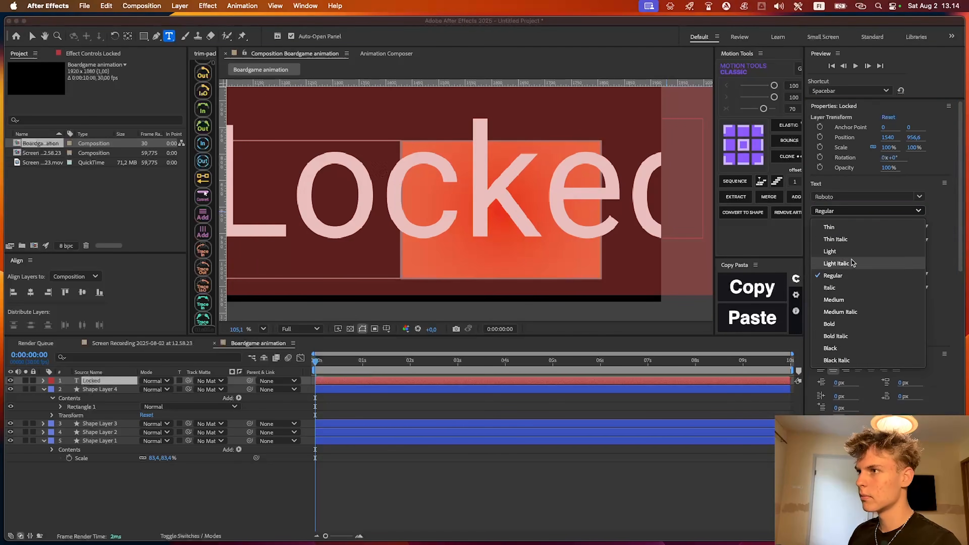
click(853, 252)
drag(843, 228, 618, 312)
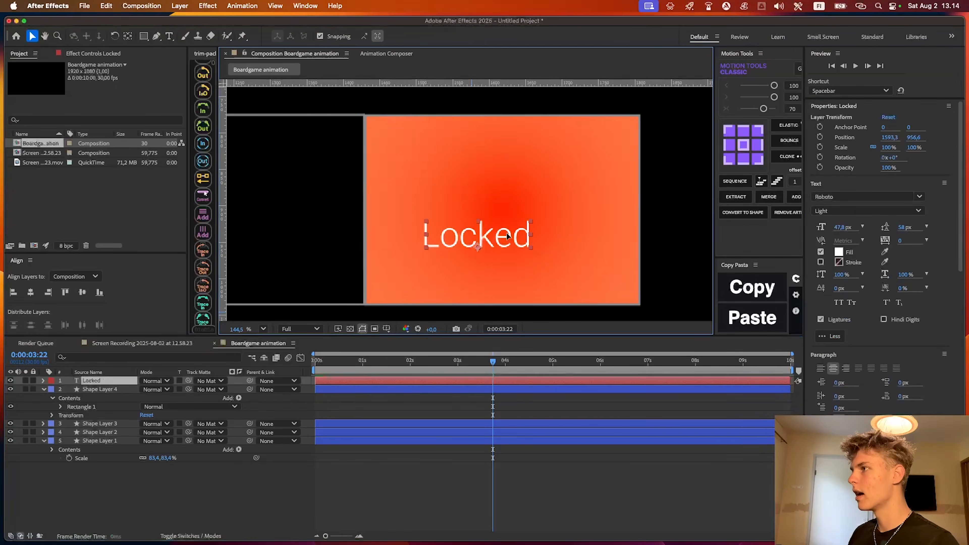
Move the Locked text to the lower middle of the end square and set its fill to dark red 7C0000
drag(477, 231, 498, 232)
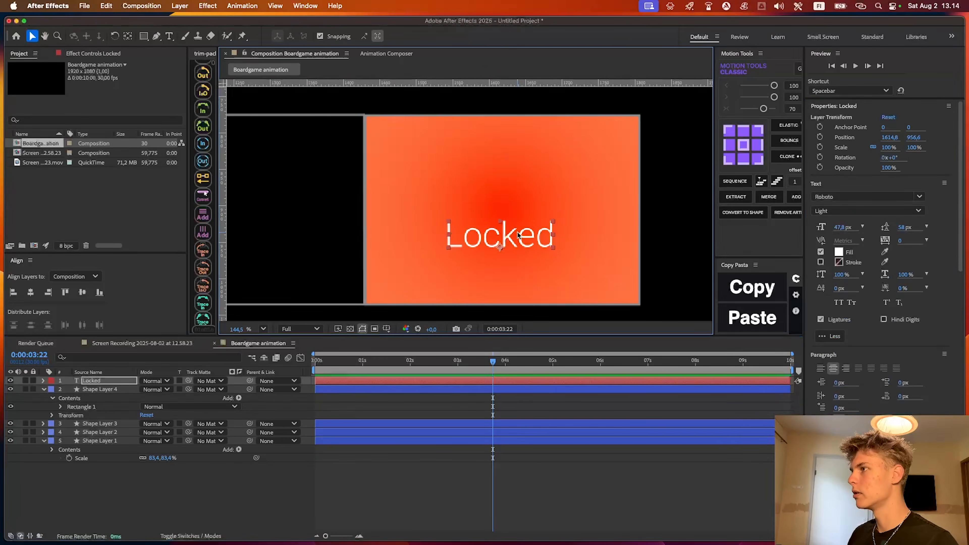
click(839, 251)
drag(447, 212, 450, 281)
click(487, 359)
click(575, 301)
Show the rulers and place a vertical guide through the horizontal center of the end square
scroll(516, 238, up, 2)
click(526, 264)
scroll(568, 234, down, 2)
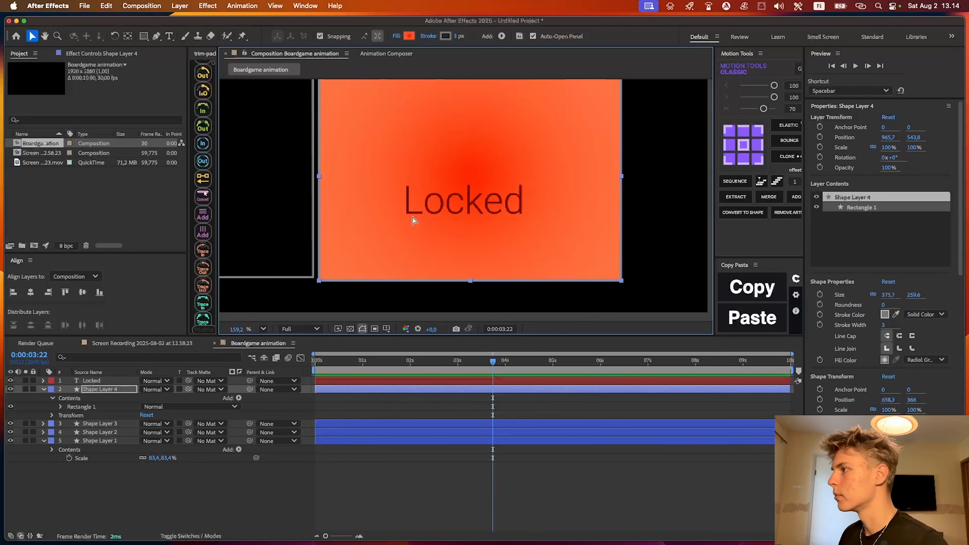
key(super+r)
drag(225, 209, 469, 193)
Center the Locked text horizontally on the vertical guide, at a horizontal position of 1617.7, then deselect it
click(522, 378)
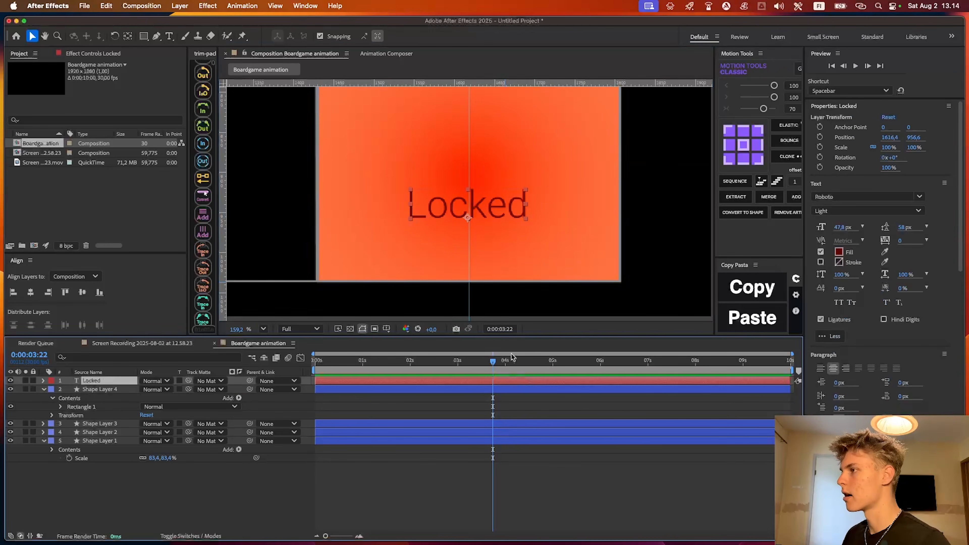
scroll(391, 209, up, 1)
drag(523, 209, 524, 208)
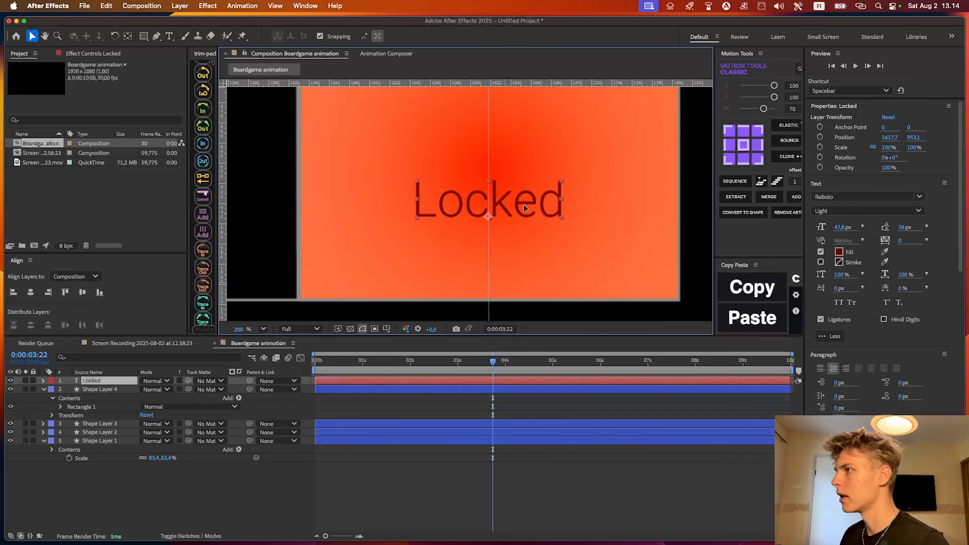
scroll(524, 206, down, 2)
click(523, 398)
click(522, 382)
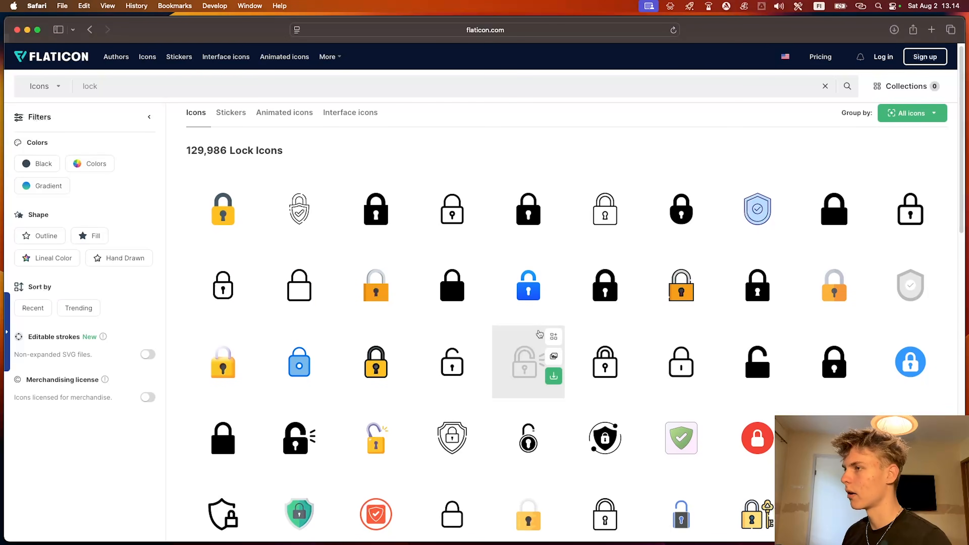
Browse Flaticon's lock icons in Safari and download the outlined padlock with a keyhole as a free 512 px PNG
scroll(570, 320, down, 2)
scroll(569, 320, down, 8)
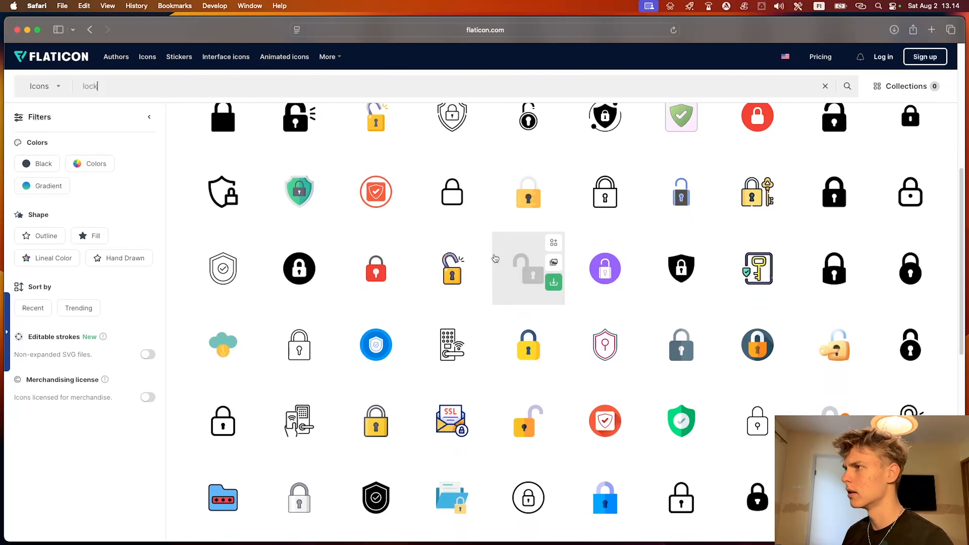
scroll(294, 382, down, 5)
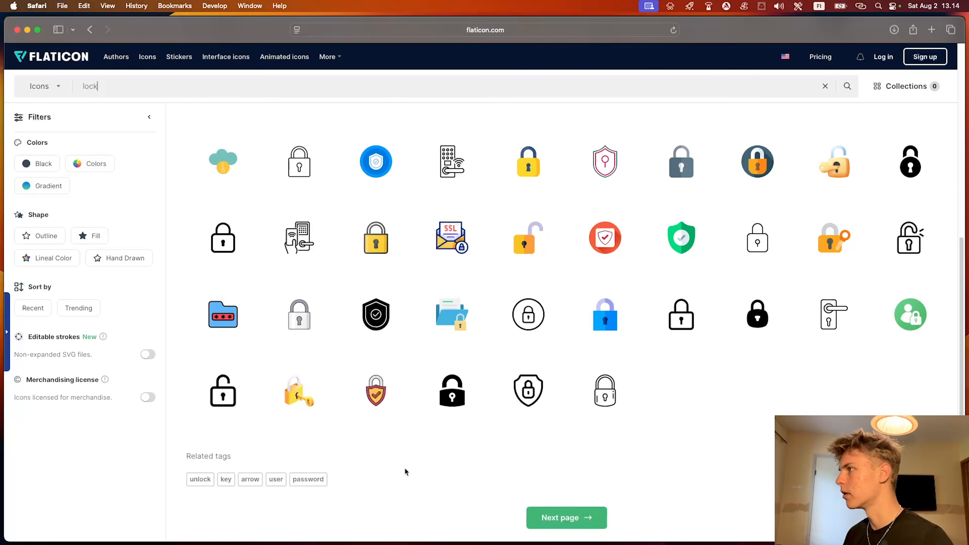
scroll(381, 464, up, 4)
click(294, 316)
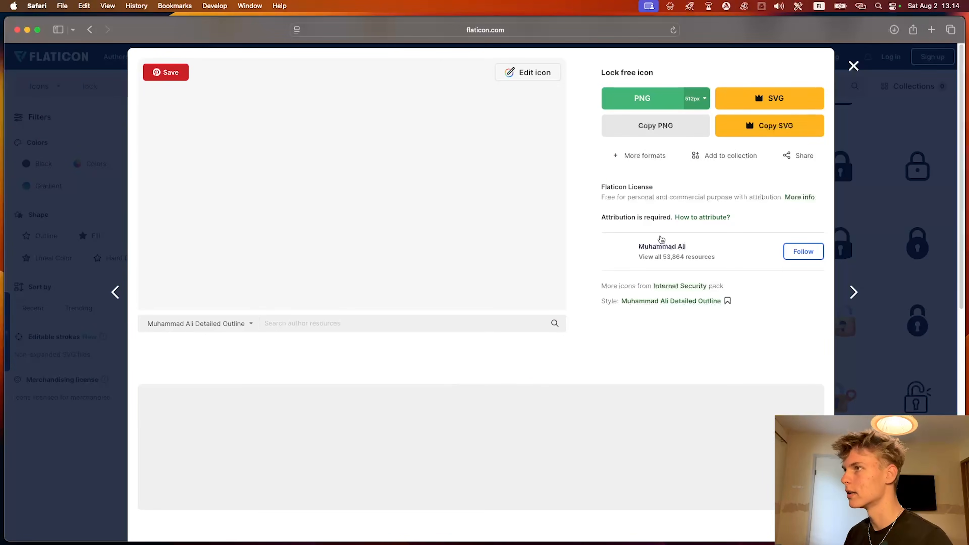
click(642, 98)
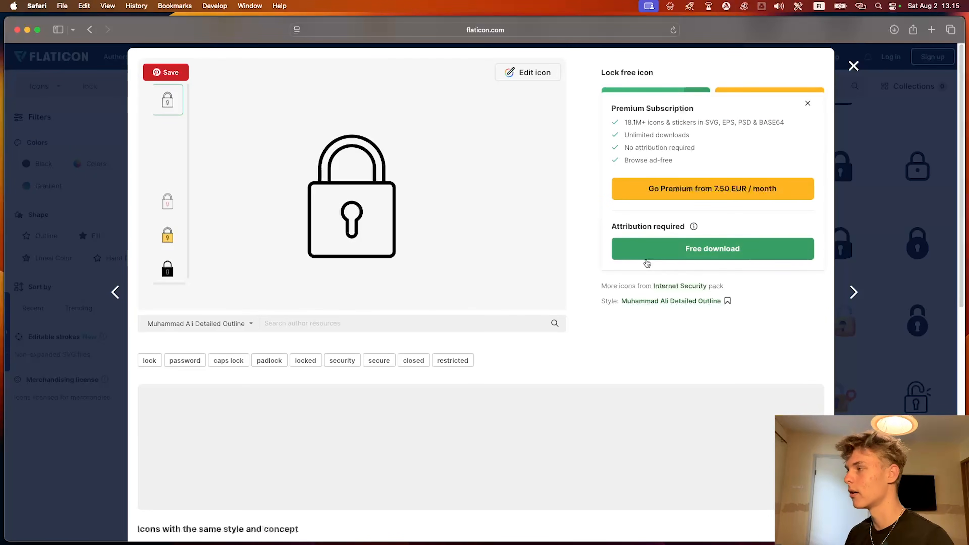
click(659, 255)
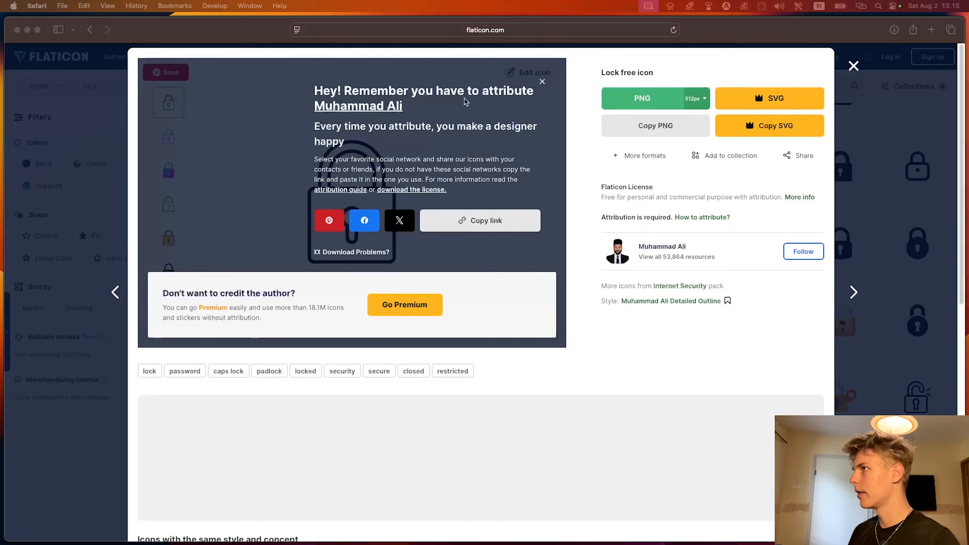
Return to After Effects, add the downloaded lock.png to the composition as the topmost layer, and move it over the end square
click(722, 37)
key(super+w)
click(767, 505)
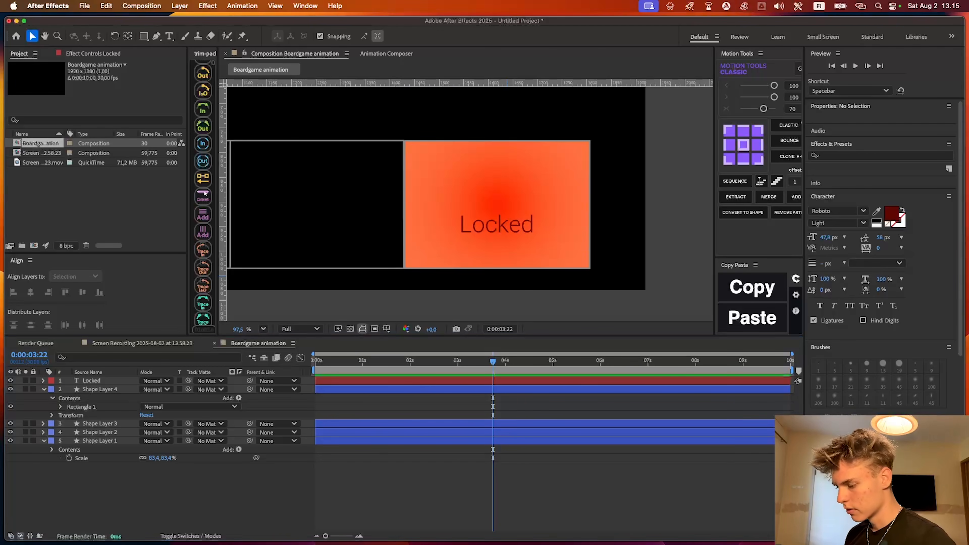
drag(794, 500, 462, 468)
drag(357, 181, 452, 186)
scroll(360, 158, down, 5)
drag(337, 131, 493, 187)
scroll(491, 183, up, 5)
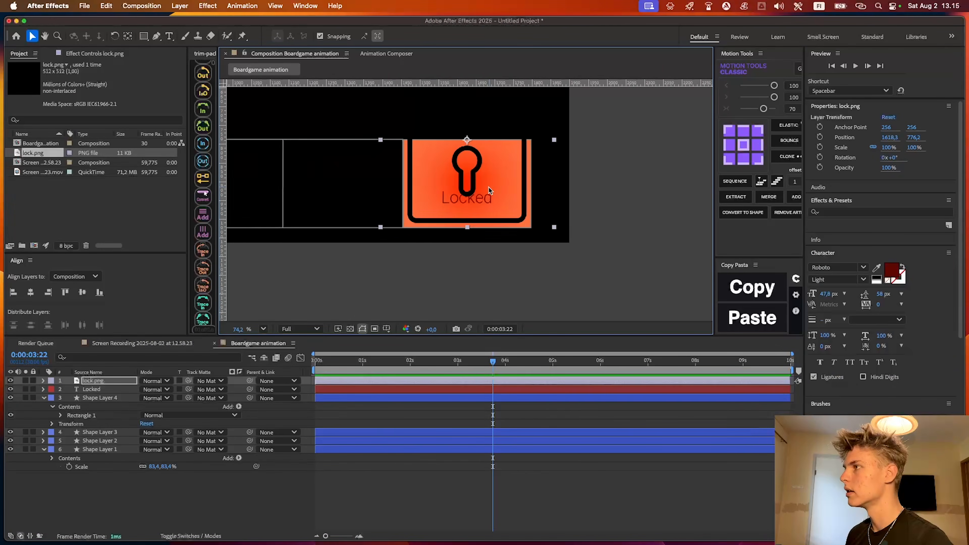
Scale the lock image down to 20% and position it centered just above the Locked text
key(s)
drag(157, 389, 114, 390)
drag(459, 147, 459, 175)
scroll(457, 187, up, 5)
drag(152, 389, 148, 389)
drag(498, 126, 497, 153)
Apply the Simple Choker effect to the lock image and set Choke Matte to about 7.63 to thin its lines
key(ctrl+space)
text(simple)
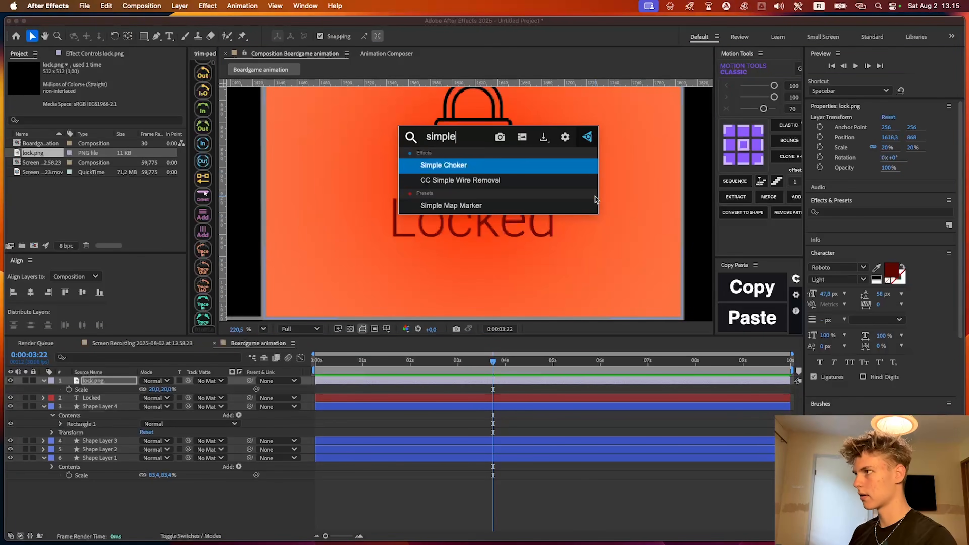
key(Return)
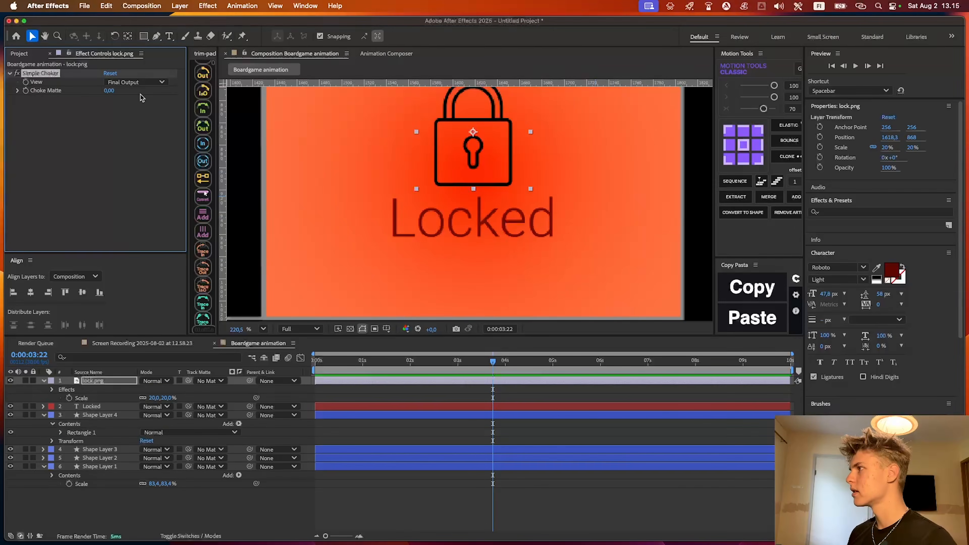
drag(112, 94, 381, 111)
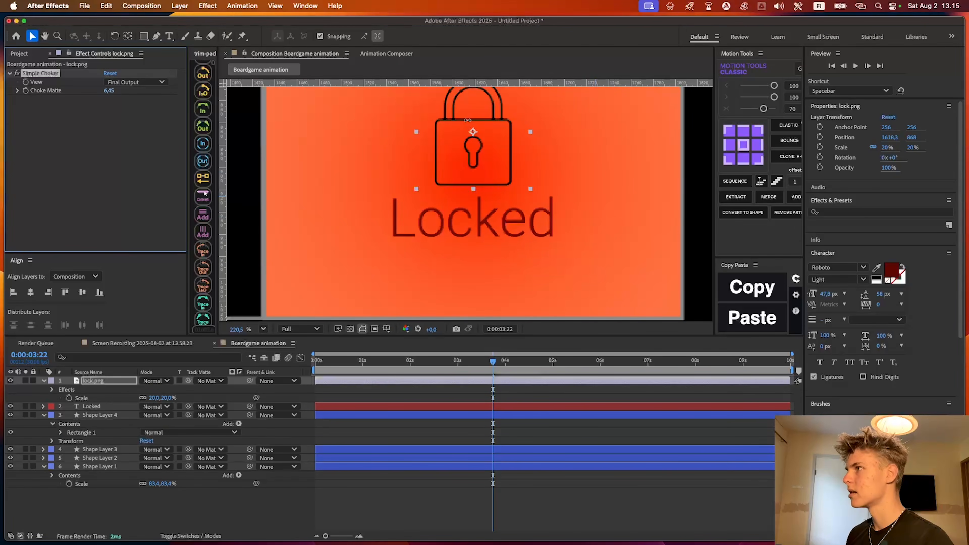
Move the Locked text down slightly to a vertical position of 967.1
click(491, 219)
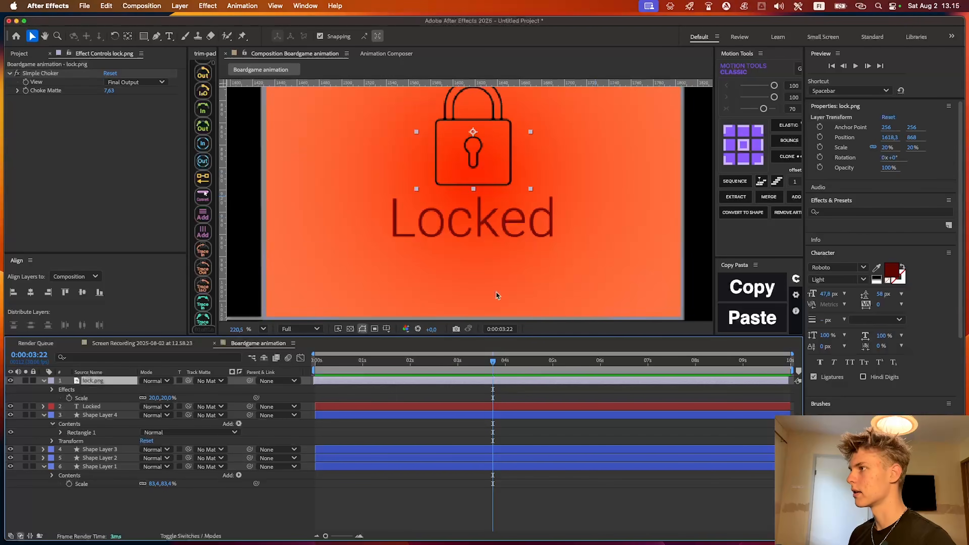
scroll(489, 220, up, 3)
drag(495, 219, 496, 226)
Reduce the lock image's scale to 15.5%
click(479, 149)
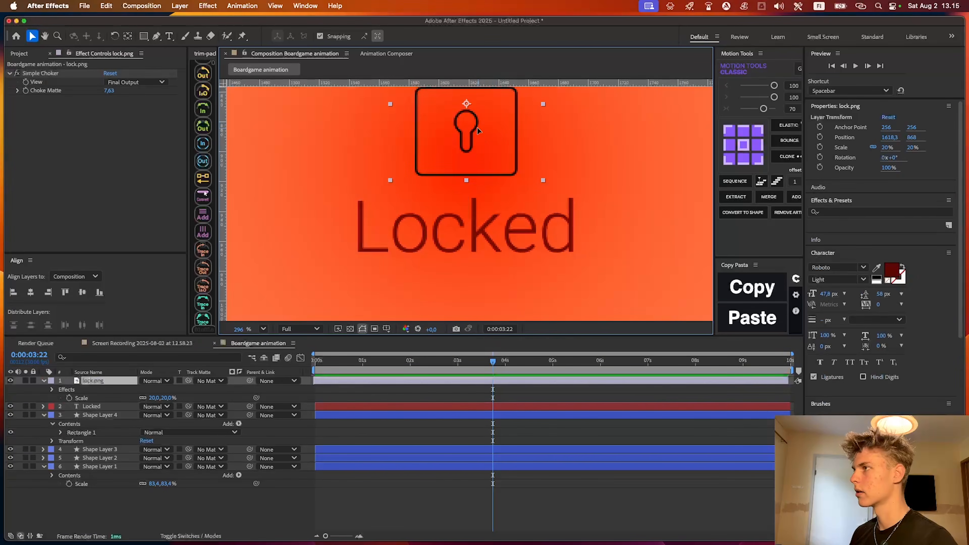
scroll(485, 191, down, 5)
key(u)
key(s)
drag(162, 389, 137, 389)
Apply the Tint effect to the lock image
key(ctrl+space)
text(tint)
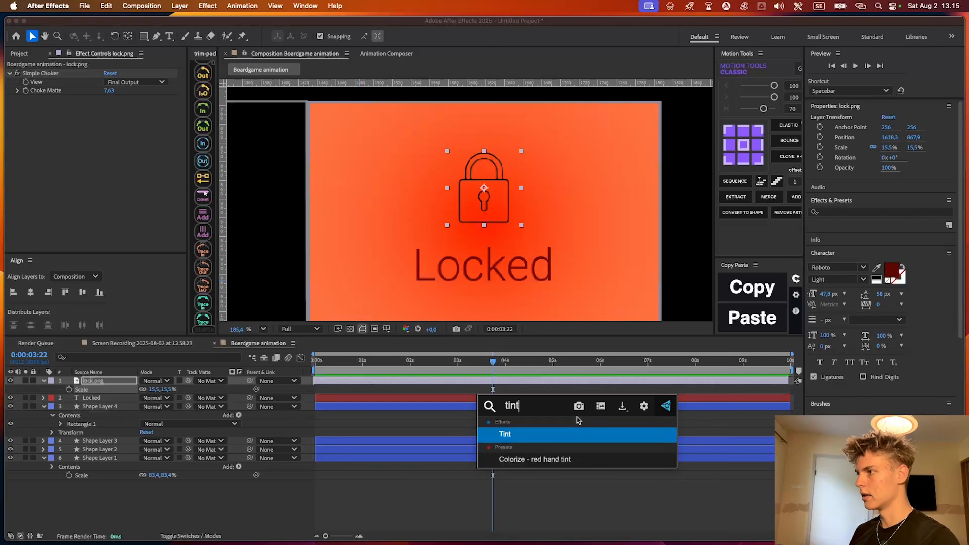
key(Return)
Copy the hex code 7C0000 from the Locked text's fill color
click(577, 419)
click(535, 406)
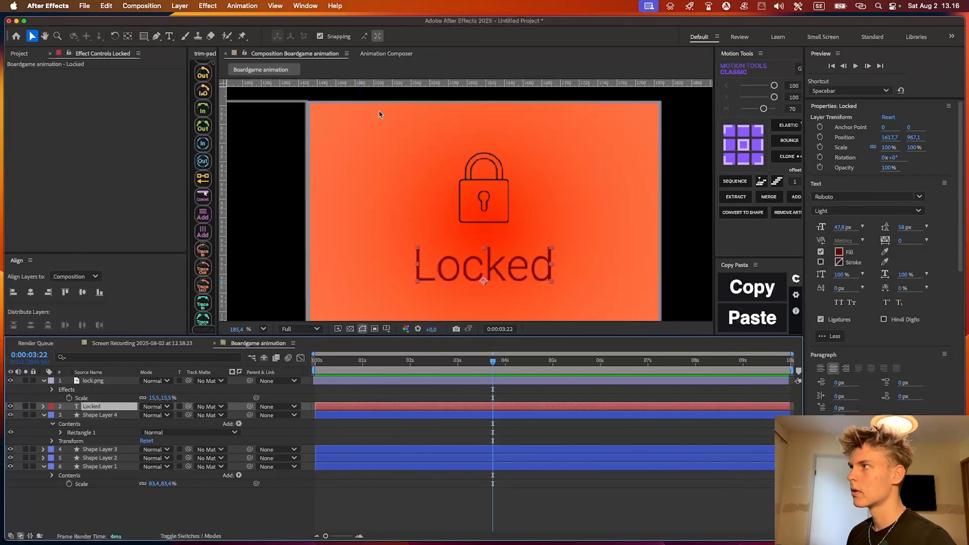
click(839, 251)
click(561, 343)
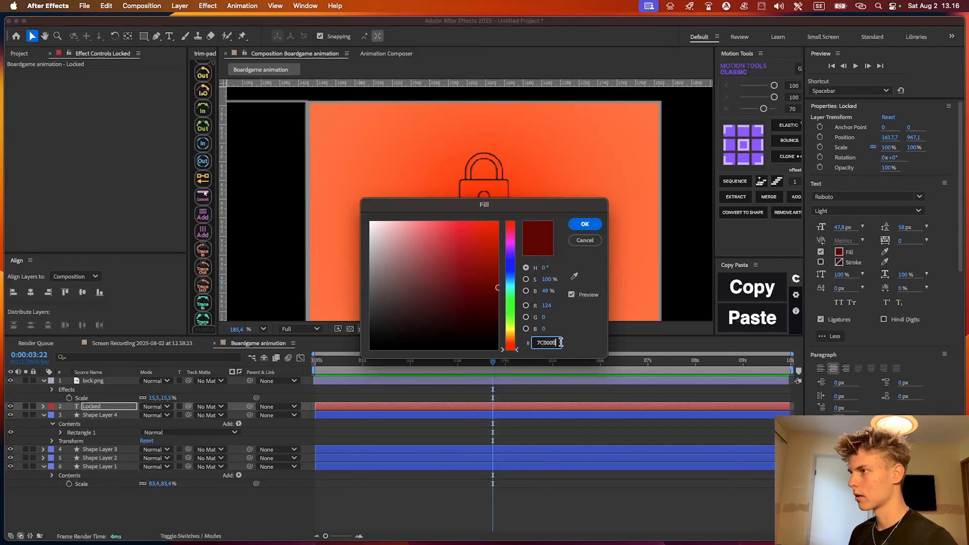
click(588, 223)
Set the lock image's Tint Map Black To color to 7C0000, matching the text
click(508, 361)
click(507, 378)
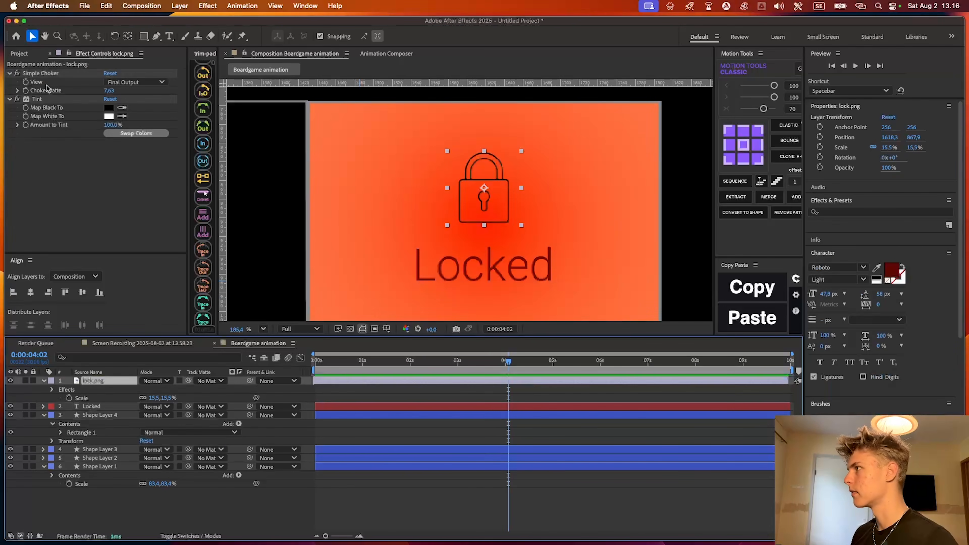
click(109, 108)
text(7C0000)
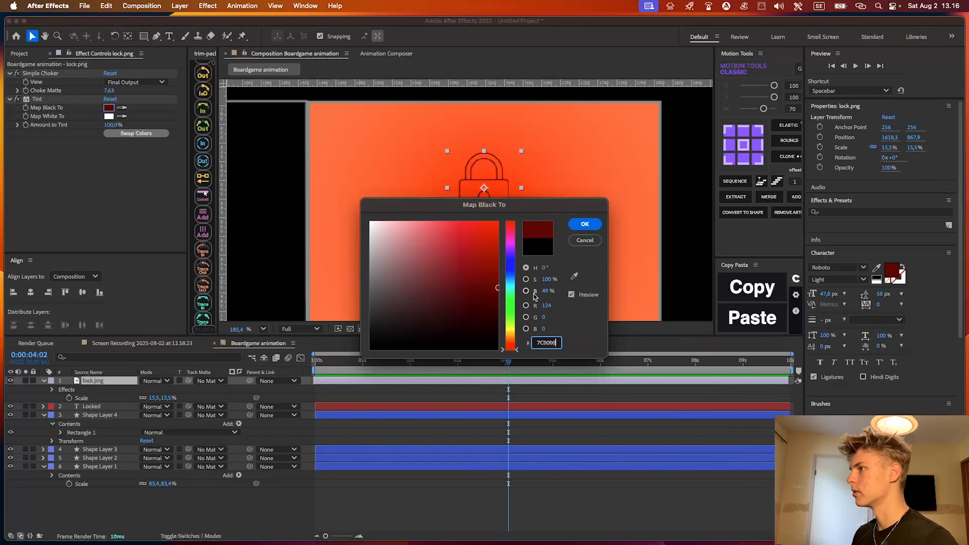
click(582, 224)
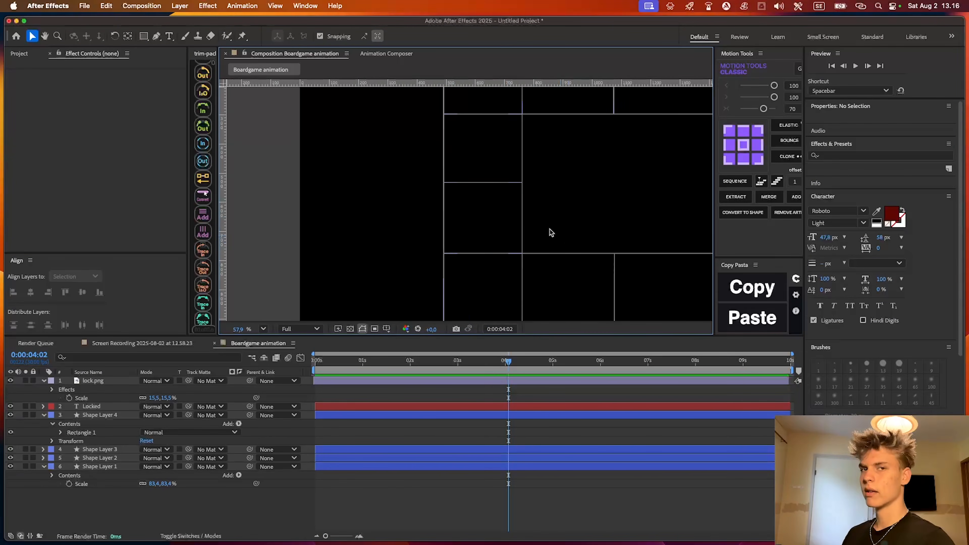
Add a text layer reading "1" in the left-column square below the upper corner
drag(484, 133, 477, 148)
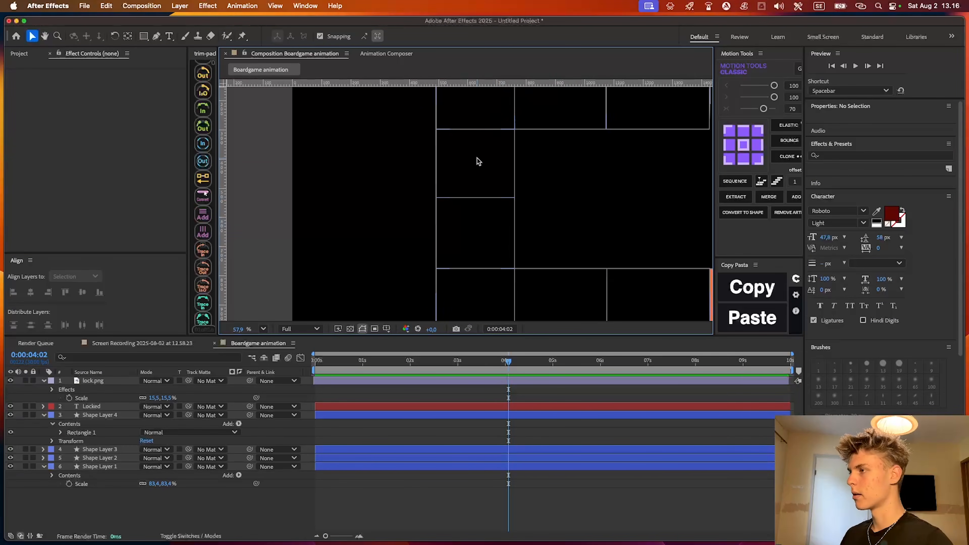
scroll(484, 177, up, 4)
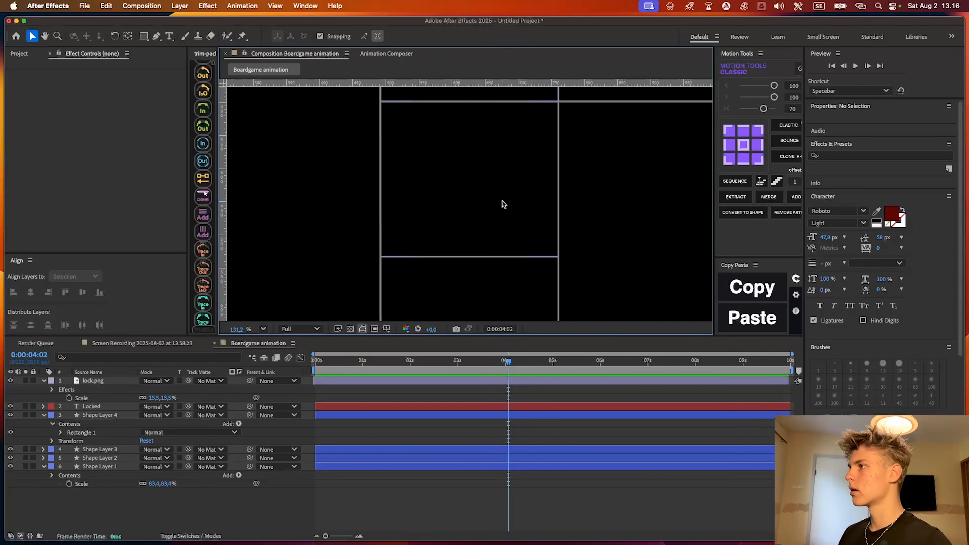
key(super+t)
click(470, 184)
text(1)
Set the number 1's font style to Medium and its fill color to white
key(super+a)
click(866, 211)
click(832, 286)
click(839, 252)
drag(379, 275, 284, 165)
key(Return)
click(381, 514)
scroll(486, 177, up, 4)
key(v)
scroll(488, 198, down, 2)
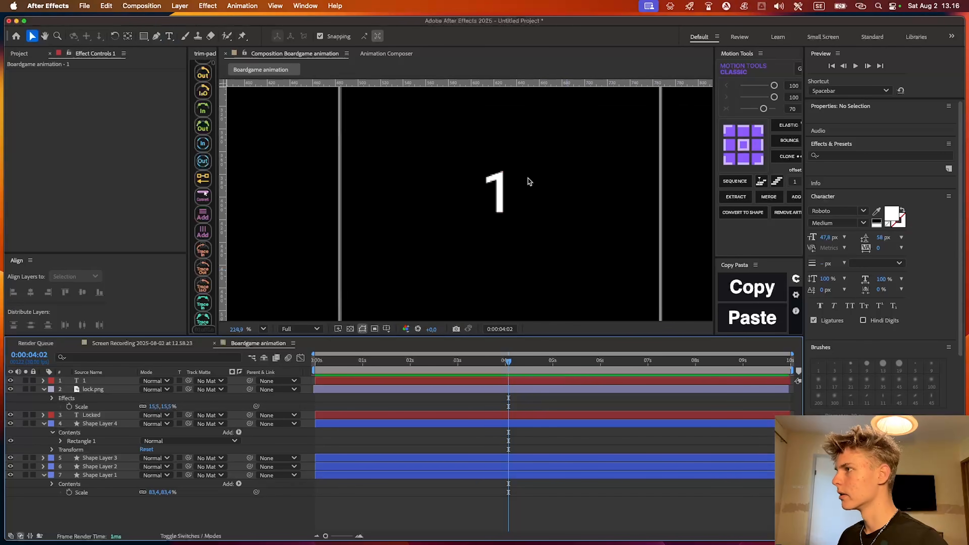
Try a font found by searching "monts" on the number 1 and undo the change
click(500, 195)
click(861, 197)
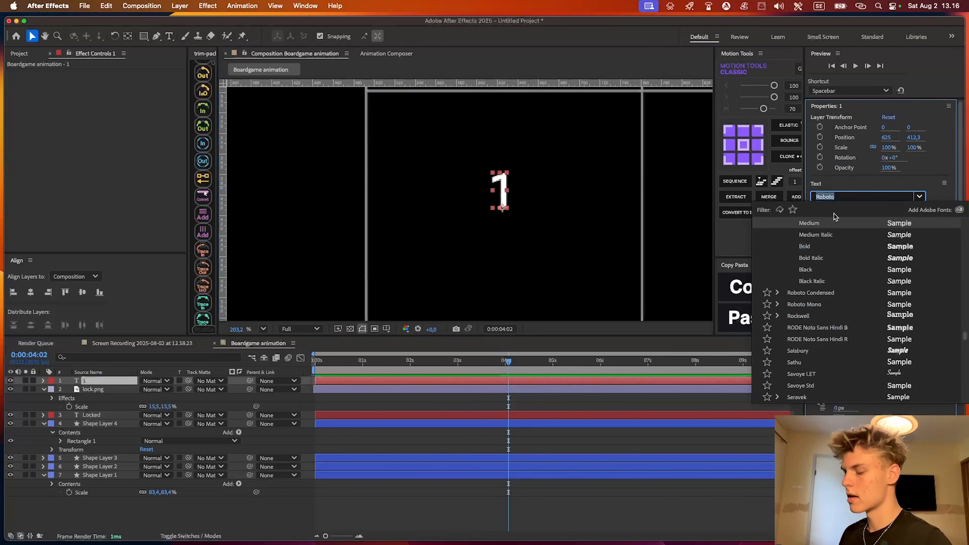
text(monts)
click(824, 292)
click(691, 312)
key(super+z)
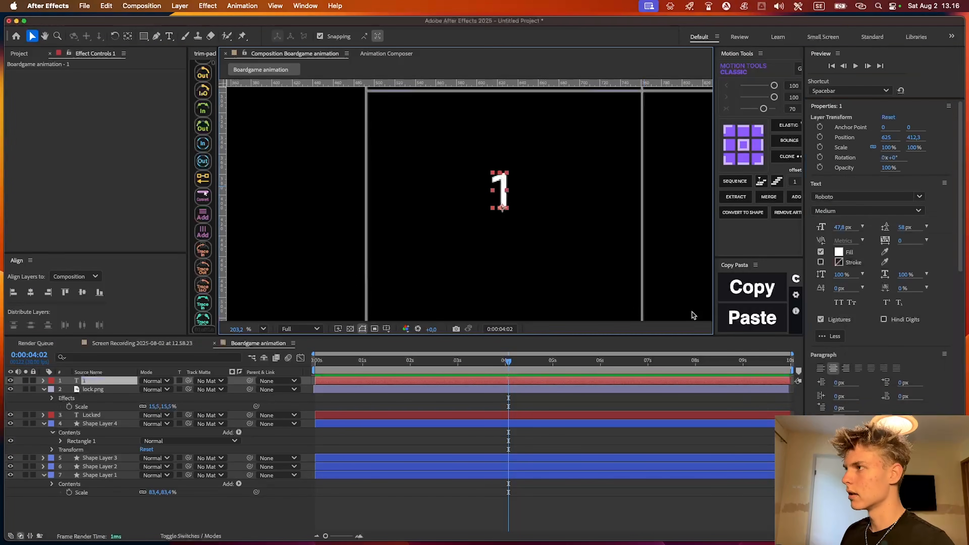
Enlarge the number 1's font size to 86.1 px
click(503, 414)
click(506, 381)
drag(843, 227, 853, 226)
click(579, 263)
Show the rulers and place a vertical guide at the midpoint of the left-column squares
scroll(577, 263, down, 2)
drag(531, 278, 524, 248)
scroll(507, 213, down, 5)
click(846, 218)
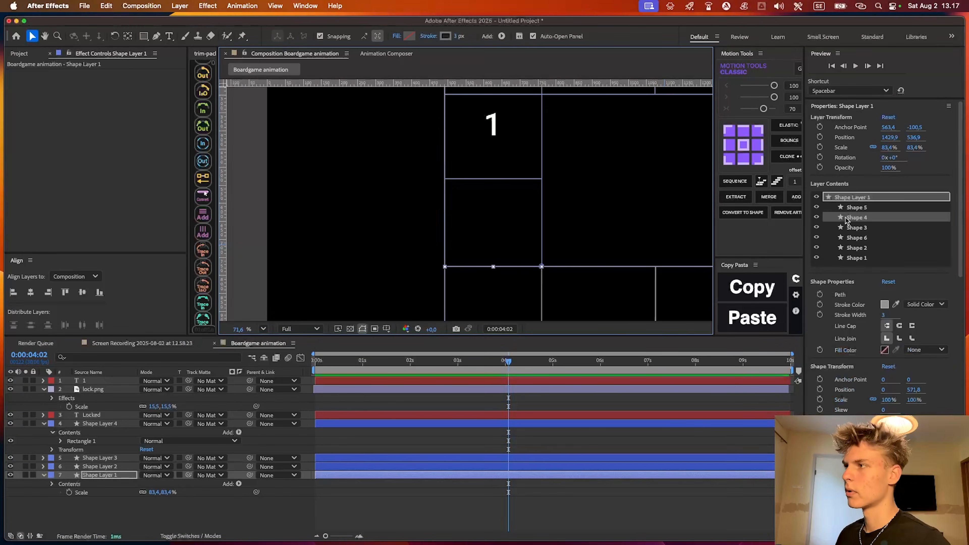
scroll(513, 255, up, 3)
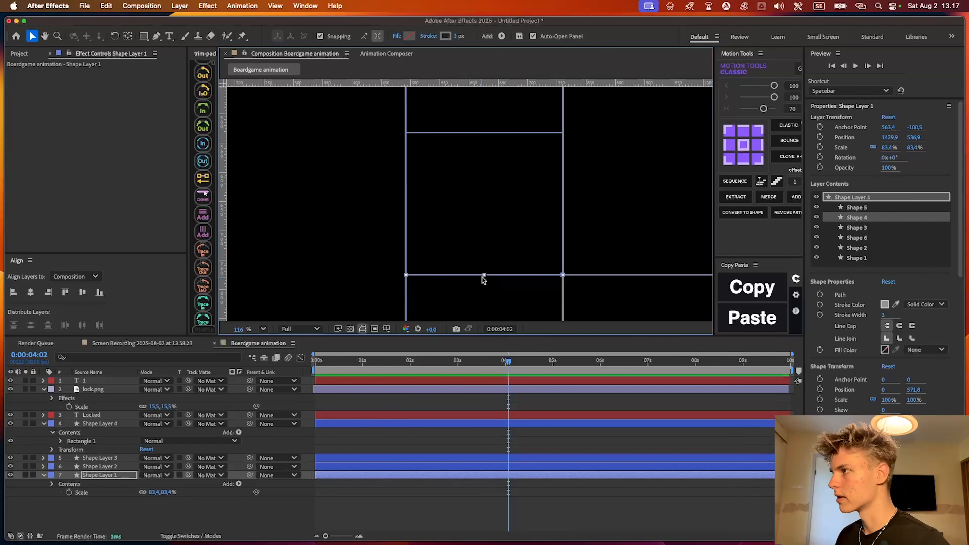
key(super+r)
key(super+r)
drag(224, 243, 485, 241)
click(542, 402)
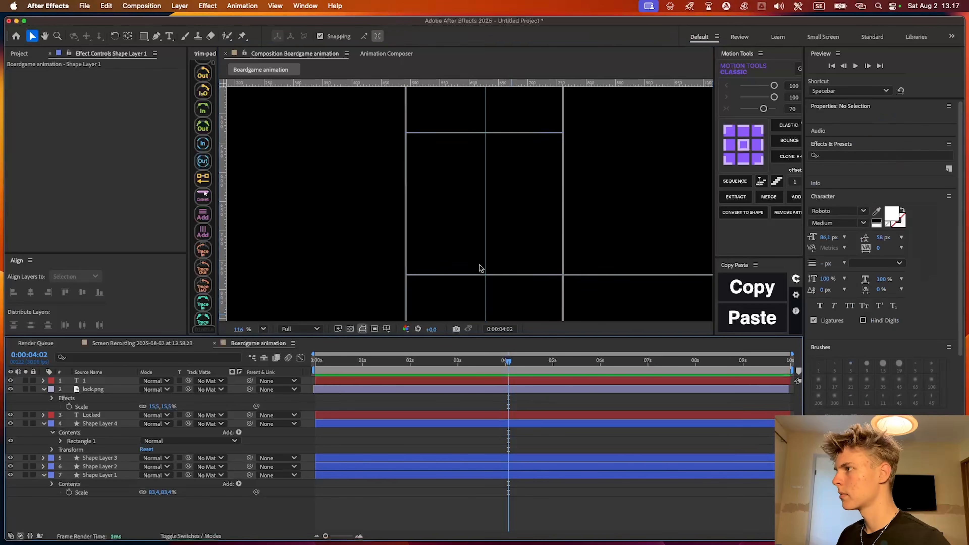
Centre the number 1 horizontally on the vertical guide
scroll(482, 128, up, 5)
drag(482, 131, 503, 257)
drag(524, 144, 519, 254)
click(500, 179)
scroll(500, 179, down, 2)
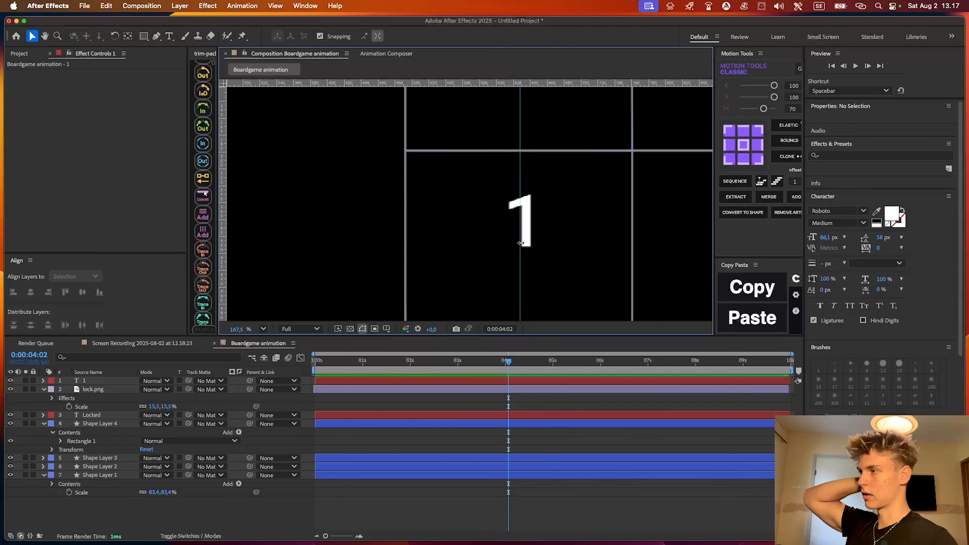
scroll(526, 230, up, 1)
scroll(527, 189, up, 4)
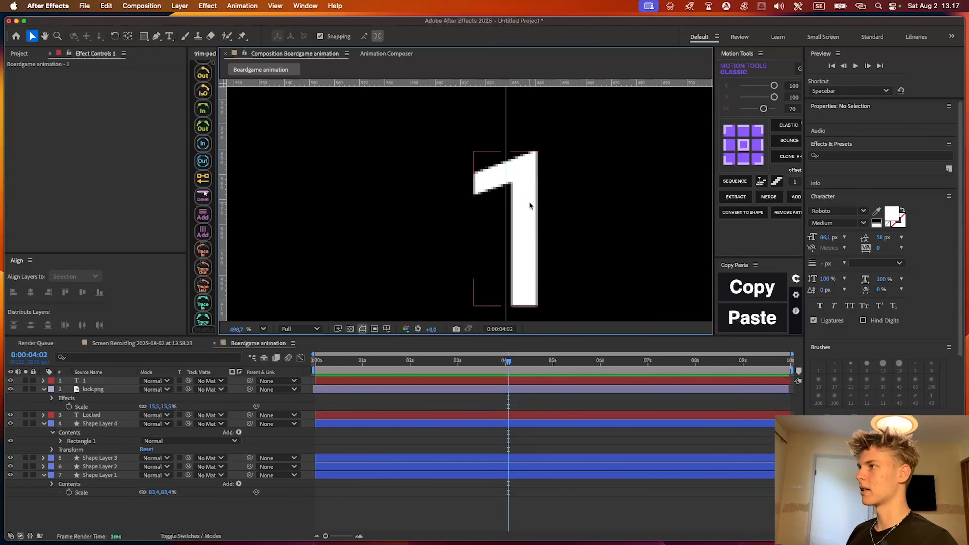
click(526, 201)
drag(520, 212, 516, 212)
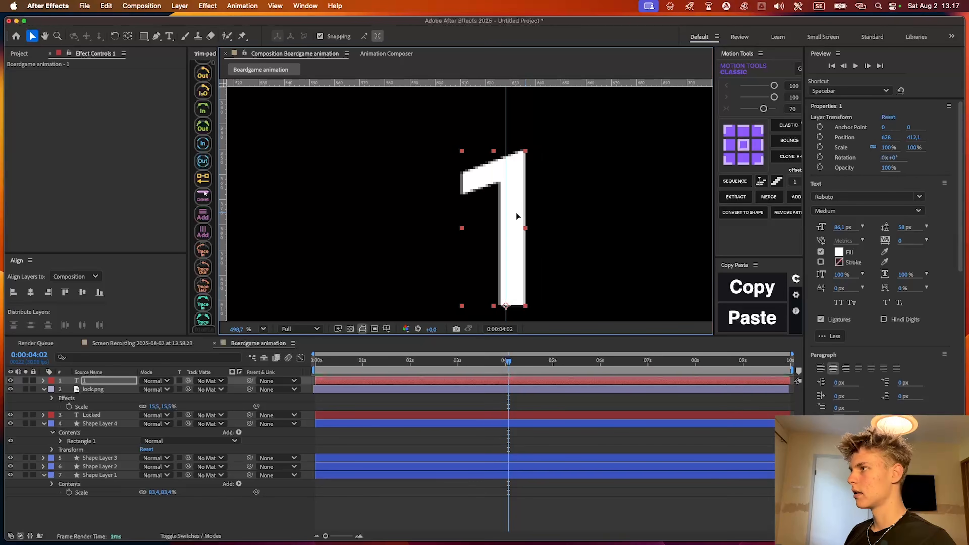
scroll(515, 213, down, 2)
click(536, 451)
Examine how the number 1 sits on the guide and within its square
scroll(542, 212, down, 4)
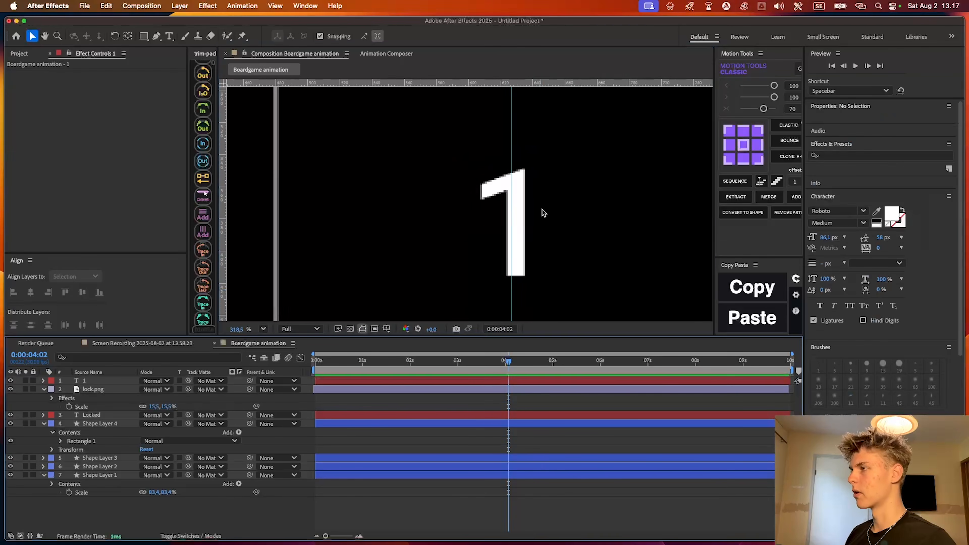
scroll(541, 246, down, 3)
scroll(497, 203, up, 4)
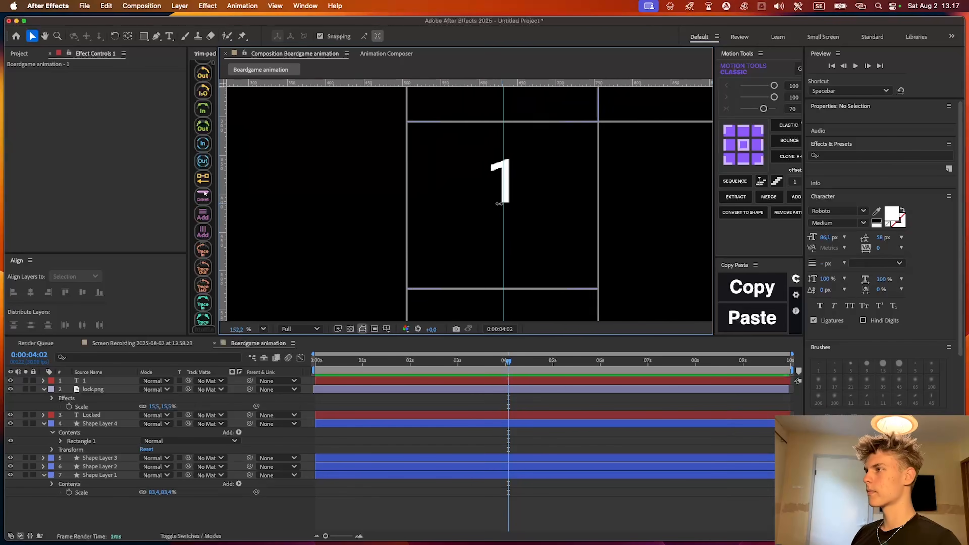
scroll(498, 203, up, 1)
click(498, 201)
scroll(498, 201, down, 2)
scroll(498, 201, up, 2)
click(506, 396)
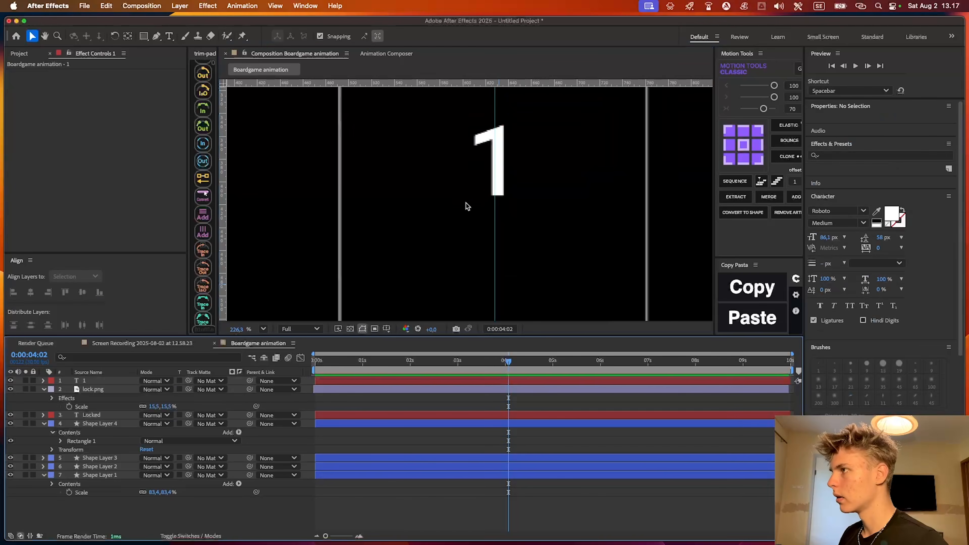
Hide the rulers, then try typing "LvL" in front of the number 1 and delete it
key(super+r)
key(super+t)
click(477, 208)
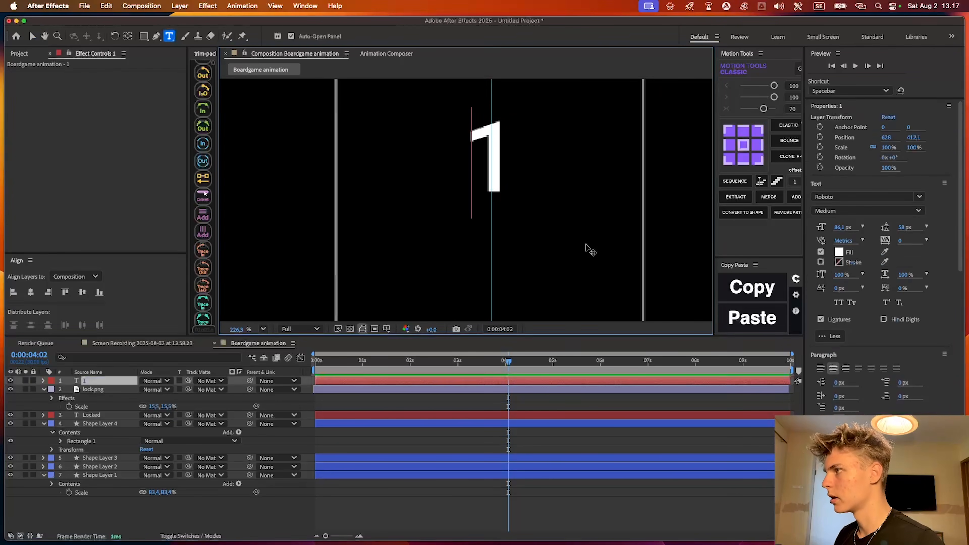
text(LvL)
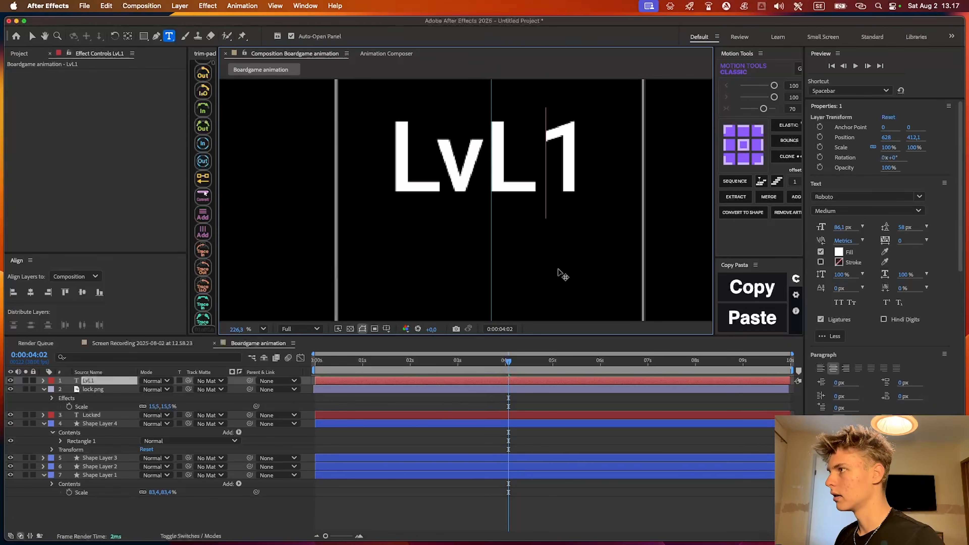
key(BackSpace)
key(BackSpace)
key(BackSpace)
Add a separate text layer reading "LvL" below the number 1
click(485, 260)
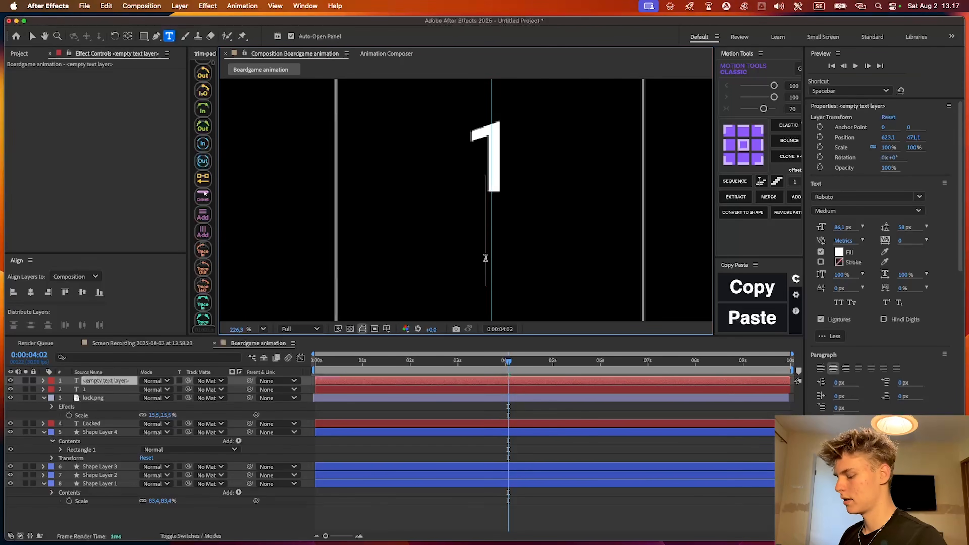
text(LvL)
key(Escape)
Reduce the LvL label's font size to 18.1 px and position it on the guide just under the number 1
drag(849, 228, 807, 229)
scroll(510, 259, up, 3)
drag(504, 236, 510, 236)
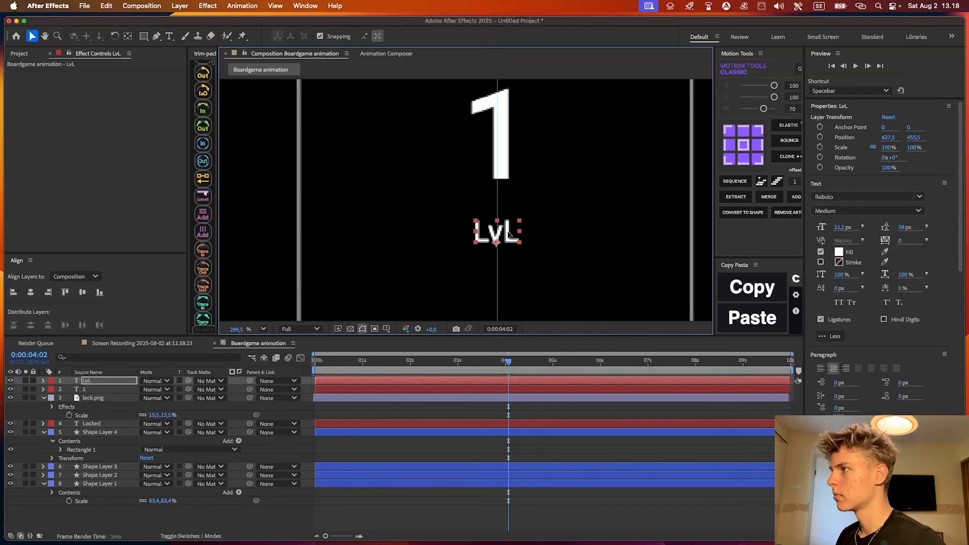
click(540, 413)
scroll(527, 194, down, 10)
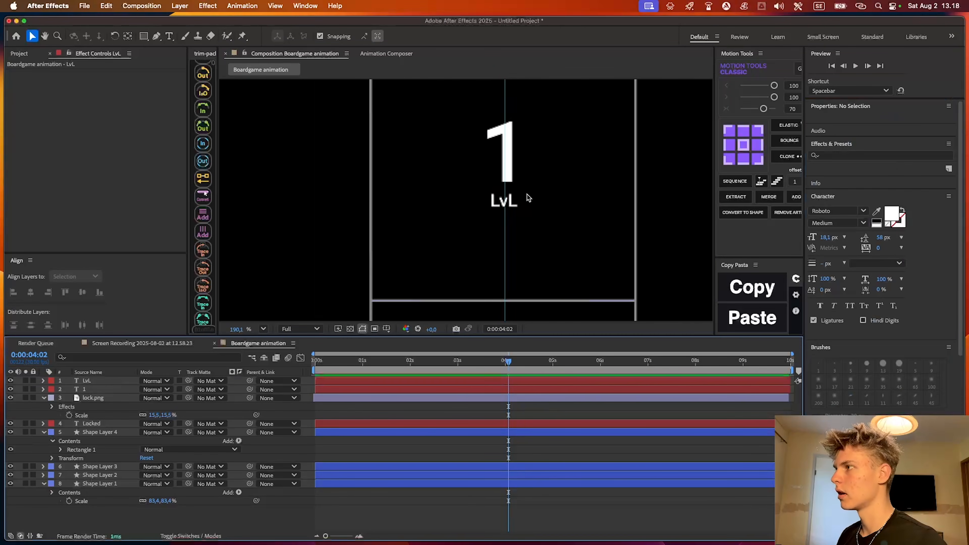
Nudge the number 1 and its LvL label together so they are centred on the vertical guide
drag(532, 189, 518, 220)
scroll(454, 204, up, 6)
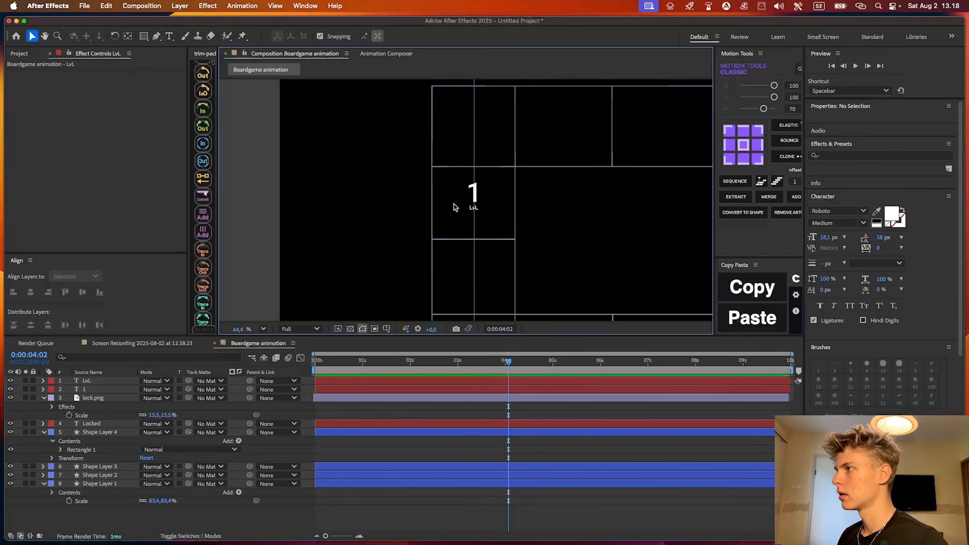
scroll(506, 199, up, 1)
click(510, 182)
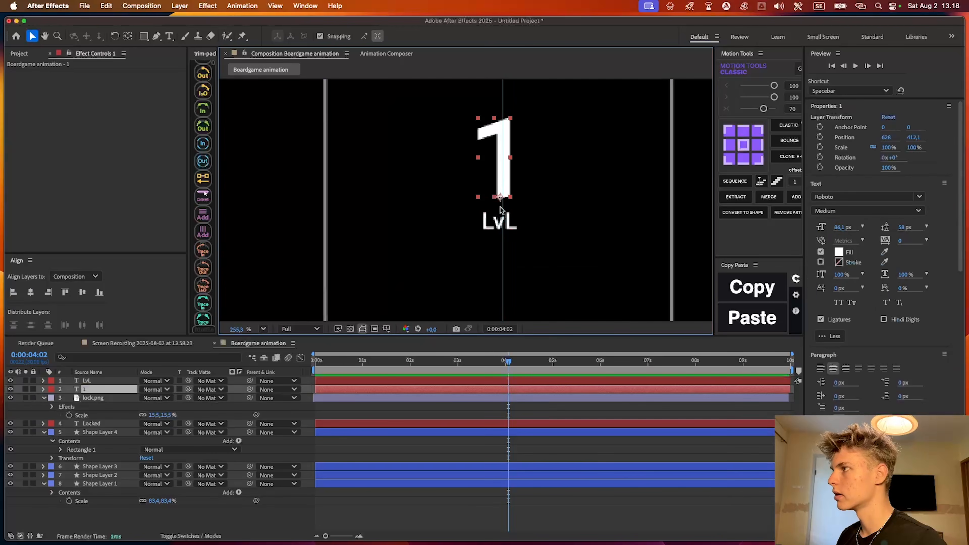
shift+click(497, 226)
drag(497, 167, 499, 167)
click(524, 411)
scroll(507, 231, down, 8)
scroll(503, 216, up, 2)
scroll(502, 215, up, 4)
click(503, 214)
click(522, 411)
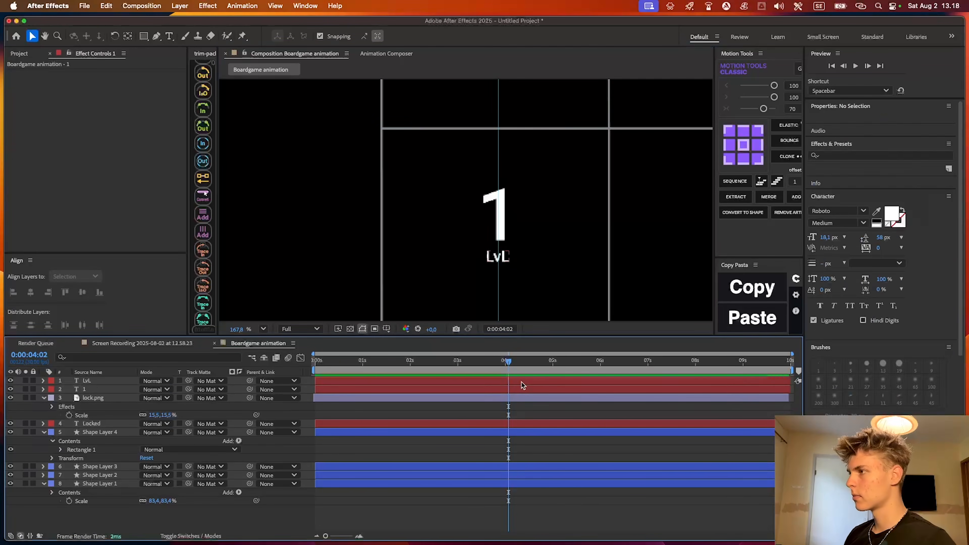
Duplicate the number 1 and LvL layers and stack the two copies together above the originals
click(521, 381)
scroll(525, 303, up, 9)
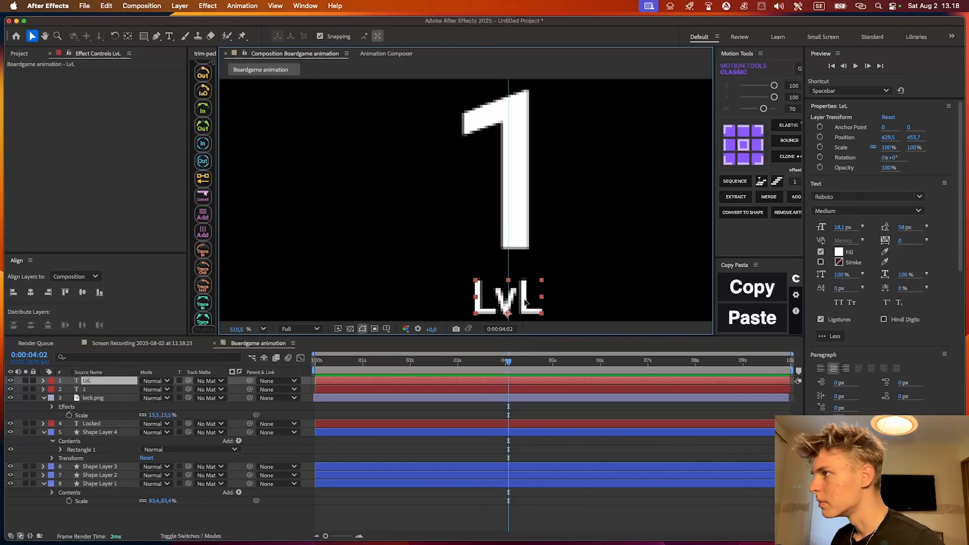
scroll(535, 264, down, 2)
shift+click(525, 223)
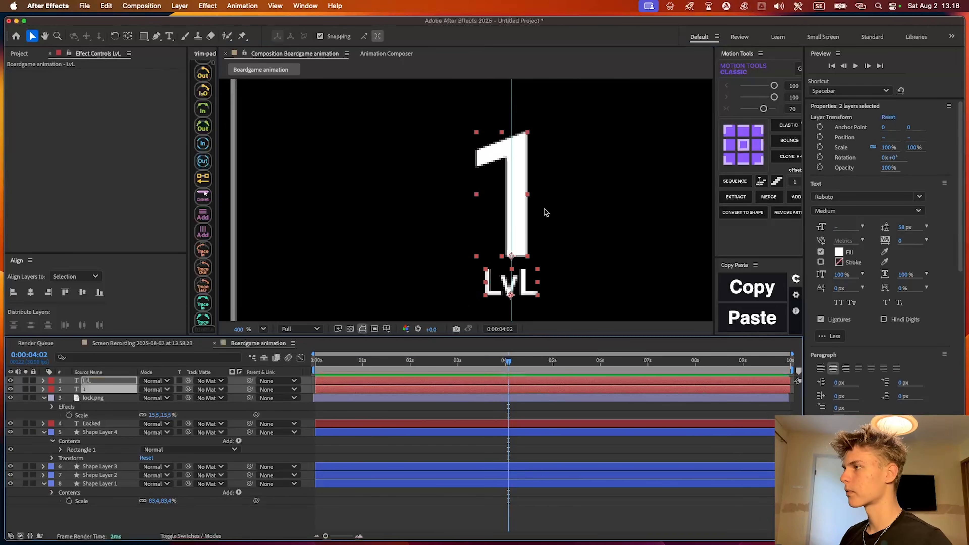
scroll(542, 223, down, 6)
key(super+d)
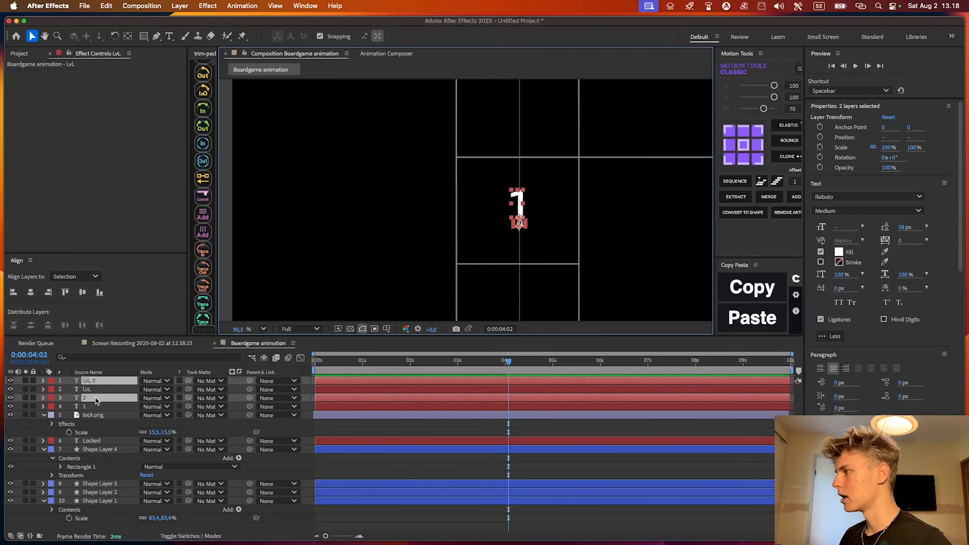
drag(95, 400, 95, 386)
Move the duplicated pair straight down into the next square and change its number to 2
click(519, 204)
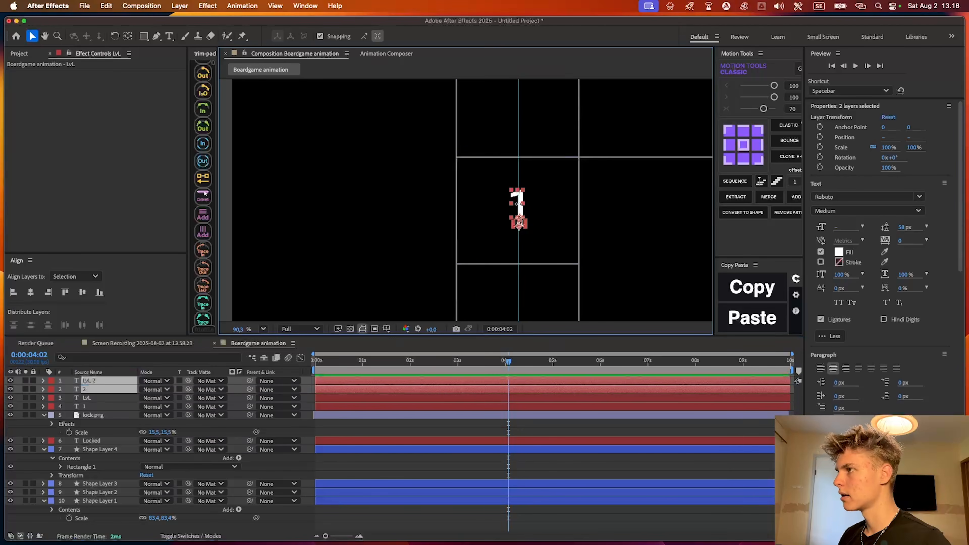
drag(516, 198, 516, 295)
scroll(503, 248, up, 4)
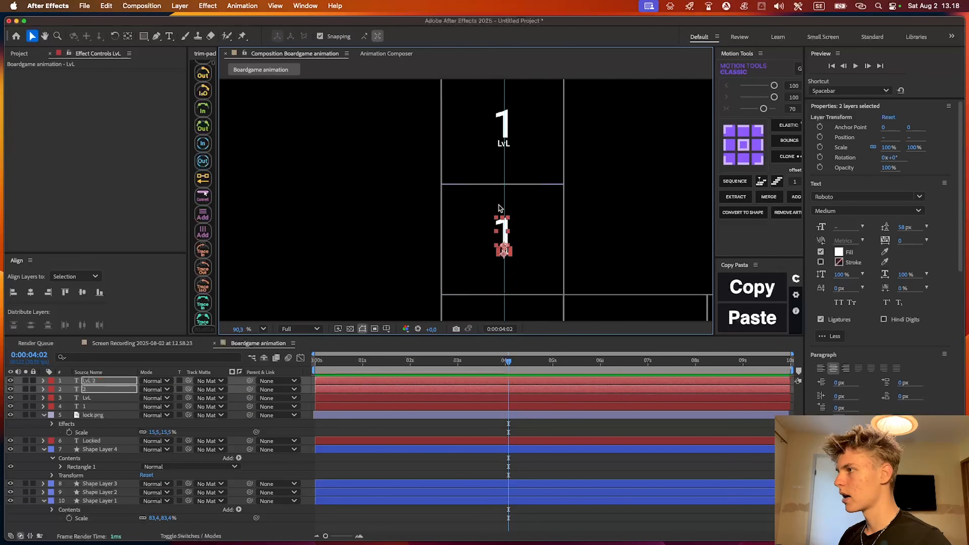
scroll(500, 233, up, 3)
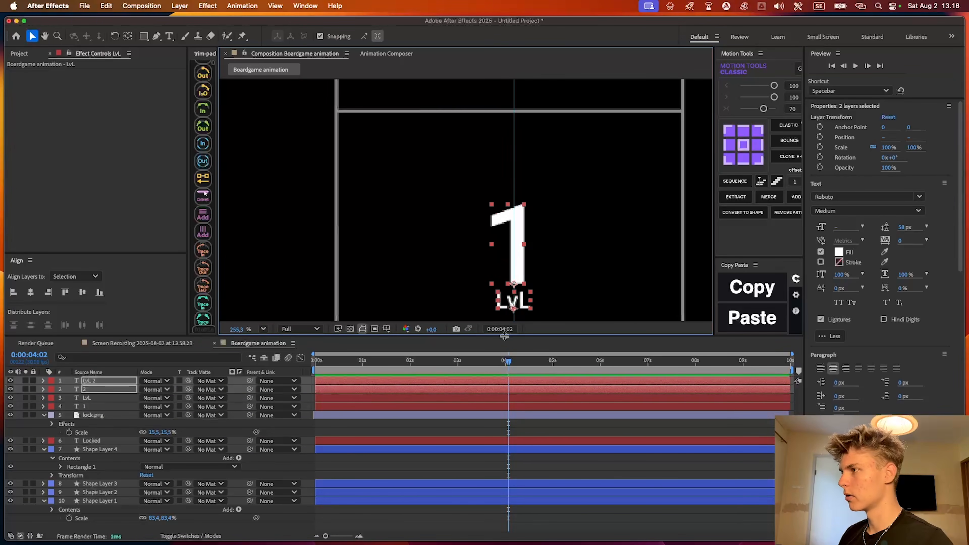
double_click(526, 254)
text(2)
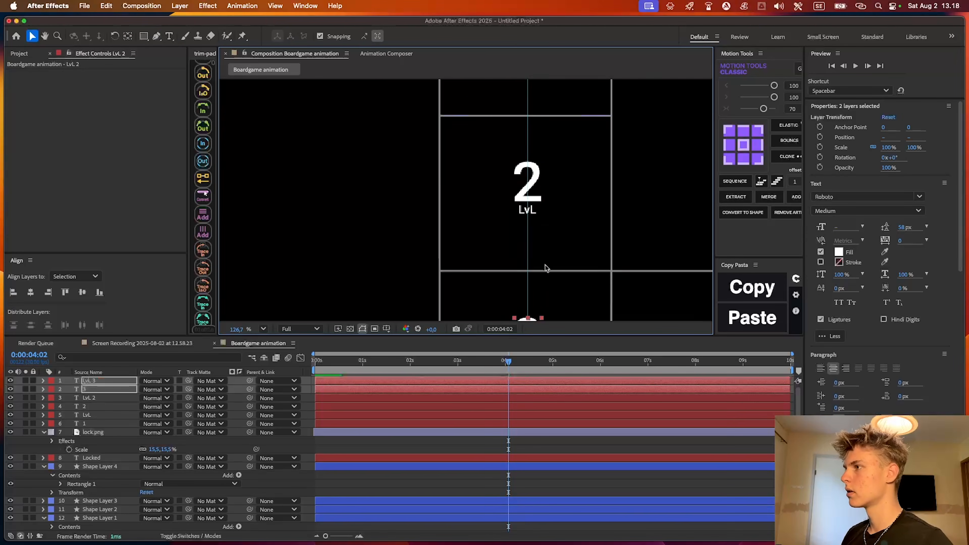
Place another copy of the number and LvL label in the lower corner square and change its number to 3
drag(545, 268, 515, 170)
scroll(497, 228, up, 2)
drag(512, 249, 510, 193)
double_click(510, 193)
key(Left)
text(3)
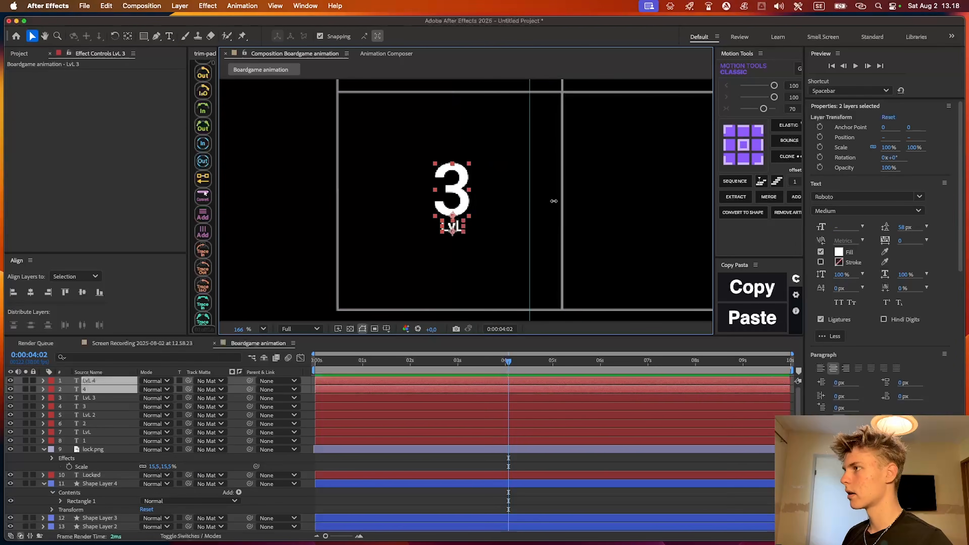
Move a copy of the 3 and LvL pair one square to the right and add a horizontal guide through the bottom row's centre
drag(452, 191, 569, 204)
key(super+r)
drag(427, 92, 426, 229)
click(520, 525)
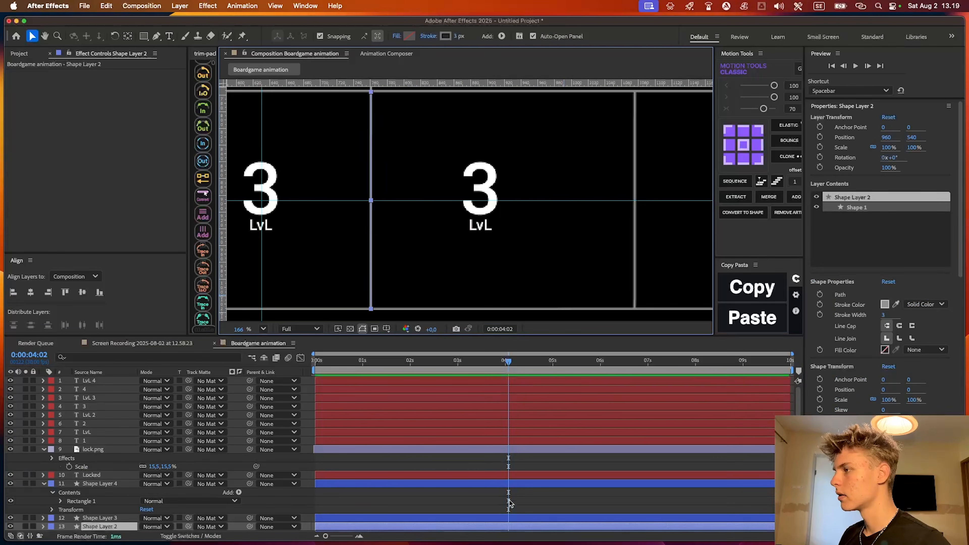
click(487, 477)
click(485, 483)
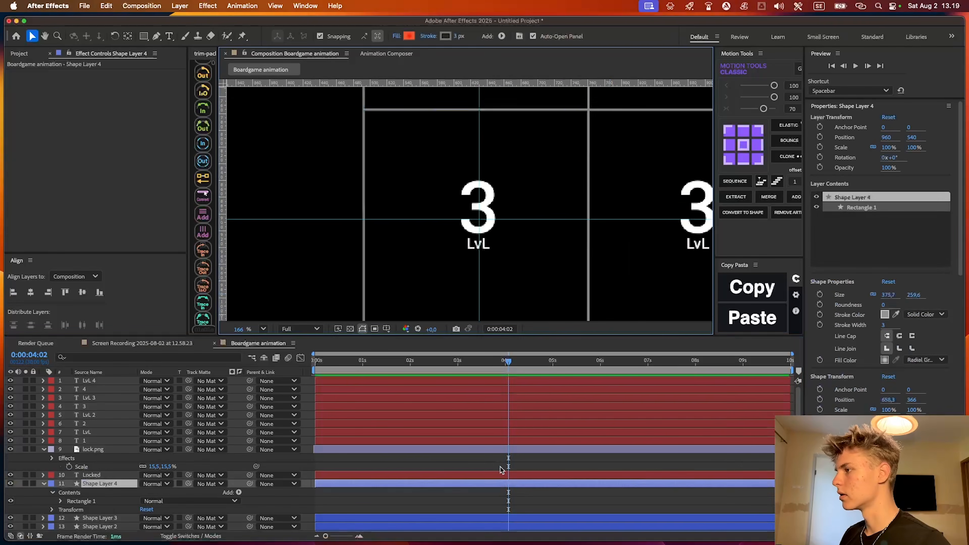
Move the corner square's 3 and LvL label down together so the number is centred on the horizontal guide
click(493, 399)
shift+click(495, 406)
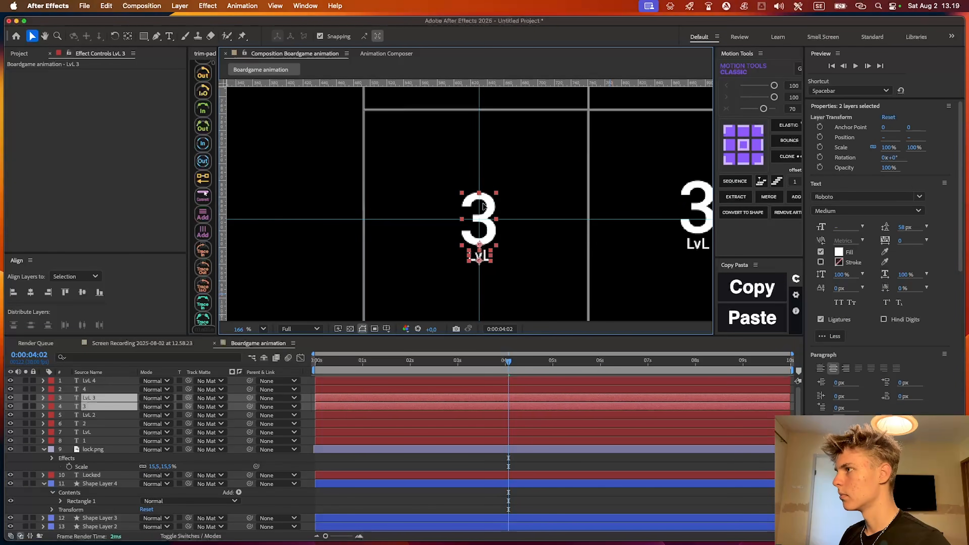
drag(484, 207, 484, 207)
scroll(463, 191, right, 8)
scroll(463, 191, down, 2)
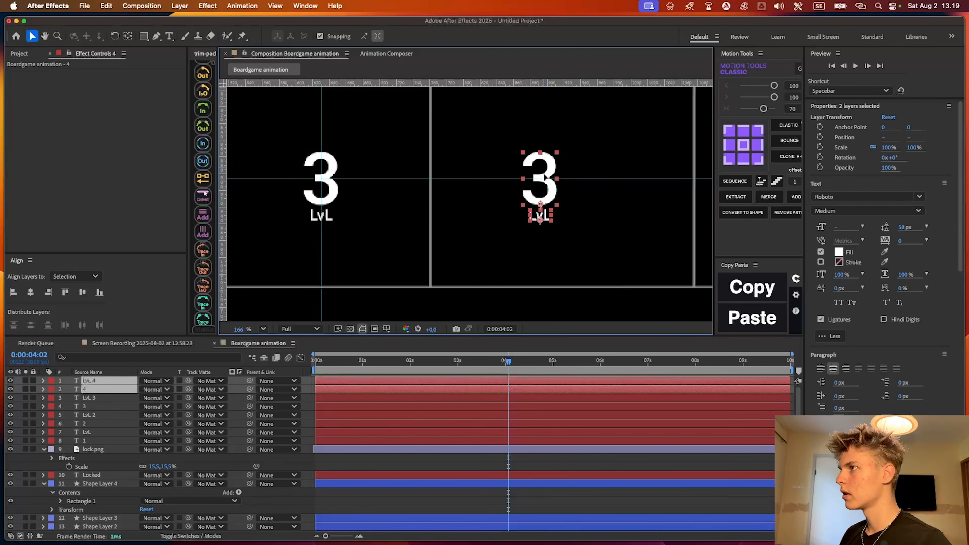
Change the copied 3 to 4 and shift it with its LvL label right, toward the middle of its square
double_click(549, 179)
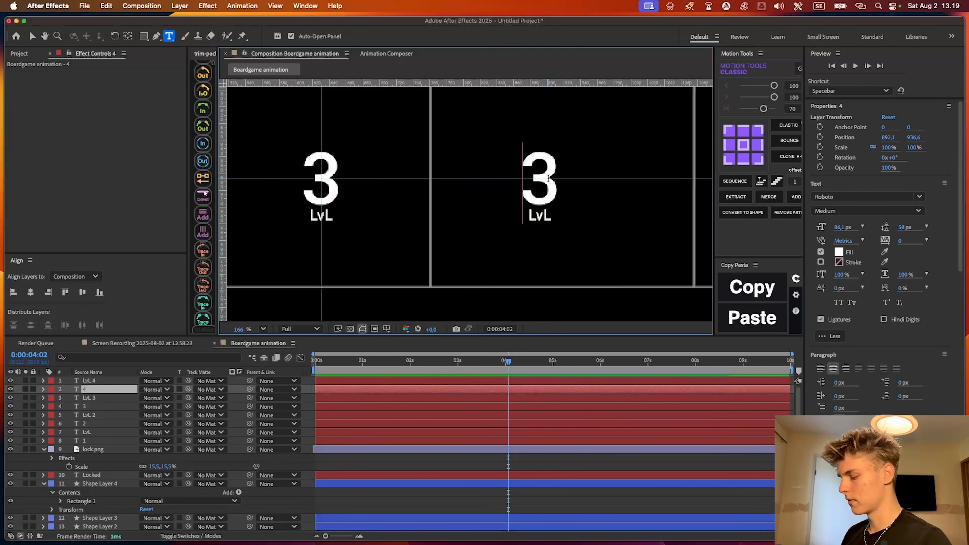
text(4)
key(BackSpace)
key(Escape)
shift+click(539, 216)
drag(539, 215, 568, 215)
scroll(540, 183, right, 5)
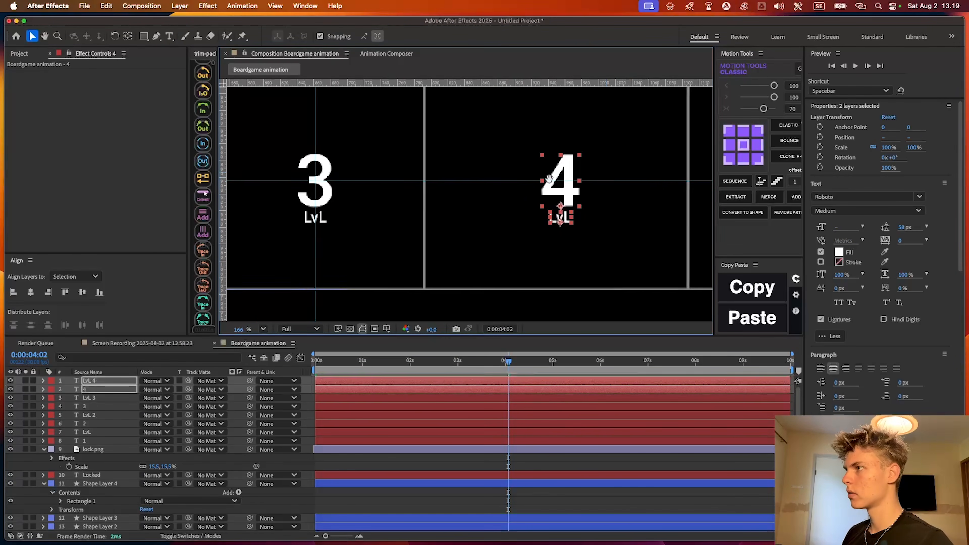
Duplicate the 4 and its LvL label, place the copied number beneath its label in the layer order, and shift the copy right
scroll(540, 183, up, 1)
scroll(509, 183, right, 4)
key(ctrl+d)
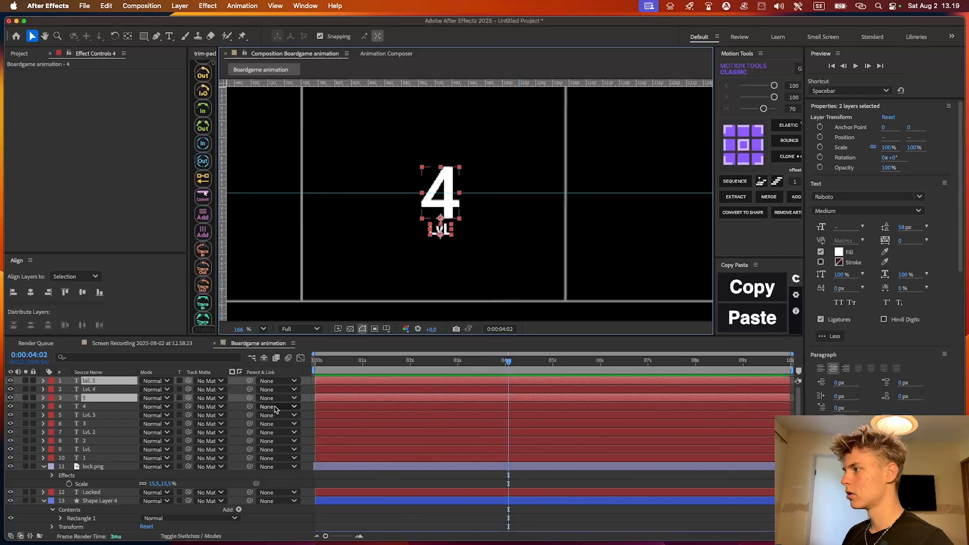
drag(83, 400, 86, 385)
drag(449, 187, 484, 195)
Change the copied number to 5
key(super+t)
click(476, 214)
key(Left)
text(5)
key(Right)
key(BackSpace)
scroll(477, 211, up, 5)
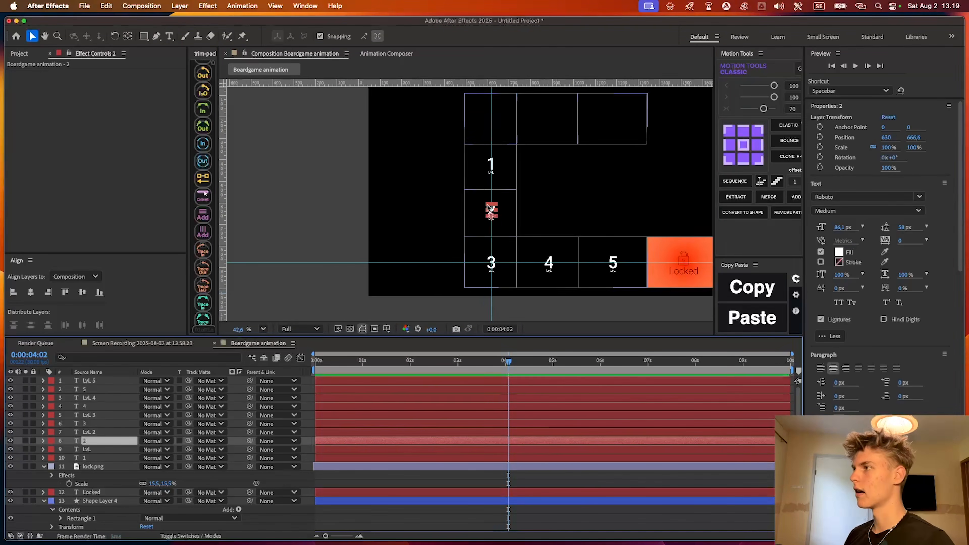
shift+click(538, 242)
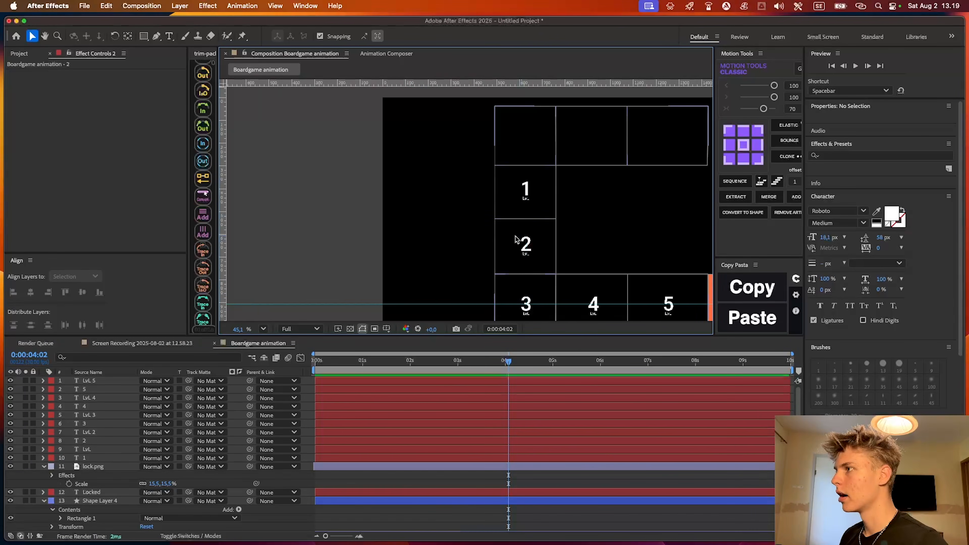
Draw a square about 100 px wide inside the empty corner square above level 1 with the Rectangle tool
drag(488, 256, 339, 292)
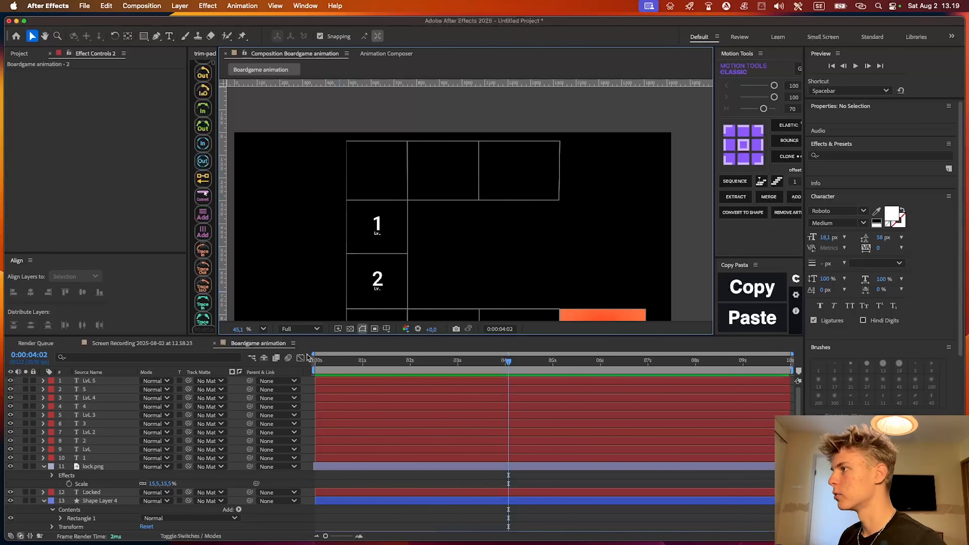
click(342, 223)
scroll(364, 201, up, 8)
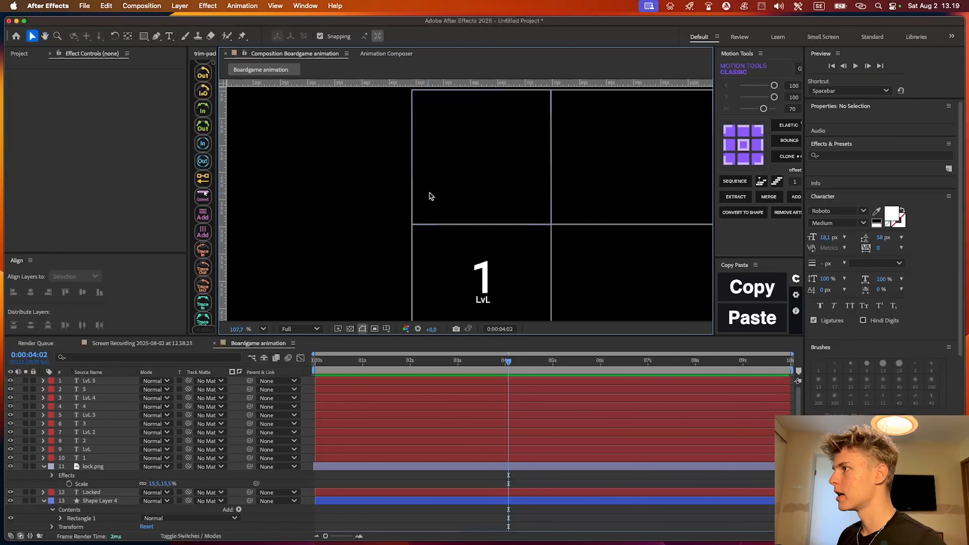
click(496, 481)
key(u)
mouse_move(485, 158)
mouse_down()
mouse_move(458, 200)
mouse_move(417, 210)
mouse_move(482, 246)
mouse_move(492, 280)
mouse_move(471, 256)
mouse_move(485, 269)
mouse_up()
click(143, 35)
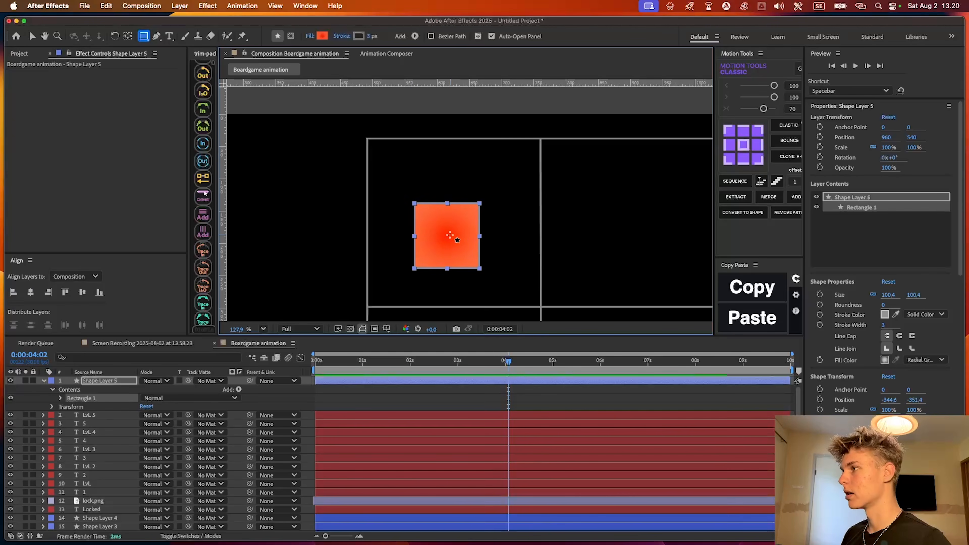
scroll(439, 218, up, 2)
drag(440, 230, 472, 228)
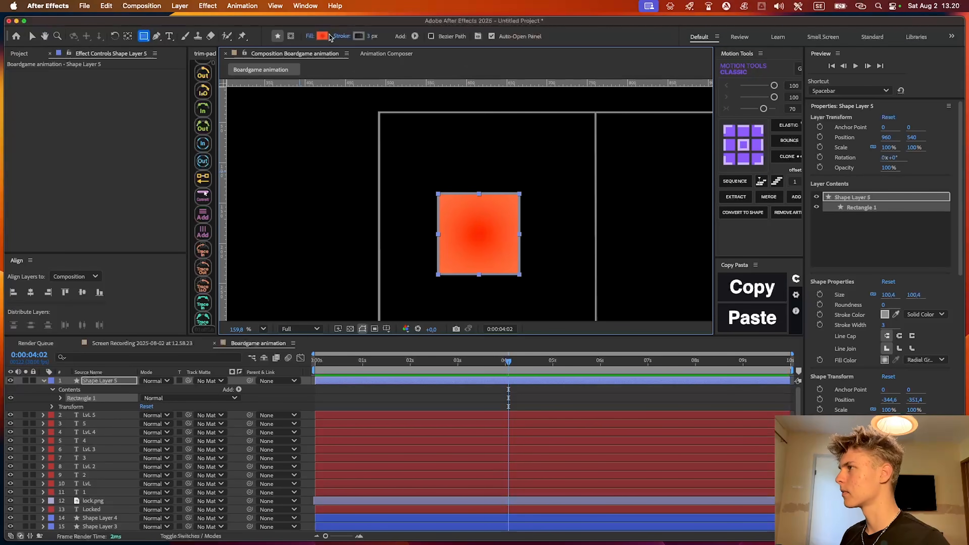
Change the new square's fill from the orange gradient to a solid blue, 0094FF
alt+click(323, 36)
alt+click(322, 36)
click(323, 35)
click(513, 275)
drag(514, 275, 513, 280)
drag(491, 239, 499, 221)
drag(510, 280, 510, 278)
drag(507, 205, 526, 276)
click(527, 347)
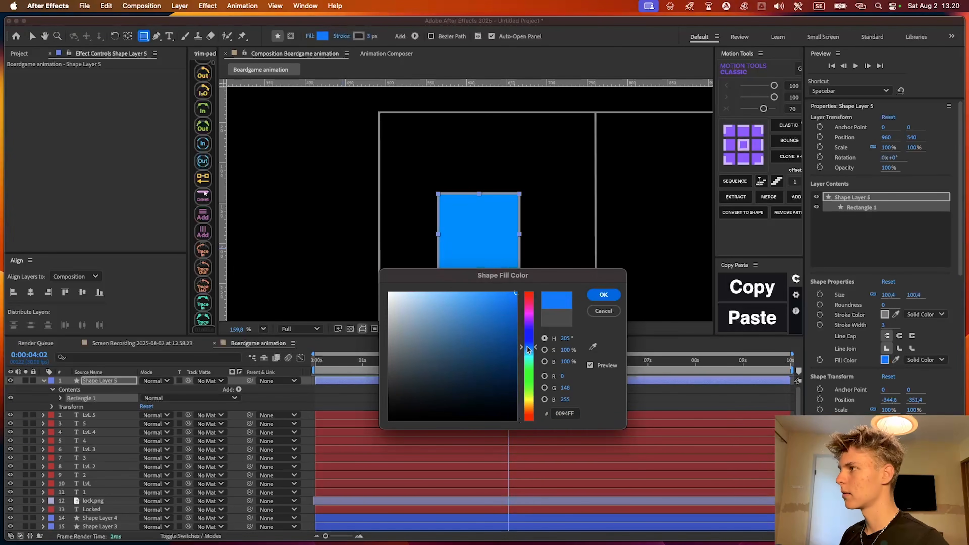
click(601, 299)
Remove the stroke from the blue square by setting it to None
alt+click(358, 36)
alt+click(358, 37)
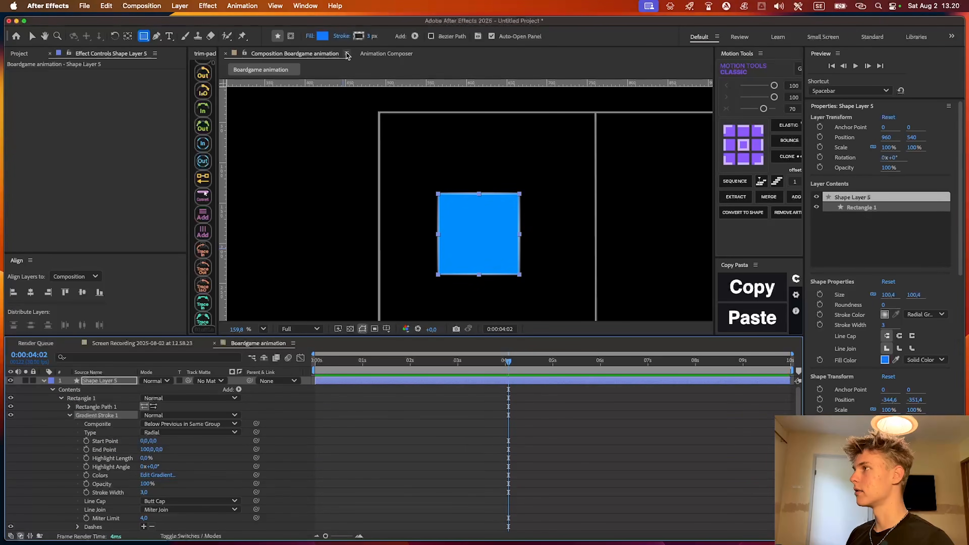
alt+click(361, 37)
click(513, 428)
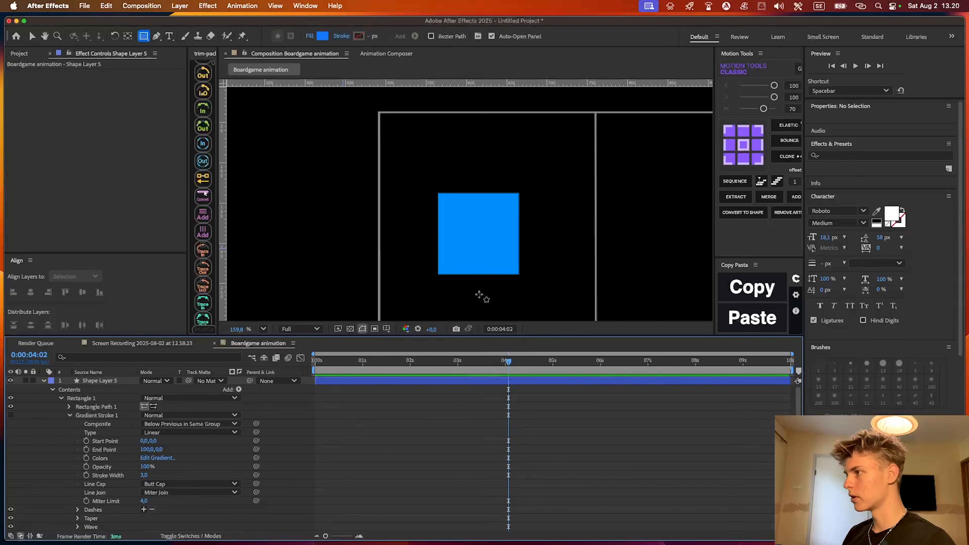
key(u)
Add a Bevel and Emboss layer style to the blue square and rename its layer Body
click(463, 383)
right_click(126, 385)
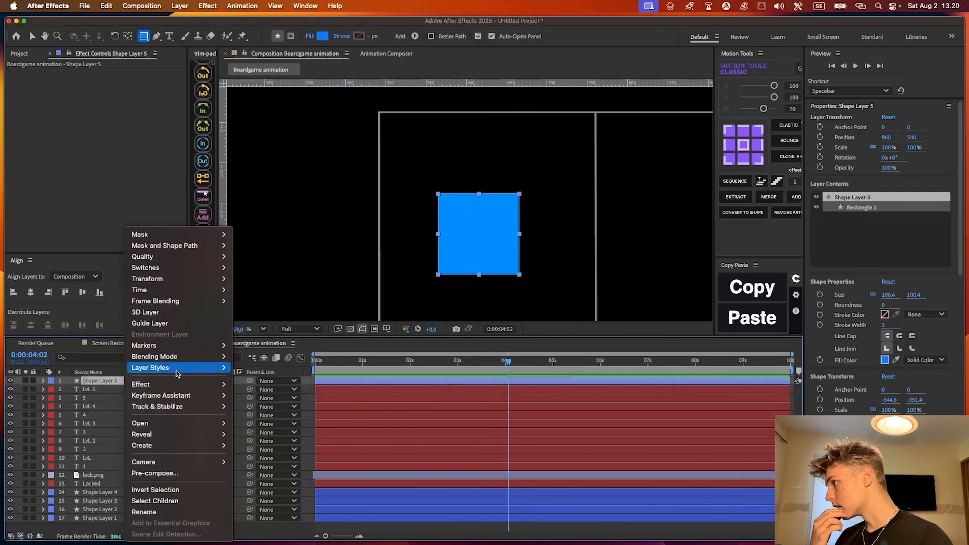
mouse_move(164, 368)
click(251, 452)
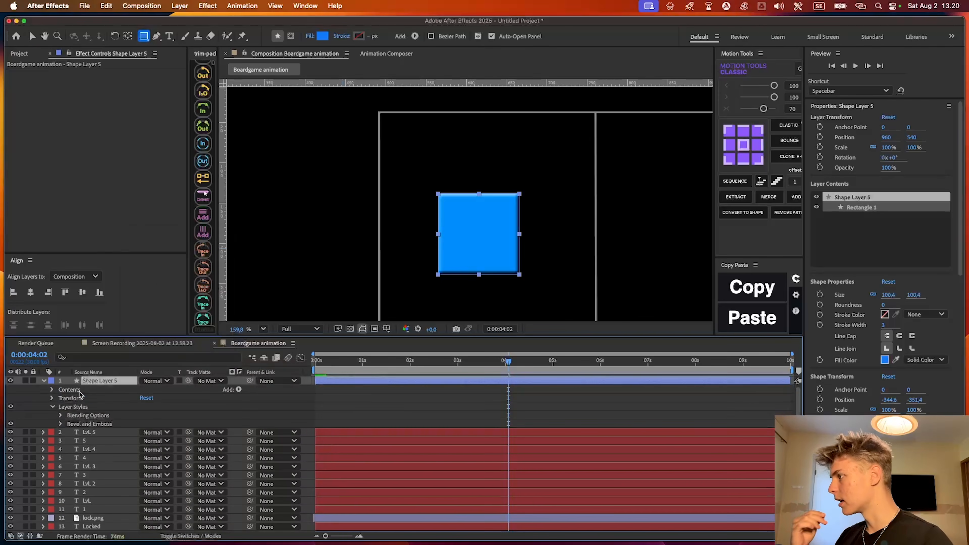
click(91, 381)
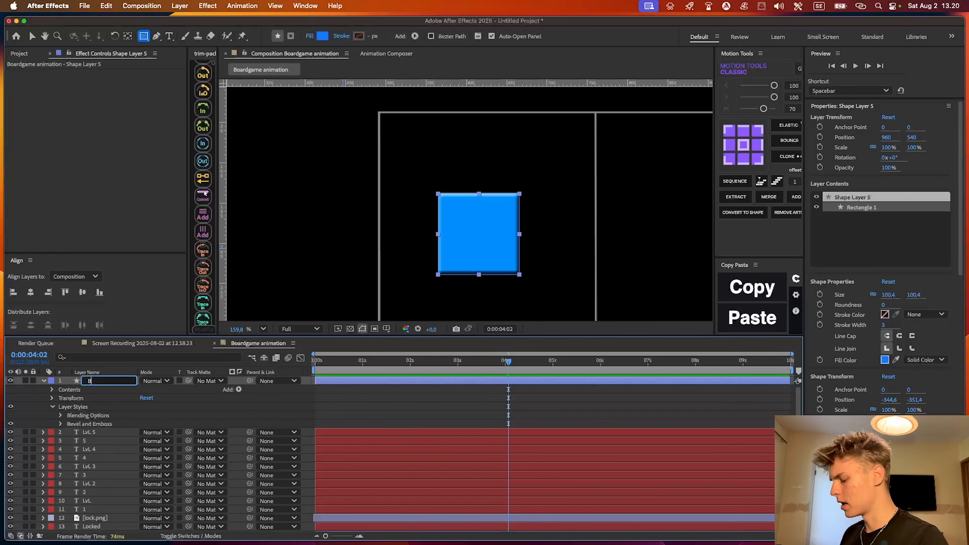
key(Return)
Set the Body layer's Bevel and Emboss technique to Chisel Hard, then try a different depth and undo it
click(60, 423)
scroll(92, 424, down, 3)
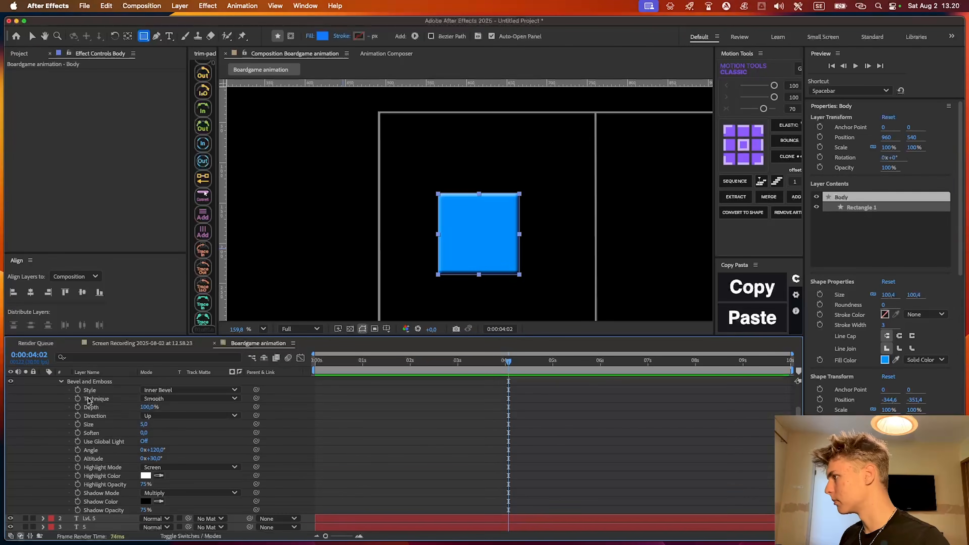
click(169, 391)
click(177, 399)
click(169, 420)
drag(150, 407, 671, 410)
key(super+z)
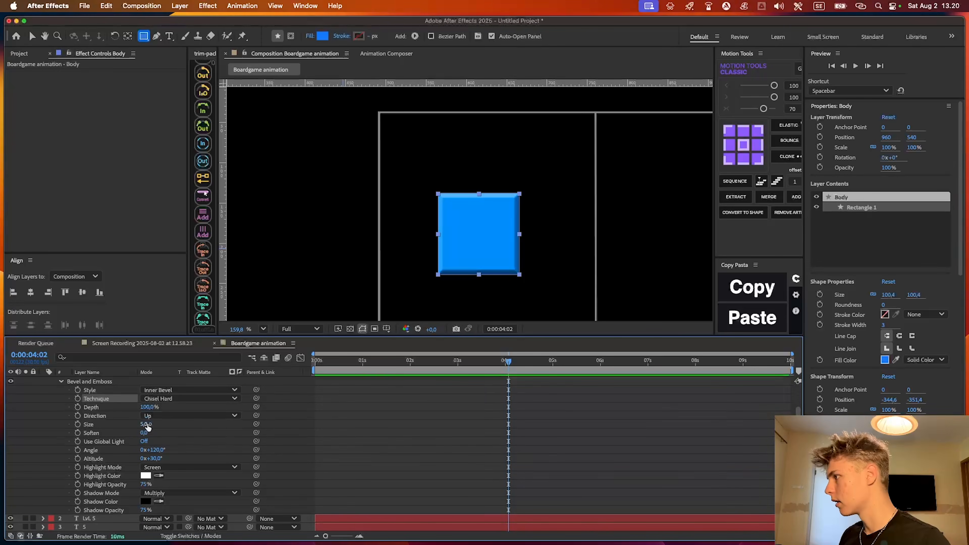
Set the Body layer's bevel size to 250 and its depth to 143%
drag(145, 424, 385, 423)
mouse_move(150, 406)
mouse_down()
mouse_move(167, 403)
mouse_move(158, 398)
mouse_up()
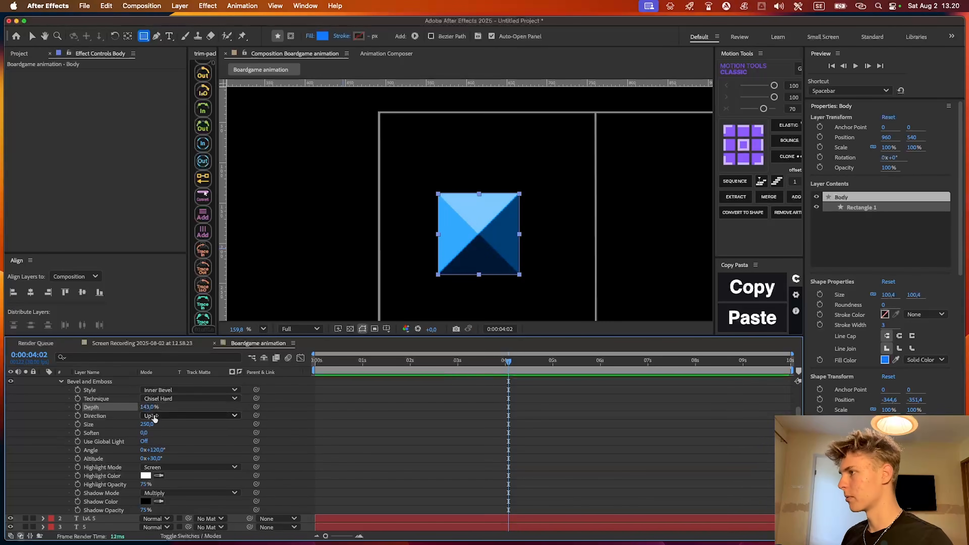
click(420, 419)
scroll(420, 419, up, 5)
click(509, 433)
key(u)
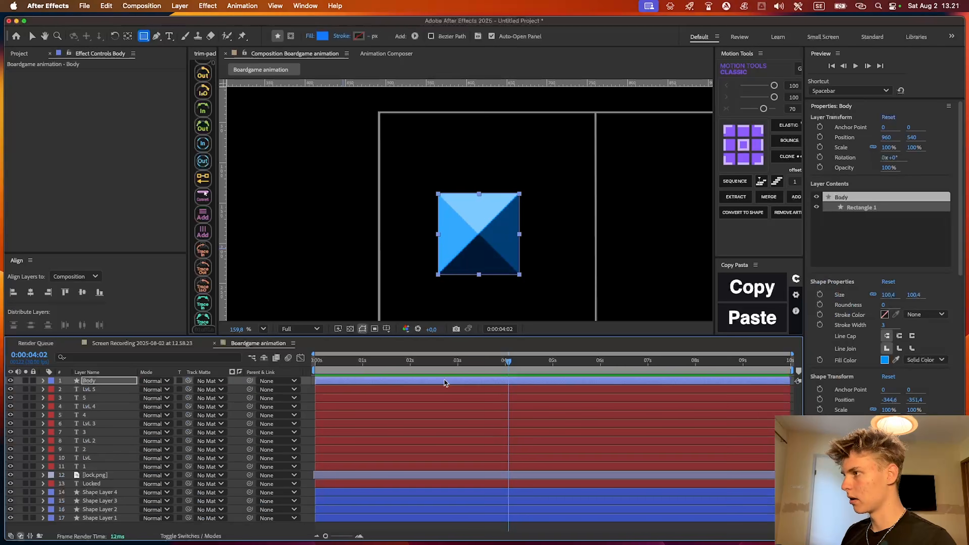
Add an Inner Glow layer style to the Body layer and expand its settings
right_click(104, 381)
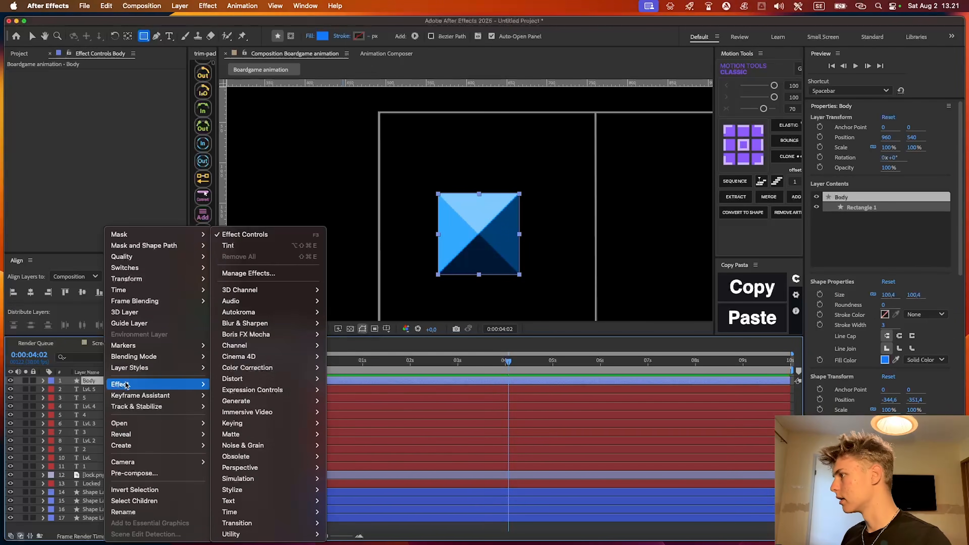
mouse_move(126, 368)
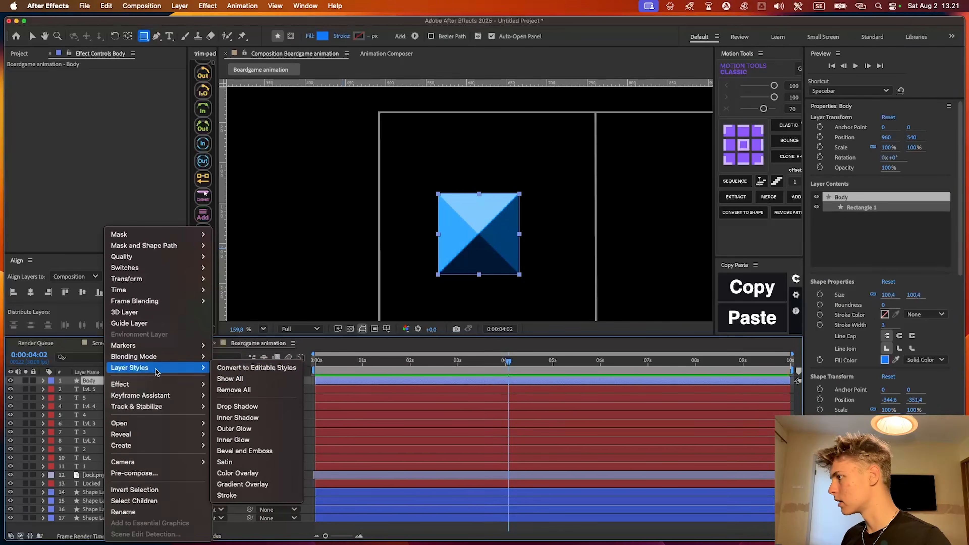
click(248, 442)
scroll(63, 396, down, 3)
click(61, 398)
scroll(95, 450, down, 2)
Set the Body layer's inner glow colour to blue and its size to 41
click(146, 424)
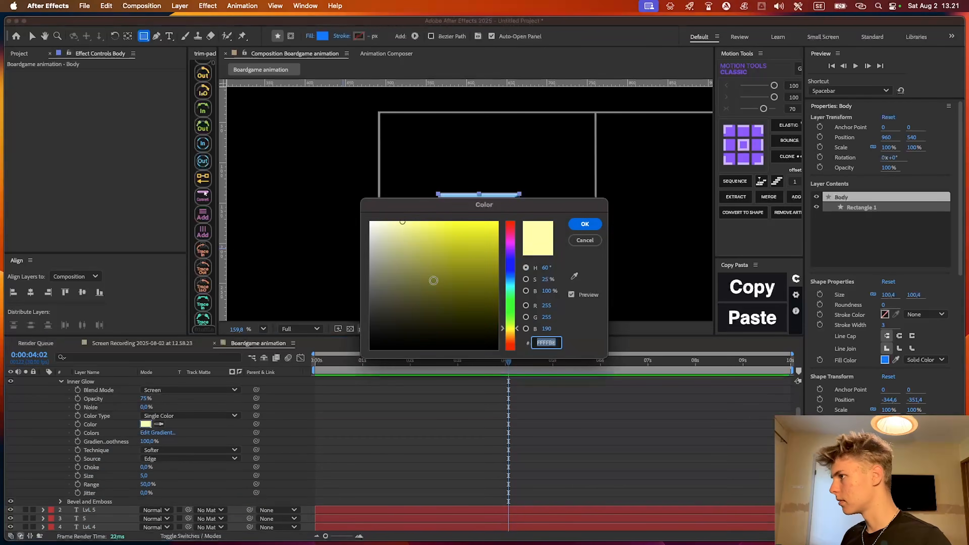
click(446, 269)
click(510, 292)
click(585, 224)
drag(144, 475, 158, 469)
scroll(428, 386, up, 2)
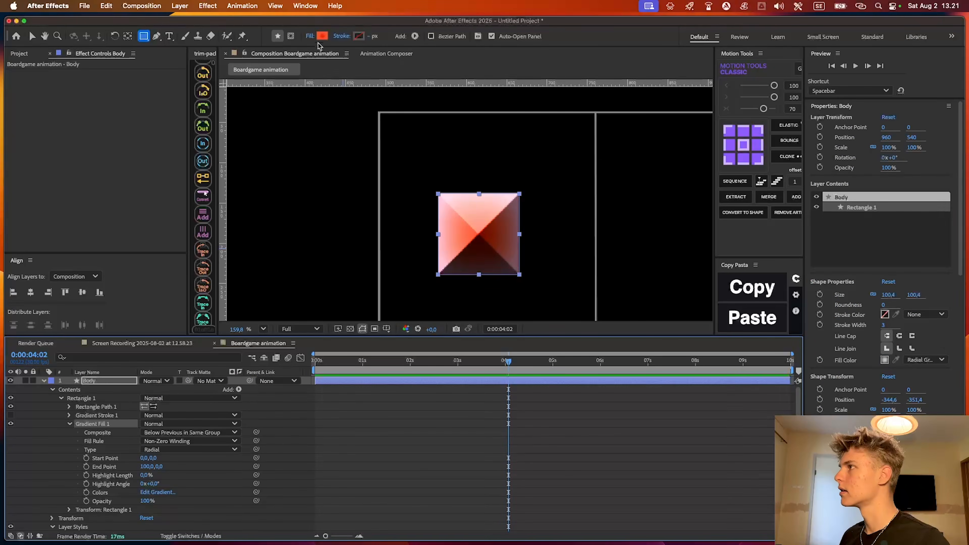
Change the Body square's fill to a radial gradient of deep blue and light blue 66ACFF, adjusting the light stop's location
click(322, 36)
drag(435, 163, 519, 293)
drag(589, 512, 589, 440)
click(650, 350)
drag(552, 393, 523, 363)
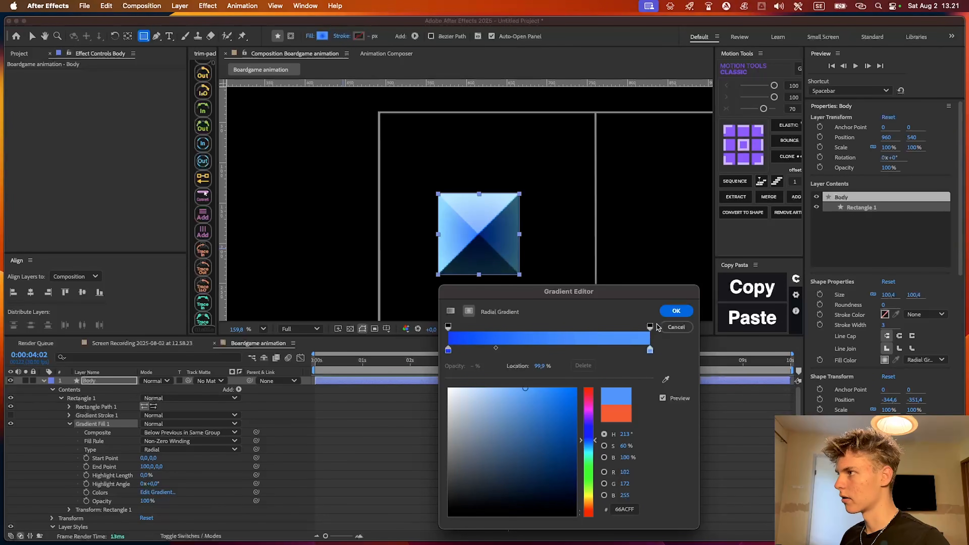
drag(651, 350, 581, 348)
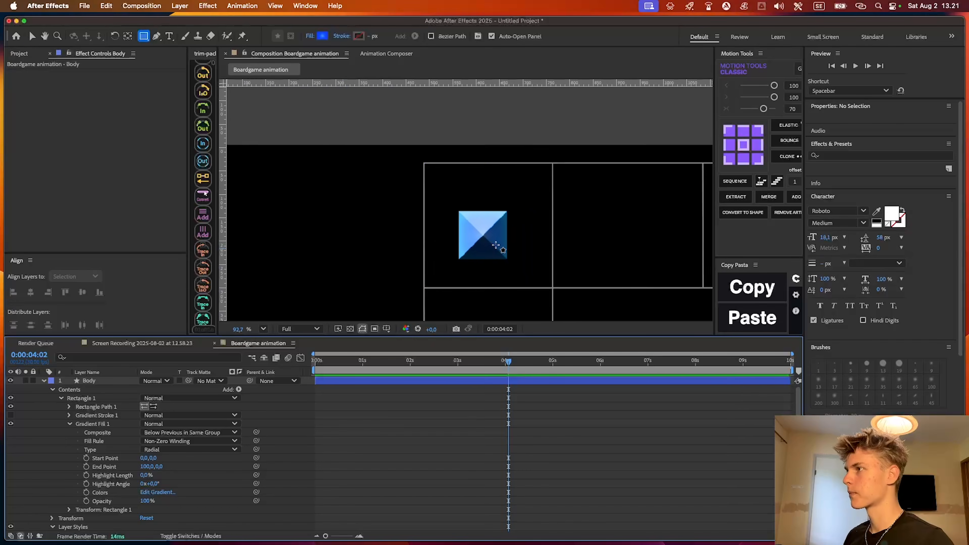
Set the Body layer's inner glow technique to Precise, its size to 0 and its range to 39.4%
scroll(496, 248, down, 5)
scroll(467, 250, up, 3)
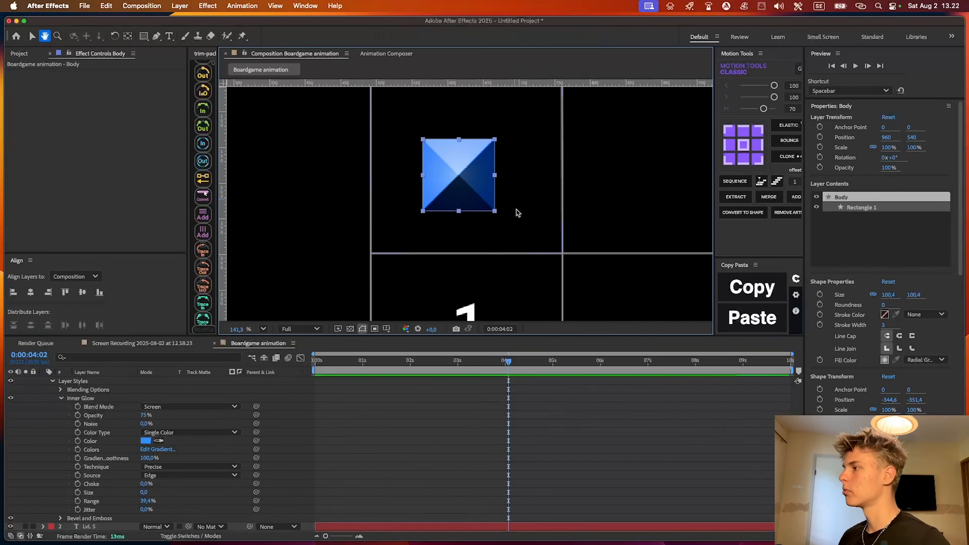
click(440, 400)
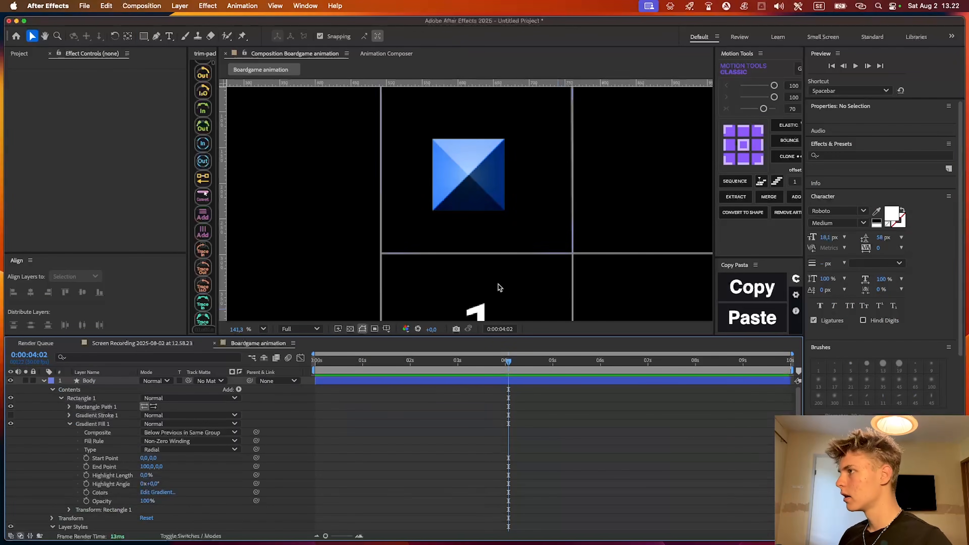
Draw a circle about 84 px across from the centre of the Body square with the Ellipse tool, keeping the blue gradient fill
key(q)
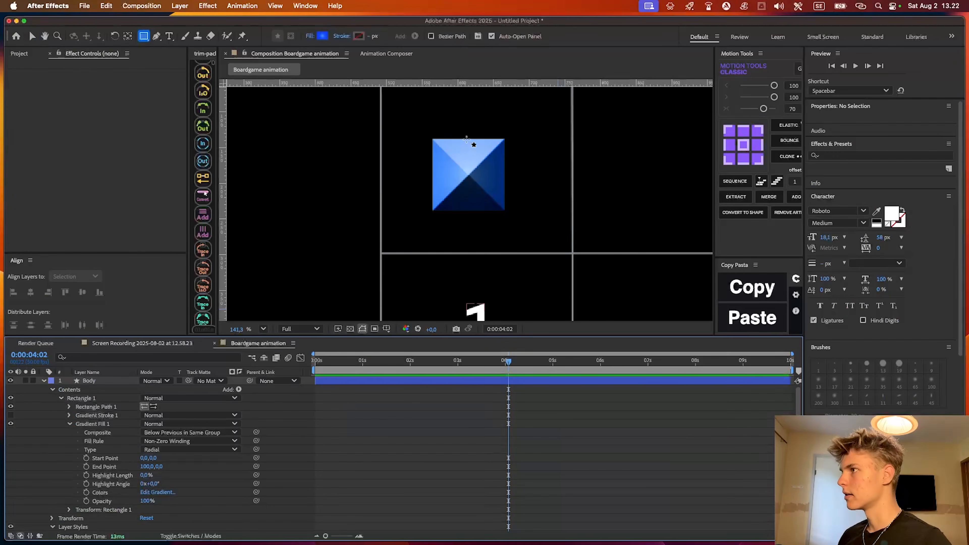
click(143, 37)
click(182, 61)
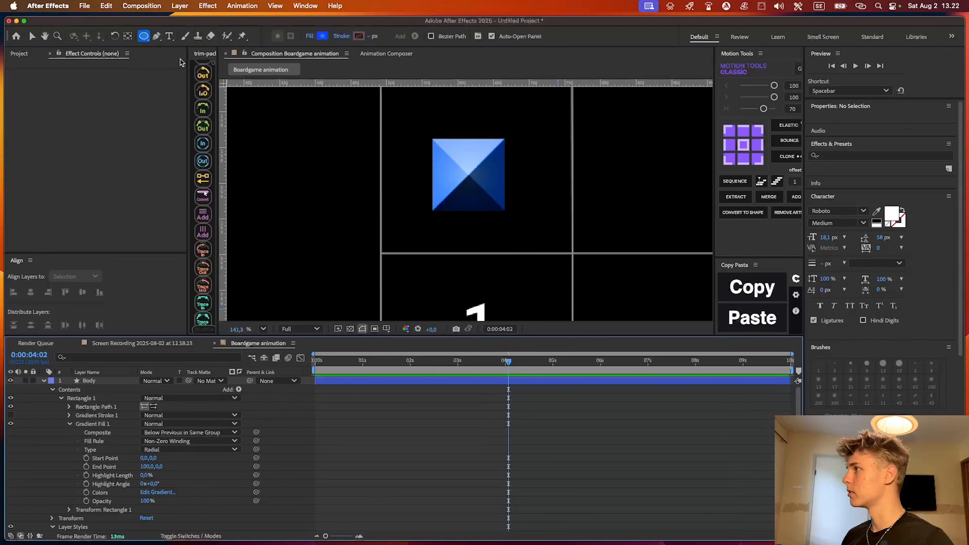
drag(469, 176, 498, 179)
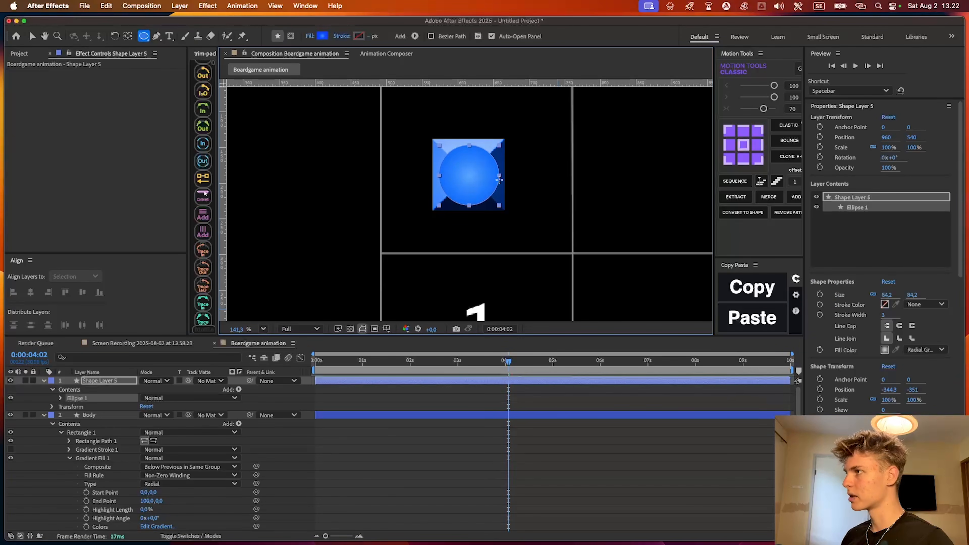
click(324, 37)
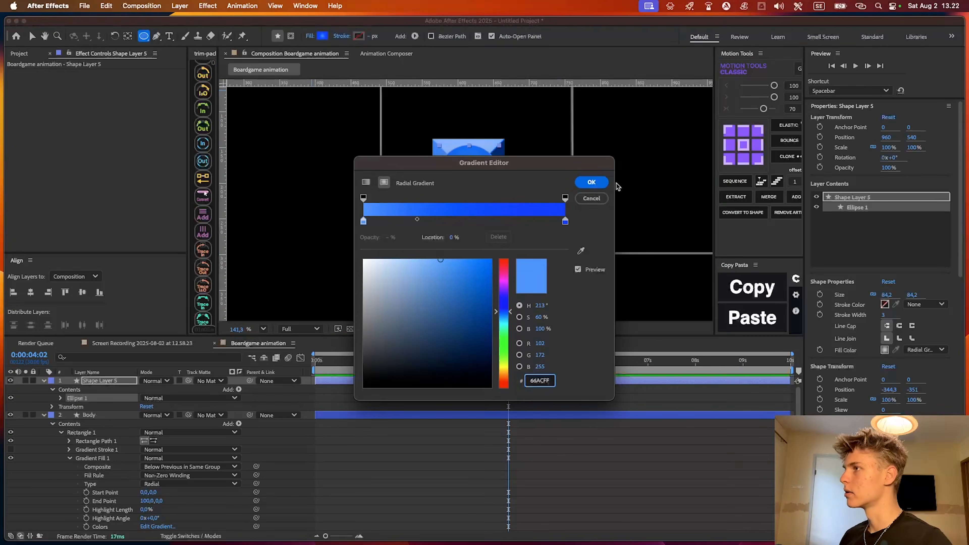
click(591, 182)
key(v)
mouse_move(539, 175)
mouse_down()
mouse_move(577, 171)
mouse_move(519, 163)
mouse_move(542, 163)
mouse_up()
Rename the circle's layer to Head
click(120, 382)
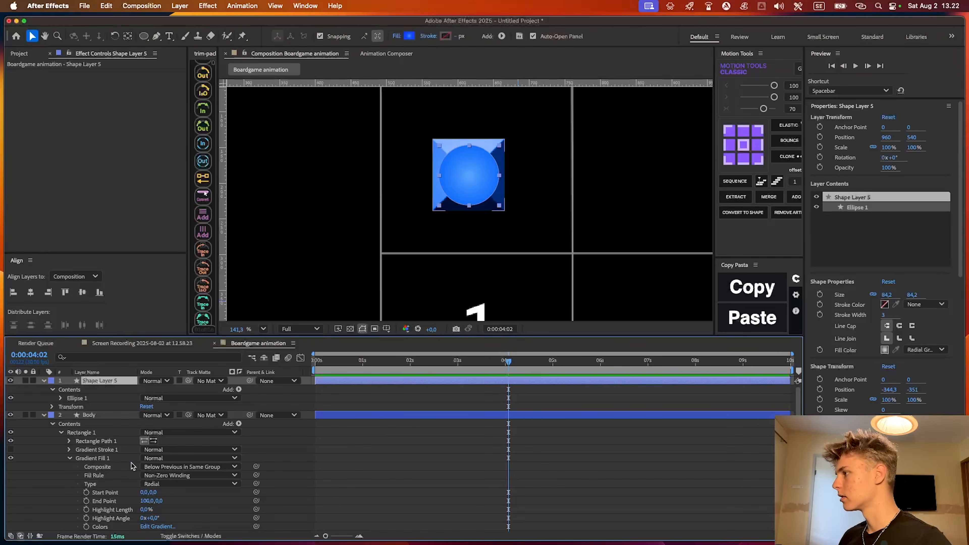
scroll(91, 467, down, 3)
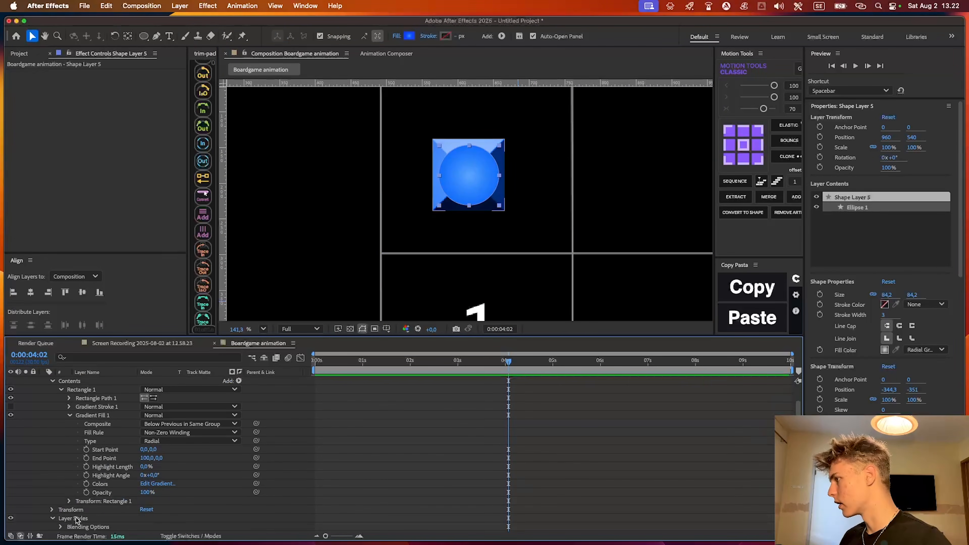
scroll(77, 520, down, 2)
click(80, 501)
scroll(102, 477, up, 5)
click(106, 381)
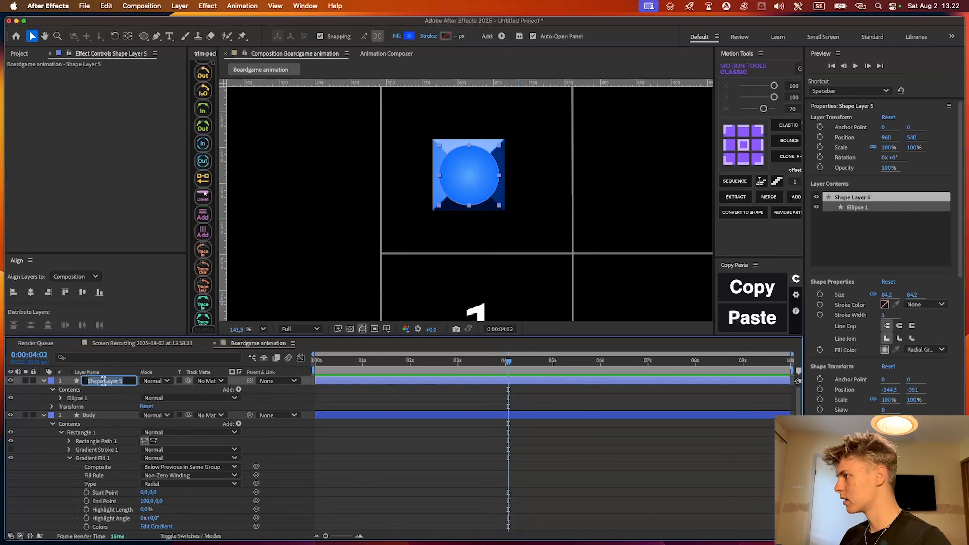
text(Head)
key(Return)
Enter "layer" in the layer search and examine the Body layer's Inner Glow and Bevel and Emboss styles
click(93, 357)
text(layer)
scroll(66, 502, down, 1)
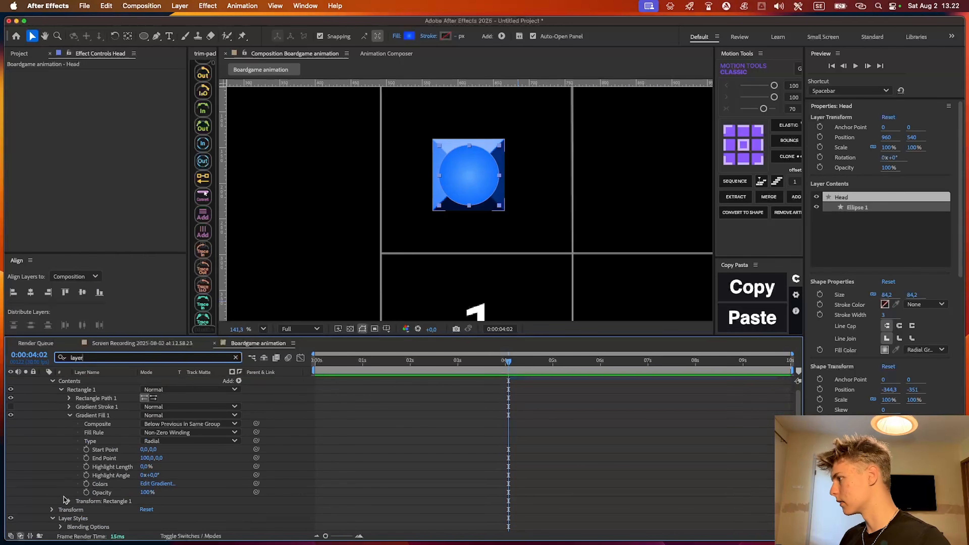
click(68, 520)
click(125, 526)
scroll(100, 493, down, 2)
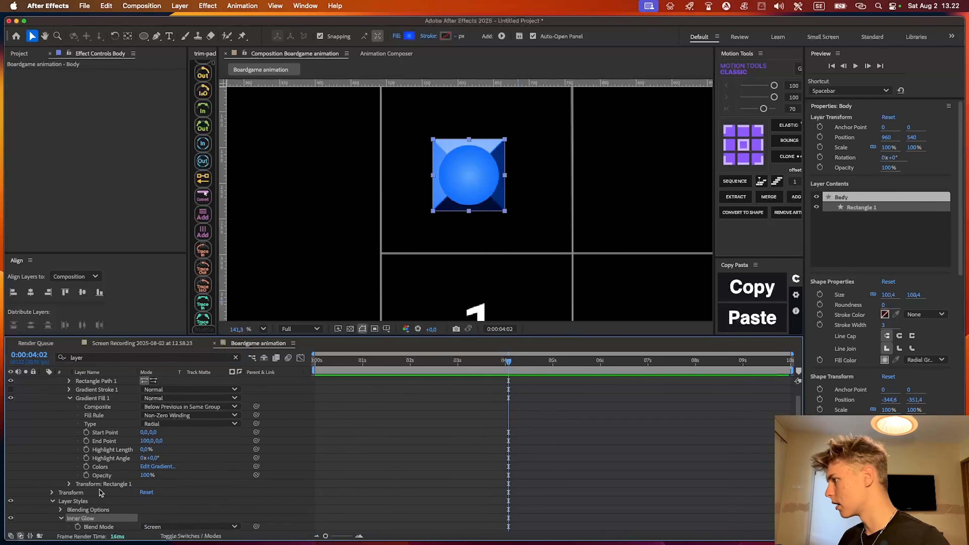
scroll(100, 493, down, 1)
click(284, 440)
scroll(94, 496, down, 9)
scroll(103, 469, up, 5)
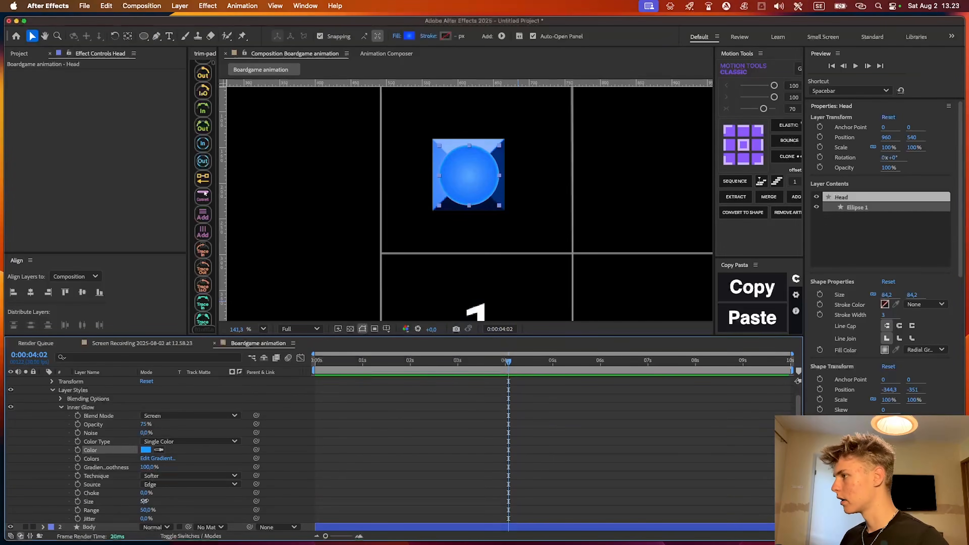
Adjust the Body layer's Bevel and Emboss depth to about 80%
drag(144, 500, 311, 493)
click(418, 464)
scroll(473, 230, down, 4)
scroll(474, 231, up, 2)
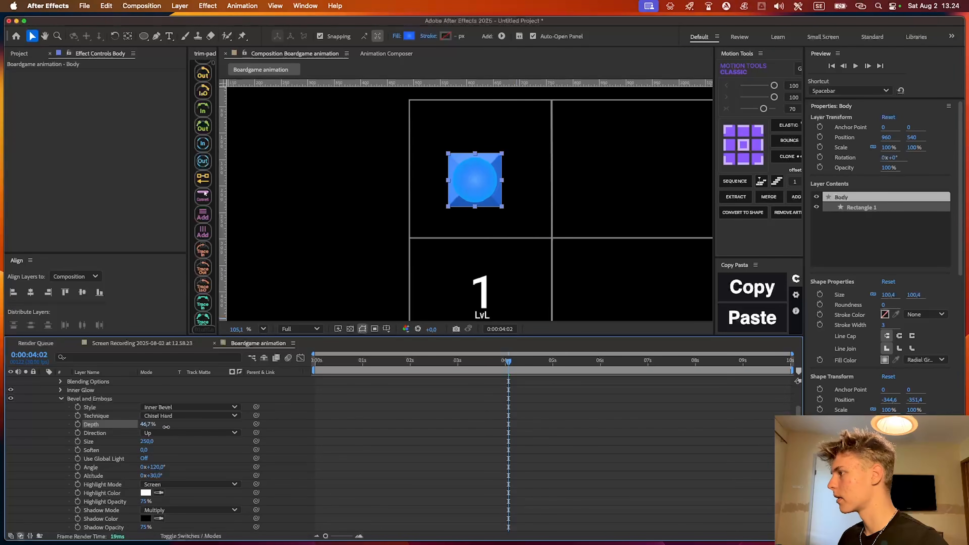
drag(181, 427, 353, 430)
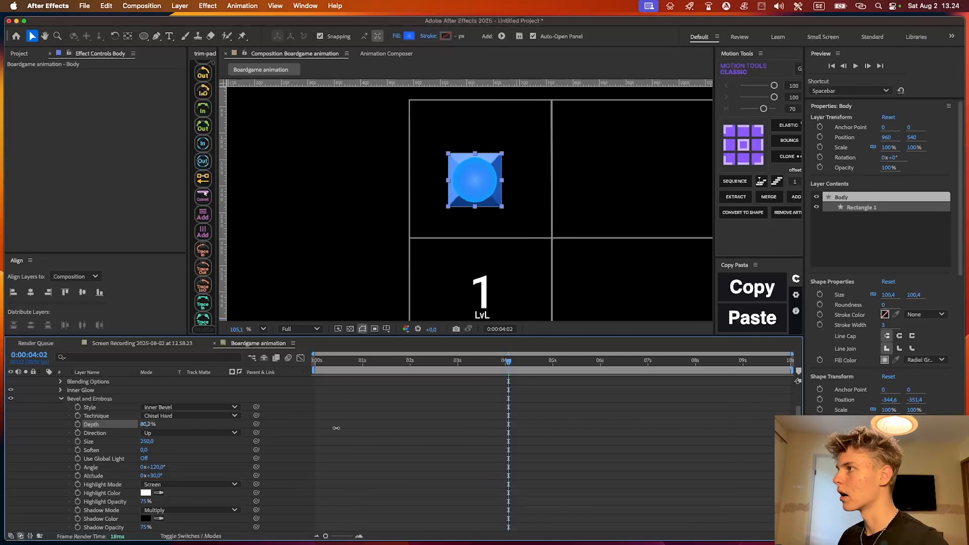
Lower the Body layer's Bevel and Emboss depth to about 67% and collapse its layer styles
drag(284, 425, 312, 415)
click(478, 411)
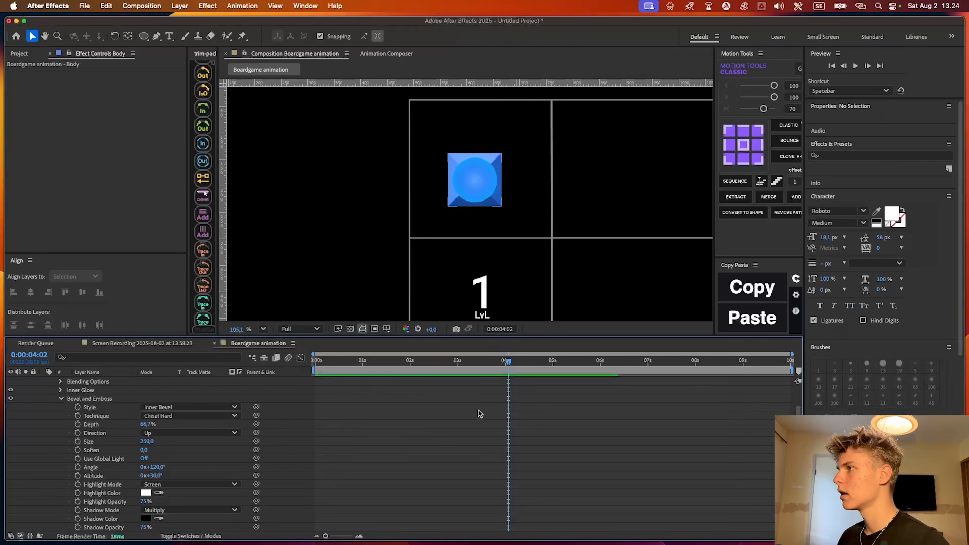
scroll(483, 403, up, 1)
key(u)
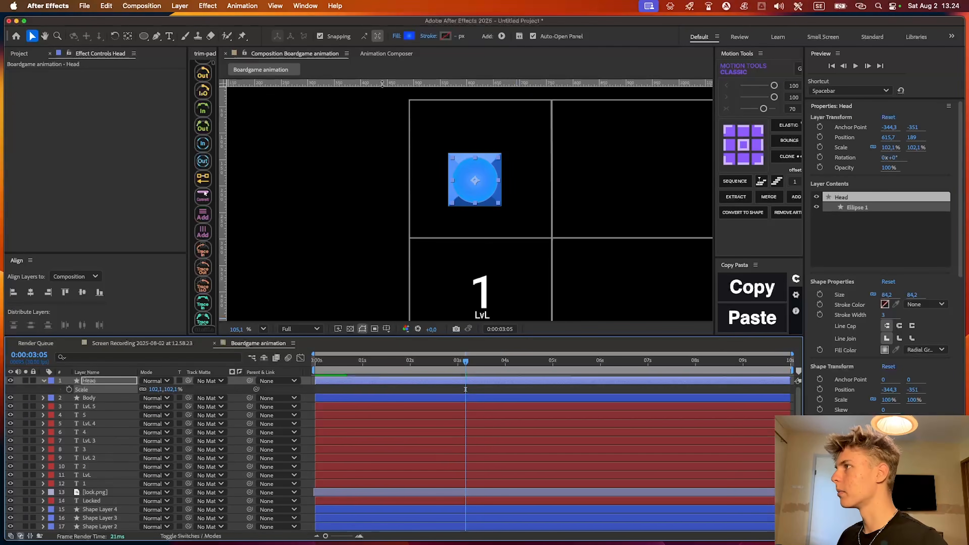
Examine the Head circle's radial gradient fill, including its light blue start colour, and accept it
click(409, 37)
drag(508, 173, 485, 279)
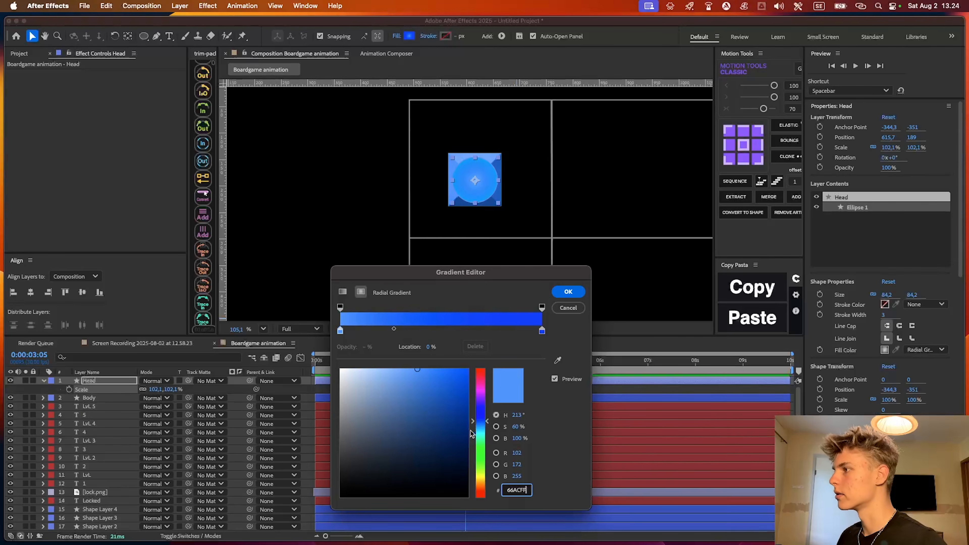
click(569, 292)
scroll(433, 292, up, 3)
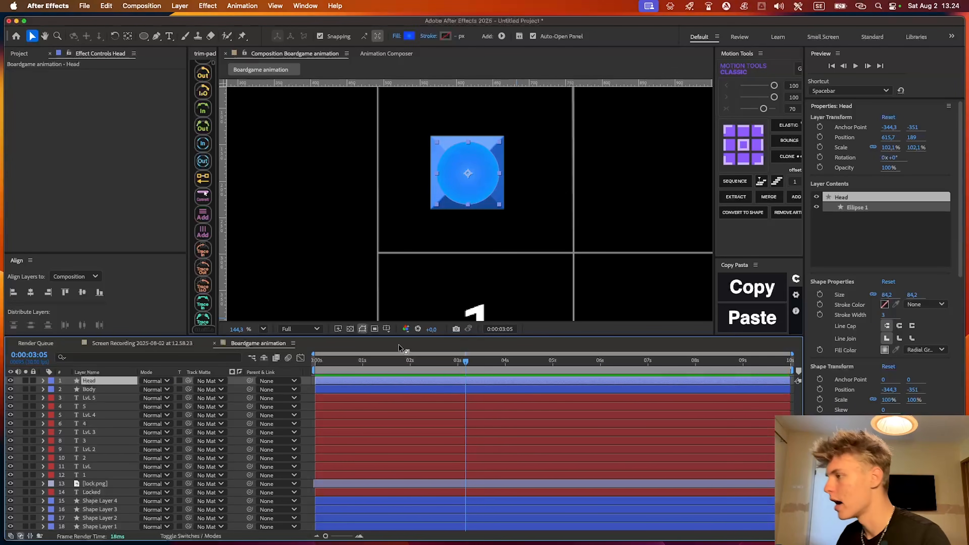
Give the Head and Body layers Position keyframes at 0:00:01:13, shifting the piece right within the square to about 673, 189 for the Head
click(424, 431)
key(Home)
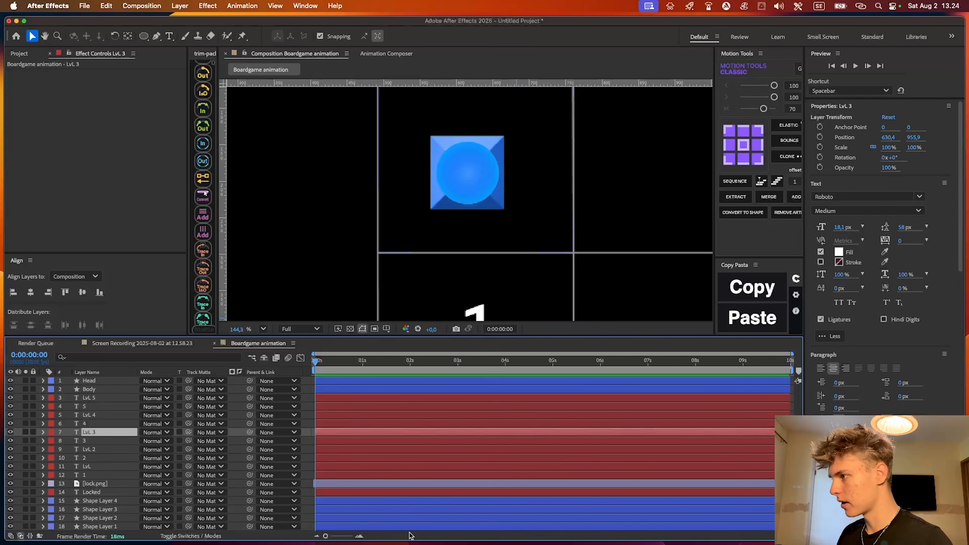
click(312, 450)
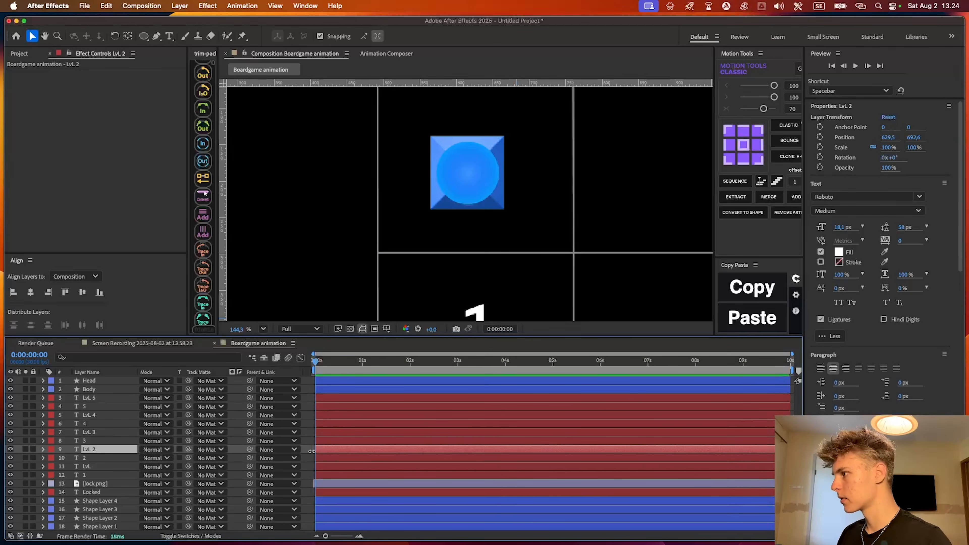
click(346, 397)
scroll(422, 236, down, 4)
click(346, 387)
scroll(486, 231, up, 3)
shift+click(332, 381)
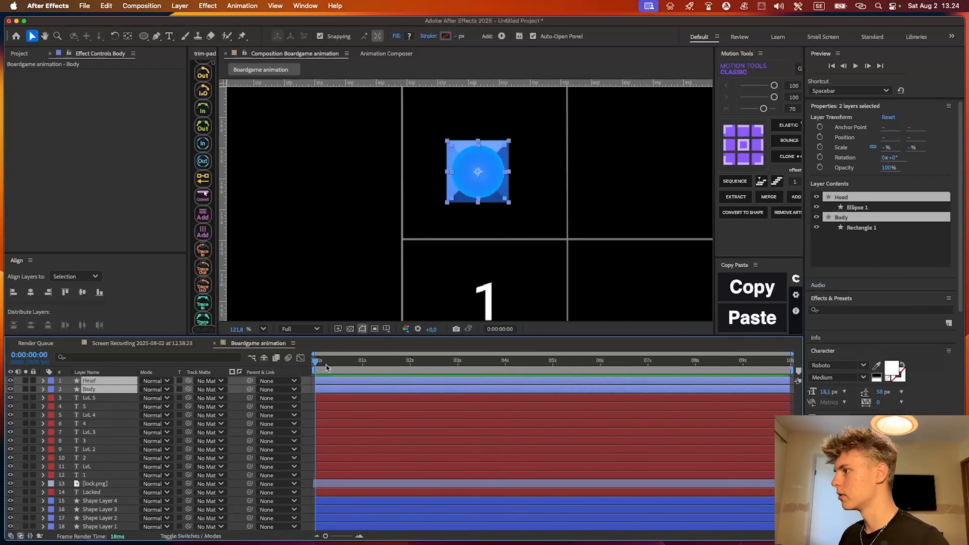
click(384, 363)
key(alt+p)
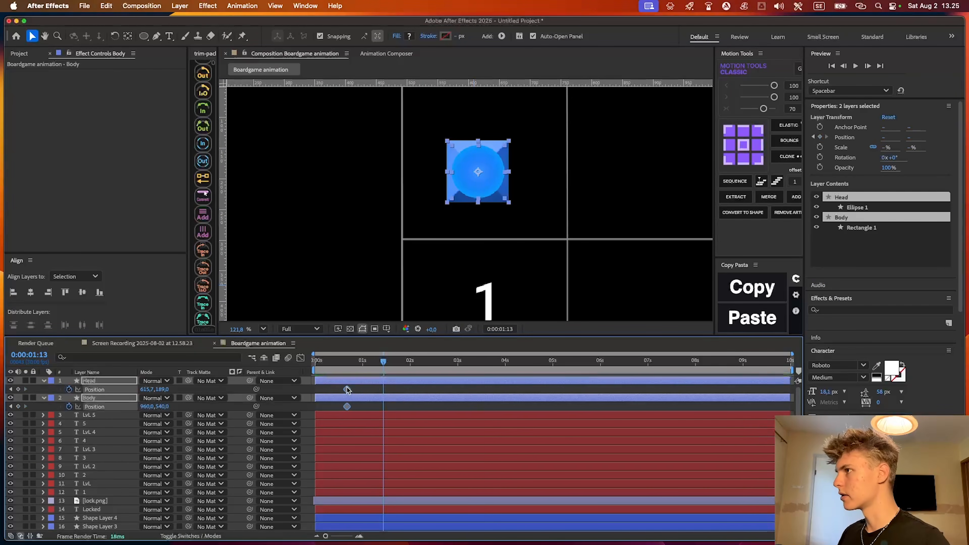
drag(486, 215, 529, 187)
Add Rotation keyframes to the Head and Body layers and a Scale keyframe to the Head at 0:00:01:13
key(r)
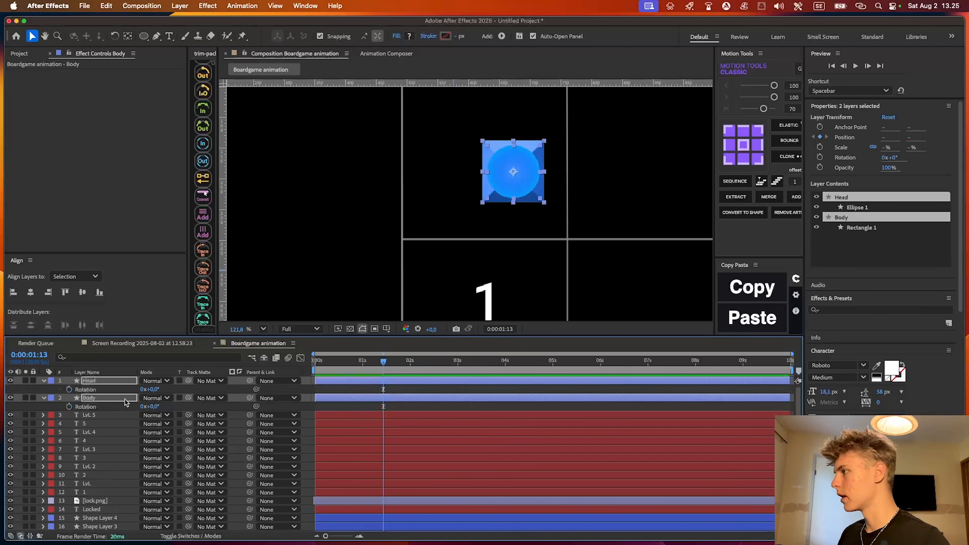
click(70, 406)
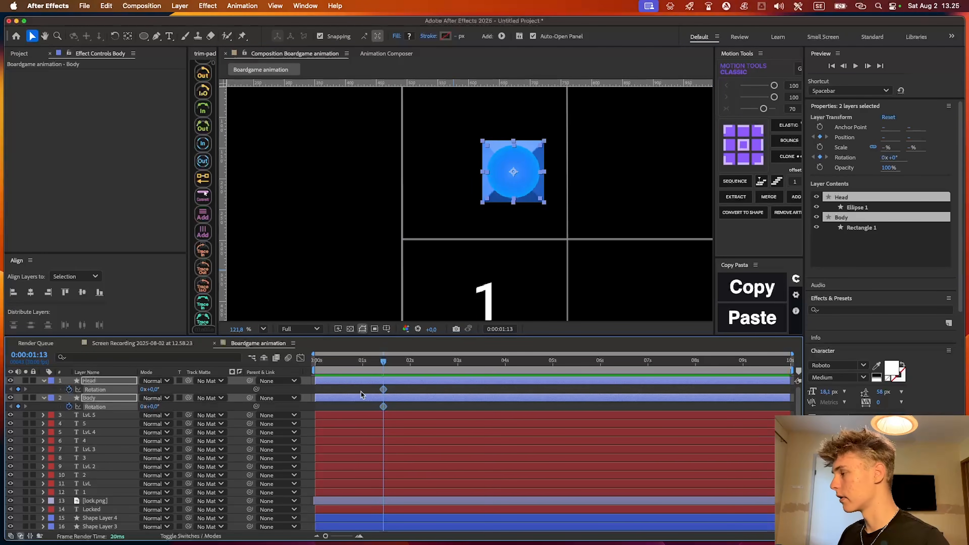
click(417, 387)
click(414, 382)
key(s)
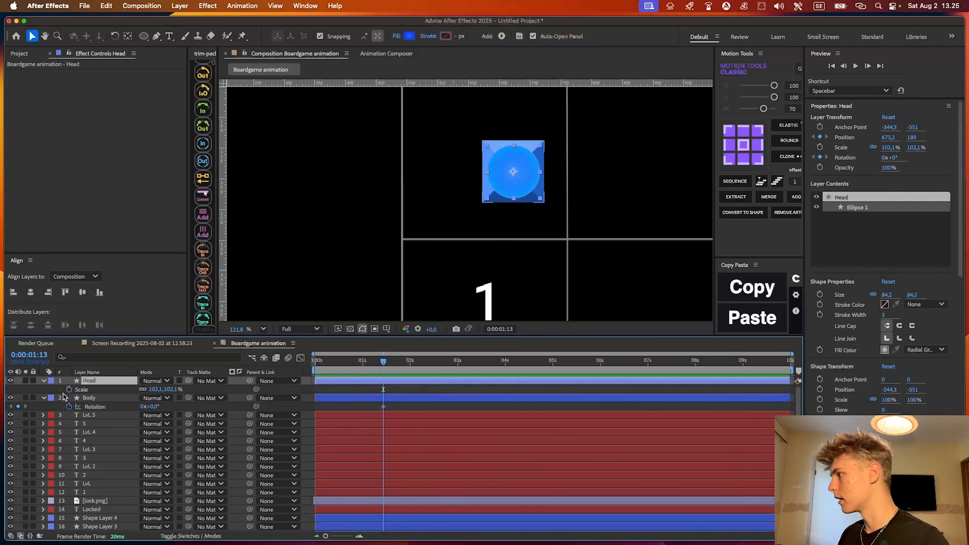
click(69, 390)
key(u)
shift+click(407, 414)
key(u)
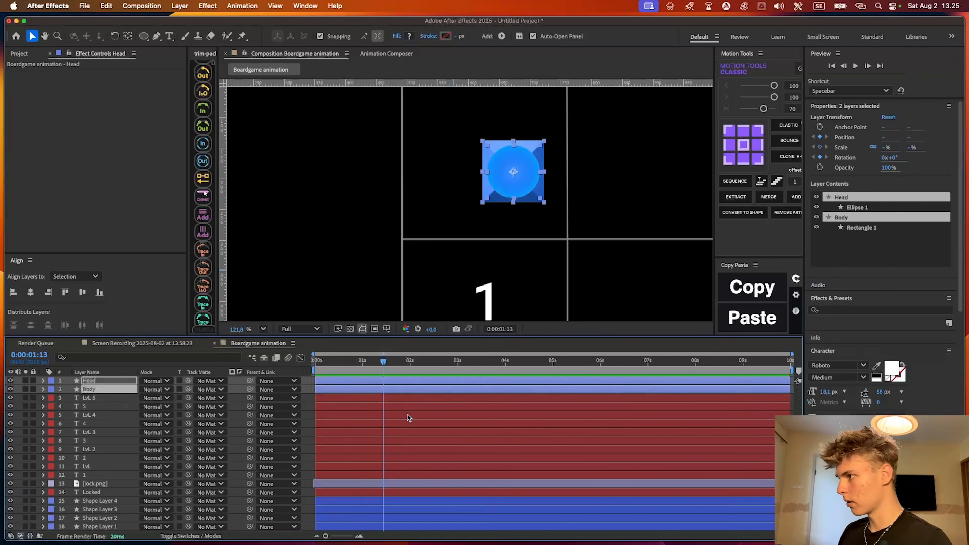
key(u)
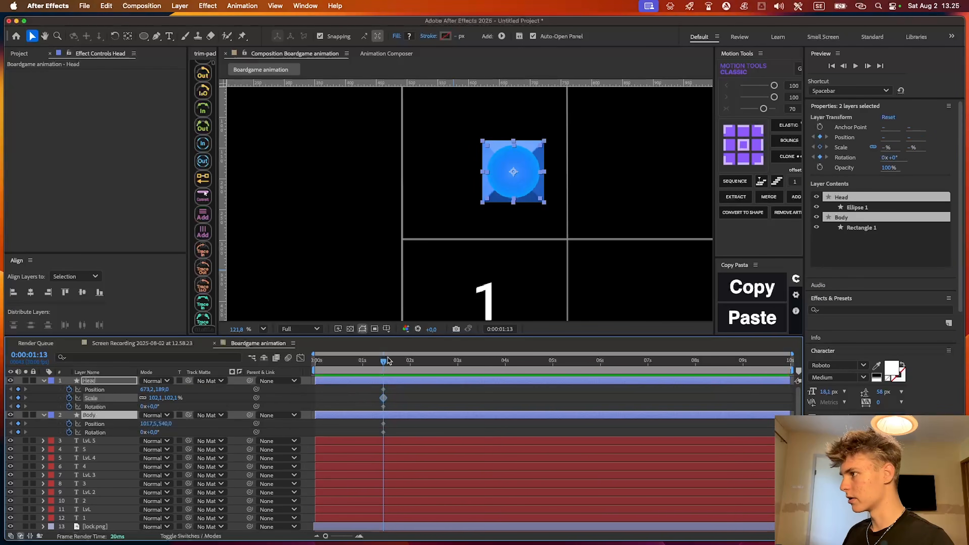
At 0:00:02:08, move the Head and Body together down into the LvL 1 square, just left of the number
drag(388, 360, 423, 360)
scroll(468, 328, down, 2)
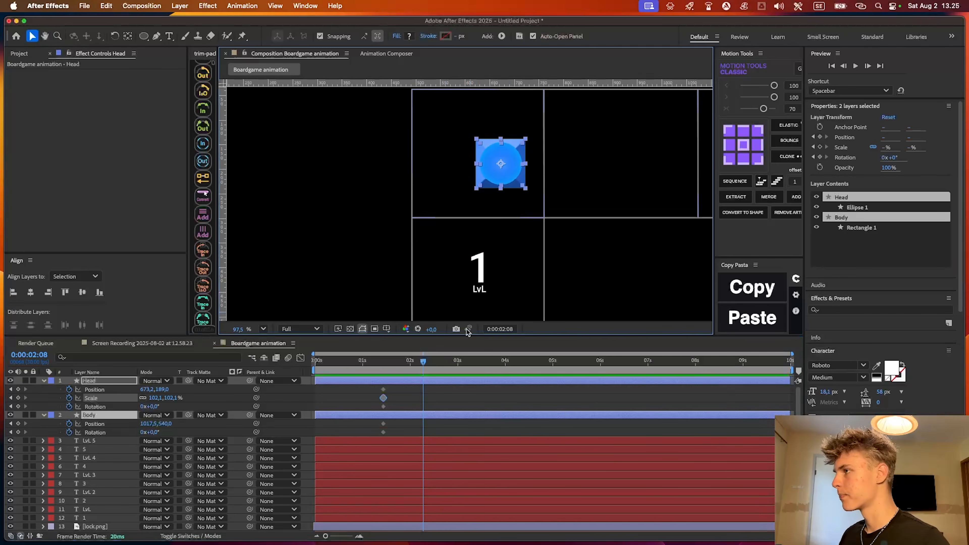
drag(508, 182, 468, 242)
drag(460, 262, 457, 274)
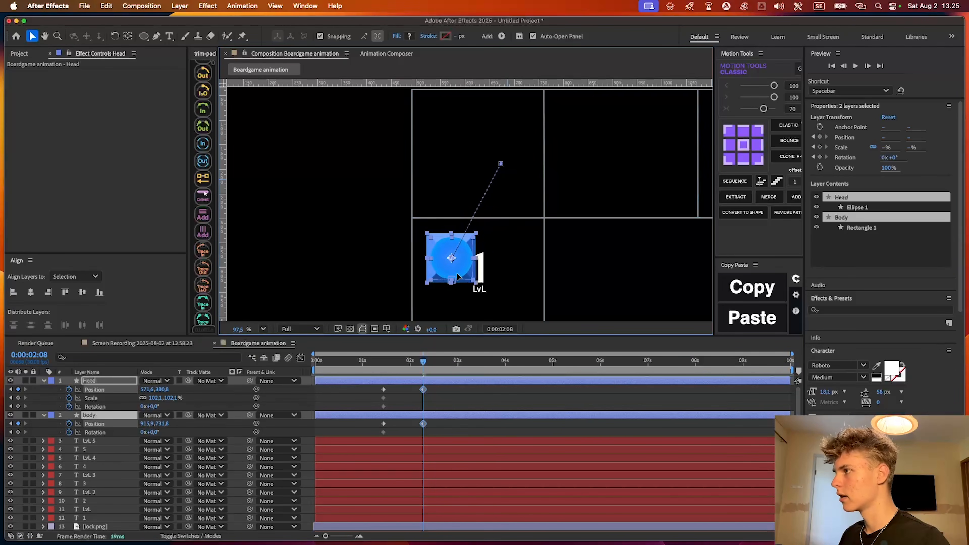
Undo the trial rotation and centre the piece's anchor points so that the Body rotates around its own middle
drag(155, 407, 168, 407)
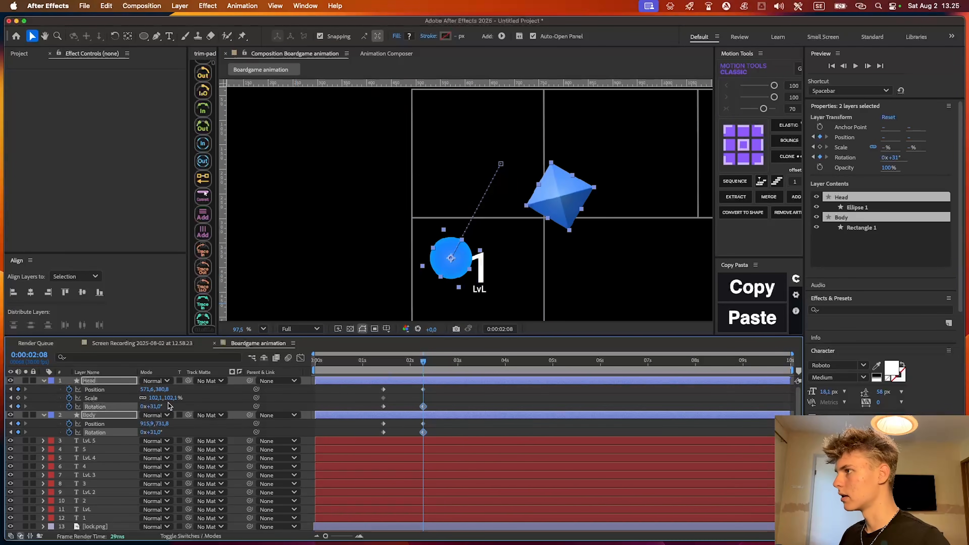
key(super+z)
click(743, 145)
click(424, 361)
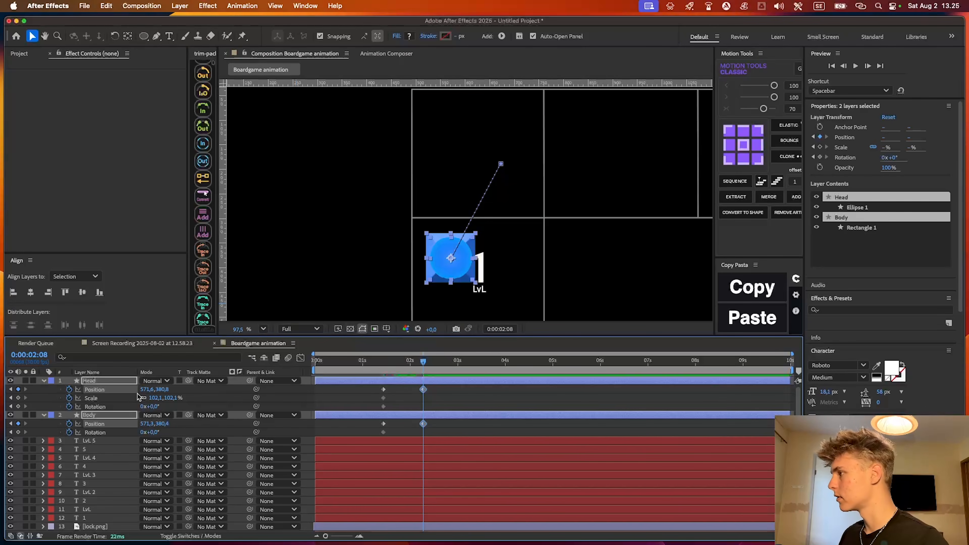
Rotate both layers to about 15° at 0:00:02:08 and enlarge the Head's scale to about 115% midway through the move
drag(153, 408, 190, 403)
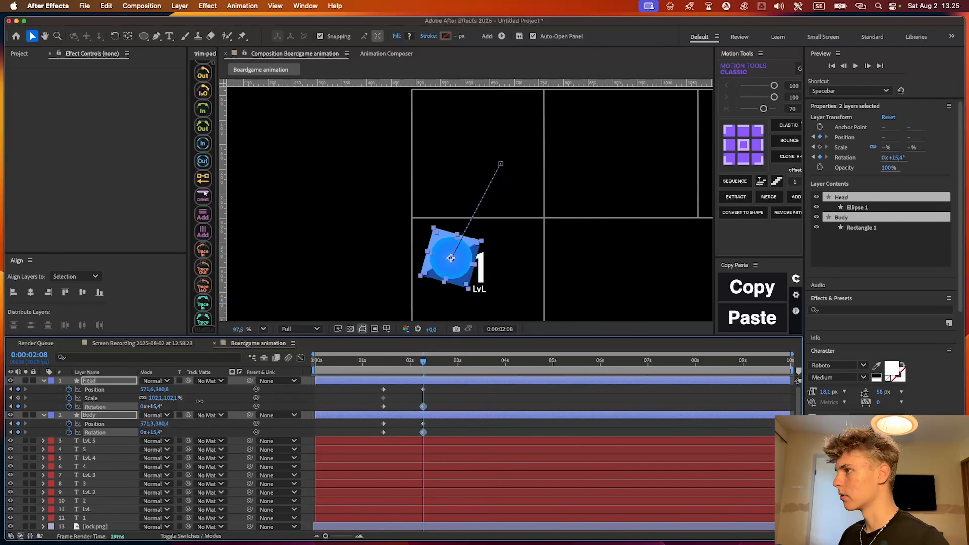
click(438, 395)
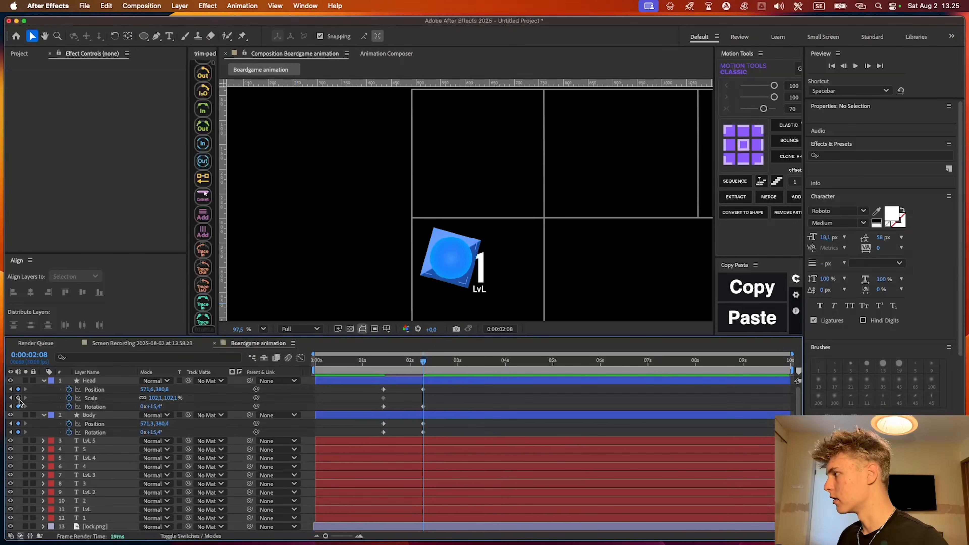
click(18, 397)
drag(425, 360, 406, 364)
drag(154, 398, 204, 388)
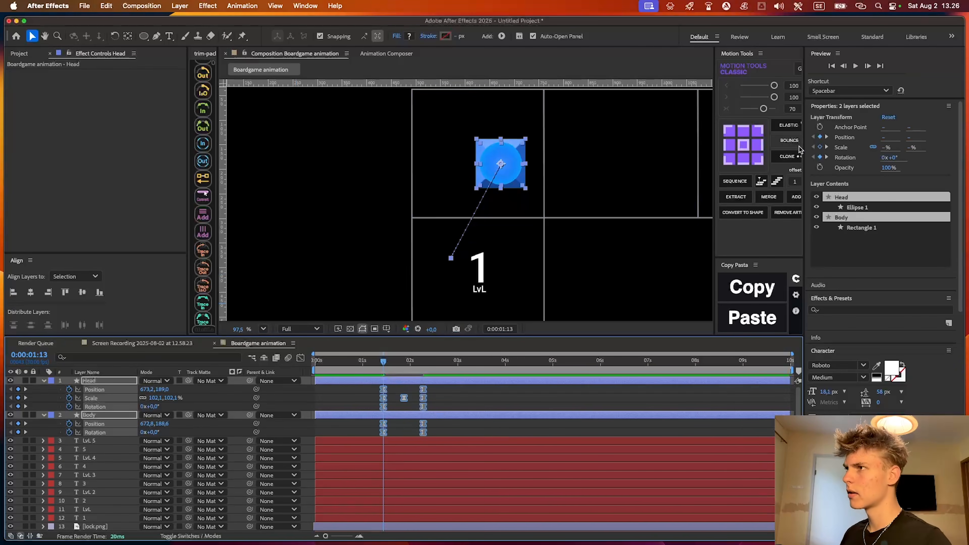
Apply Easy Ease to all of the Head and Body layers' Position, Scale and Rotation keyframes
click(774, 98)
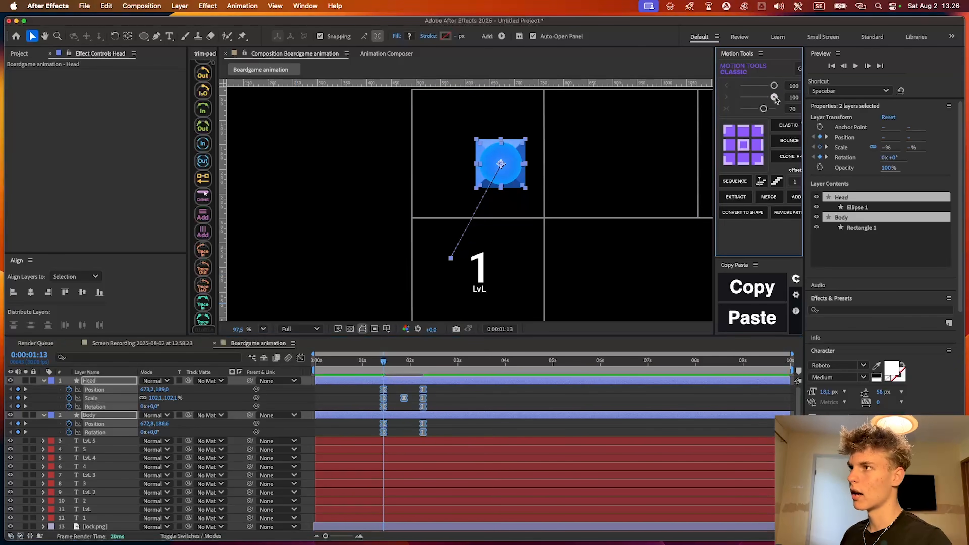
click(301, 358)
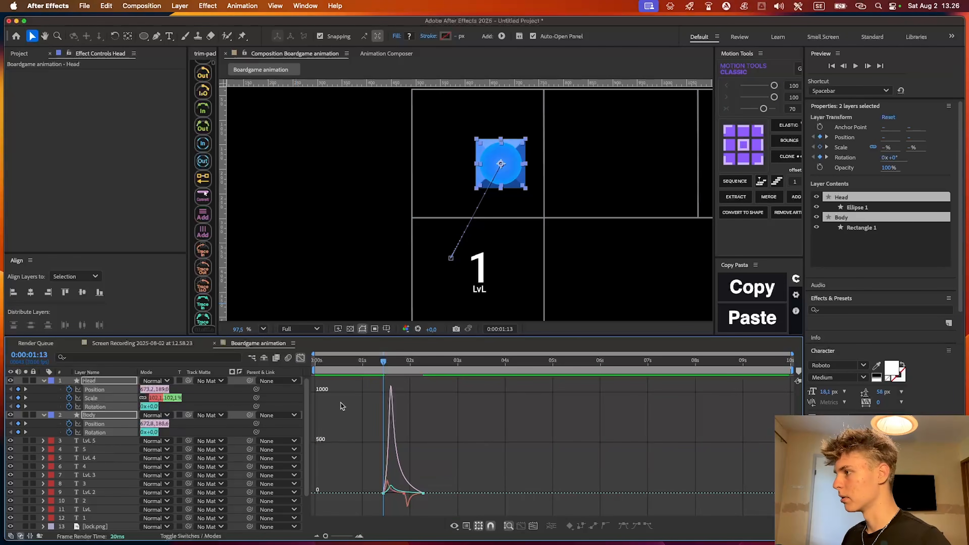
click(300, 359)
drag(434, 431, 377, 385)
key(F9)
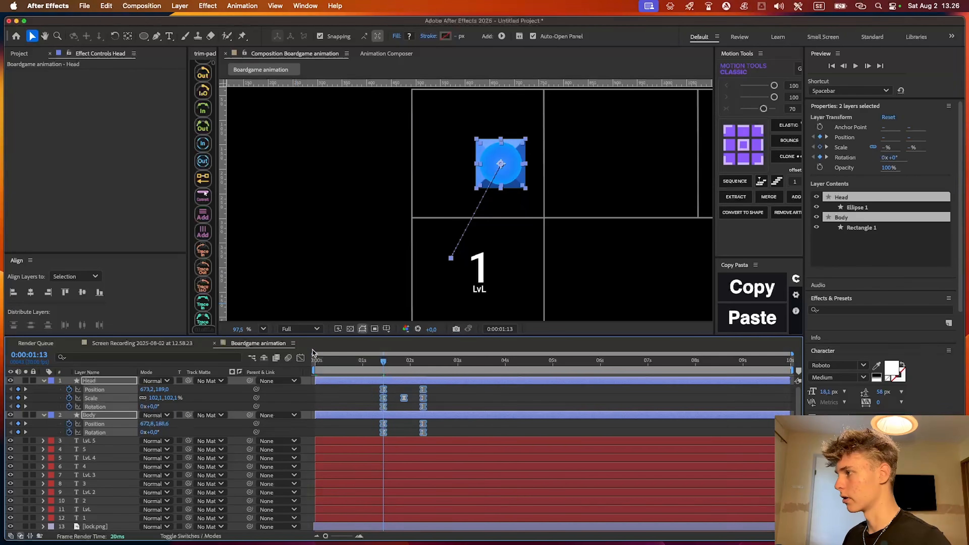
Lengthen the incoming ease of the Head and Body keyframes in the speed graph so the move slows down gradually
click(300, 358)
drag(372, 442, 415, 518)
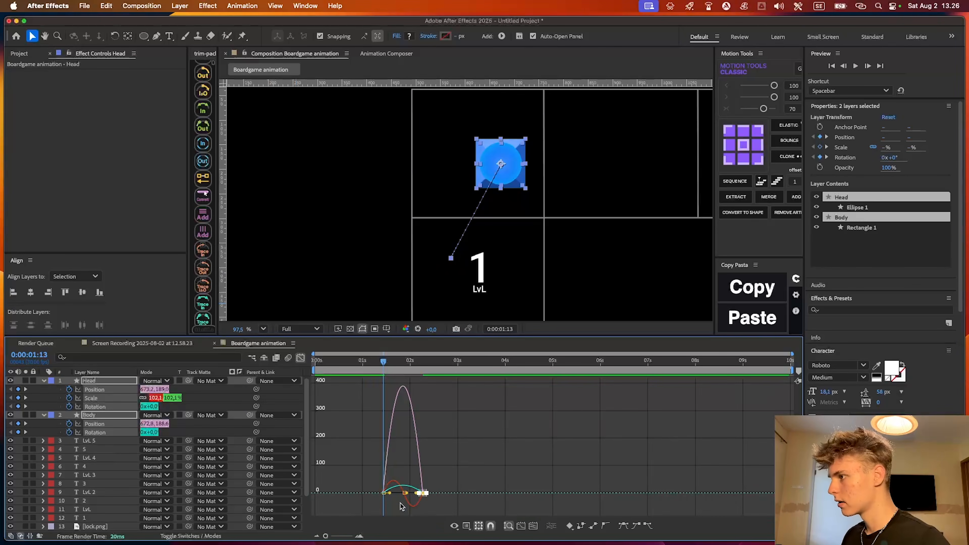
click(533, 527)
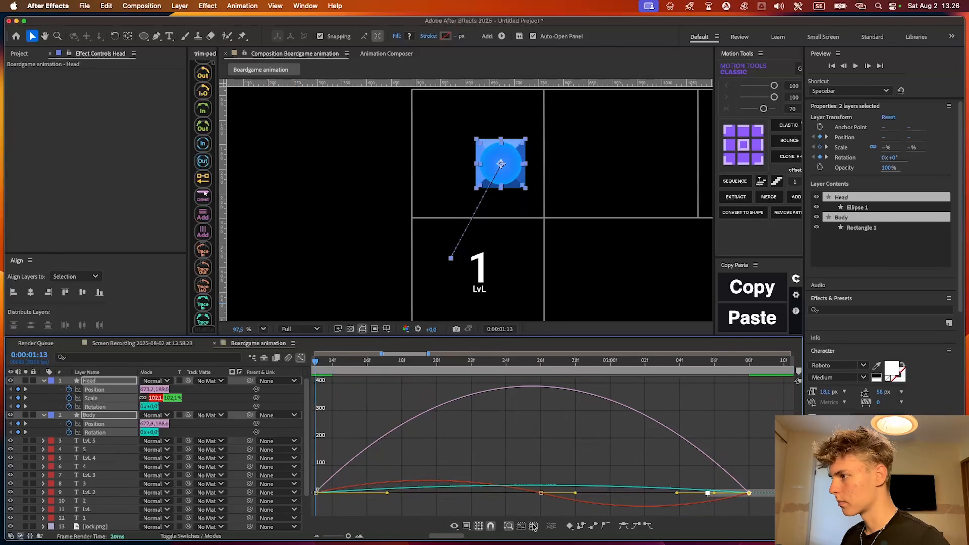
drag(756, 507, 685, 459)
click(606, 492)
key(super+z)
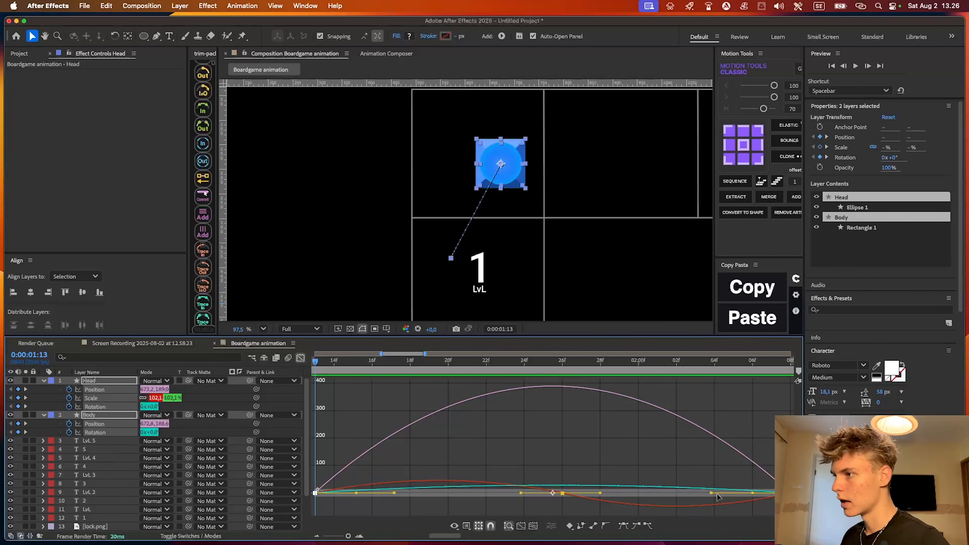
drag(711, 493, 498, 494)
click(301, 359)
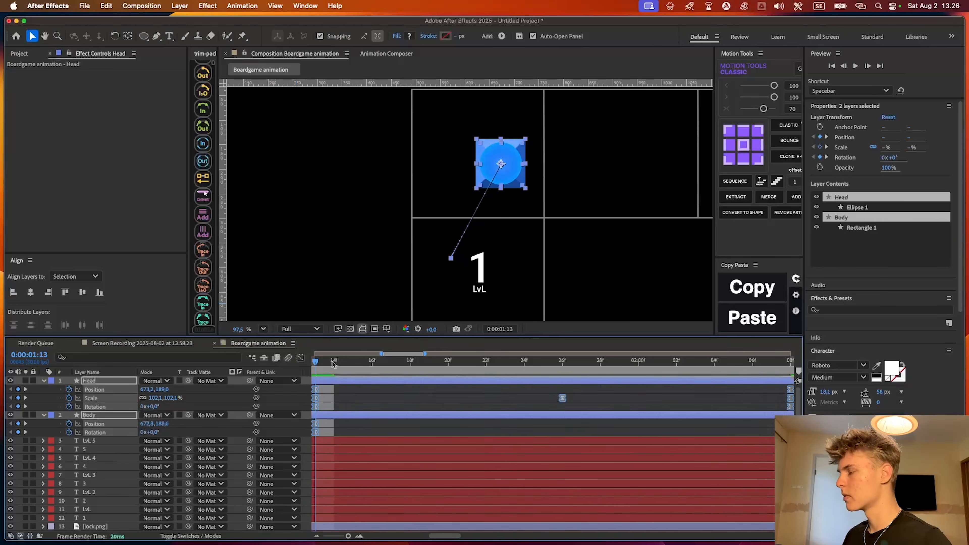
Preview the eased movement of the piece from the start square into the LvL 1 square
click(338, 388)
key(minus)
drag(340, 387, 449, 383)
key(minus)
key(minus)
key(minus)
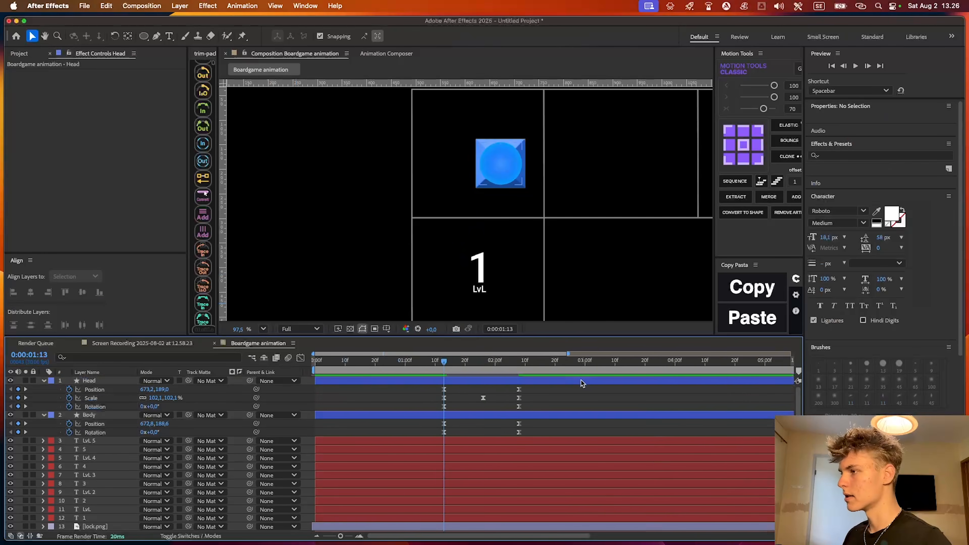
key(space)
key(space)
Stretch the move's keyframes, putting the end ones at about 0:00:02:13 and the Head's enlarged Scale keyframe at 0:00:01:29
drag(482, 387, 430, 436)
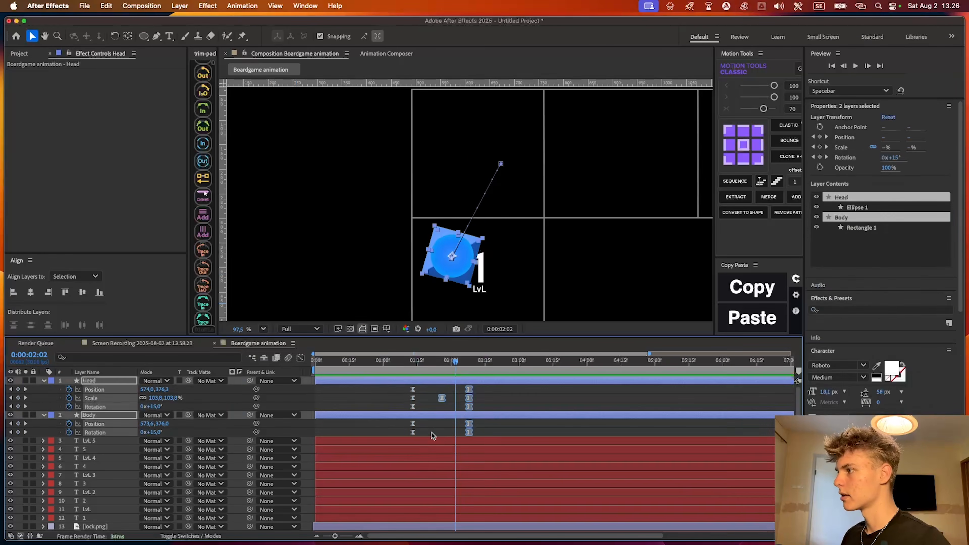
drag(468, 397, 464, 433)
key(super+z)
click(476, 398)
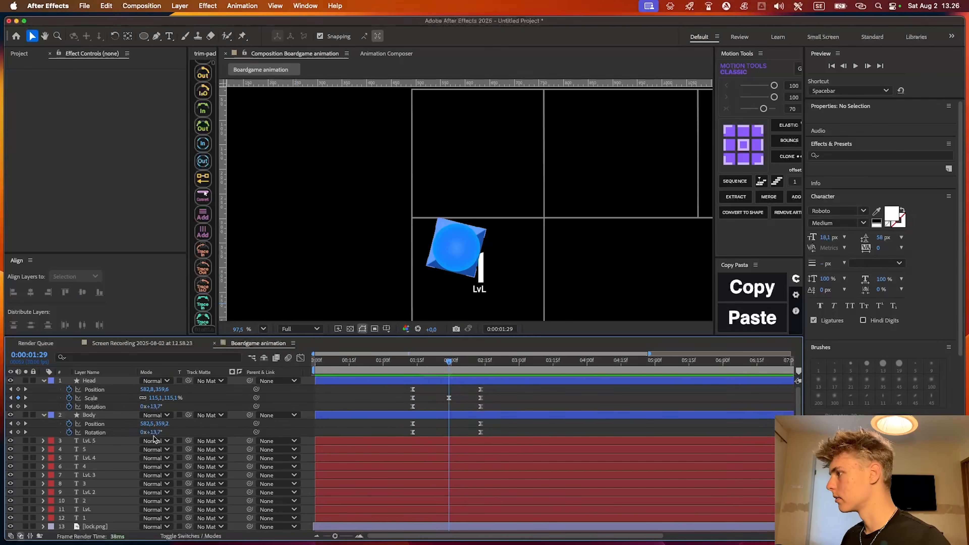
Add 100% Scale keyframes to the Body layer at the start and end of the move
click(376, 415)
key(s)
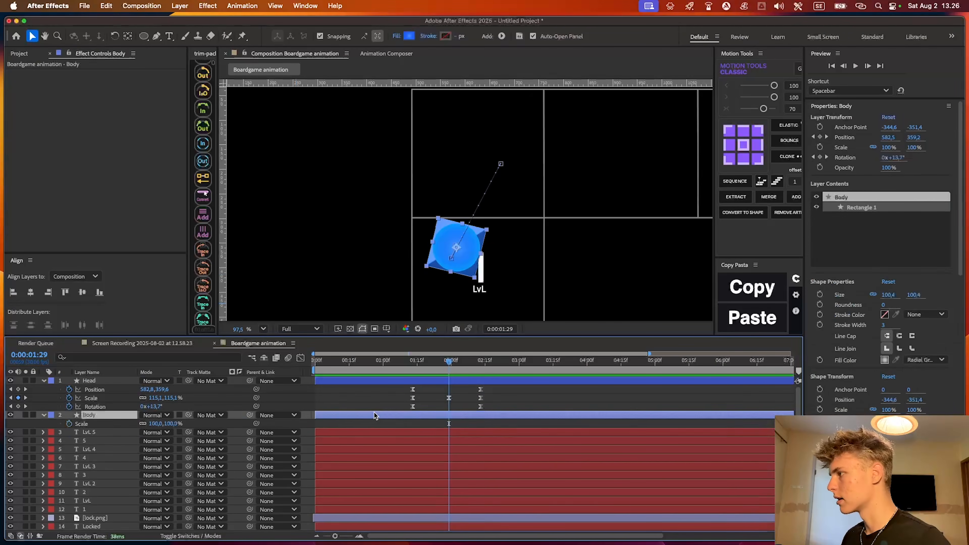
click(69, 424)
key(u)
drag(448, 432, 421, 433)
key(super+Home)
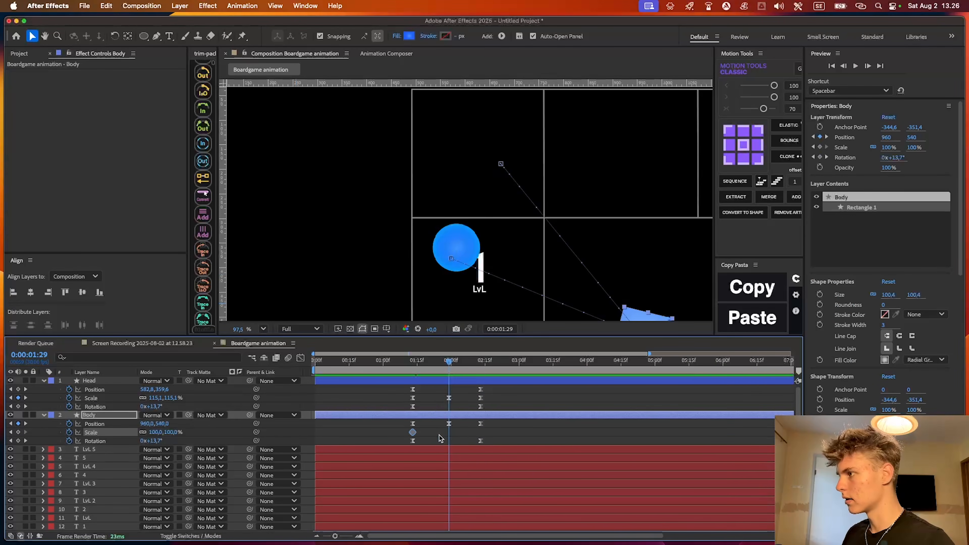
key(super+z)
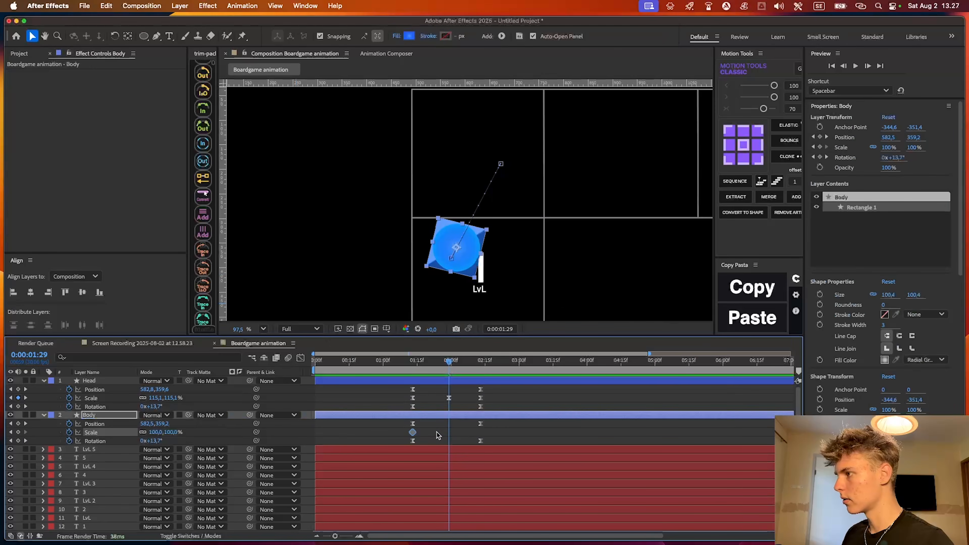
drag(449, 433, 480, 433)
click(316, 439)
Try enlarging the Body's scale to about 107% at 0:00:01:29, undo it and return to 0:00:01:13
drag(154, 431, 183, 432)
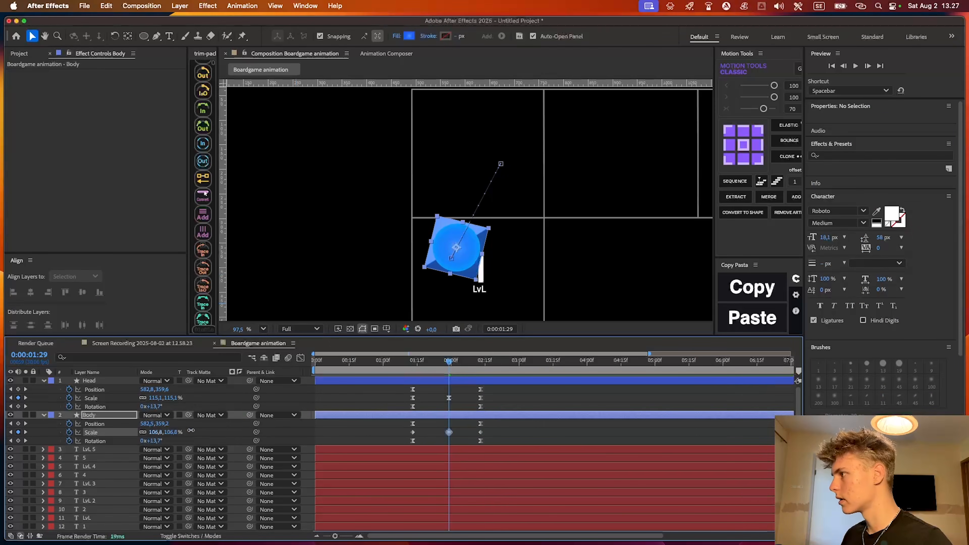
key(super+z)
click(414, 361)
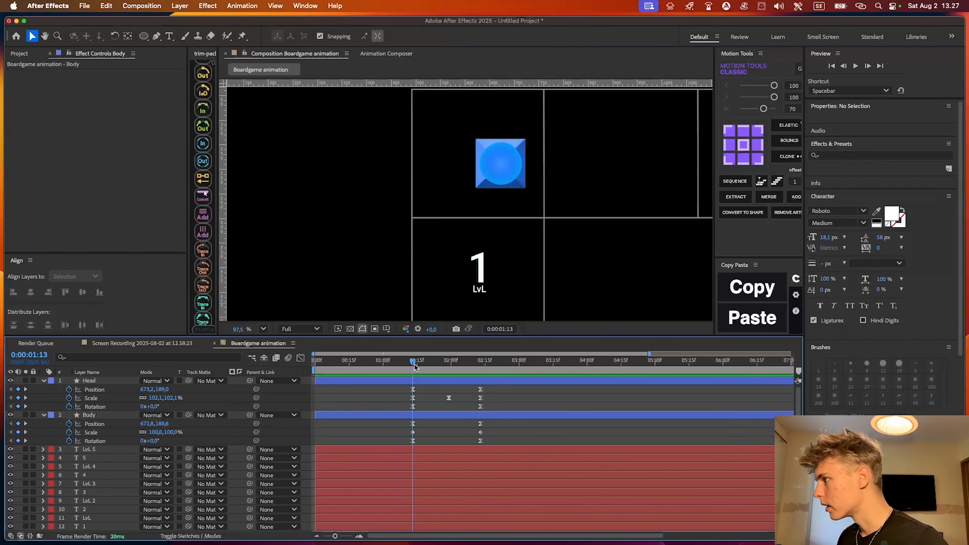
Add a 115% Scale keyframe to the Body layer at 0:00:01:29
drag(414, 365, 449, 363)
text(115)
key(Return)
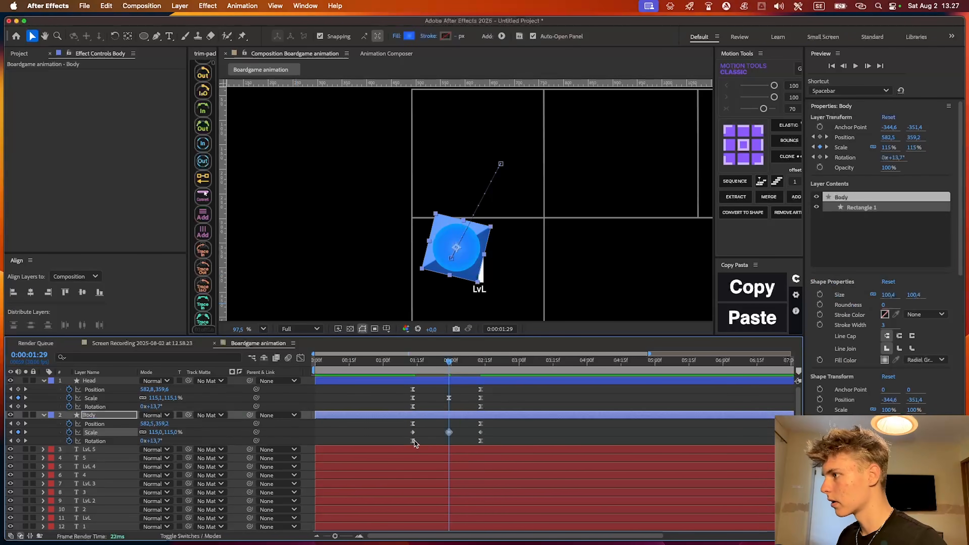
Apply Easy Ease to all Head and Body keyframes of the first hop and preview it
drag(401, 444, 505, 385)
key(F9)
drag(424, 364, 402, 362)
key(space)
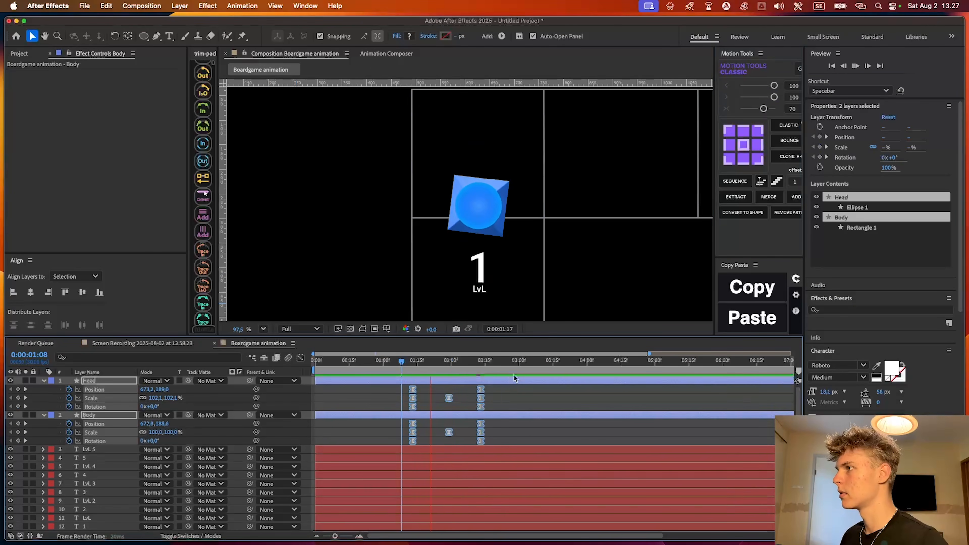
Try shortening the hop by moving the Head and Body end keyframes to about 0:00:02:07
key(space)
drag(494, 387, 468, 398)
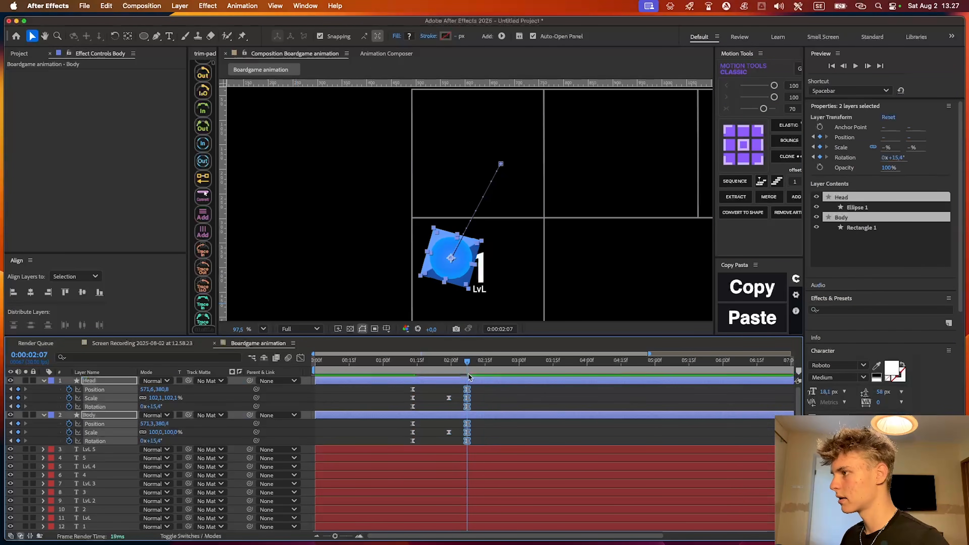
key(space)
Ease all first-hop keyframes of Head and Body again with Motion Tools strength 70 and check their speed graph
drag(499, 388, 364, 443)
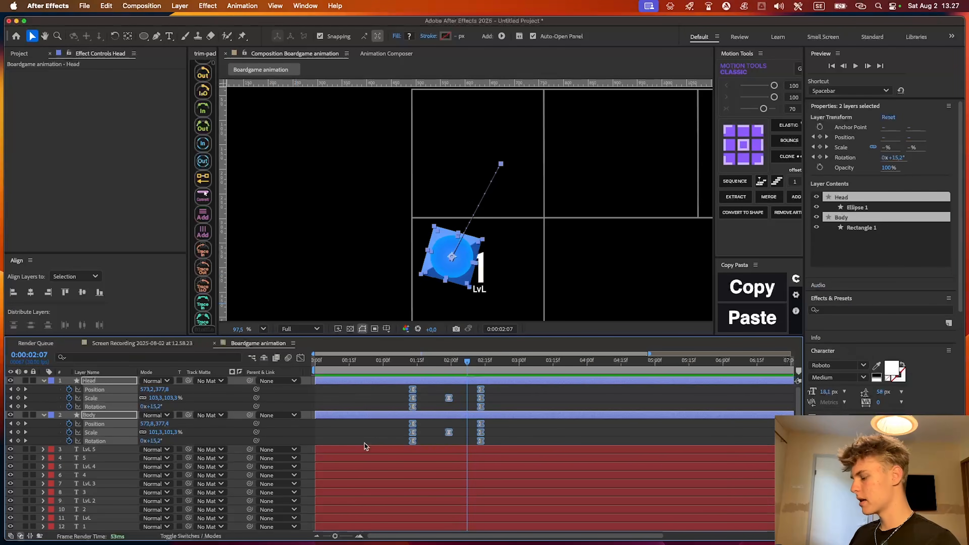
key(F9)
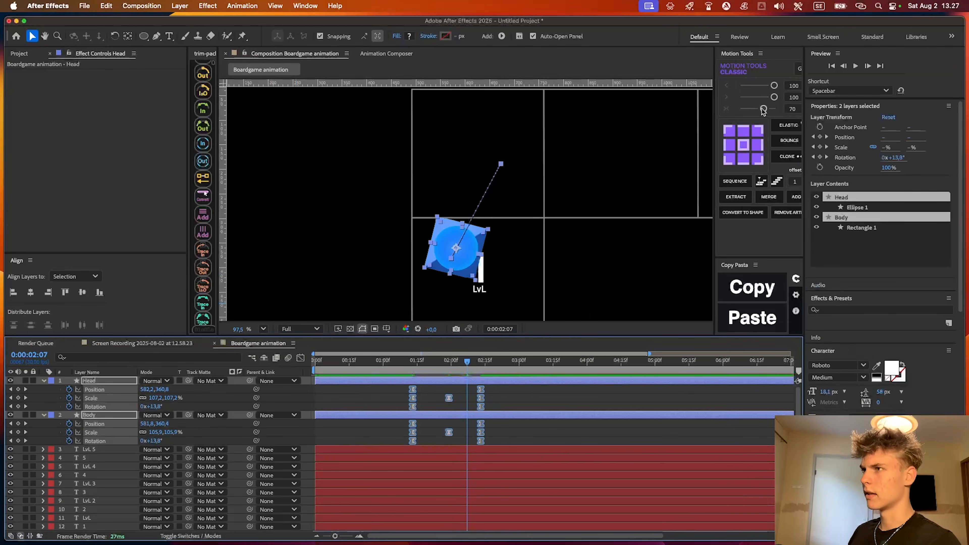
click(762, 110)
click(301, 358)
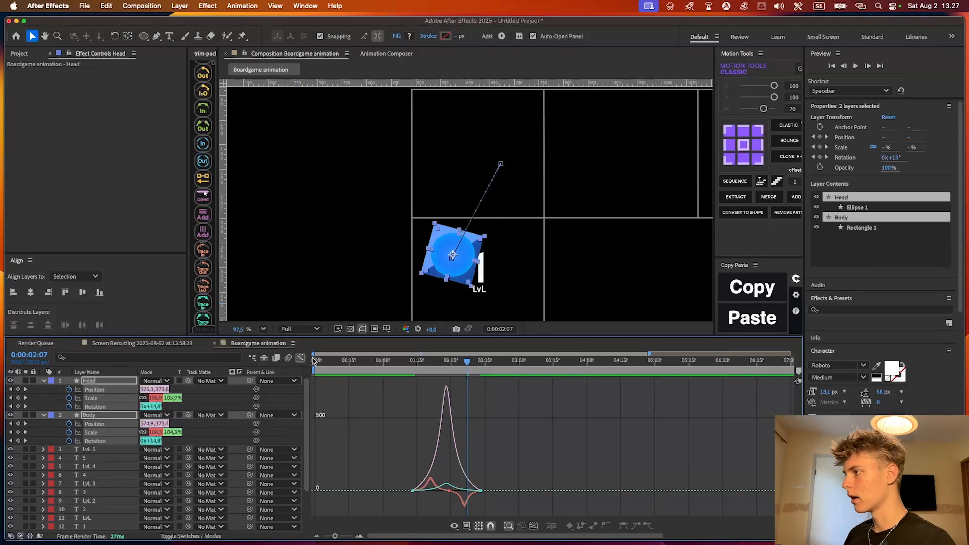
click(301, 358)
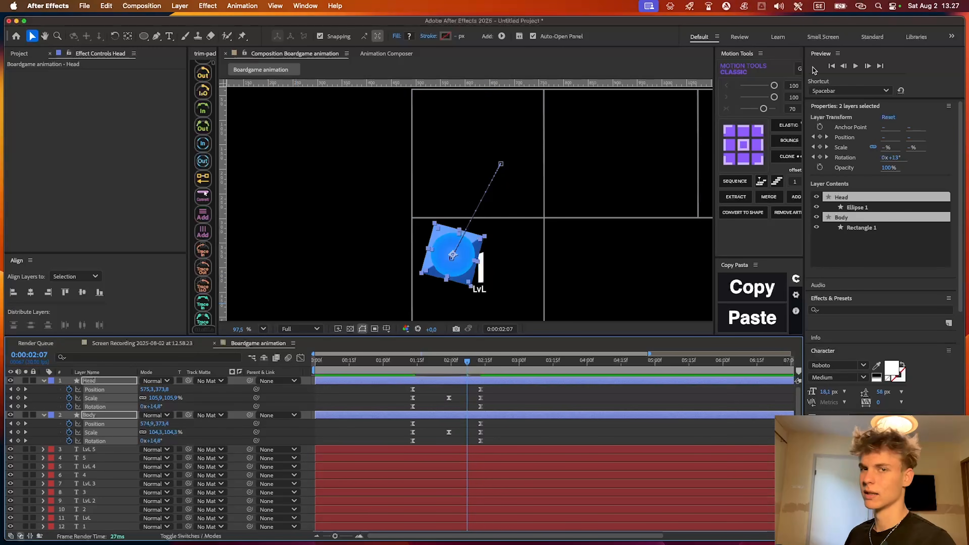
Preview the re-eased hop from the start square to LvL 1
click(392, 369)
key(space)
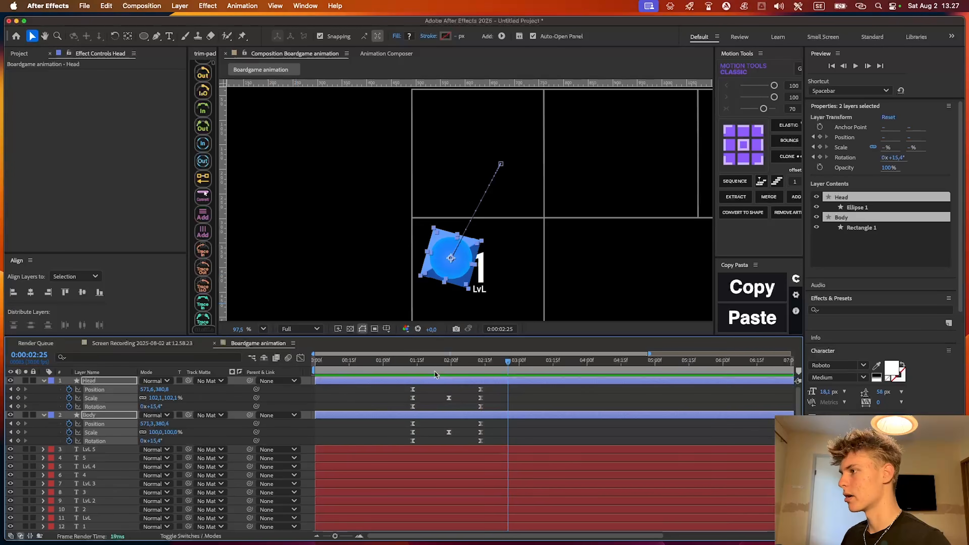
key(space)
Compress all first-hop keyframes proportionally so the hop ends at about 0:00:02:02, and preview it
key(j)
drag(395, 385, 552, 454)
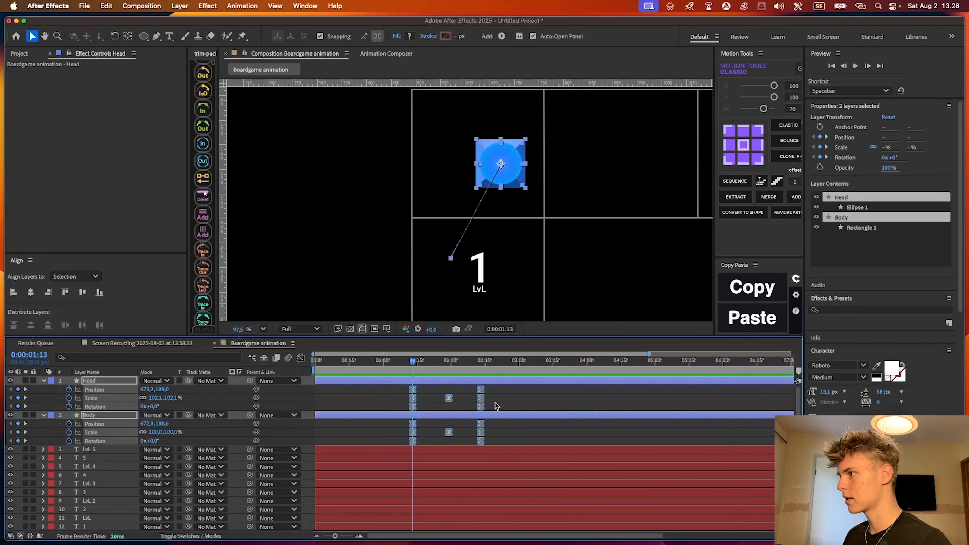
drag(480, 397, 455, 397)
key(space)
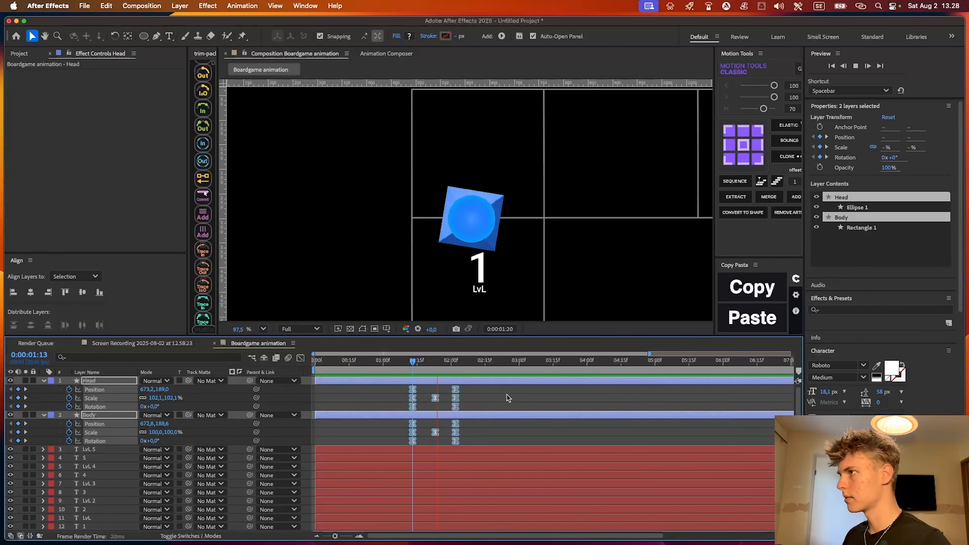
key(space)
Replay the shortened hop from just before its first keyframes to check the timing
click(346, 361)
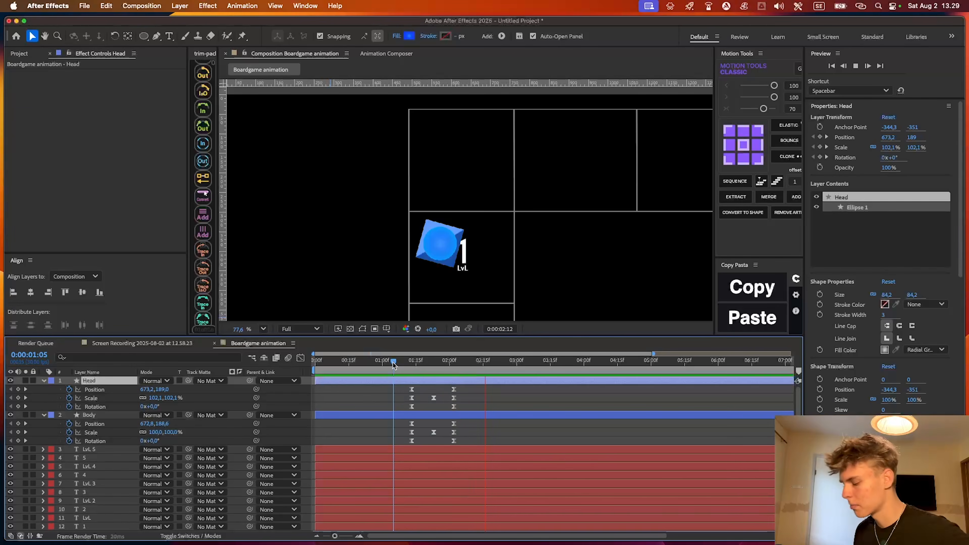
key(space)
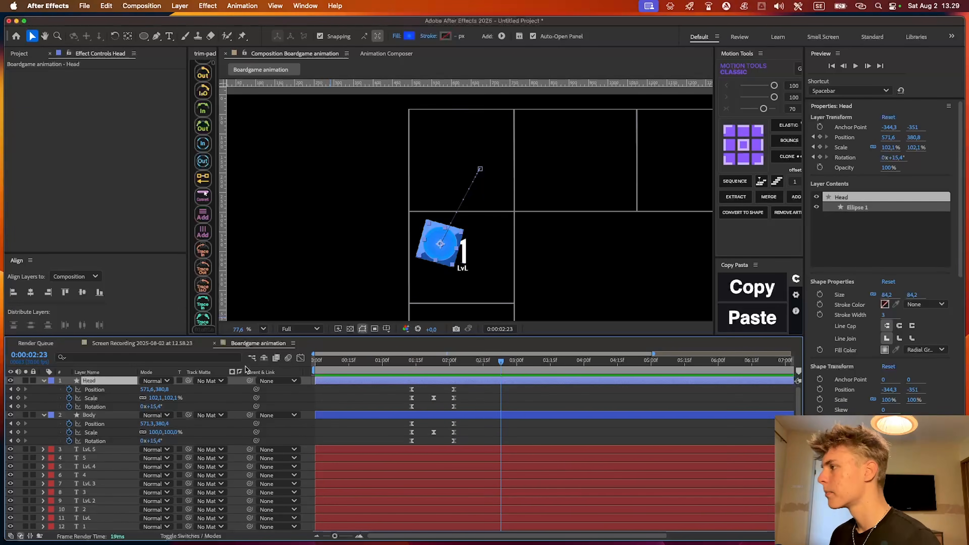
click(490, 385)
key(space)
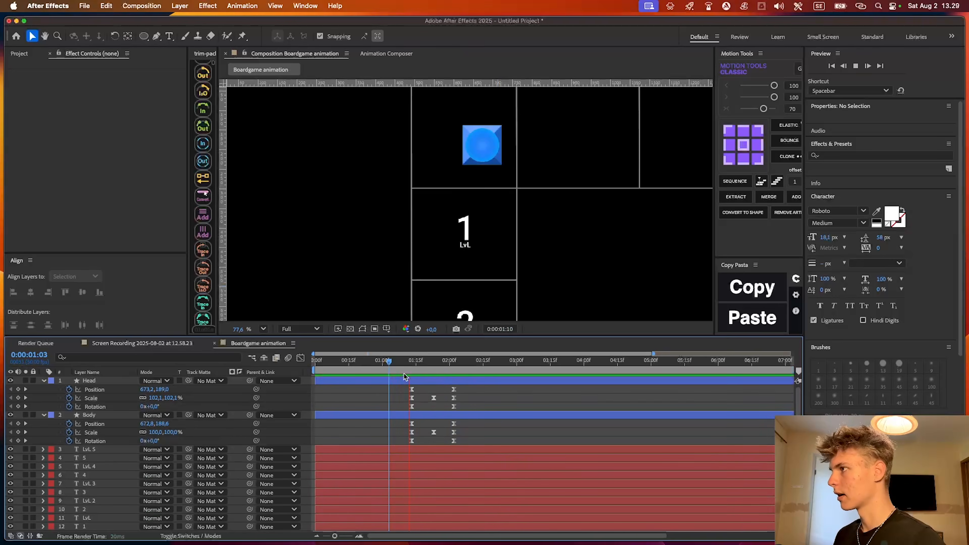
key(space)
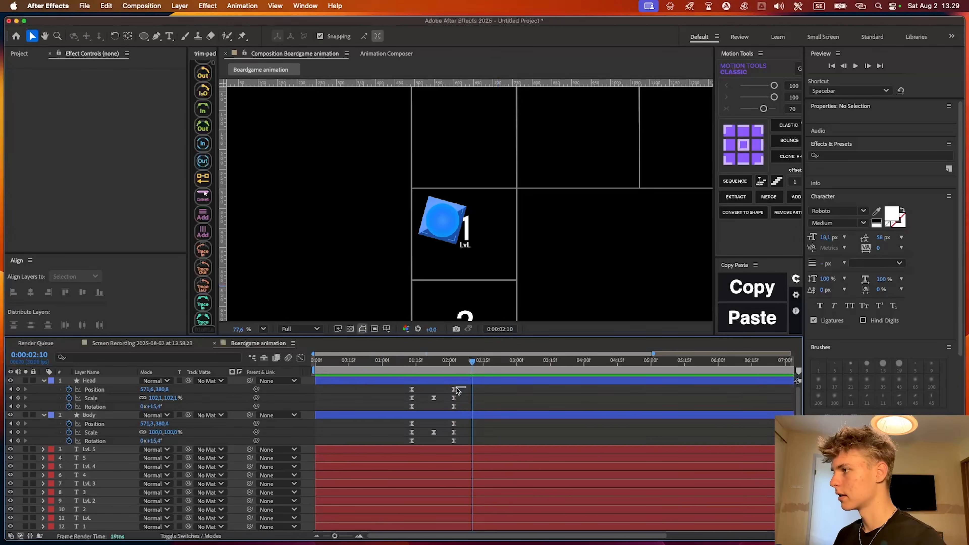
Copy the Head and Body landing keyframes on LvL 1 and paste them at 0:00:02:10
drag(457, 388, 451, 453)
key(super+c)
key(super+v)
At 0:00:03:05, move Head and Body onto the LvL 2 square and rotate them to -0.8°
key(space)
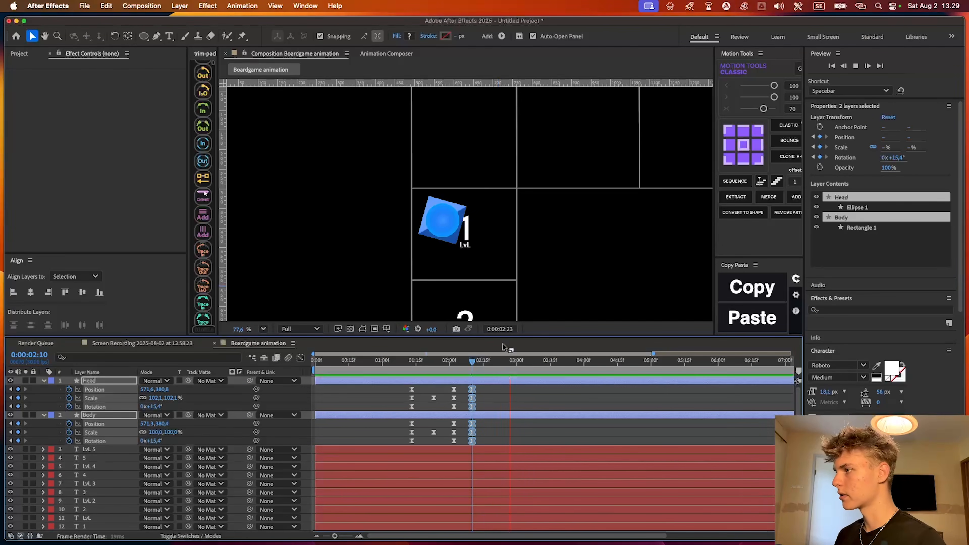
key(space)
drag(451, 233, 440, 311)
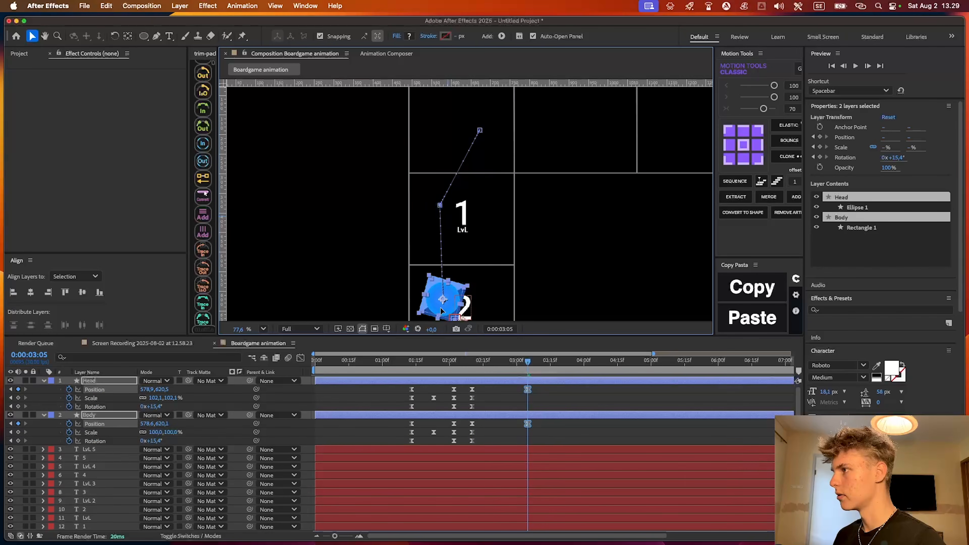
scroll(441, 312, down, 4)
drag(447, 230, 449, 225)
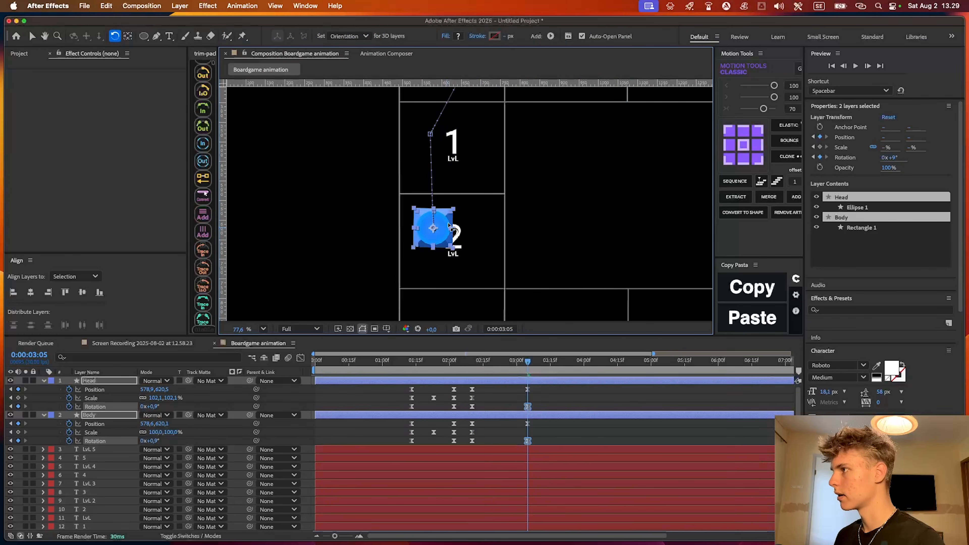
key(v)
mouse_move(526, 365)
mouse_down()
mouse_move(506, 366)
mouse_move(527, 367)
mouse_up()
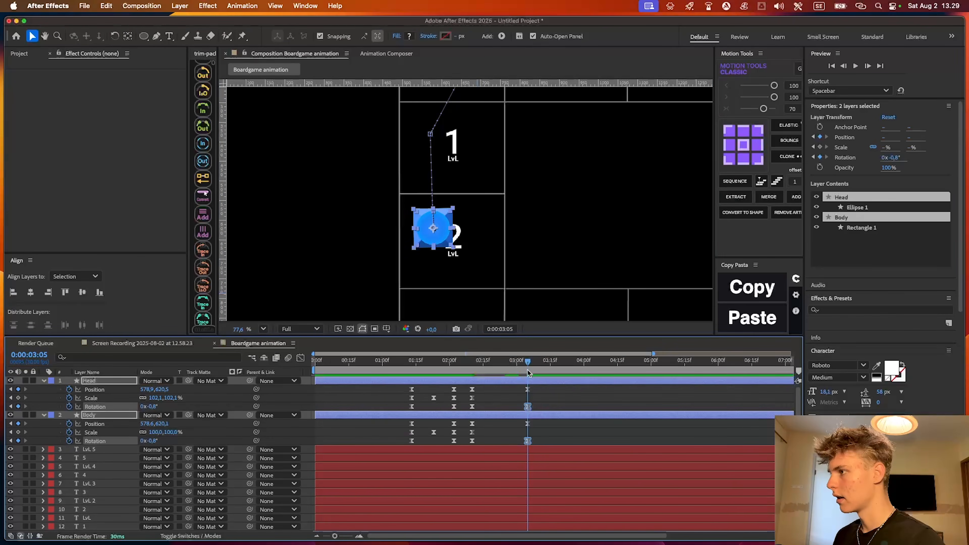
Add Scale keyframes at 0:00:03:05, keeping Head at 102.1% and Body at 100%
click(538, 389)
click(527, 390)
click(527, 433)
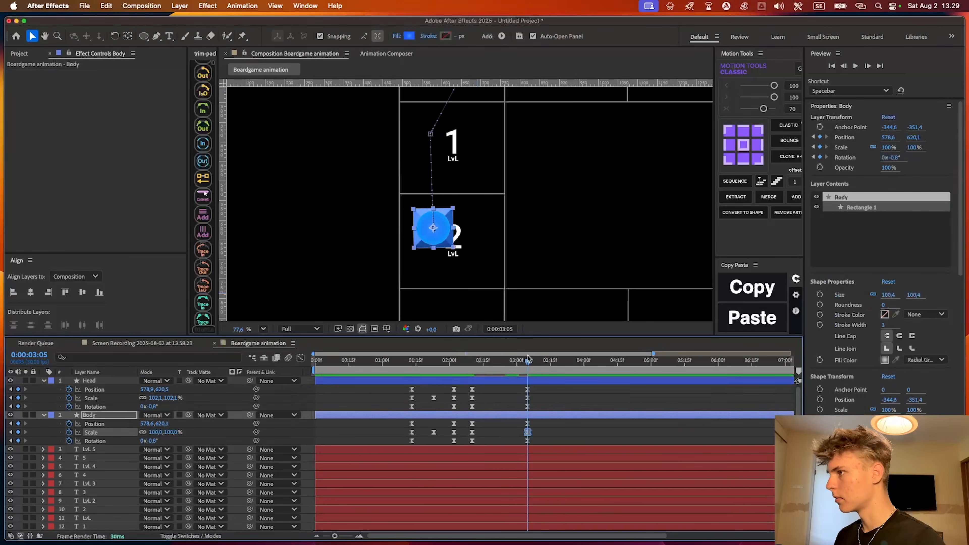
Set the Scale of both Head and Body to 115% at 0:00:02:22, midway through the LvL 2 hop
click(501, 368)
drag(501, 368, 498, 369)
text(115)
key(Return)
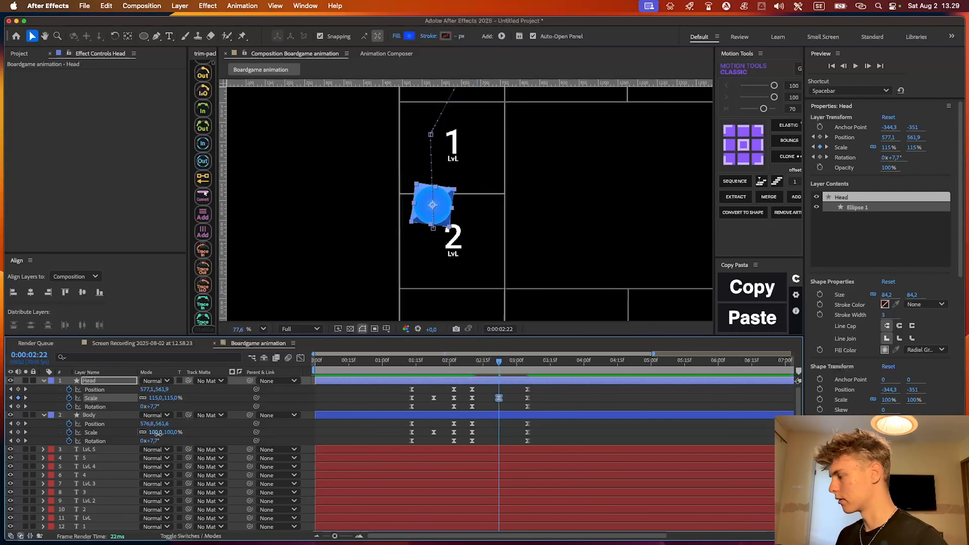
key(Return)
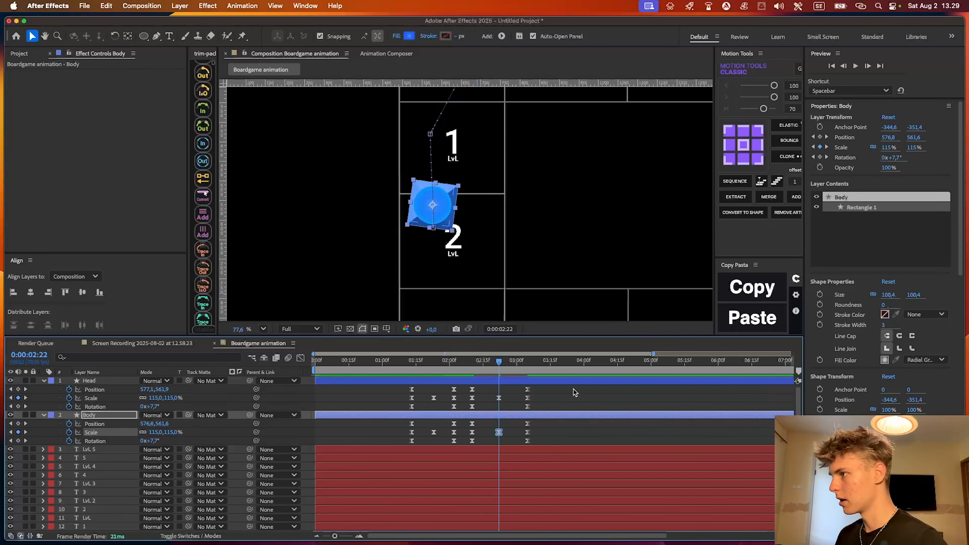
Ease all Head and Body keyframes of the LvL 1 to LvL 2 hop and preview it
drag(563, 387, 463, 444)
key(F9)
key(space)
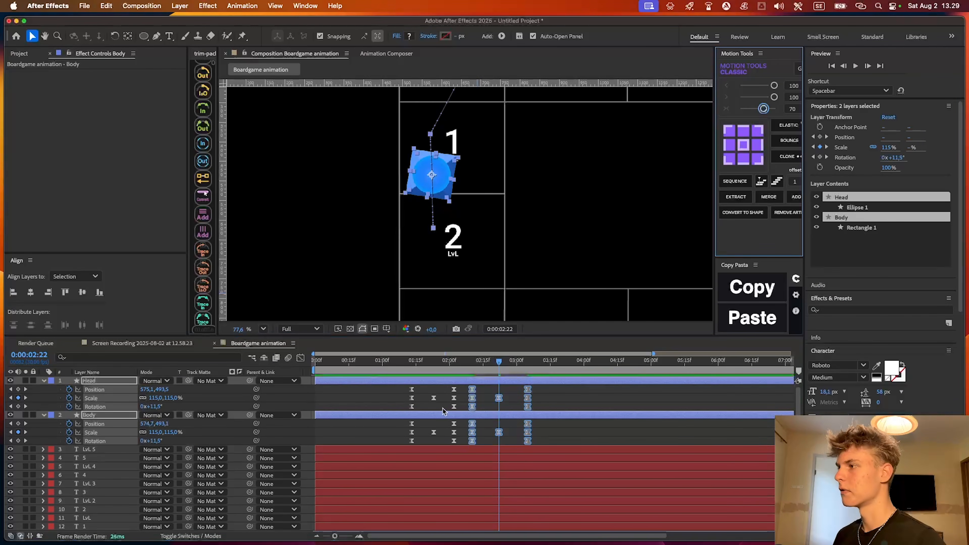
key(space)
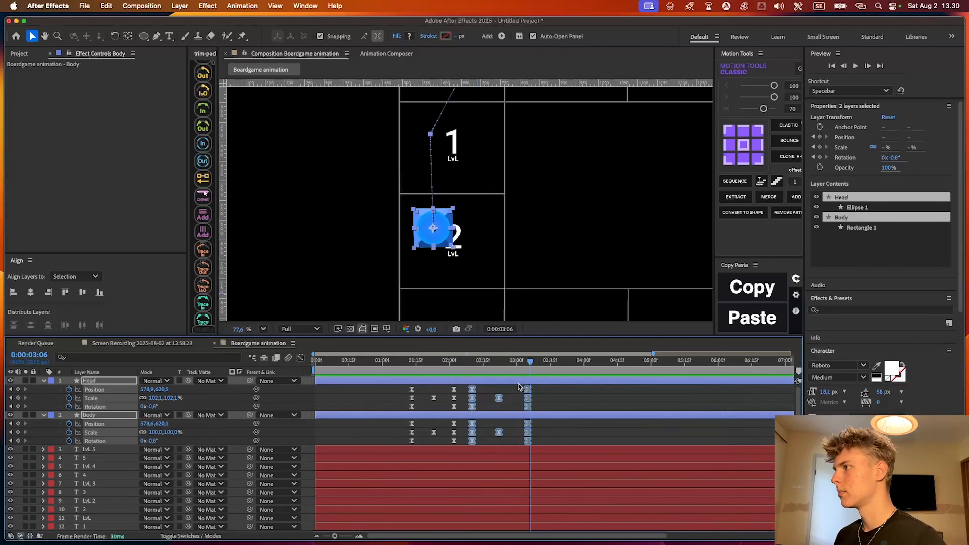
Copy the Head and Body landing keyframes on LvL 2 and paste them at 0:00:03:12
drag(538, 386, 514, 449)
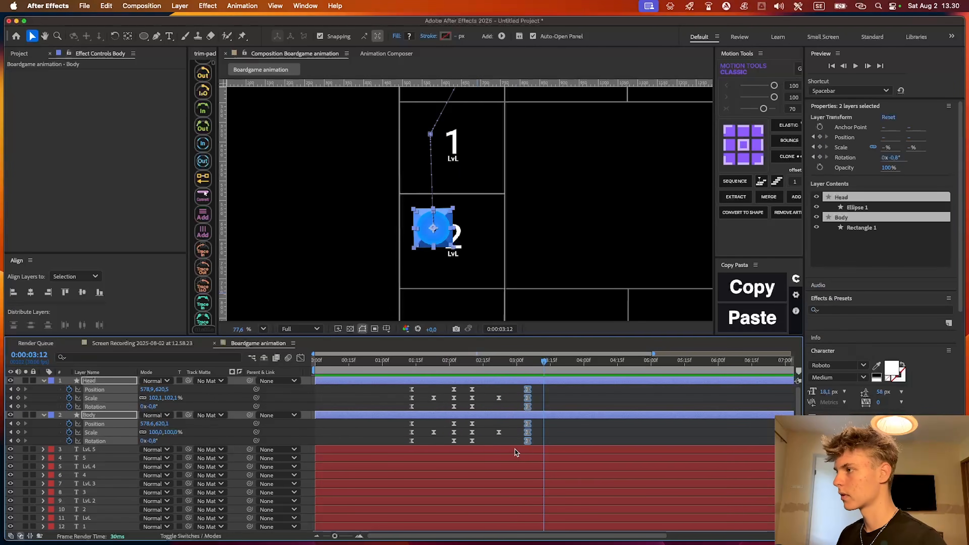
key(super+c)
key(super+v)
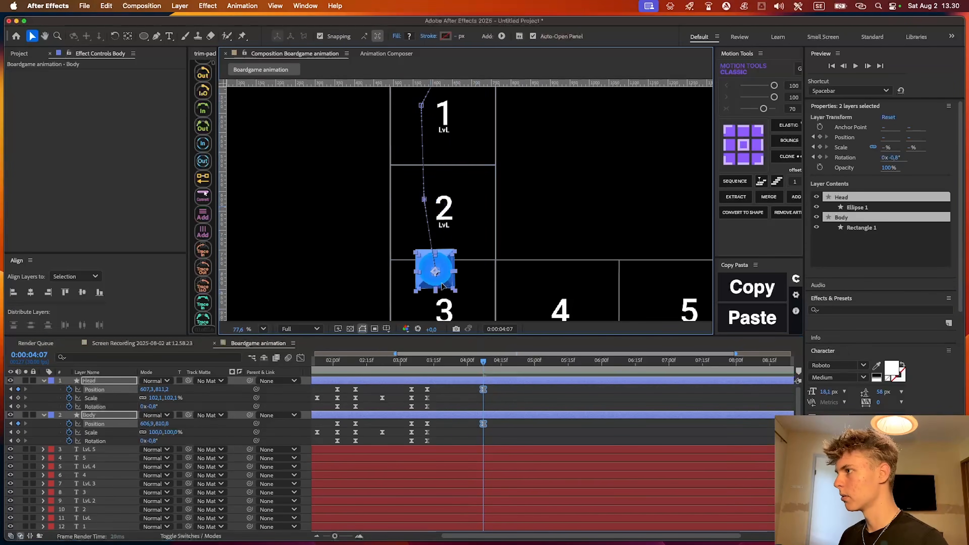
At 0:00:04:07, move Head and Body onto the LvL 3 square and rotate them to -27.2°
drag(450, 276, 448, 255)
scroll(450, 266, down, 2)
key(w)
scroll(449, 256, left, 2)
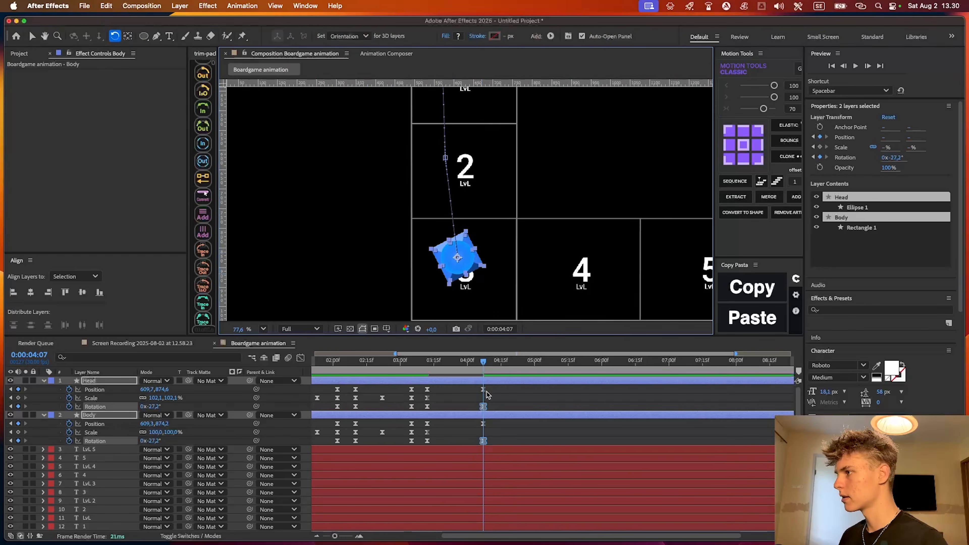
key(v)
Add Scale keyframes for both layers at 0:00:04:07 and set their Scale to 115% at 0:00:03:25
click(18, 432)
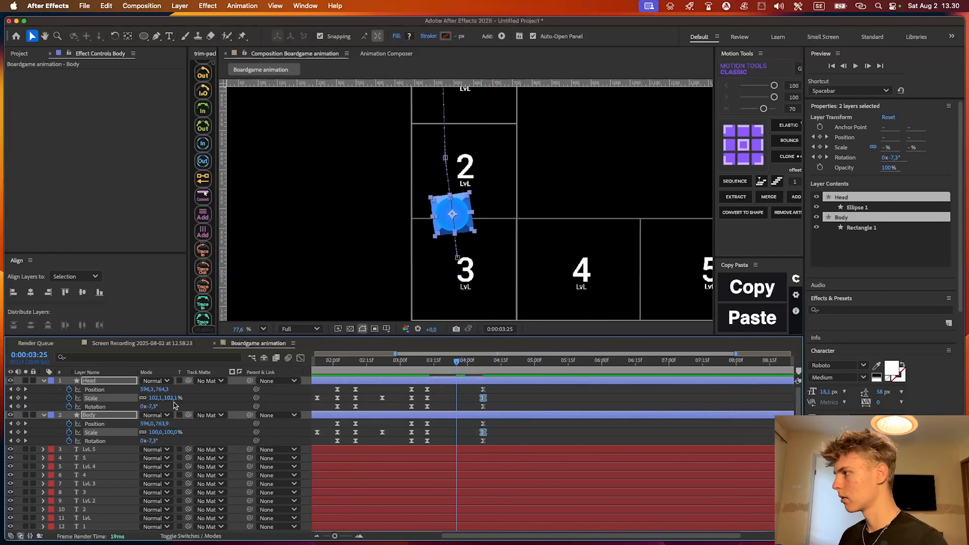
text(5)
key(Return)
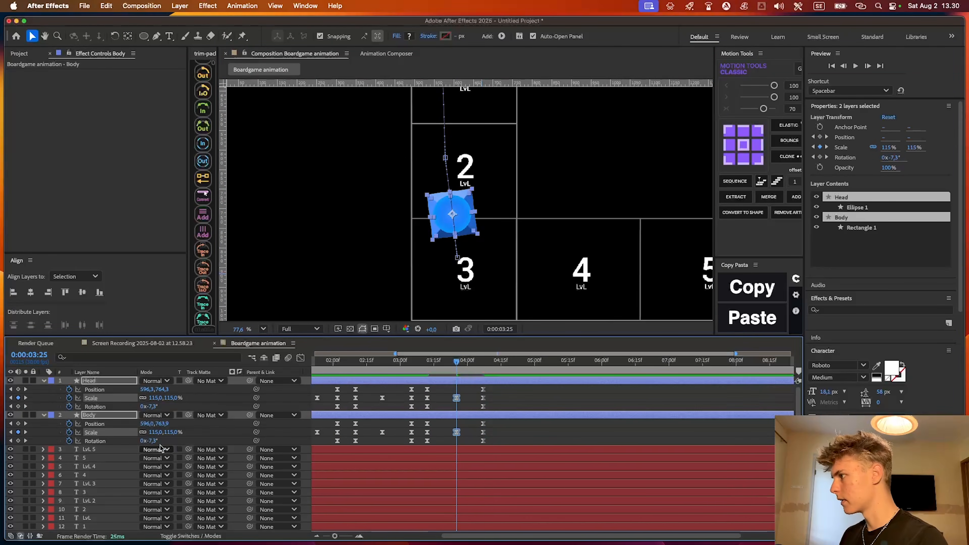
Ease the LvL 2 to LvL 3 hop keyframes with Motion Tools strength 70 and preview the hop
drag(499, 386, 421, 447)
key(F9)
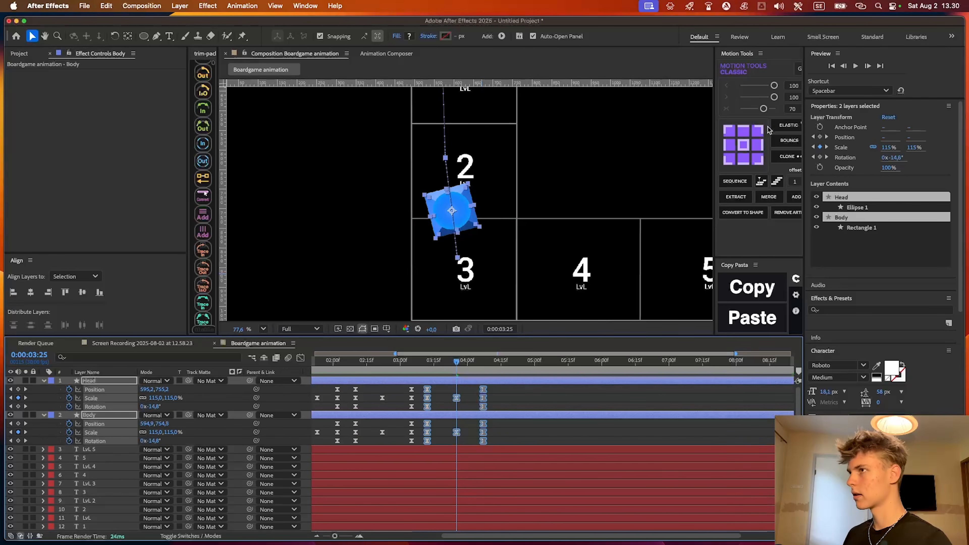
click(763, 109)
key(space)
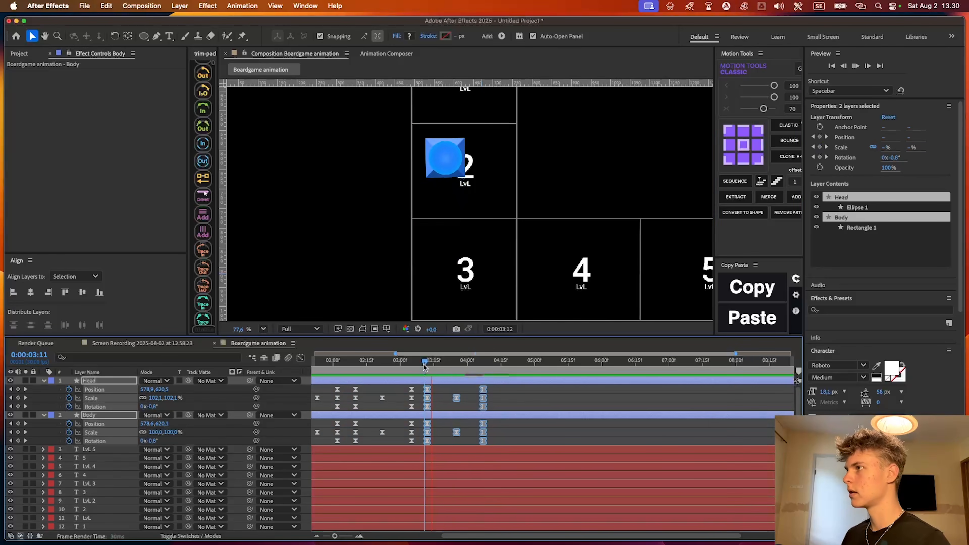
key(space)
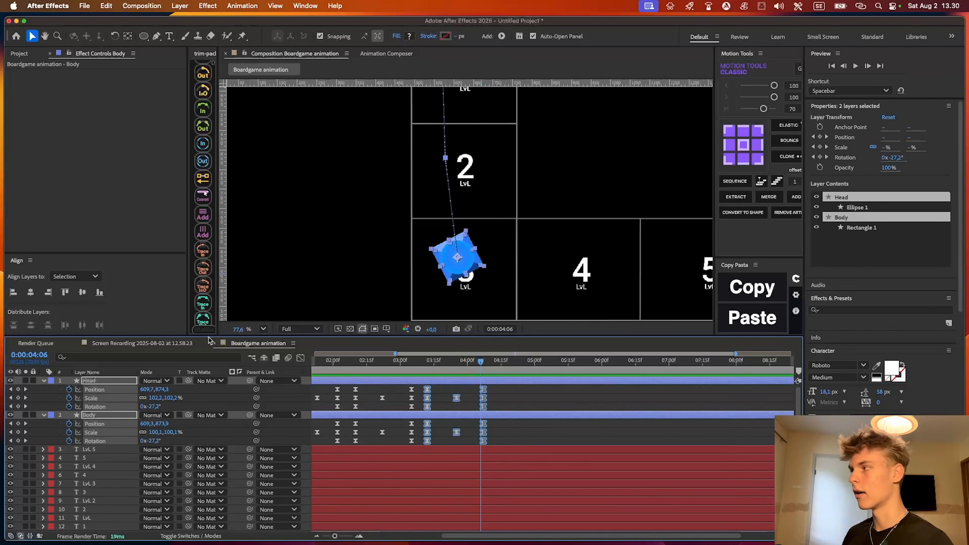
Fit the whole board in view and preview the piece's hops from the start square onward
key(space)
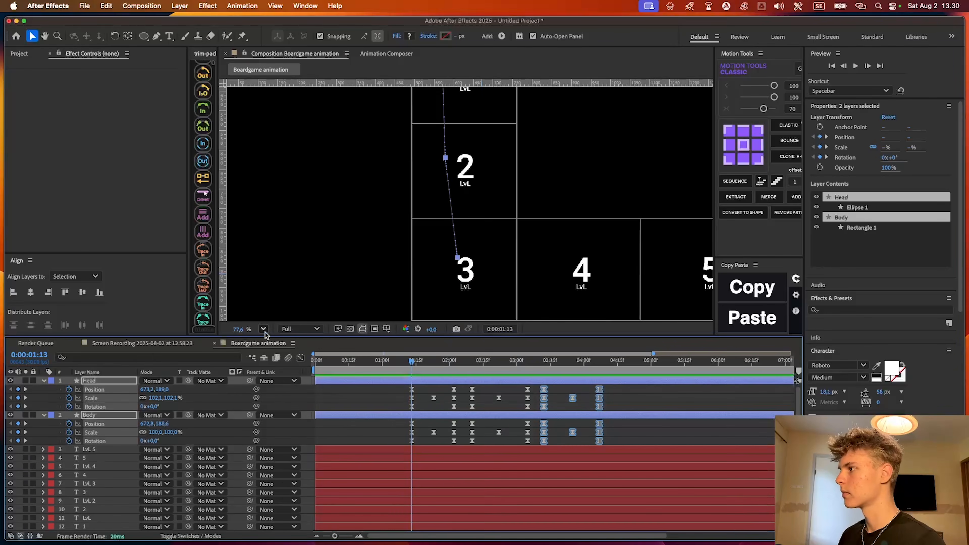
click(264, 329)
click(280, 338)
key(space)
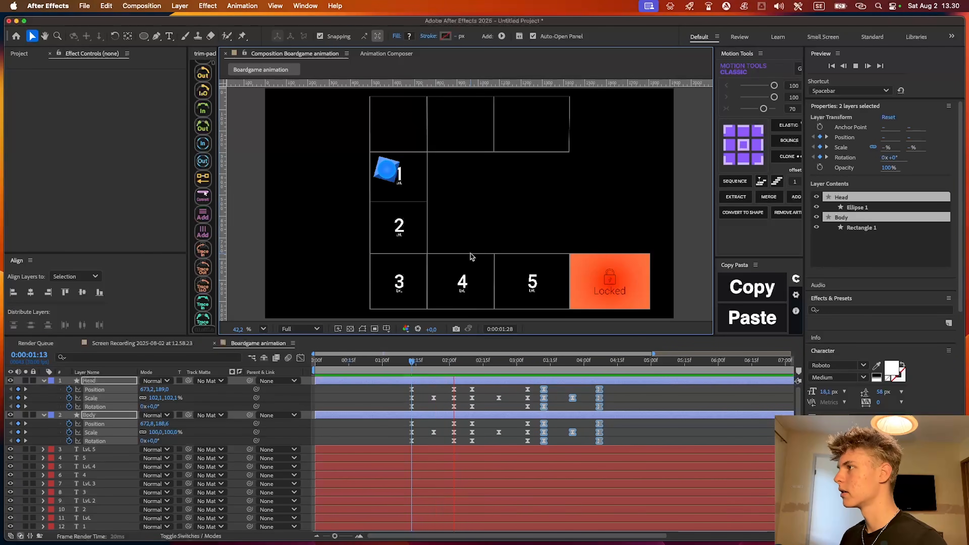
key(space)
scroll(472, 256, up, 2)
drag(509, 262, 495, 248)
Copy the Head and Body landing keyframes on LvL 3 and paste them at 0:00:04:13
drag(610, 389, 594, 445)
key(super+c)
key(super+v)
At 0:00:05:05, move Head and Body onto the LvL 4 square and rotate them to -90.8°
click(263, 329)
click(279, 341)
drag(425, 298, 393, 286)
click(264, 330)
click(275, 339)
scroll(396, 248, up, 4)
drag(412, 253, 374, 155)
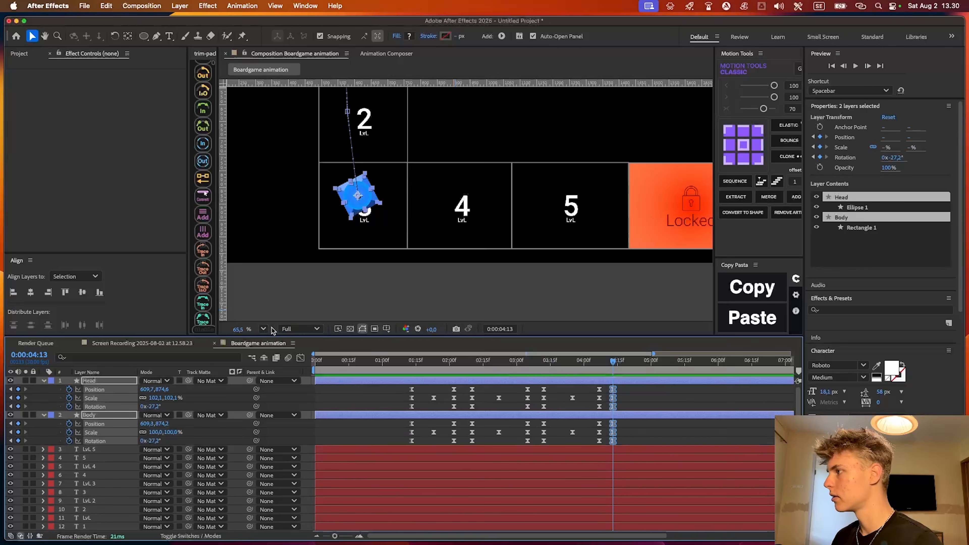
click(263, 329)
click(276, 340)
scroll(438, 269, up, 10)
key(space)
key(space)
drag(407, 166, 523, 175)
key(w)
key(v)
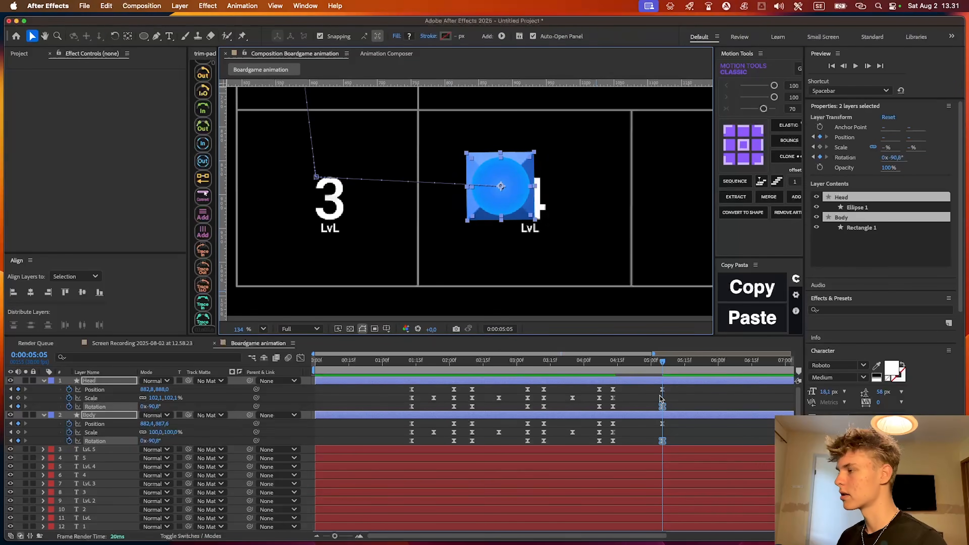
Add Scale keyframes for both layers at 0:00:05:05 and set their Scale to 115% at 0:00:04:23
click(645, 415)
shift+click(600, 382)
click(18, 398)
drag(648, 370, 635, 367)
text(11)
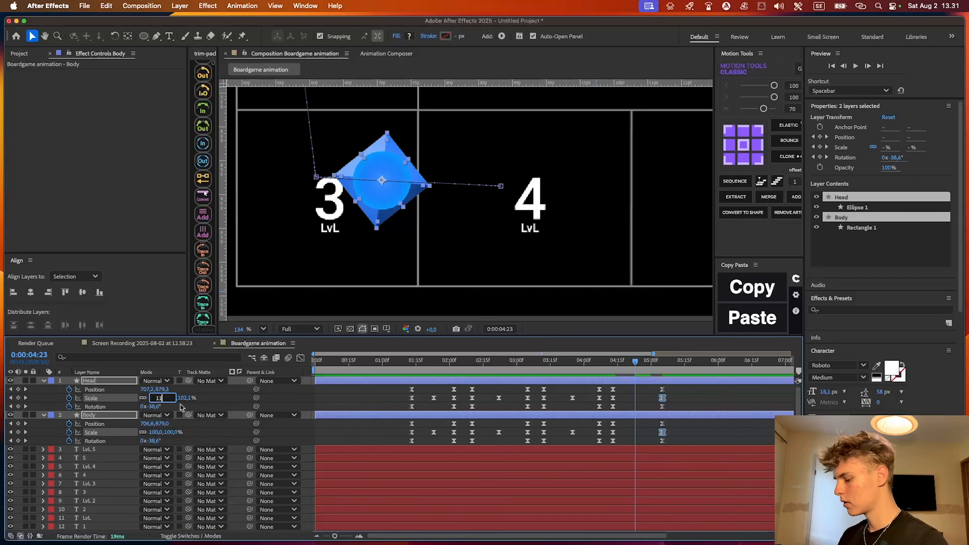
text(5)
key(Return)
Ease the LvL 3 to LvL 4 hop keyframes with Motion Tools strength 70 and collapse the layers' keyframed properties
drag(669, 386, 611, 465)
key(F9)
click(763, 108)
click(647, 389)
scroll(634, 382, right, 1)
mouse_move(615, 371)
mouse_down()
mouse_move(597, 373)
mouse_move(617, 373)
mouse_up()
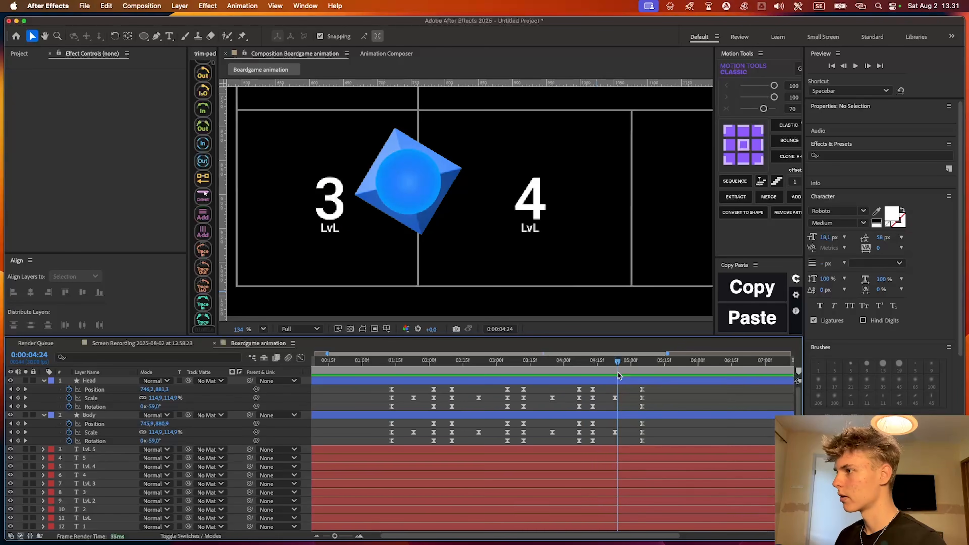
key(u)
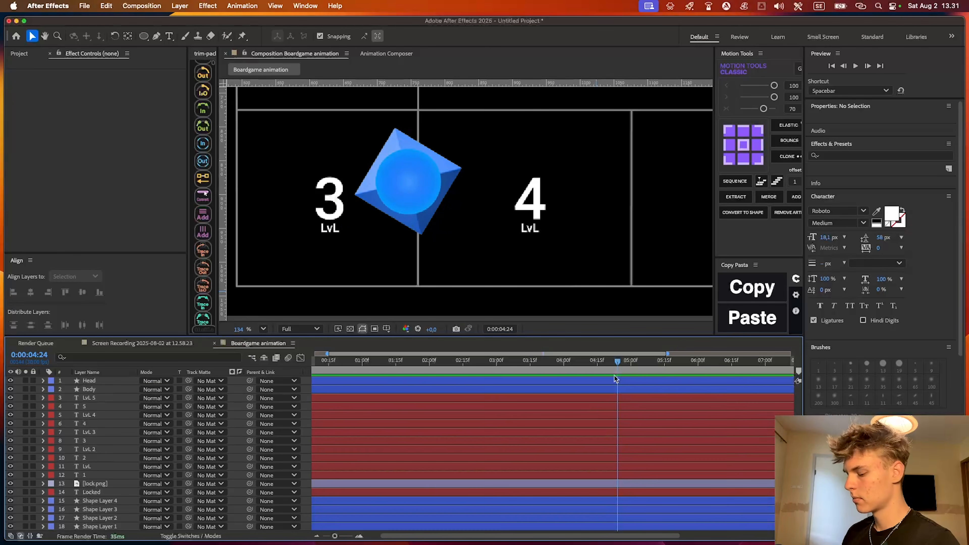
Split all layers of the Boardgame animation composition at 0:00:04:25, in the middle of the hop to LvL 4
key(Page_Down)
scroll(496, 205, down, 3)
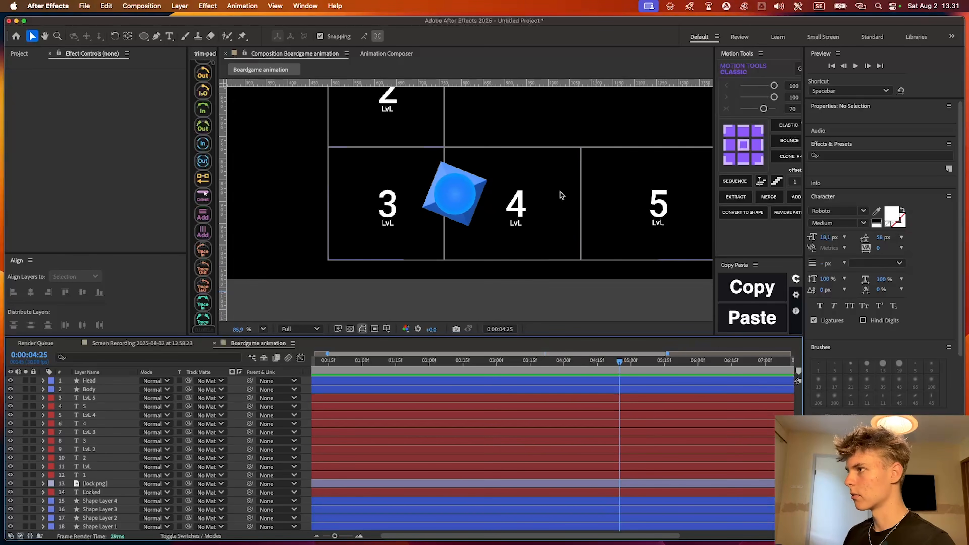
click(634, 380)
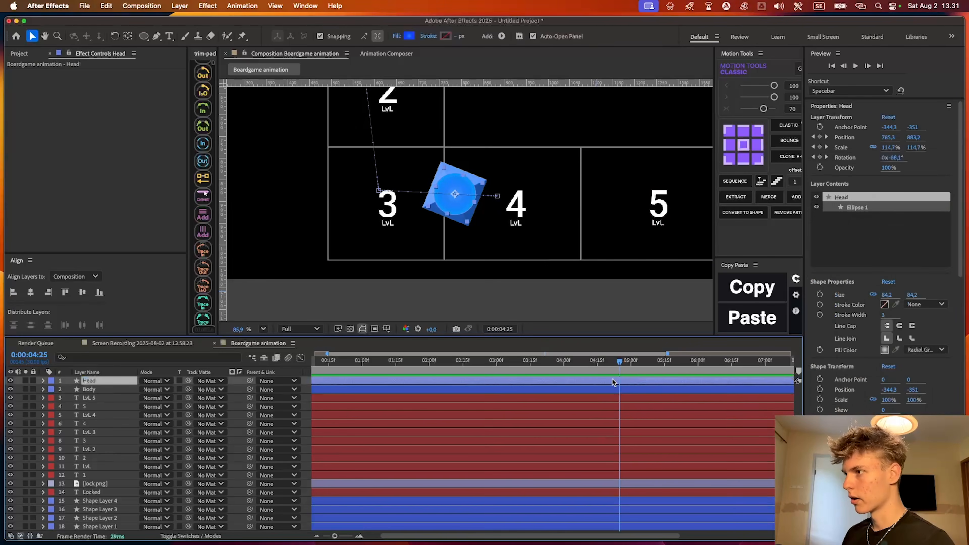
shift+click(621, 390)
scroll(631, 519, right, 2)
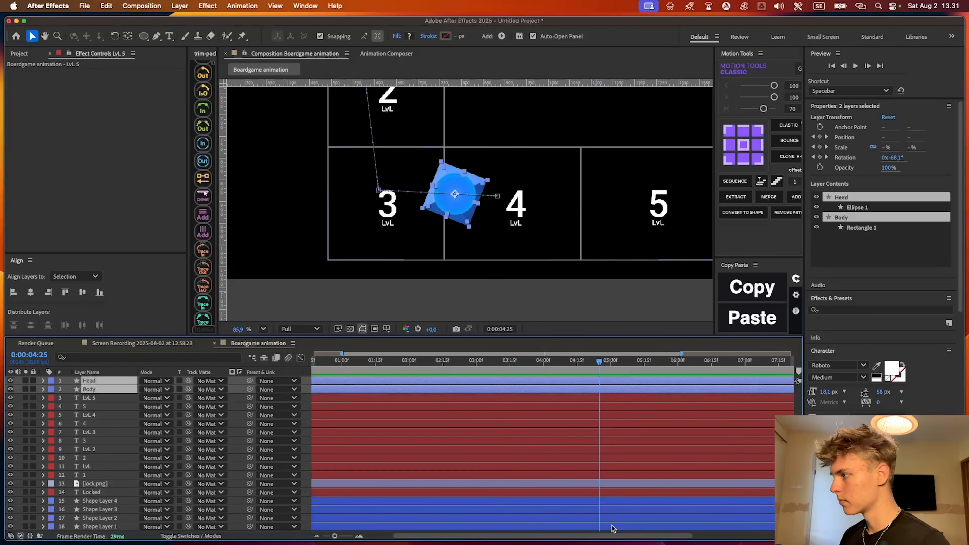
key(super+a)
key(super+shift+d)
drag(108, 431, 110, 386)
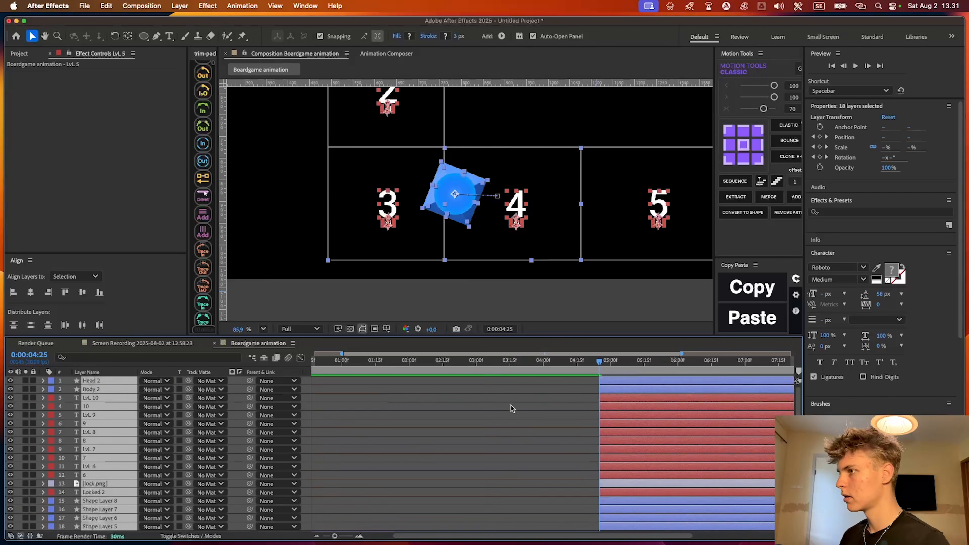
key(minus)
Delete the Head 2 and Body 2 layers that start at 0:00:04:25
click(560, 382)
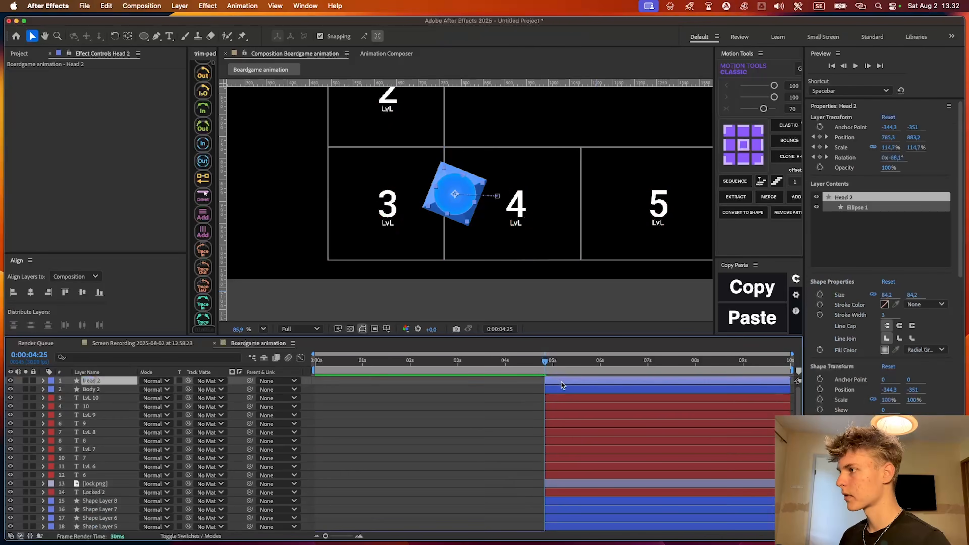
scroll(575, 417, down, 10)
scroll(573, 413, up, 10)
shift+click(578, 389)
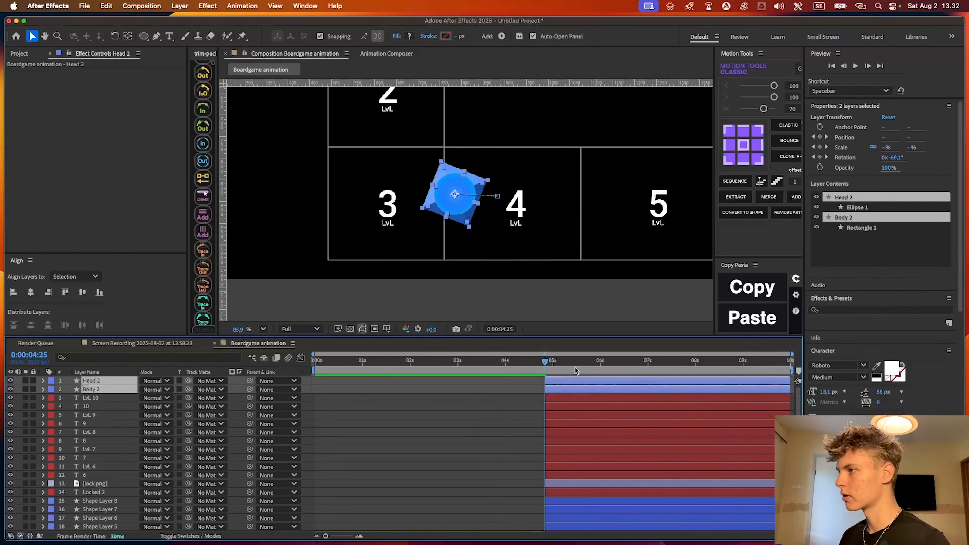
key(Delete)
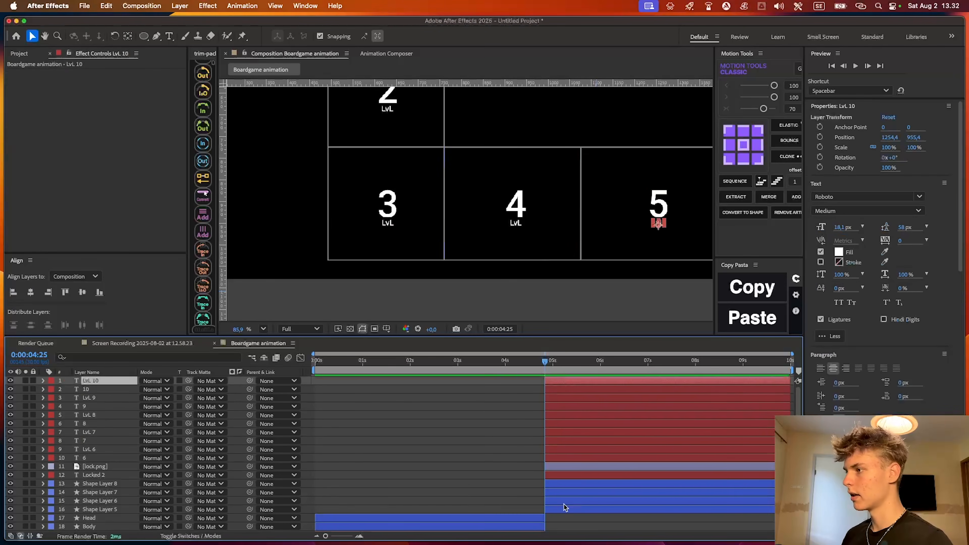
Make the split text, lock and shape layers starting at 0:00:04:25 3D and add a new camera to the composition
shift+click(607, 509)
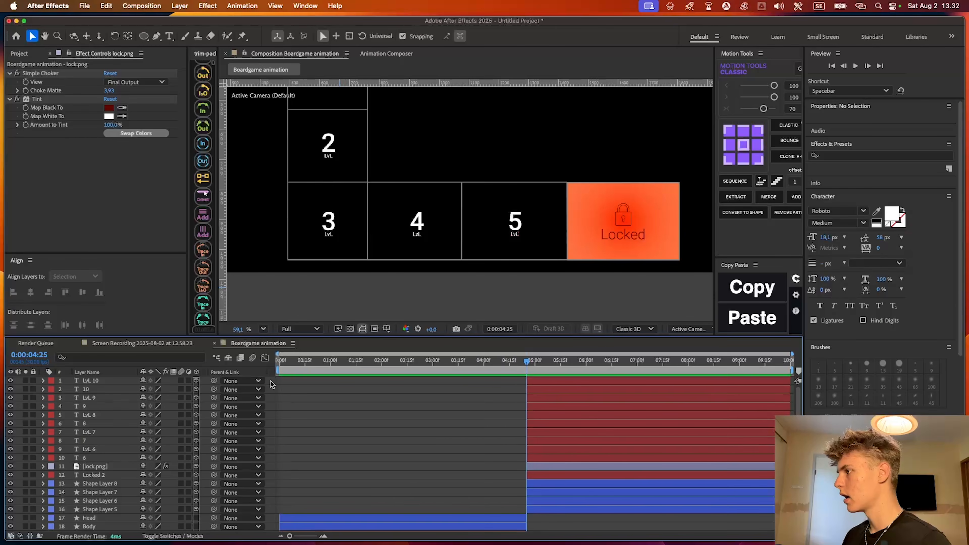
right_click(270, 383)
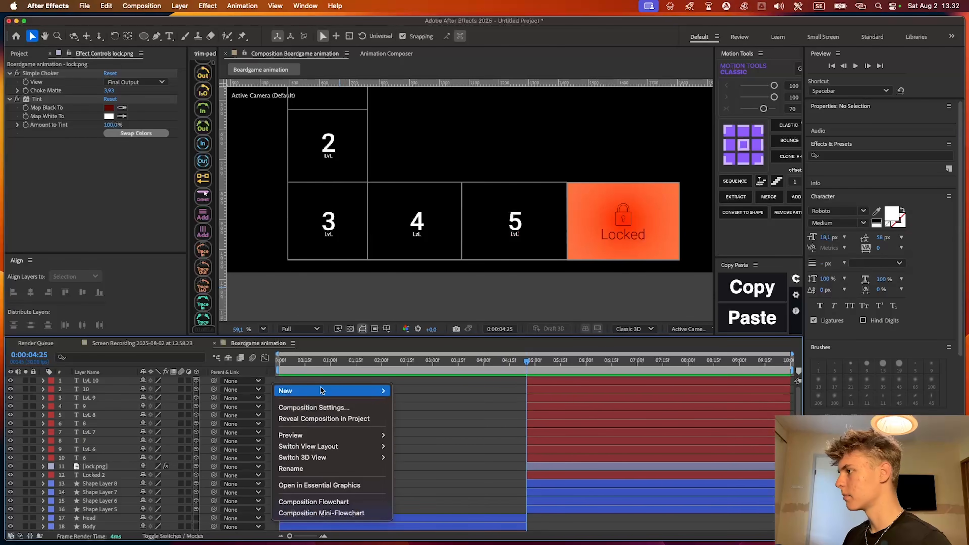
mouse_move(320, 389)
click(409, 441)
click(435, 193)
click(420, 221)
click(644, 388)
scroll(461, 320, down, 2)
key(c)
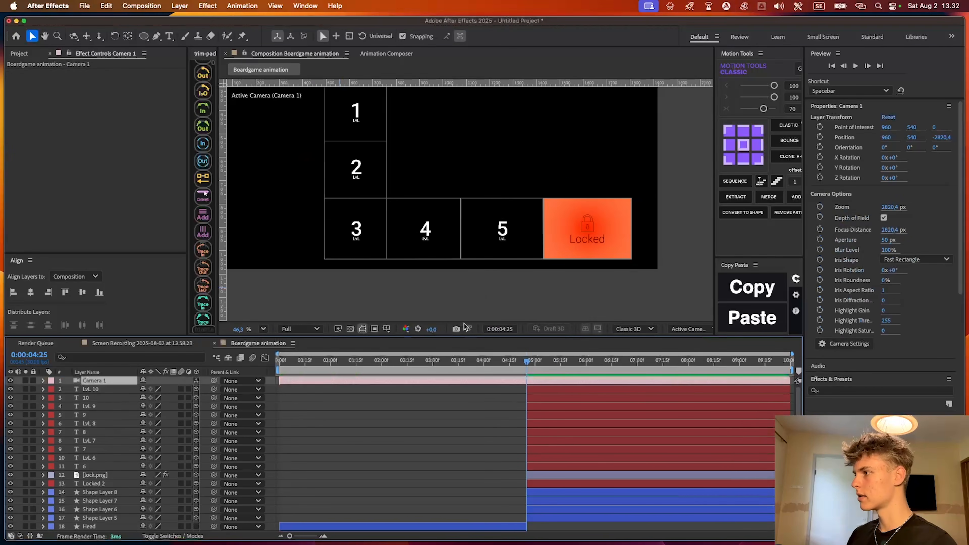
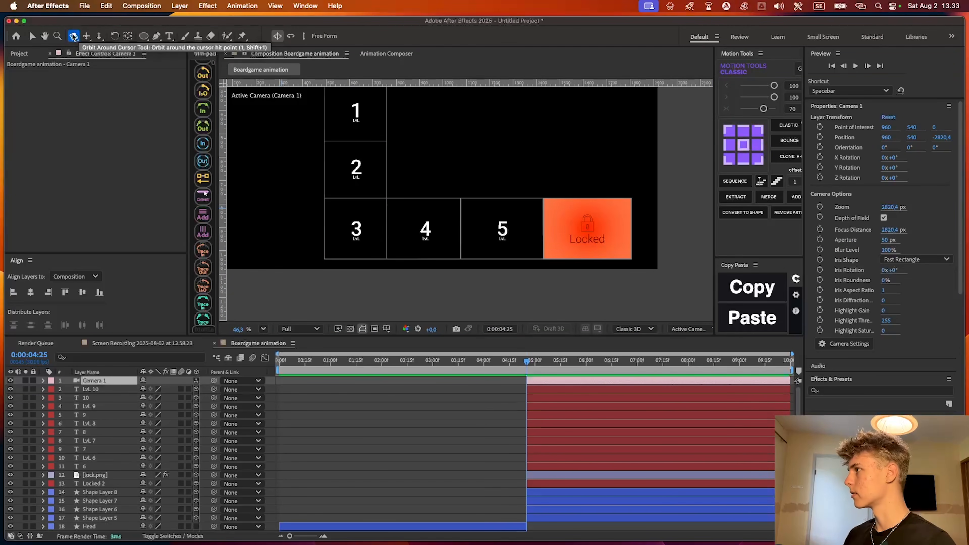
Orbit, dolly and pan Camera 1 to a low angle over the board, at position about 974, 2061, -481
click(282, 354)
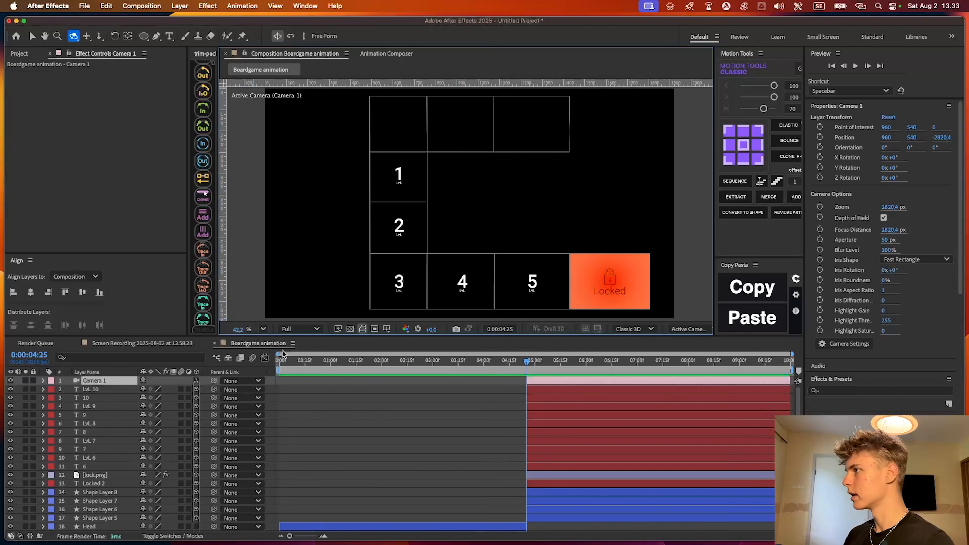
drag(484, 214, 484, 137)
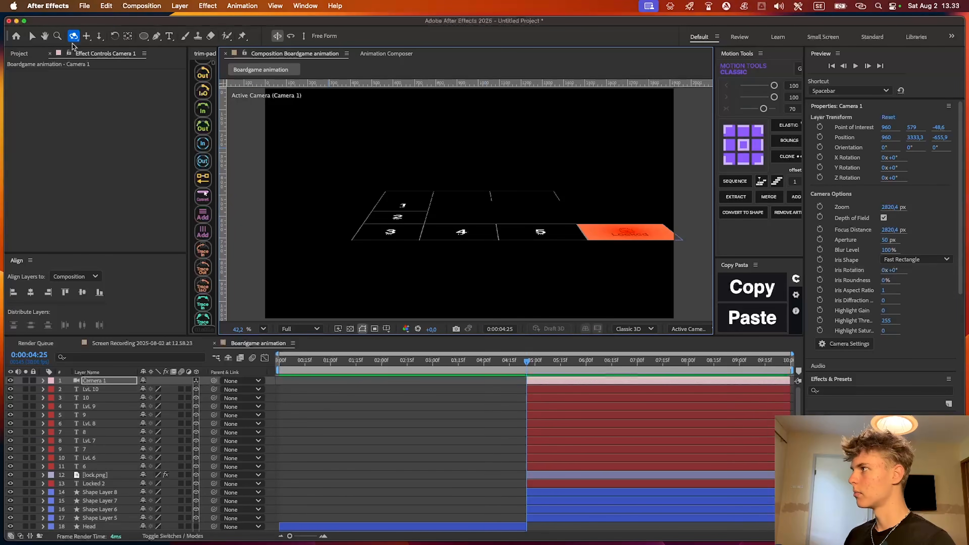
click(100, 36)
drag(480, 218, 489, 126)
click(86, 36)
drag(479, 195, 474, 229)
key(c)
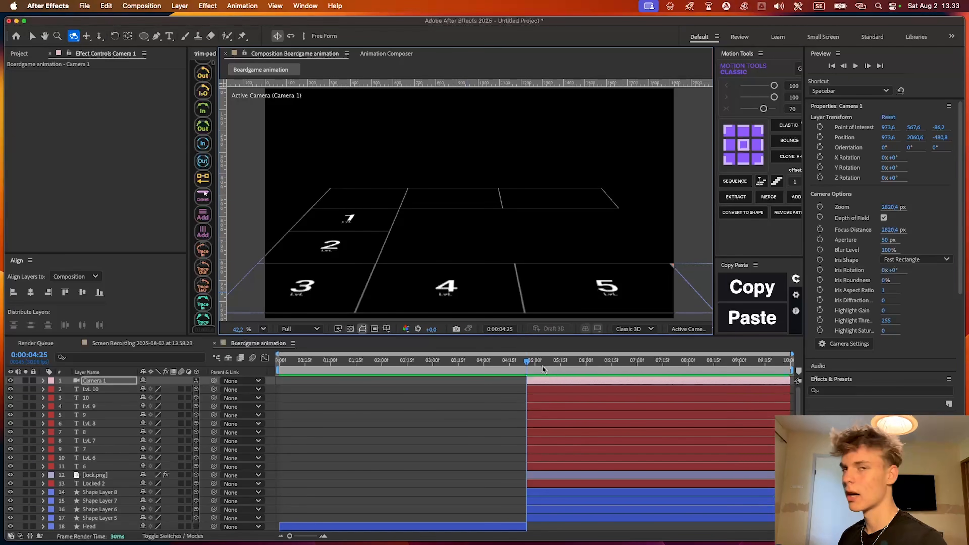
Preview the animation from 0:00:03:15 through the cut to the 3D camera view
drag(514, 361, 460, 366)
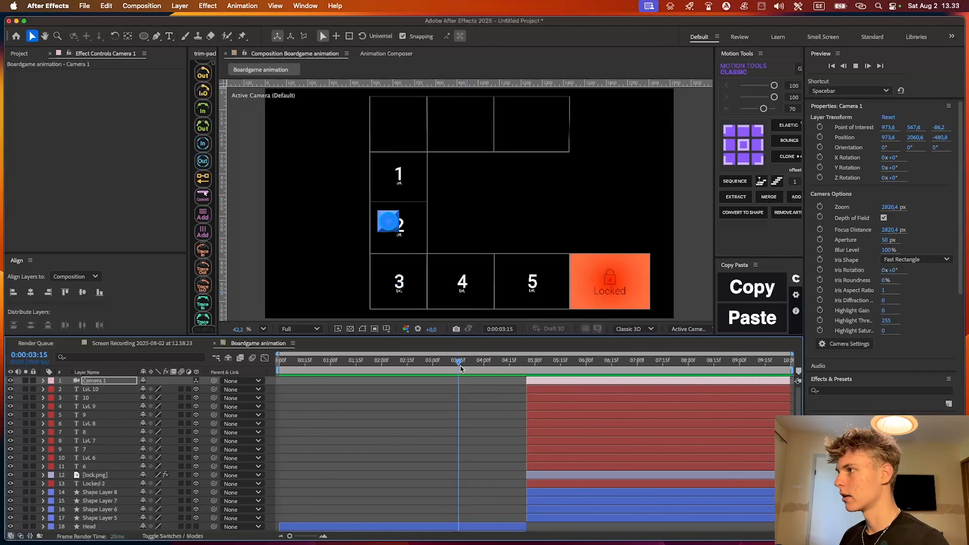
key(space)
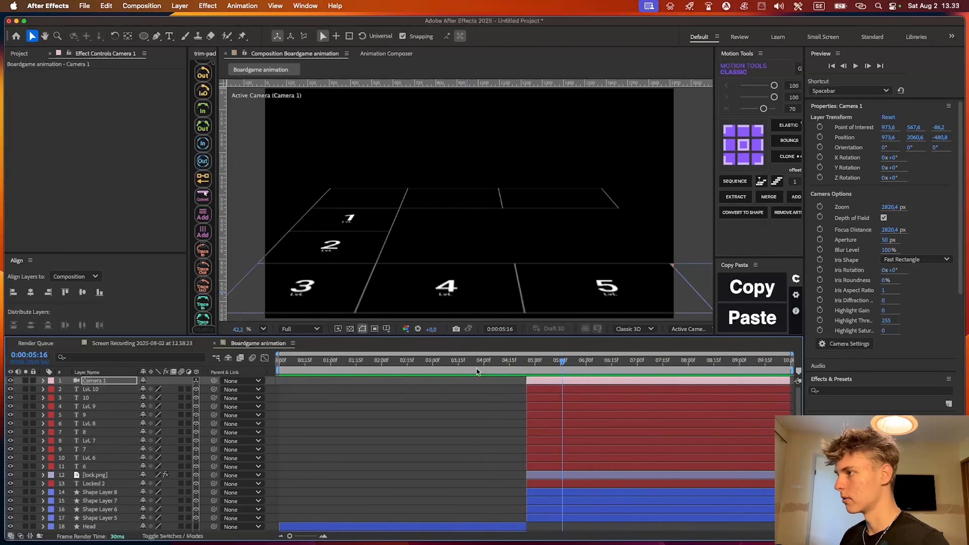
click(382, 419)
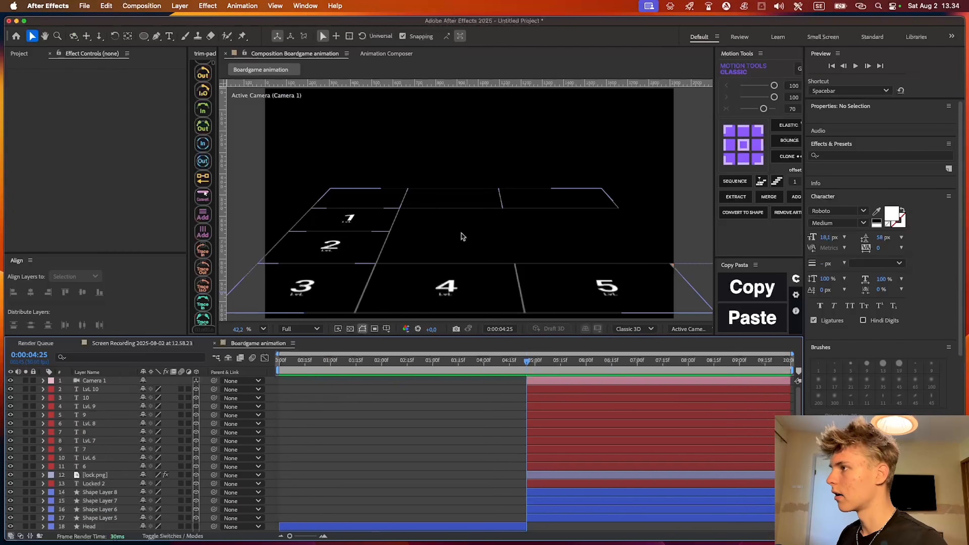
Draw a blue circle about 307 px wide behind LvL 4 and trim its layer to start at 0:00:04:25
key(q)
drag(455, 209, 487, 215)
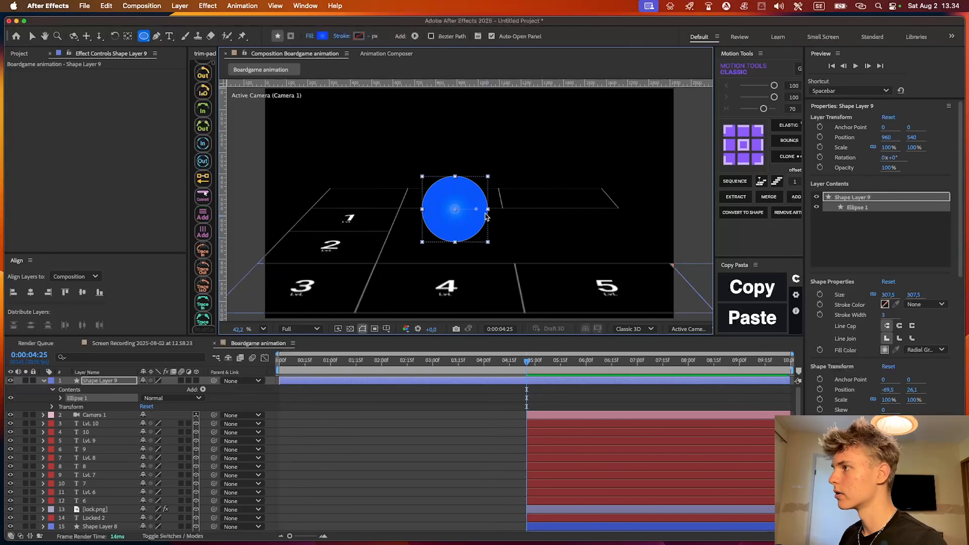
key(v)
click(555, 405)
click(542, 381)
key(alt+[)
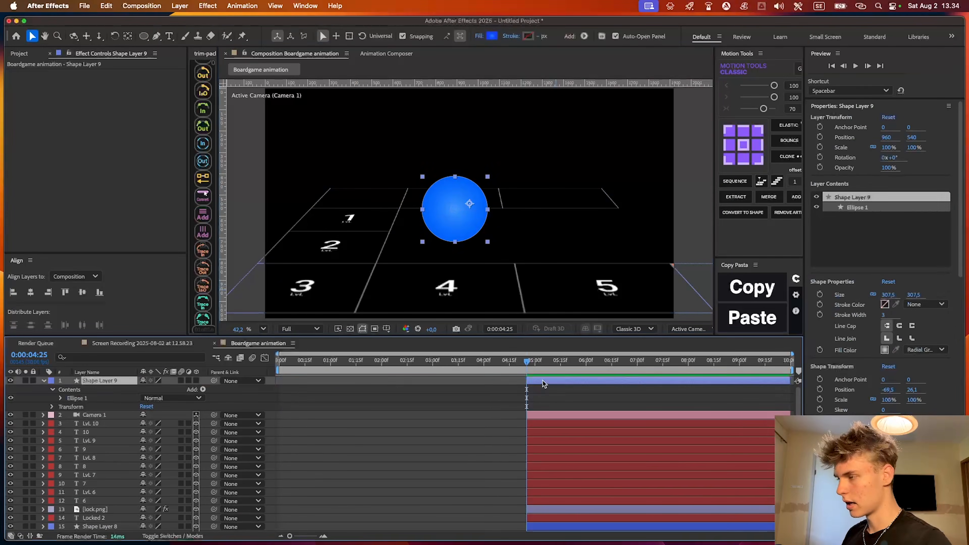
Pre-compose the blue circle layer and open the resulting composition
key(super+shift+c)
key(Return)
double_click(436, 236)
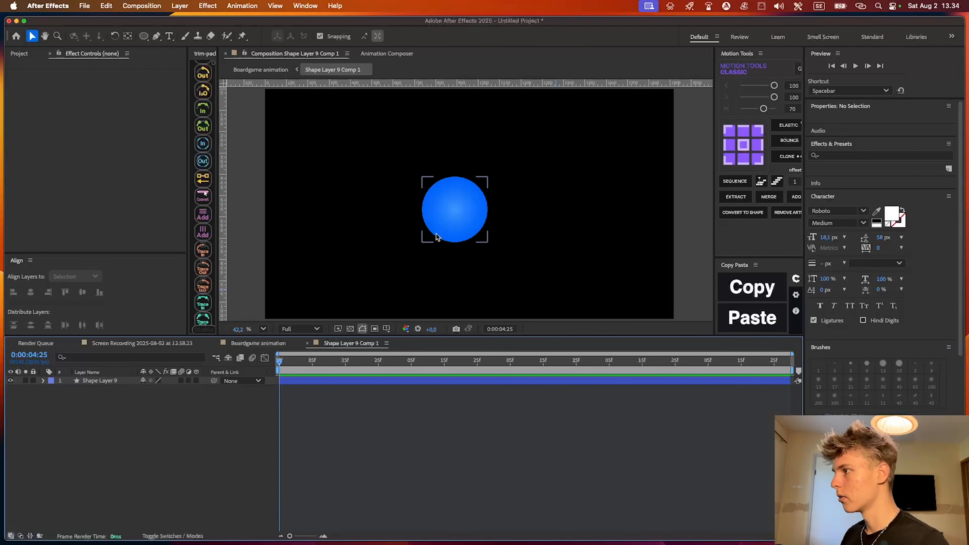
Move the circle to the upper middle of the composition and show the grid
drag(462, 217, 481, 165)
click(388, 330)
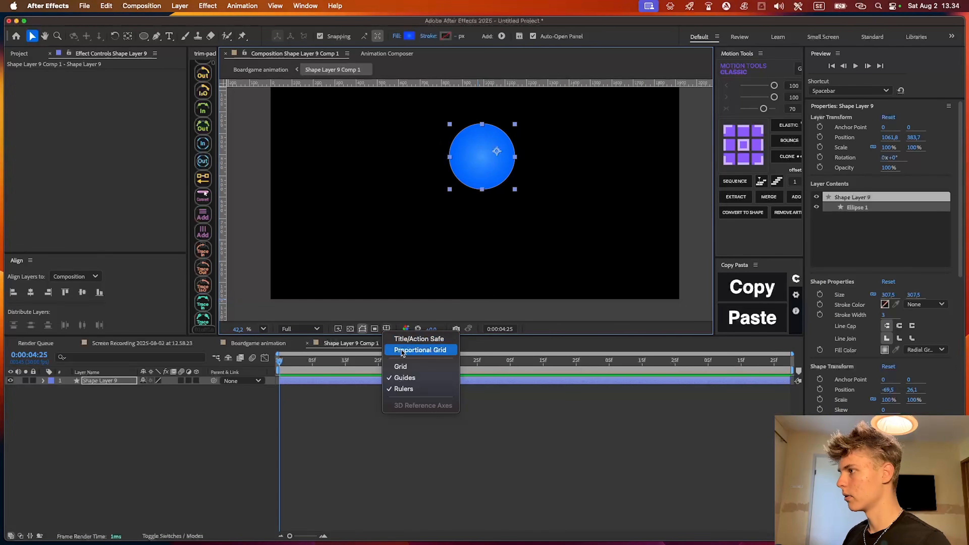
click(400, 367)
drag(496, 172, 496, 157)
click(480, 474)
Draw a closed blue trapezoid below the circle with the Pen tool, its base wider than its top
key(g)
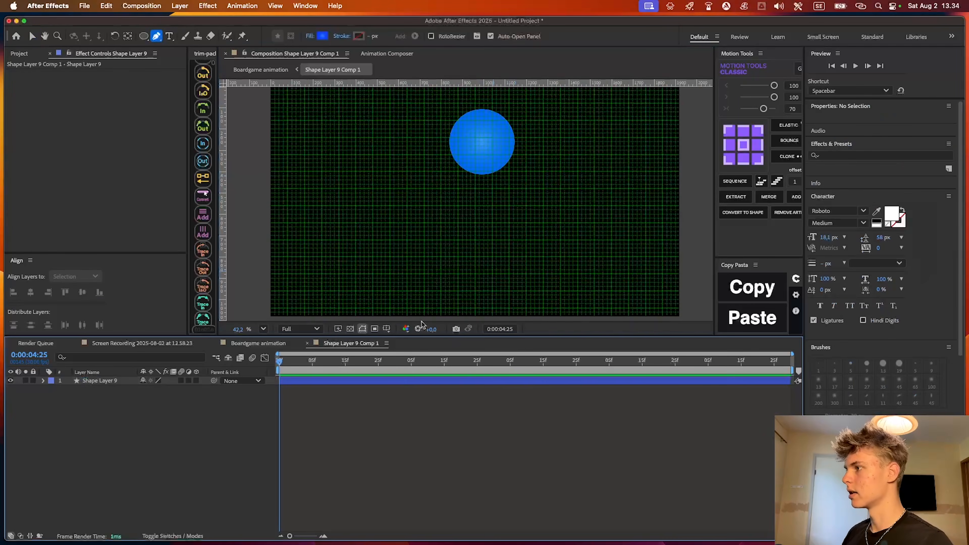
scroll(469, 196, up, 4)
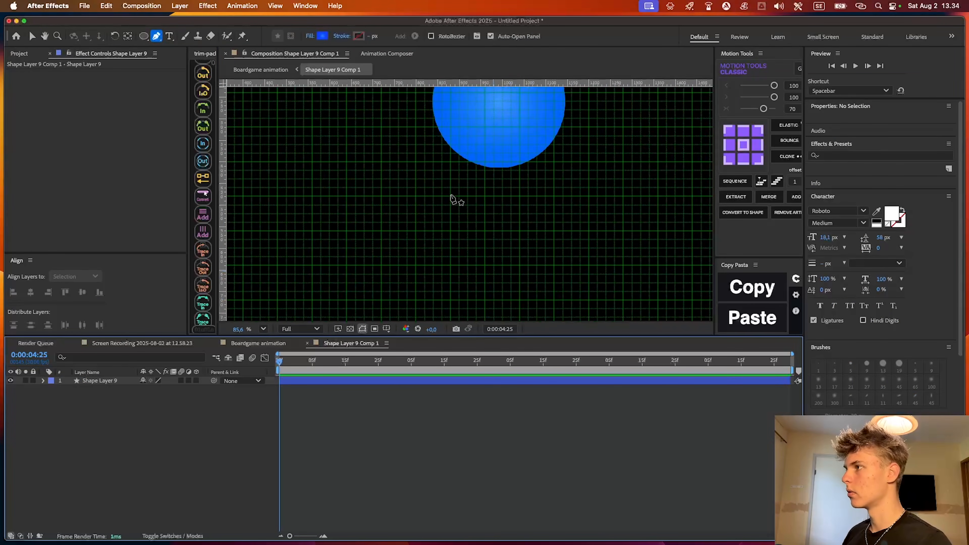
click(450, 195)
click(556, 196)
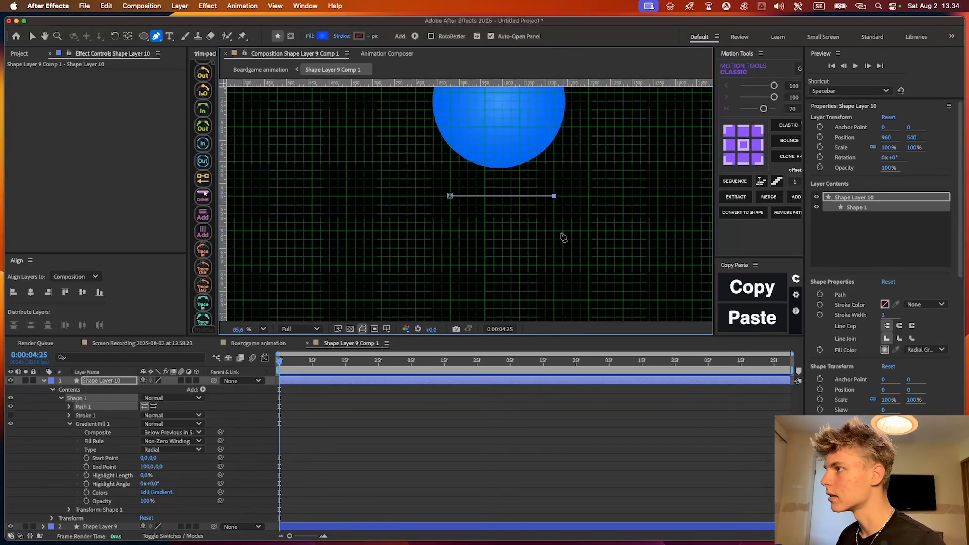
scroll(553, 218, down, 3)
shift+click(570, 263)
key(super+z)
click(568, 262)
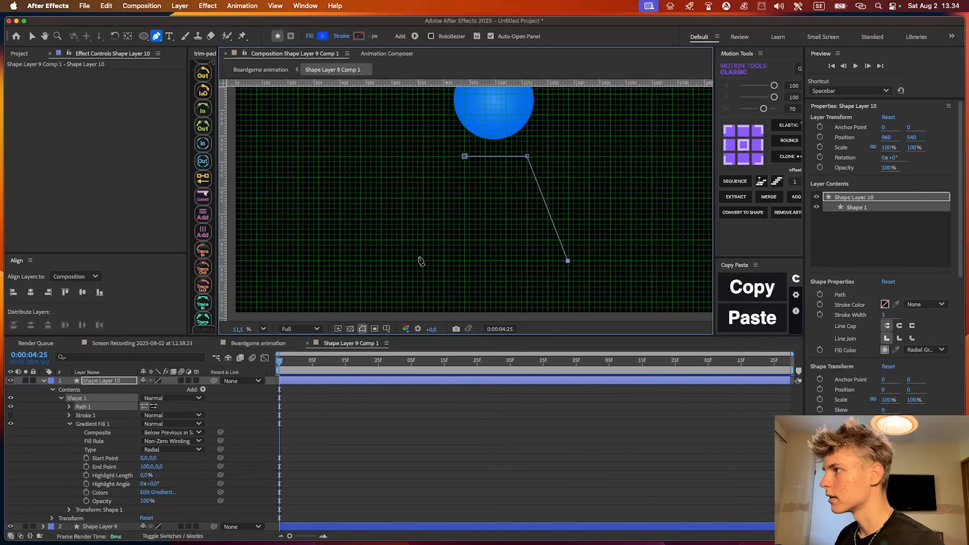
click(423, 261)
click(465, 157)
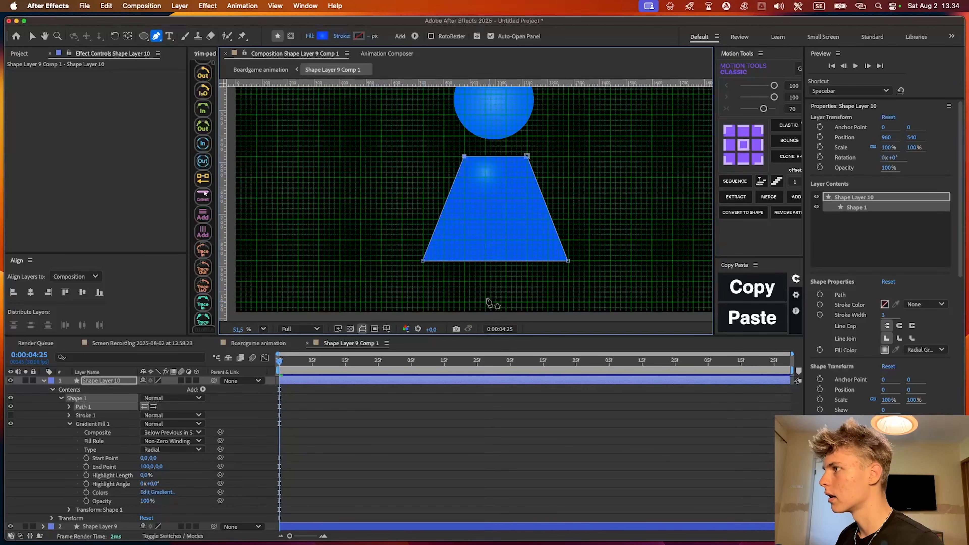
Narrow the trapezoid's base by moving both bottom corner points inward along the grid
scroll(461, 264, up, 2)
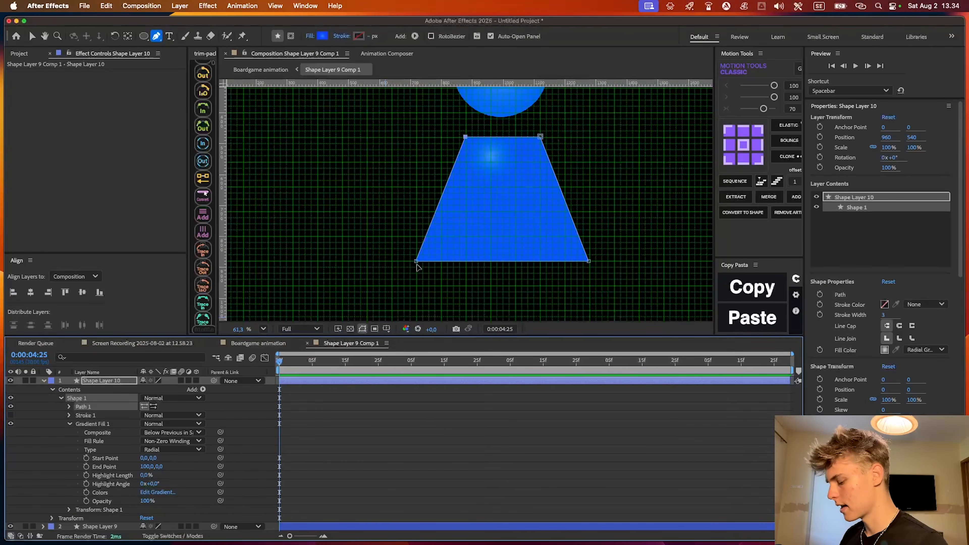
key(v)
drag(416, 262, 441, 261)
drag(589, 262, 562, 262)
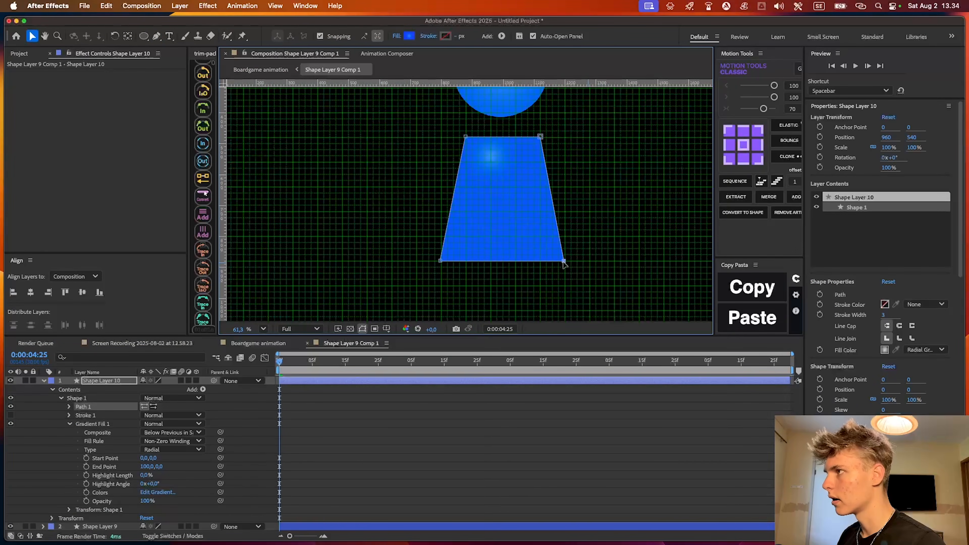
Centre the circle and the trapezoid horizontally in the composition and move their anchor points to the shapes' centres
scroll(509, 187, down, 4)
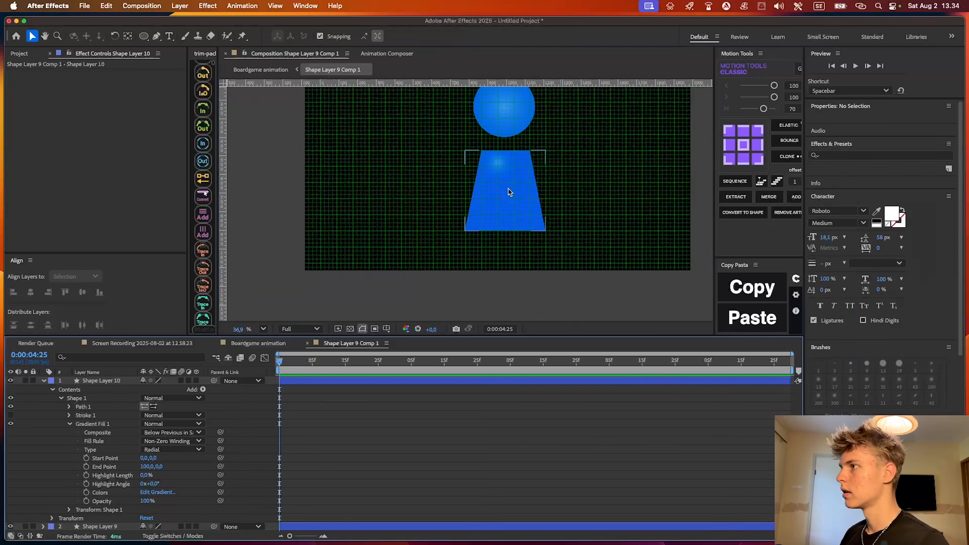
scroll(511, 190, up, 5)
scroll(520, 137, down, 2)
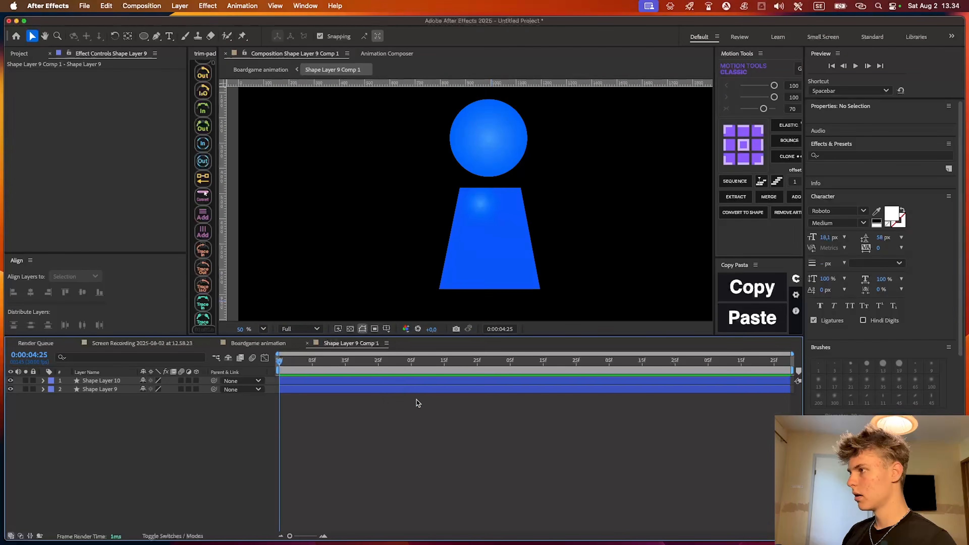
click(368, 389)
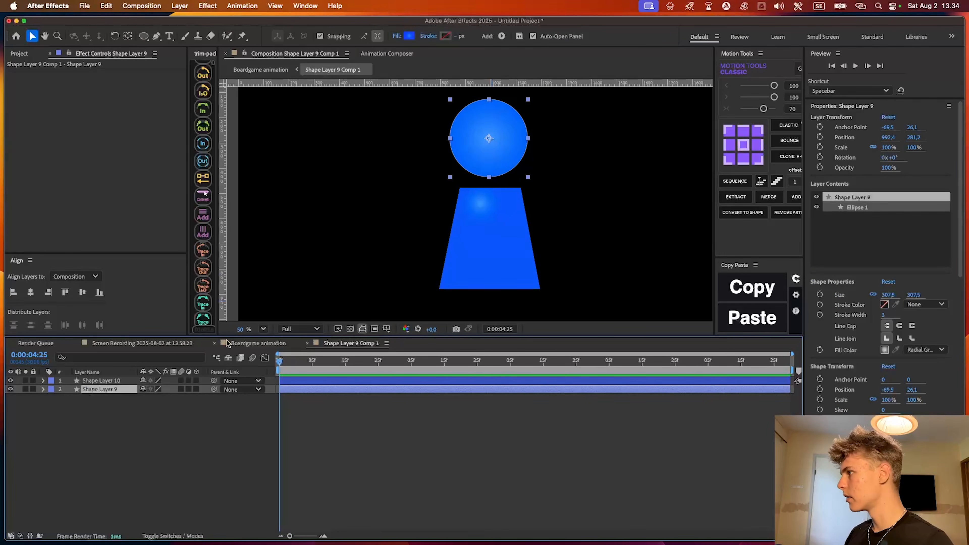
click(30, 292)
click(351, 381)
key(super+a)
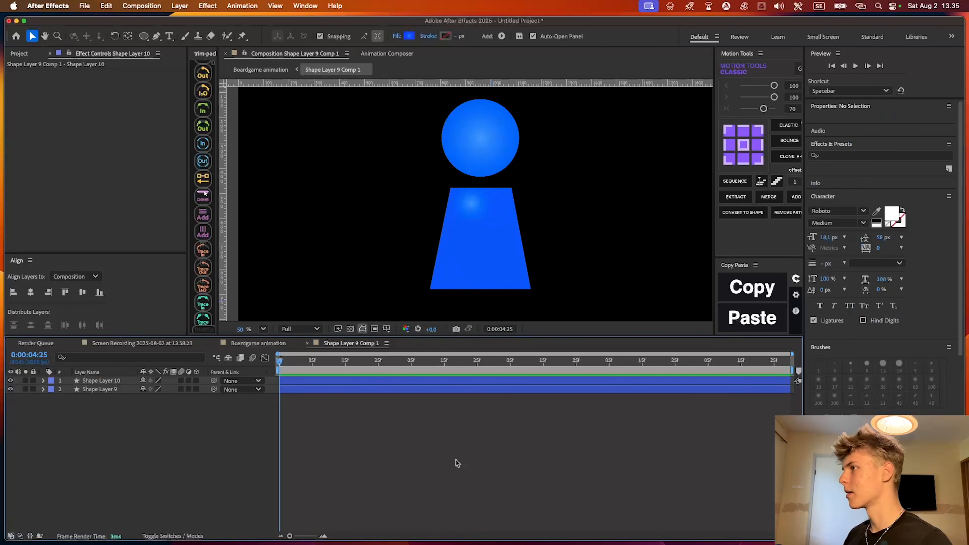
scroll(501, 188, down, 3)
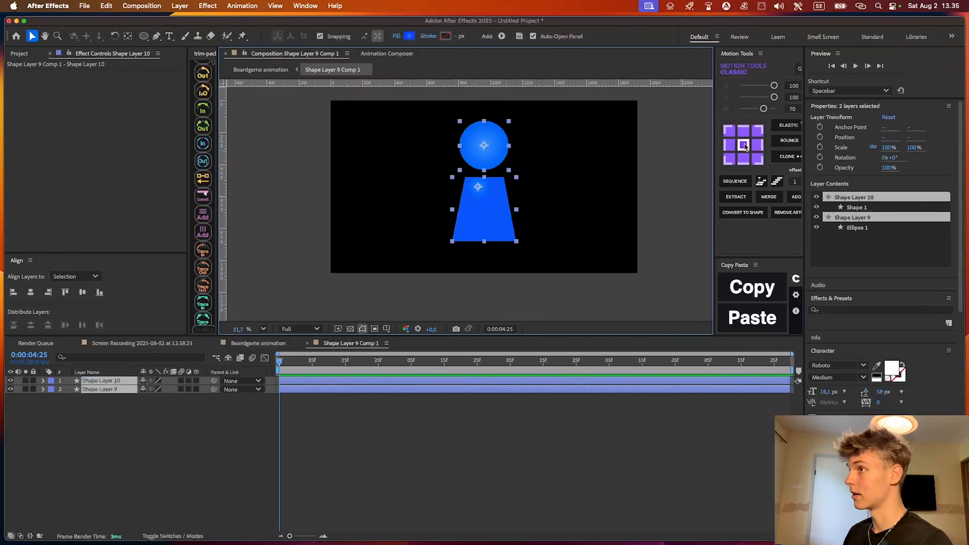
Rename the circle layer Head and the trapezoid layer Body
click(149, 389)
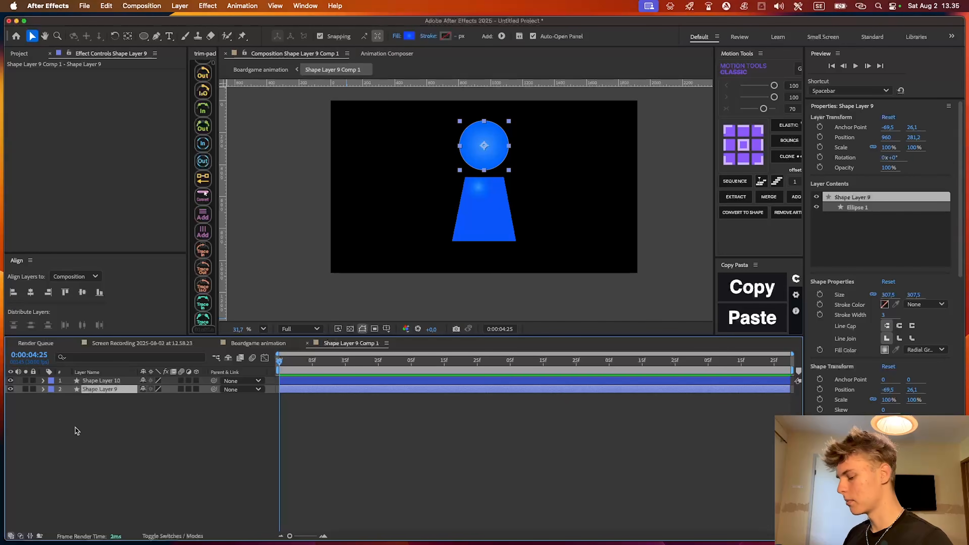
text(Head)
key(Return)
click(102, 380)
key(Return)
text(Bo)
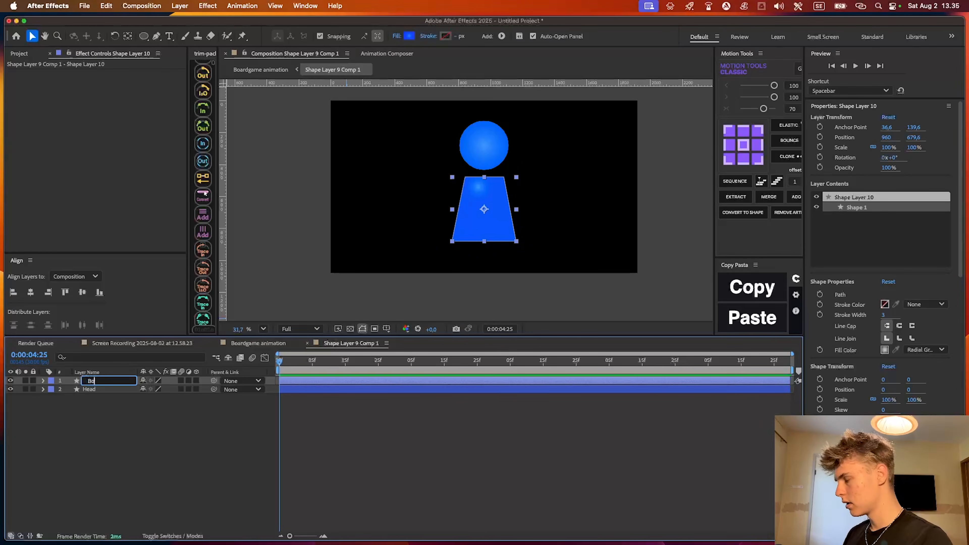
text(dy)
key(Return)
Pre-compose the Body layer and open the resulting composition
click(323, 375)
click(323, 380)
key(super+shift+c)
key(Return)
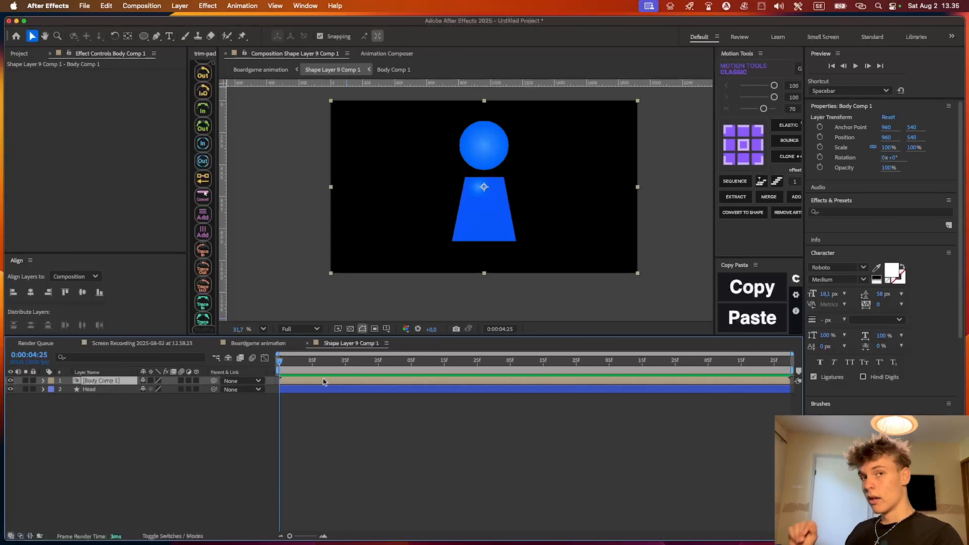
double_click(296, 378)
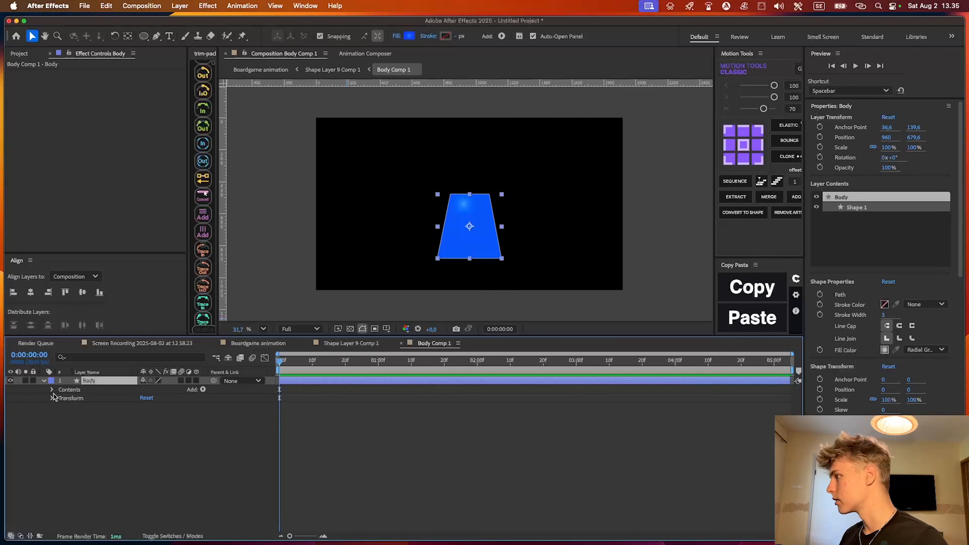
Make the Body layer 3D and change the composition's renderer to Advanced 3D
click(196, 381)
click(52, 416)
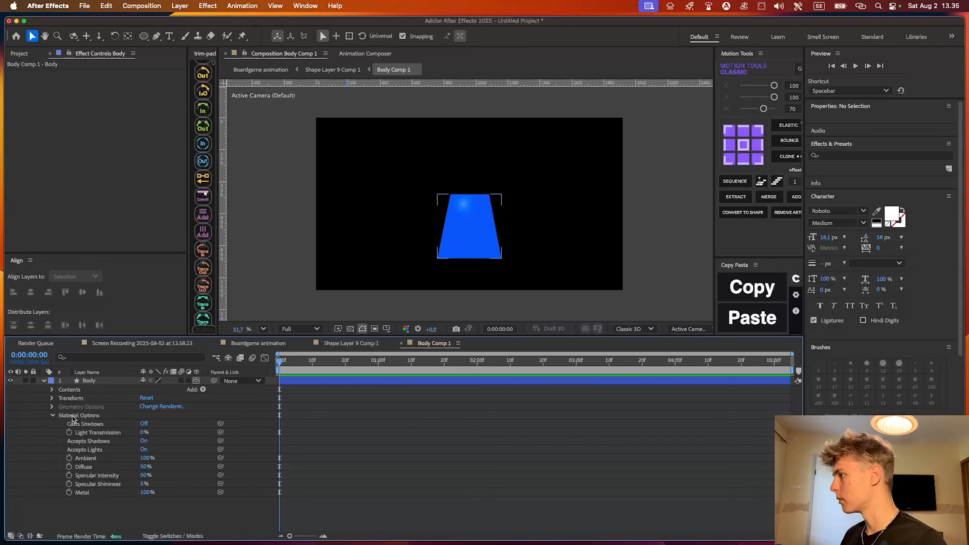
click(52, 415)
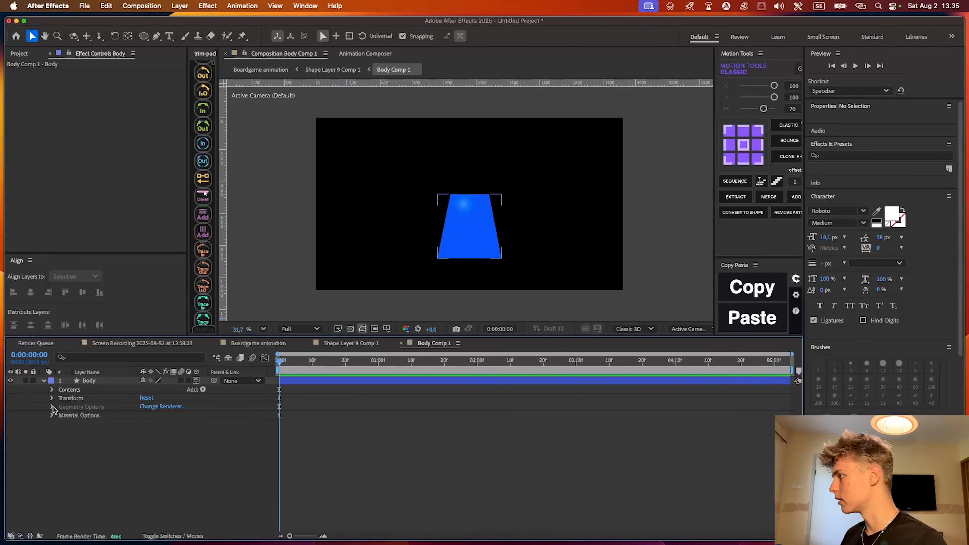
click(159, 406)
click(389, 236)
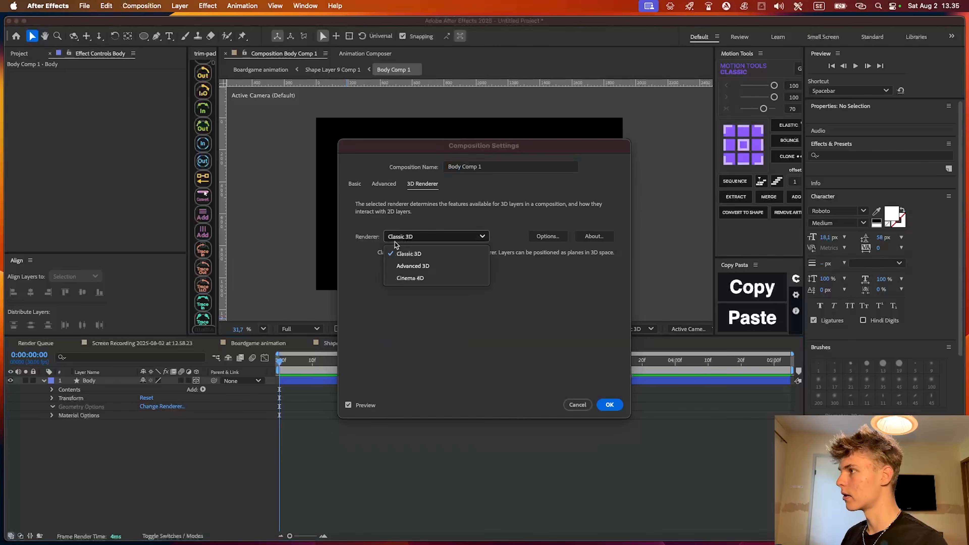
click(410, 266)
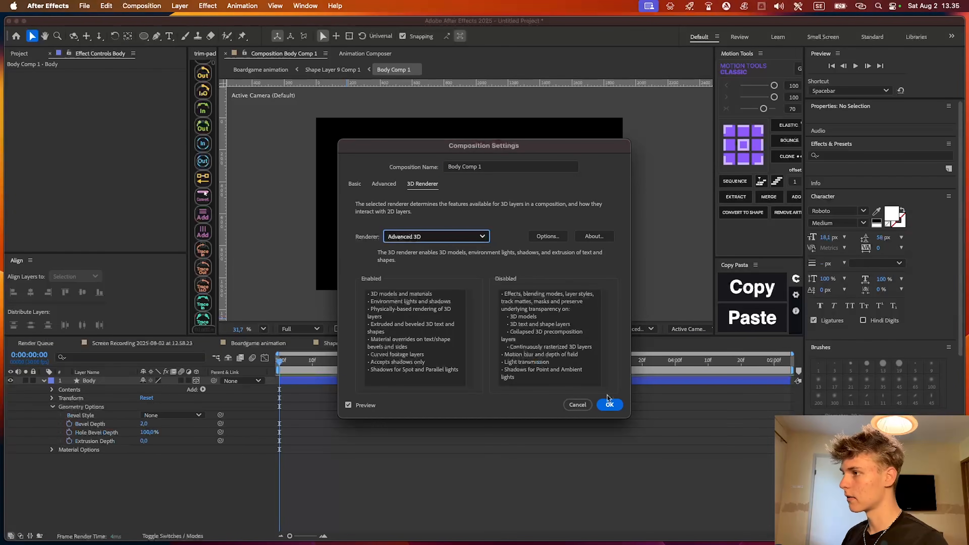
click(608, 404)
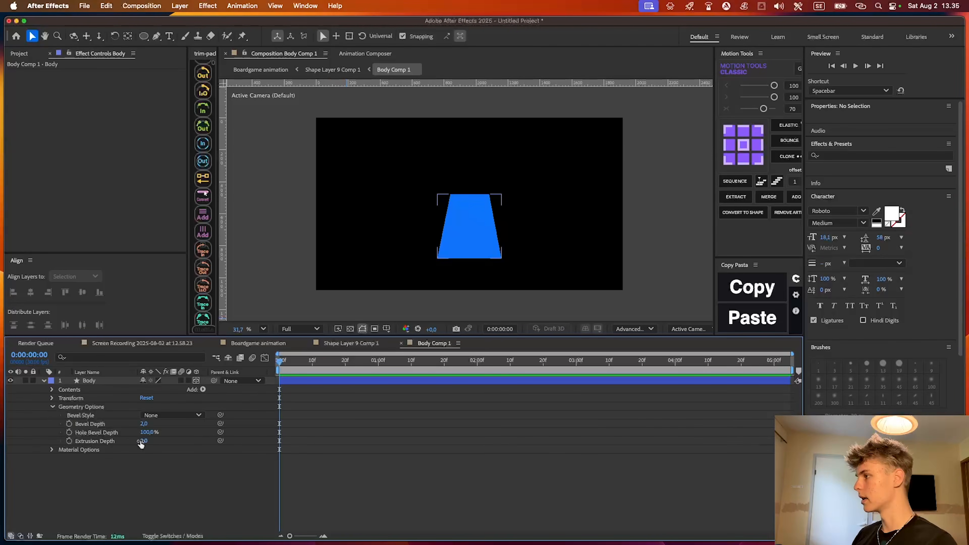
Turn the Body shape slightly about its vertical axis and set its extrusion depth to 173
scroll(420, 242, up, 5)
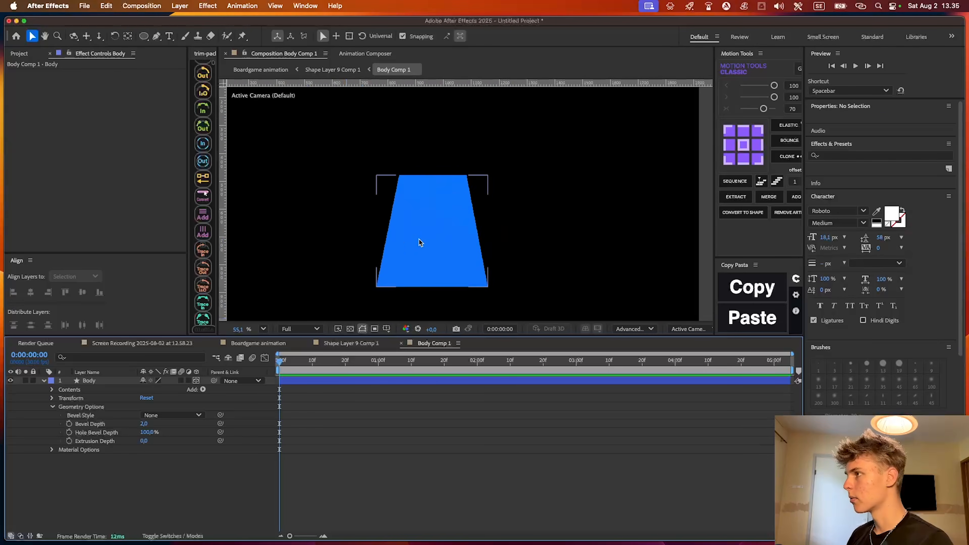
click(504, 252)
drag(529, 223, 511, 225)
drag(144, 441, 168, 439)
click(490, 454)
click(429, 431)
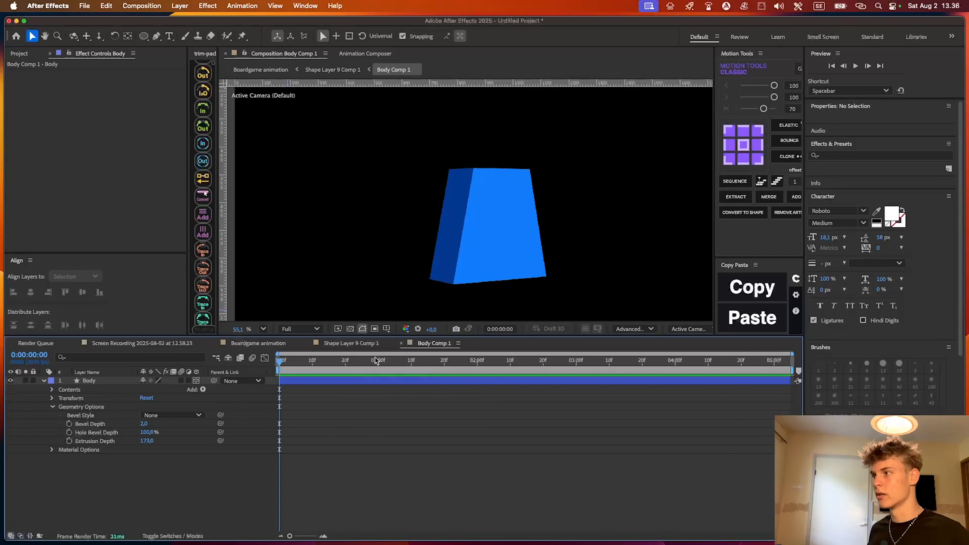
Return to Shape Layer 9 Comp 1 and try rotating the Body Comp 1 layer with the Rotation tool
click(363, 342)
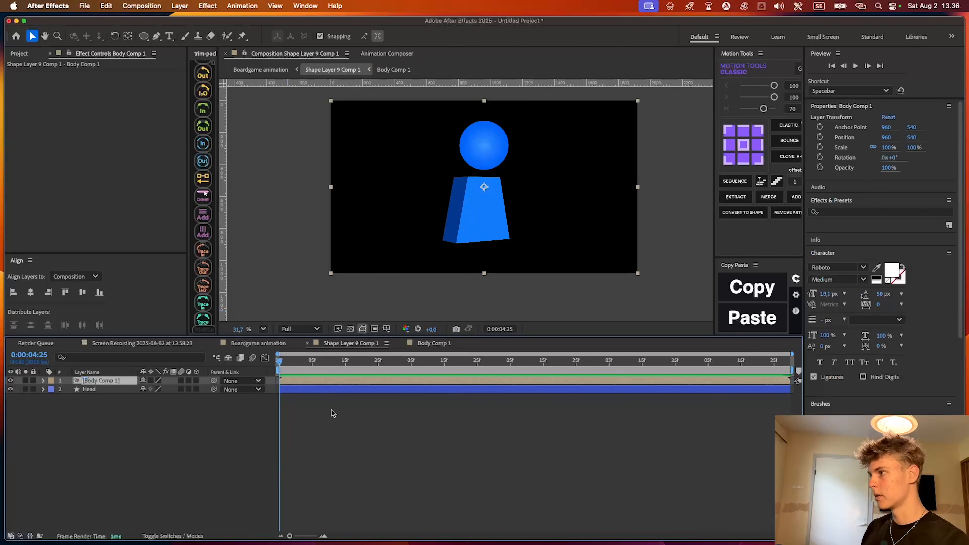
click(477, 201)
key(r)
key(w)
drag(482, 206, 499, 196)
key(super+z)
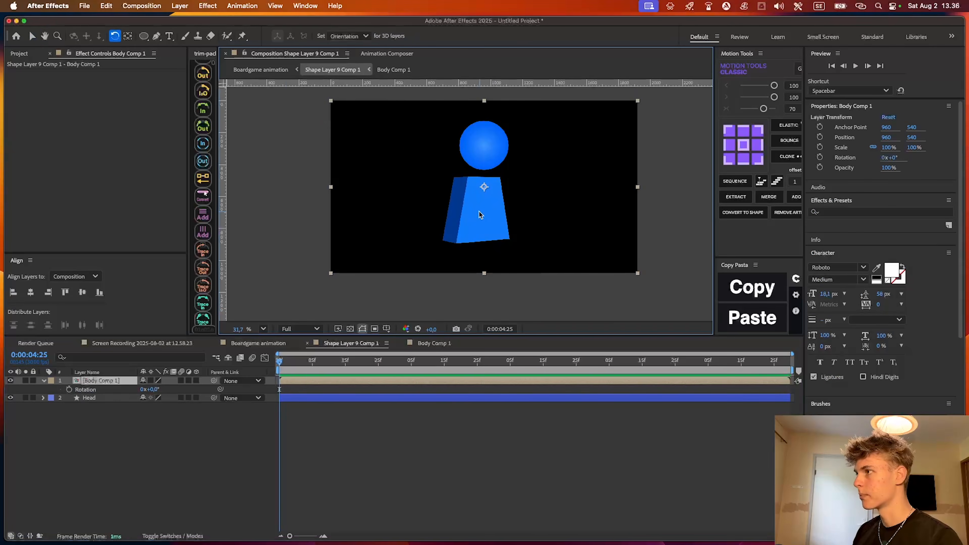
Make the Body Comp 1 layer 3D in Shape Layer 9 Comp 1 and test transforming it in the viewer
key(v)
click(196, 381)
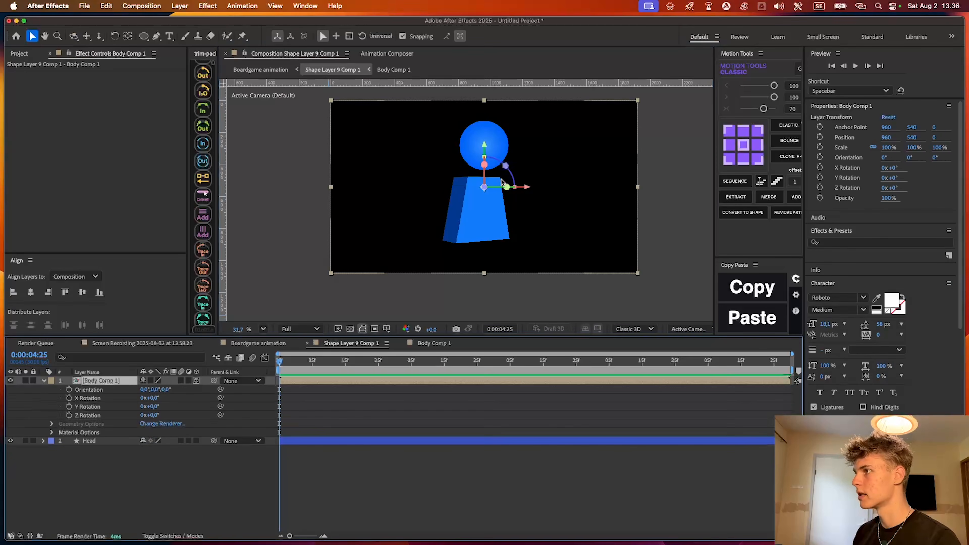
drag(502, 182, 531, 187)
key(super+z)
click(355, 395)
click(345, 381)
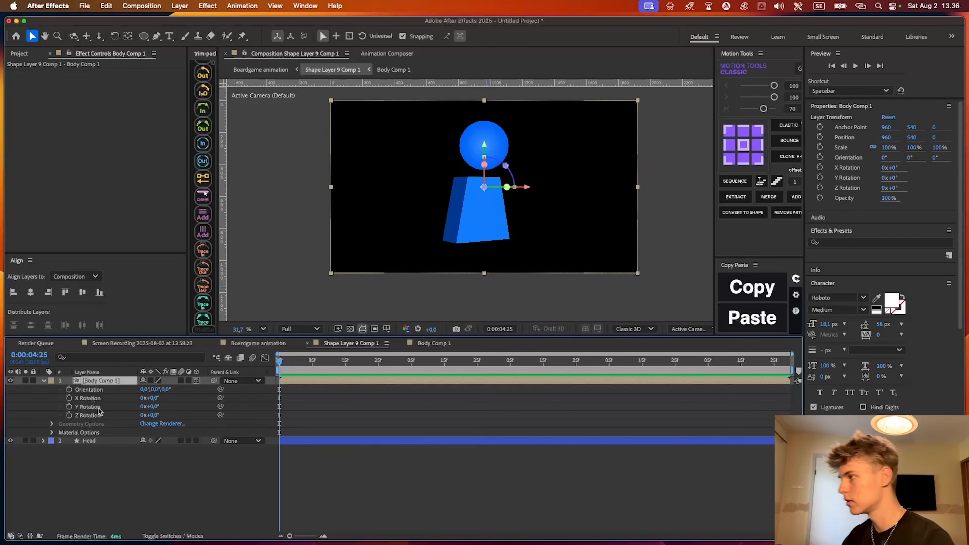
scroll(472, 214, up, 2)
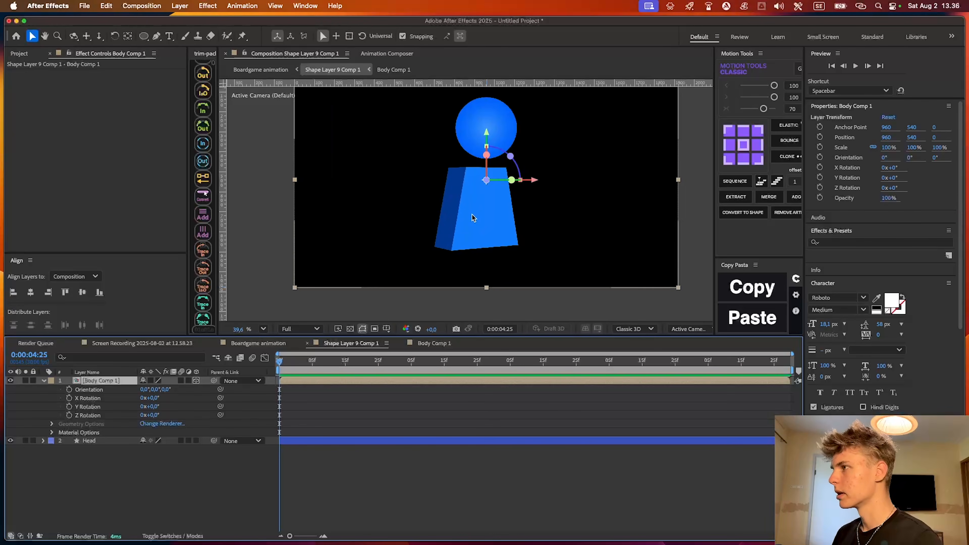
Add an Inner Glow layer style to Body Comp 1 and change its glow color to blue
click(338, 386)
right_click(145, 380)
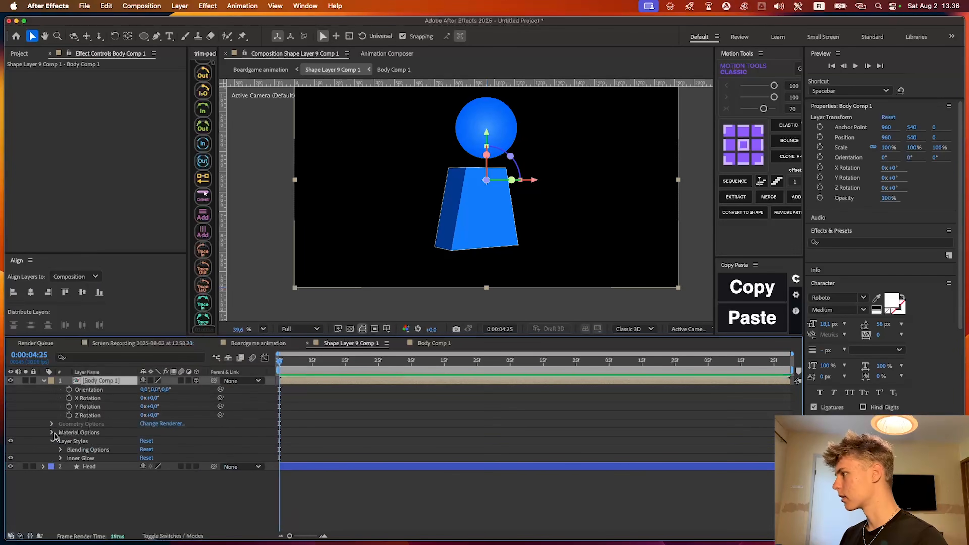
click(61, 459)
scroll(115, 485, down, 1)
click(146, 492)
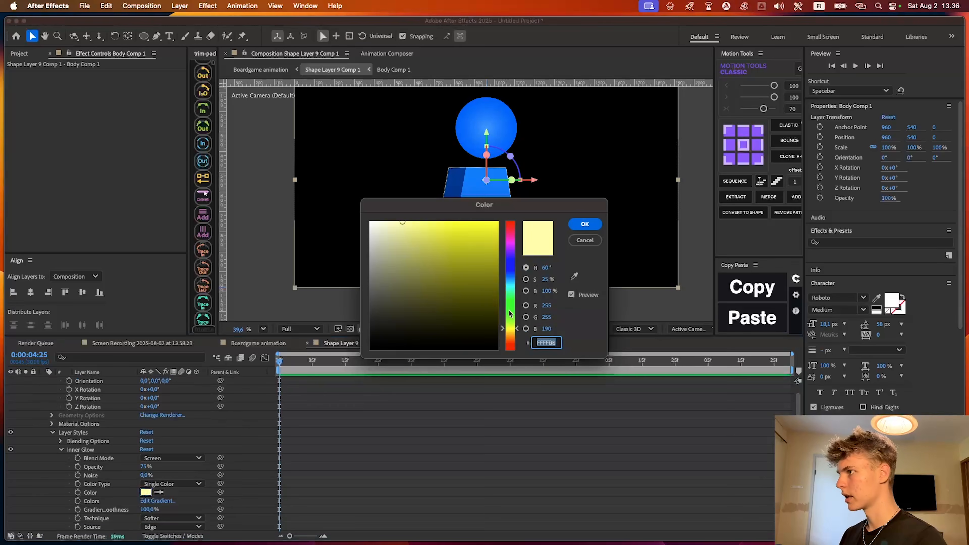
drag(511, 313, 511, 279)
click(485, 222)
click(584, 225)
Enlarge the Inner Glow size on Body Comp 1 so the glow spreads softly inward, and collapse the layer's properties
scroll(109, 494, down, 3)
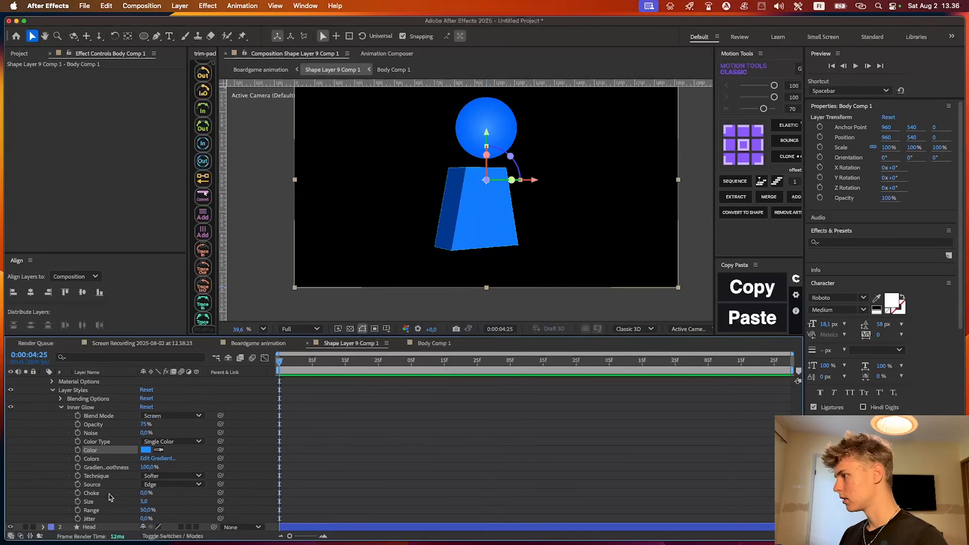
drag(144, 501, 169, 499)
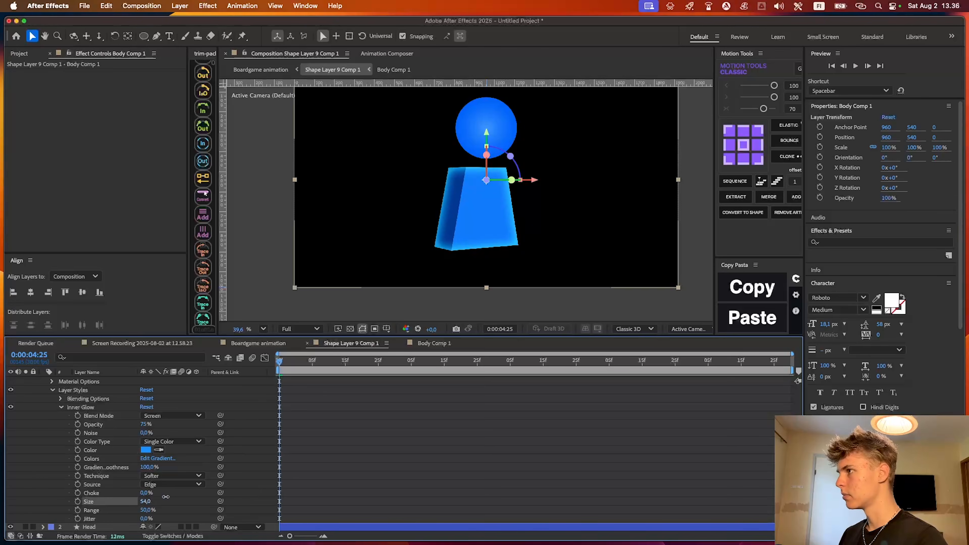
drag(166, 497, 159, 497)
scroll(468, 172, up, 2)
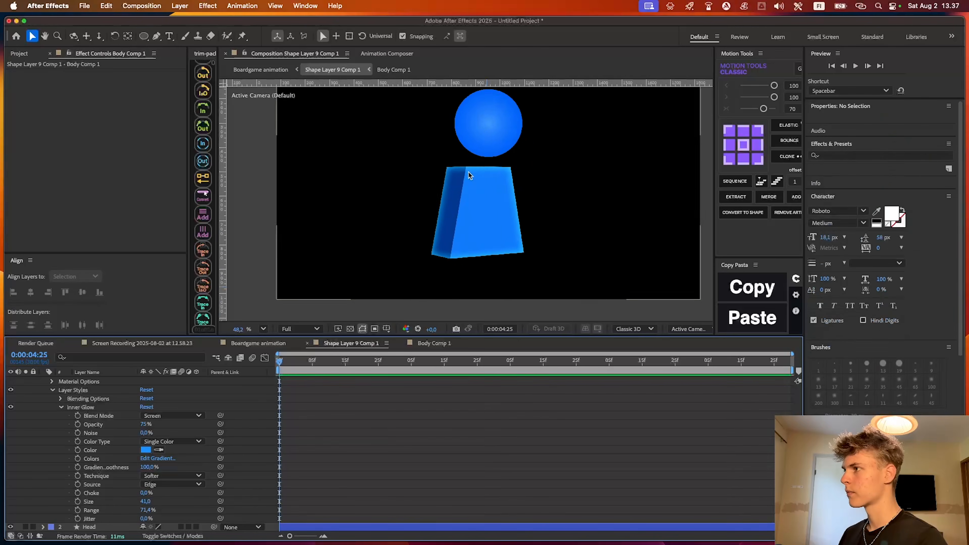
drag(469, 173, 462, 226)
scroll(494, 147, up, 3)
click(438, 467)
key(u)
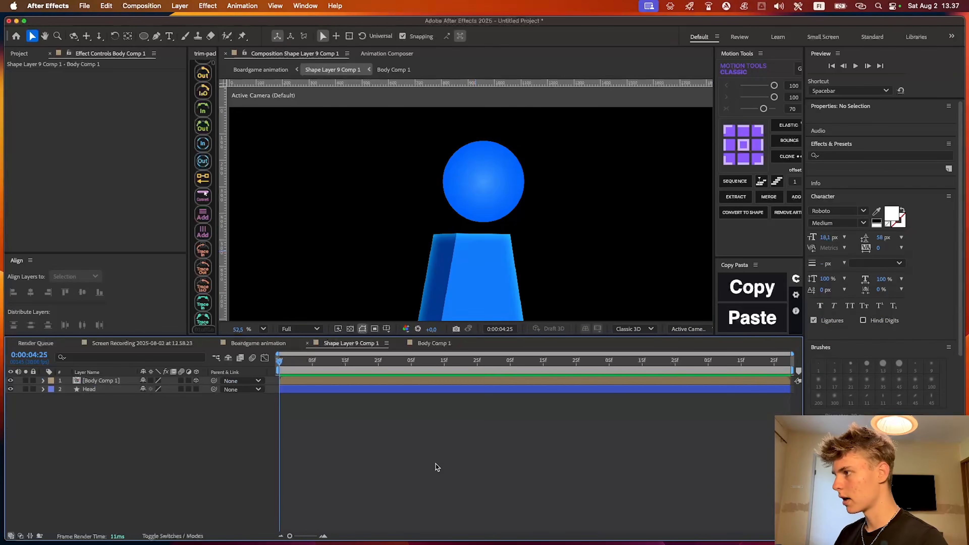
Make the Head layer 3D and move it sideways to X position 902
click(287, 381)
click(286, 389)
click(196, 389)
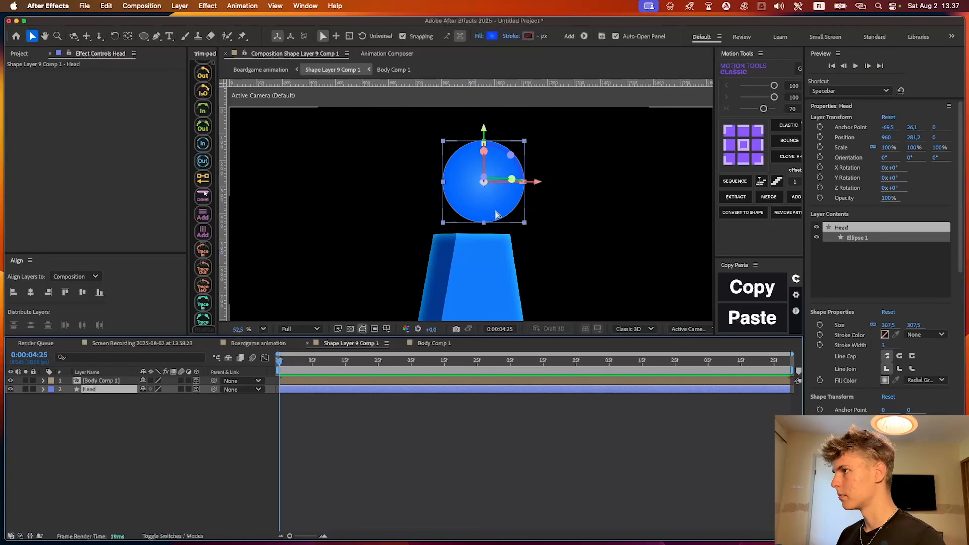
scroll(493, 191, up, 4)
drag(537, 177, 512, 177)
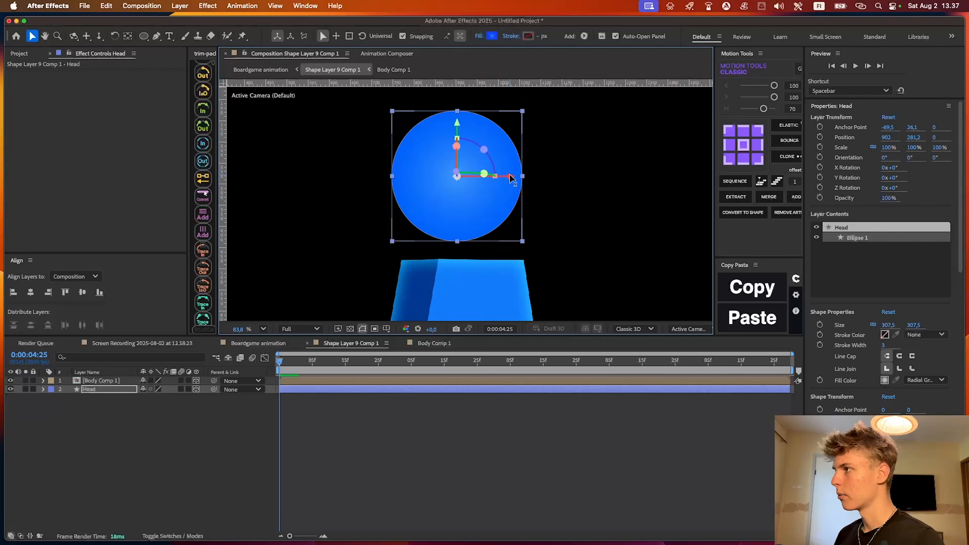
Nudge the Head layer slightly right so it lines up with the top of the body, and deselect it
scroll(496, 239, down, 2)
scroll(448, 235, down, 2)
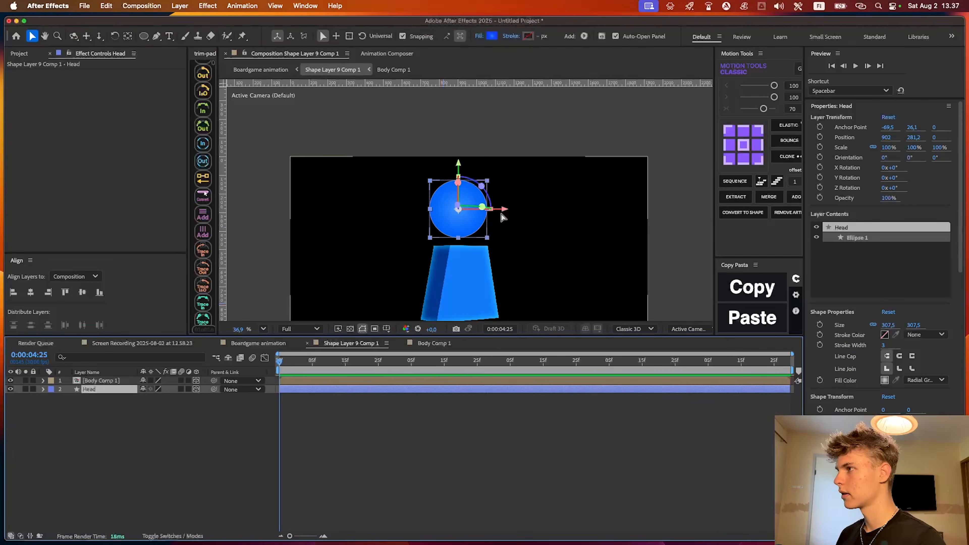
drag(505, 209, 506, 210)
click(530, 277)
drag(530, 276, 507, 210)
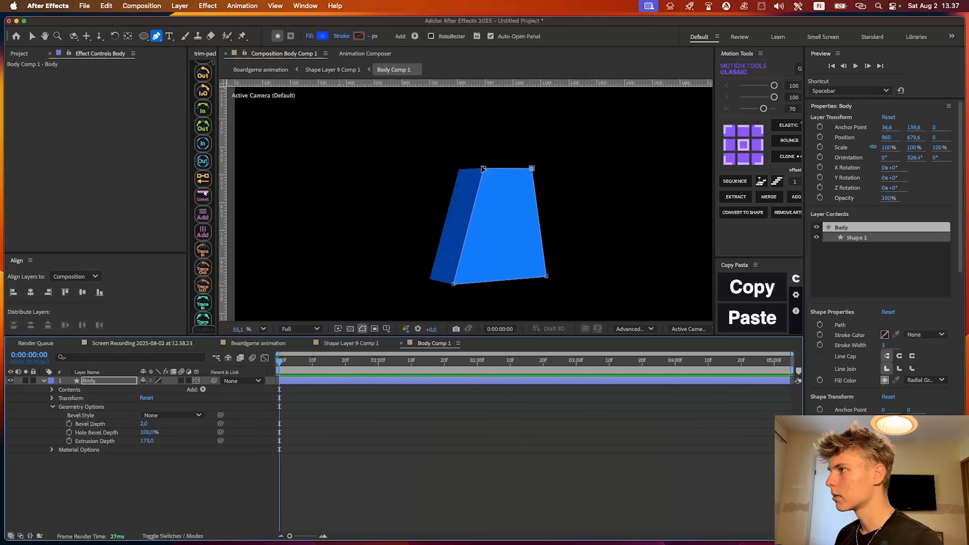
Narrow the top of the Body shape in Body Comp 1 with the Pen tool and return to Shape Layer 9 Comp 1
drag(481, 167, 472, 170)
drag(531, 169, 464, 171)
click(478, 459)
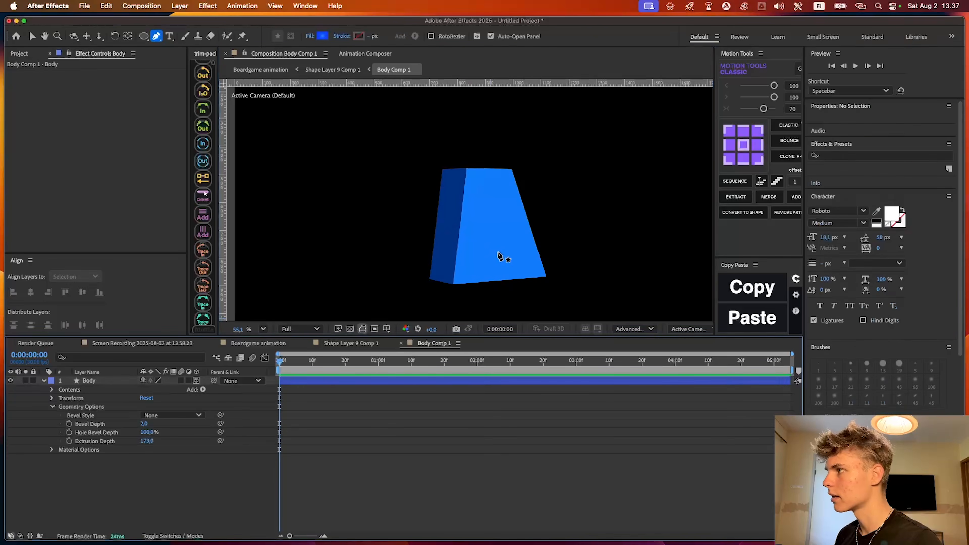
drag(501, 258, 460, 274)
click(354, 343)
click(424, 441)
key(v)
Move the Head layer left to X position 875.3, centered over the narrowed body
scroll(452, 170, up, 4)
drag(452, 169, 513, 193)
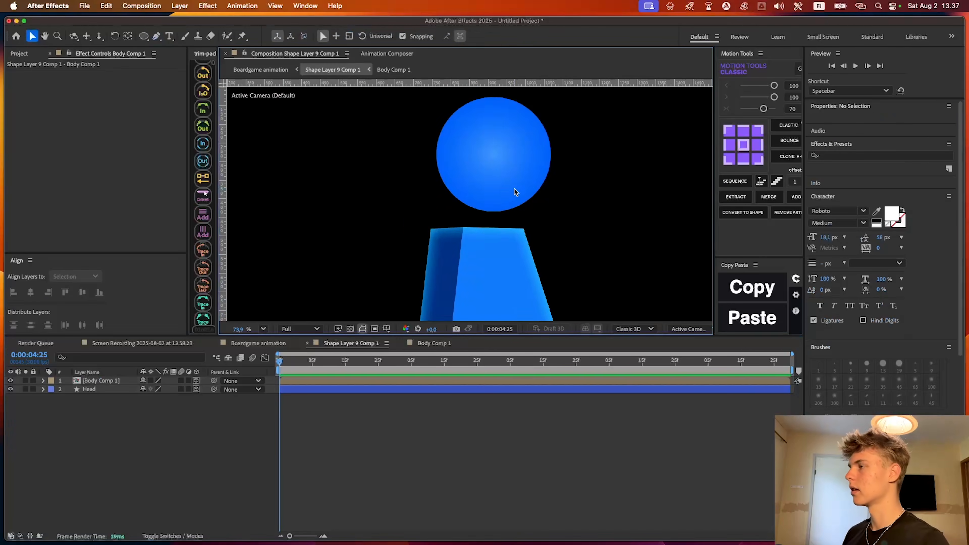
scroll(519, 282, down, 4)
drag(519, 282, 525, 232)
scroll(518, 167, up, 2)
drag(518, 164, 520, 147)
key(super+z)
click(454, 390)
click(513, 155)
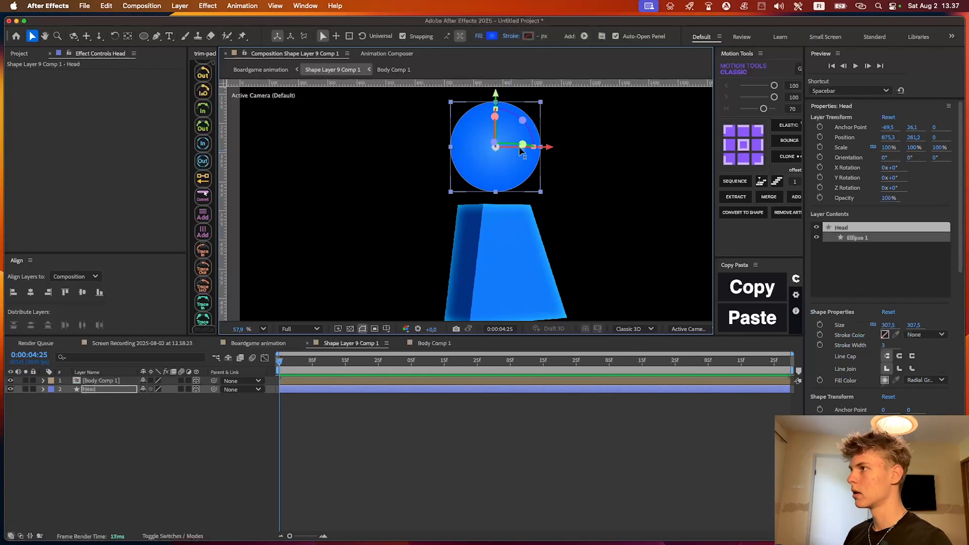
Add an Inner Glow layer style to the Head layer and change its glow color to blue
right_click(98, 397)
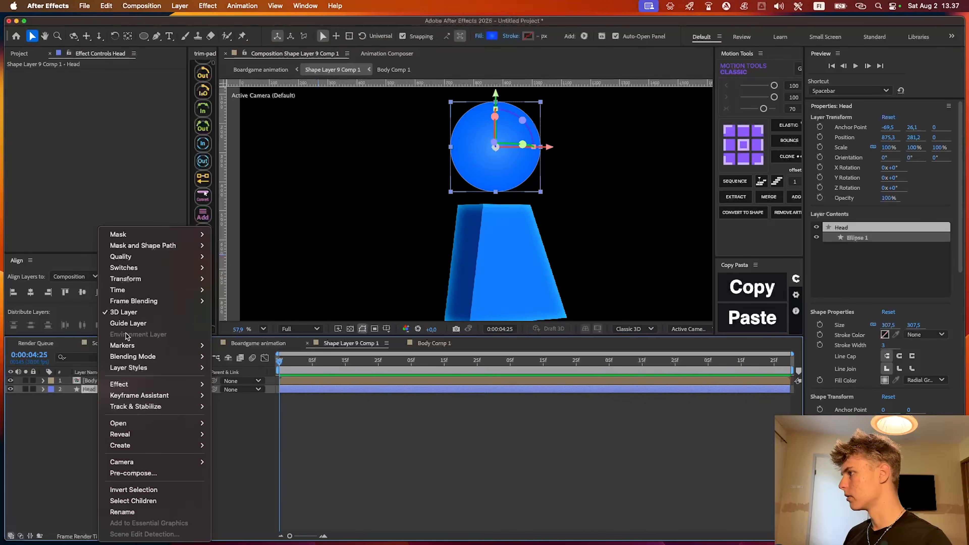
mouse_move(160, 367)
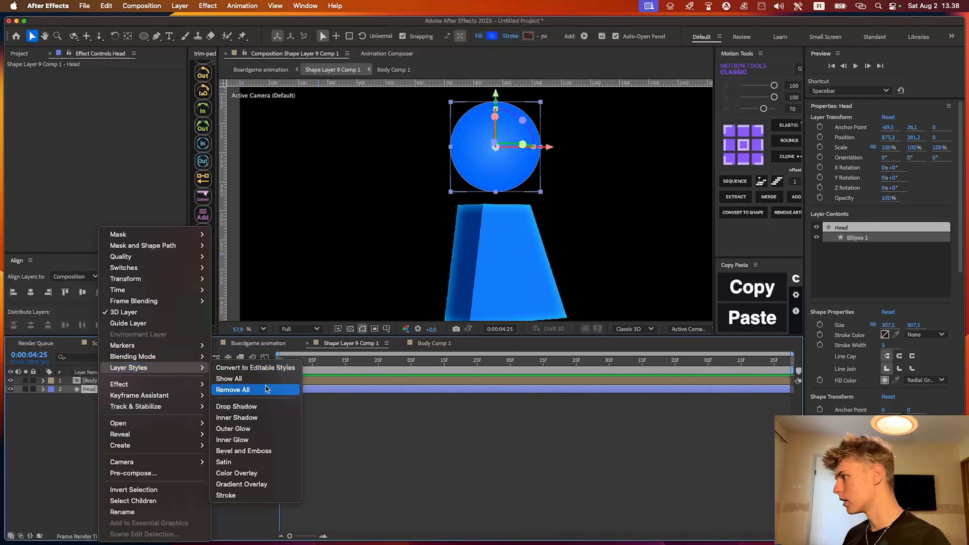
click(232, 440)
click(145, 492)
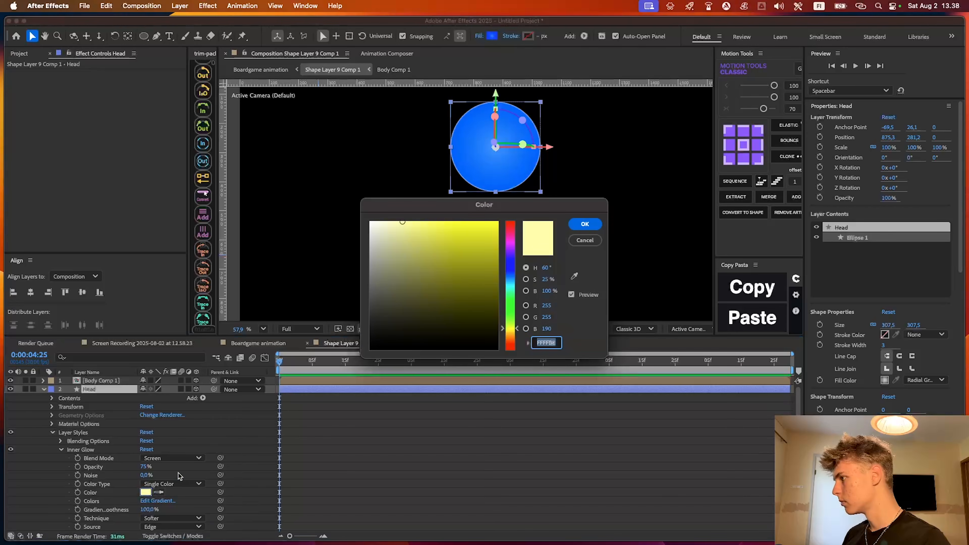
drag(516, 305, 516, 263)
click(585, 224)
Set the Head layer's Inner Glow size to 60
scroll(156, 509, down, 2)
text(60)
key(Return)
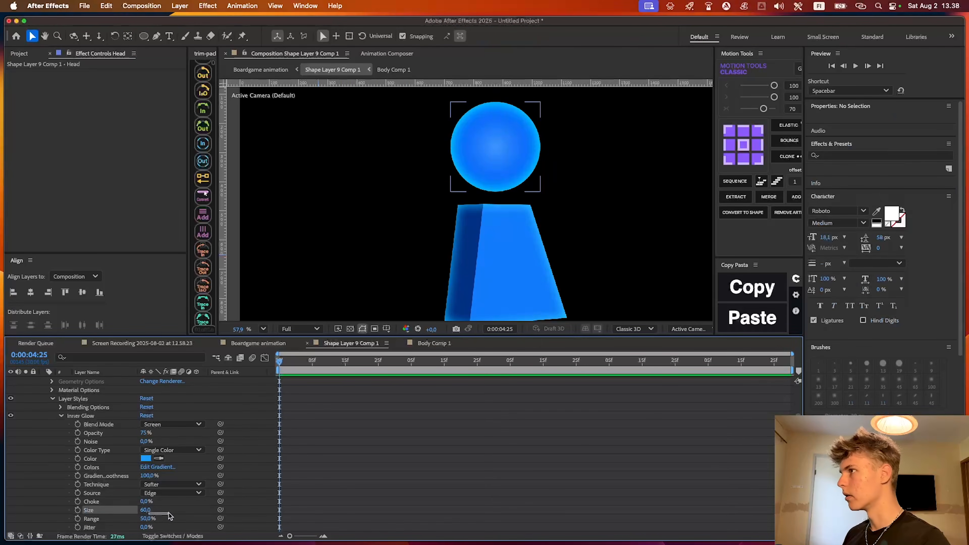
drag(461, 173, 461, 165)
In Boardgame animation, make Shape Layer 9 Comp 1 a 3D layer with an 85° X orientation and move it over the board
click(275, 343)
scroll(510, 245, down, 3)
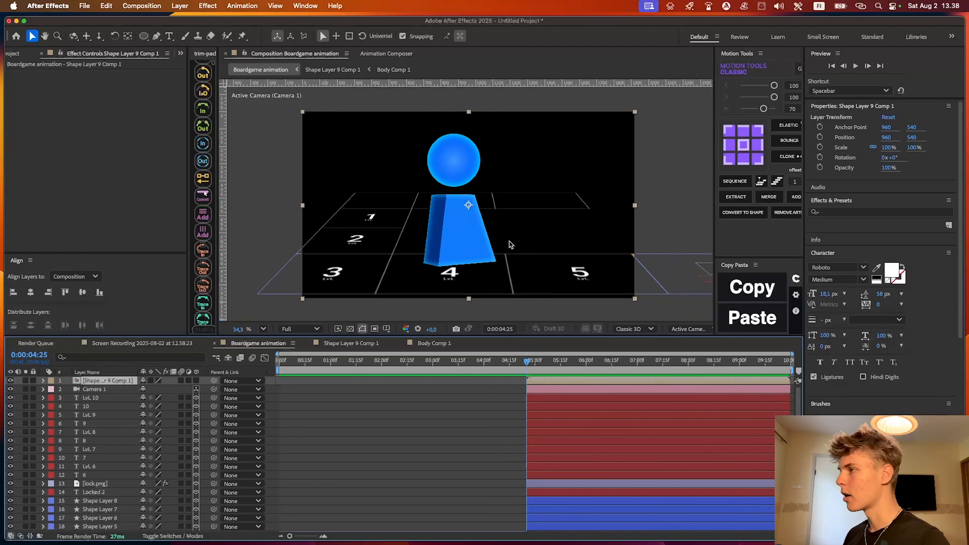
scroll(515, 237, up, 2)
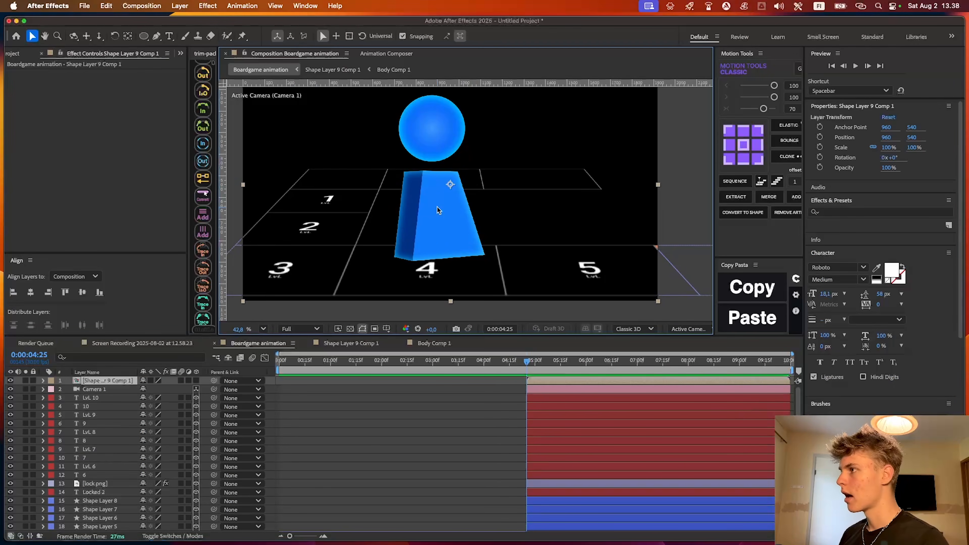
drag(440, 211, 437, 233)
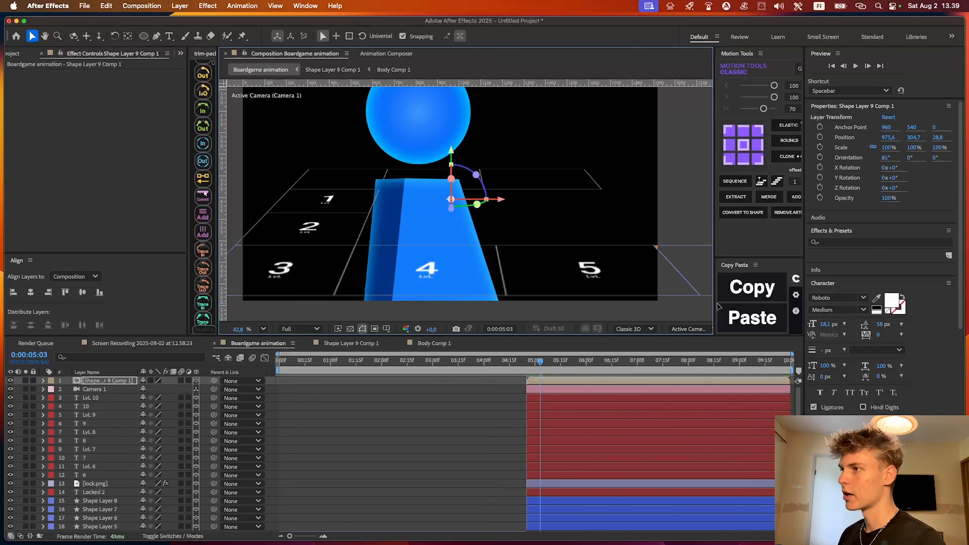
Widen the composition viewer and split it into two views, with the second one set to Custom View 1
drag(714, 305, 761, 305)
click(744, 329)
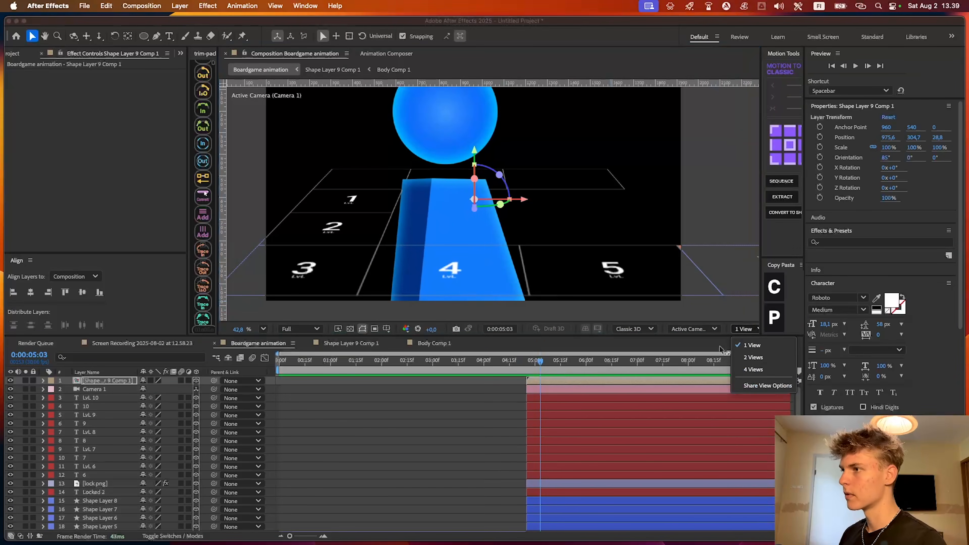
click(763, 357)
click(711, 329)
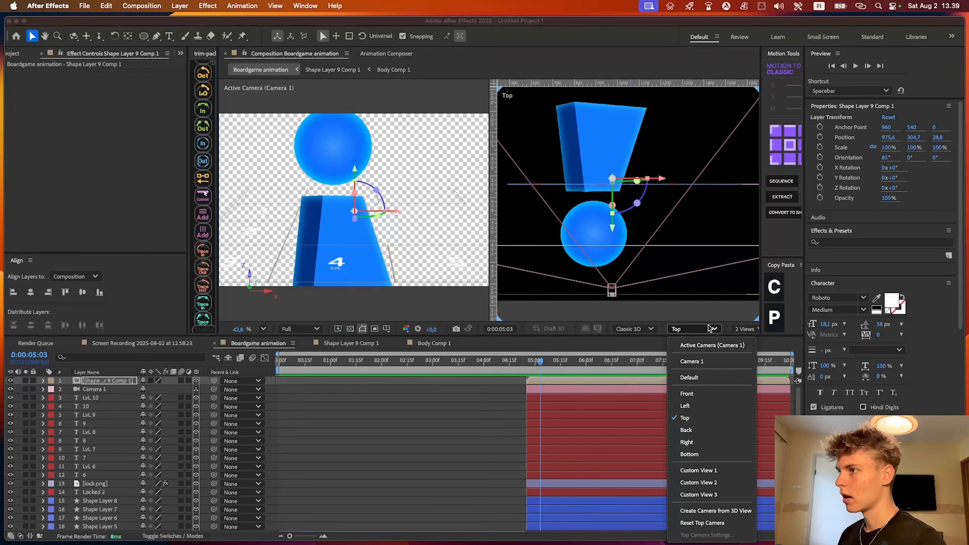
click(702, 470)
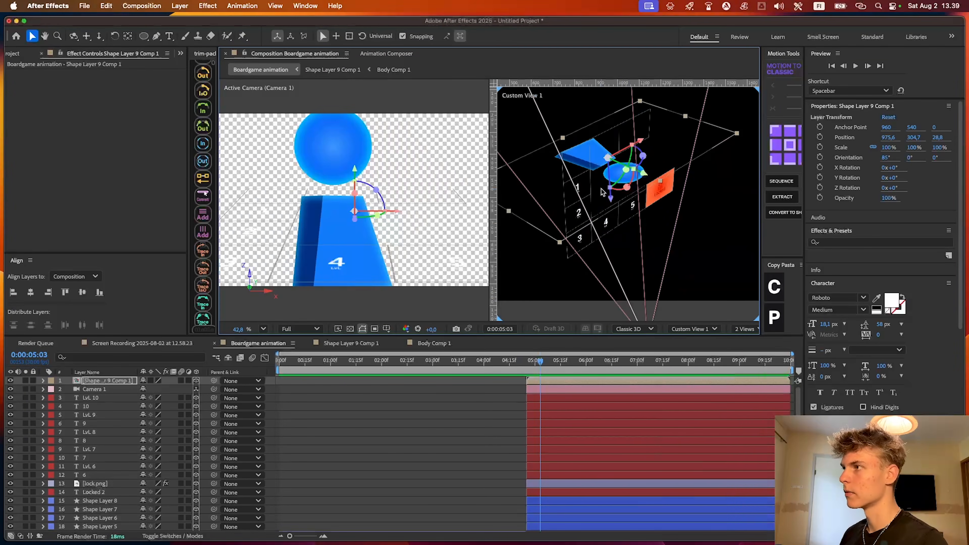
Move Shape Layer 9 Comp 1 to about 1215, 359, 24 using the custom view, and return to a single view
scroll(611, 176, up, 5)
drag(615, 179, 645, 145)
scroll(596, 168, up, 1)
click(746, 329)
click(750, 346)
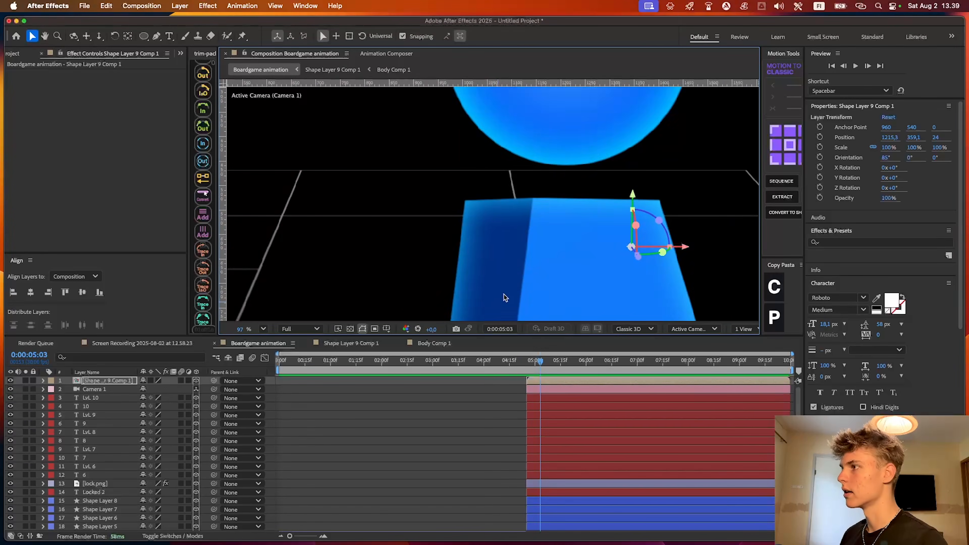
Scale Shape Layer 9 Comp 1 to 53% and track Camera 1 sideways to X position 1122.5
scroll(502, 180, down, 5)
key(s)
drag(157, 389, 121, 389)
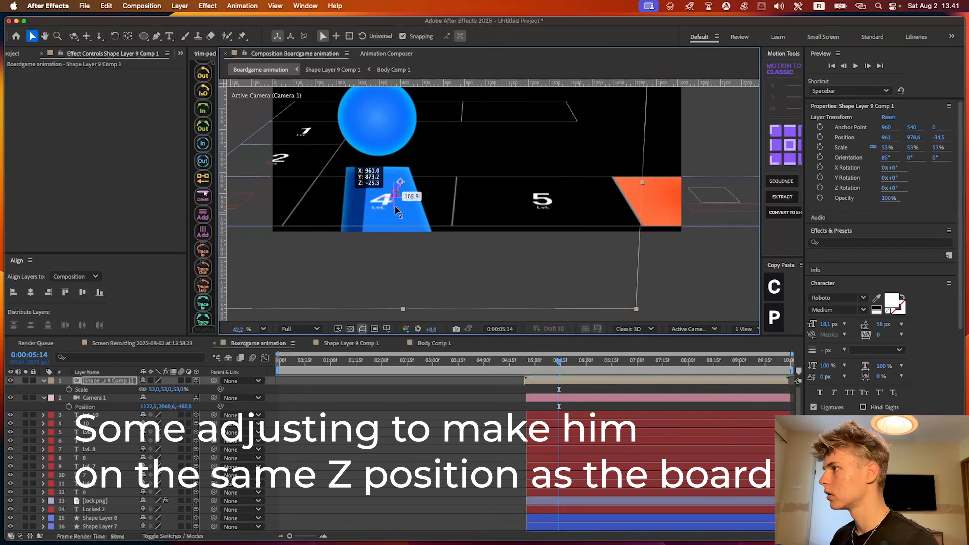
drag(395, 206, 567, 246)
scroll(617, 207, up, 3)
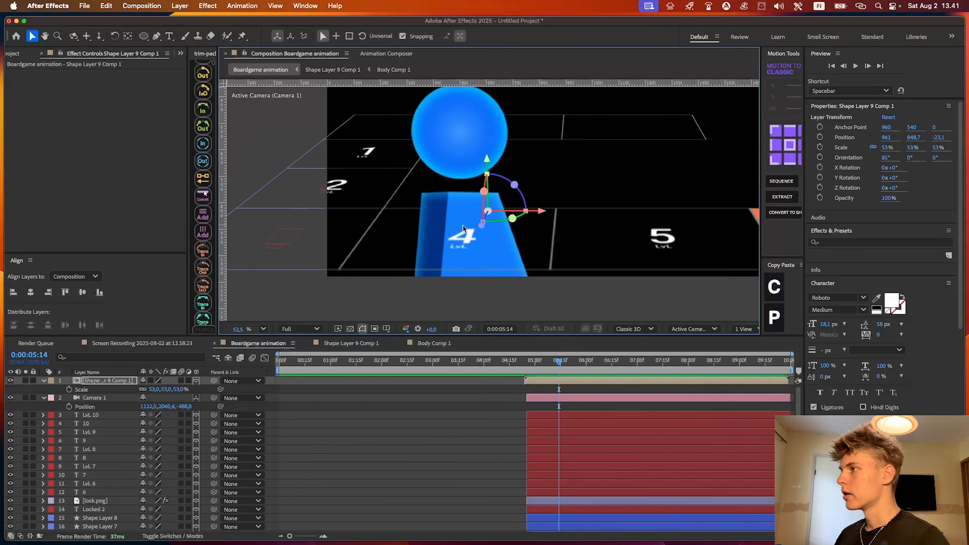
Move the blue piece to about 961, 949.9, -168.2 near the Lvl 4 square and scale it down to 31.3%
mouse_move(477, 226)
mouse_down()
mouse_move(463, 248)
mouse_move(472, 228)
mouse_move(466, 247)
mouse_move(471, 237)
mouse_up()
drag(478, 238, 394, 172)
drag(162, 392, 153, 391)
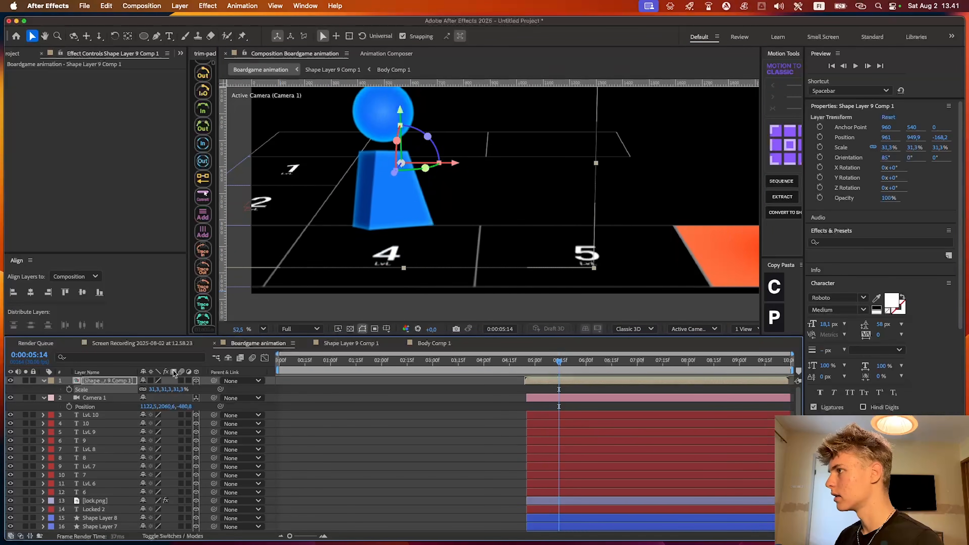
Scale the blue piece to 27% and place it standing on the Lvl 4 square
drag(466, 153, 547, 150)
drag(482, 109, 478, 152)
drag(175, 390, 165, 390)
drag(484, 150, 398, 152)
Try tracking Camera 1 sideways to X position 931.2 so the piece sits near the center of the frame
click(95, 398)
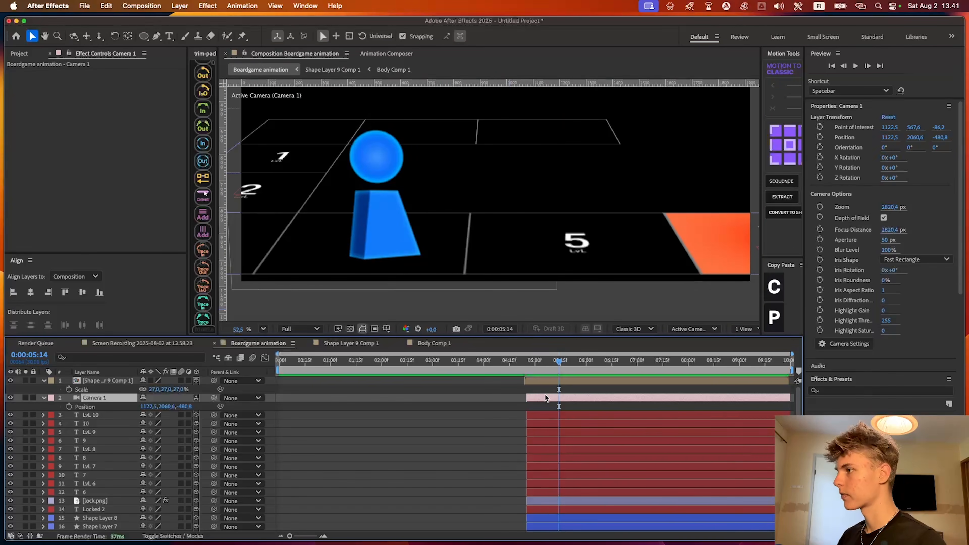
click(86, 36)
drag(517, 219, 644, 219)
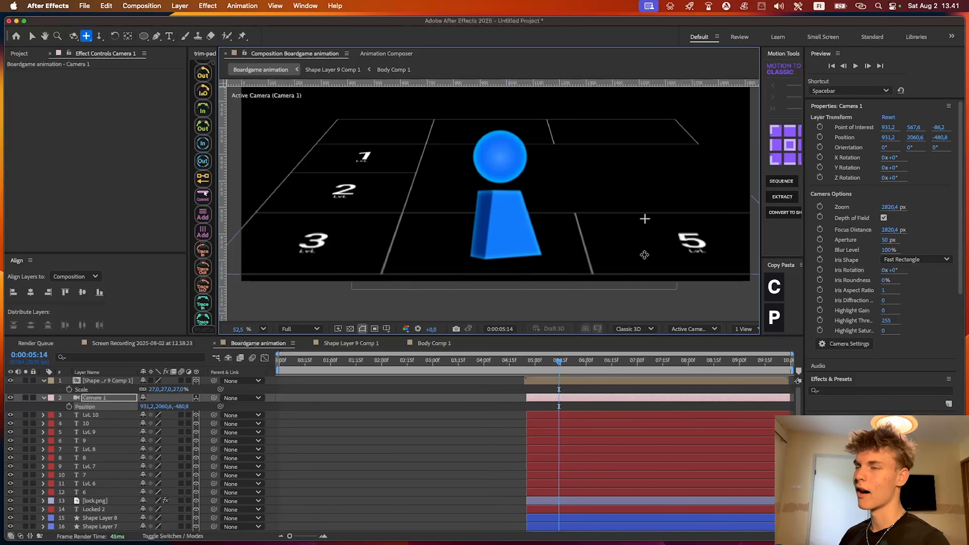
key(super+z)
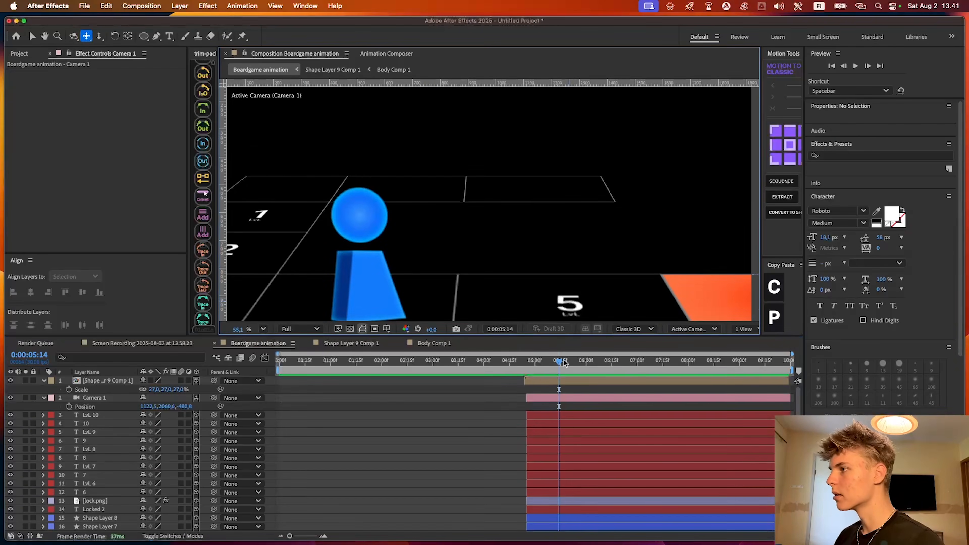
At 0:00:04:25, move the blue piece to about 885, 953.8, -123.6 and tilt it to a 346° Z orientation
drag(560, 361, 538, 362)
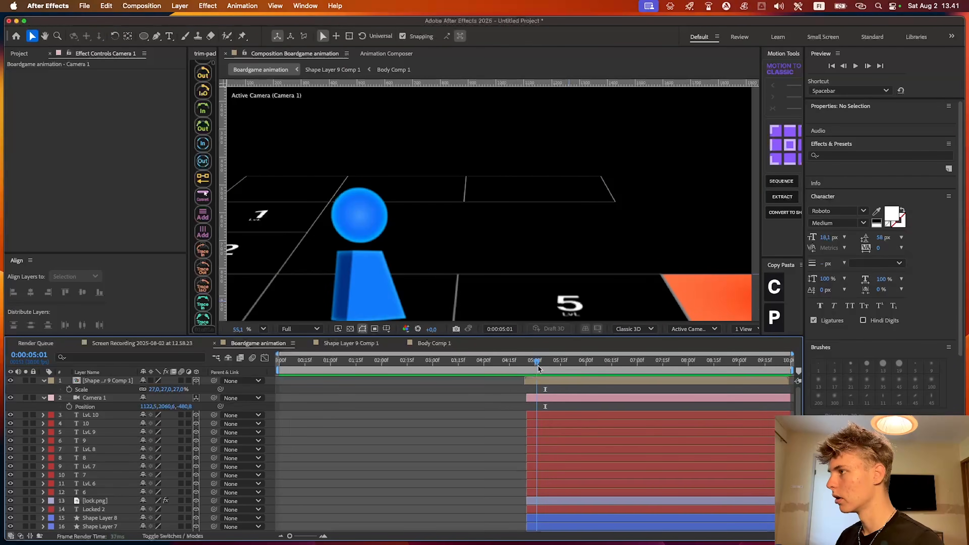
click(557, 362)
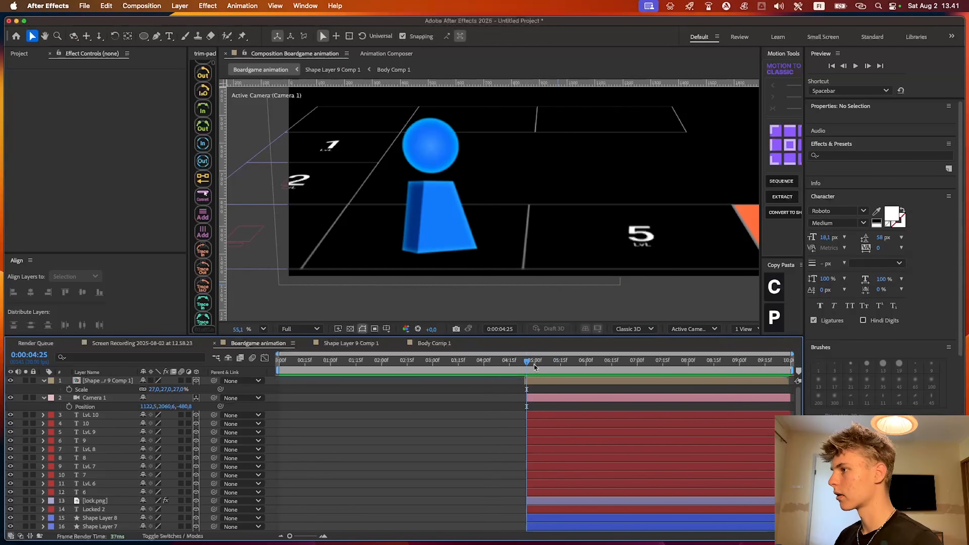
click(541, 381)
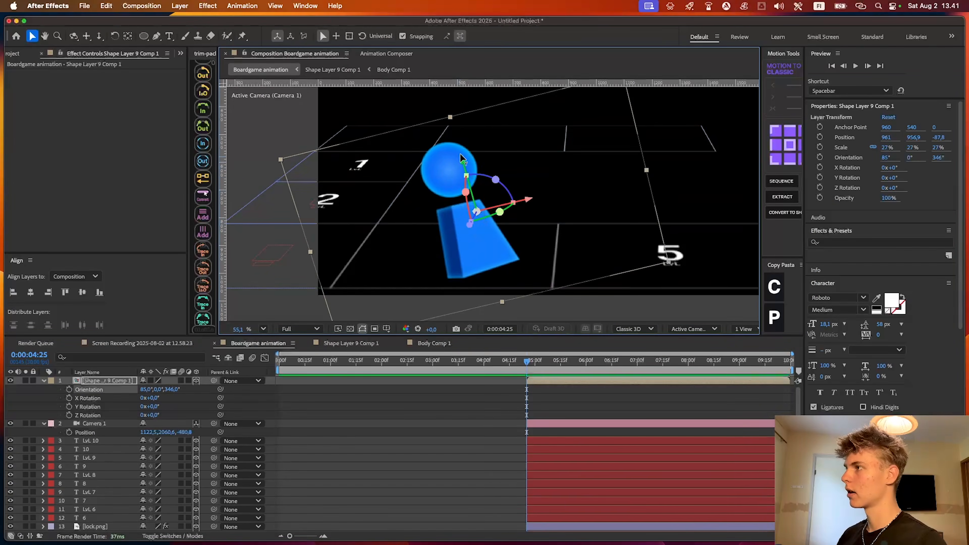
drag(463, 158, 454, 123)
drag(516, 165, 584, 177)
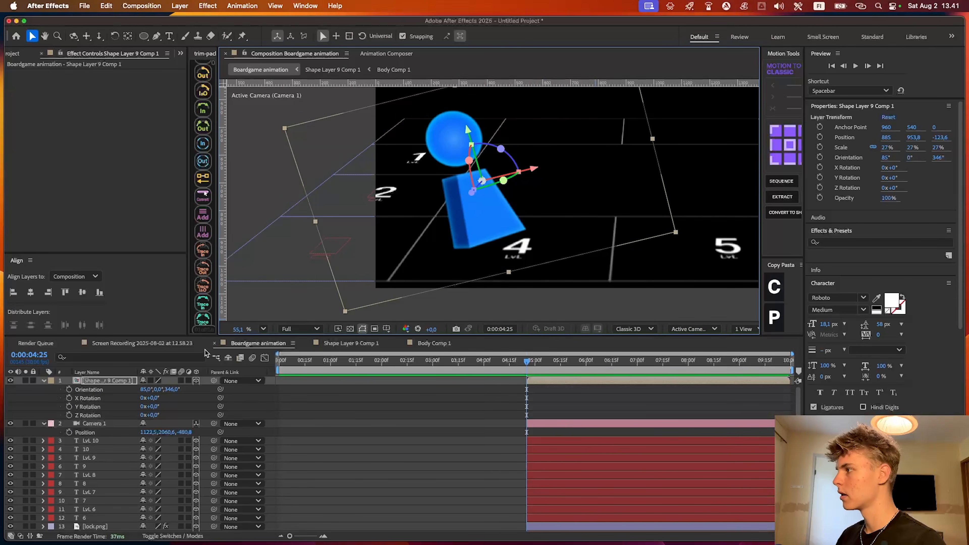
Track Camera 1 sideways to X position 923 so the Lvl 3, 4 and 5 squares are framed
click(551, 424)
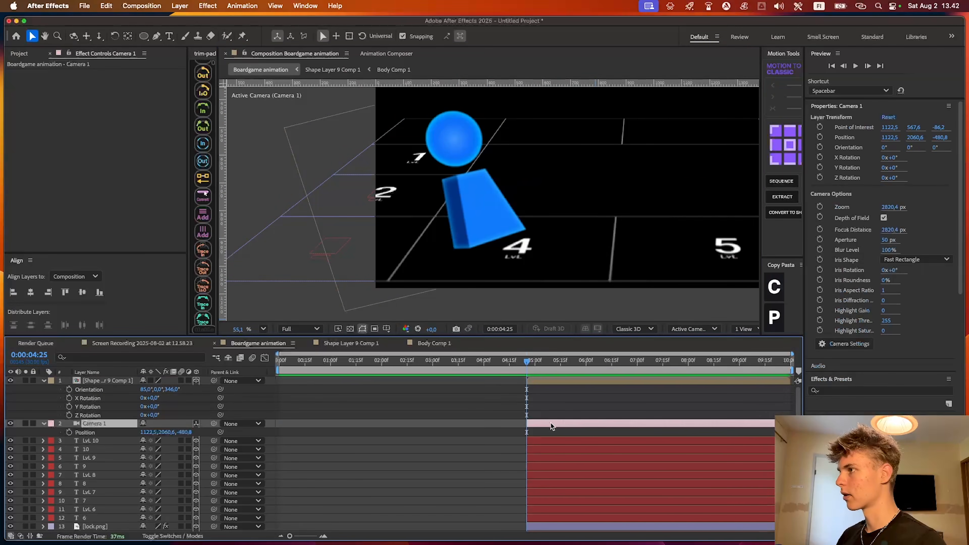
click(87, 36)
drag(510, 237, 632, 233)
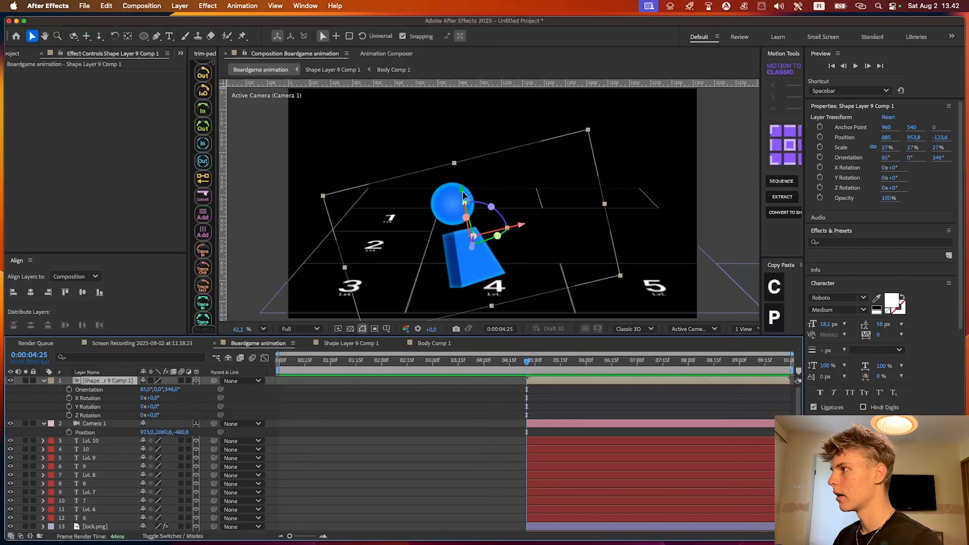
Reposition the tilted piece in mid-hop between the Lvl 3 and Lvl 4 squares, at about 824.9, 951.6, -148.1
drag(462, 192, 460, 171)
key(super+z)
drag(512, 214, 484, 220)
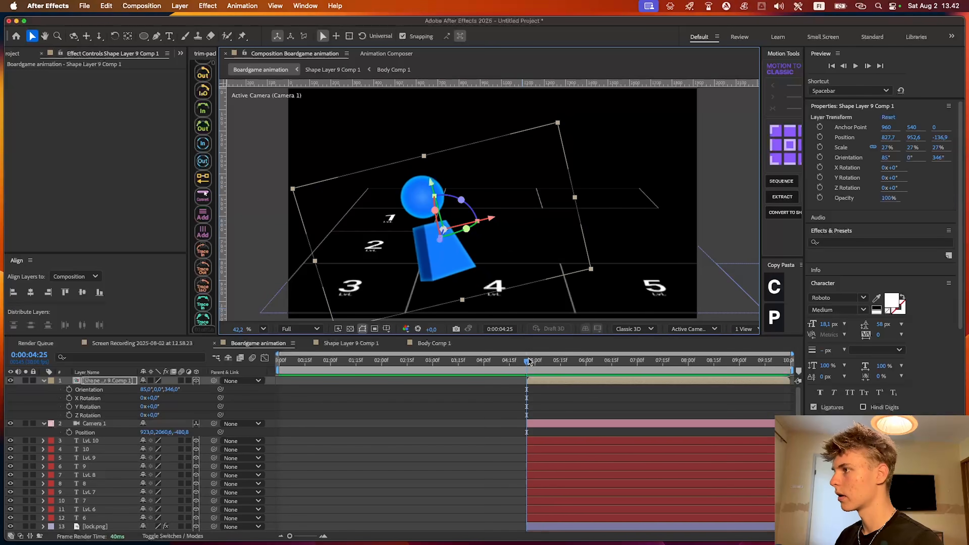
key(super+z)
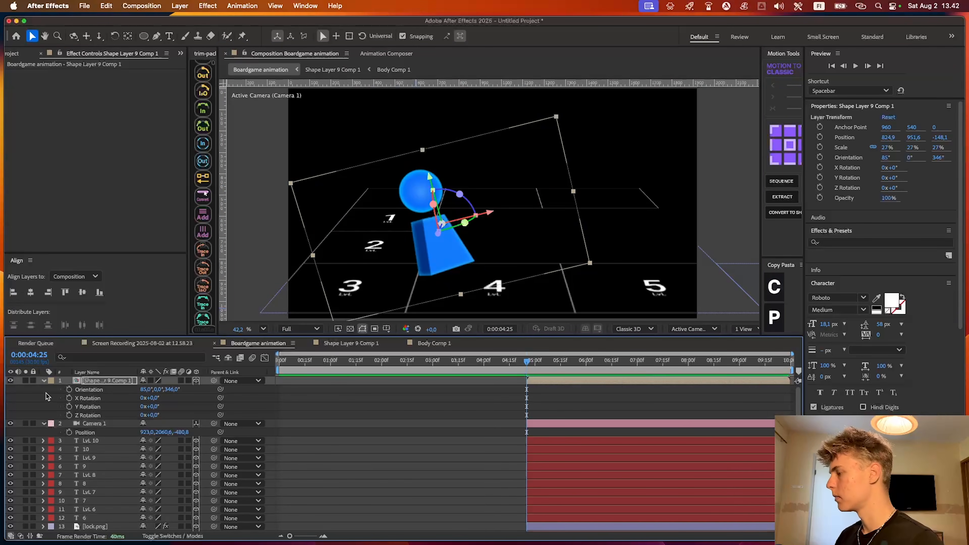
Set Position and Z Rotation keyframes for Shape Layer 9 Comp 1 at 0:00:04:25 and show only its keyframed properties
key(p)
key(r)
click(69, 415)
key(u)
Try changing the piece's Z Rotation at 0:00:05:27, and undo the rotation
key(space)
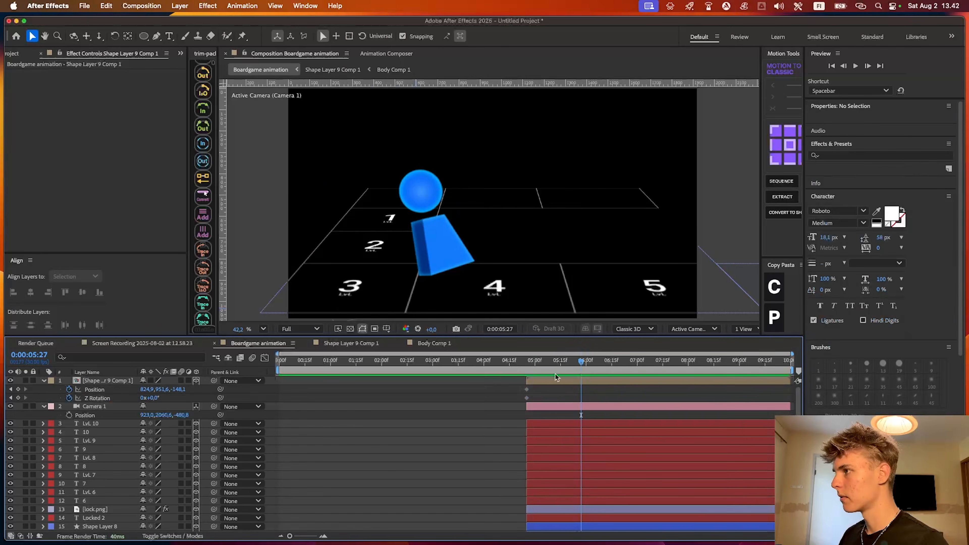
drag(155, 400, 246, 401)
key(super+z)
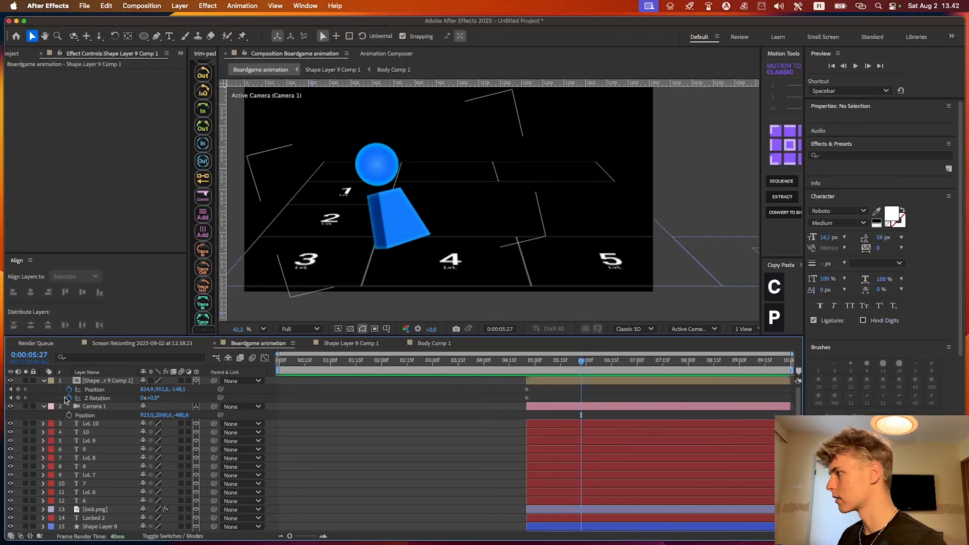
Remove the piece's Z Rotation keyframe and keyframe Orientation instead, placing it at the first Position keyframe
click(66, 400)
key(r)
click(69, 390)
key(u)
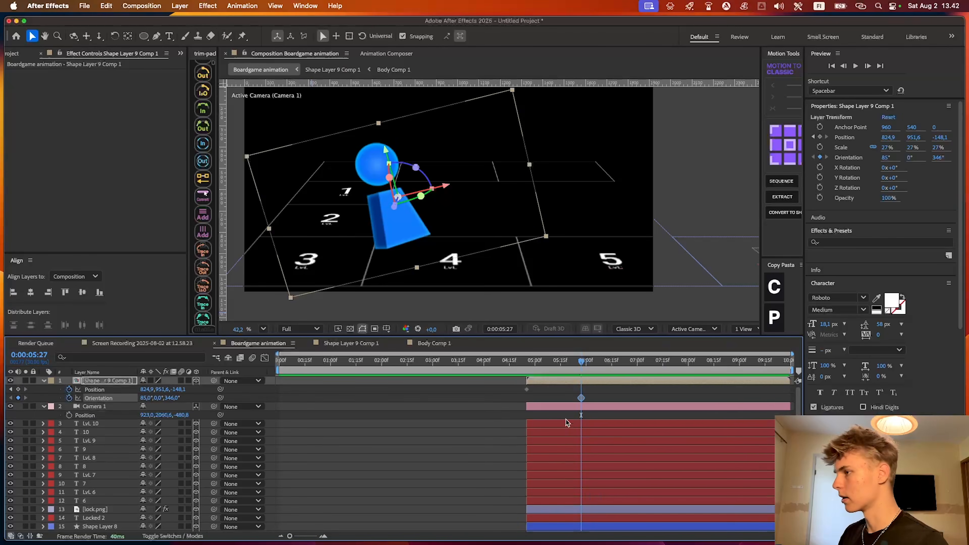
click(546, 400)
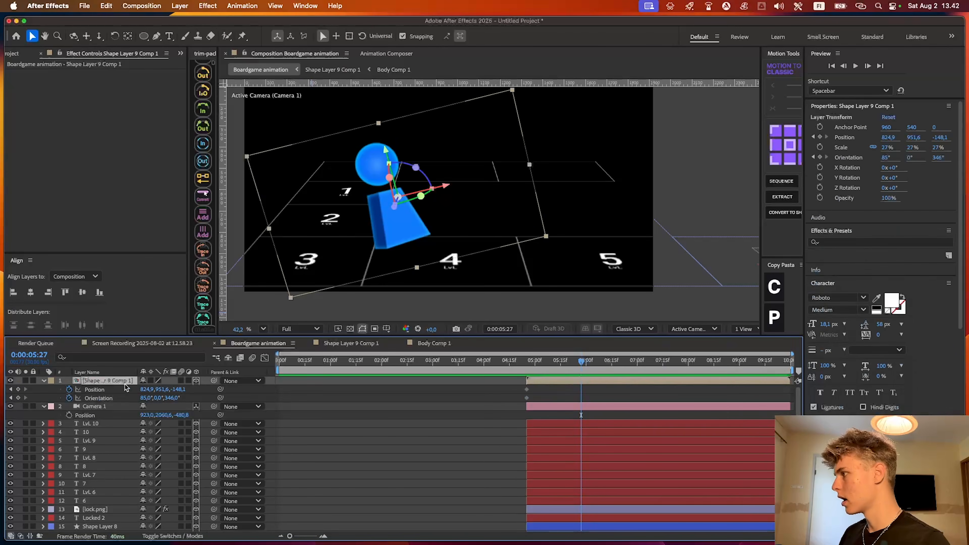
At 0:00:05:27, set the piece's Z Orientation to 0° and move it down onto the Lvl 4 square
click(146, 397)
text(0)
key(Return)
drag(146, 389, 474, 396)
key(super+z)
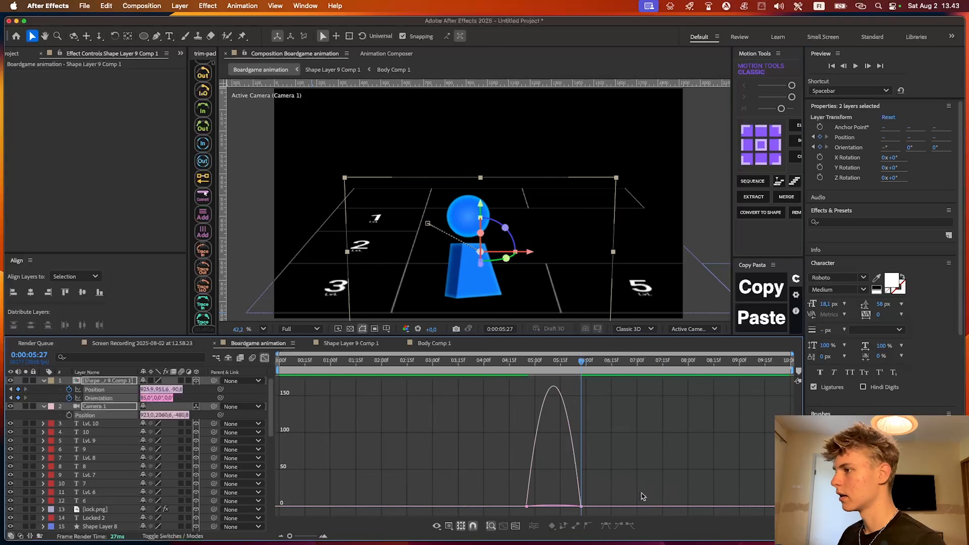
Apply easing to the first hop's Position and Orientation keyframes and preview the landing on Lvl 4
drag(641, 495, 516, 533)
drag(572, 506, 461, 505)
click(271, 359)
click(521, 365)
key(space)
key(space)
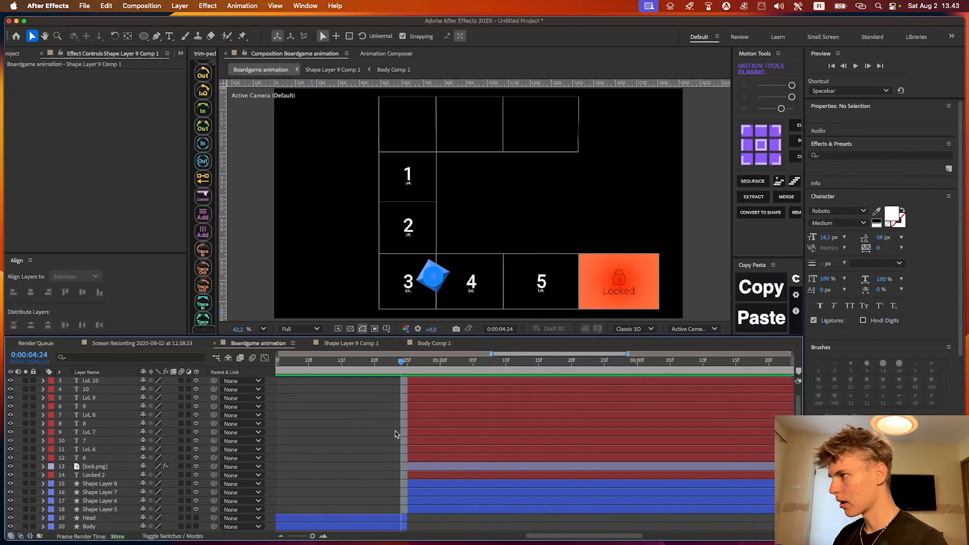
Trim the start of all 3D board layers, the 3D piece and Camera 1 to 0:00:04:27
scroll(395, 431, down, 5)
drag(423, 415, 429, 367)
drag(431, 366, 439, 372)
key(alt+bracketleft)
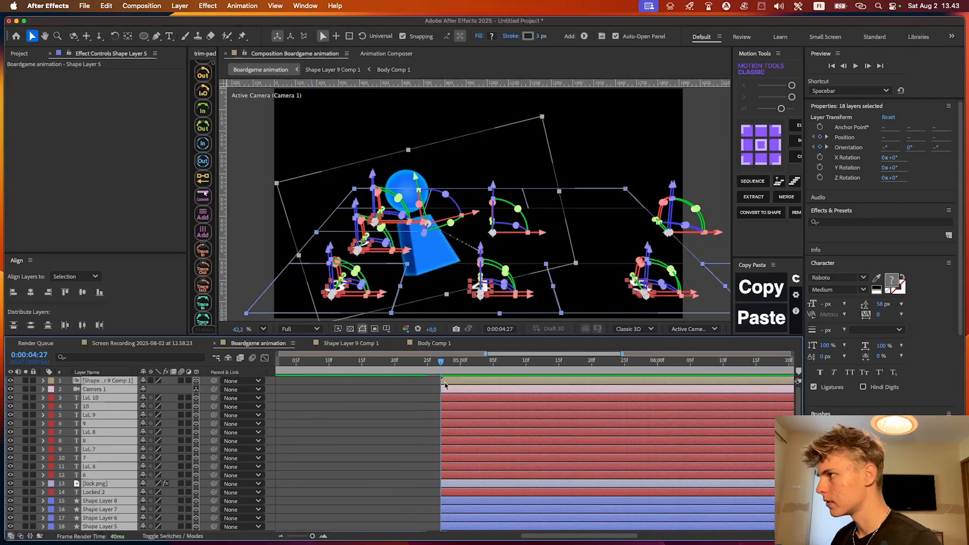
Trim the flat layers from Head to Shape Layer 1 to end at 0:00:04:26, and preview the switch to 3D
click(424, 413)
scroll(423, 416, down, 5)
click(415, 454)
scroll(421, 449, down, 5)
scroll(414, 492, right, 4)
scroll(410, 517, right, 1)
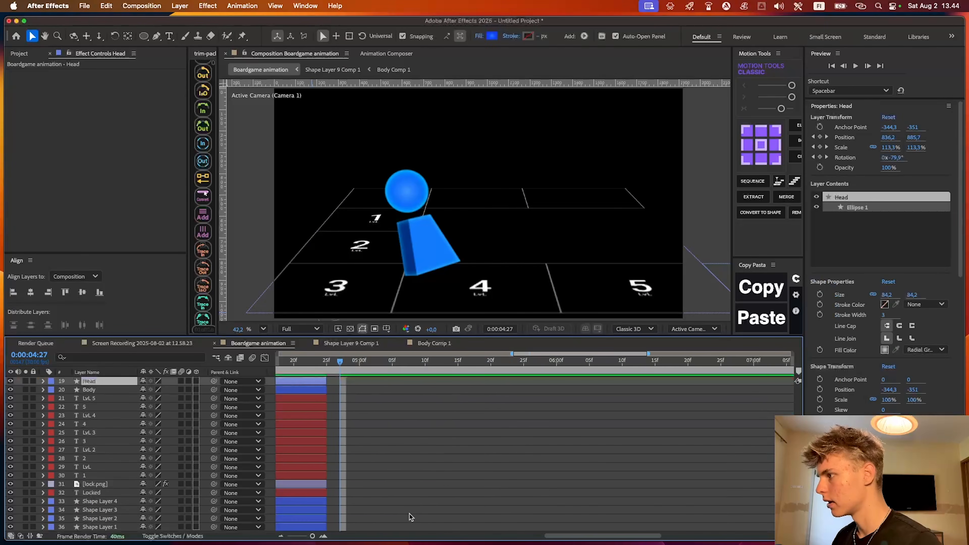
shift+click(321, 527)
key(alt+bracketright)
scroll(343, 435, up, 2)
scroll(342, 433, up, 5)
key(Page_Up)
key(alt+bracketright)
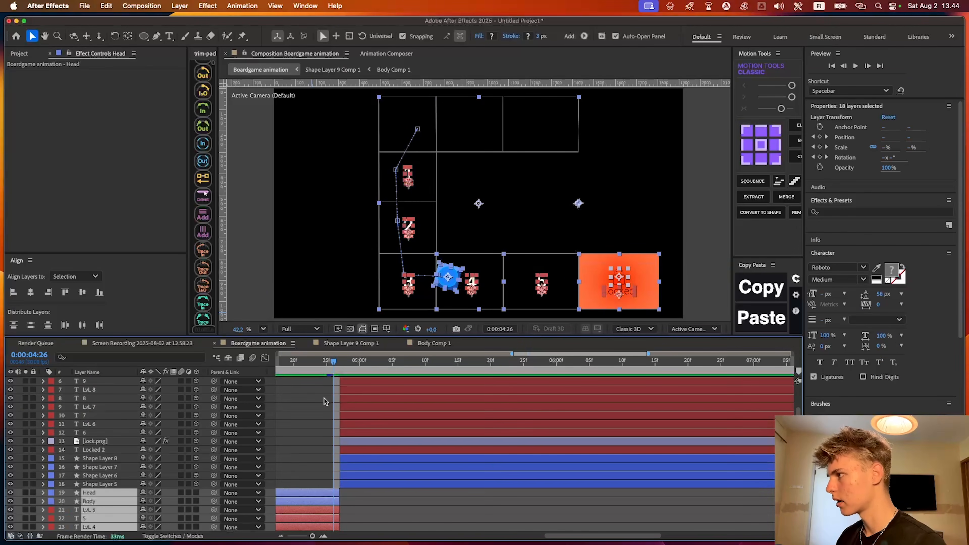
mouse_move(312, 367)
mouse_down()
mouse_move(350, 377)
mouse_move(298, 374)
mouse_up()
key(space)
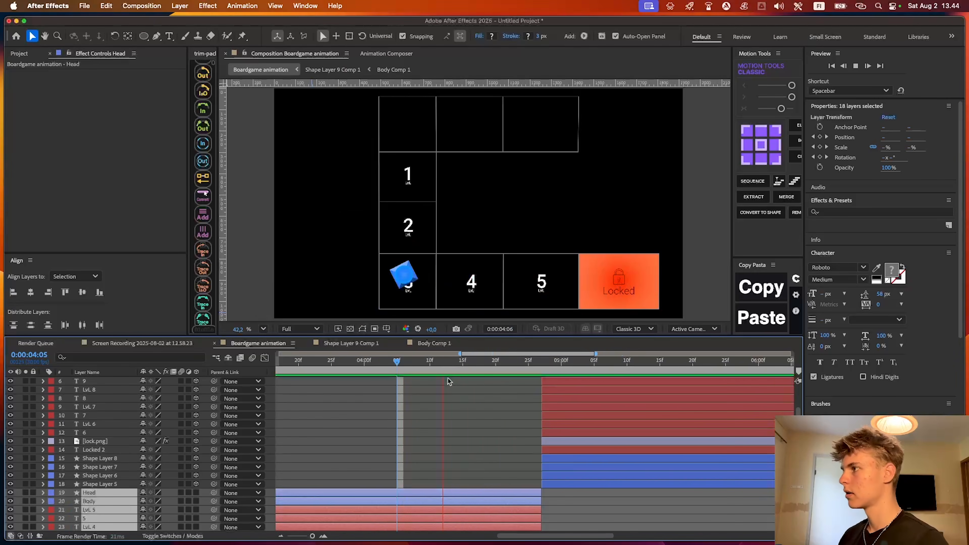
key(space)
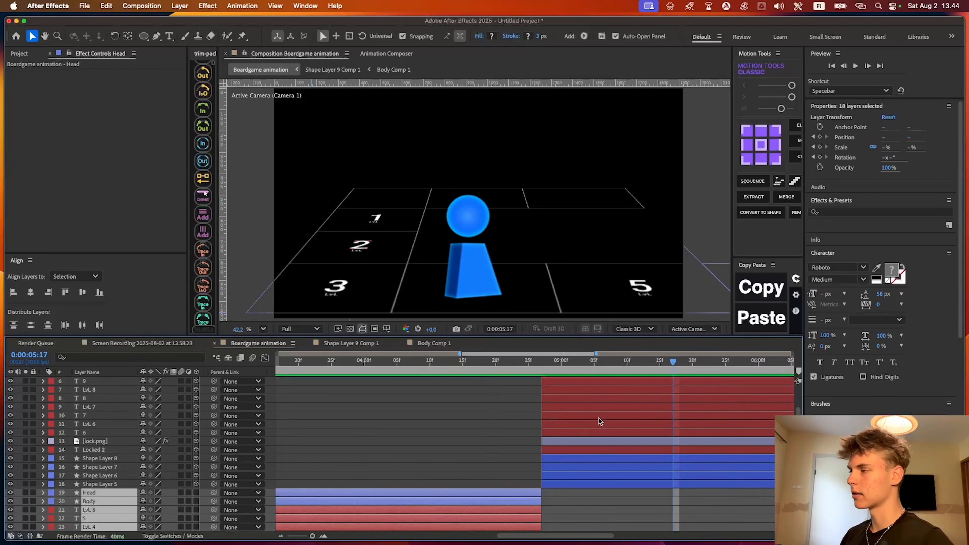
Move the piece's landing keyframes to 0:00:05:19 and repeat the Position and Orientation keyframes at 0:00:05:21
scroll(598, 419, up, 5)
click(545, 364)
click(511, 392)
drag(544, 363, 655, 364)
scroll(528, 387, right, 5)
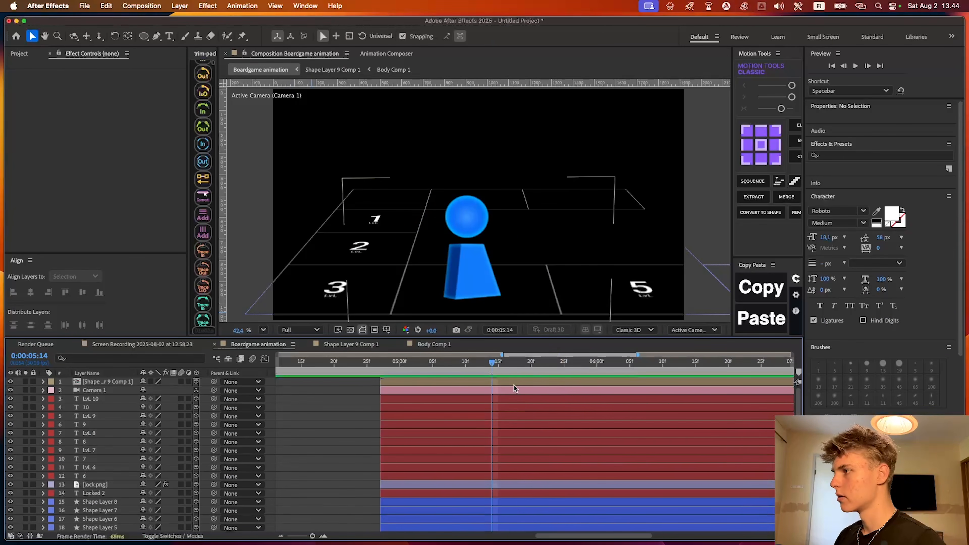
click(503, 381)
key(u)
drag(497, 375, 538, 373)
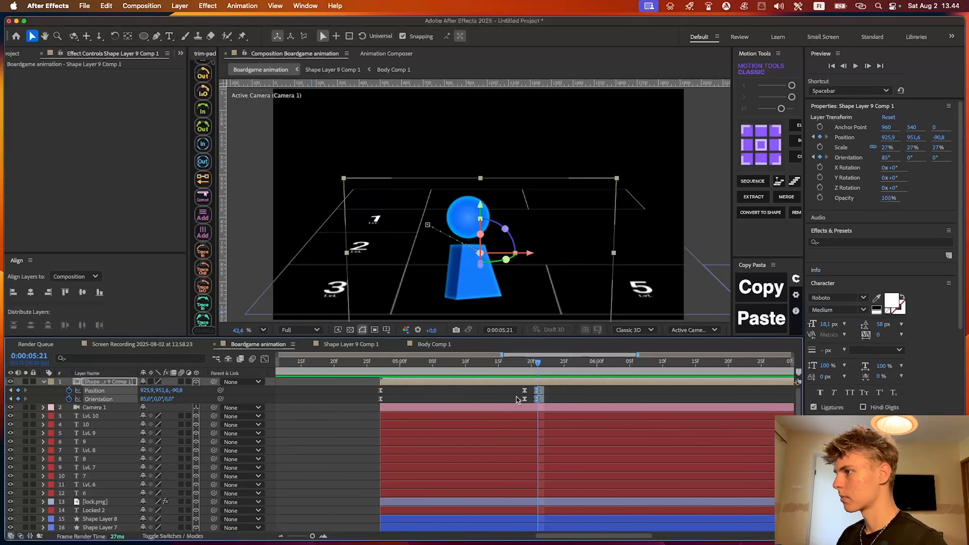
At 0:00:06:07, move the piece sideways to the Lvl 5 square at X position 1197.6
drag(534, 367, 642, 367)
drag(439, 241, 581, 241)
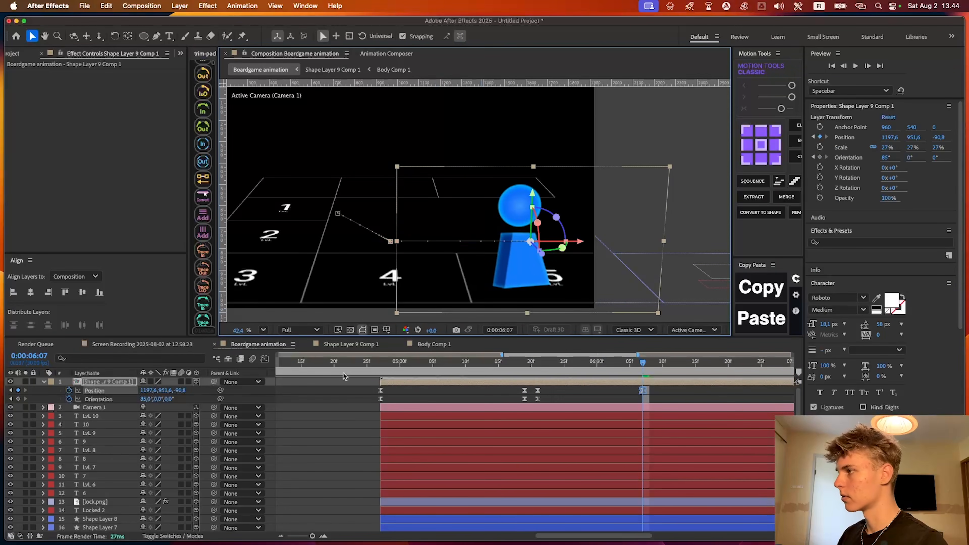
scroll(454, 281, right, 2)
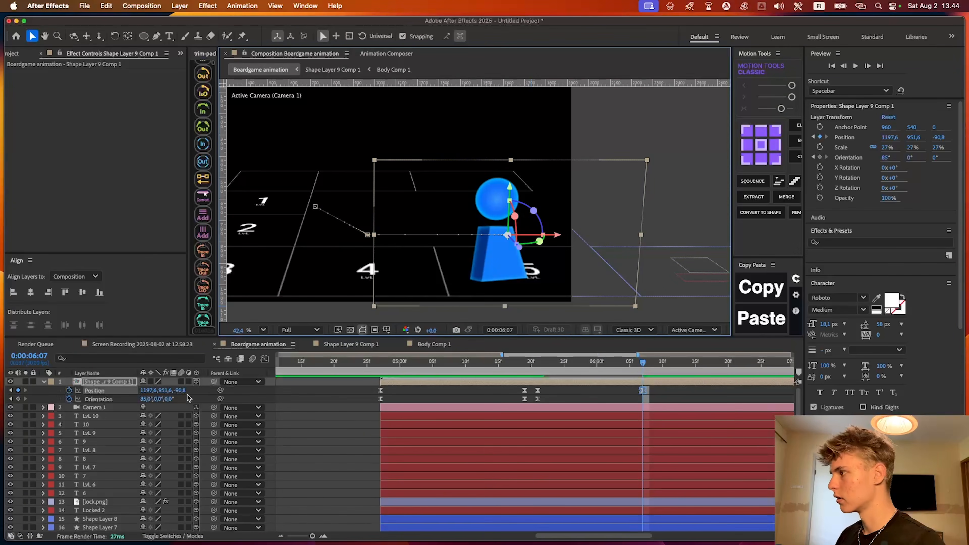
Tilt the piece midway between Lvl 4 and Lvl 5 with a Z Orientation keyframe around 0:00:06:00
click(597, 395)
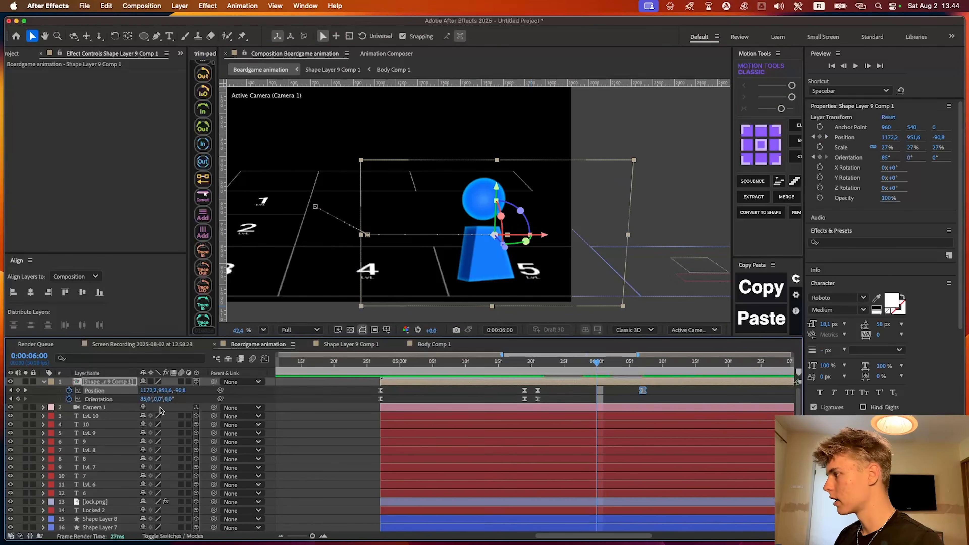
drag(168, 399, 92, 396)
drag(572, 371, 558, 372)
drag(597, 399, 643, 376)
Set the piece's Z Orientation to 0° at 0:00:06:07 and preview the move to Lvl 5
click(566, 375)
click(324, 416)
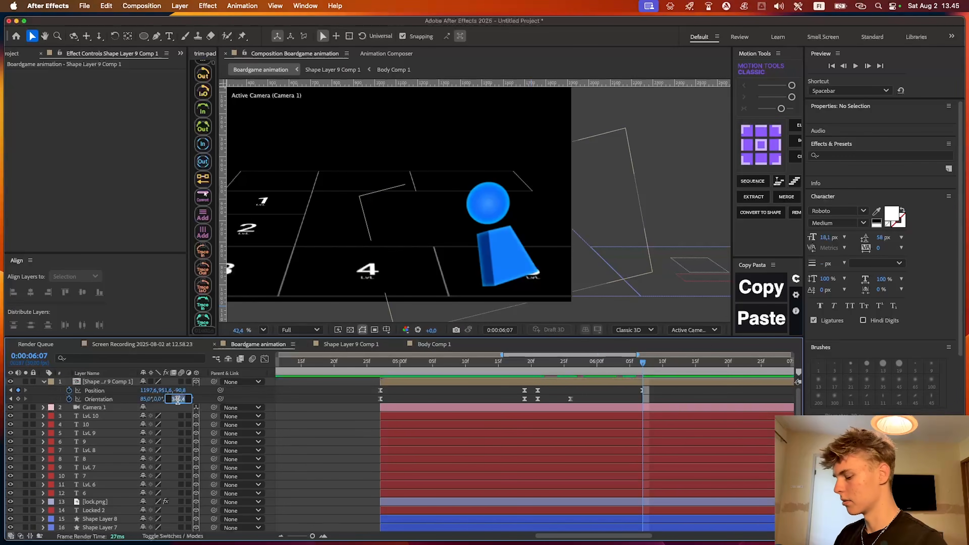
text(0)
key(Return)
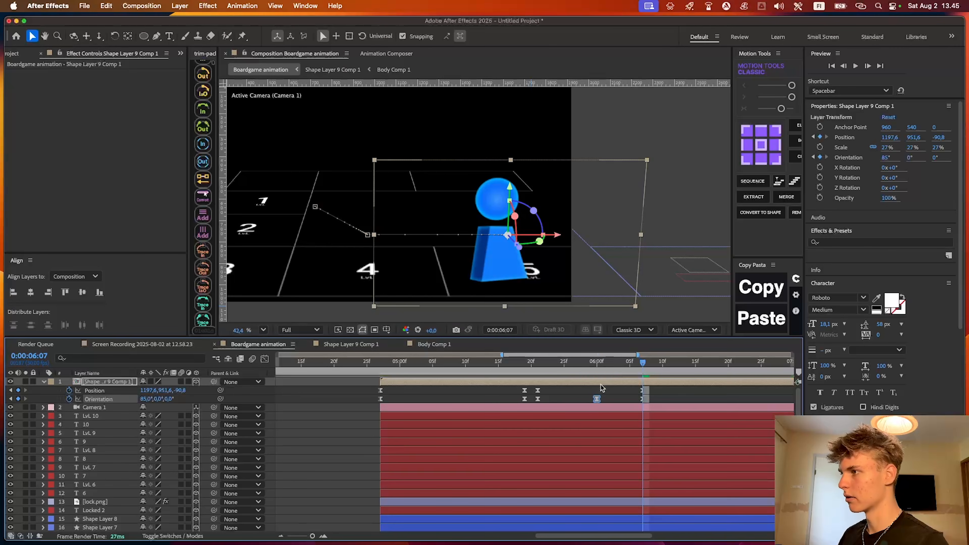
key(space)
key(space)
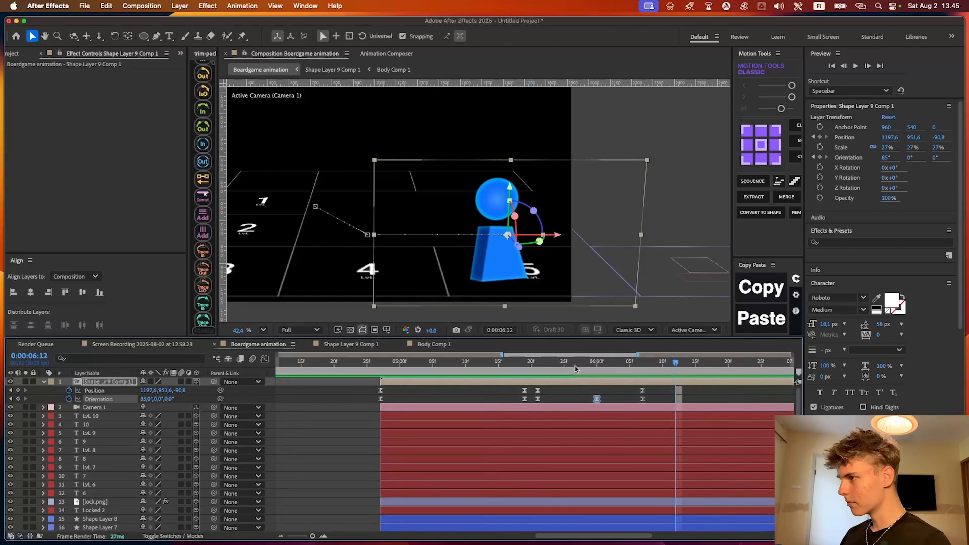
Ease the Position and Orientation keyframes of the Lvl 4 to Lvl 5 move with Motion Tools, and preview it
drag(574, 367, 551, 366)
drag(668, 388, 533, 401)
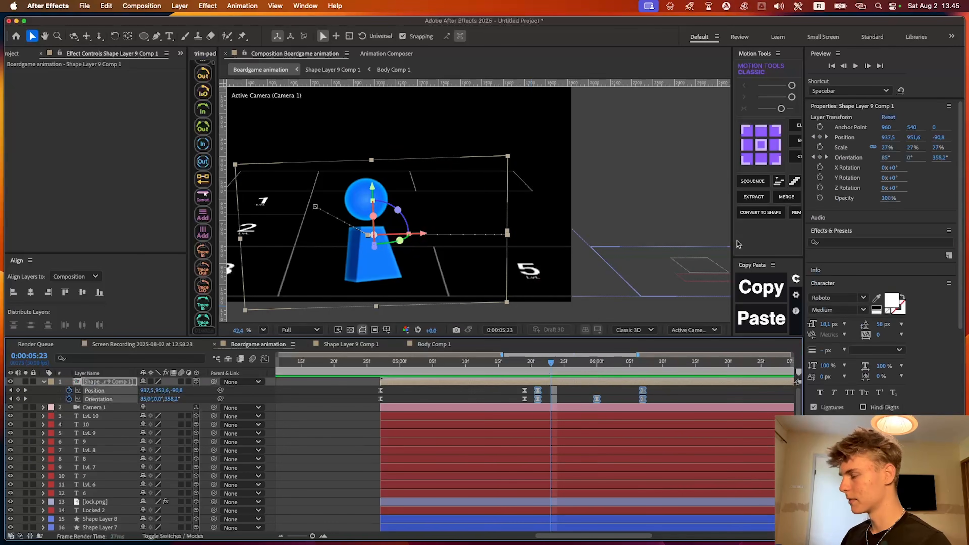
click(781, 109)
key(space)
Bend the piece's motion path between Lvl 4 and Lvl 5 into an arc with the Pen tool, and preview the hop
drag(666, 386, 528, 393)
key(g)
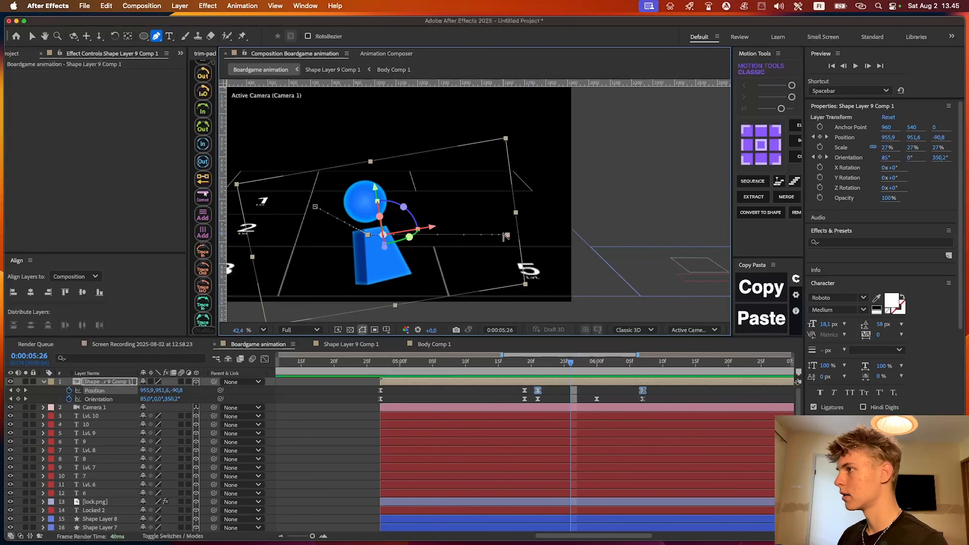
drag(505, 234, 421, 160)
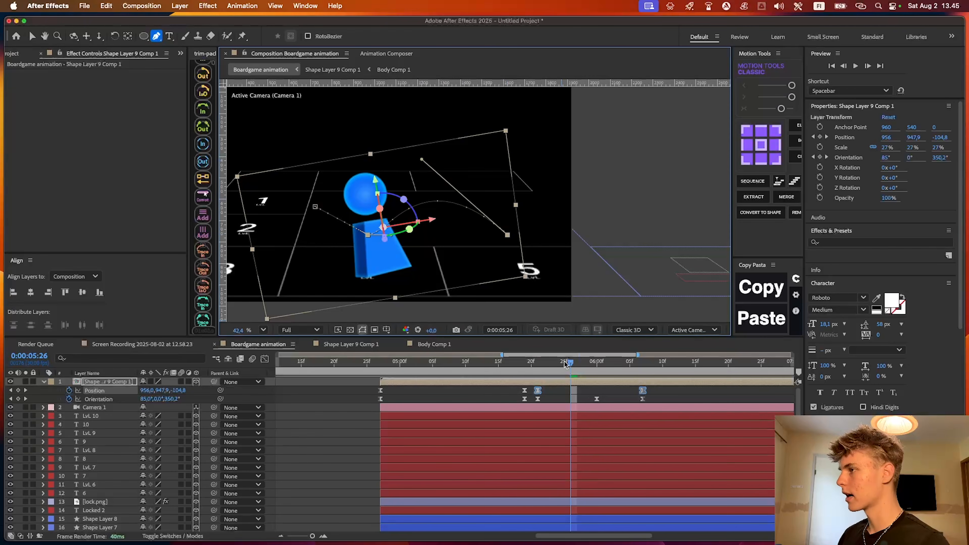
drag(565, 364, 518, 366)
key(space)
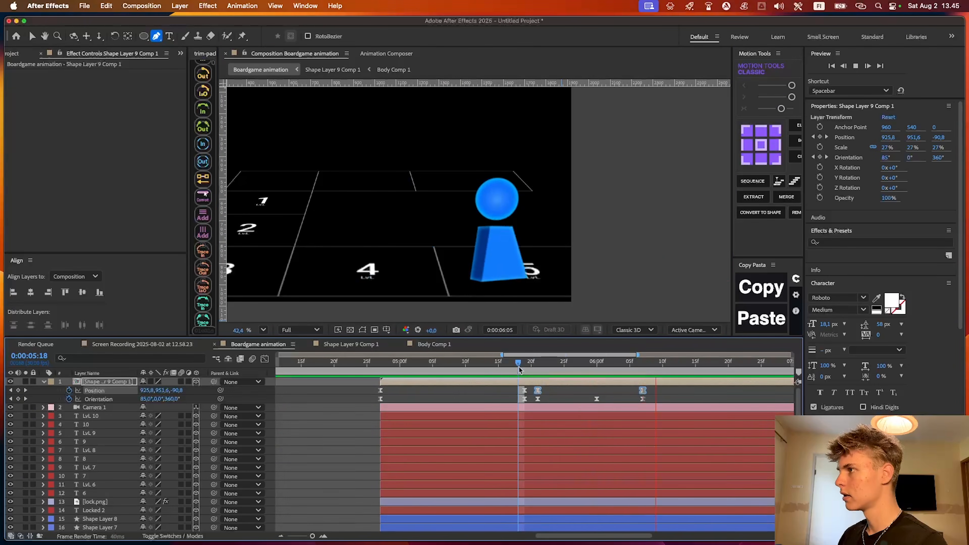
key(space)
Stretch the second hop's Position and Orientation keyframes to end at about 0:00:06:19, and preview the slower hop
scroll(628, 393, right, 5)
key(minus)
drag(527, 363, 558, 363)
drag(521, 387, 461, 402)
drag(502, 390, 414, 422)
key(j)
key(j)
key(j)
click(513, 395)
key(space)
key(space)
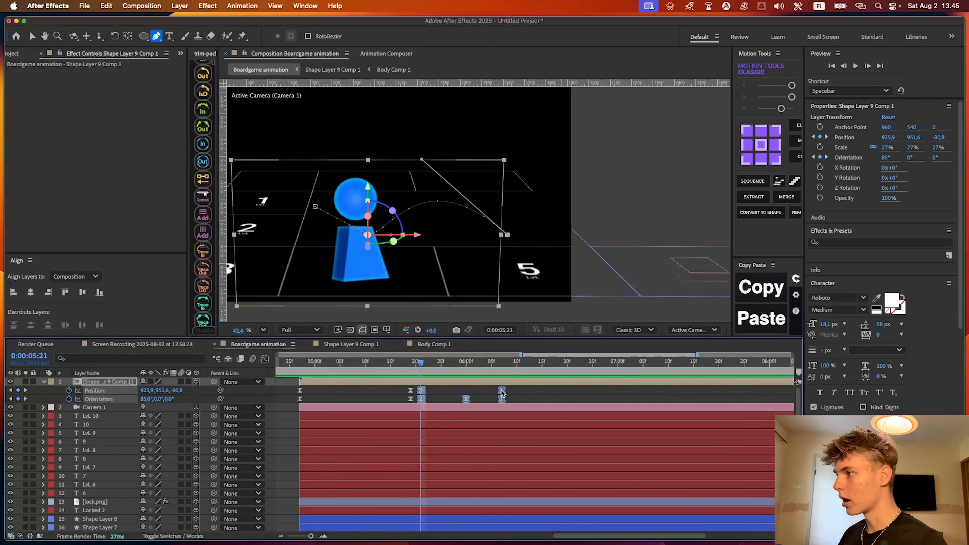
key(space)
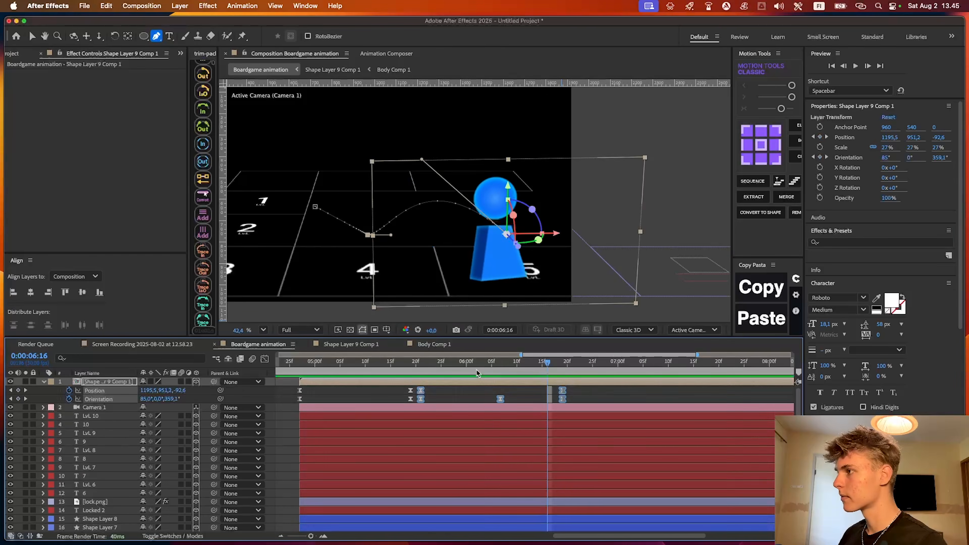
Offset the second hop's Orientation keyframes to start at about 0:00:05:23 and end at about 0:00:06:14, and preview the timing
click(421, 367)
click(432, 394)
key(k)
drag(420, 399, 430, 399)
click(417, 368)
click(554, 368)
drag(562, 398, 410, 384)
key(space)
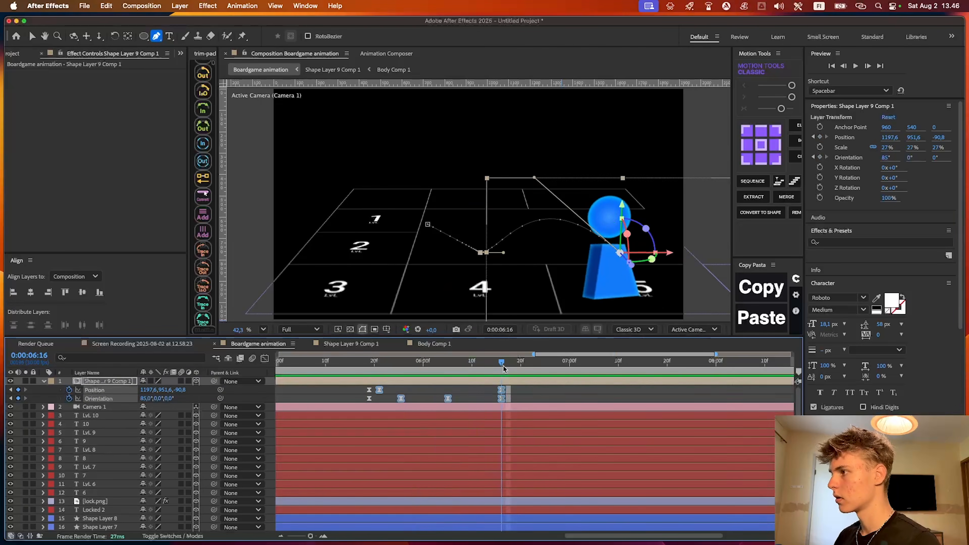
click(525, 379)
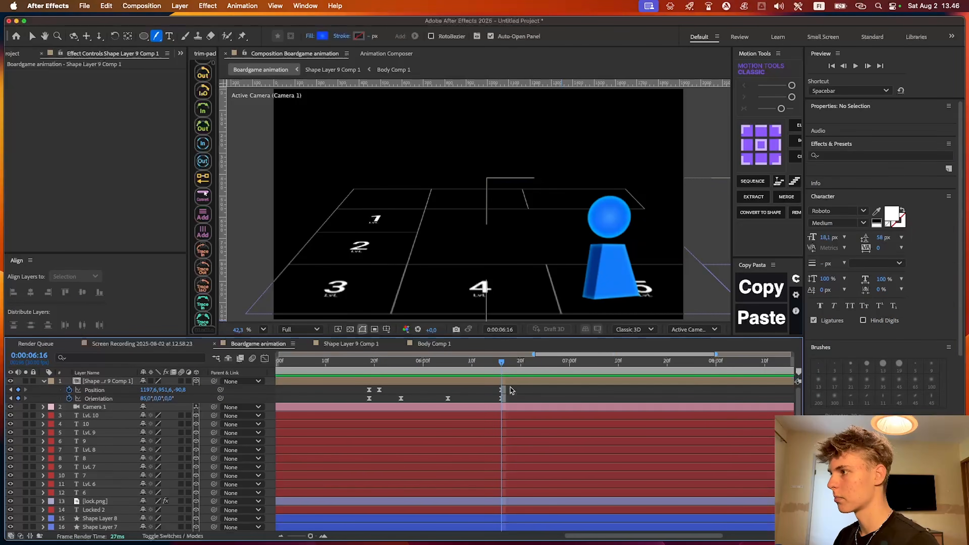
Reshape the hop's arc by adjusting the path handle of the Position keyframe at 0:00:06:16, and preview it
click(502, 389)
drag(619, 253, 603, 231)
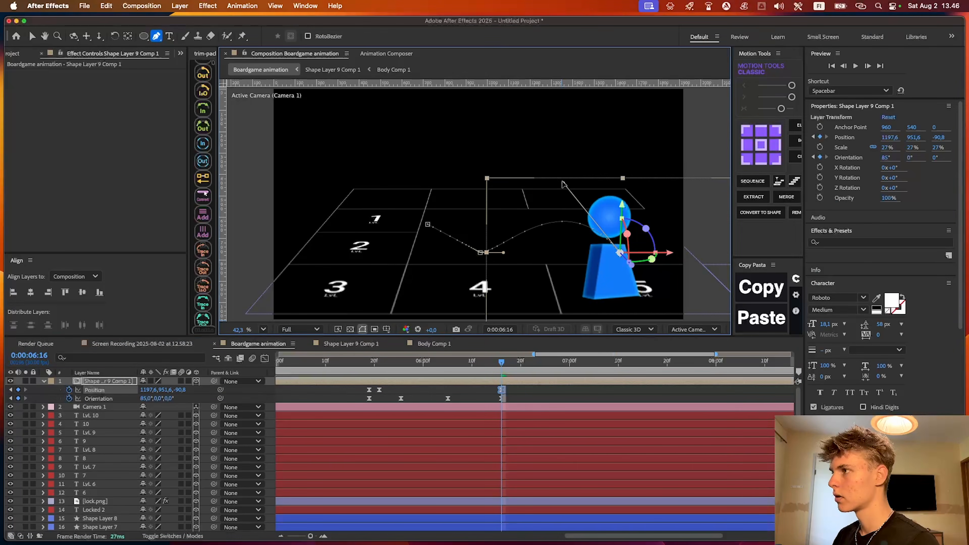
key(space)
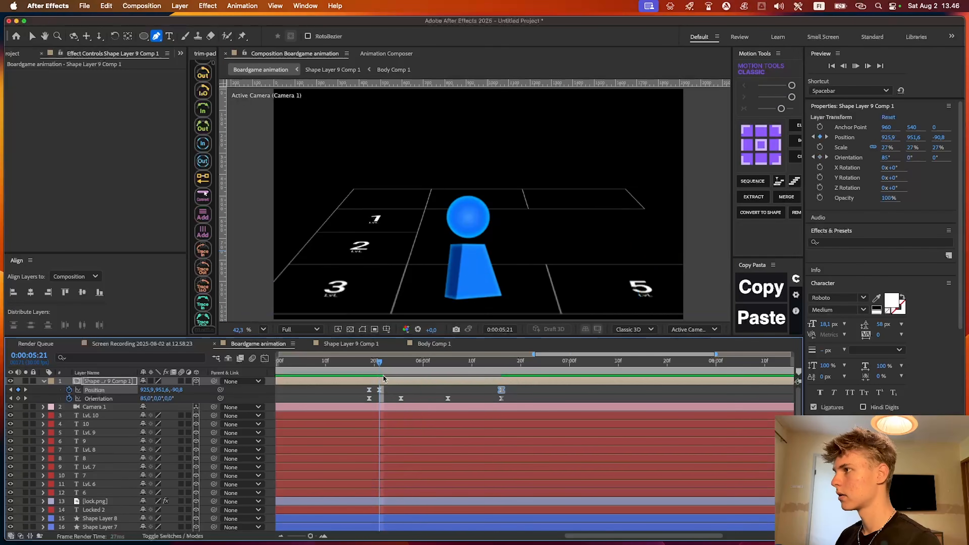
key(space)
click(517, 395)
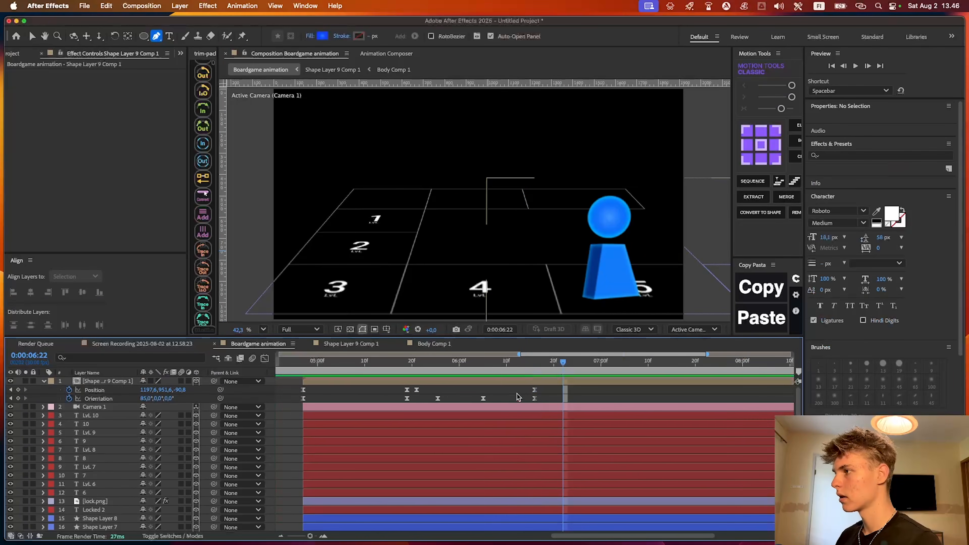
Preview the retimed hop from about 0:00:05:16 and collapse the piece layer's keyframed properties
click(435, 372)
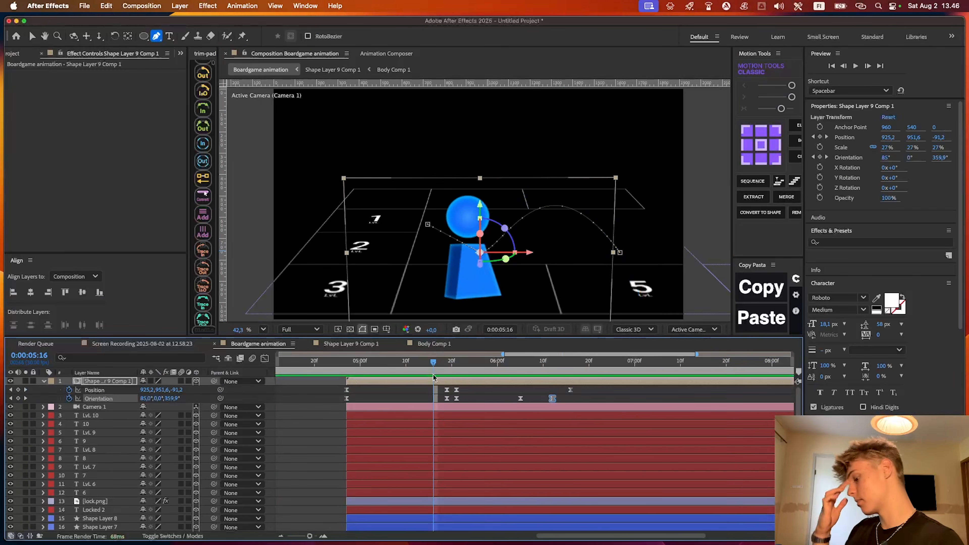
key(space)
key(space)
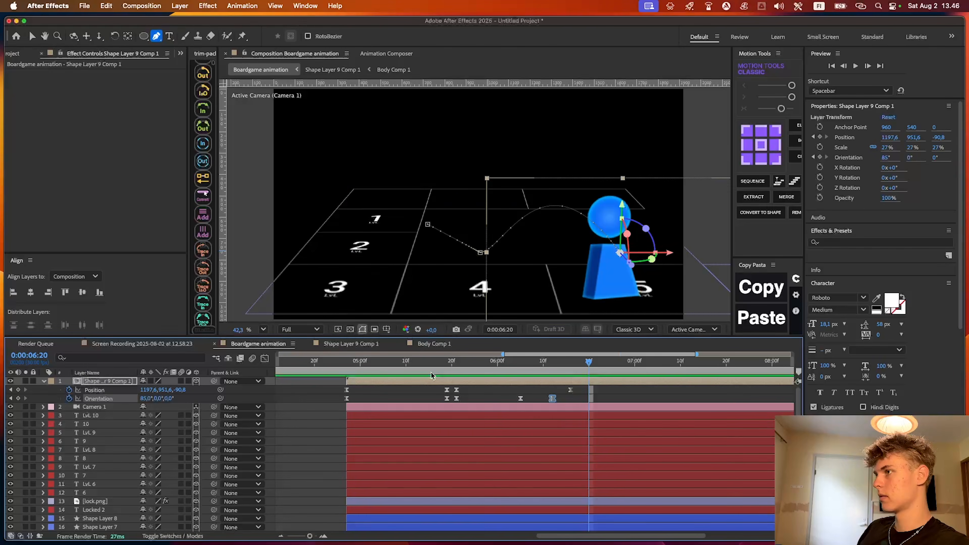
click(611, 392)
key(u)
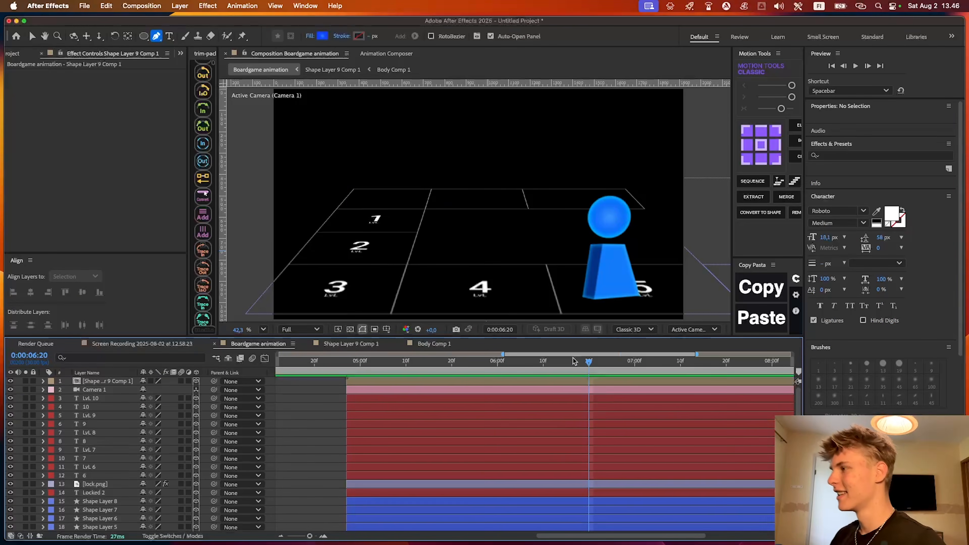
Pan Camera 1 sideways at 0:00:06:20 so the Lvl 5 and Locked squares come into frame
drag(455, 287, 273, 280)
click(94, 390)
scroll(475, 213, down, 1)
drag(458, 229, 512, 219)
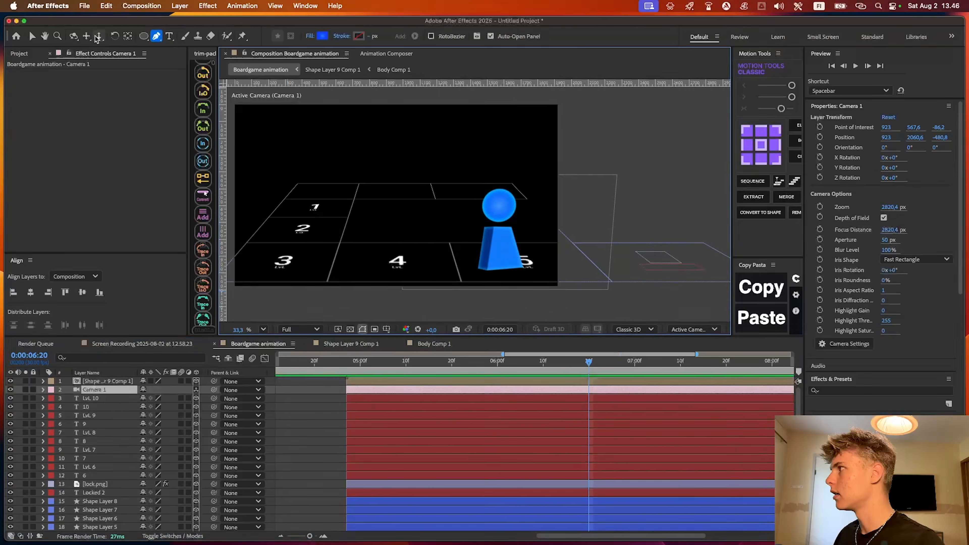
click(87, 36)
drag(456, 195, 307, 196)
click(302, 435)
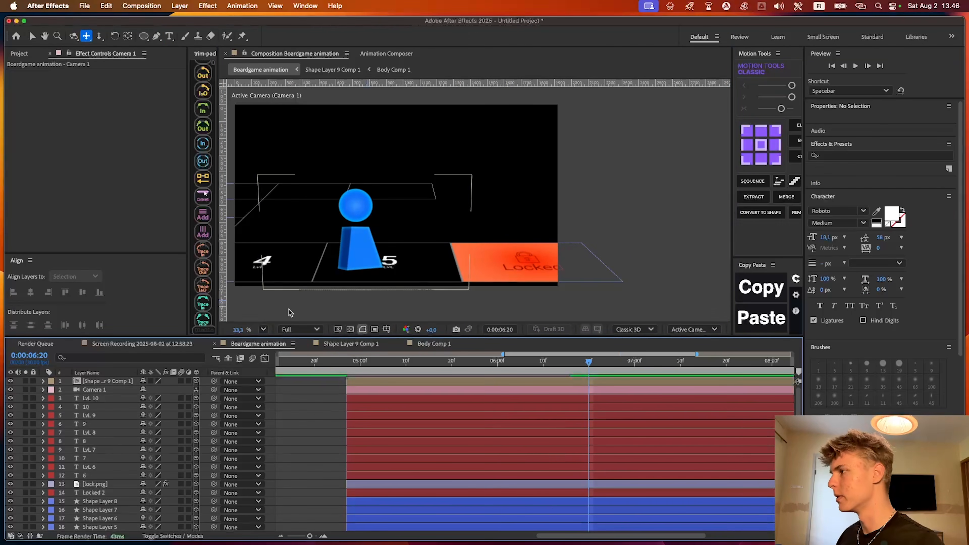
Activate the Rounded Rectangle tool and set its radial gradient fill to red and orange tones sampled from the Locked square
key(v)
click(264, 329)
click(280, 349)
click(142, 344)
click(270, 344)
key(q)
key(q)
drag(529, 203, 490, 208)
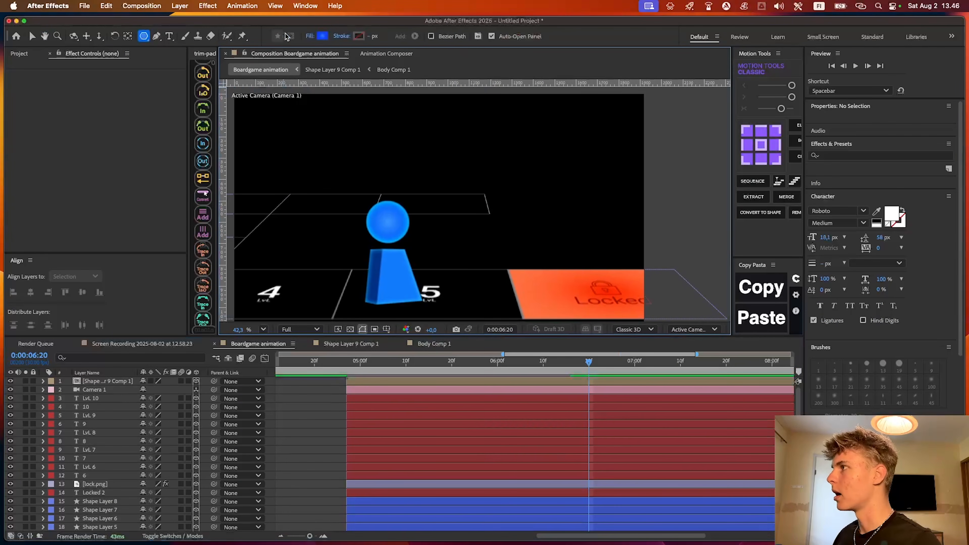
click(415, 503)
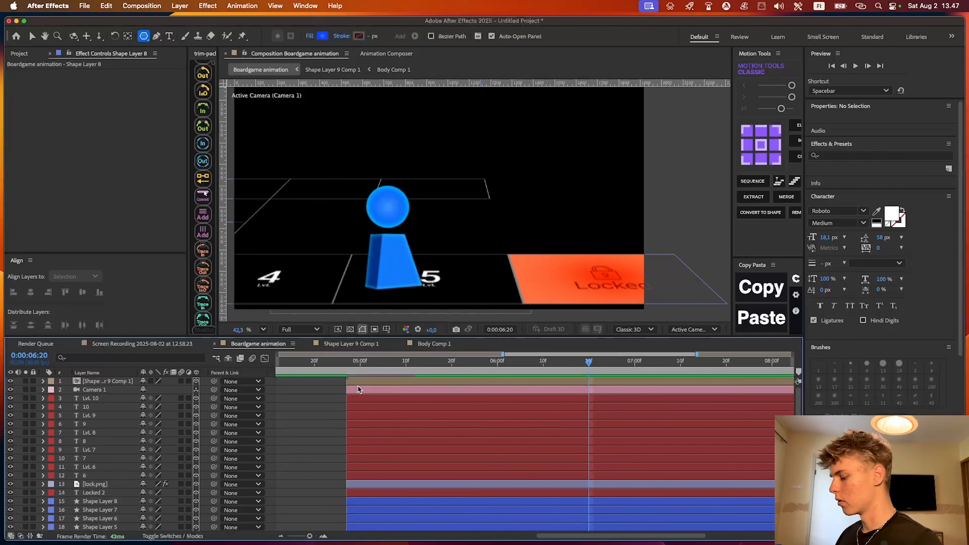
drag(144, 36, 173, 48)
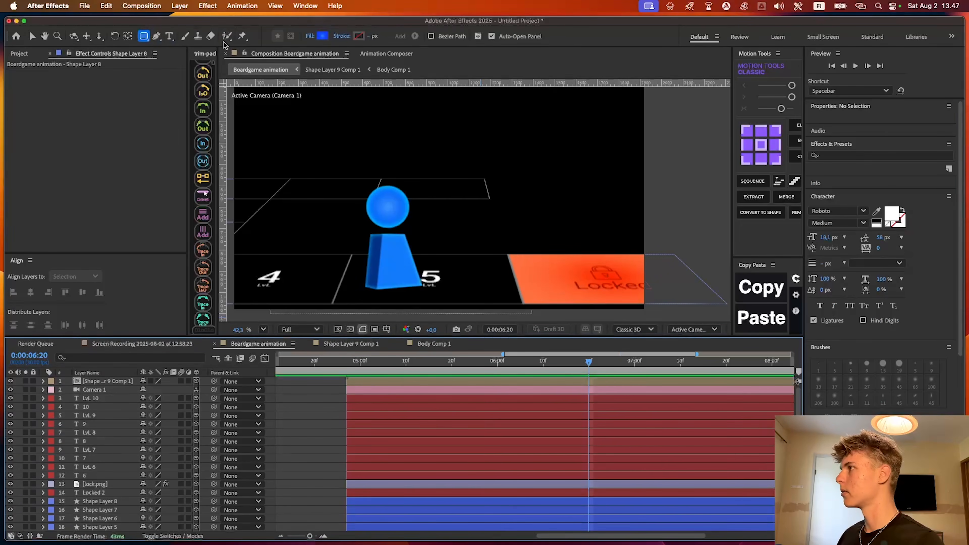
click(323, 37)
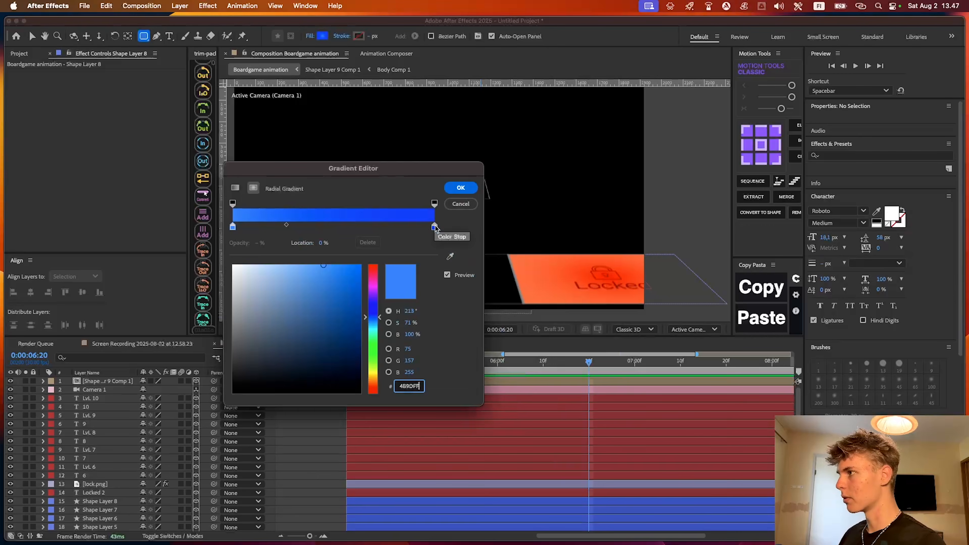
click(434, 227)
click(450, 256)
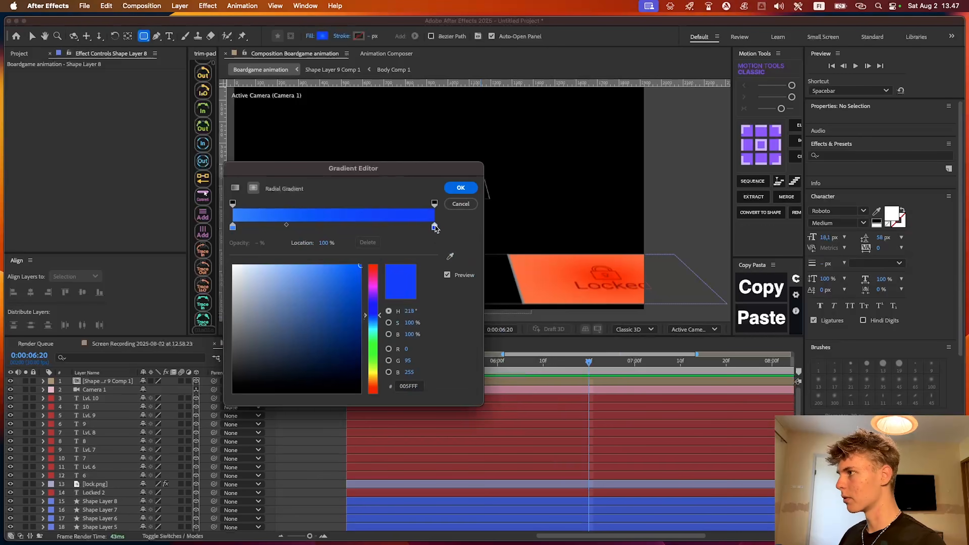
click(559, 256)
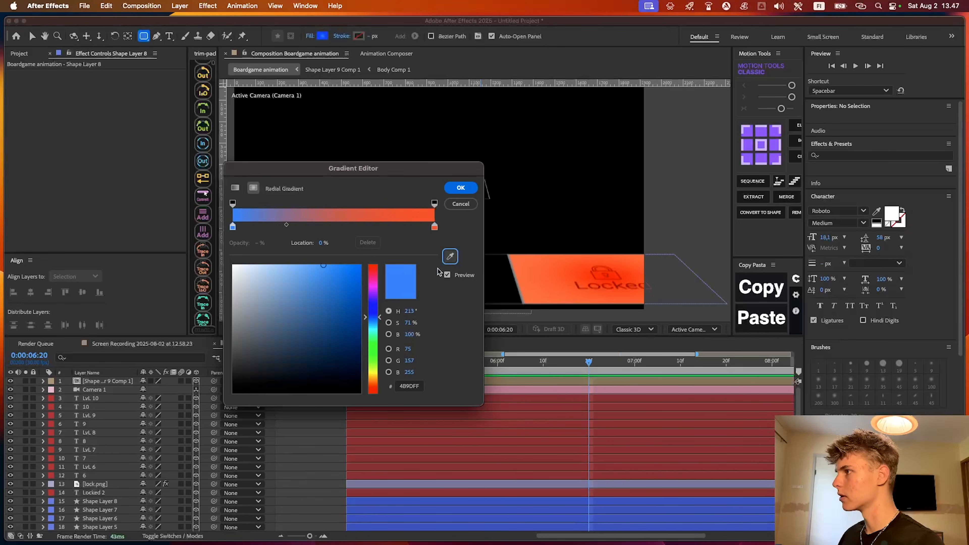
click(451, 258)
click(462, 190)
Draw a gradient-filled rounded rectangle about 879 by 428 px beside the blue piece, above the Locked square
mouse_move(442, 189)
mouse_down()
mouse_move(615, 286)
mouse_move(629, 278)
mouse_up()
key(v)
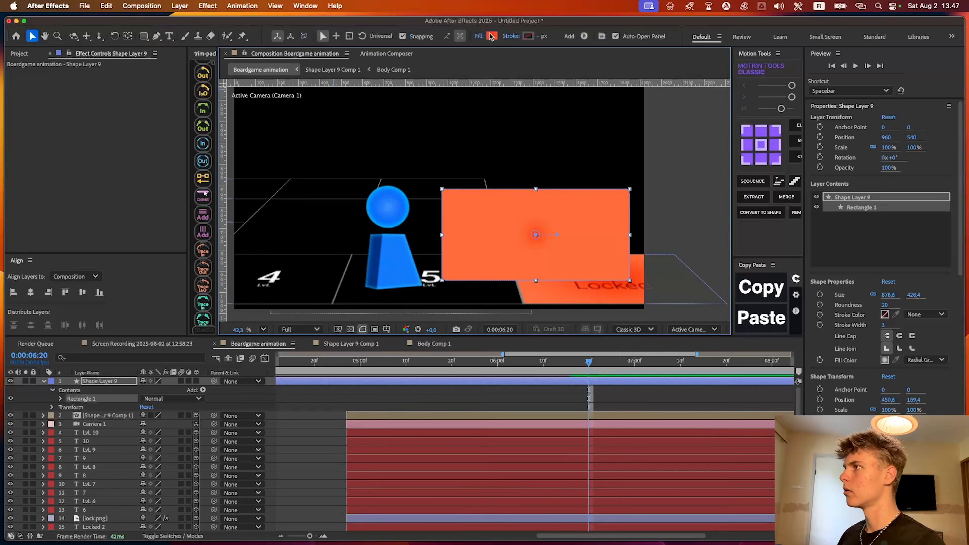
click(491, 36)
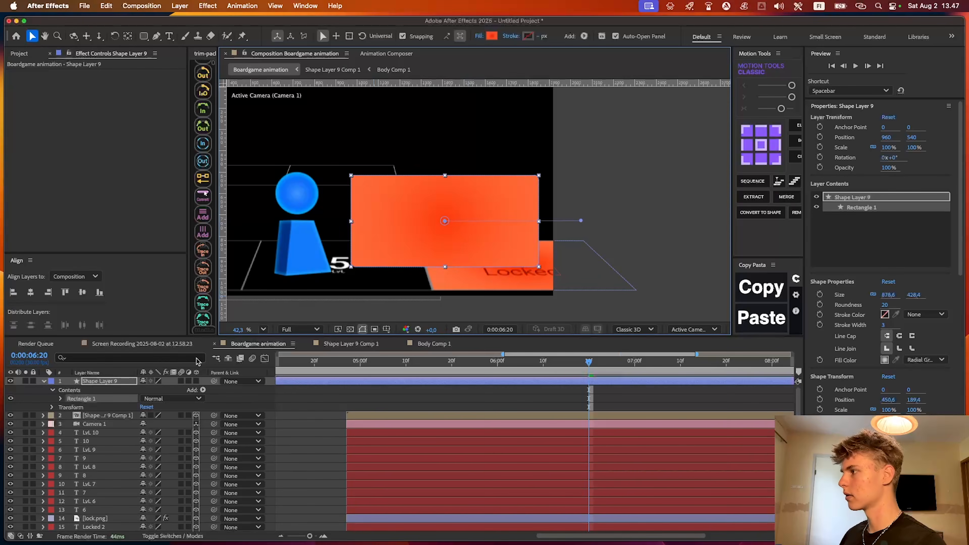
Add an Inner Glow layer style to the rounded rectangle with an orange colour and a size of about 87
right_click(122, 381)
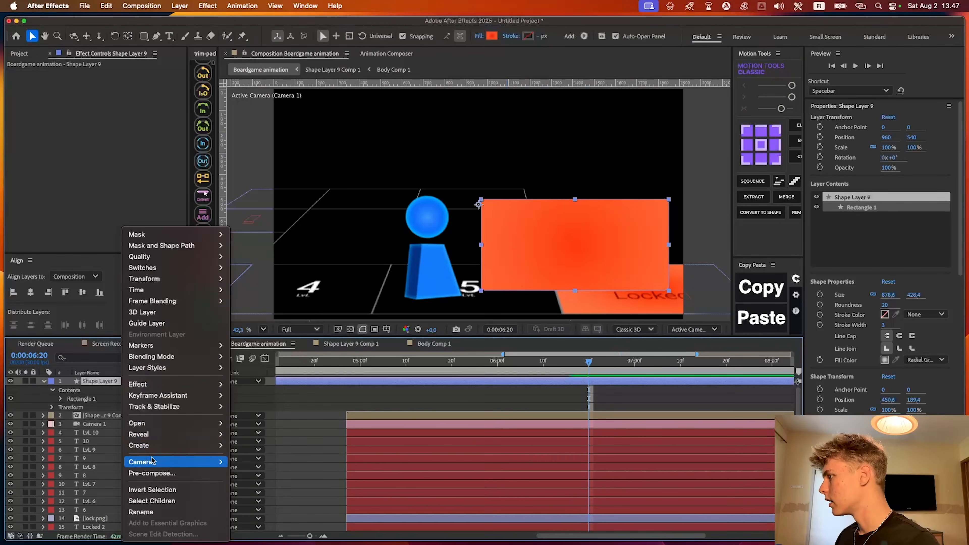
click(267, 442)
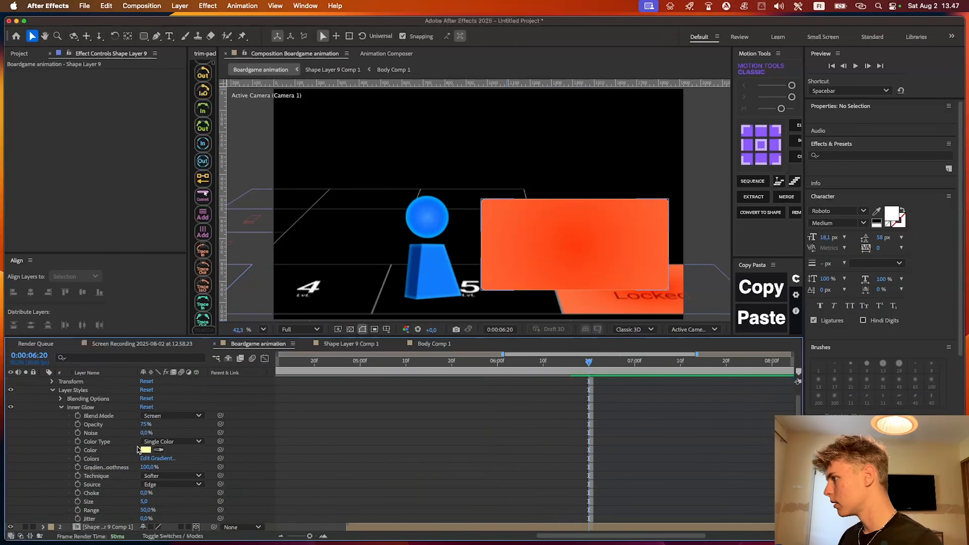
click(145, 450)
drag(511, 320, 512, 341)
click(585, 223)
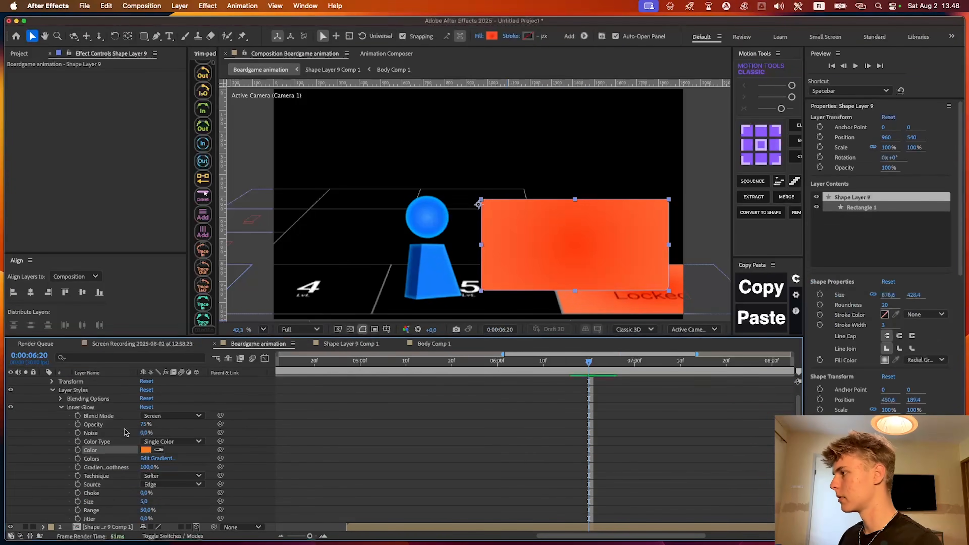
drag(143, 501, 166, 500)
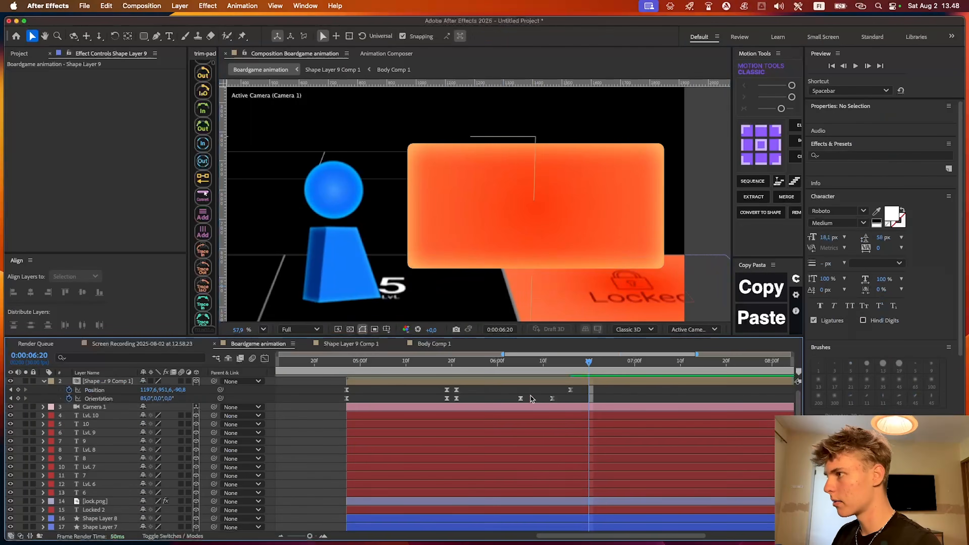
Pre-compose the rounded rectangle layer as "Warning Box", moving all attributes into it, and open the new composition
key(super+shift+c)
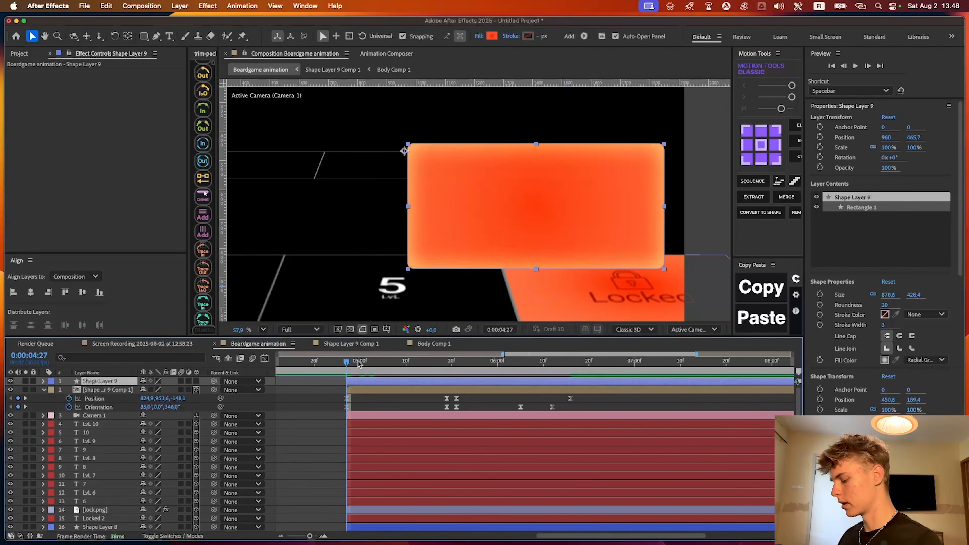
key(super+shift+c)
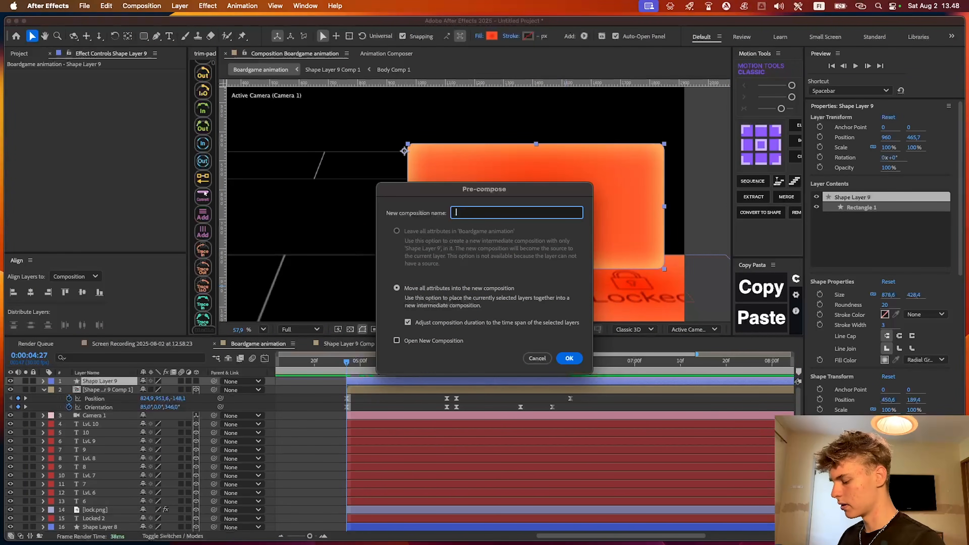
text(Warning Box)
key(Return)
double_click(392, 382)
click(580, 262)
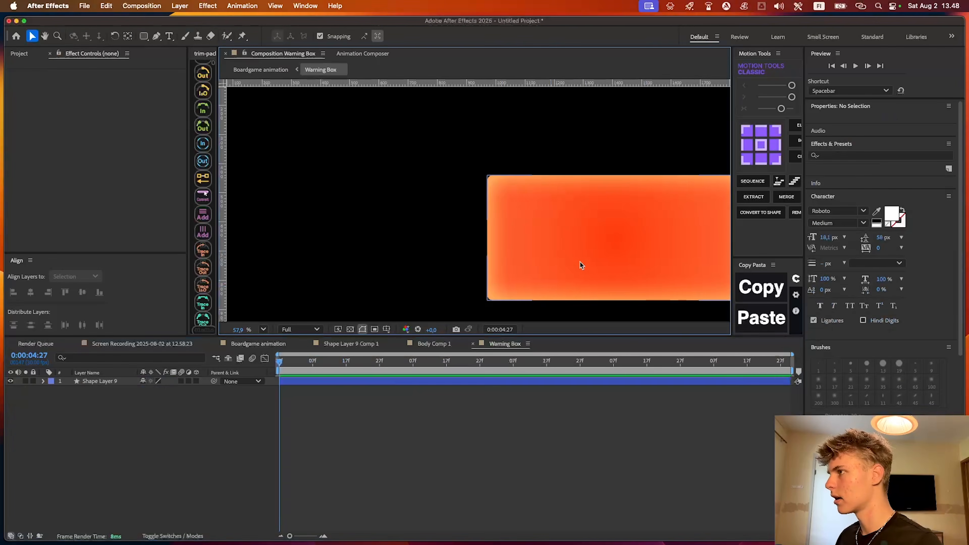
Draw a three-point star with an outer radius of about 206 over the orange box using the Star tool
drag(580, 262, 401, 249)
scroll(386, 244, down, 2)
scroll(396, 243, up, 2)
drag(478, 235, 529, 239)
scroll(529, 238, up, 2)
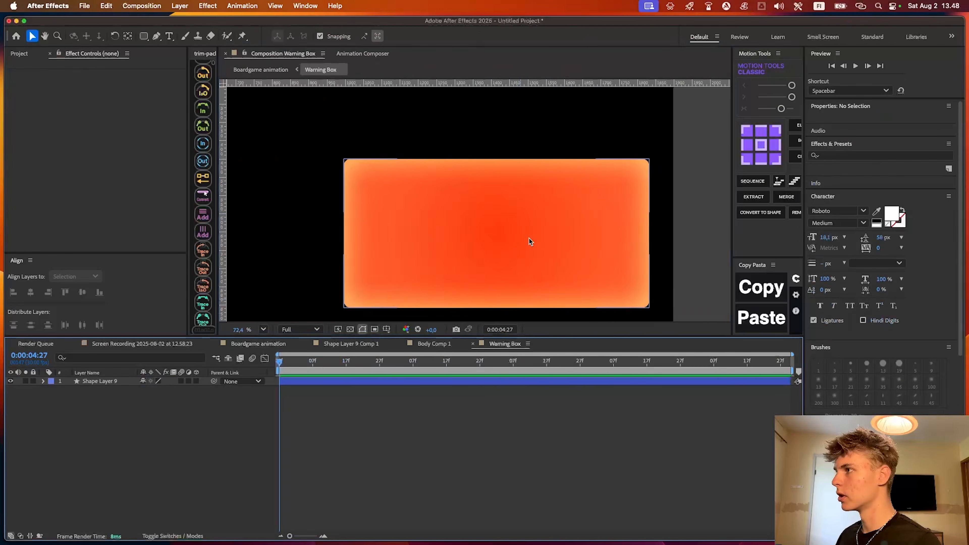
scroll(529, 238, up, 1)
key(q)
click(143, 37)
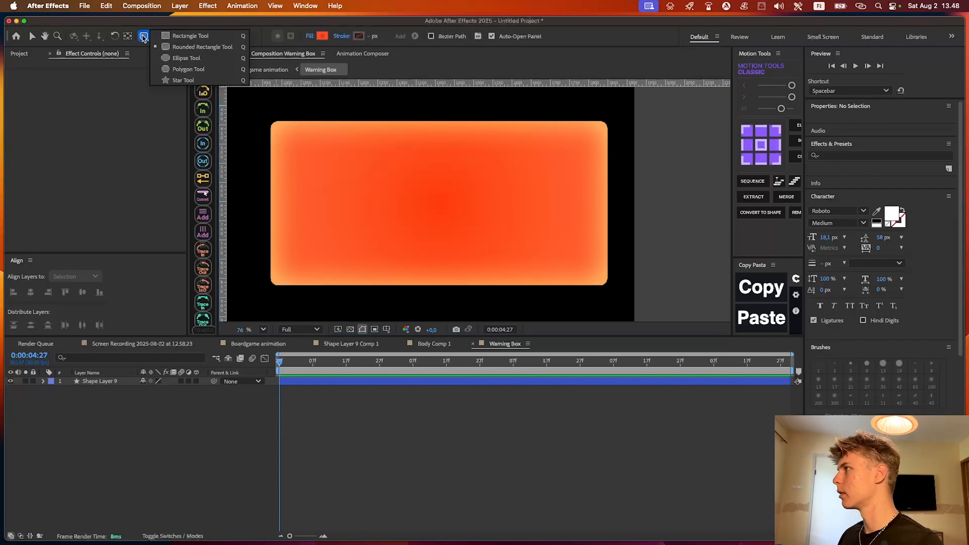
click(169, 81)
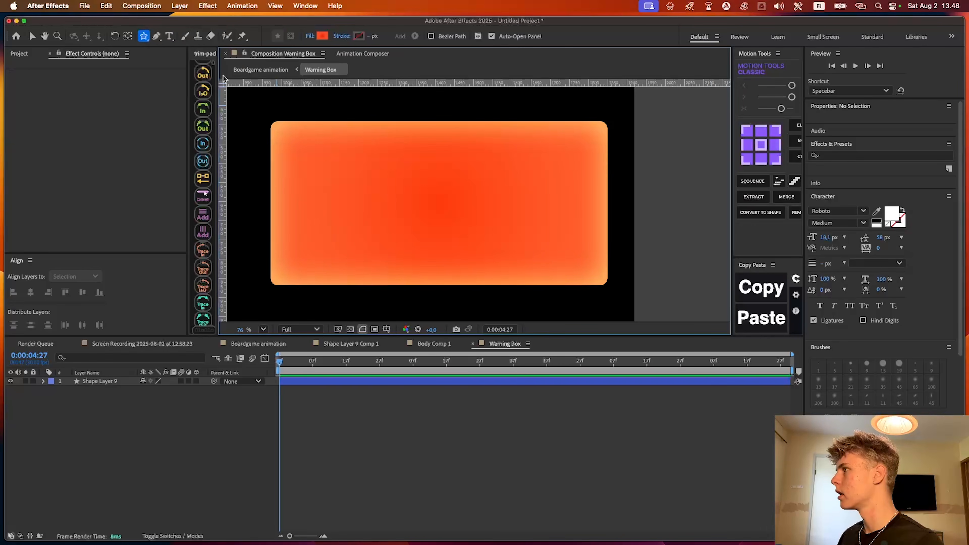
mouse_move(409, 209)
mouse_down()
mouse_move(481, 260)
mouse_move(476, 249)
mouse_up()
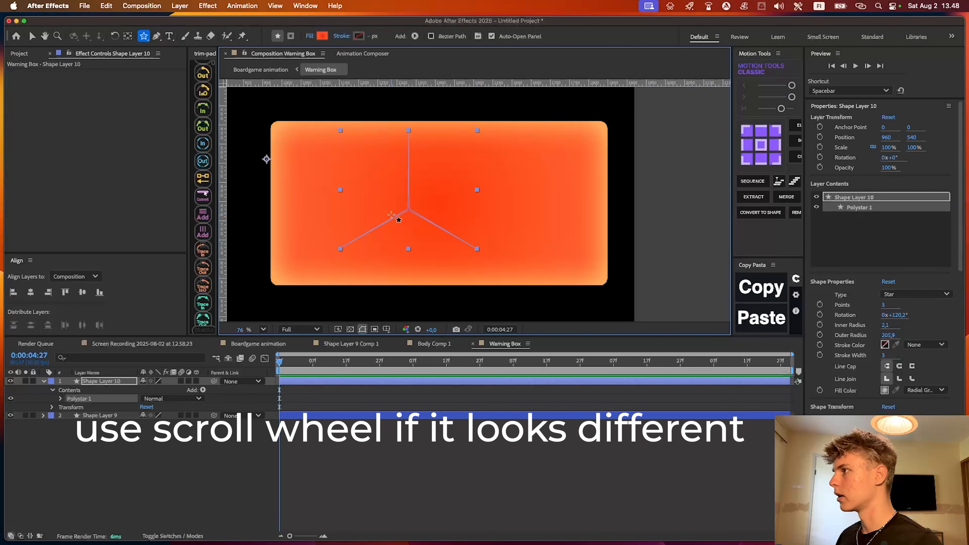
Increase the star's inner radius to about 104.4 so that it forms a solid triangle
key(v)
scroll(398, 219, left, 3)
click(60, 398)
click(70, 424)
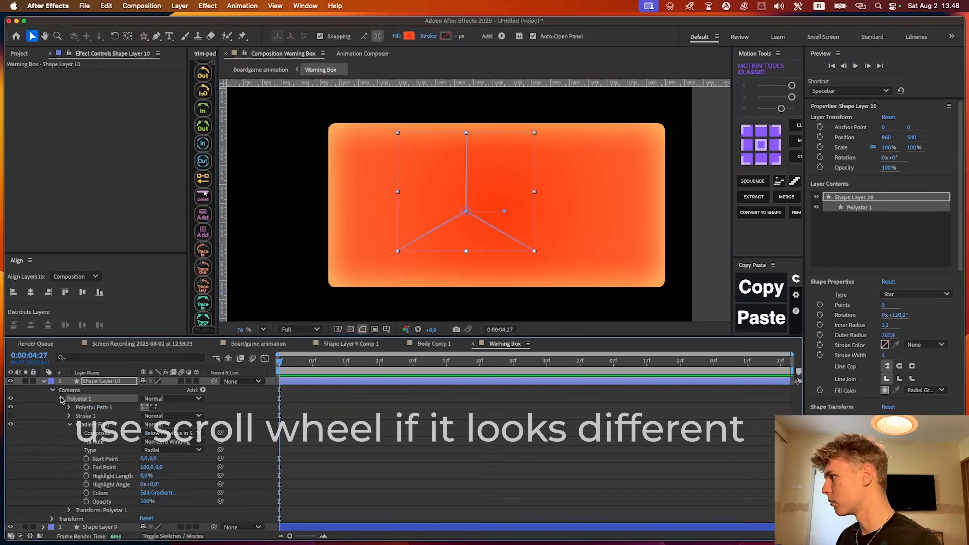
click(69, 408)
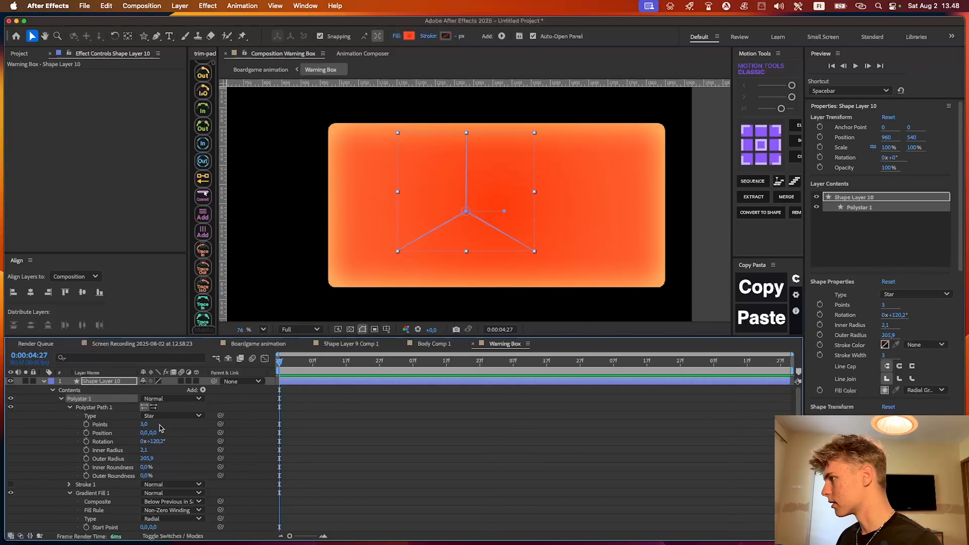
drag(151, 450, 196, 449)
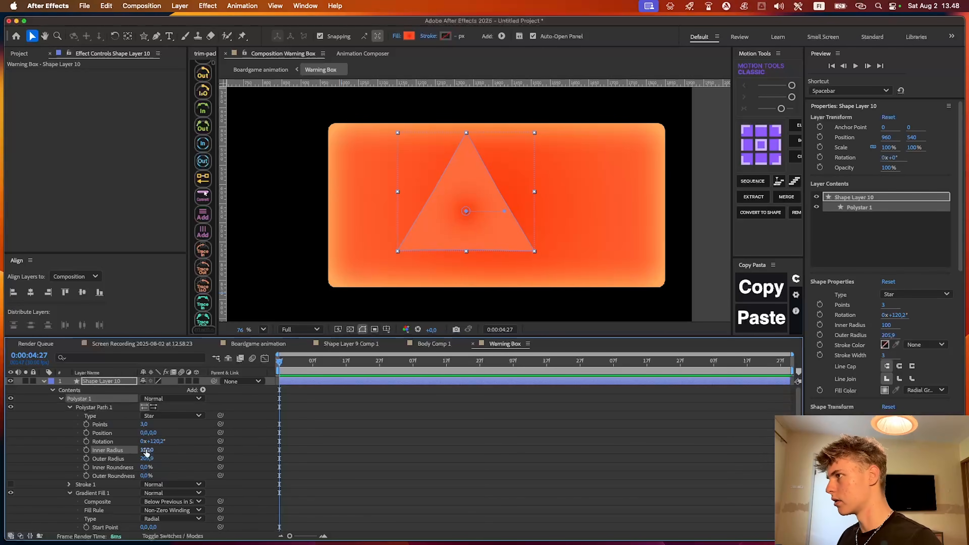
click(387, 294)
Change the triangle's gradient fill to a solid dark red colour
scroll(504, 149, up, 3)
click(448, 146)
alt+click(413, 35)
click(412, 35)
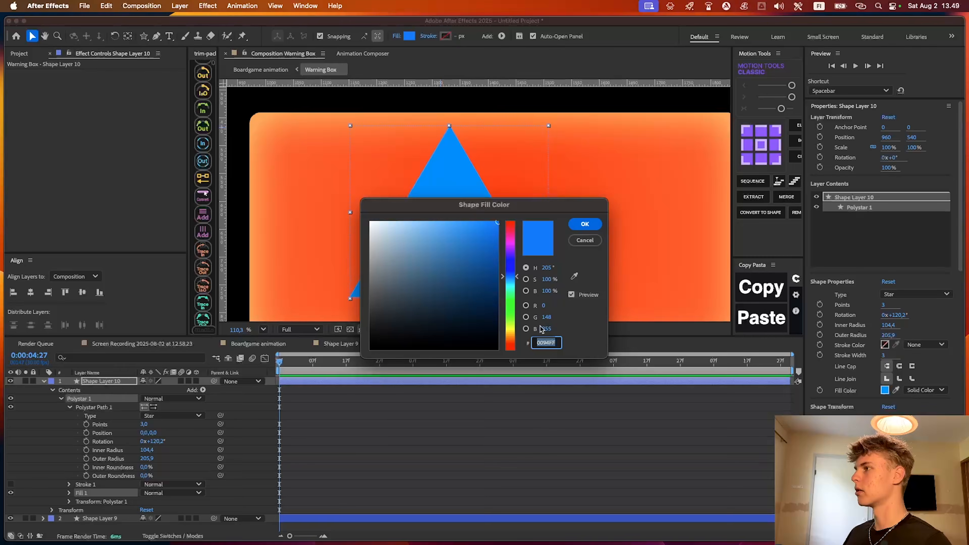
drag(514, 207, 518, 322)
drag(516, 403, 522, 508)
mouse_move(496, 428)
mouse_down()
mouse_move(555, 413)
mouse_move(568, 393)
mouse_up()
click(589, 342)
scroll(558, 302, right, 2)
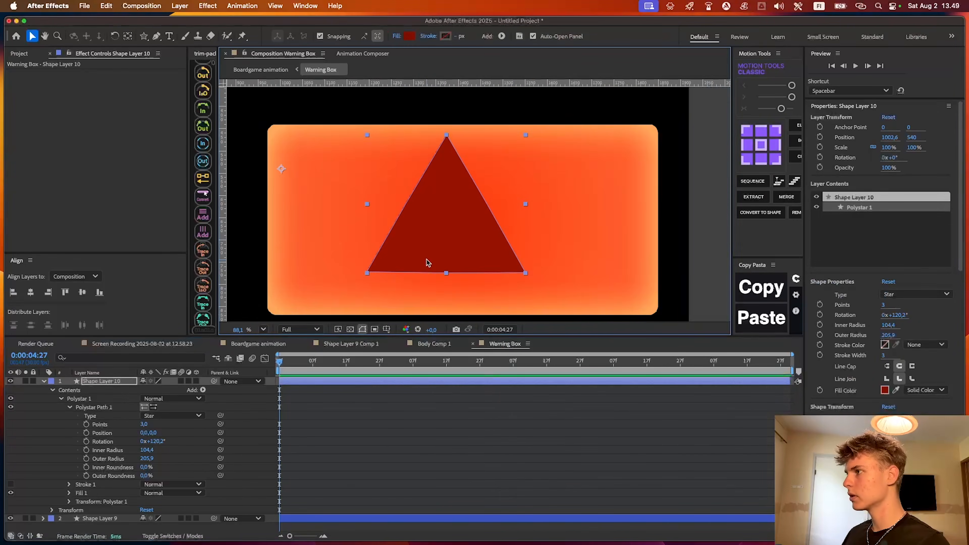
Centre the orange box and the triangle horizontally and vertically in the Warning Box composition
scroll(430, 263, down, 5)
scroll(433, 264, down, 3)
key(shift+slash)
click(416, 448)
key(u)
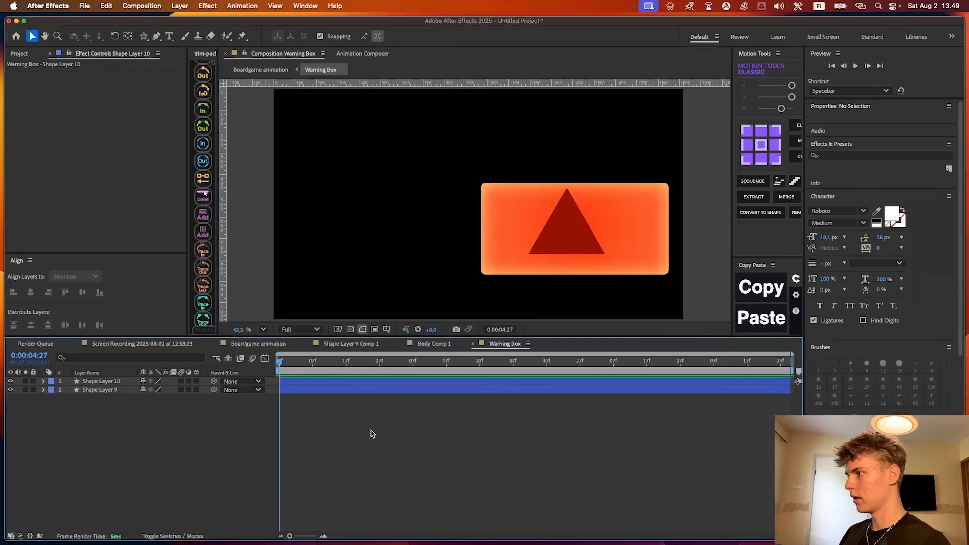
click(363, 391)
click(31, 292)
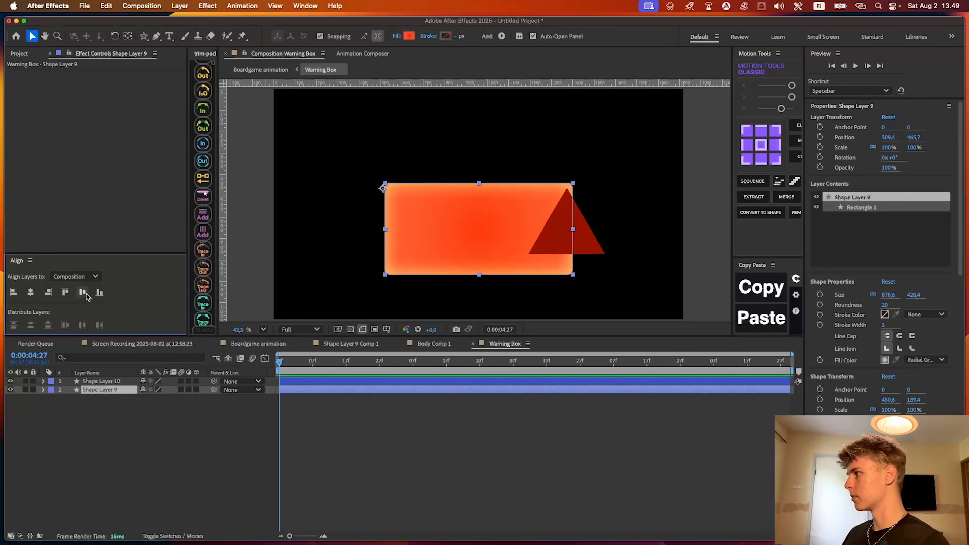
click(82, 292)
key(super+Up)
click(30, 292)
click(83, 292)
Centre the triangle's anchor point, scale the triangle to about 53.8%, and move it up within the box
scroll(463, 220, up, 2)
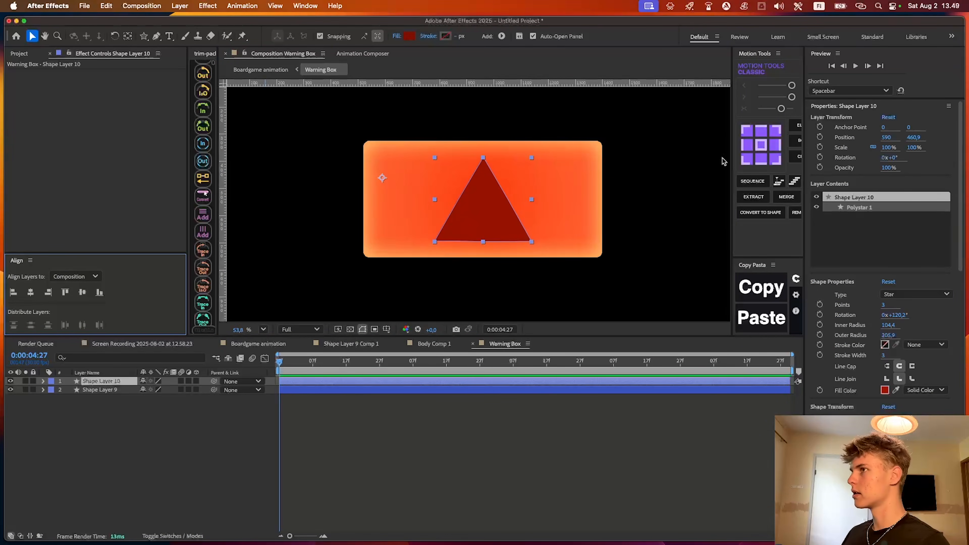
click(762, 146)
key(s)
drag(155, 390, 124, 391)
scroll(526, 174, up, 3)
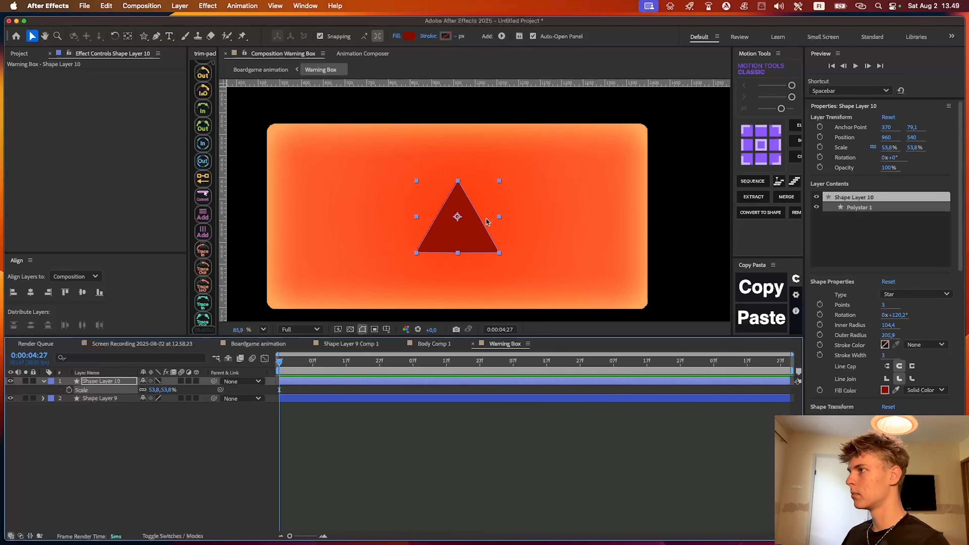
drag(489, 216, 489, 190)
click(461, 321)
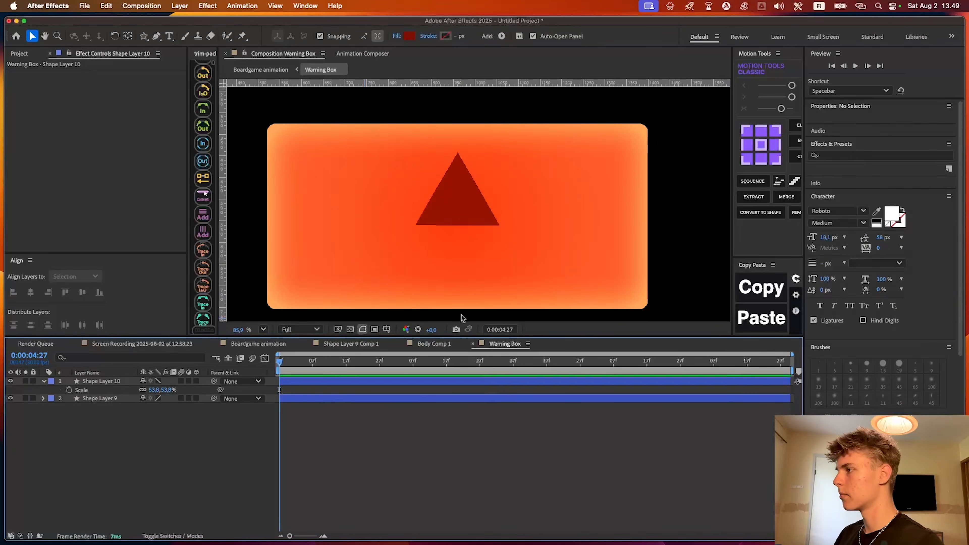
Add a "!" text layer over the triangle in Roboto Bold at about 144.1 px
key(super+t)
click(459, 201)
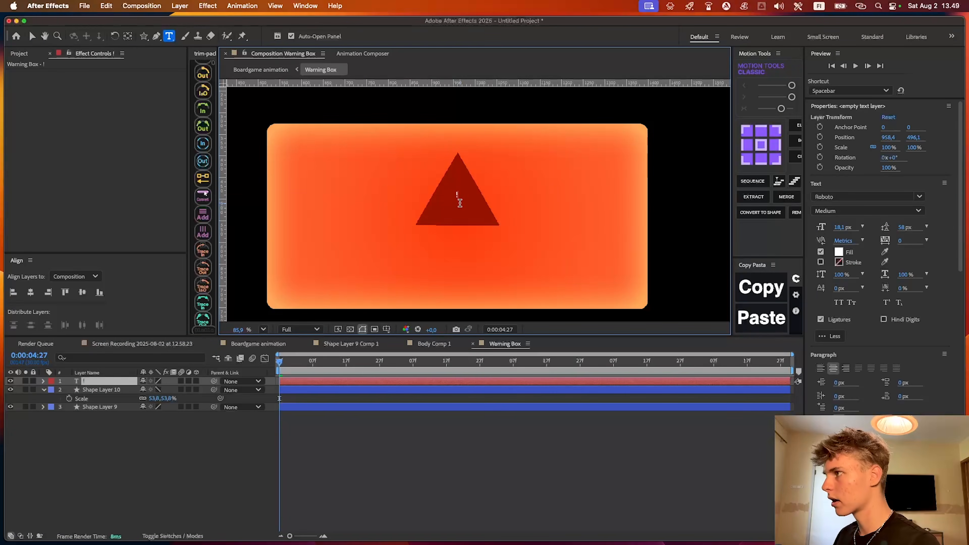
drag(821, 229, 905, 229)
click(863, 211)
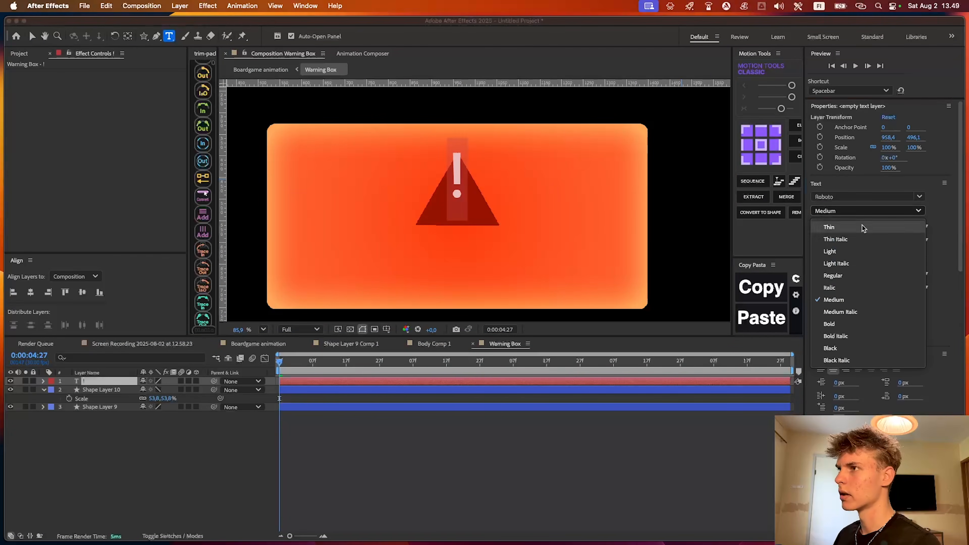
click(831, 324)
click(560, 428)
Move the exclamation mark down inside the triangle and recolour its fill with the orange-red sampled from the box
scroll(488, 220, up, 3)
key(v)
drag(437, 170, 437, 190)
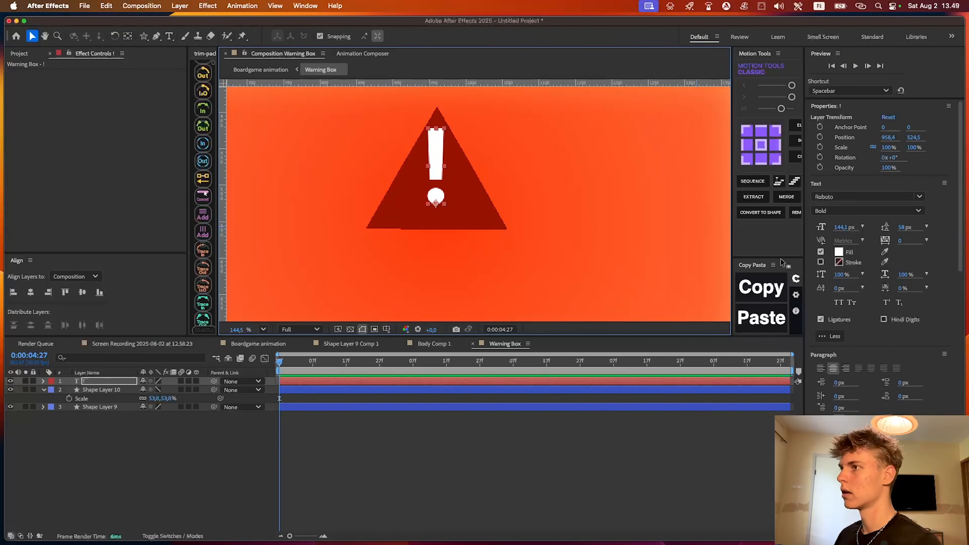
click(884, 251)
click(583, 231)
drag(439, 159, 434, 176)
Scale the exclamation mark to about 73.7% and reposition it within the triangle, centred horizontally
key(s)
drag(170, 389, 165, 389)
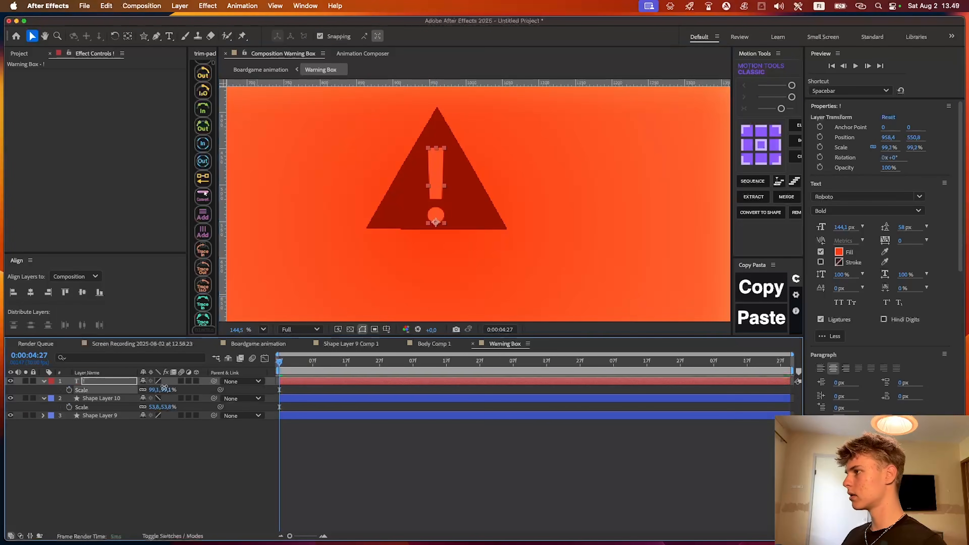
drag(99, 385, 20, 383)
scroll(438, 218, up, 2)
drag(438, 218, 440, 193)
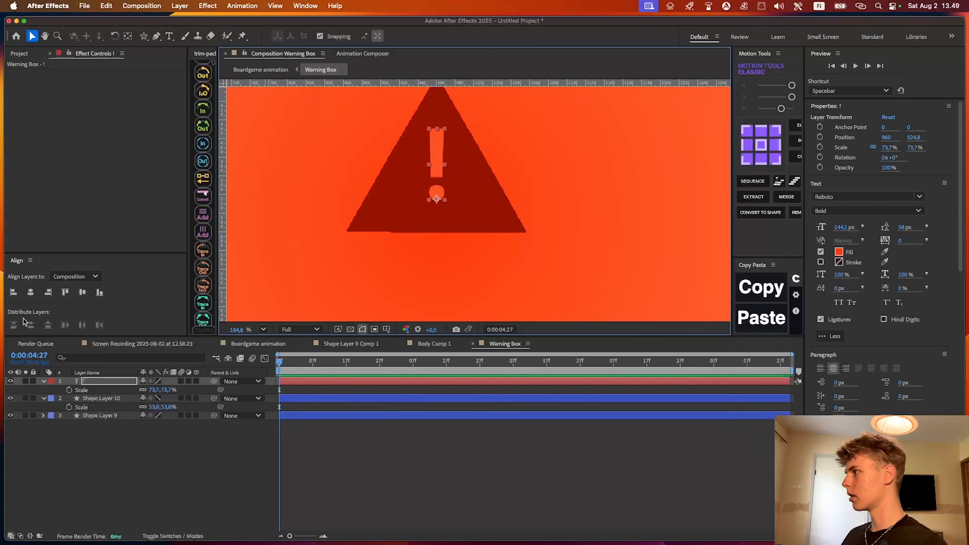
click(31, 292)
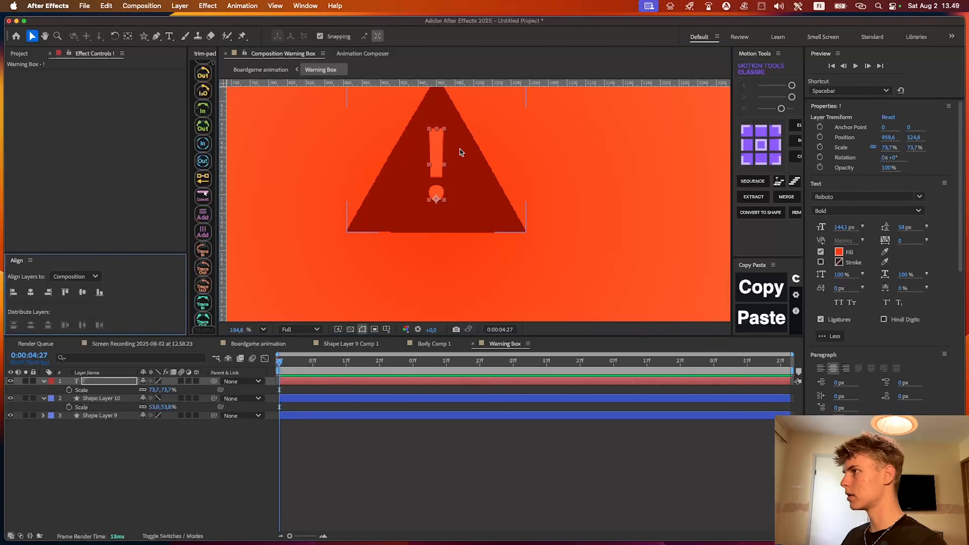
Scale the triangle to 39.6% and the exclamation mark to 59.5%, and set the mark's font weight to Medium
scroll(495, 275, down, 5)
click(377, 406)
click(377, 398)
shift+click(374, 382)
key(s)
key(s)
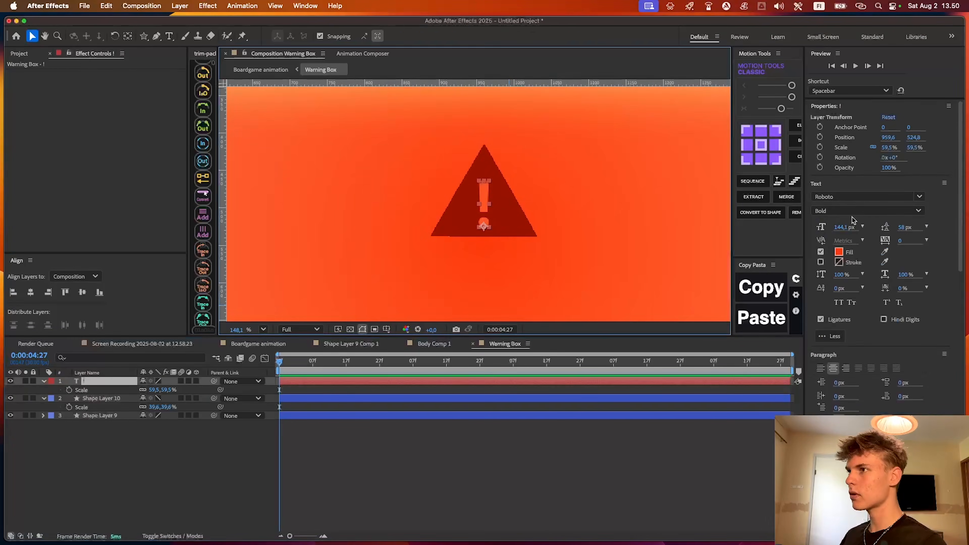
click(853, 213)
click(844, 305)
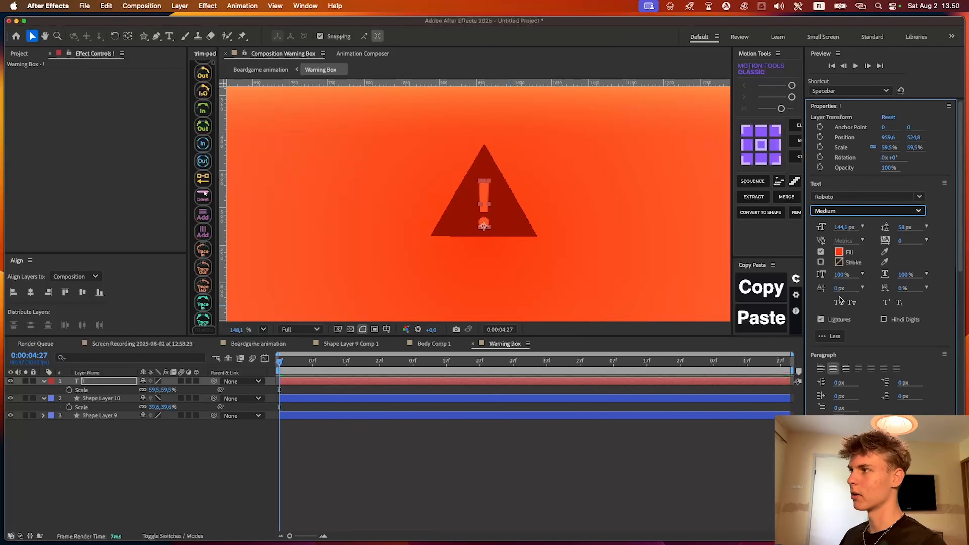
Nudge the exclamation mark up to Y 514, reduce its font size to 138.3 px and recolour its fill orange
scroll(576, 224, up, 2)
key(shift+Up)
key(shift+Up)
drag(845, 228, 825, 228)
click(838, 252)
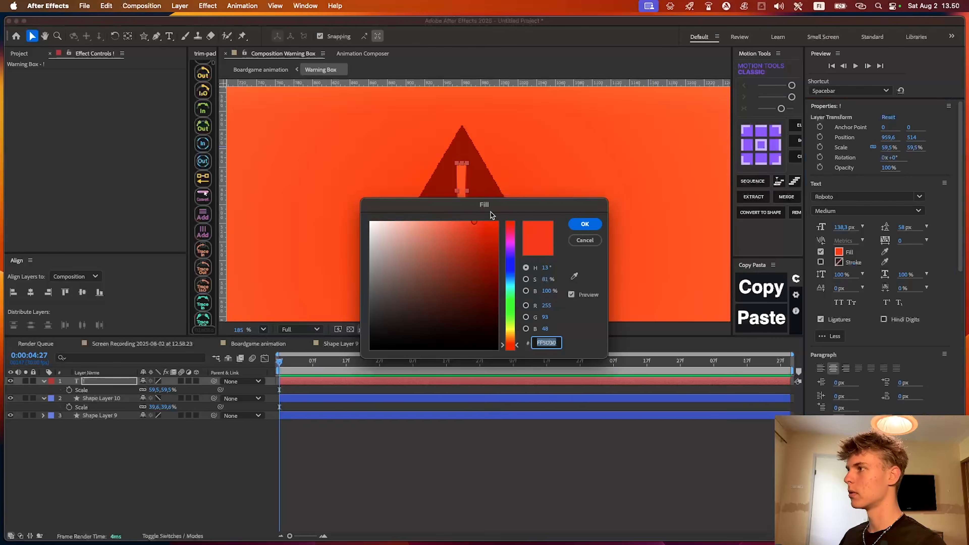
click(515, 340)
click(589, 223)
Add a text layer reading "Upgrage your skillset to continue" on the box around the triangle's lower edge
scroll(505, 272, down, 5)
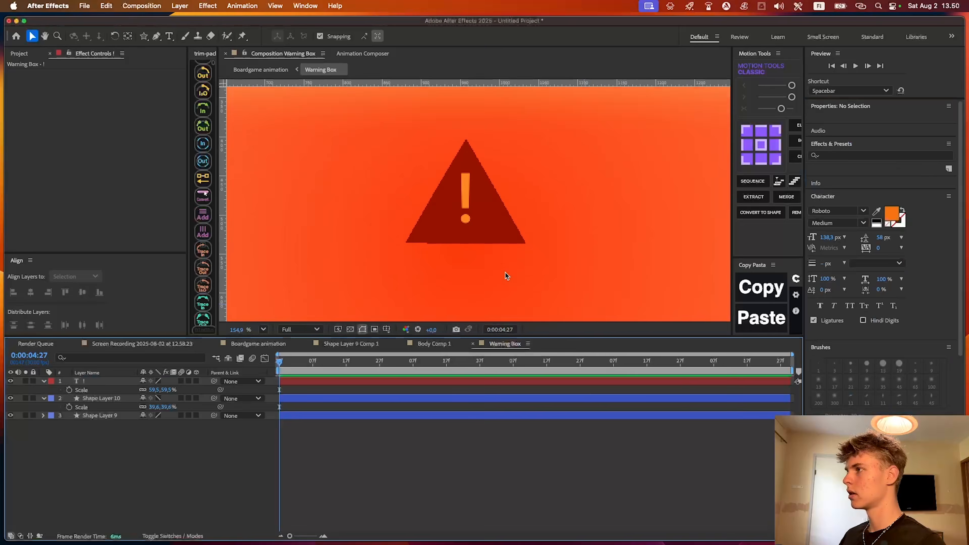
drag(505, 273, 503, 226)
scroll(506, 249, down, 3)
key(super+t)
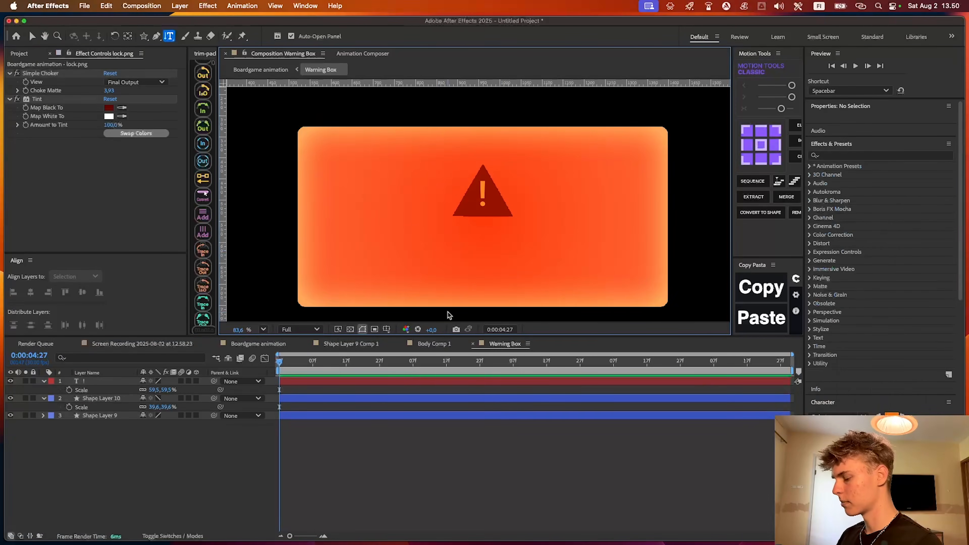
click(424, 238)
text(Up)
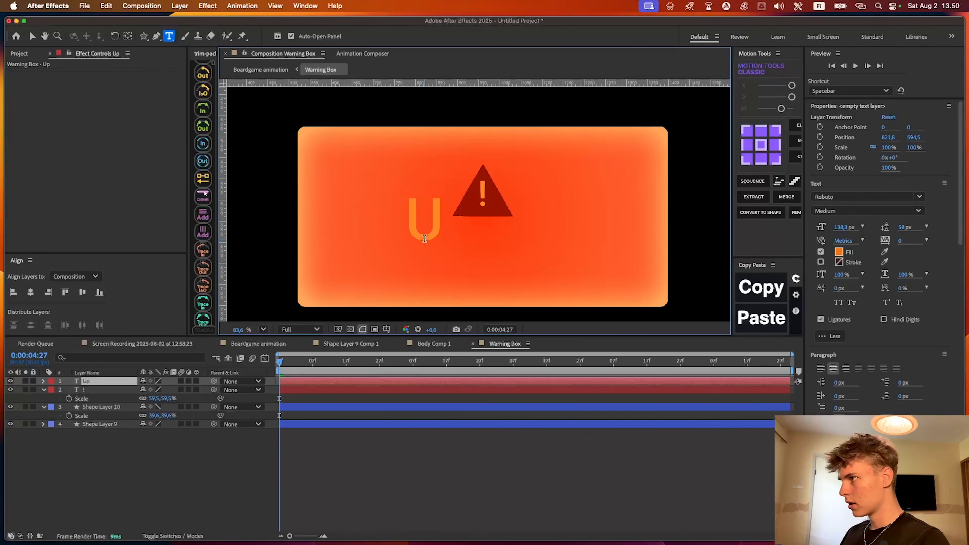
text(grage your ski)
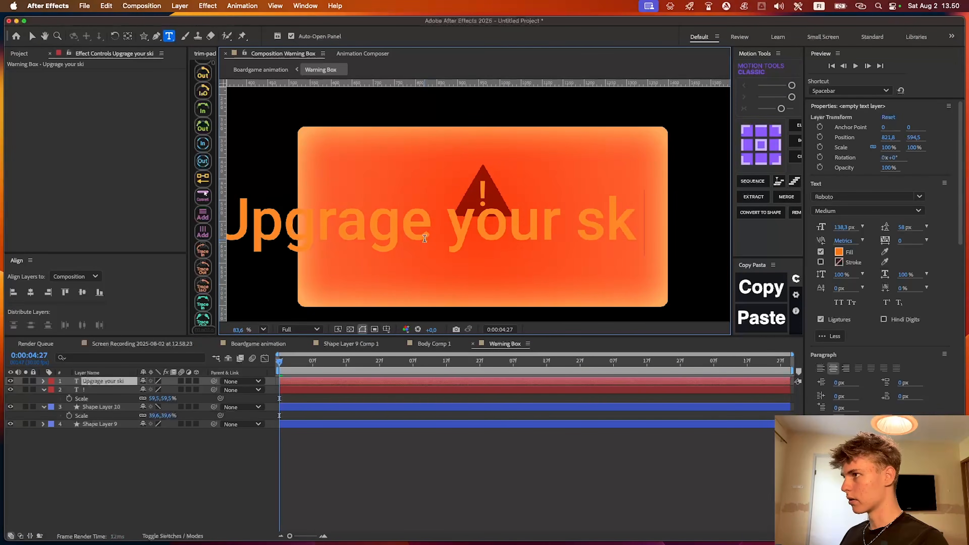
text(llset to oontn)
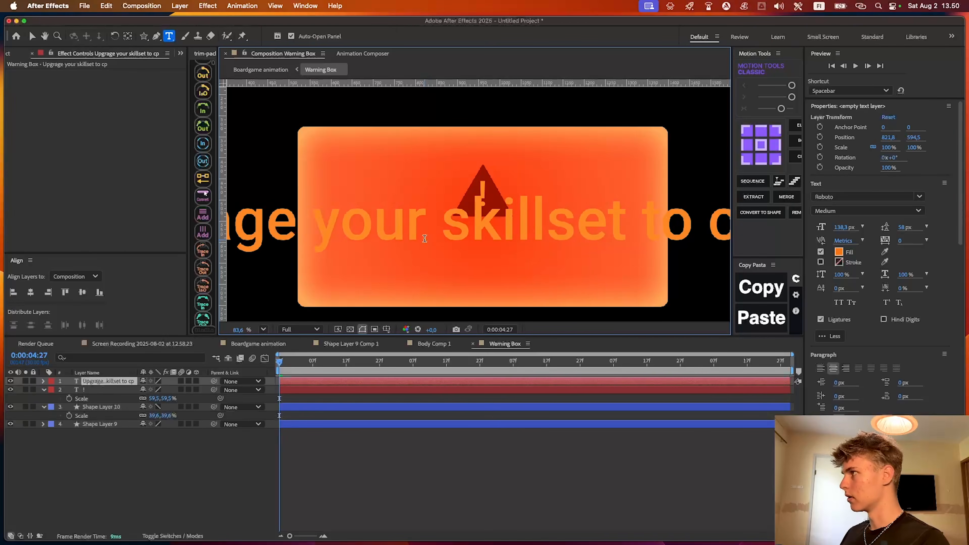
key(BackSpace)
text(inue)
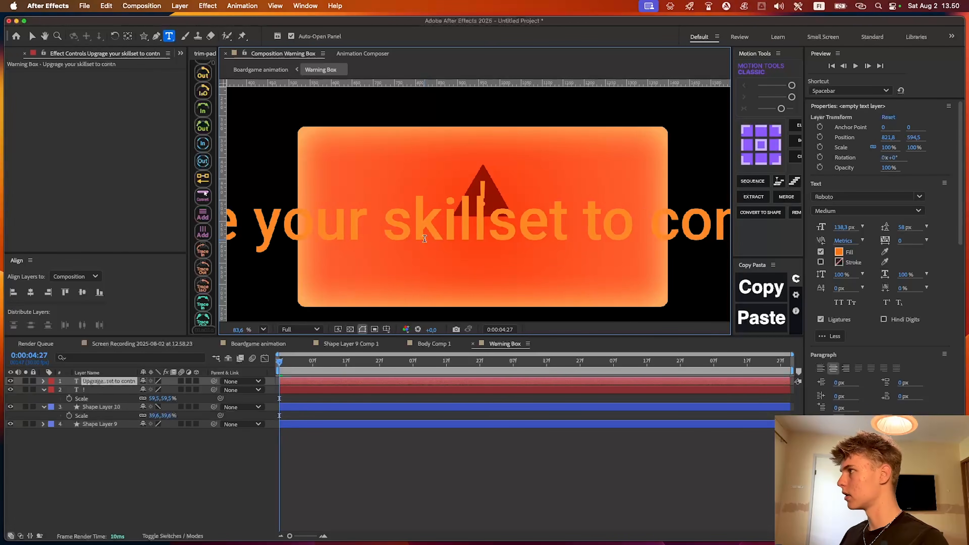
Set the sentence's font to Fixture Expanded SemiBold at 31.3 px and fill it with the triangle's sampled dark red
click(866, 196)
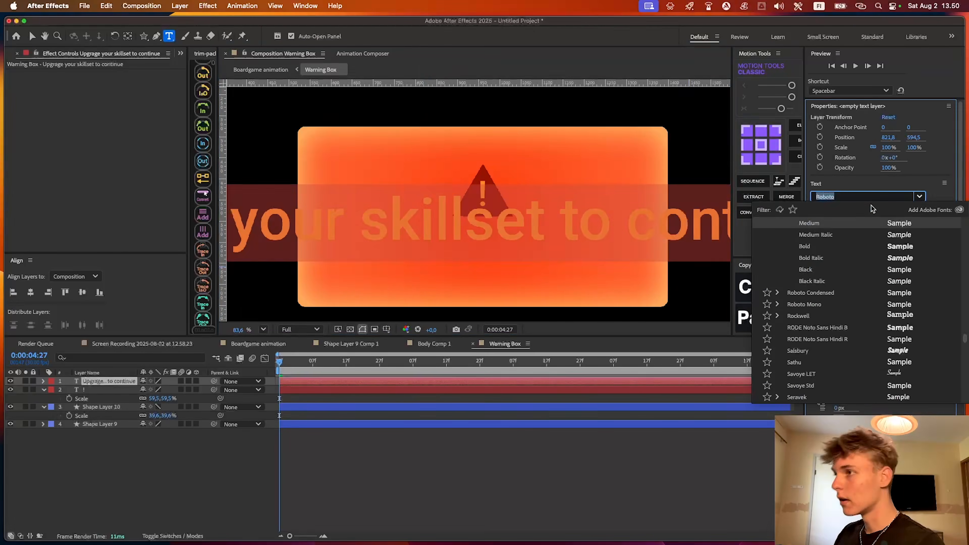
text(fixture)
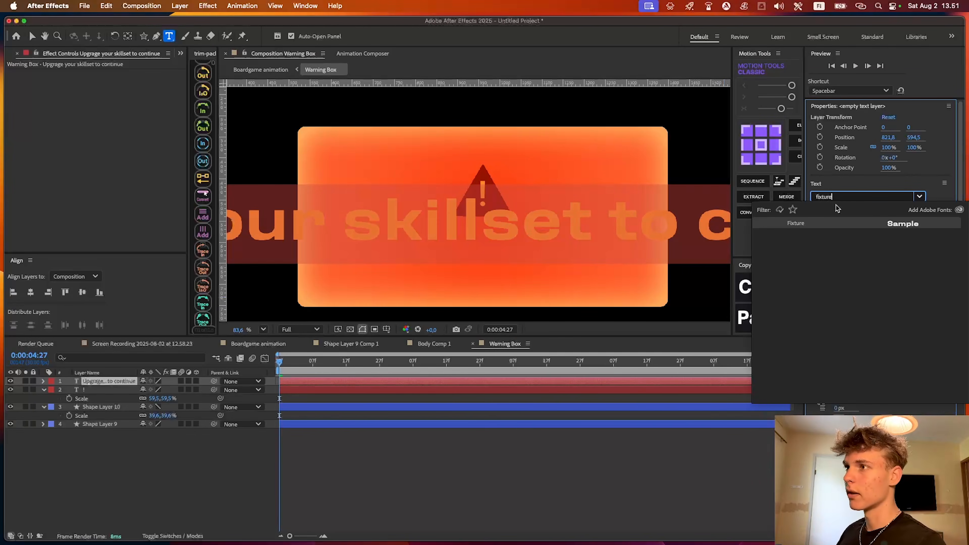
click(823, 225)
drag(847, 229, 801, 234)
click(885, 252)
click(499, 211)
click(488, 454)
Centre the sentence horizontally in the composition, just below the triangle at Y 601.9
scroll(469, 255, up, 4)
key(v)
click(423, 231)
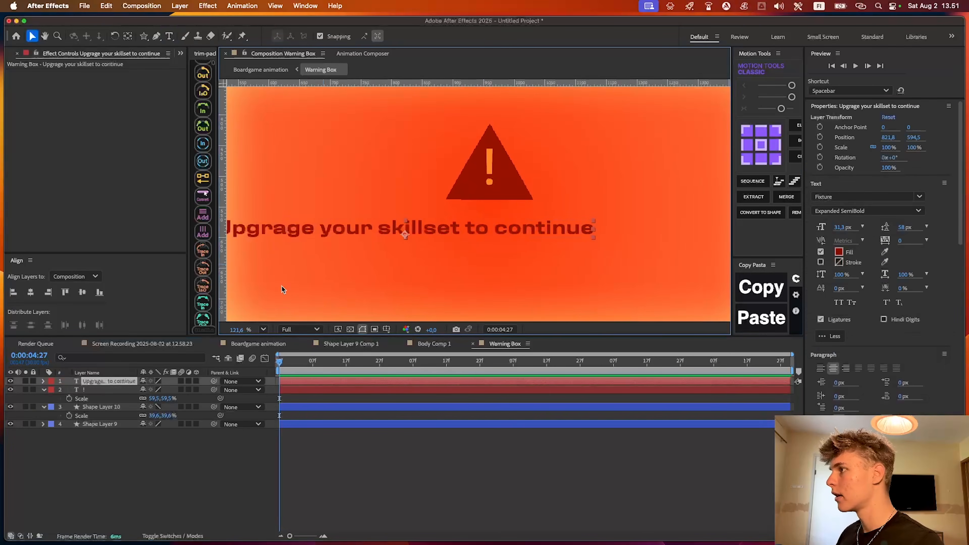
click(48, 293)
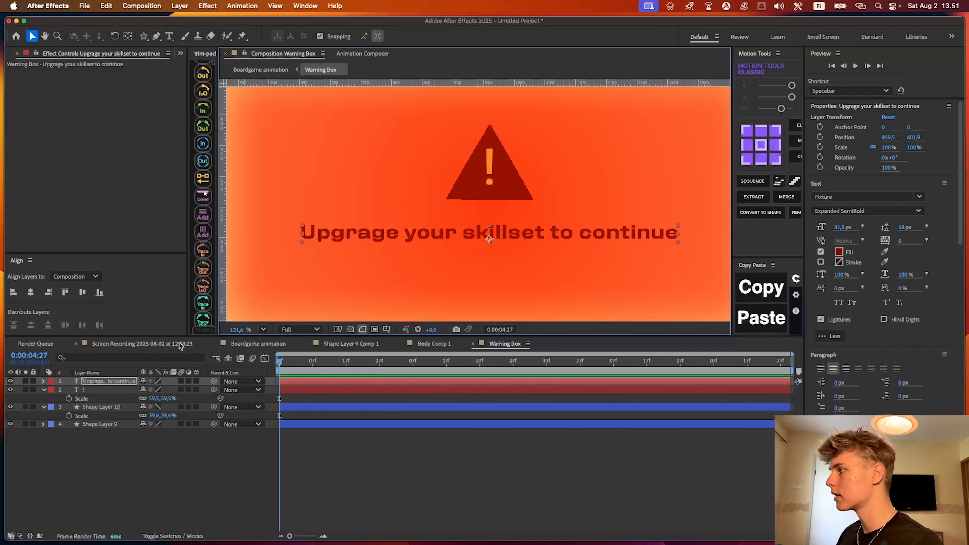
Draw a dark red rounded rectangle about 507 × 74 px below the sentence, with a roundness of 40
scroll(591, 246, down, 3)
click(530, 444)
scroll(521, 269, up, 3)
drag(519, 270, 445, 245)
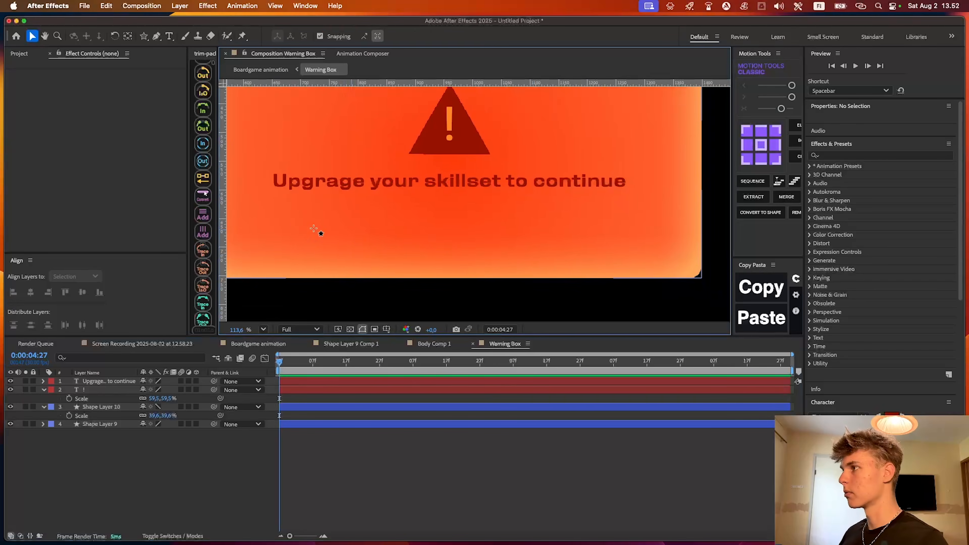
key(q)
click(144, 36)
click(168, 46)
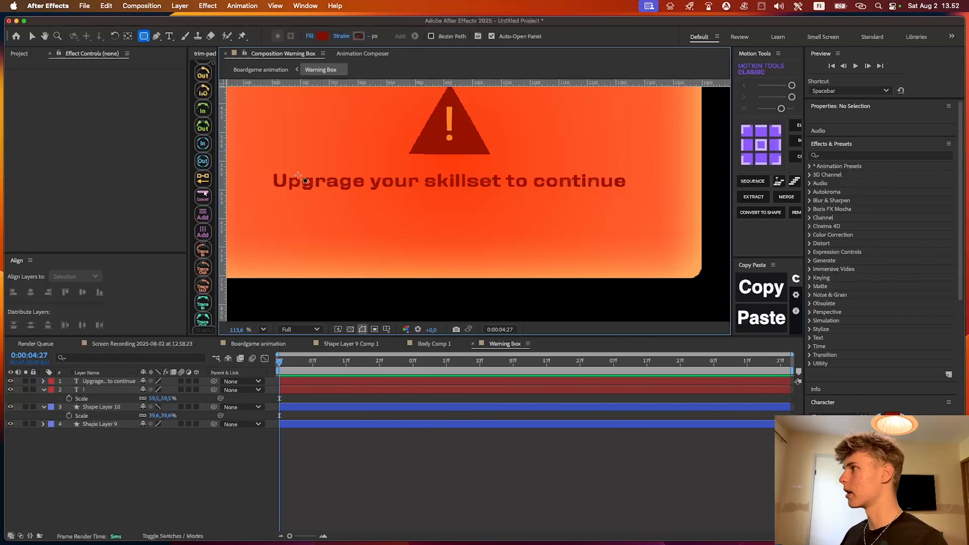
drag(291, 210, 581, 252)
click(885, 304)
Give the rounded rectangle a 1 px stroke in pale yellow
alt+click(358, 37)
click(368, 36)
text(1)
key(Return)
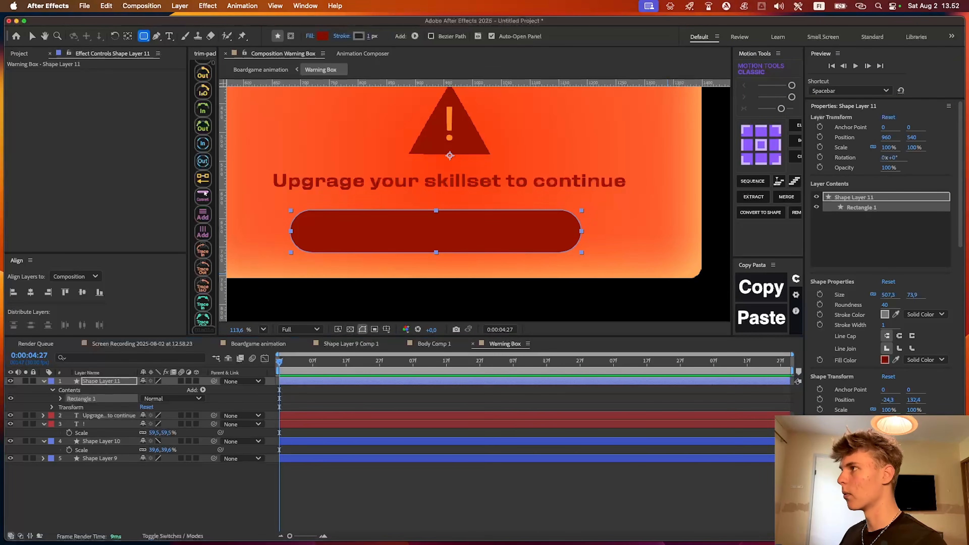
click(359, 36)
click(512, 325)
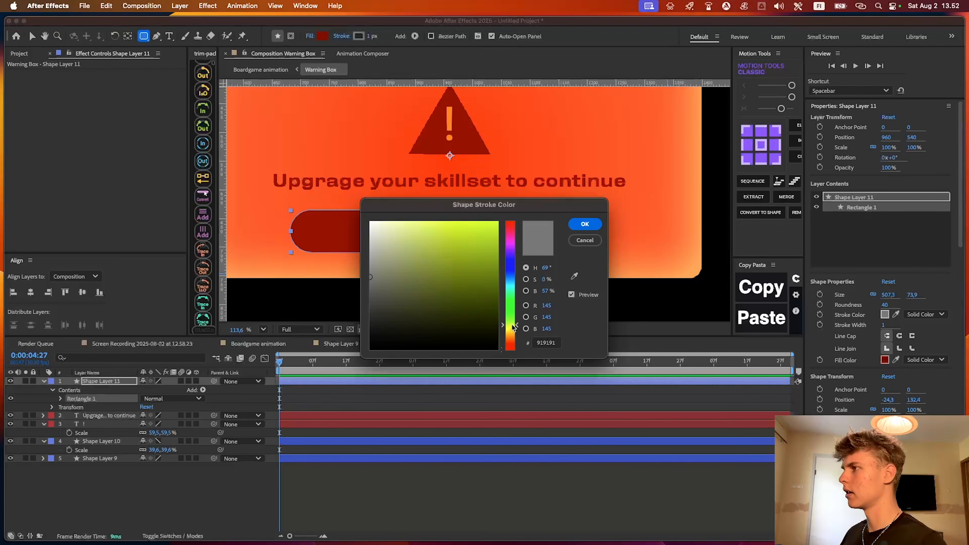
drag(419, 237, 419, 183)
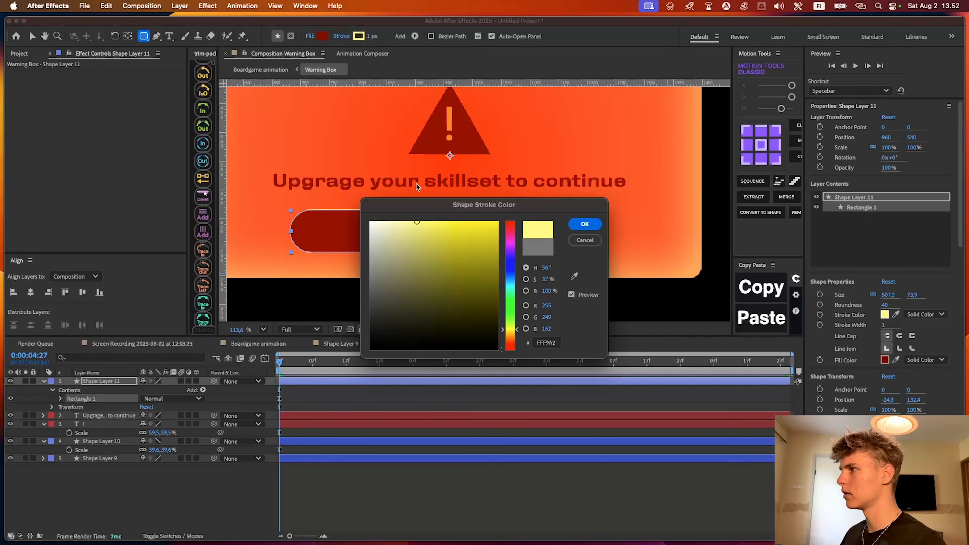
click(585, 224)
Centre the rounded rectangle's anchor point and align the shape horizontally centred in the composition
key(v)
scroll(400, 230, up, 3)
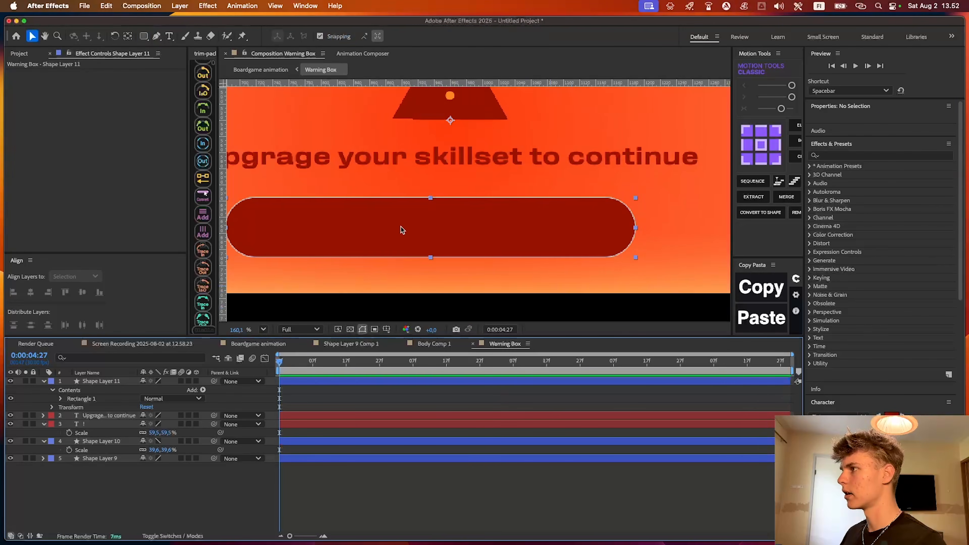
click(761, 145)
click(31, 292)
Duplicate the sentence text layer and place the copy over the rounded rectangle
scroll(465, 239, down, 2)
click(494, 344)
click(514, 170)
key(super+d)
drag(515, 170, 511, 226)
Change the copied text to "Invest $5000" and stack its layer above the rounded rectangle
double_click(509, 225)
text(Invest $5000)
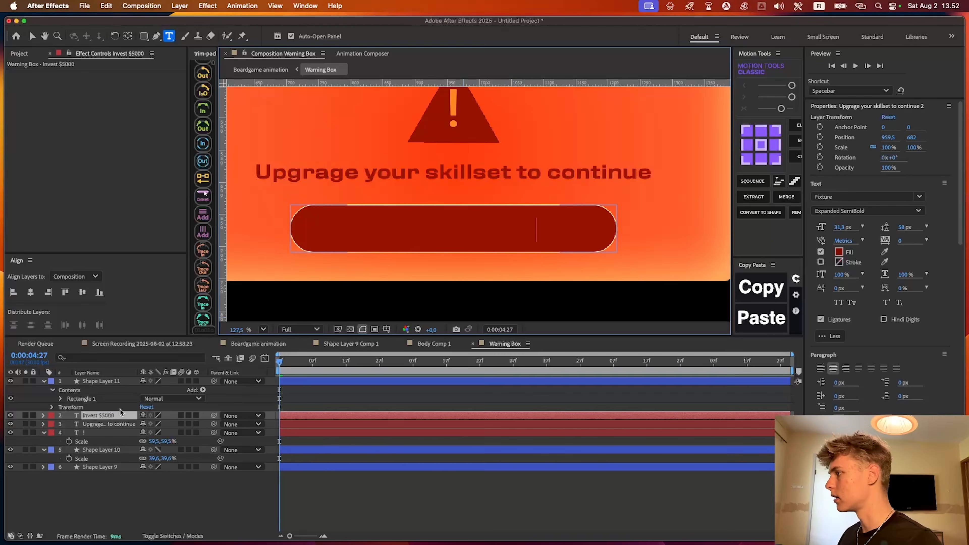
drag(117, 415, 116, 378)
key(v)
Copy the button's stroke colour and apply it as the fill of the "Invest $5000" text
click(838, 252)
click(585, 241)
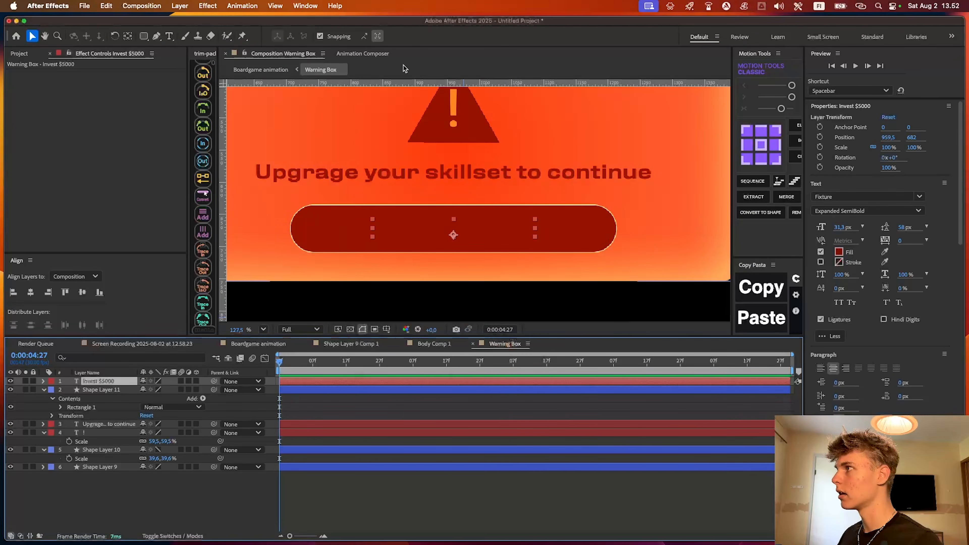
click(560, 392)
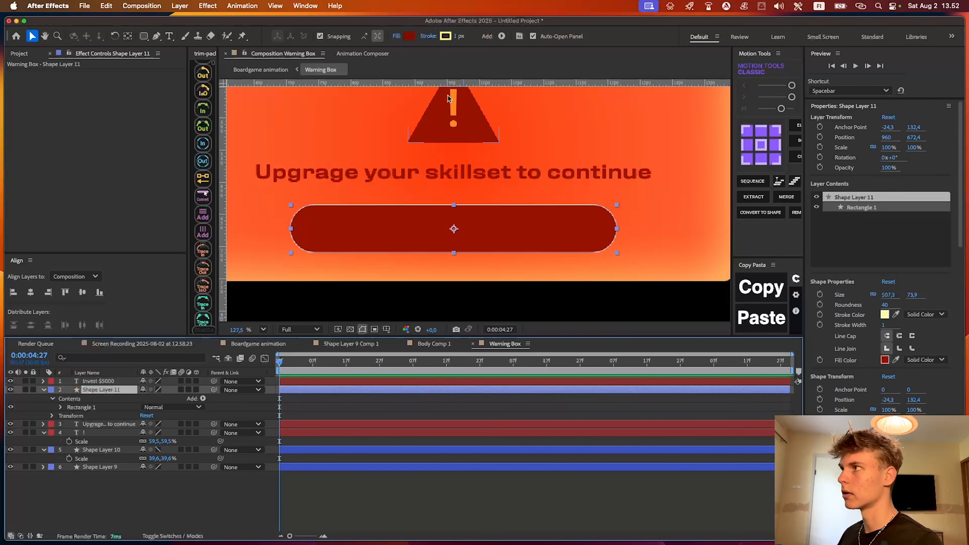
click(446, 36)
click(585, 224)
click(492, 382)
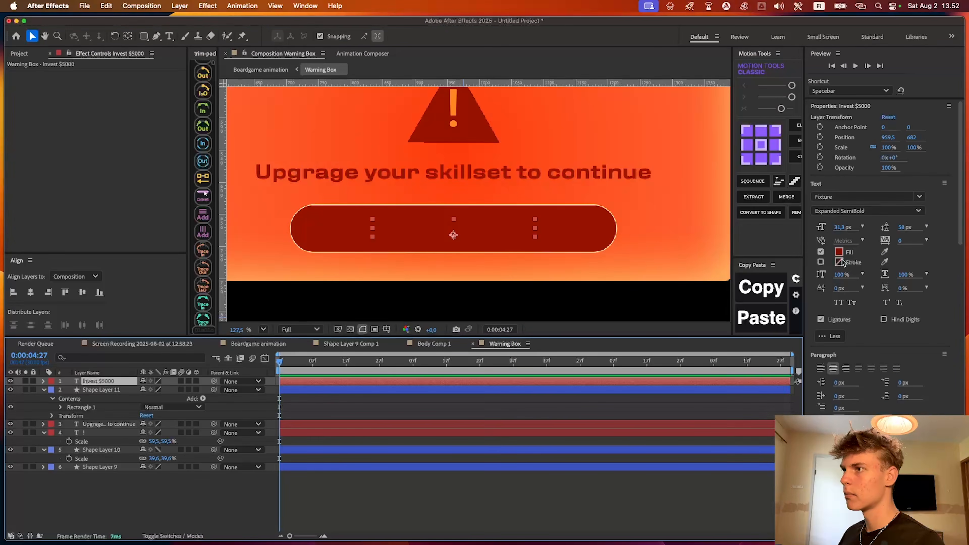
click(839, 252)
text(FFF9A2)
click(596, 224)
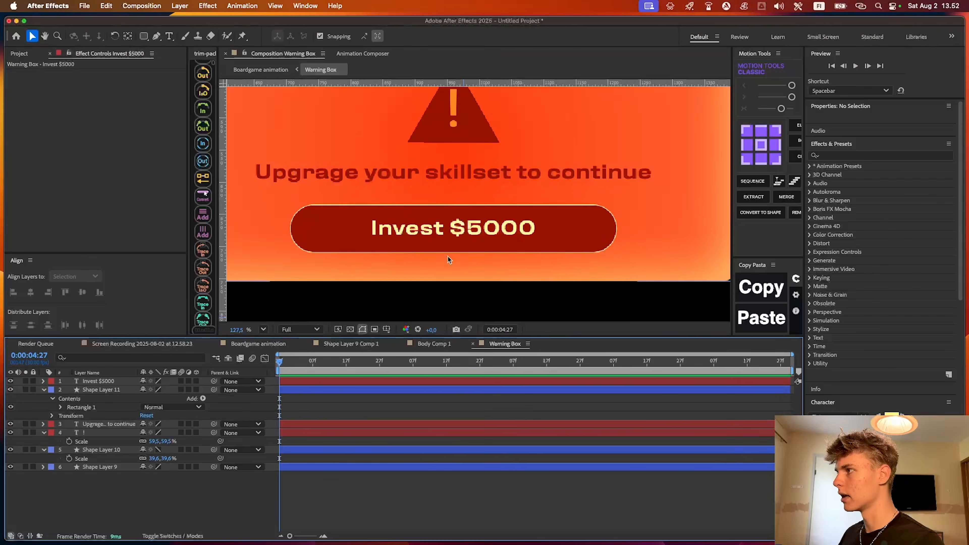
Shift the "Invest $5000" text's fill to a lighter pale yellow
scroll(447, 256, up, 3)
click(838, 252)
drag(418, 226, 406, 211)
click(580, 228)
Move the warning icon, sentence, button and button label up together within the box
click(410, 422)
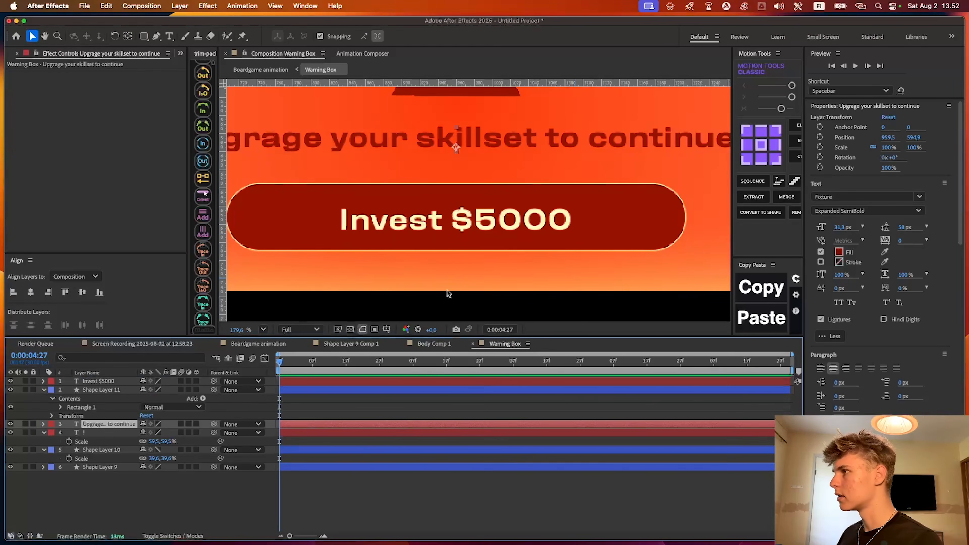
scroll(449, 284, down, 5)
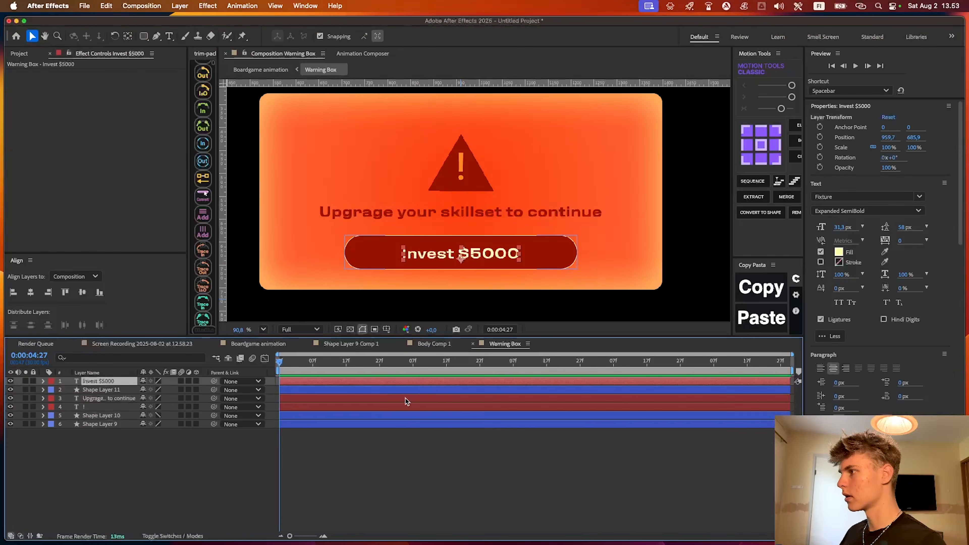
shift+click(401, 417)
drag(544, 260, 544, 247)
scroll(553, 252, down, 3)
Set the corner roundness of the warning box's background rectangle to 60
click(584, 424)
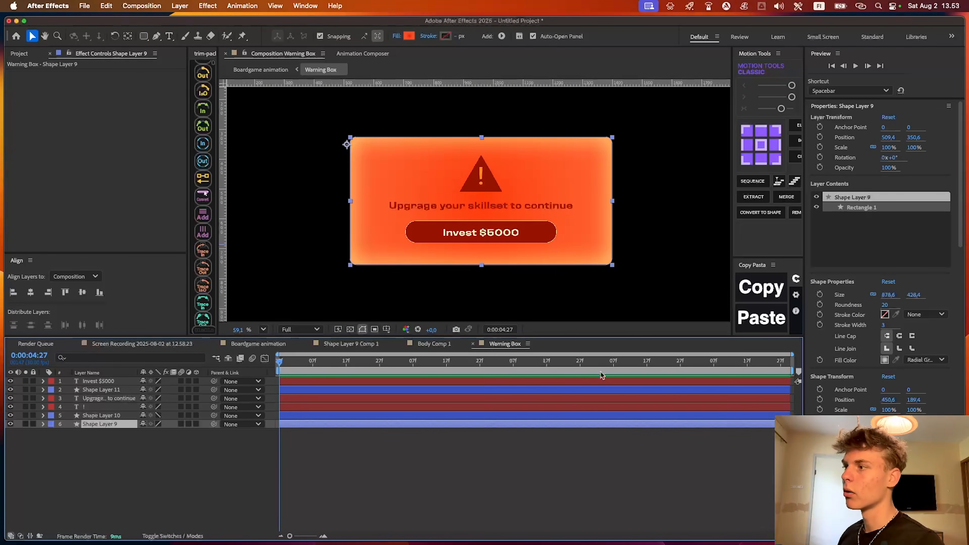
click(886, 305)
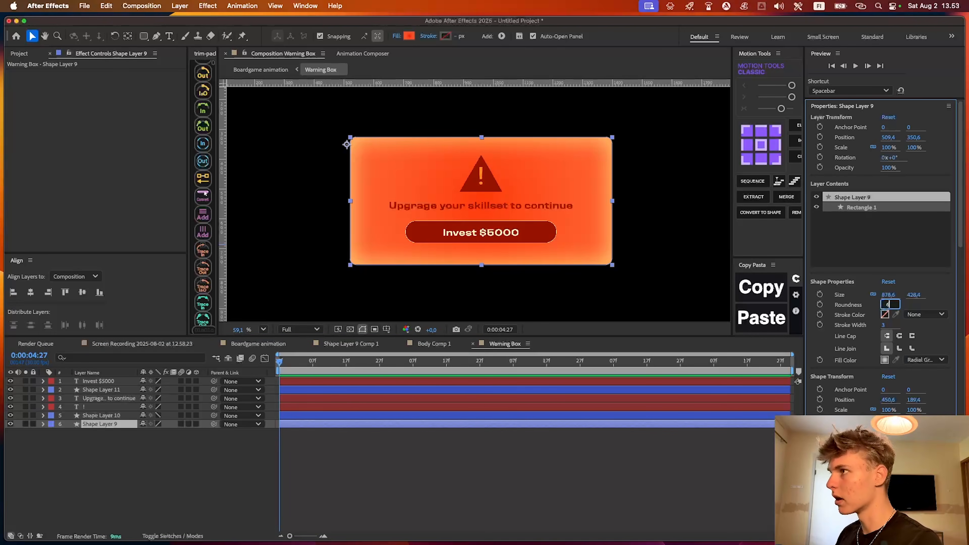
key(Return)
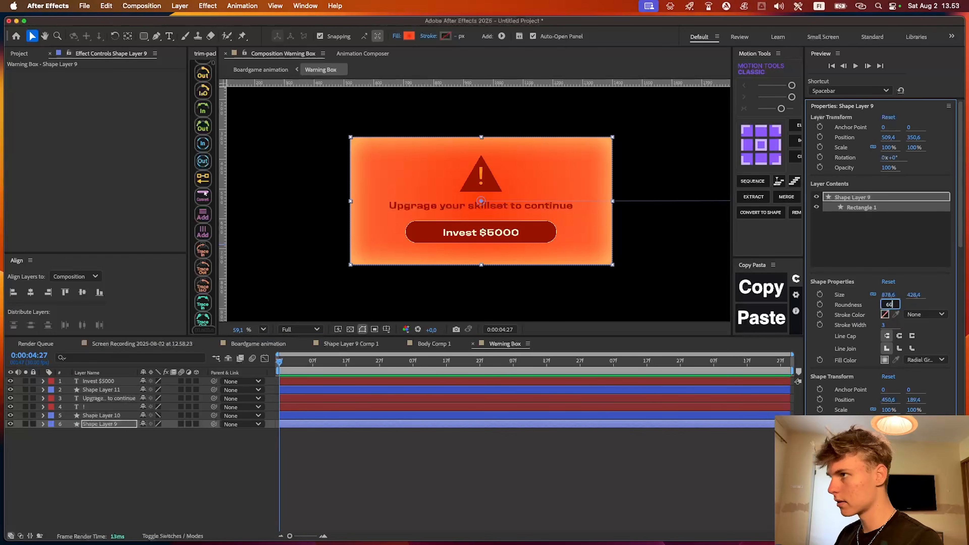
click(603, 446)
scroll(525, 164, up, 3)
scroll(525, 164, down, 5)
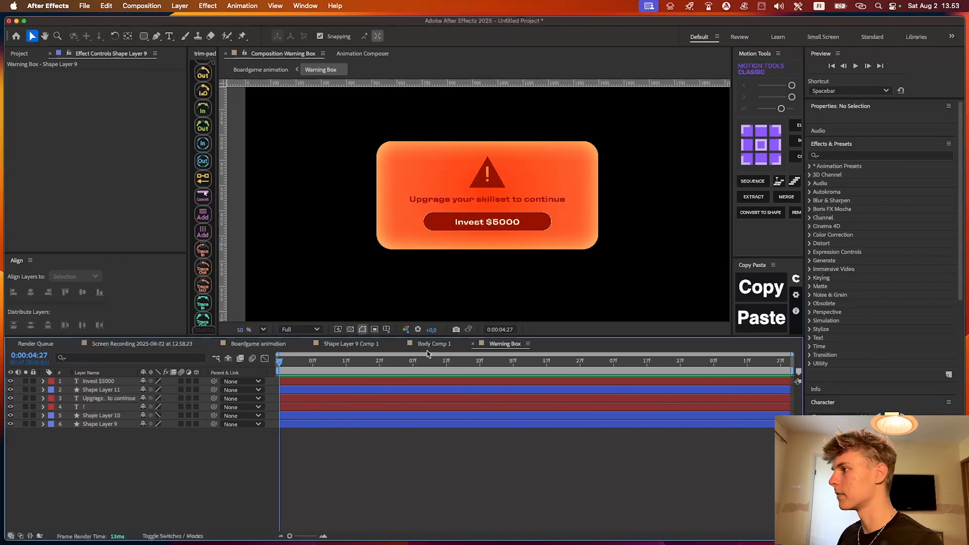
In the Boardgame animation composition, go to 0:00:06:13 and make the Warning Box layer 3D
click(258, 344)
scroll(485, 272, down, 3)
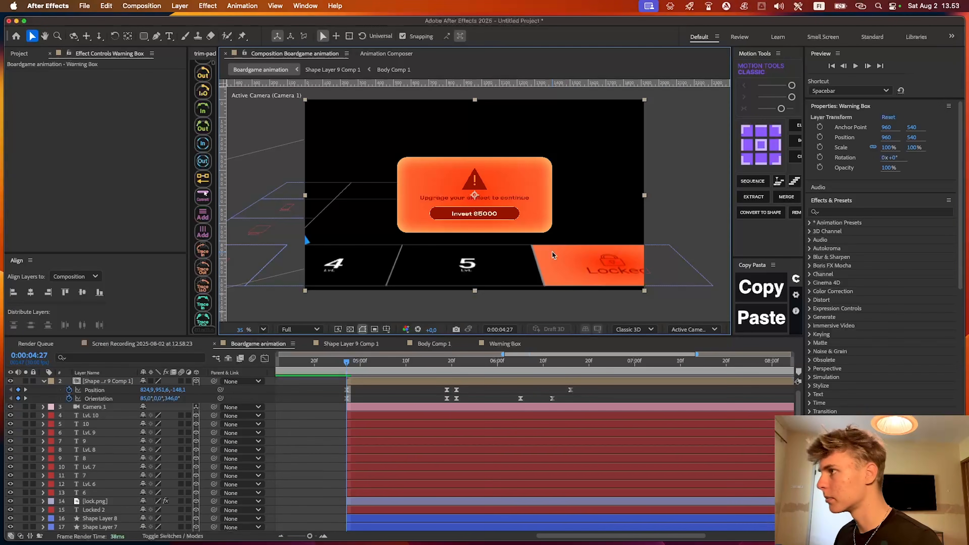
click(507, 362)
drag(507, 363, 557, 363)
click(556, 381)
scroll(506, 190, up, 2)
click(458, 394)
key(u)
click(452, 382)
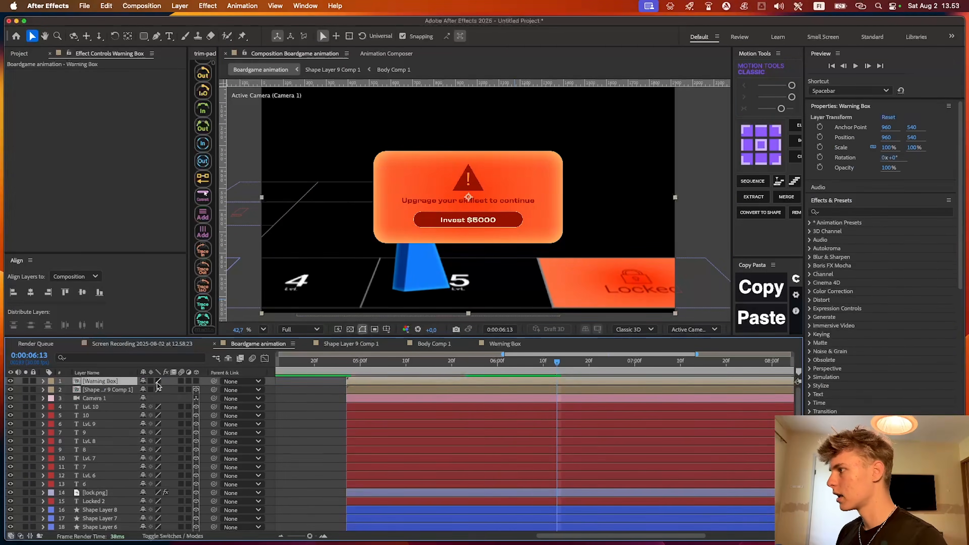
click(196, 381)
Rotate the Warning Box in 3D, place it by the Locked square's front edge and scale it to 27.8%
drag(352, 197, 337, 232)
key(p)
drag(144, 390, 355, 389)
drag(164, 389, 132, 393)
key(s)
drag(508, 172, 508, 120)
key(p)
drag(182, 389, 141, 388)
key(super+z)
key(super+z)
At 0:00:06:07, turn the Warning Box further towards the blue piece, to an orientation of 88.5°, 79.2°, 0°
click(515, 361)
key(s)
click(528, 376)
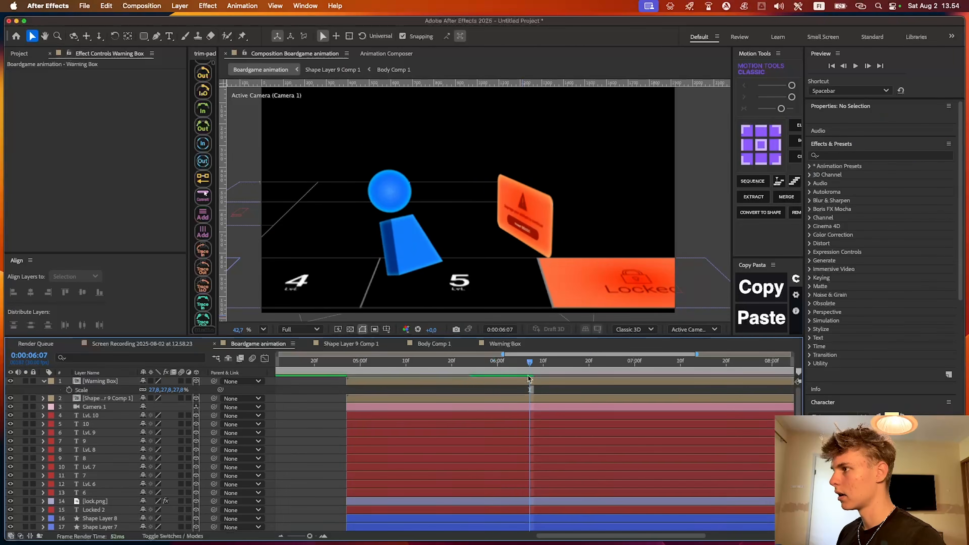
click(509, 381)
drag(518, 223, 533, 222)
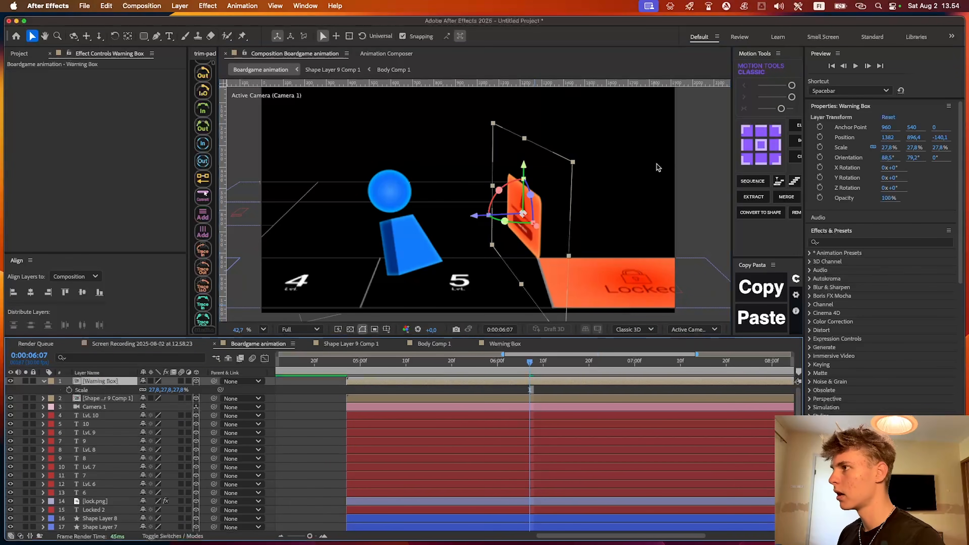
Move the Warning Box's anchor point down to 960, 720, near the box's lower edge
scroll(511, 233, up, 3)
key(y)
drag(542, 160, 542, 195)
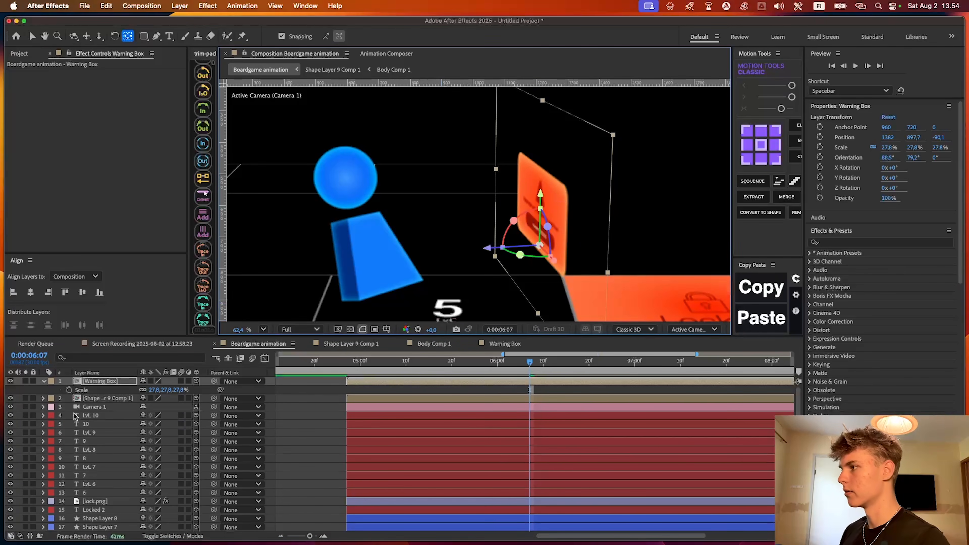
Keyframe the Warning Box's scale from 0% at 0:00:06:07 to 27.8% at 0:00:06:20
click(69, 390)
key(u)
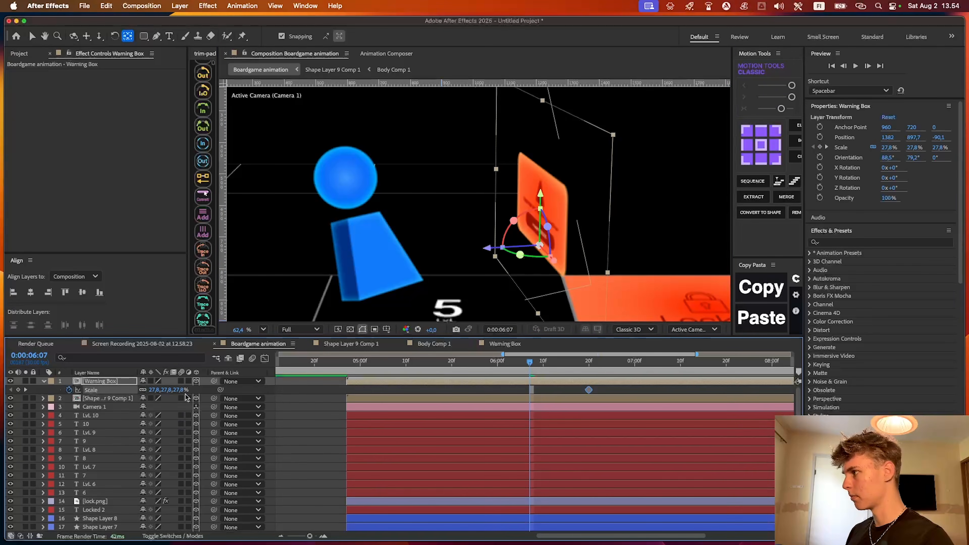
click(198, 390)
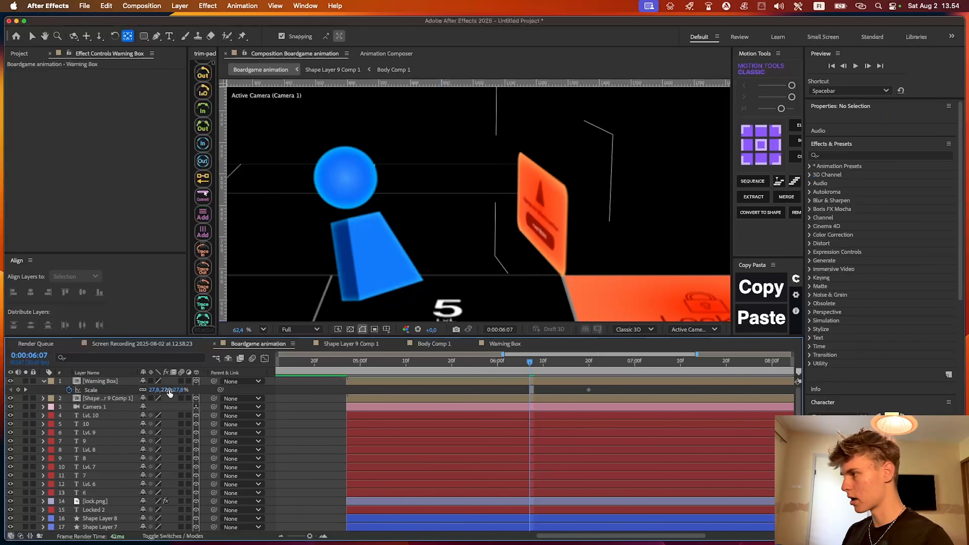
text(0)
key(Return)
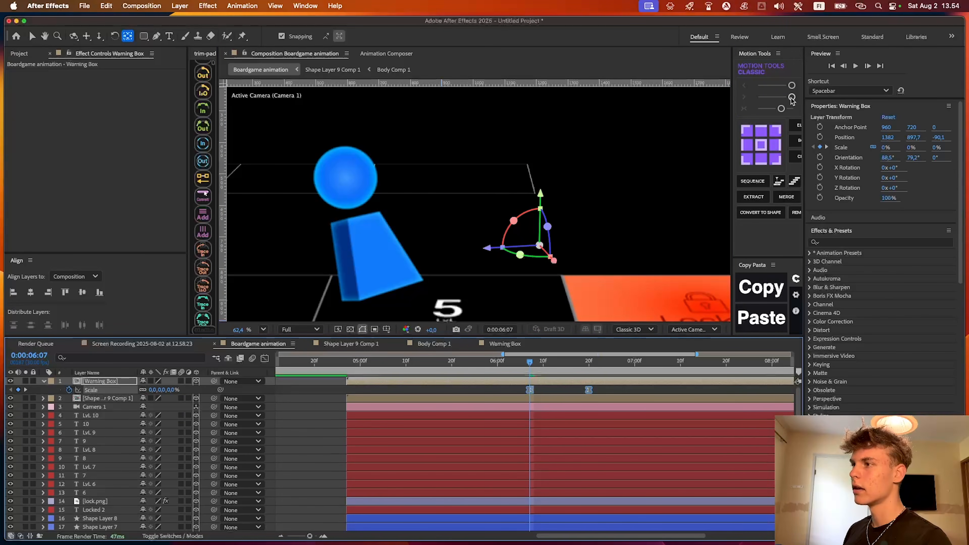
Ease the Warning Box's scale keyframes, check their speed graph and preview the pop-up animation
click(792, 97)
click(513, 376)
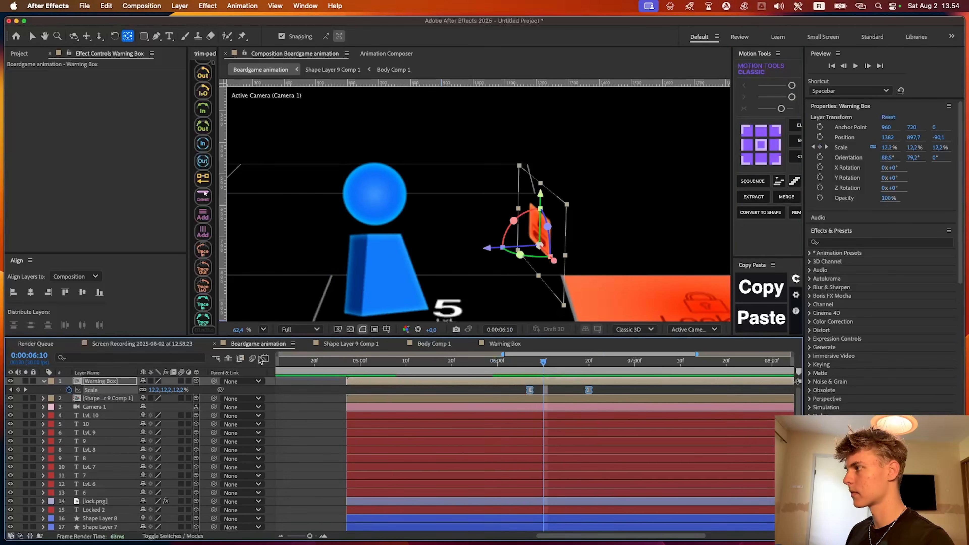
click(265, 358)
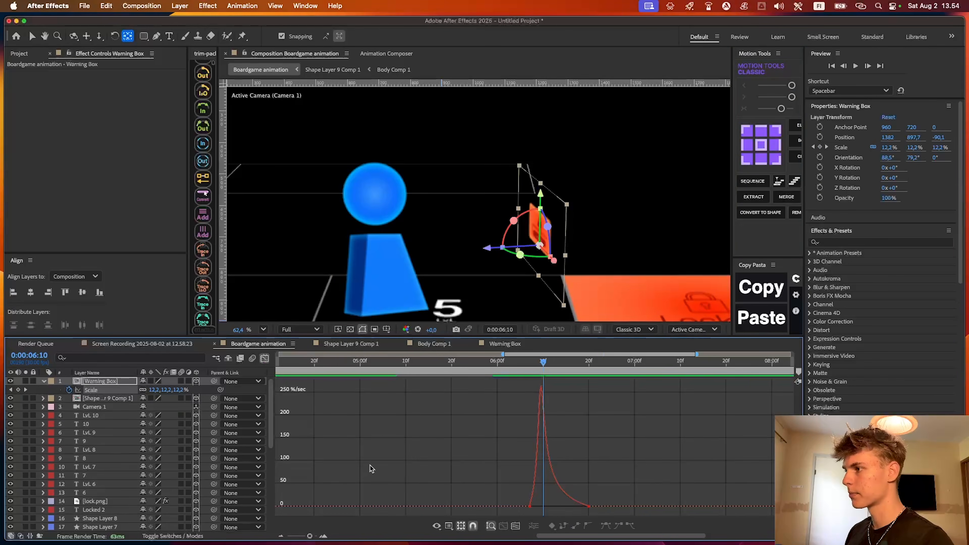
key(shift+F3)
key(space)
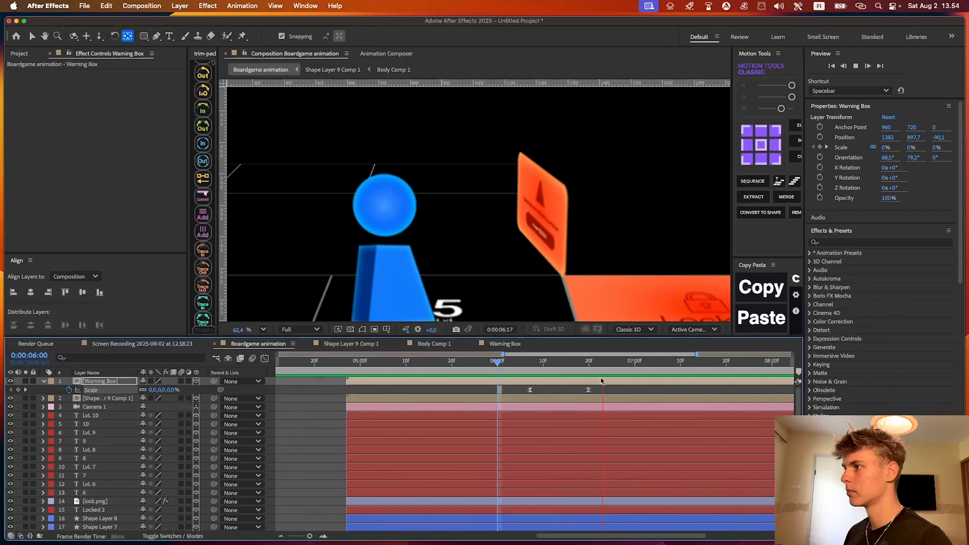
Split the layers from Warning Box to Shape Layer 5 at 0:00:07:01 and move the new parts to the top of the layer stack
key(space)
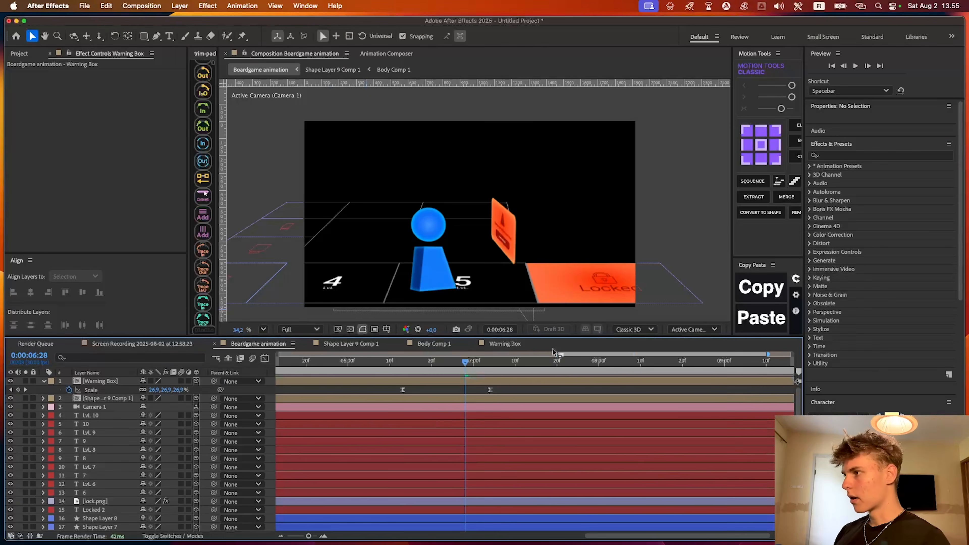
key(u)
drag(465, 363, 478, 363)
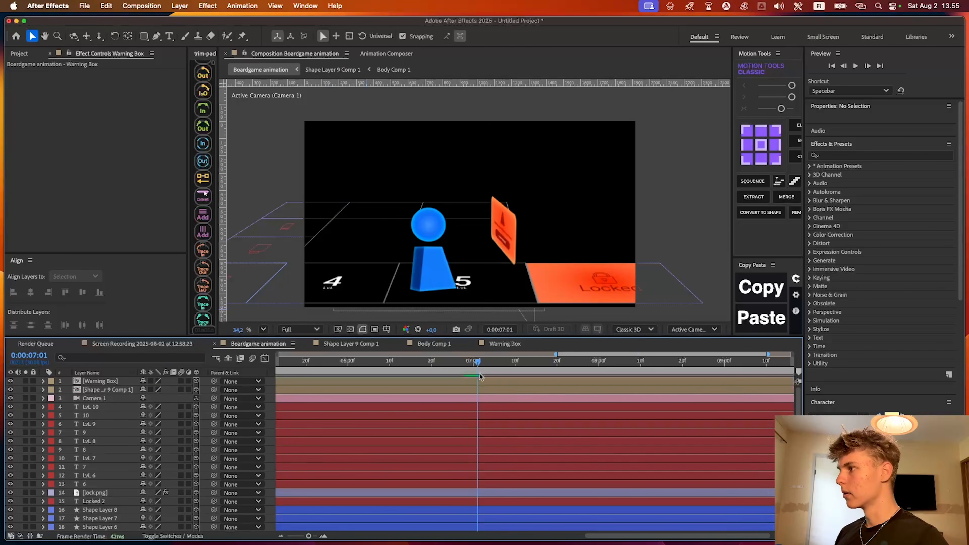
click(484, 389)
scroll(485, 458, down, 5)
scroll(484, 485, right, 2)
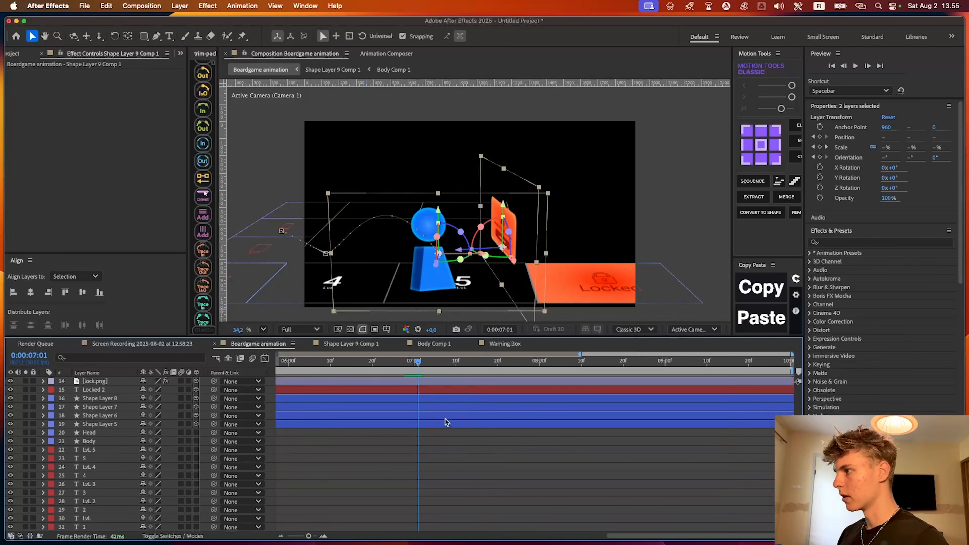
shift+click(455, 422)
scroll(455, 423, left, 2)
scroll(464, 434, up, 5)
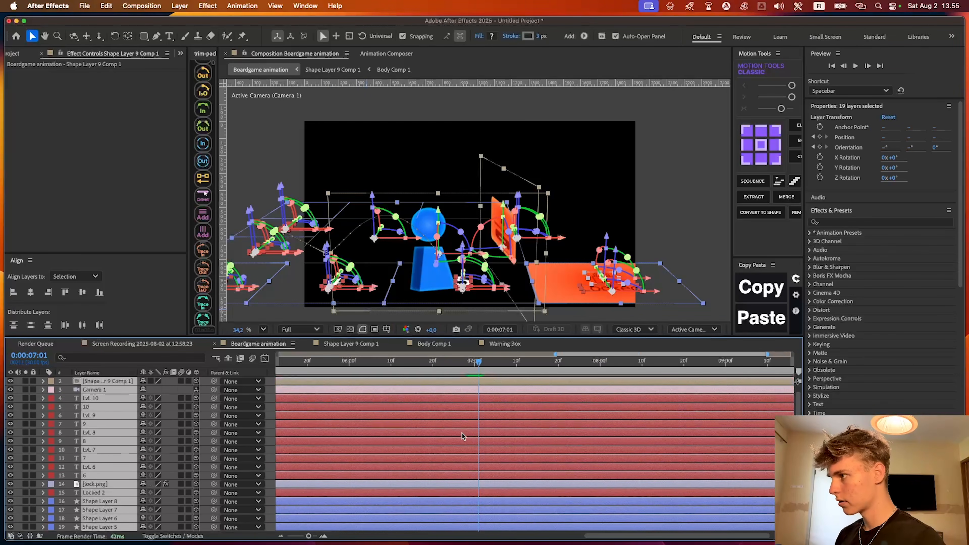
key(super+shift+d)
drag(113, 417, 113, 387)
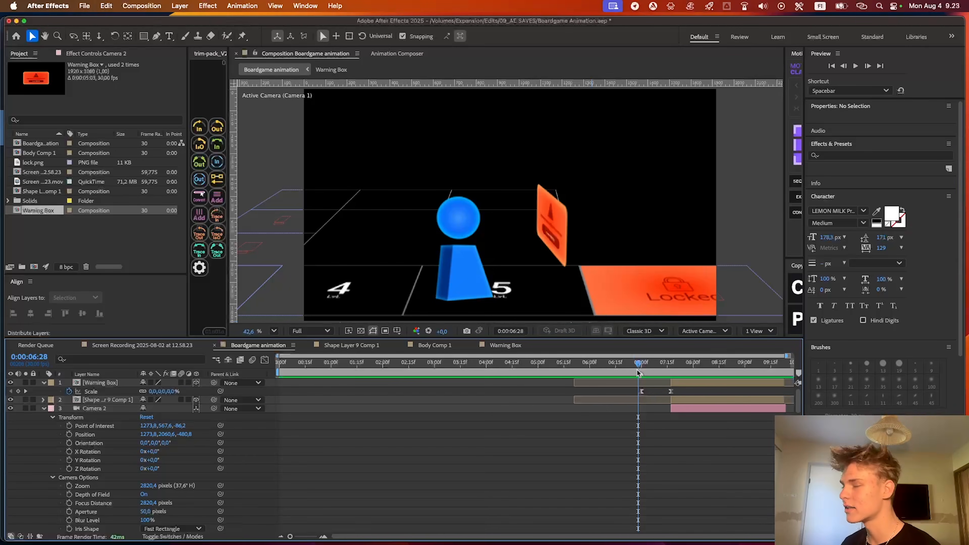
Examine the split layers along the timeline and throughout the layer stack around 0:00:07:17
key(minus)
drag(634, 363, 668, 355)
scroll(535, 460, down, 3)
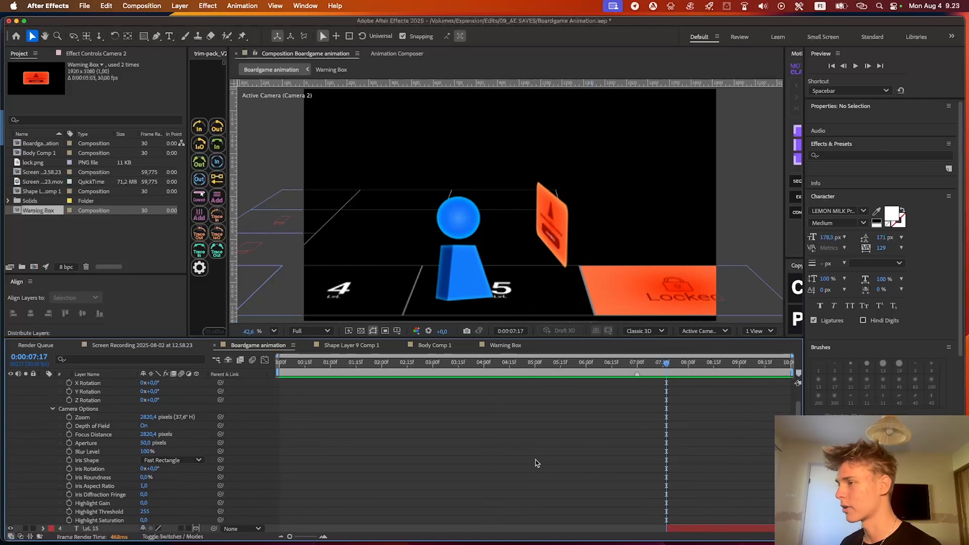
key(shift+Page_Down)
scroll(626, 454, down, 12)
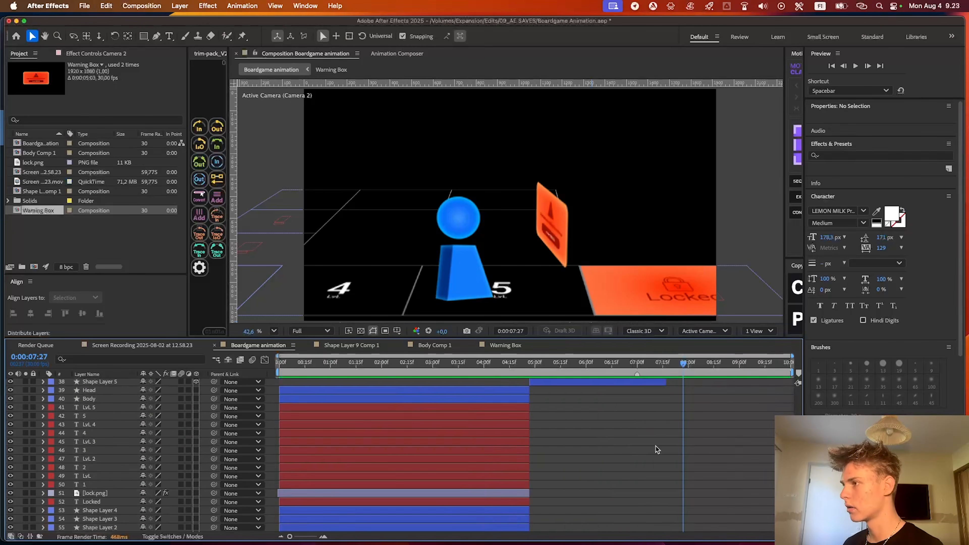
scroll(572, 468, up, 5)
scroll(555, 434, up, 10)
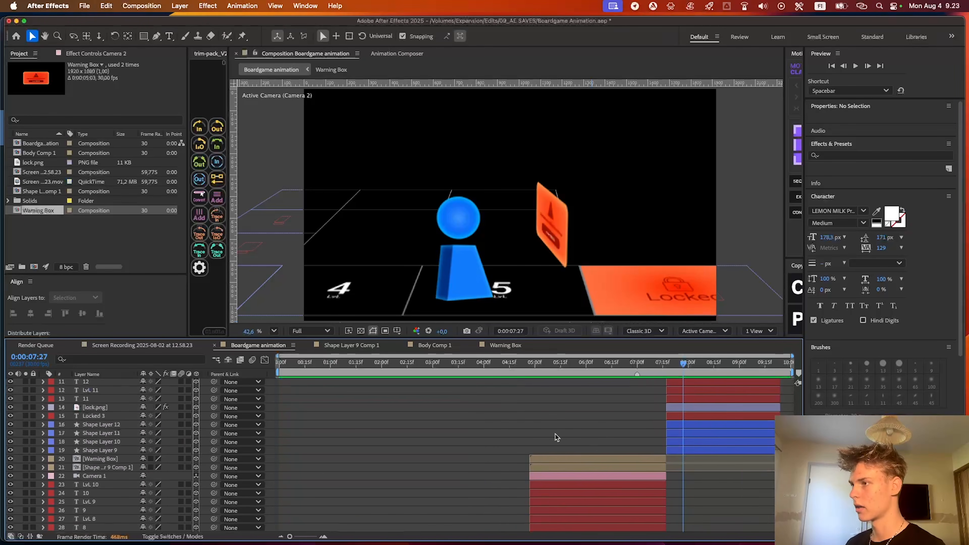
At 0:00:08:02, expand Camera 2's Transform and Camera Options properties and display the composition in two views
mouse_move(683, 365)
mouse_down()
mouse_move(642, 366)
mouse_move(691, 369)
mouse_up()
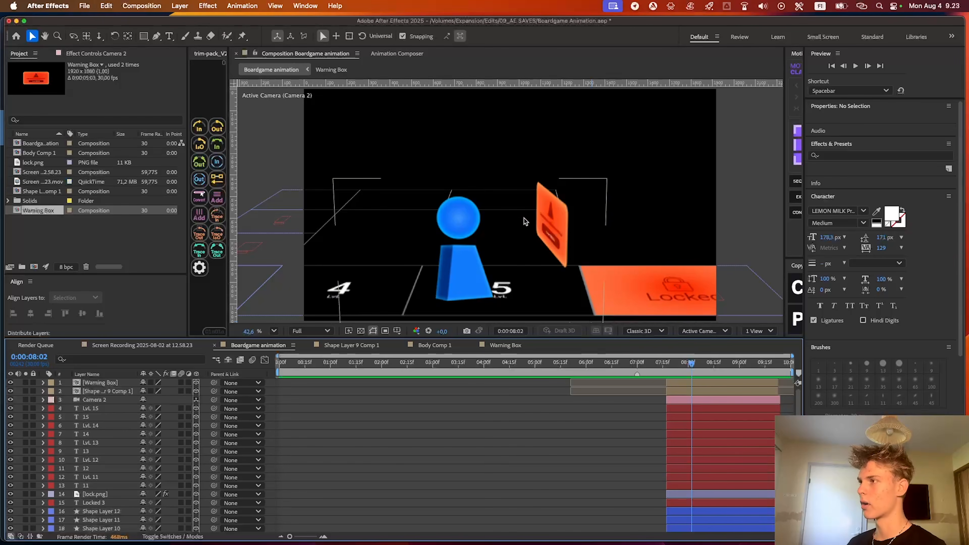
click(696, 401)
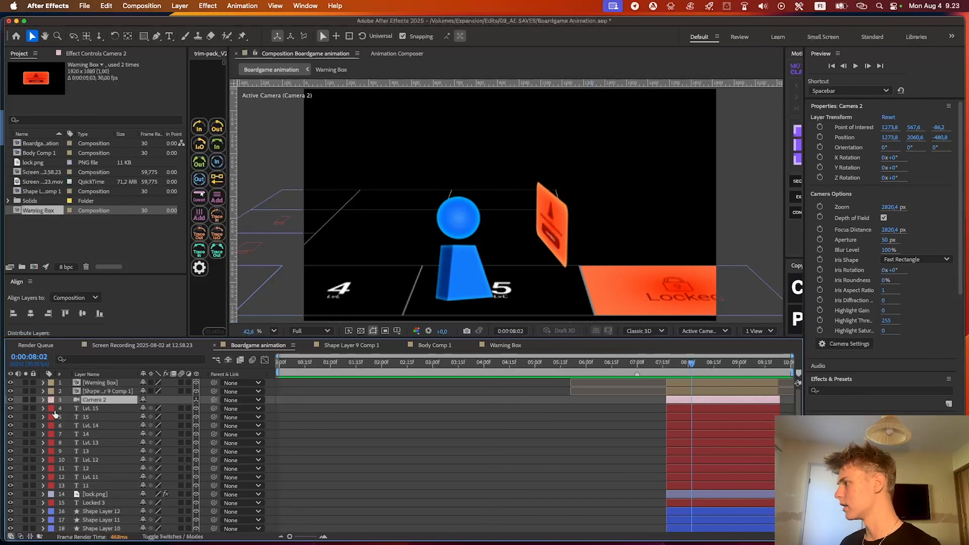
click(44, 399)
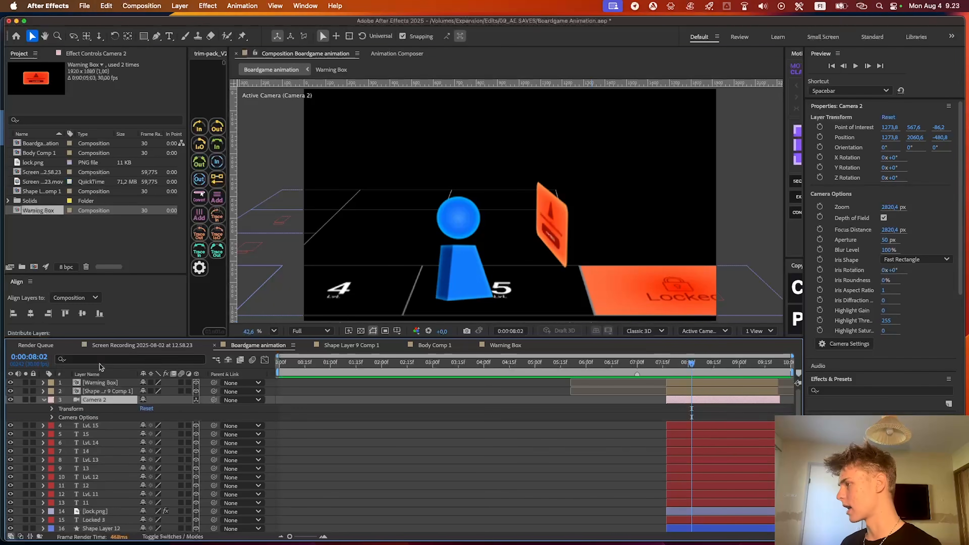
click(51, 417)
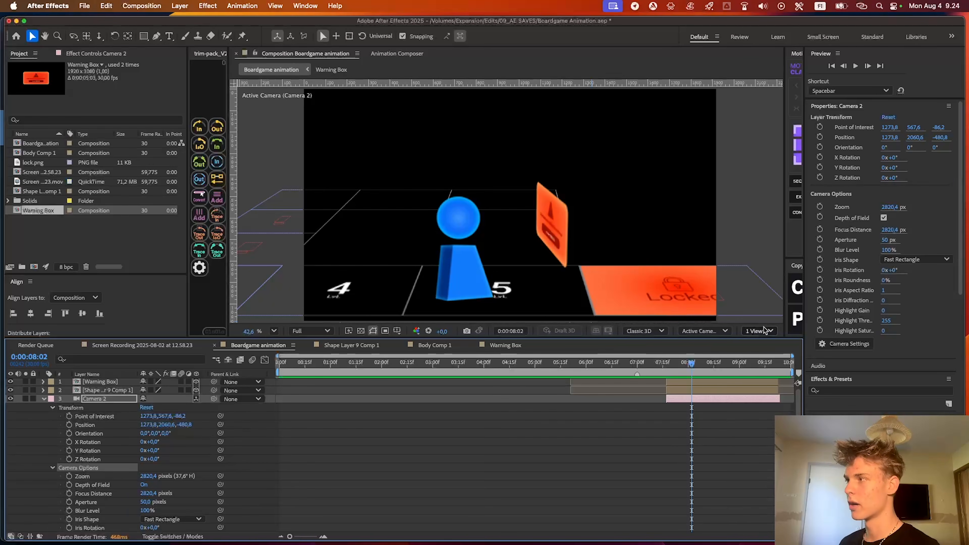
drag(228, 245, 216, 245)
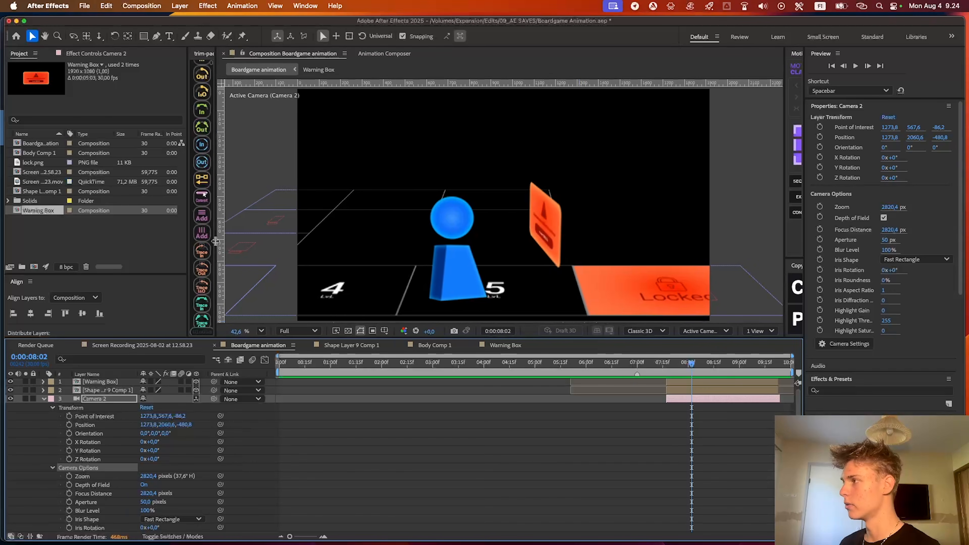
click(759, 330)
click(760, 361)
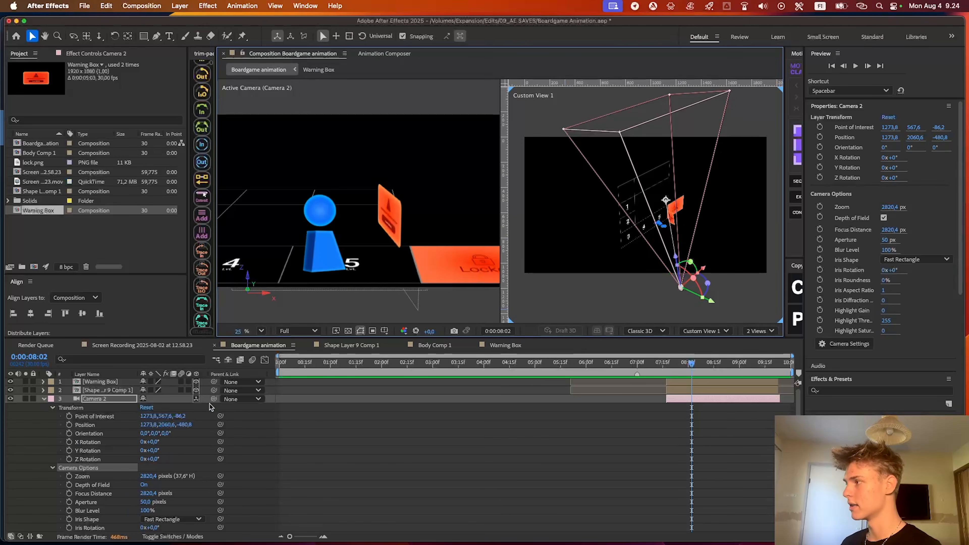
Try shifting Camera 2's point of interest and position along X, then undo both changes
mouse_move(147, 416)
mouse_down()
mouse_move(214, 416)
mouse_move(162, 424)
mouse_up()
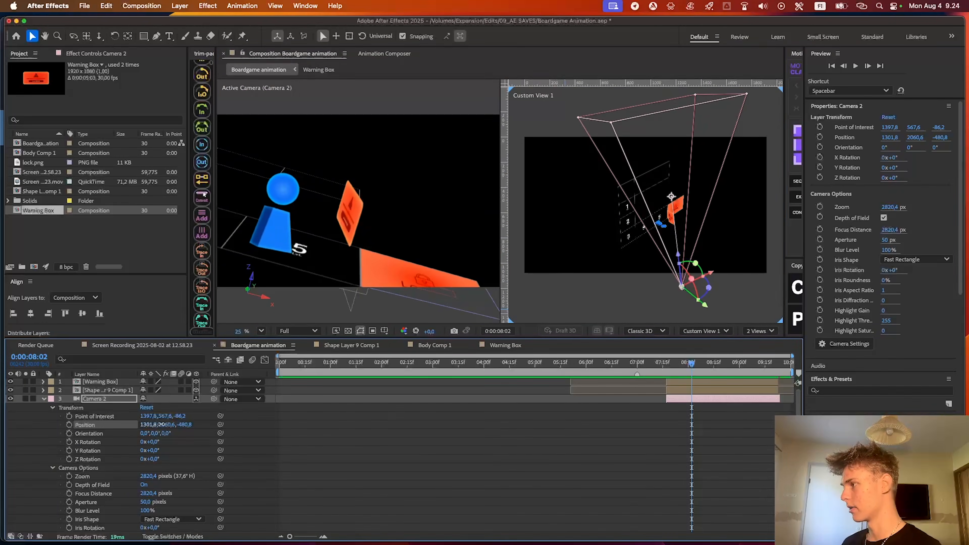
key(super+z)
key(super+z)
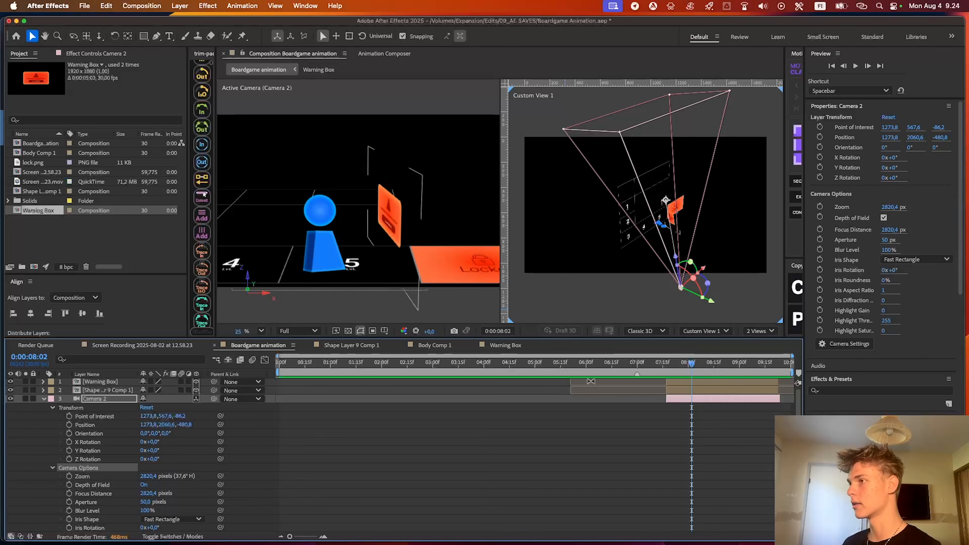
Rotate Camera 2 in the Custom View to an orientation of 180°, 85.7°, 180°
scroll(654, 215, up, 6)
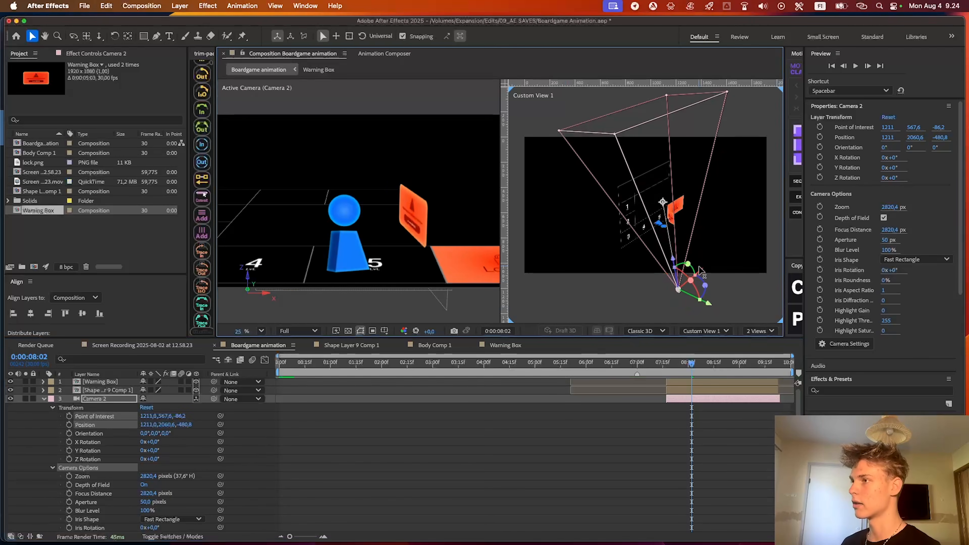
drag(653, 215, 693, 222)
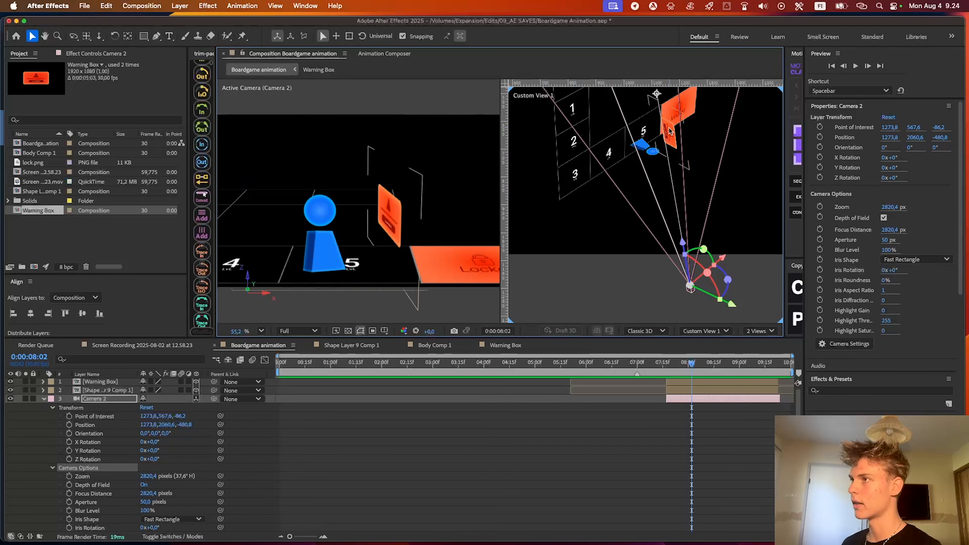
scroll(659, 170, down, 3)
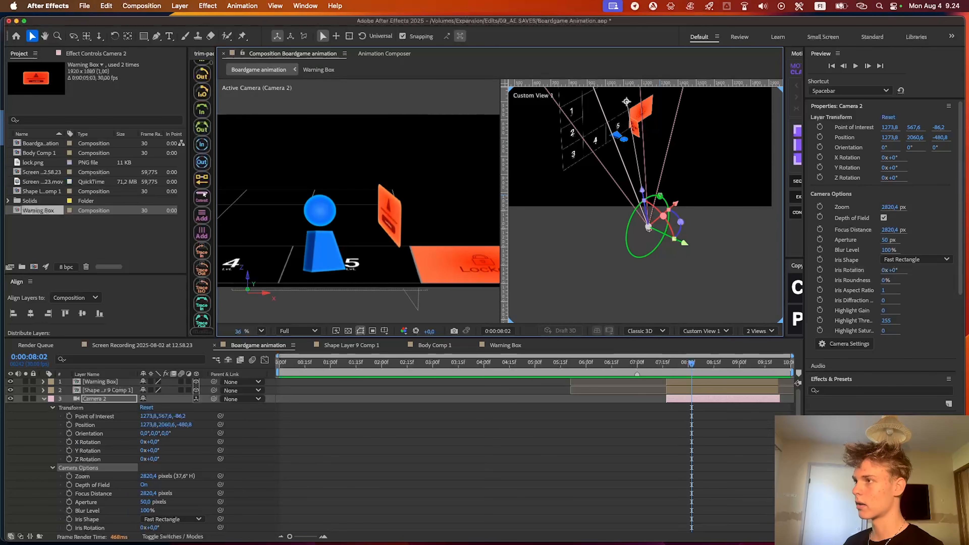
drag(660, 196, 727, 259)
drag(705, 244, 625, 240)
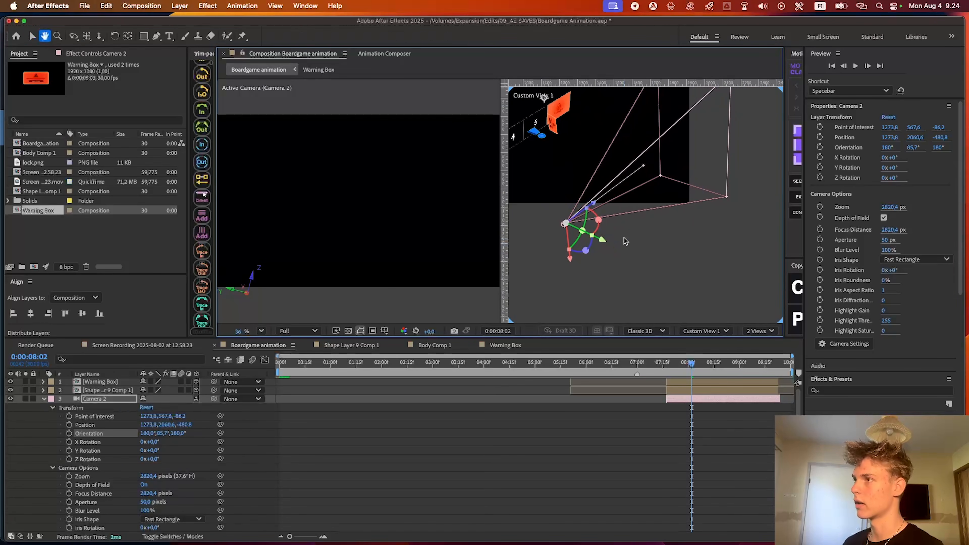
Move Camera 2 in the Custom View until it faces the warning box, at a position of about 630.8, 874, -167.2
drag(648, 128, 670, 158)
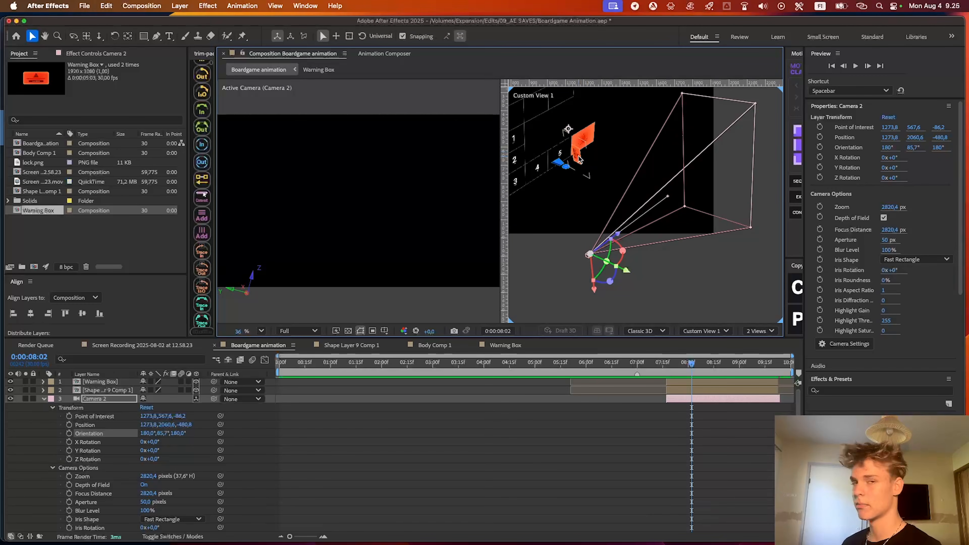
drag(590, 291, 606, 288)
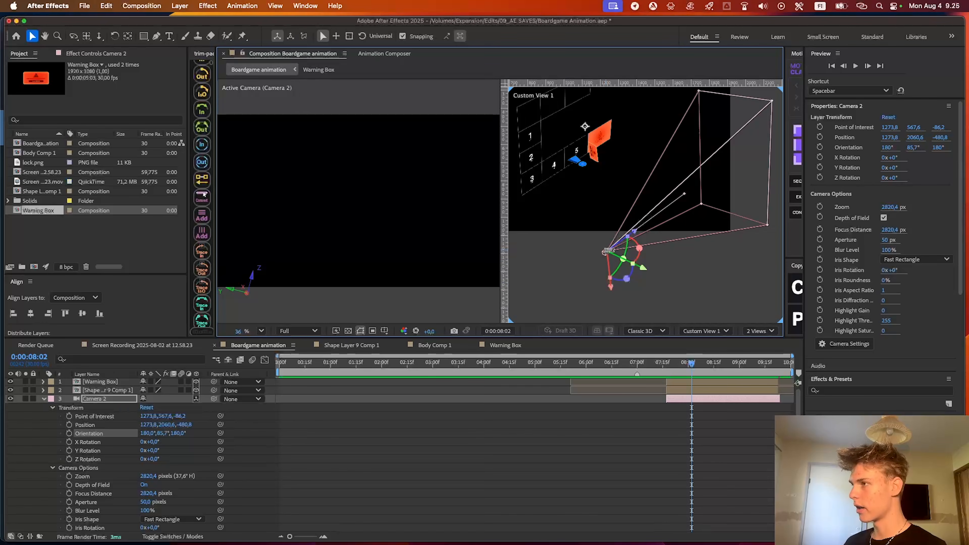
drag(612, 290, 575, 207)
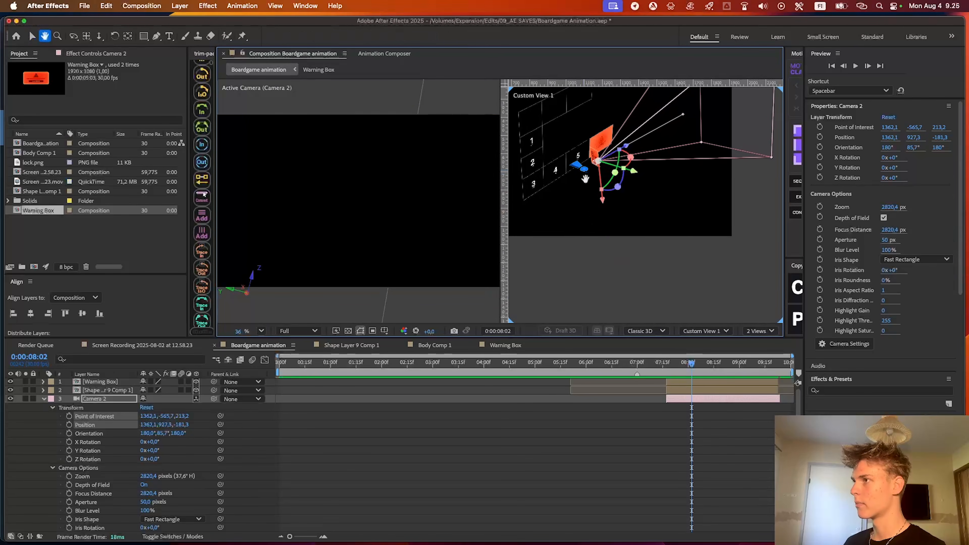
scroll(591, 151, up, 5)
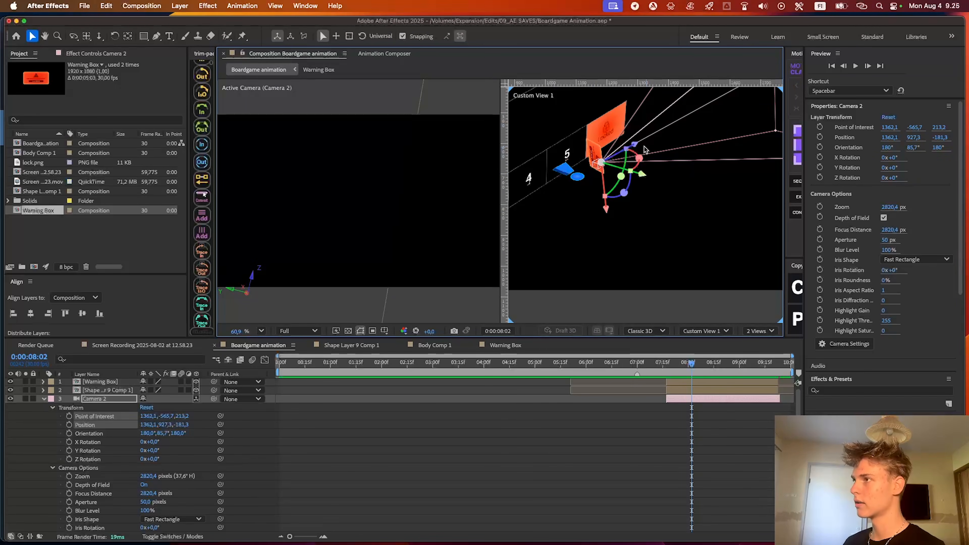
drag(635, 144, 616, 162)
drag(616, 162, 605, 144)
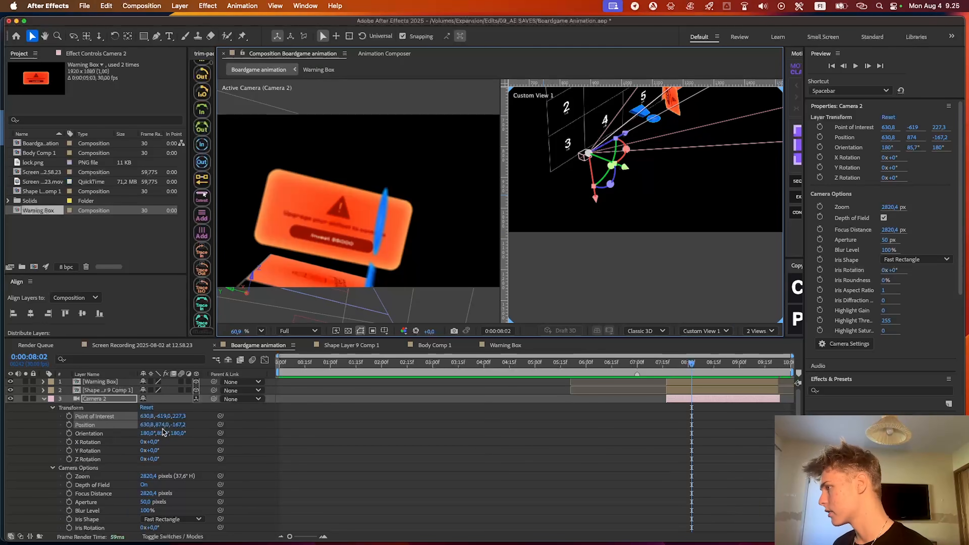
Level the warning box in the camera view against a horizontal guide at its upper edge, setting Camera 2's Z orientation to 192.9°
click(95, 434)
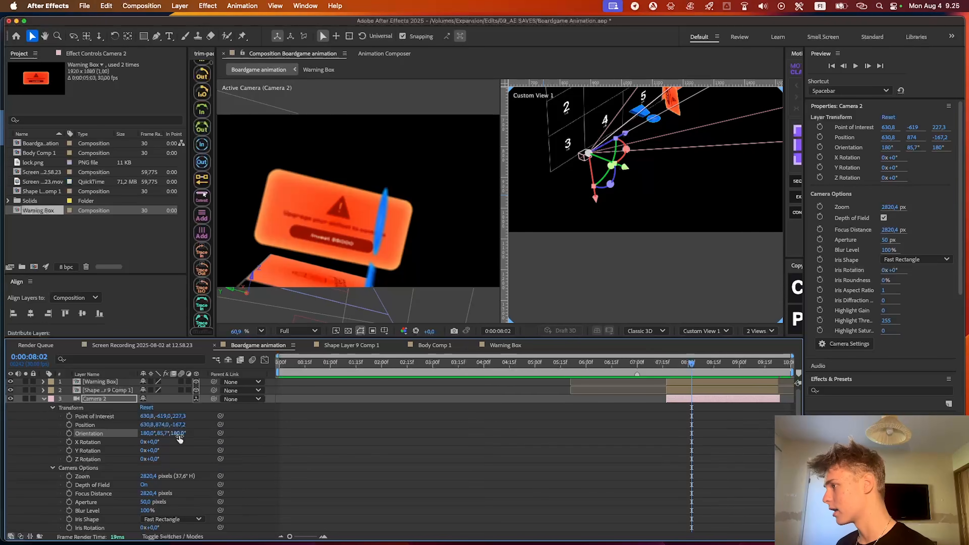
drag(180, 436, 238, 427)
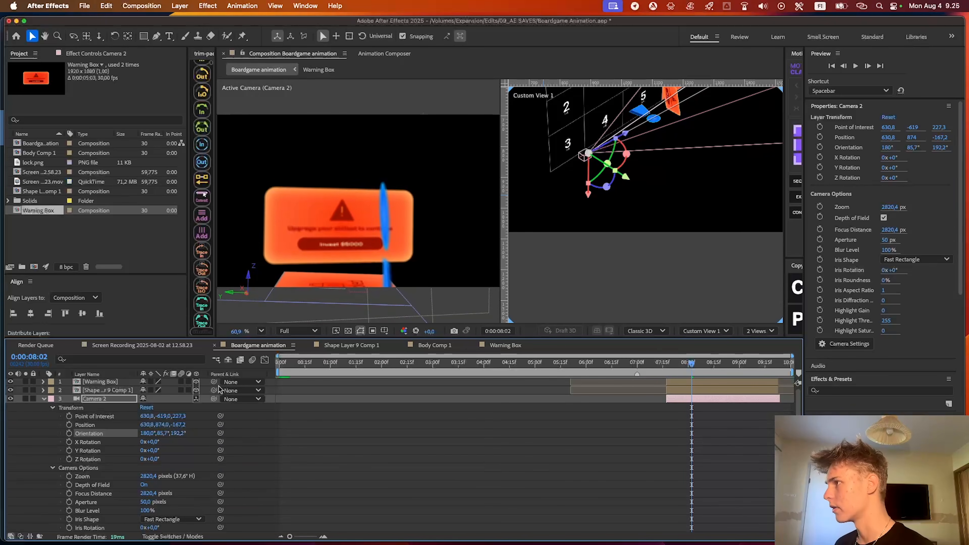
click(355, 107)
key(super+r)
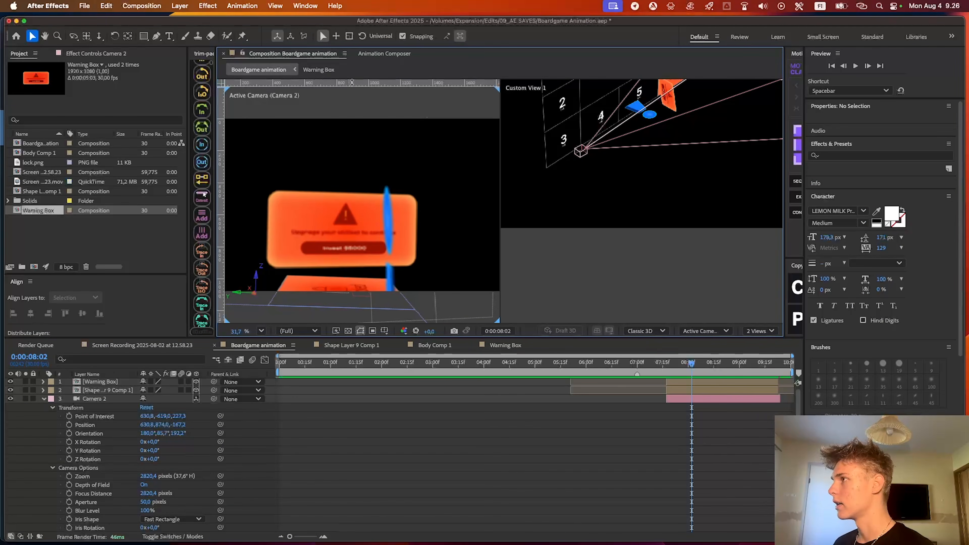
drag(352, 91, 351, 190)
drag(177, 433, 185, 433)
drag(413, 190, 413, 193)
drag(181, 432, 177, 432)
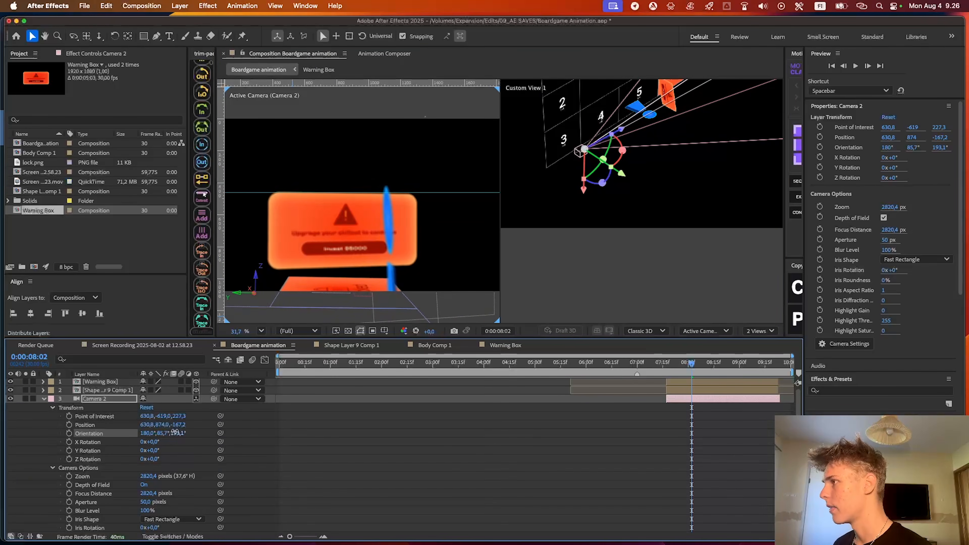
At 0:00:08:07, check the box's edge against the guide up close and set Camera 2's Z orientation to 195.2°
scroll(395, 208, down, 1)
click(701, 367)
scroll(315, 207, up, 2)
scroll(337, 250, up, 1)
click(337, 249)
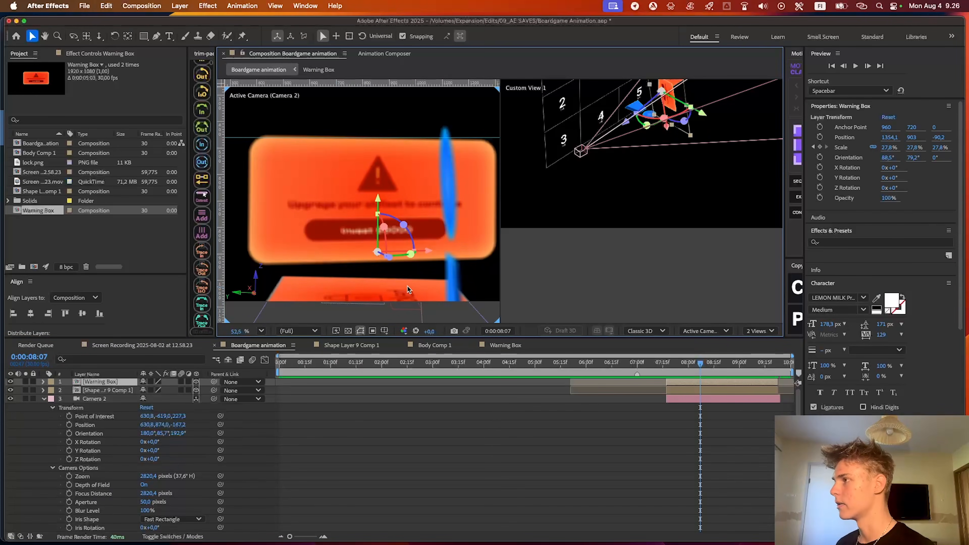
drag(409, 220, 411, 229)
mouse_move(179, 433)
mouse_down()
mouse_move(197, 425)
mouse_move(187, 424)
mouse_up()
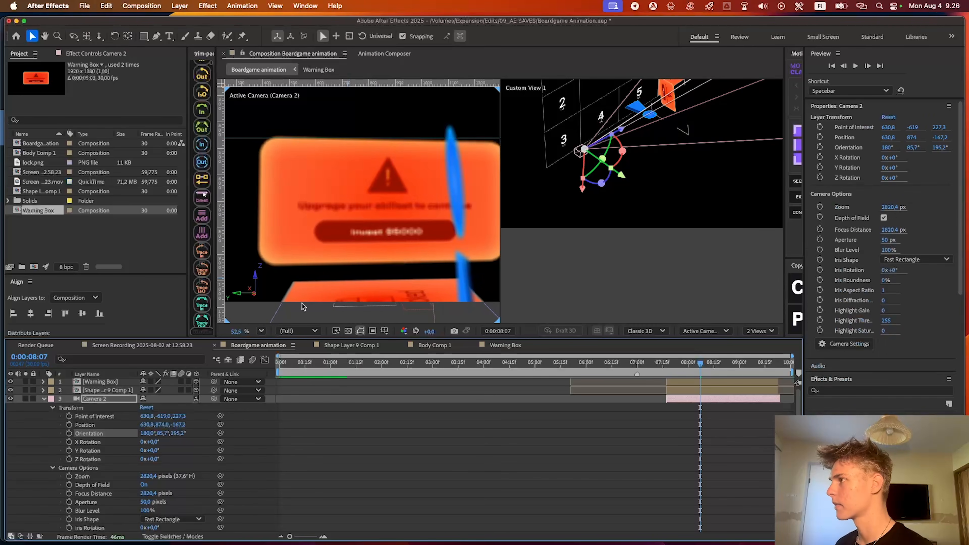
Switch the composition viewer from two views to a single view and fit the frame of Boardgame animation in it
scroll(354, 248, down, 3)
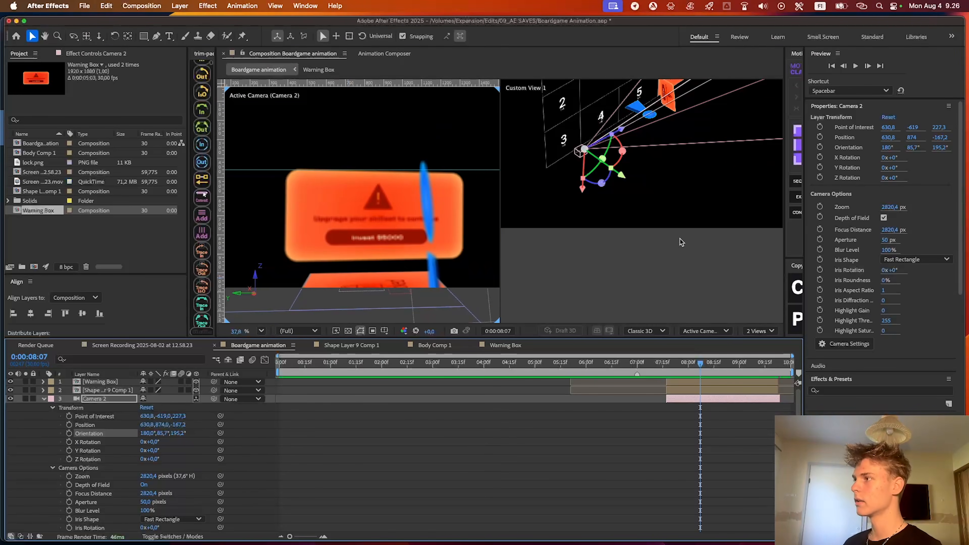
scroll(683, 243, down, 3)
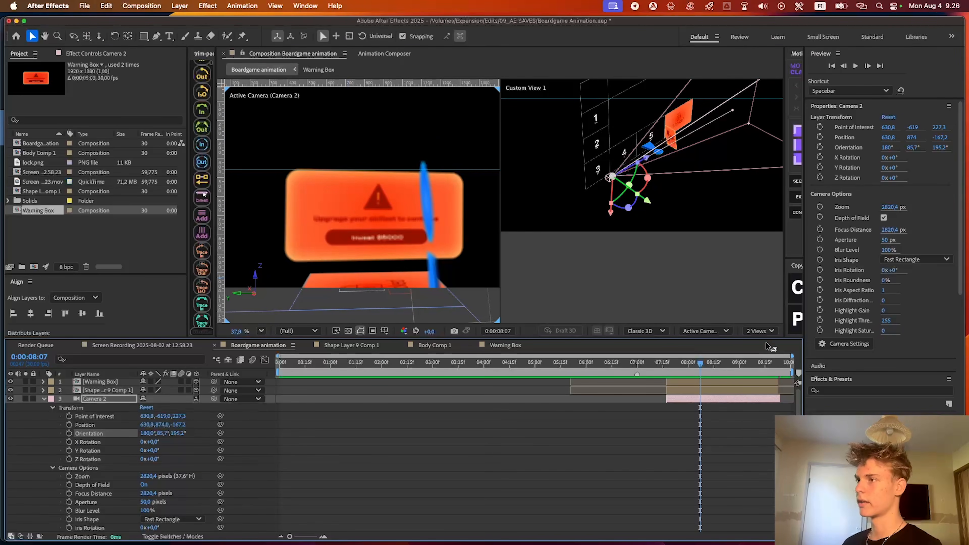
click(763, 330)
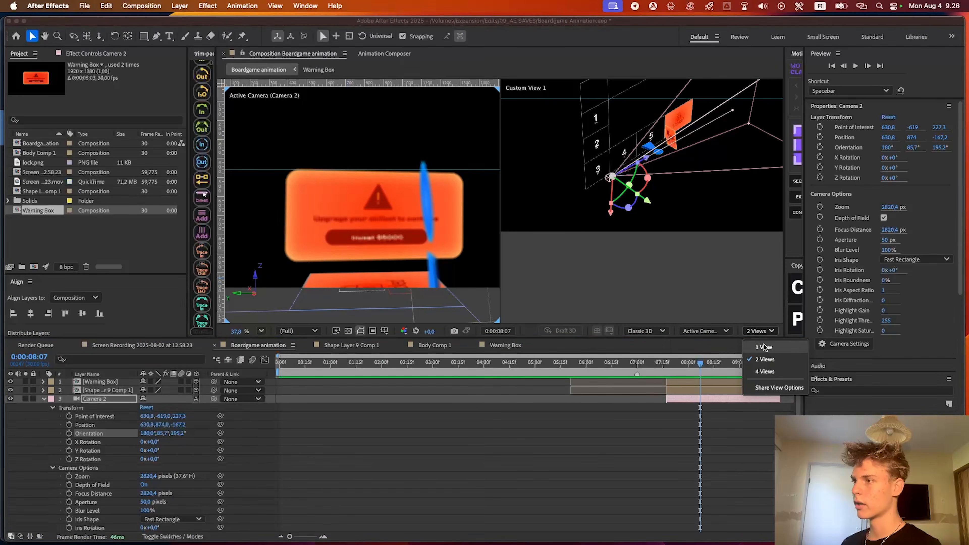
click(763, 347)
click(261, 331)
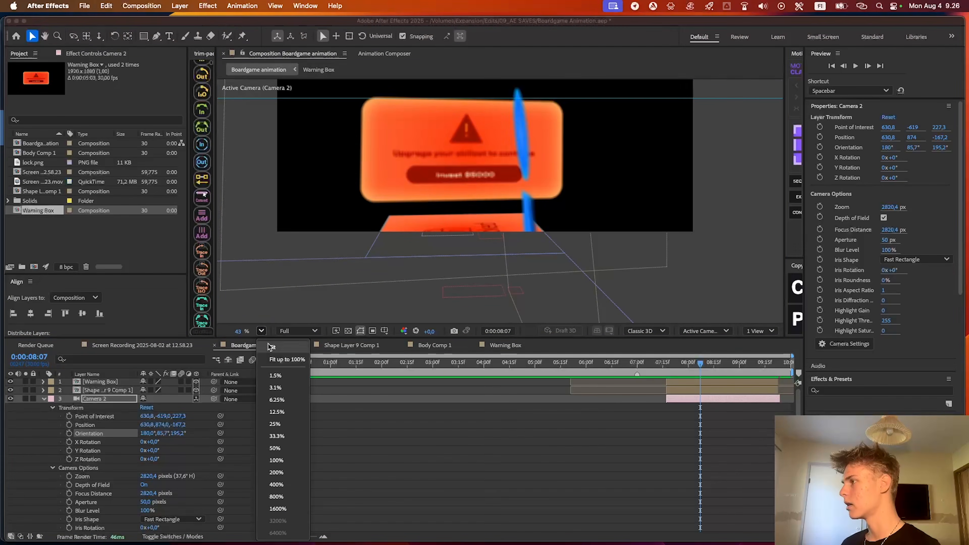
click(271, 346)
scroll(439, 224, up, 2)
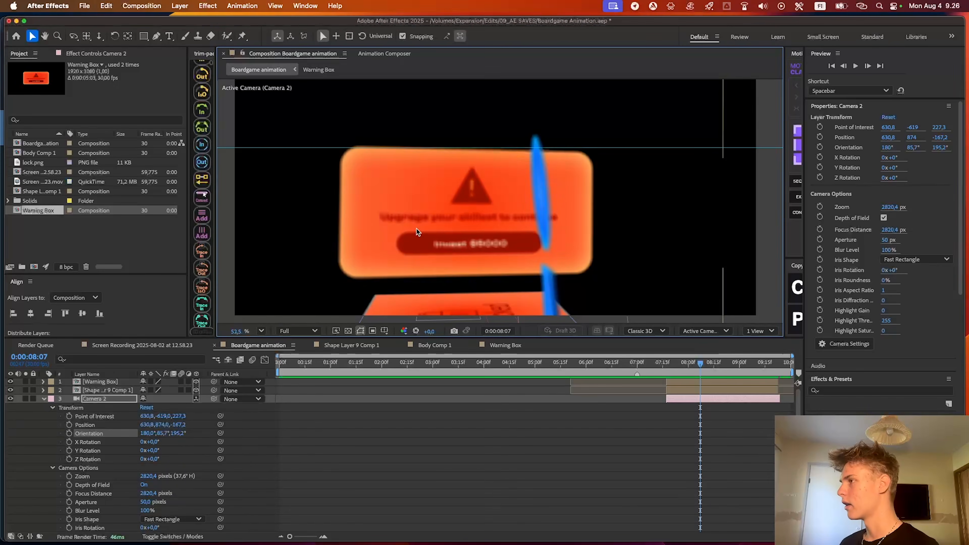
scroll(416, 229, down, 2)
click(666, 415)
scroll(448, 222, up, 2)
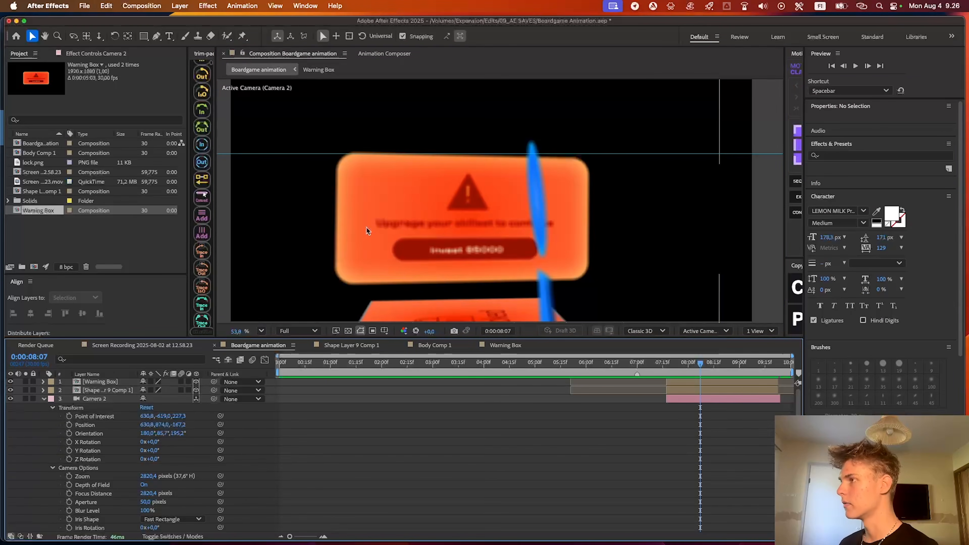
scroll(431, 230, down, 2)
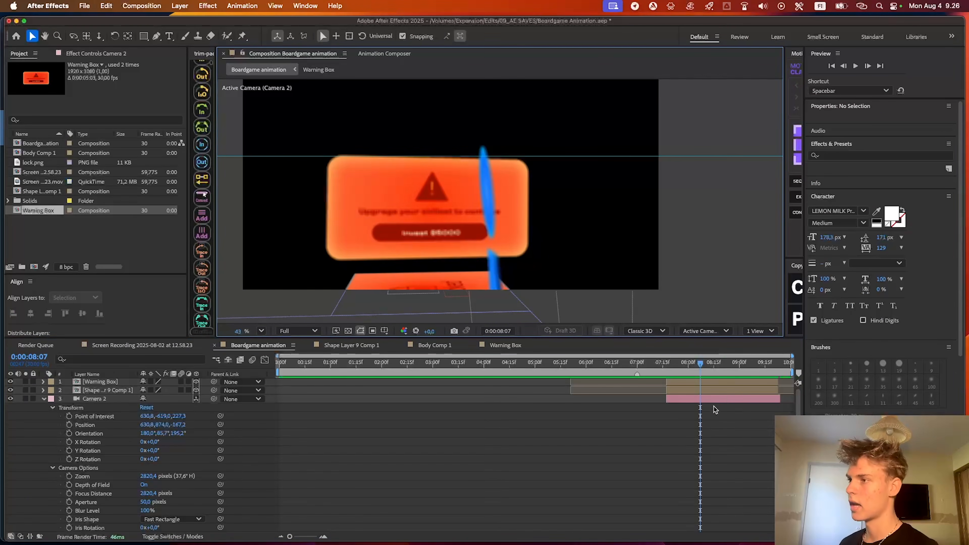
Bring the warning box into focus by setting Camera 2's Focus Distance to 743.4 pixels
click(707, 400)
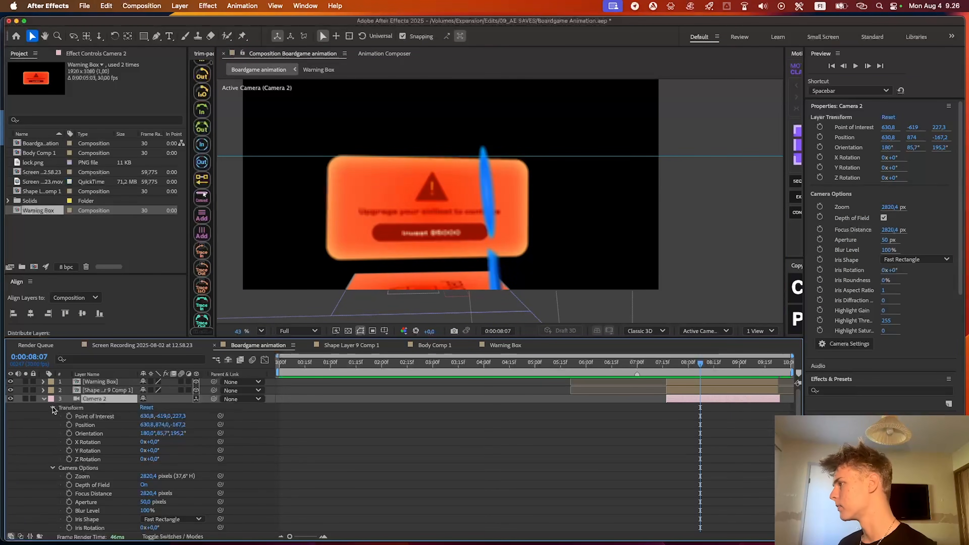
click(44, 400)
click(45, 400)
scroll(45, 419, down, 2)
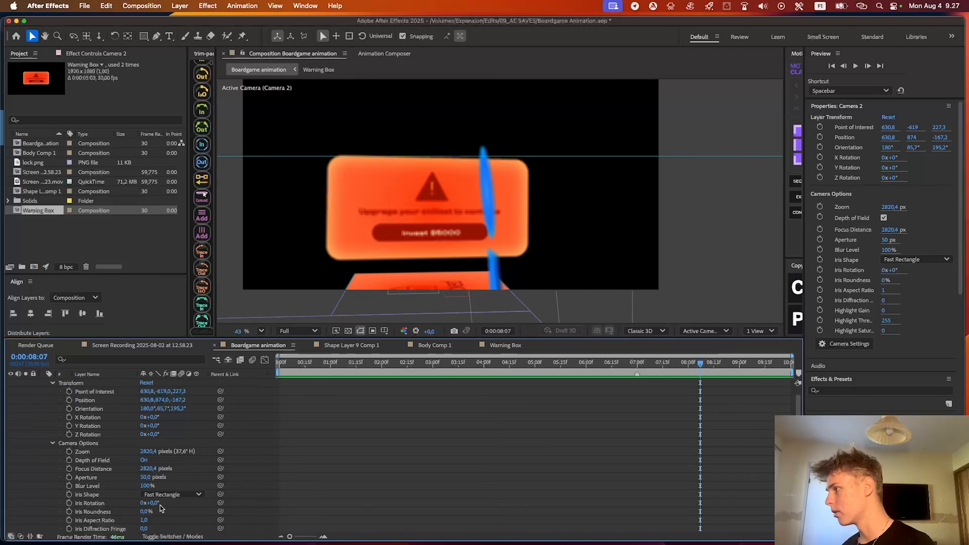
drag(149, 470, 47, 467)
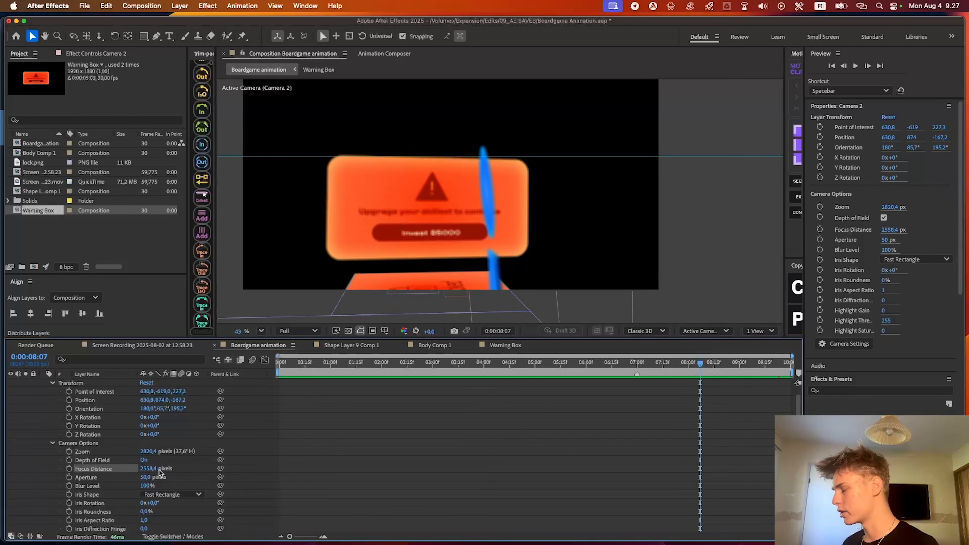
drag(149, 468, 61, 469)
mouse_move(148, 473)
mouse_down()
mouse_move(130, 469)
mouse_move(141, 468)
mouse_up()
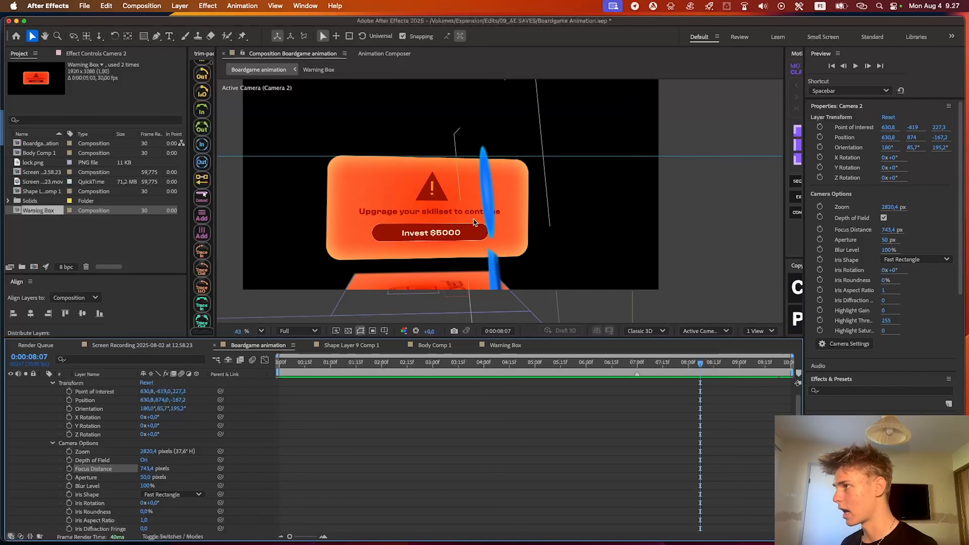
scroll(462, 241, up, 2)
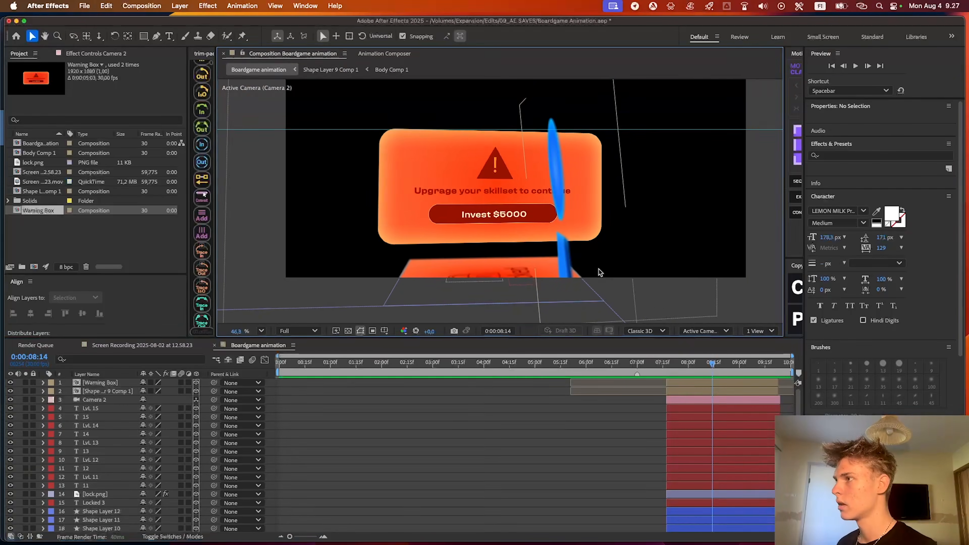
At 0:00:08:14, rotate the blue piece's Shape Layer 9 Comp 1 to an X orientation of 89.5°
scroll(573, 243, down, 2)
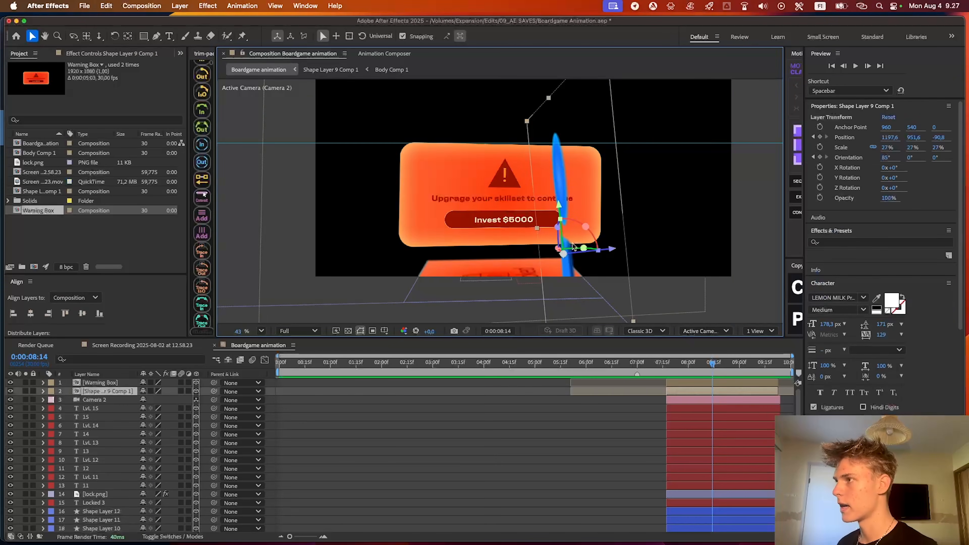
scroll(572, 243, up, 2)
drag(564, 240, 558, 225)
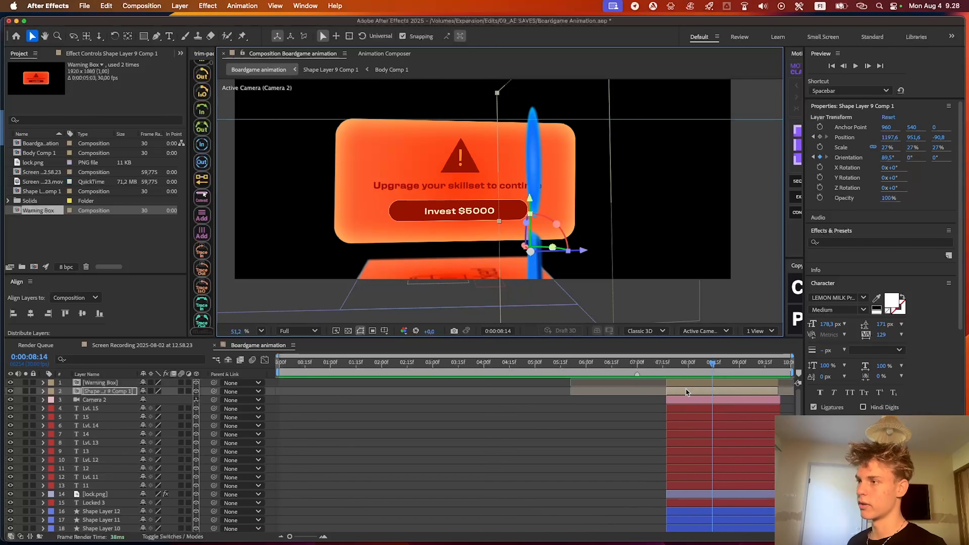
Try rotating the Body shape inside Body Comp 1 and compare the blue piece in Boardgame animation at 0:00:06:20
scroll(683, 391, down, 5)
drag(645, 363, 636, 363)
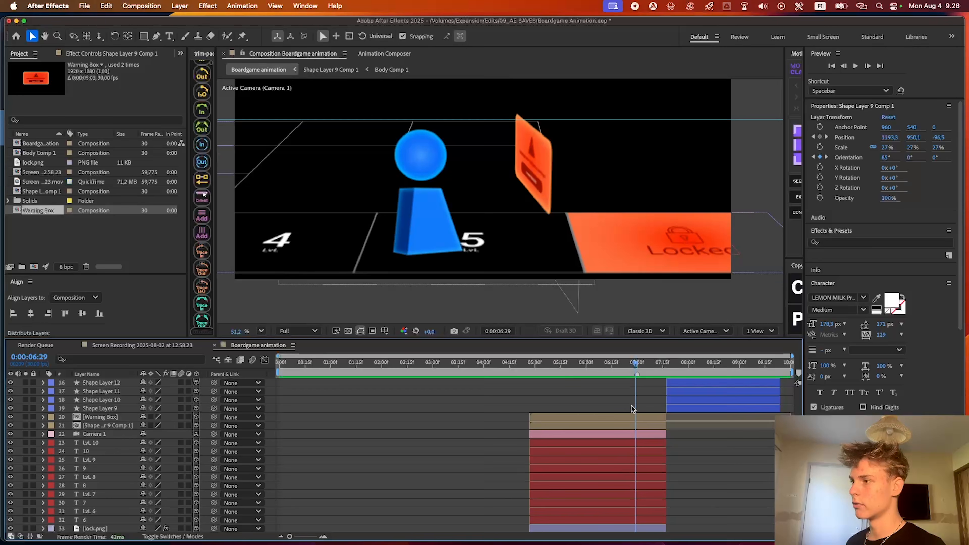
key(super+shift+a)
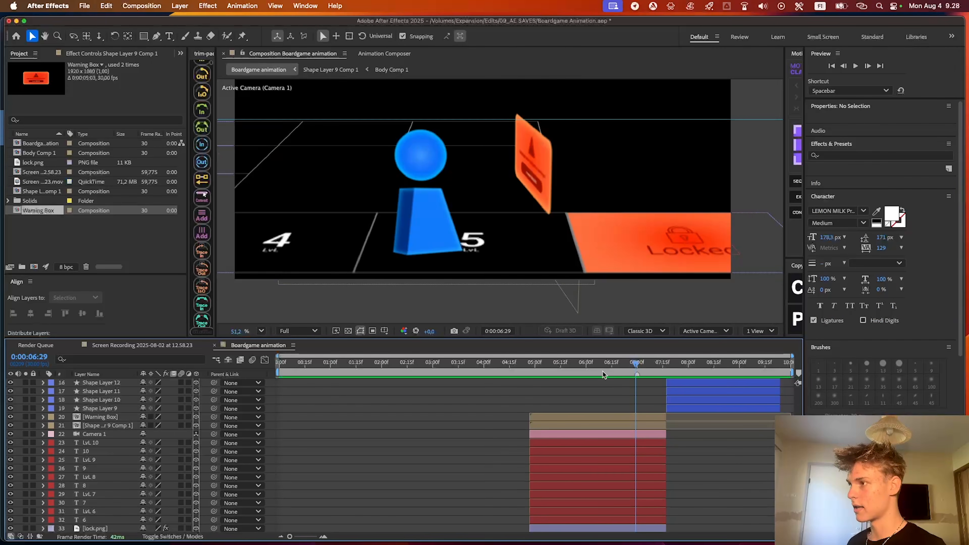
click(619, 371)
scroll(701, 396, up, 4)
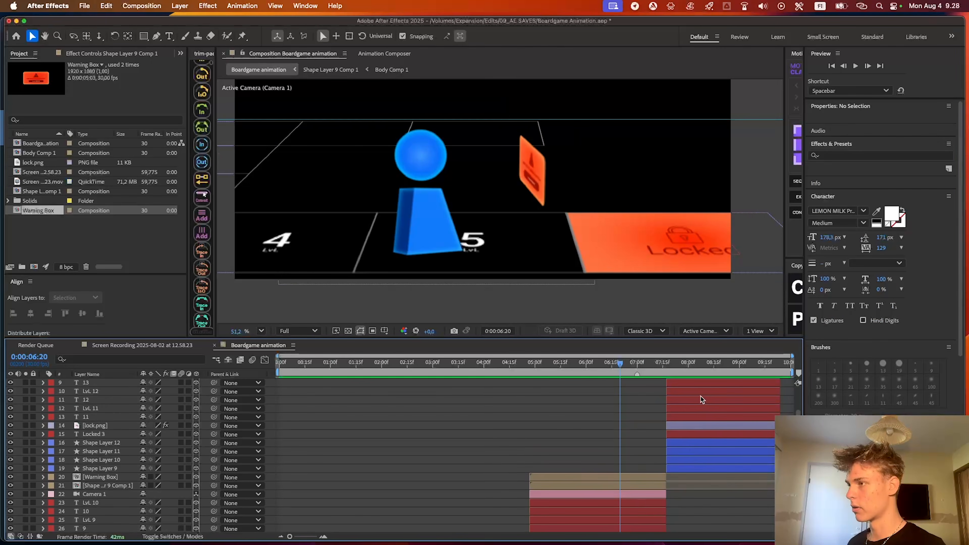
scroll(702, 389, up, 1)
double_click(699, 389)
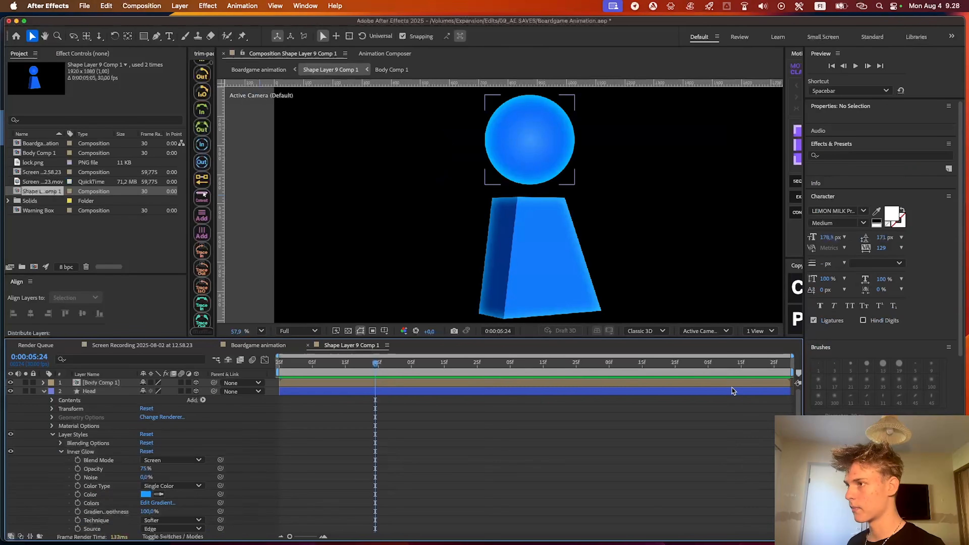
double_click(395, 382)
click(514, 225)
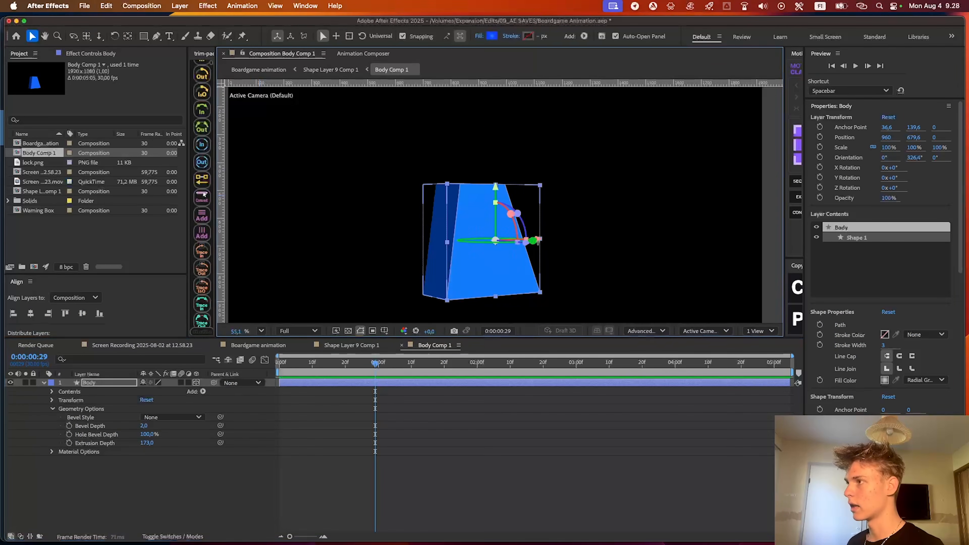
drag(528, 241, 581, 233)
click(271, 345)
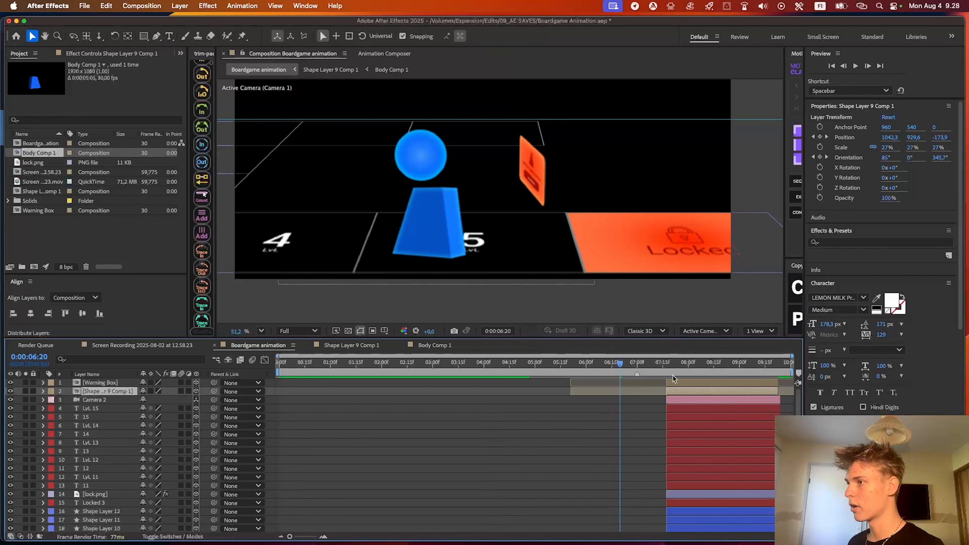
At 0:00:07:29, copy the Body shape from Body Comp 1 into Boardgame animation and trim its start to match Camera 2's start
drag(619, 365, 687, 375)
double_click(699, 381)
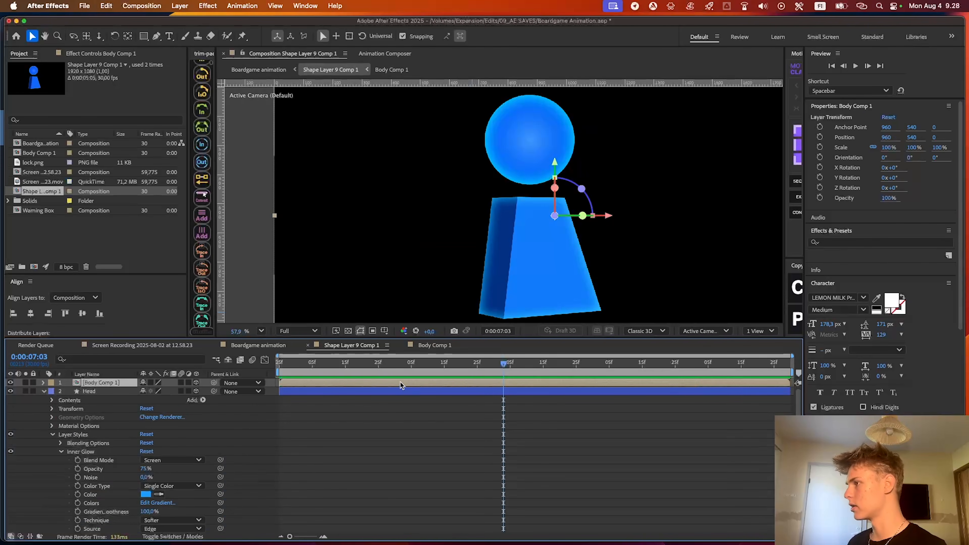
double_click(401, 383)
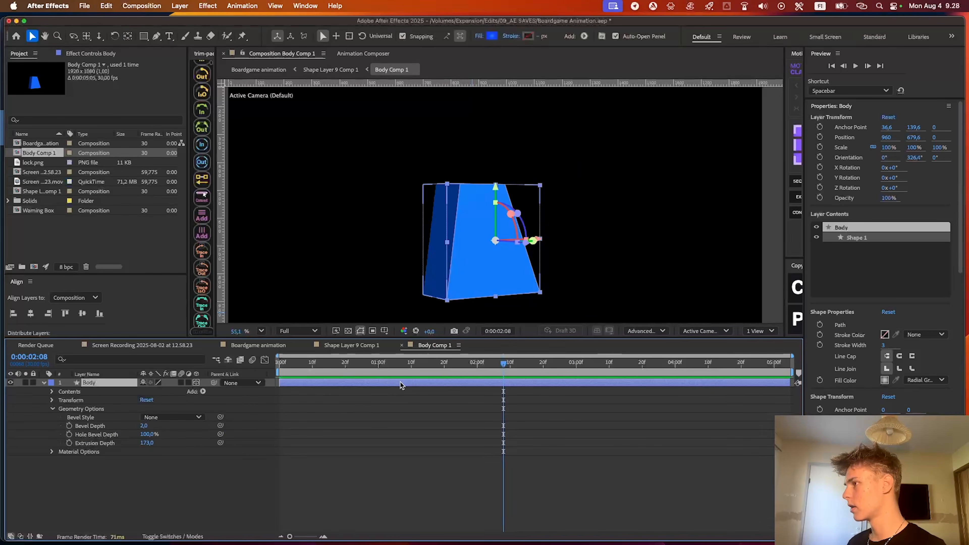
click(361, 402)
click(353, 384)
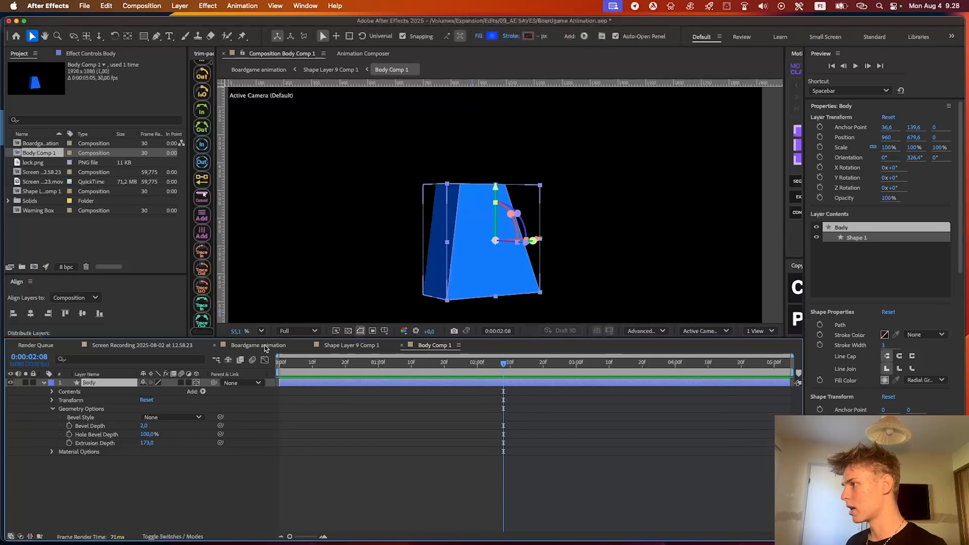
click(257, 345)
click(713, 391)
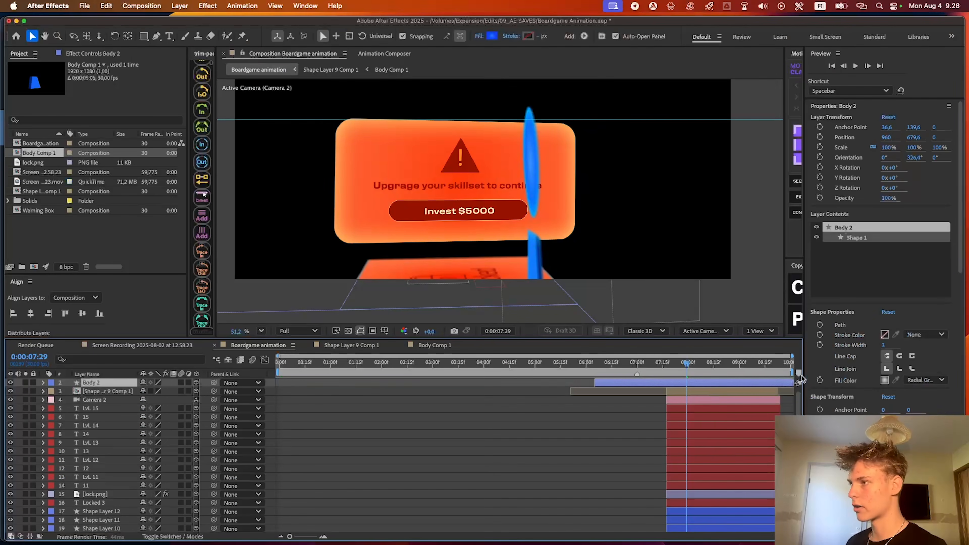
drag(595, 383, 667, 383)
Copy the Head shape from Shape Layer 9 Comp 1 into Boardgame animation and trim its start to match Camera 2's start
double_click(721, 391)
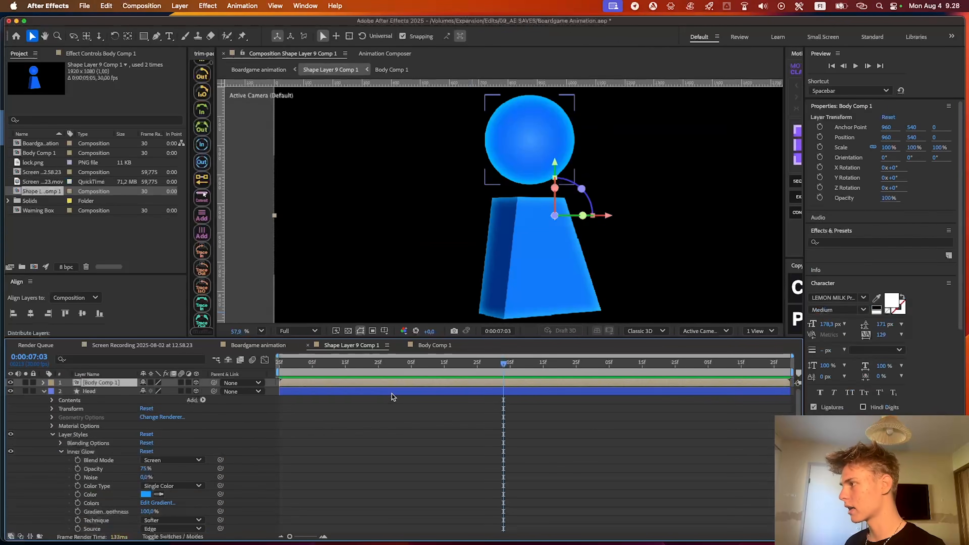
click(392, 394)
click(264, 345)
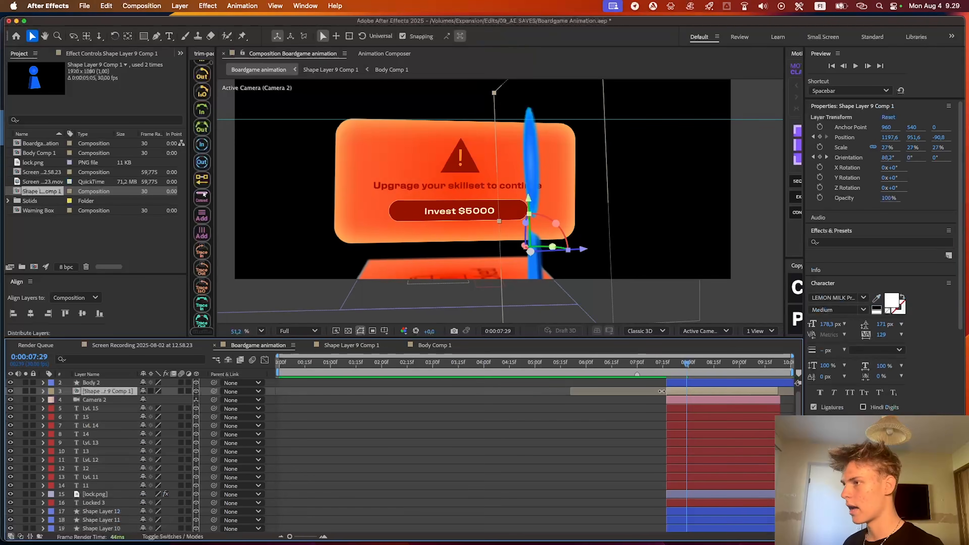
key(super+v)
drag(456, 392, 837, 392)
Pre-compose the pasted Body 2 layer into a new composition named Body
click(714, 384)
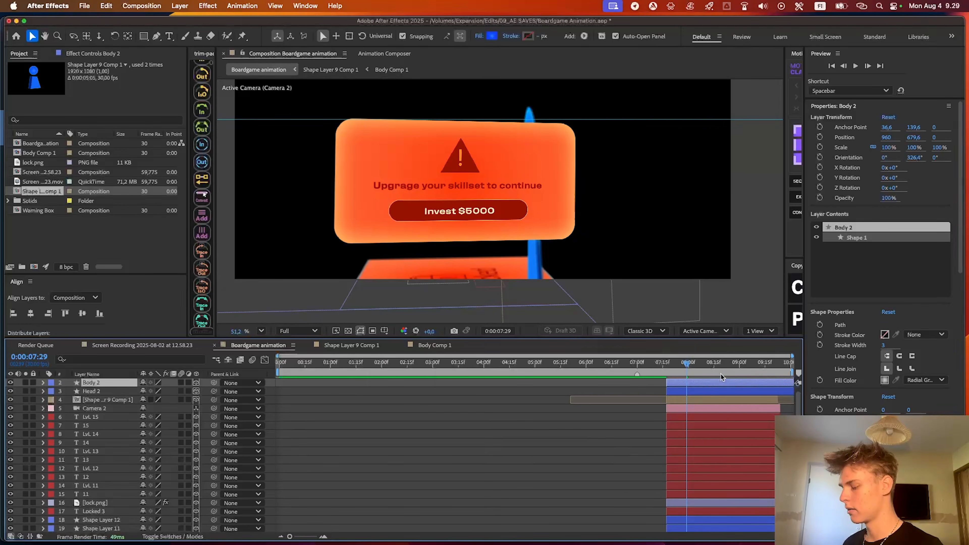
key(super+shift+c)
text(Body)
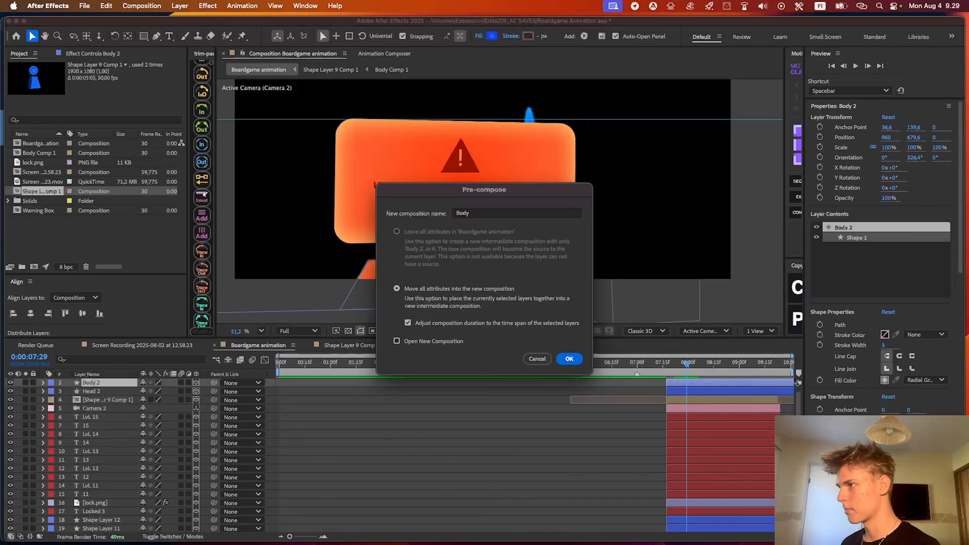
key(Return)
Open the Body composition and change its 3D renderer to Advanced 3D so the shape is extruded
double_click(668, 384)
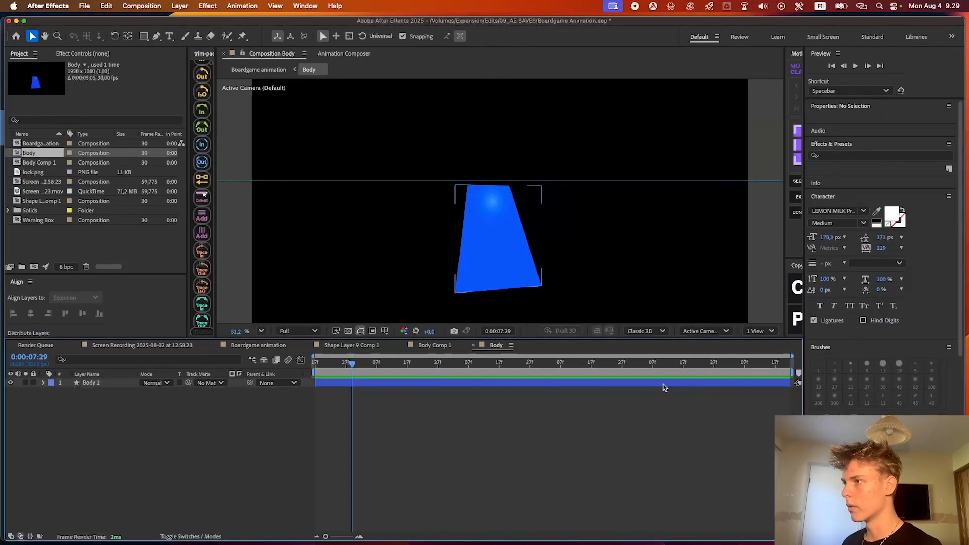
click(564, 383)
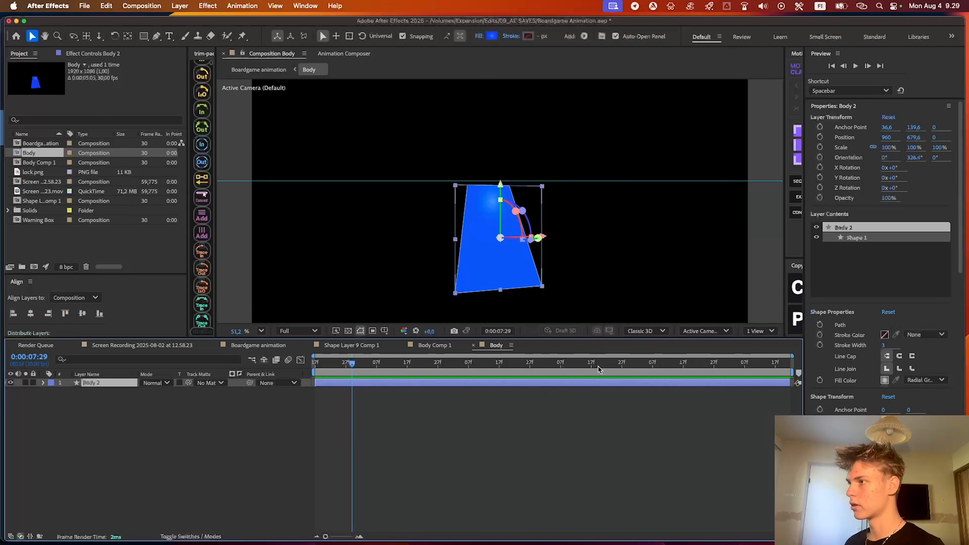
click(653, 331)
click(650, 363)
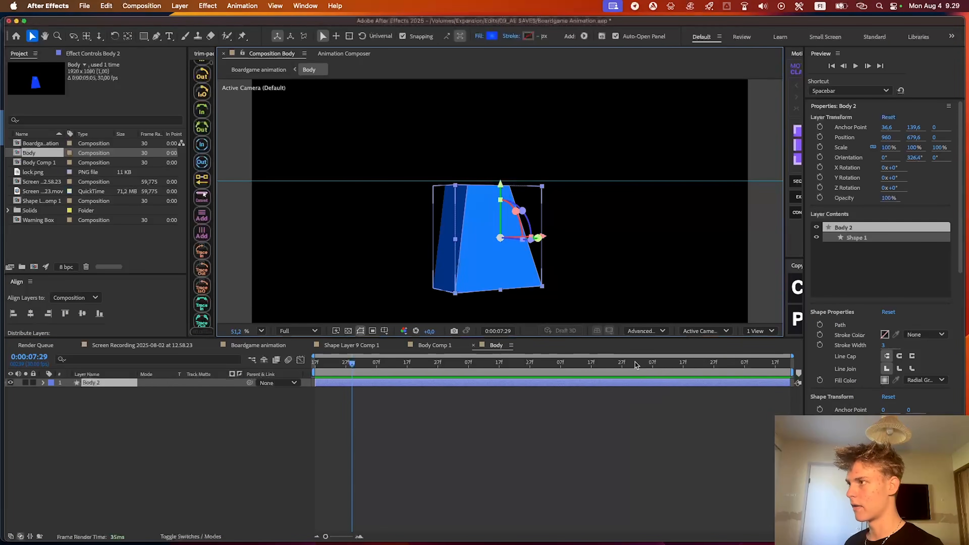
scroll(436, 220, up, 1)
scroll(463, 209, down, 1)
Return to Boardgame animation and make the Body pre-composition a 3D layer
click(258, 345)
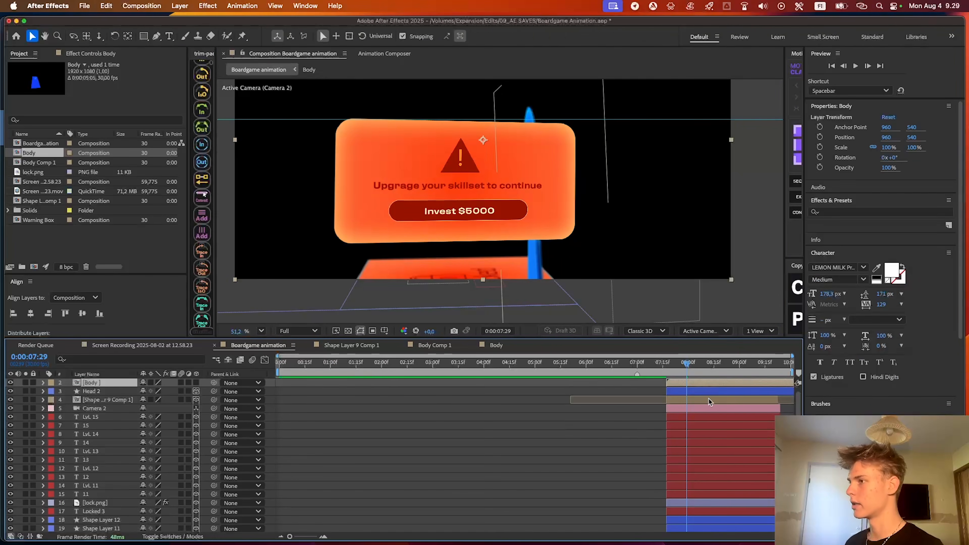
click(706, 391)
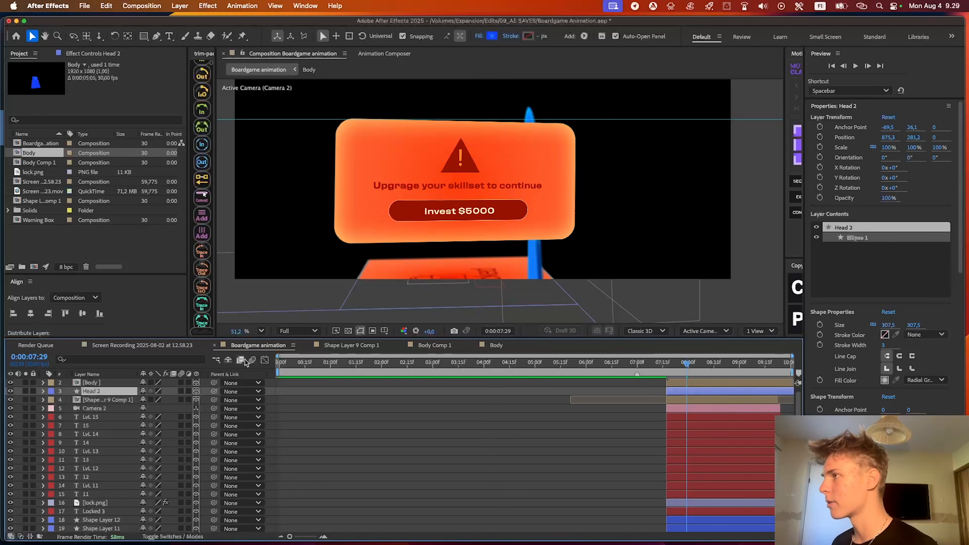
click(748, 382)
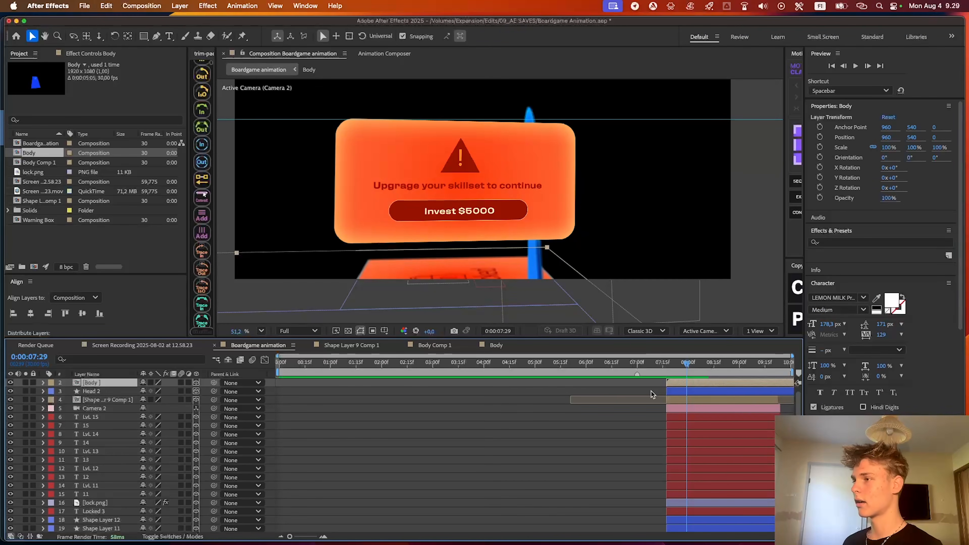
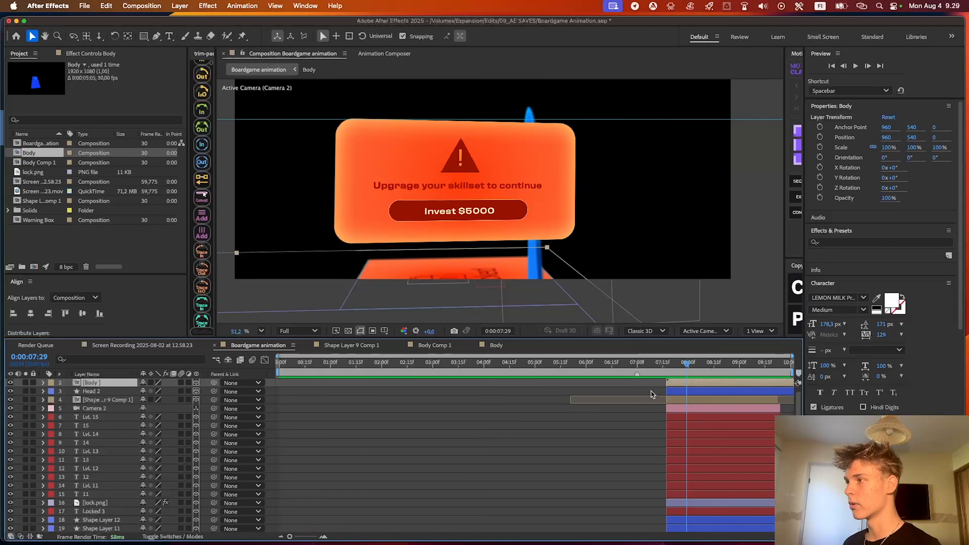
Pre-compose the Body and Head 2 layers together into a new composition named Dude
shift+click(689, 393)
key(super+shift+c)
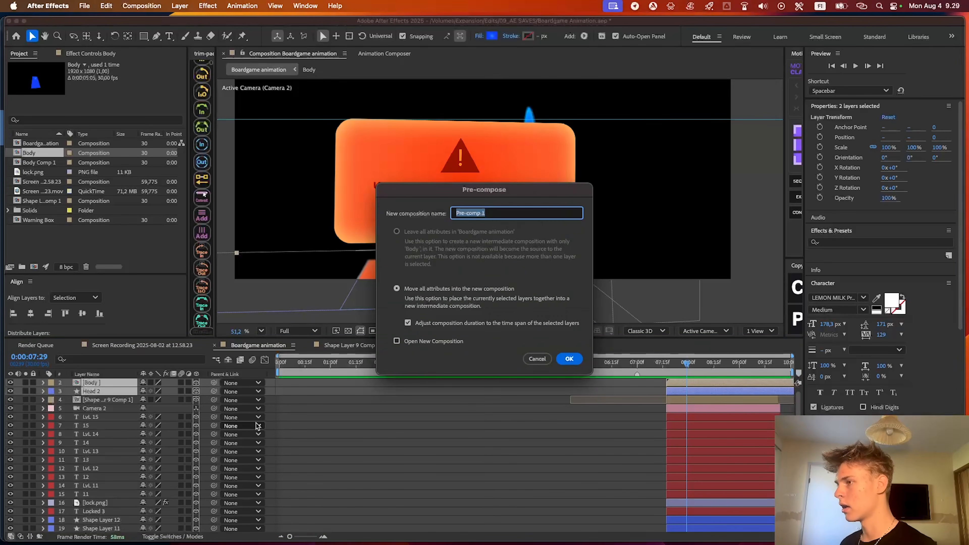
click(534, 358)
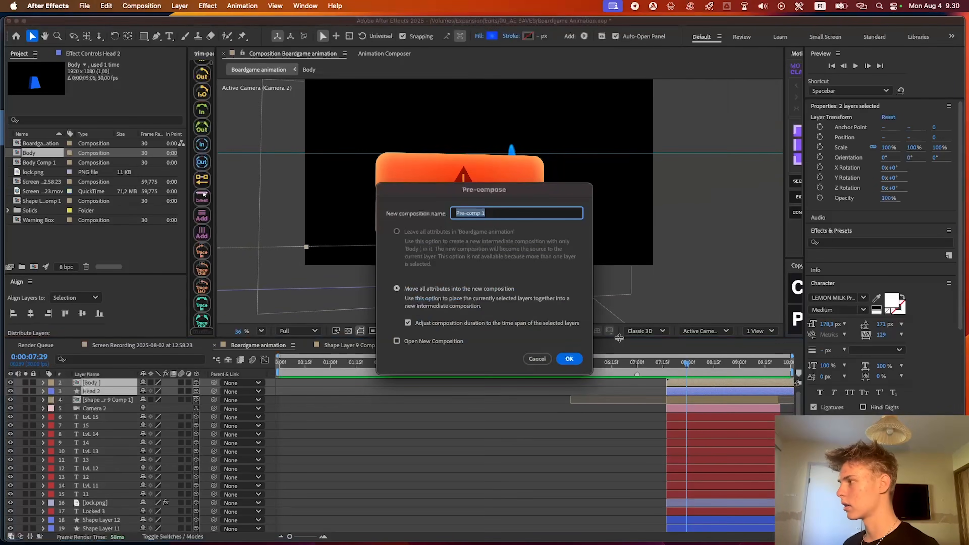
text(Head And)
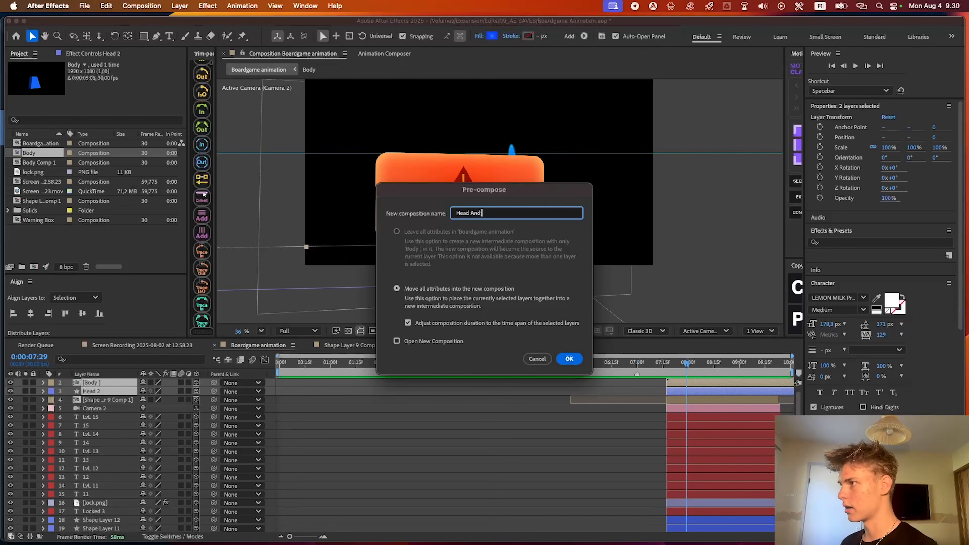
text( Ba)
key(super+a)
text(Dude)
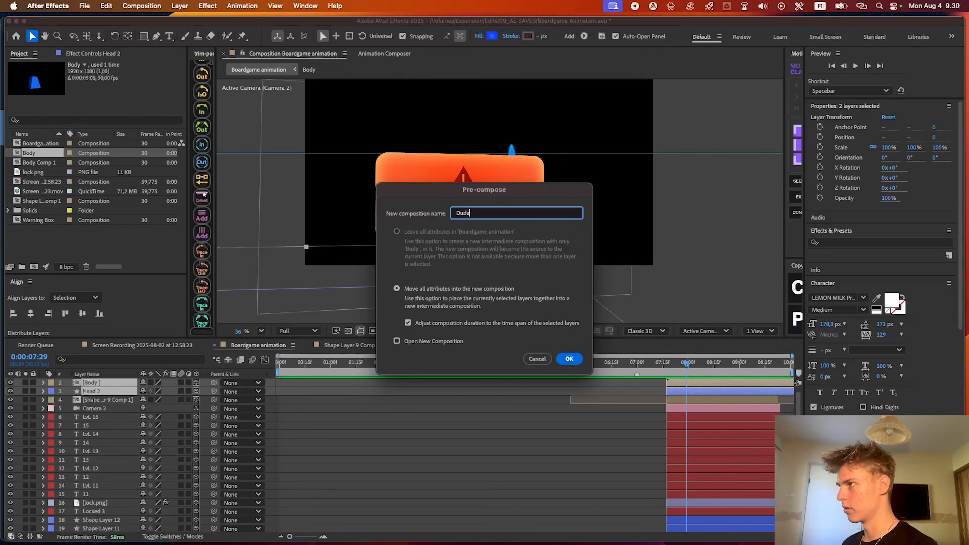
key(Return)
In the Body composition inside Dude, move the front face's upper-right corner outward to widen the top of the Body 2 shape
double_click(705, 384)
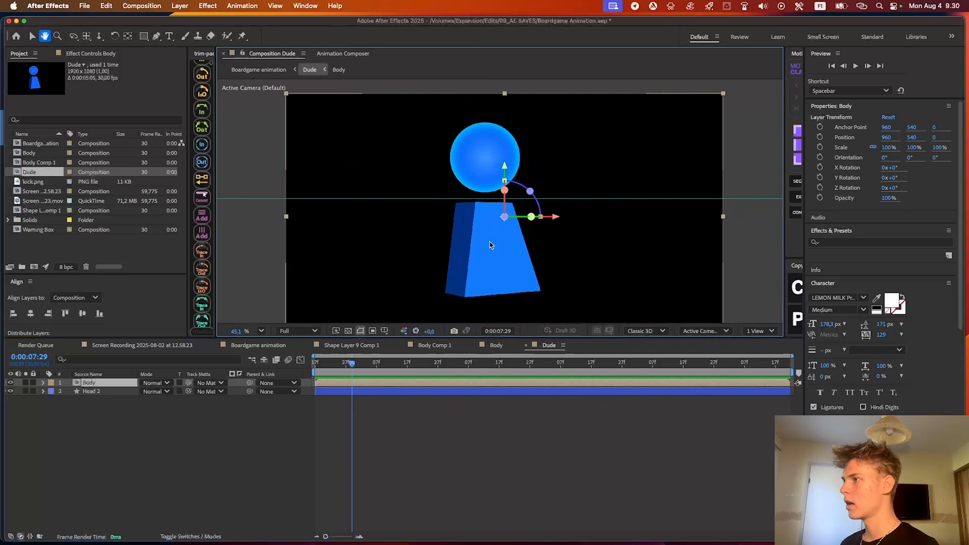
click(496, 252)
scroll(504, 269, up, 2)
click(449, 396)
click(445, 391)
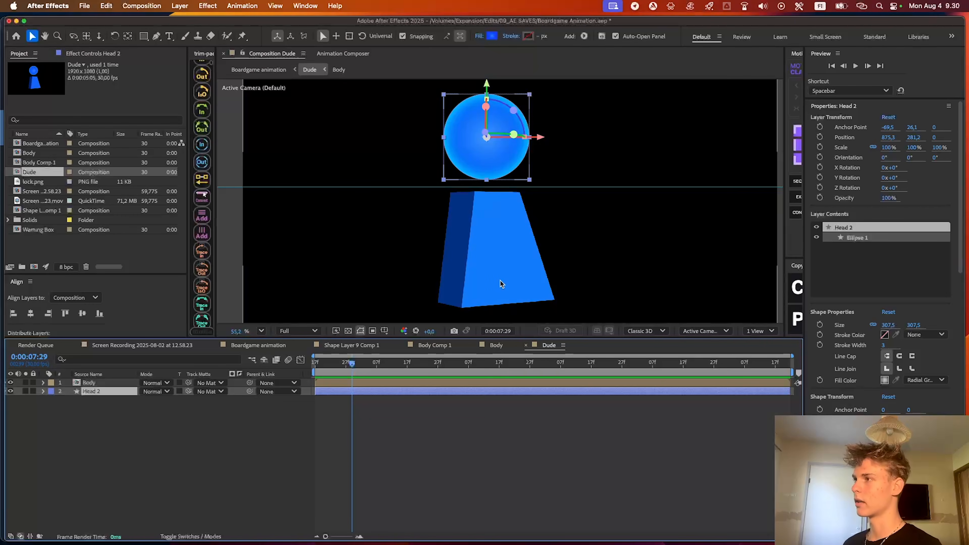
click(550, 345)
double_click(530, 232)
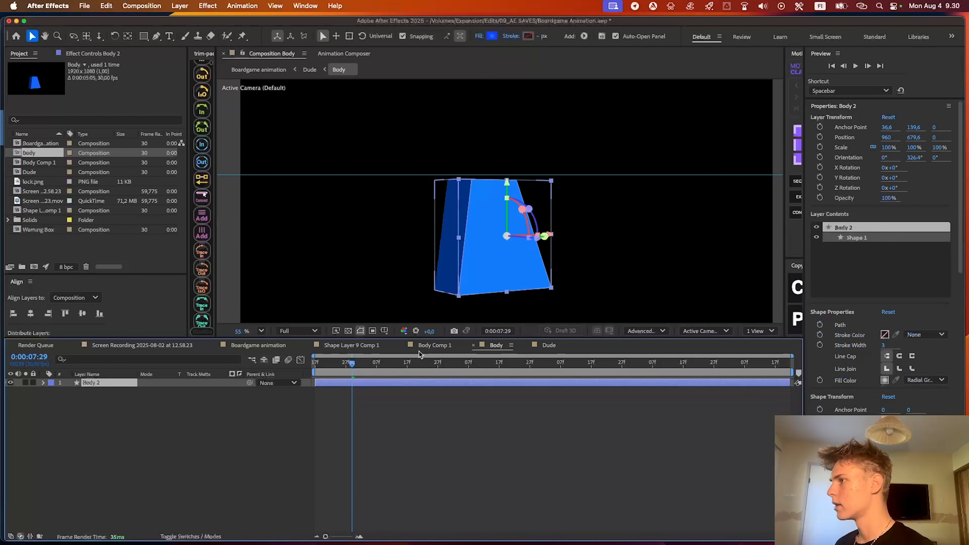
drag(544, 236, 480, 233)
key(super+z)
key(g)
scroll(464, 201, up, 2)
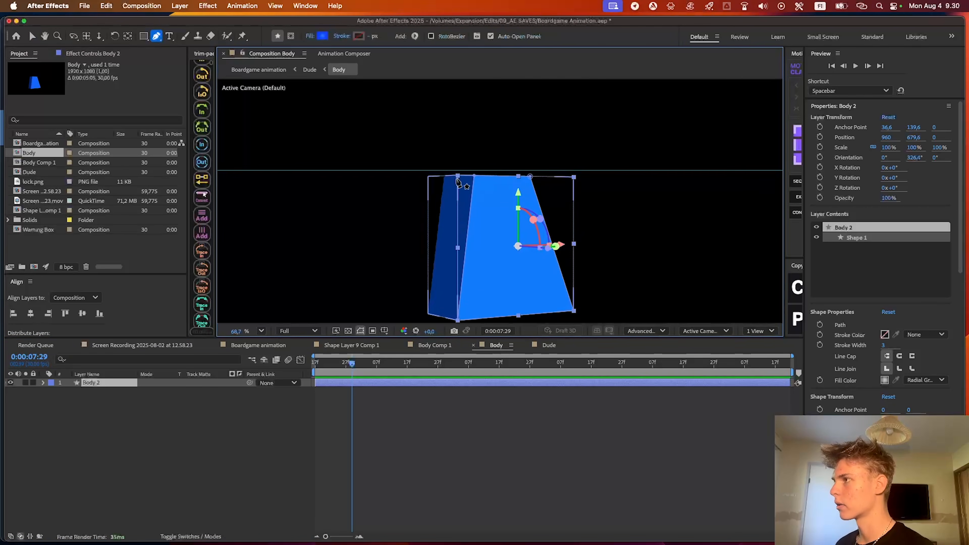
drag(530, 177, 547, 176)
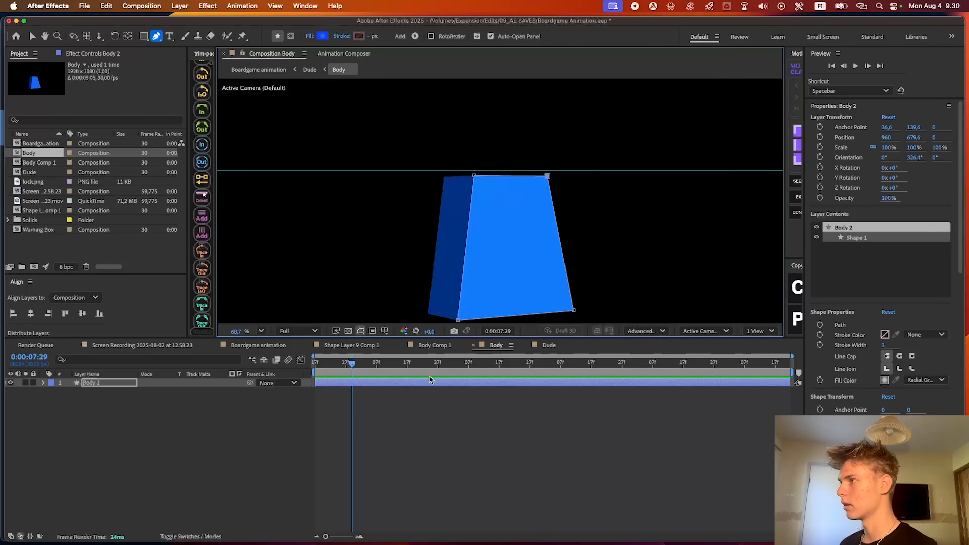
Turn Body 2 to an orientation of 180°, 338.4°, 0° and move its upper-right path corner inward
key(v)
drag(507, 245, 520, 246)
key(g)
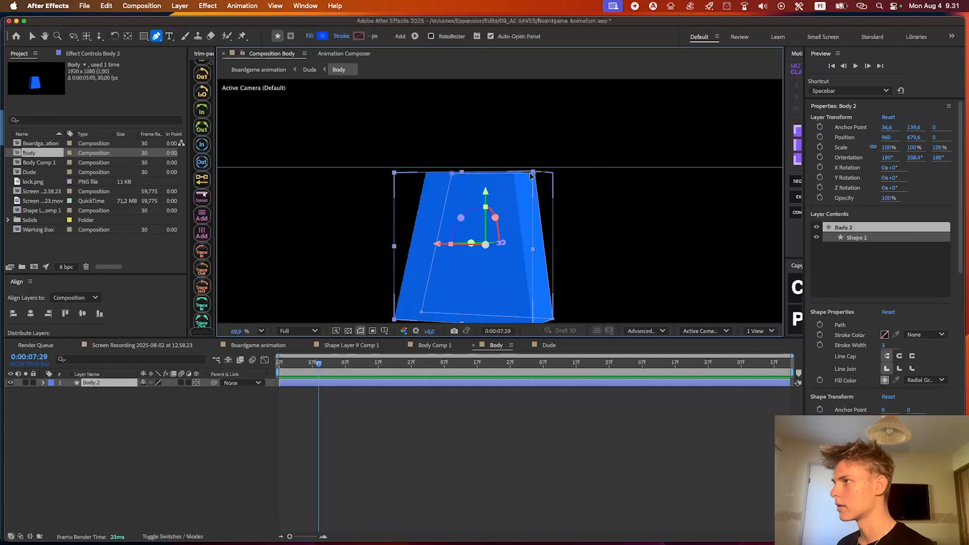
drag(533, 174, 522, 174)
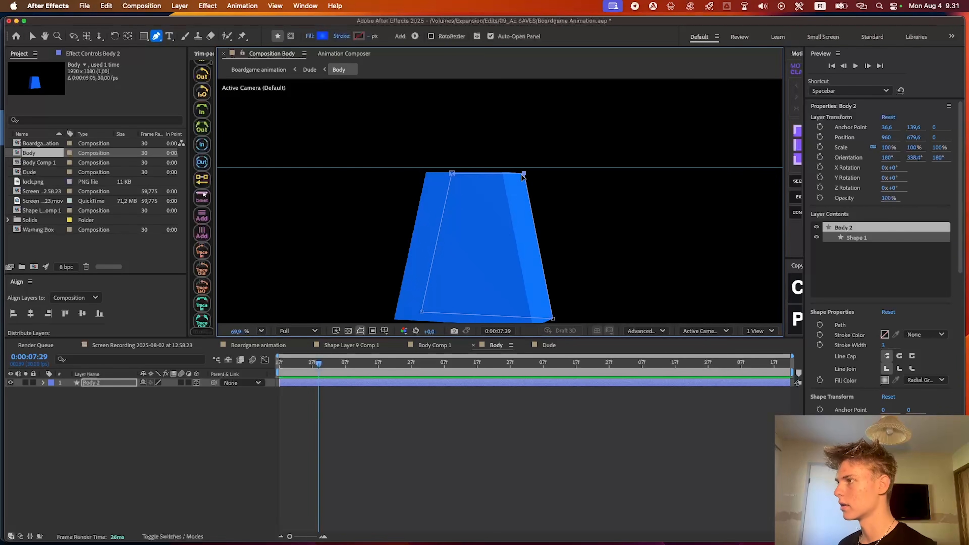
key(super+shift+a)
scroll(526, 218, down, 3)
key(v)
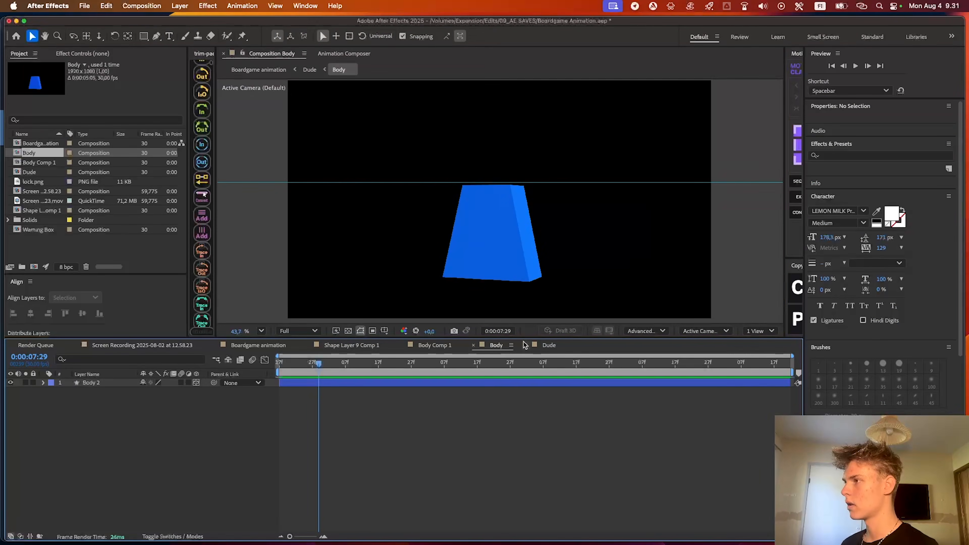
scroll(528, 201, up, 3)
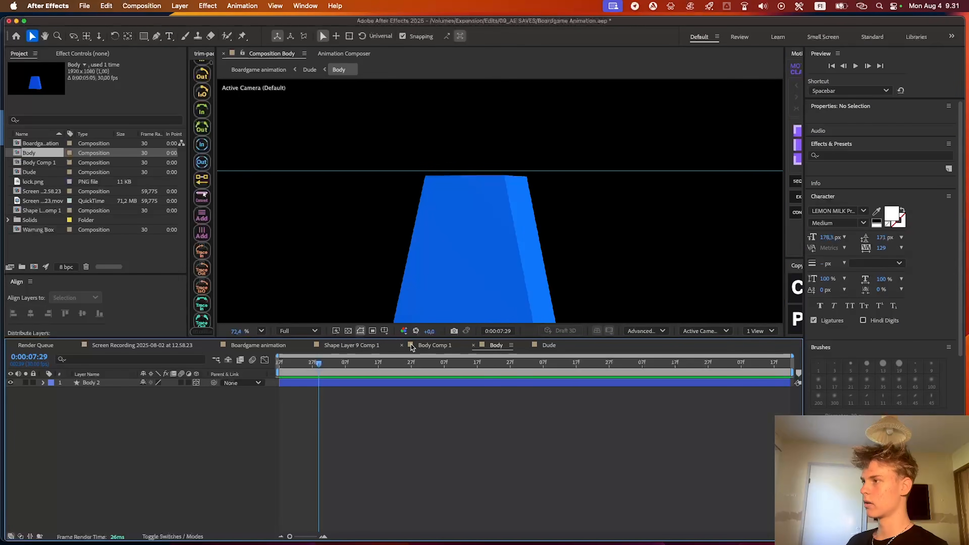
Compare the reshaped body with the original piece in Body Comp 1 and Shape Layer 9 Comp 1
click(438, 347)
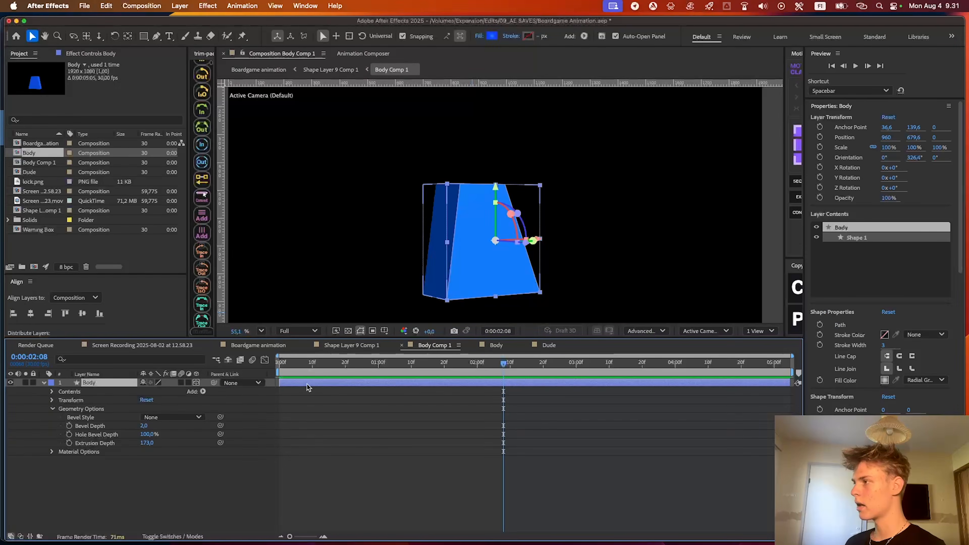
click(378, 347)
click(459, 270)
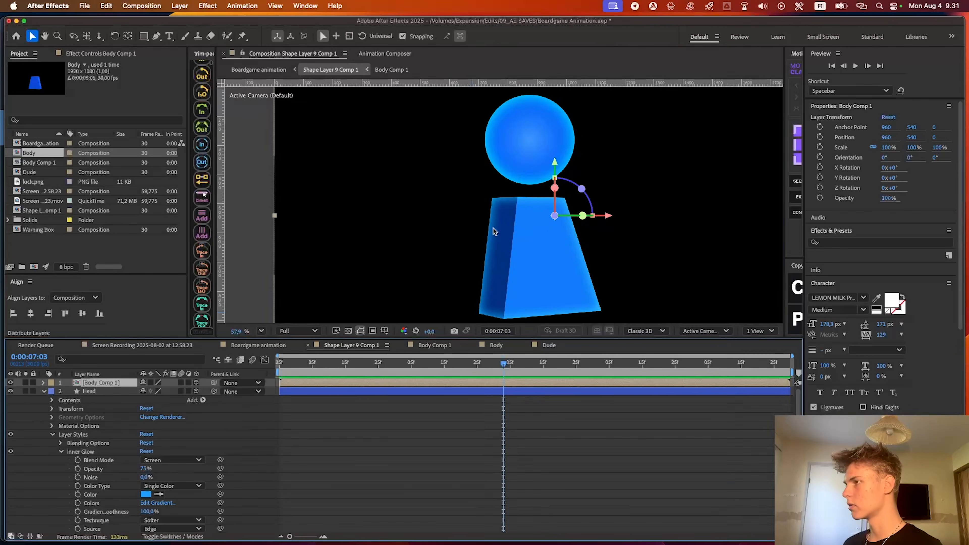
scroll(553, 225, down, 3)
click(258, 345)
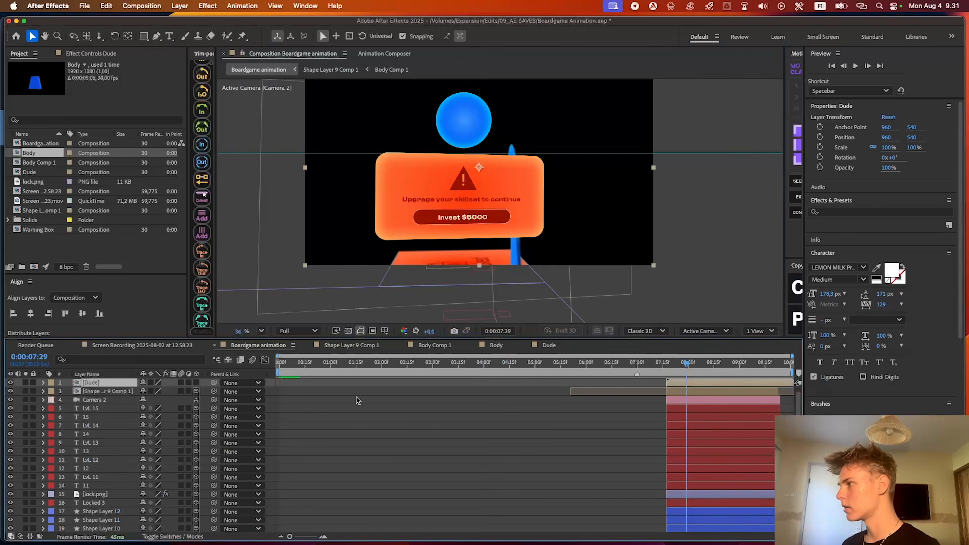
In the Dude composition, shift Head 2 sideways to an X position of 935.3, centered above the body
double_click(678, 386)
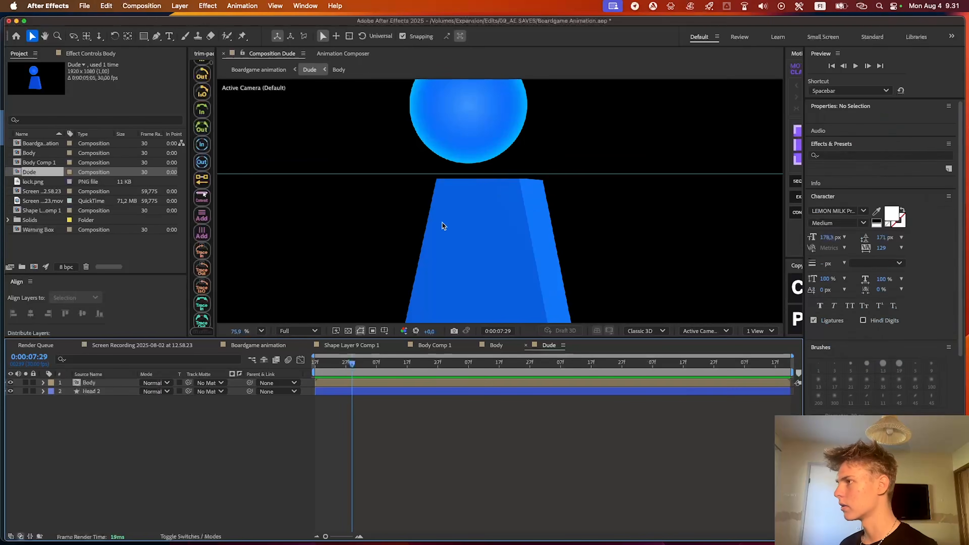
click(446, 232)
scroll(460, 143, up, 2)
click(472, 174)
drag(512, 177, 542, 181)
key(super+z)
scroll(520, 244, up, 4)
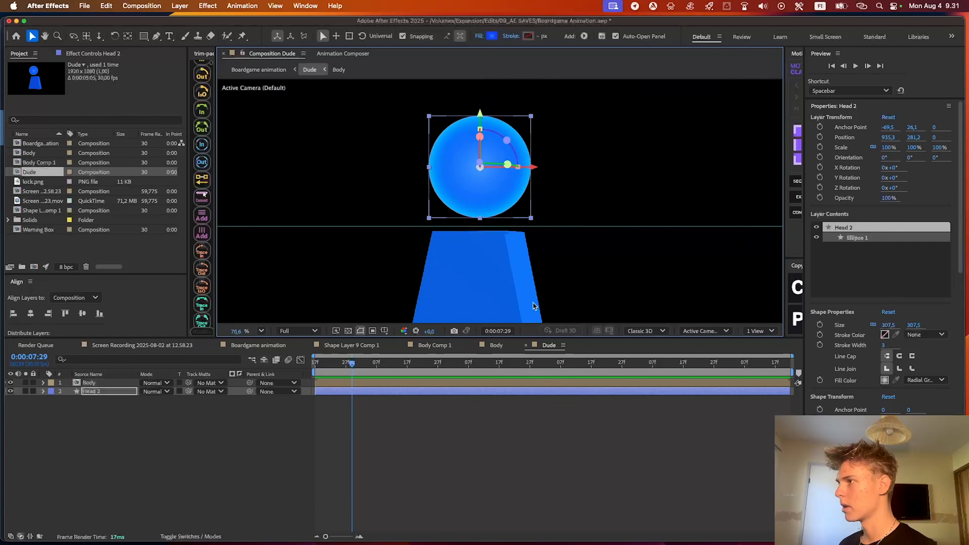
click(541, 224)
scroll(532, 181, down, 2)
Try to center the Body layer horizontally in the Dude composition
click(348, 381)
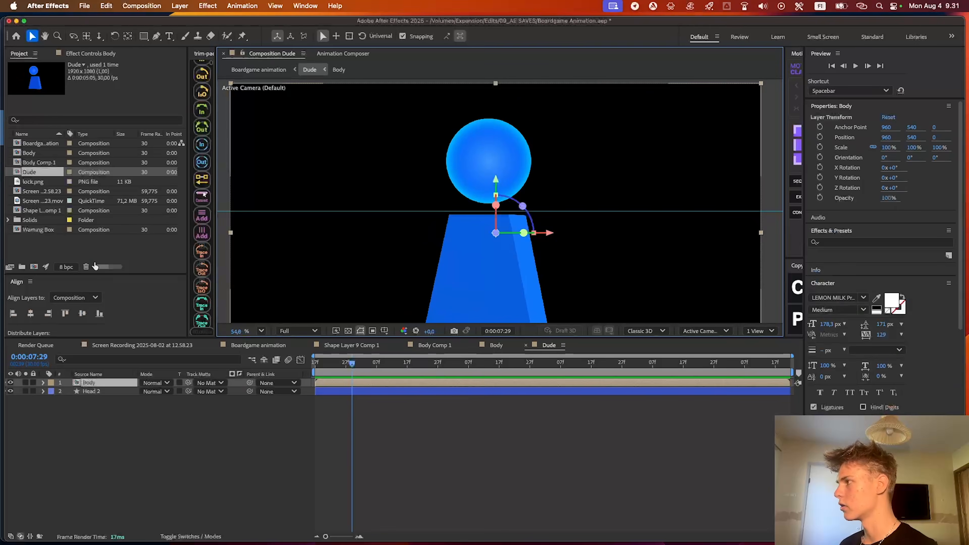
click(31, 313)
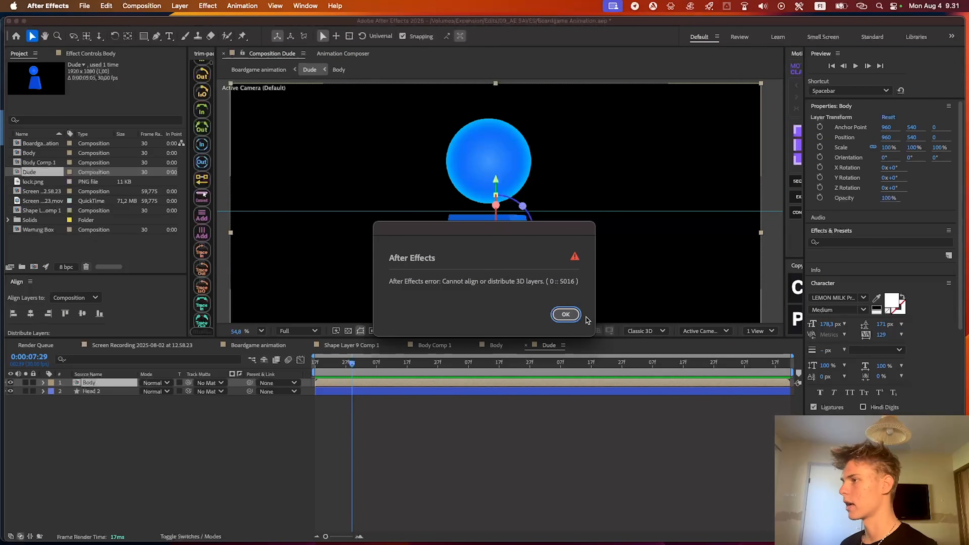
click(565, 315)
Drag the horizontal guide out of the Dude view and nudge Head 2 slightly left over the body
scroll(534, 229, down, 2)
click(448, 319)
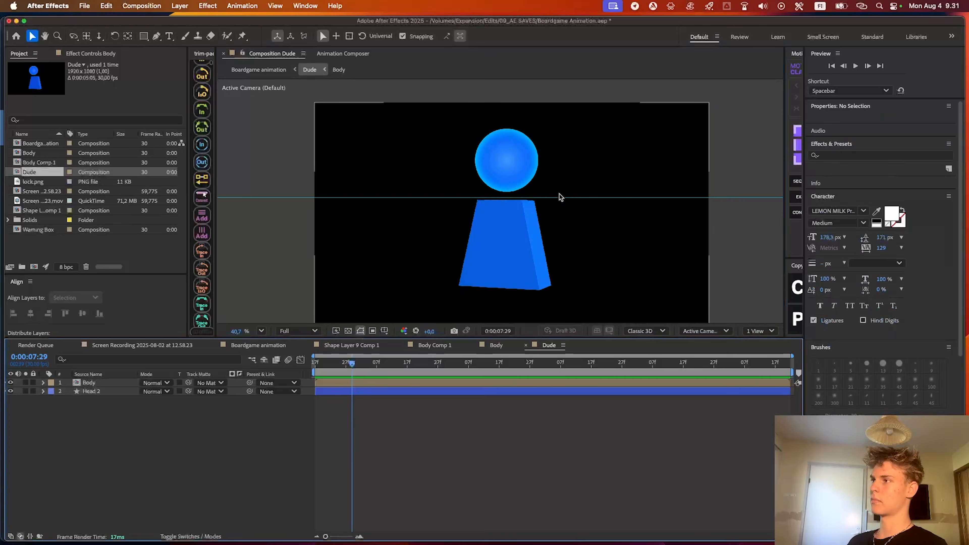
drag(558, 198, 590, 320)
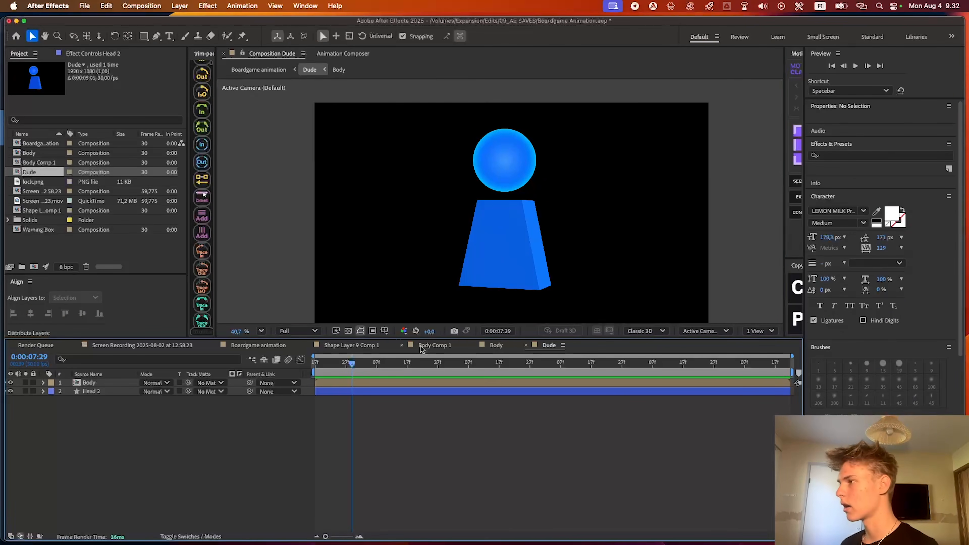
Open Shape Layer 9 Comp 1 from Boardgame animation and copy the Inner Glow layer style of the Head layer
click(266, 346)
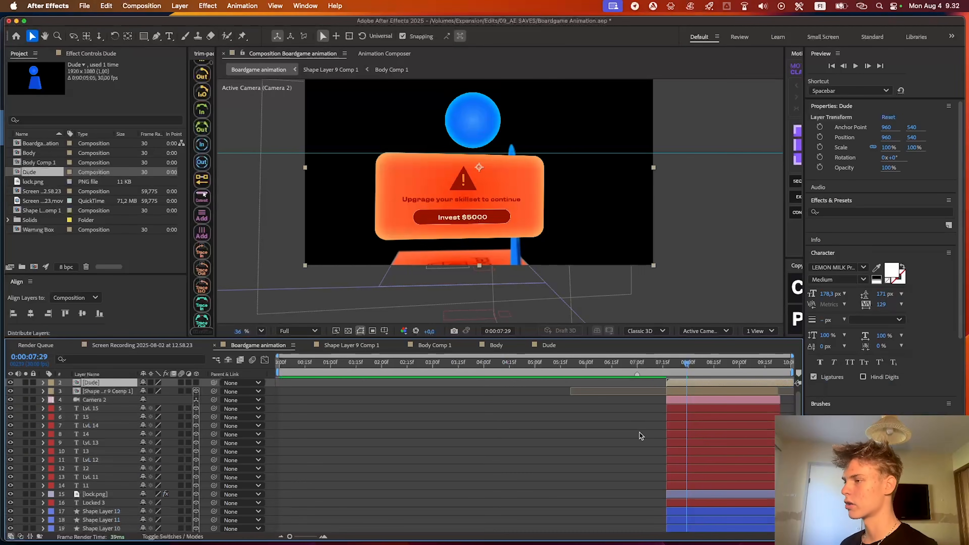
scroll(629, 438, down, 5)
click(618, 366)
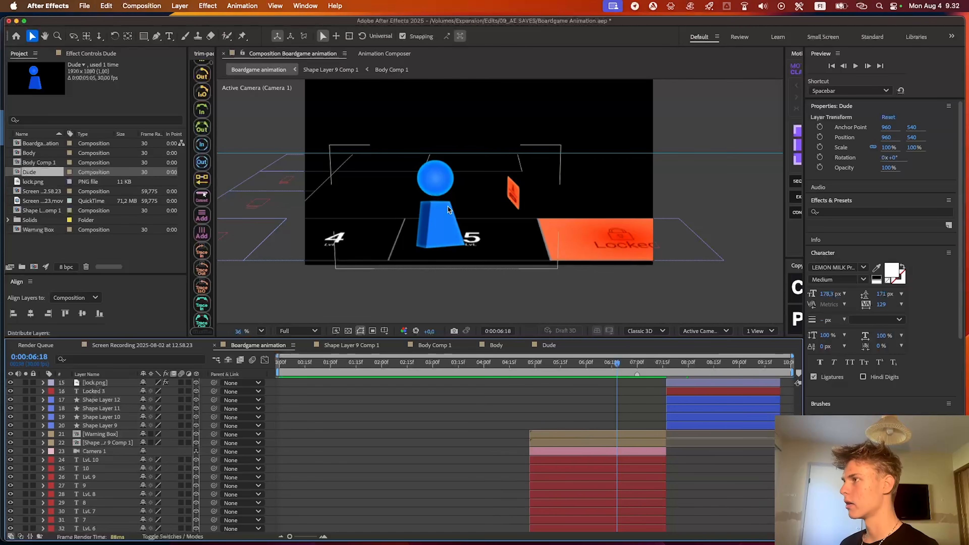
double_click(633, 443)
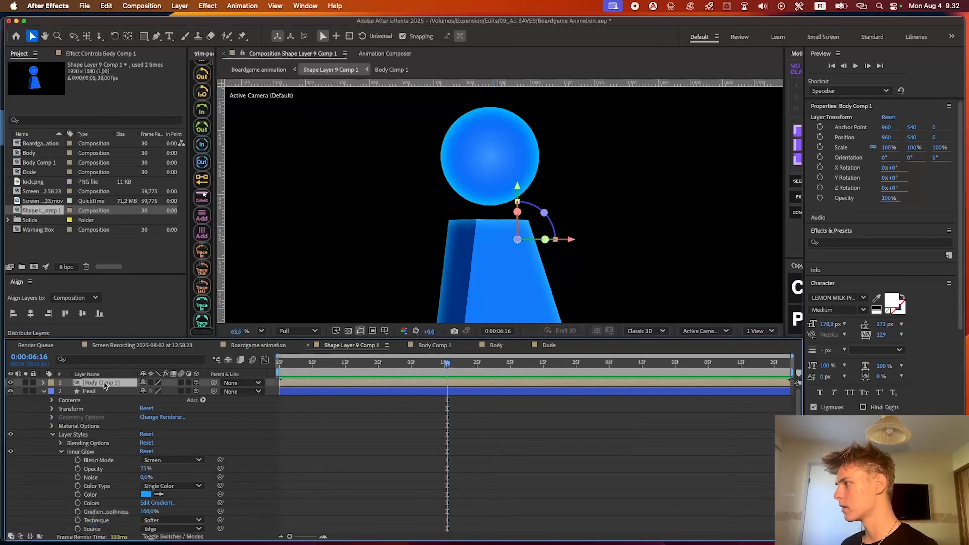
click(115, 54)
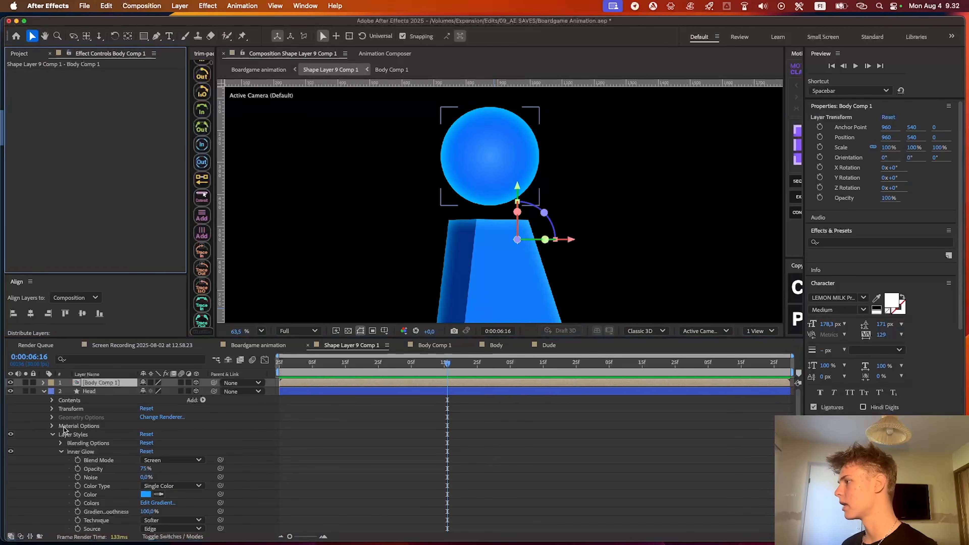
scroll(67, 408, down, 2)
click(80, 416)
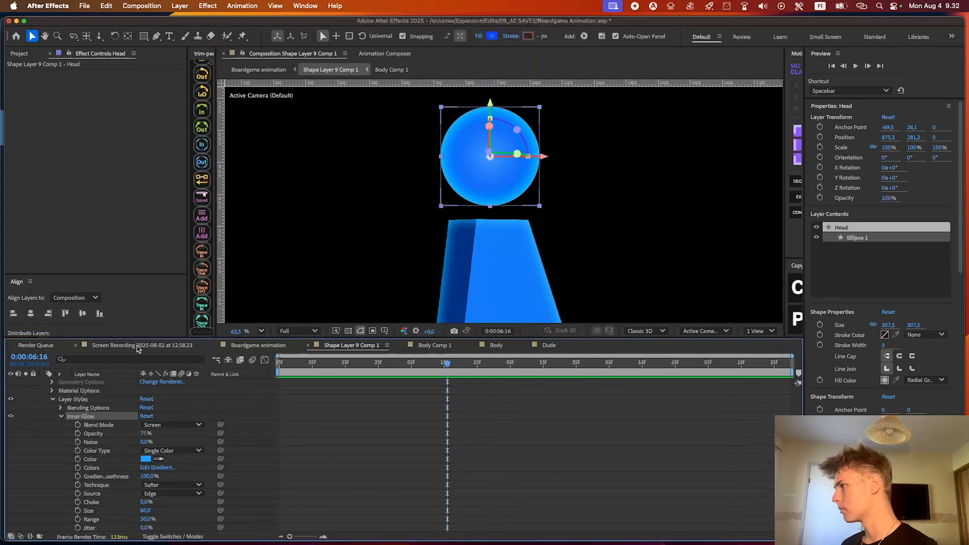
Paste the Inner Glow layer style onto the Body layer in the Dude composition
click(280, 344)
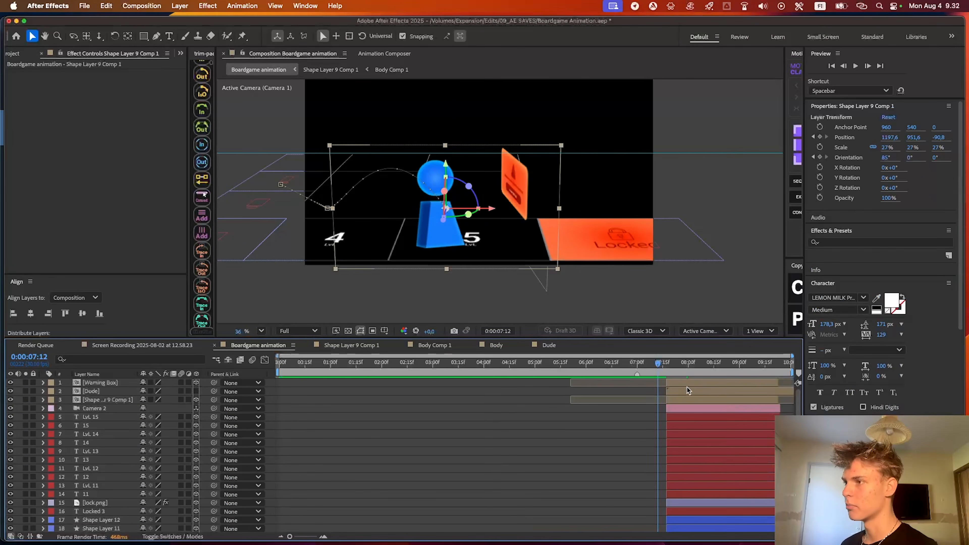
double_click(685, 384)
click(578, 346)
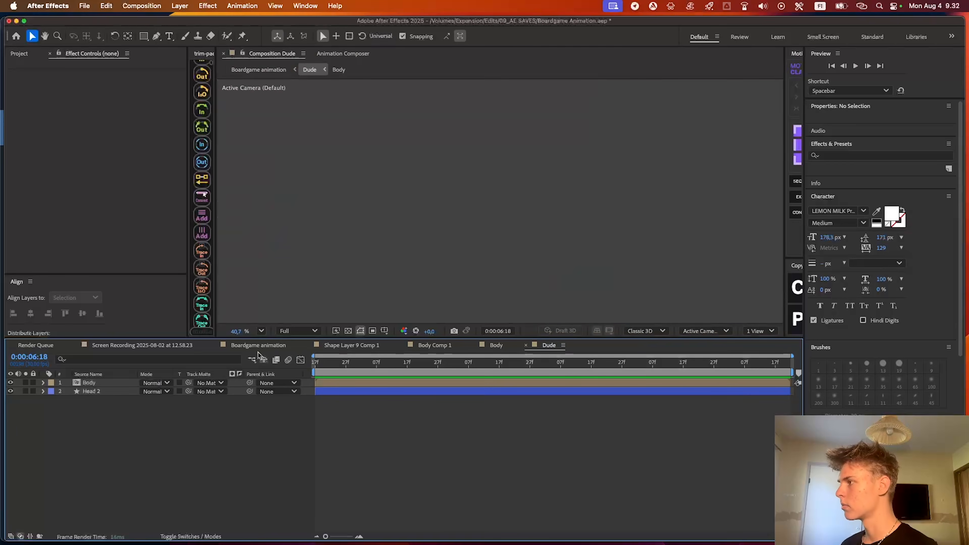
double_click(718, 393)
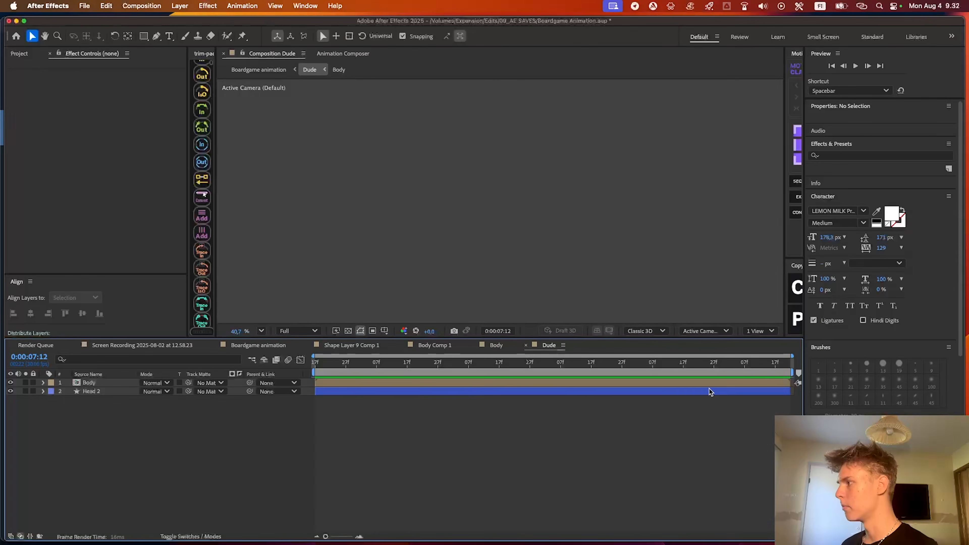
click(369, 384)
drag(338, 364, 288, 369)
key(u)
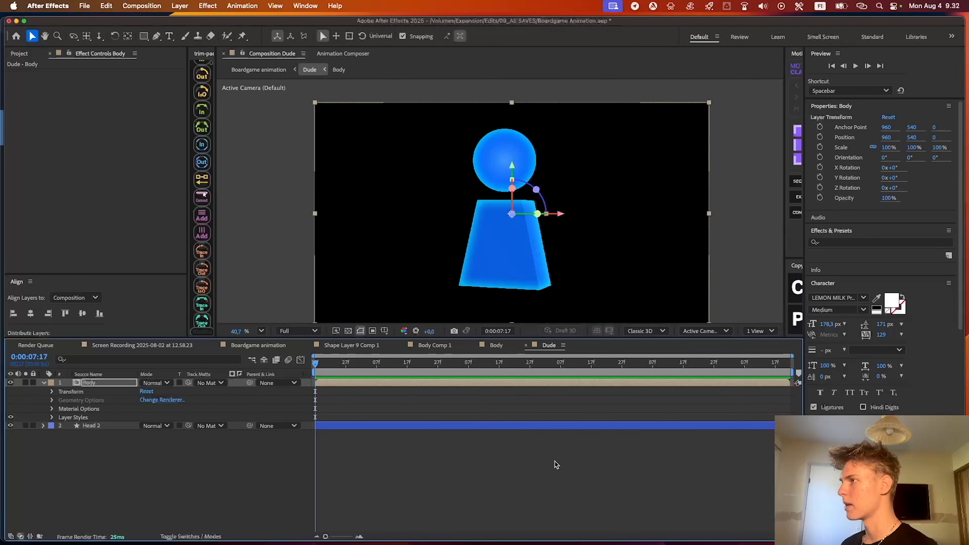
scroll(492, 272, up, 3)
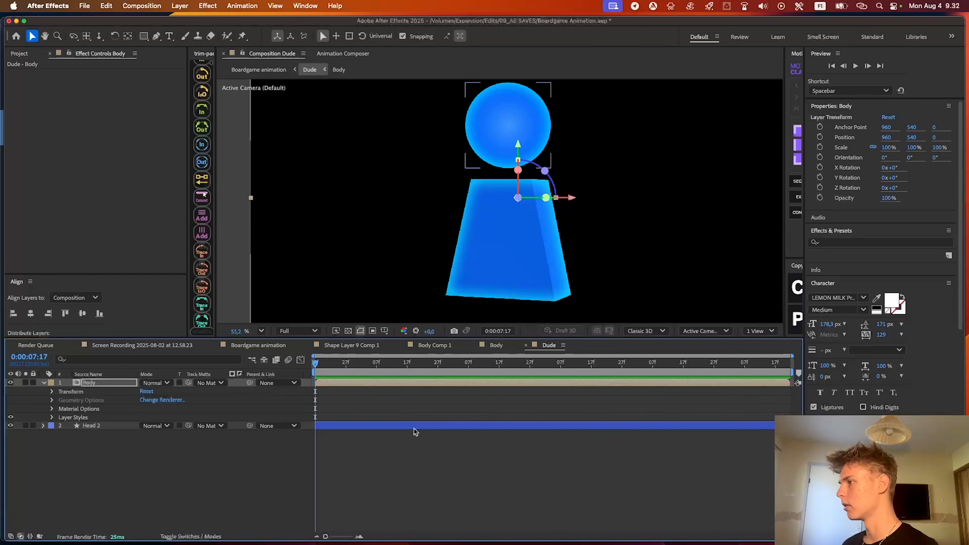
Delete the old Shape Layer 9 Comp 1 layer from the Camera 2 section of Boardgame animation
drag(514, 244, 519, 244)
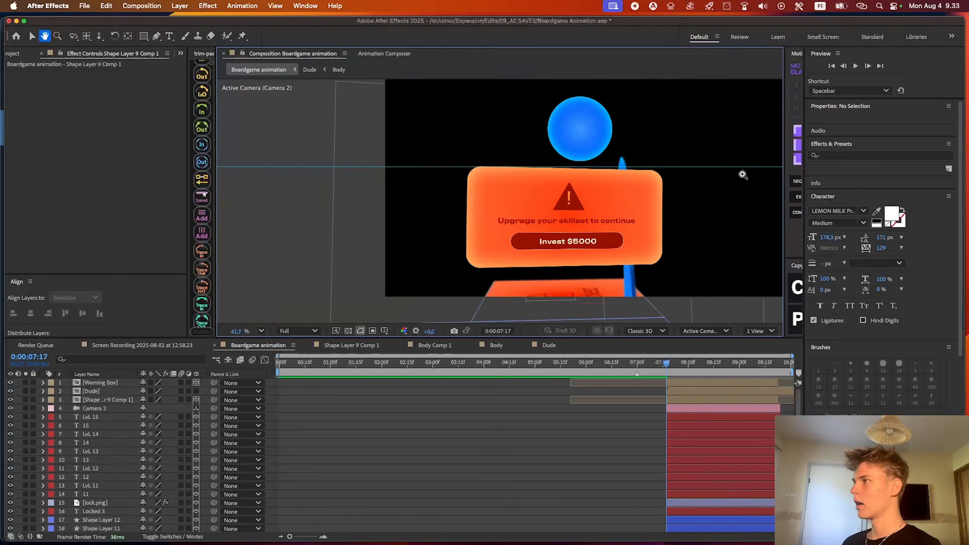
drag(743, 175, 764, 175)
click(705, 400)
drag(625, 221, 538, 217)
key(v)
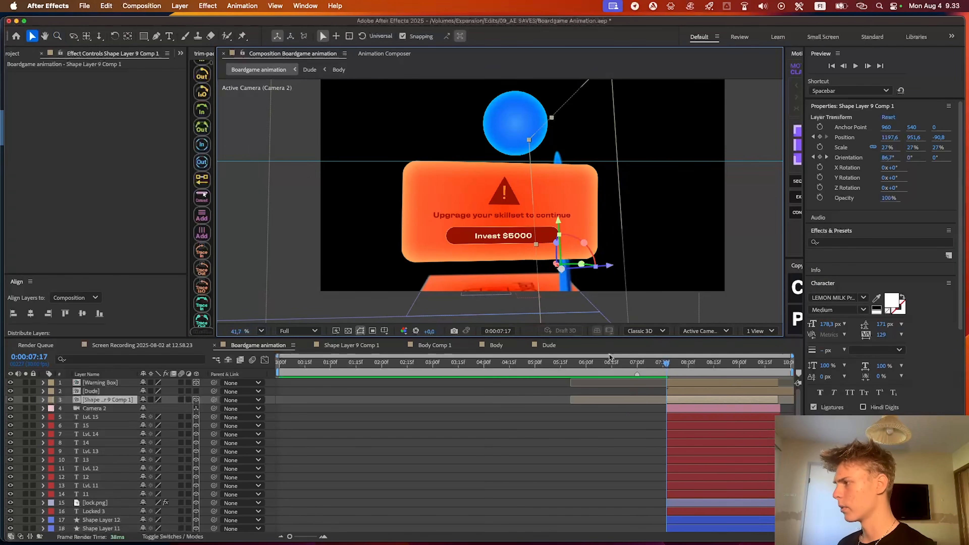
key(Delete)
Turn the Dude layer in the Boardgame animation composition into a 3D layer
click(713, 382)
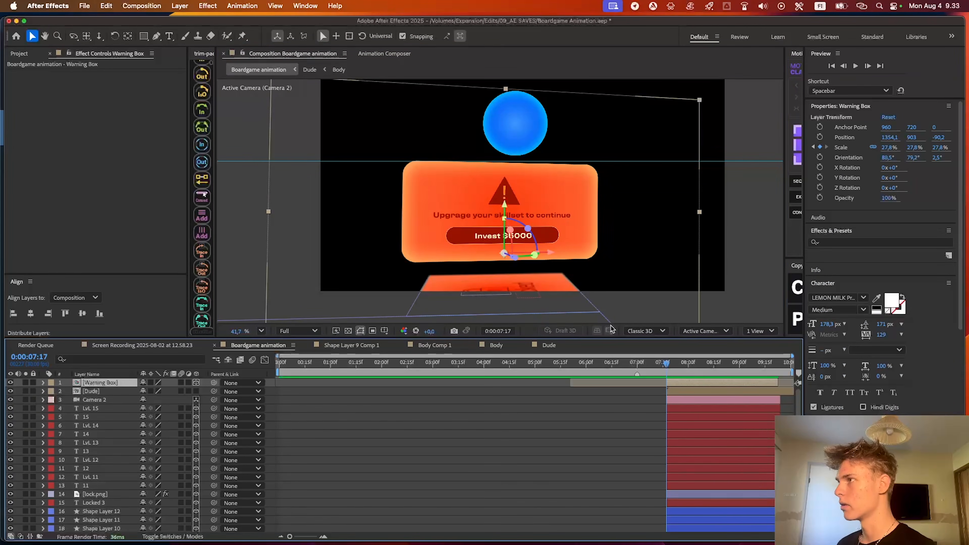
click(603, 192)
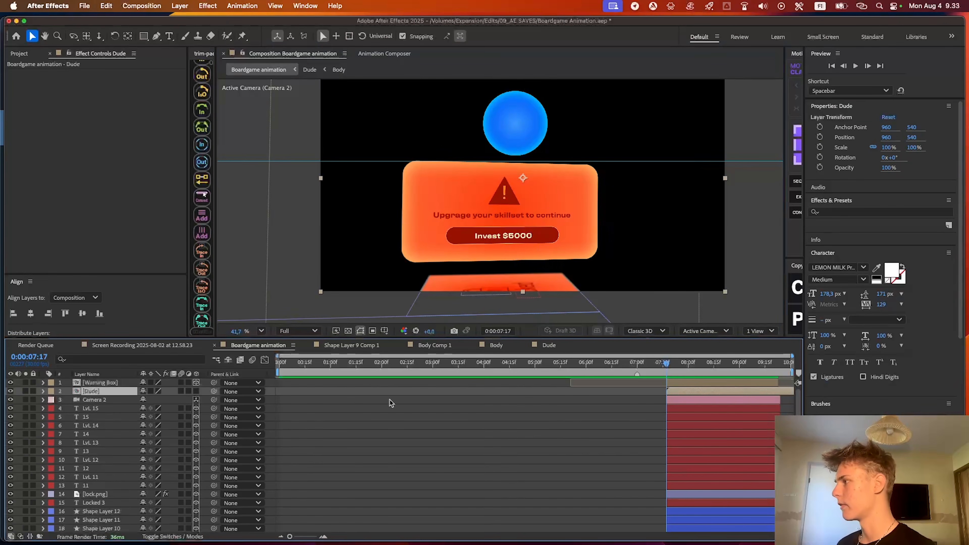
click(196, 390)
scroll(486, 274, down, 3)
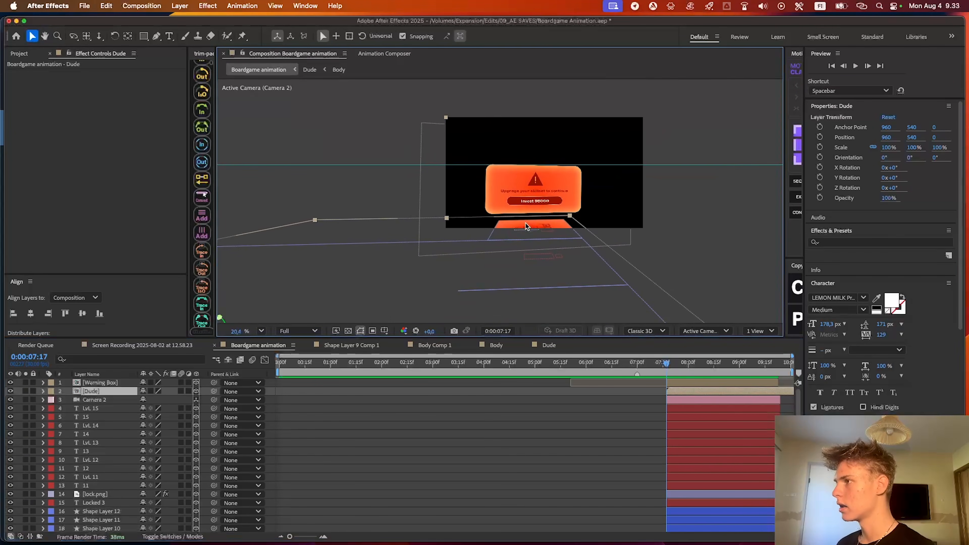
scroll(528, 235, down, 3)
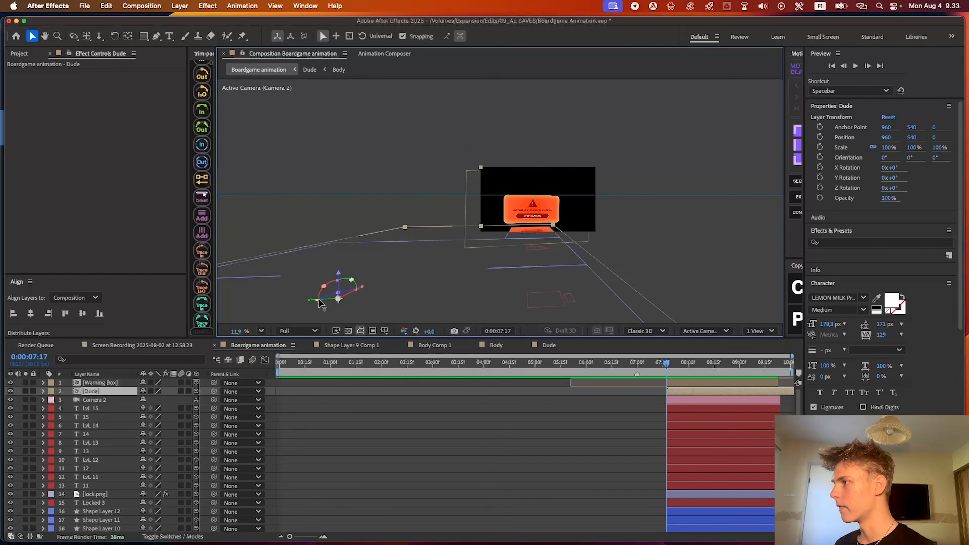
scroll(538, 254, up, 2)
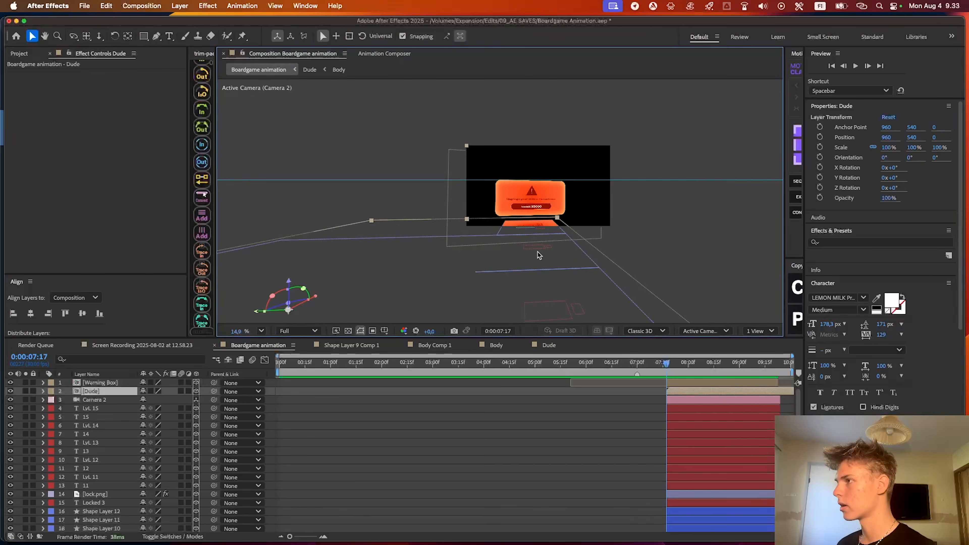
scroll(562, 195, up, 2)
Centre the Dude layer in the Camera 2 view and rotate it to face the camera, orientation about 270.1°, 82.8°, 180°
key(super+Home)
scroll(533, 210, up, 3)
scroll(532, 208, up, 3)
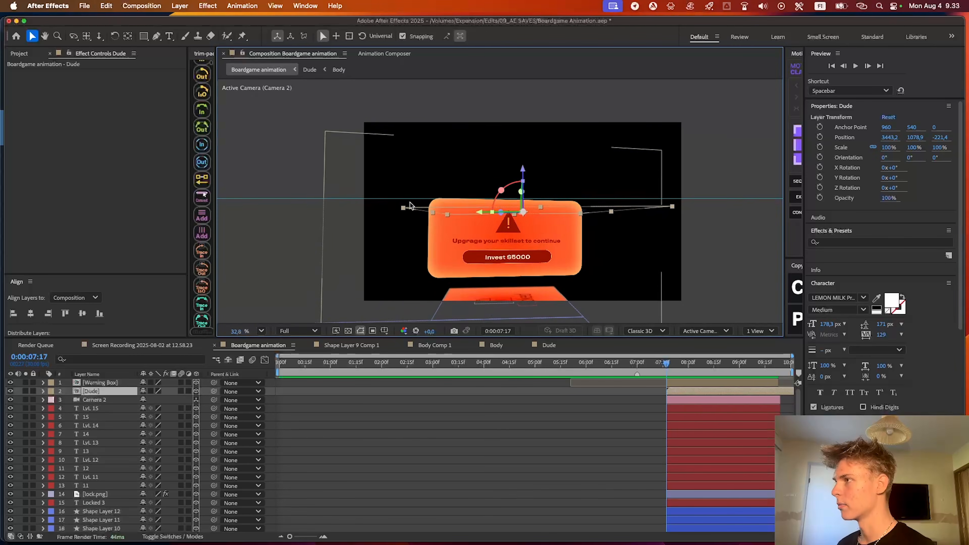
drag(473, 176, 542, 153)
drag(523, 200, 479, 194)
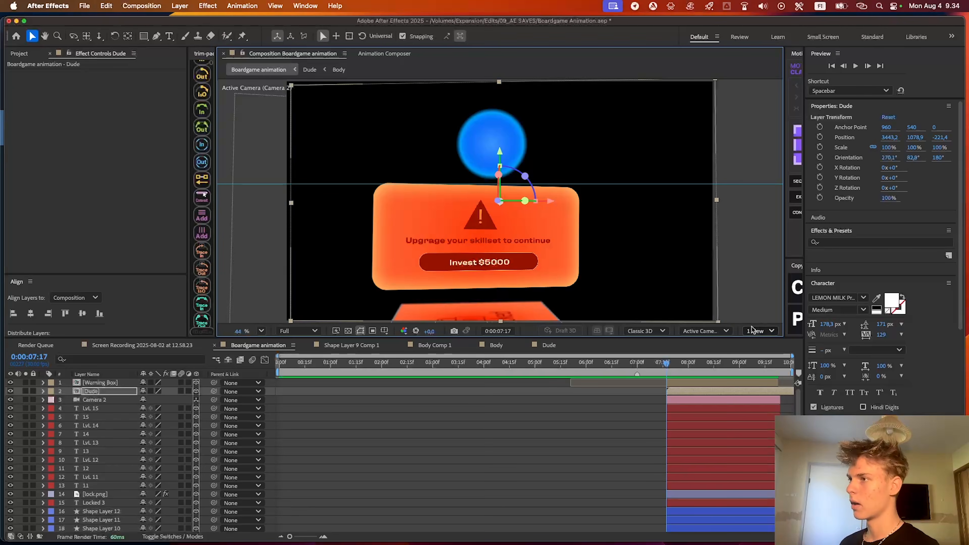
Display two views and move the Dude layer beside the warning box, to a position of about 1158.7, 791.2, -222
click(757, 331)
click(763, 359)
drag(710, 205, 510, 224)
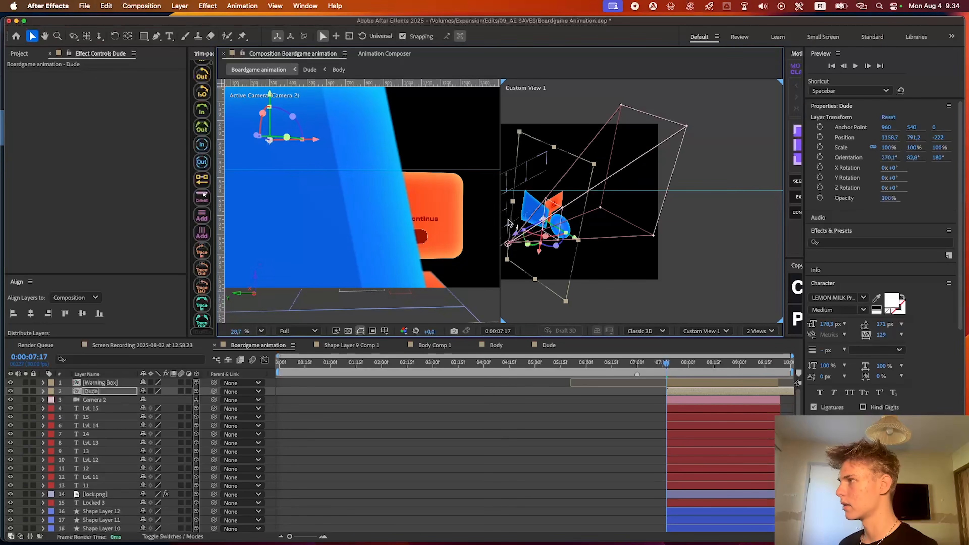
drag(289, 121, 573, 168)
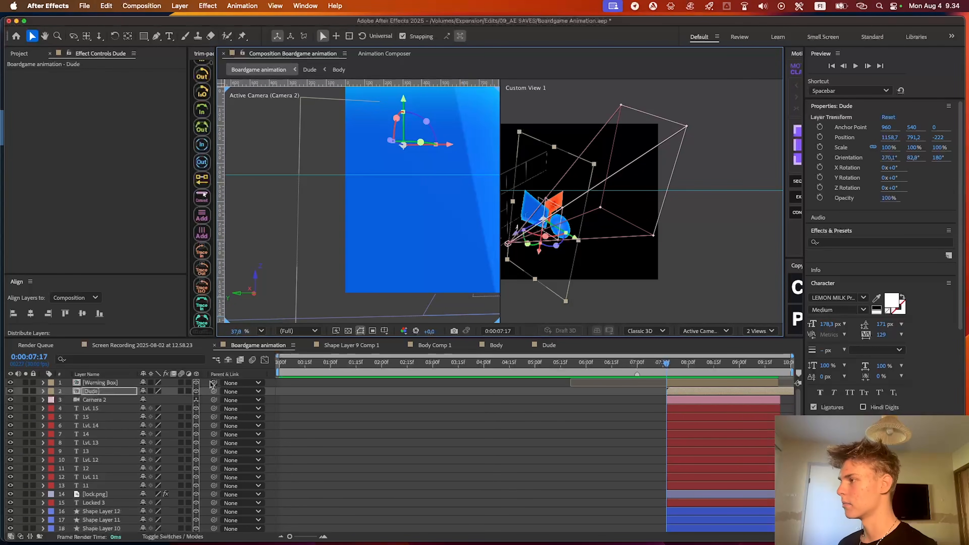
Scale the Dude layer to 18% and return to a single view
key(s)
drag(175, 399, 138, 402)
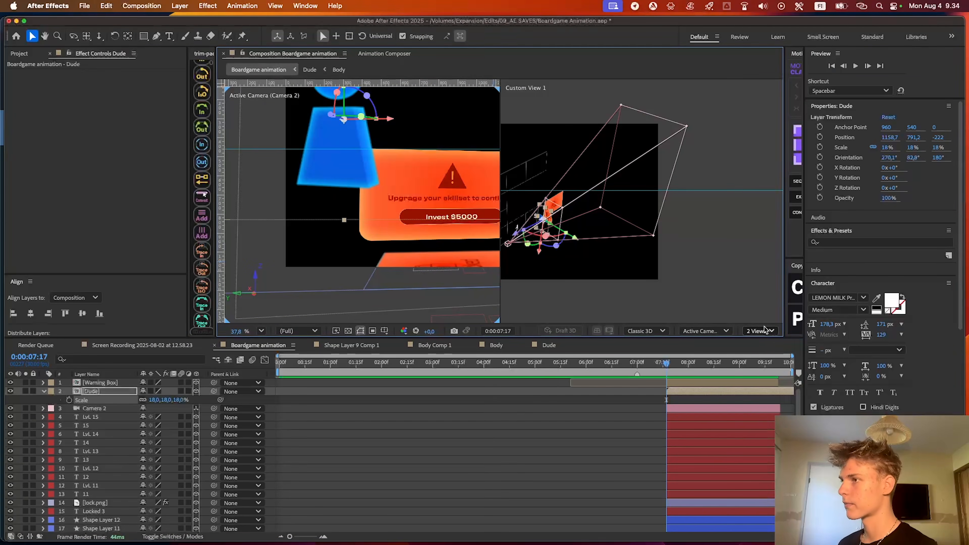
click(761, 330)
click(766, 346)
Position the Dude piece in front of the warning box, overlapping the box's left edge in the Camera 2 view
drag(405, 149, 494, 151)
drag(503, 171, 532, 206)
drag(472, 140, 451, 187)
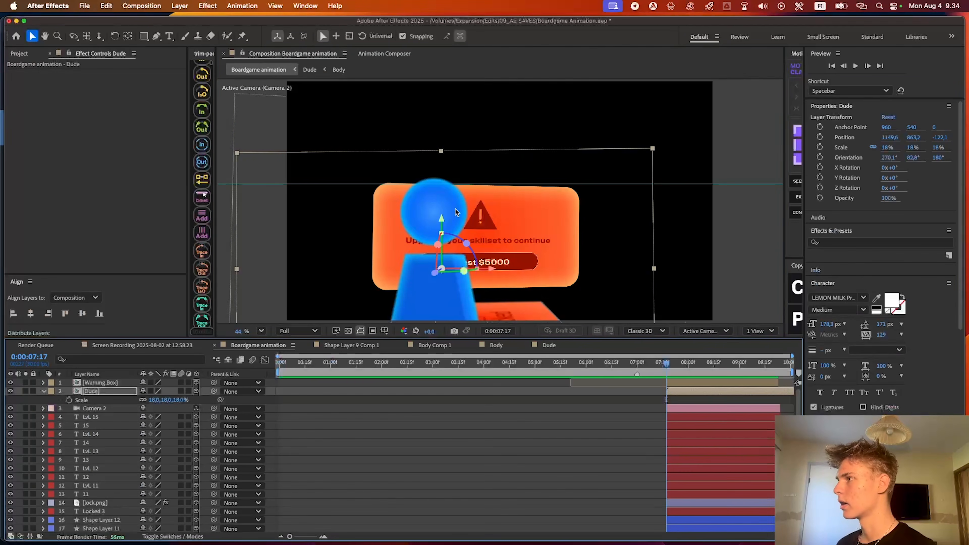
drag(442, 219, 444, 197)
drag(512, 207, 420, 198)
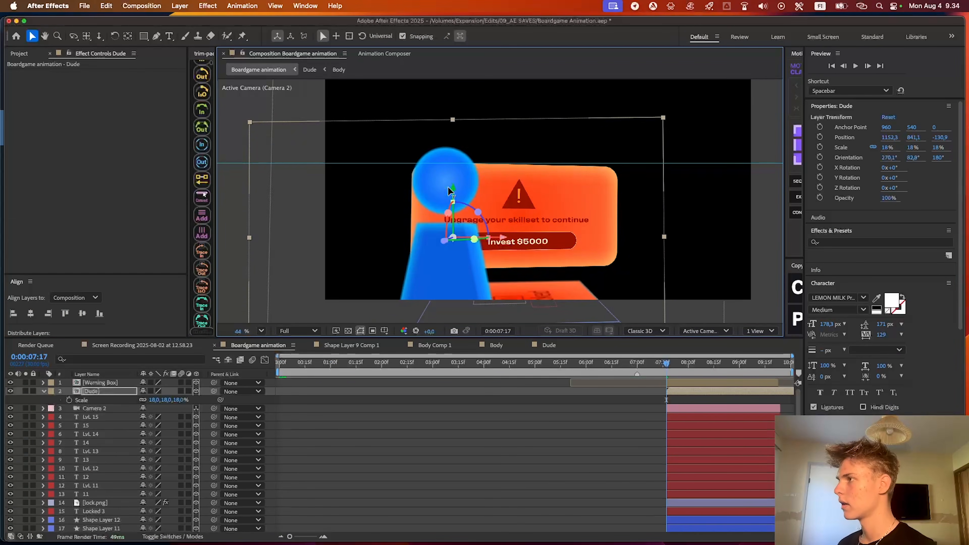
drag(450, 190, 453, 193)
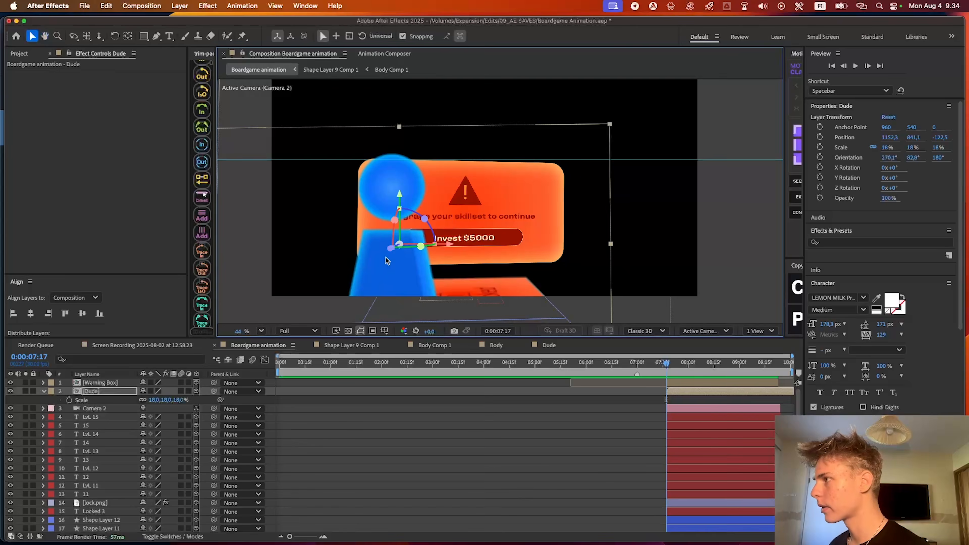
drag(387, 262, 320, 312)
drag(383, 254, 477, 237)
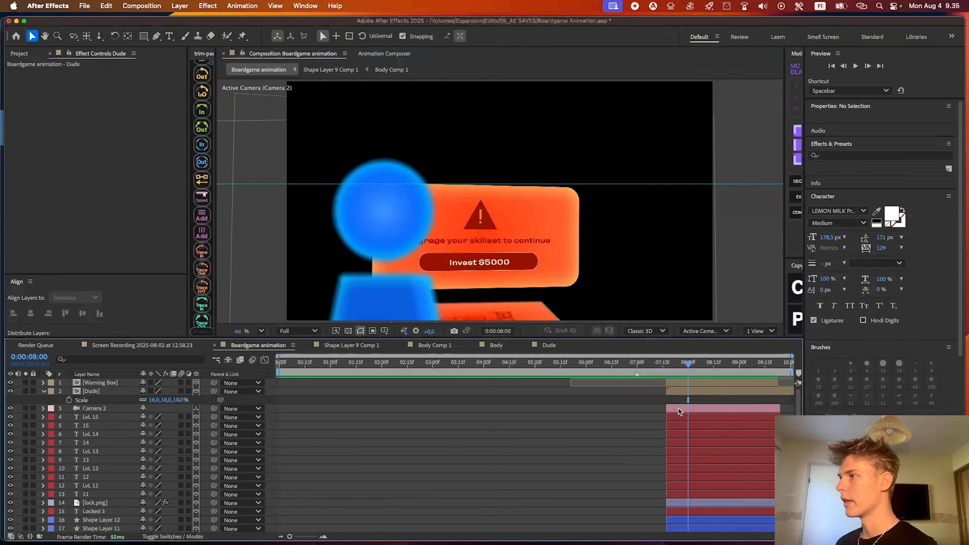
Pan Camera 2 at 0:00:08:00 to a position of about 631.2, 873.9, -147.3, bringing more of the Dude's body into frame
click(678, 408)
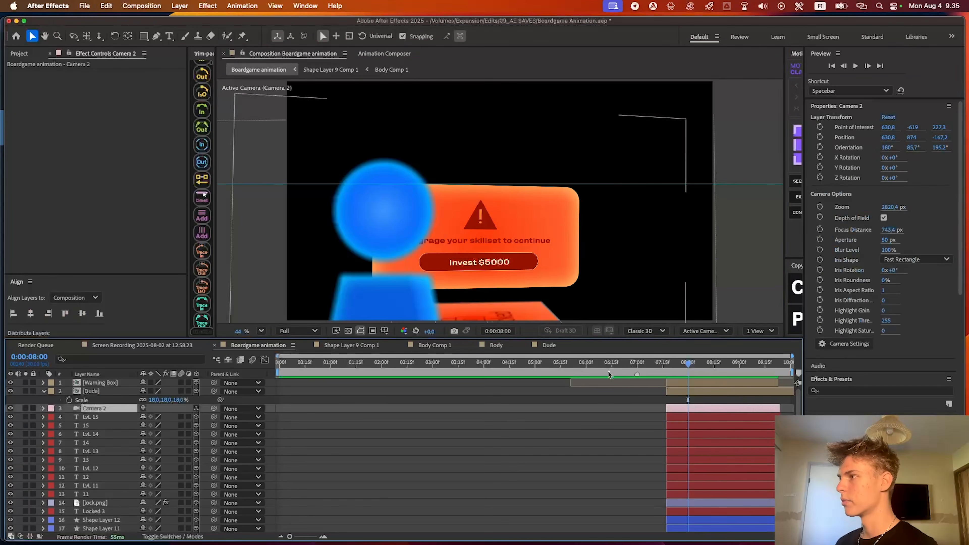
scroll(623, 264, down, 3)
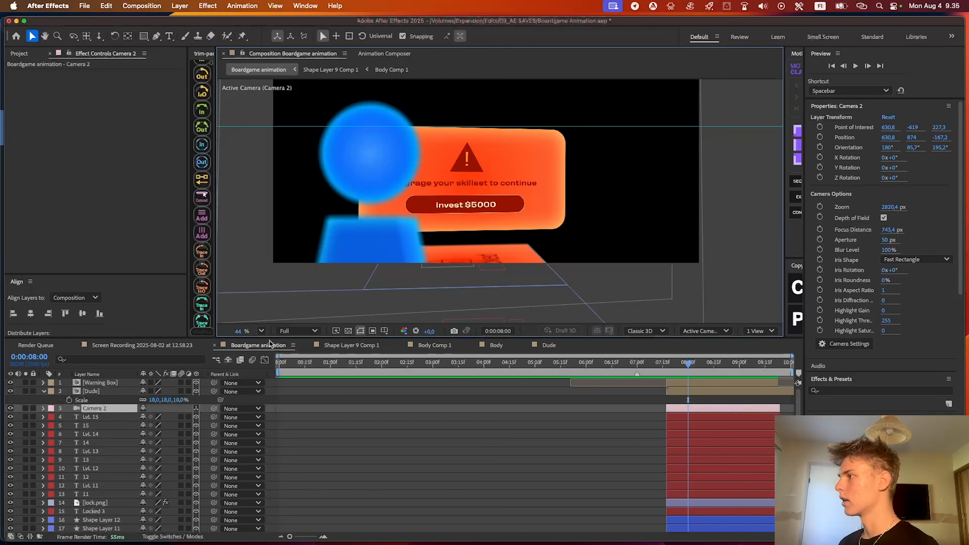
click(261, 331)
click(277, 360)
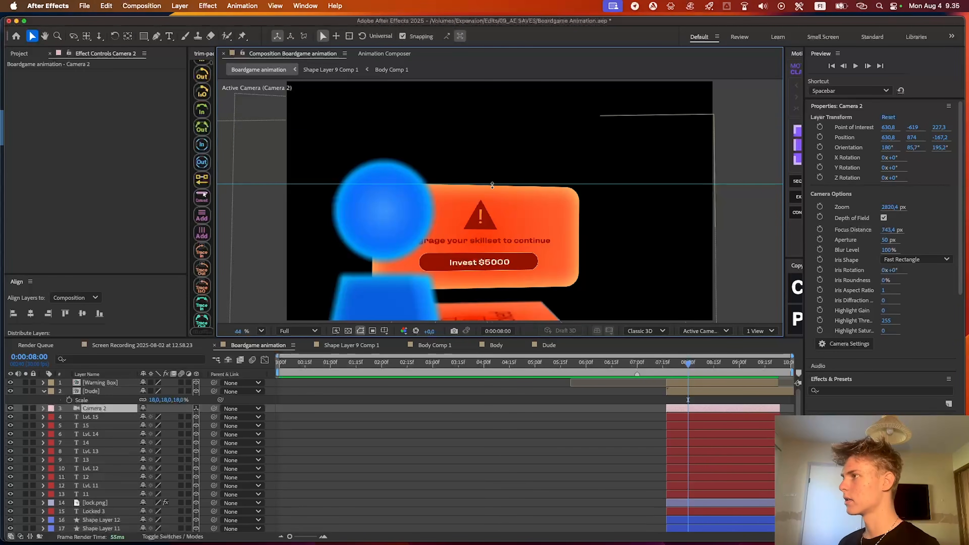
click(87, 36)
mouse_move(485, 181)
mouse_down()
mouse_move(482, 164)
mouse_move(484, 175)
mouse_up()
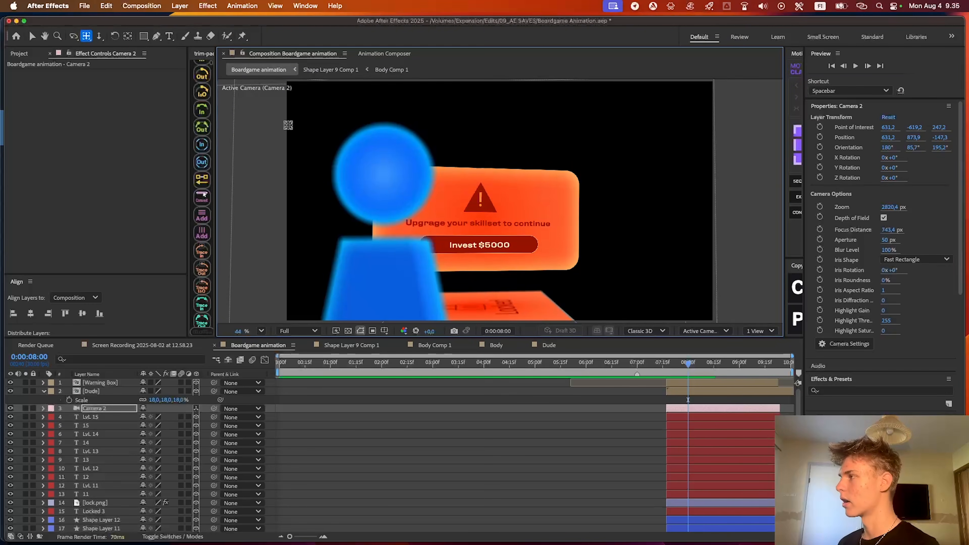
Set Camera 2's Z orientation to 195.7° to level the warning box, using a horizontal guide near its top edge
click(44, 409)
click(52, 417)
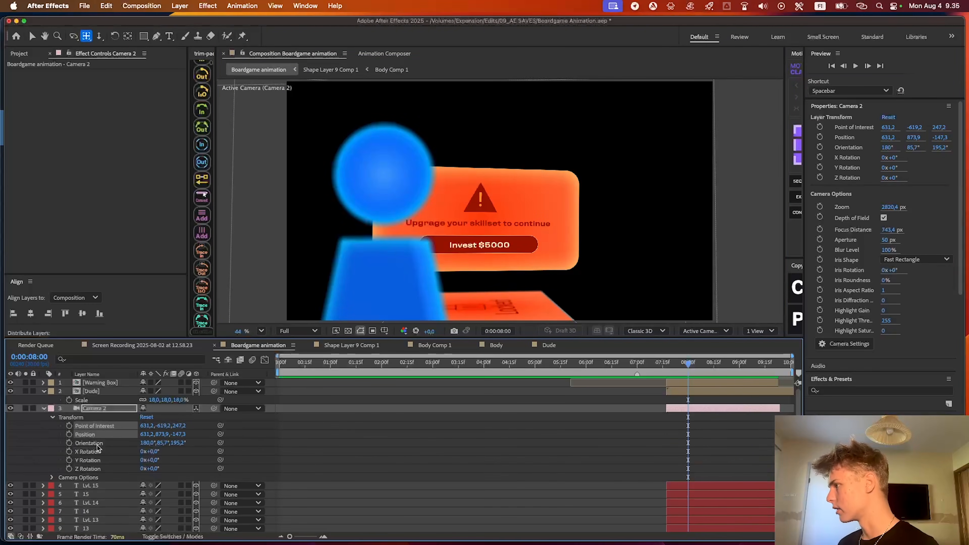
drag(179, 443, 174, 442)
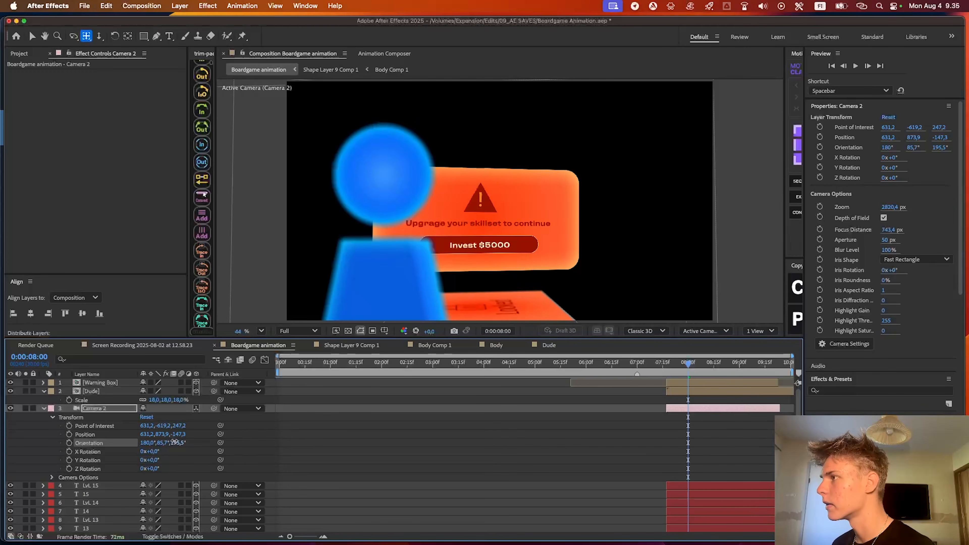
key(super+r)
drag(476, 83, 476, 171)
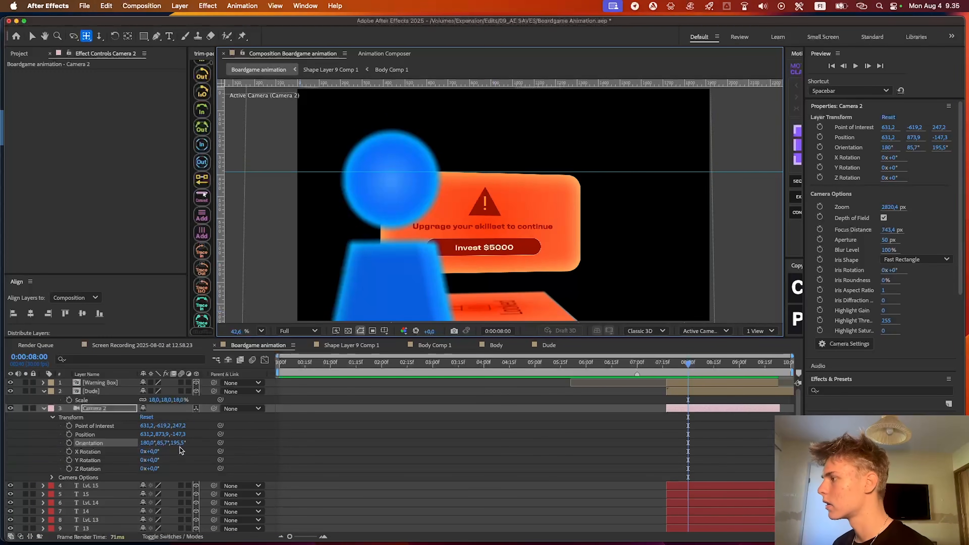
scroll(508, 193, down, 2)
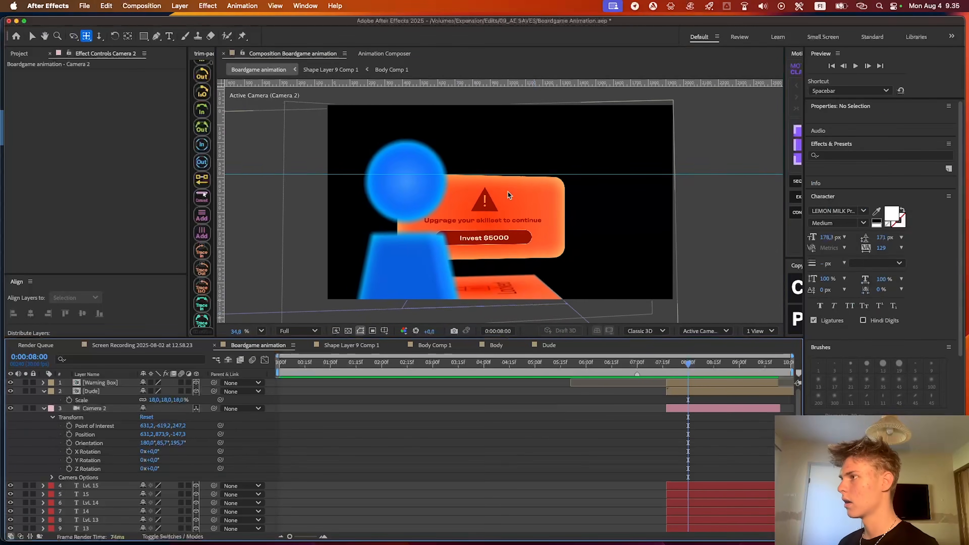
Move the horizontal guide out above the composition frame
scroll(508, 192, down, 2)
key(v)
drag(552, 177, 545, 83)
scroll(542, 188, up, 3)
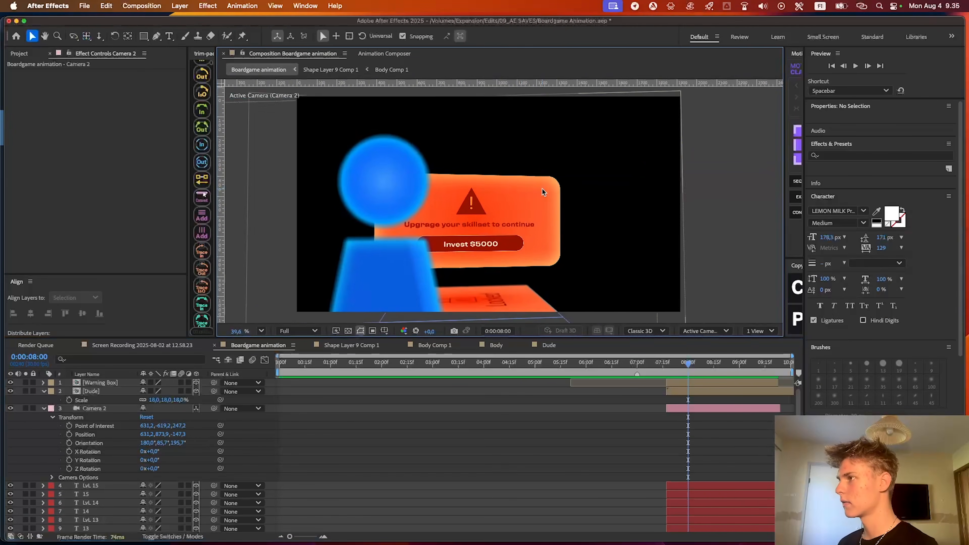
scroll(542, 188, up, 2)
scroll(550, 311, down, 3)
Set Camera 2's Aperture to 27 pixels in its camera options, leaving the Focus Distance at 743.4 pixels
click(677, 408)
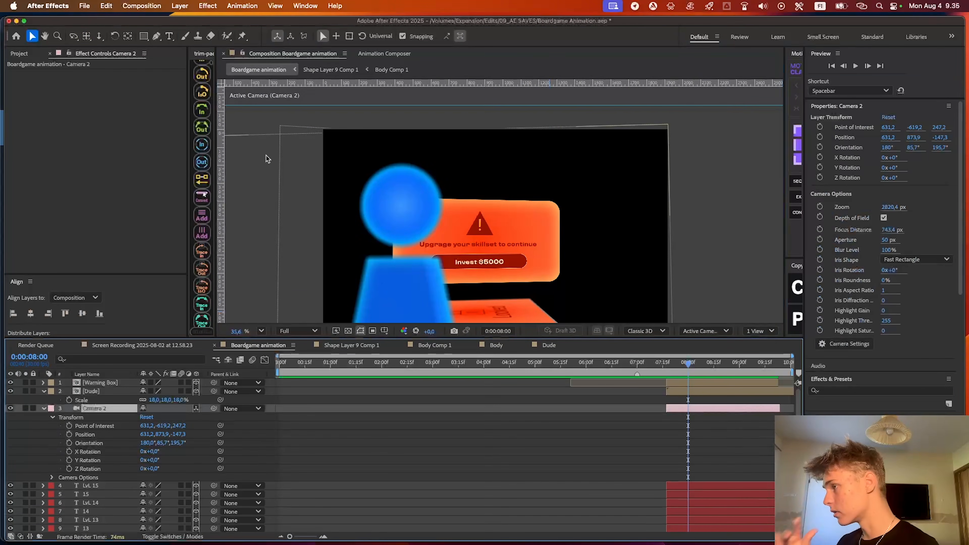
click(53, 478)
drag(141, 428, 151, 422)
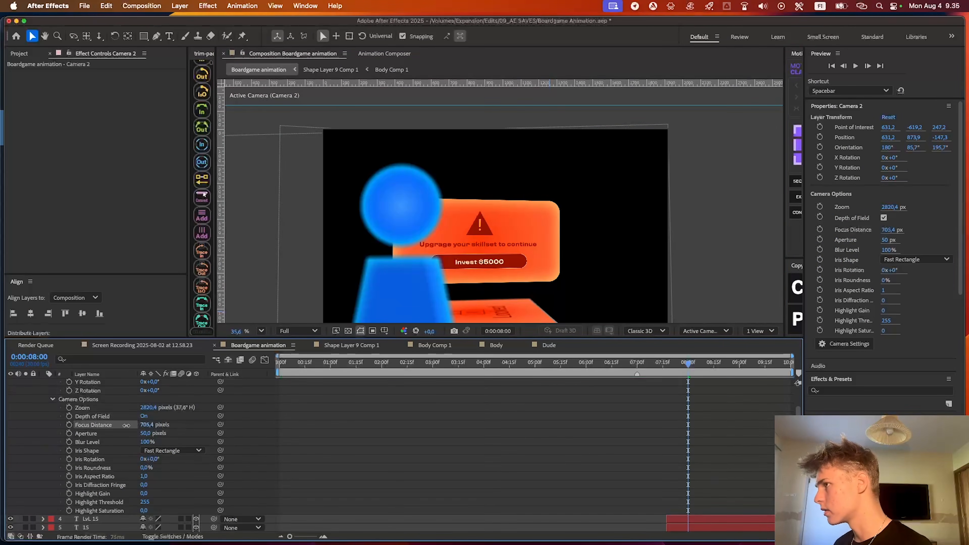
key(super+z)
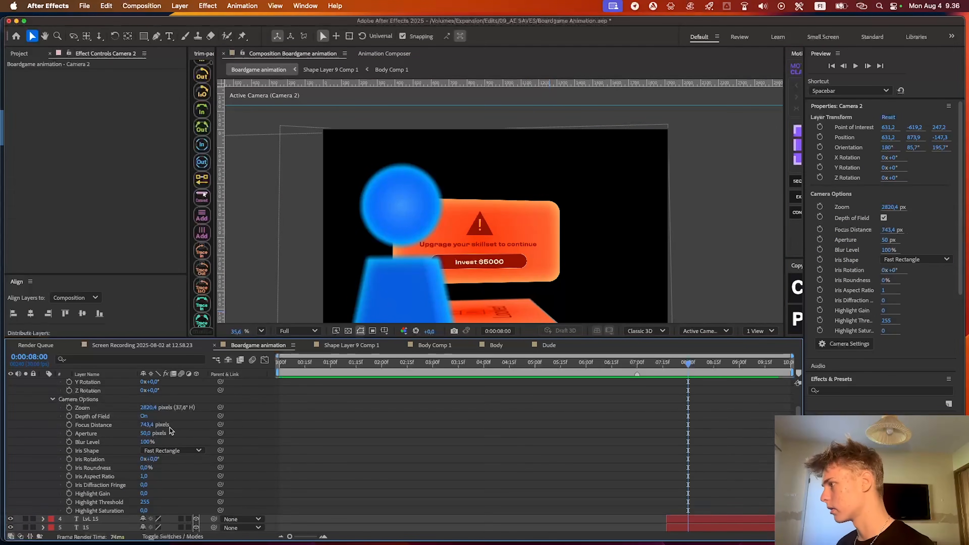
drag(148, 432, 121, 430)
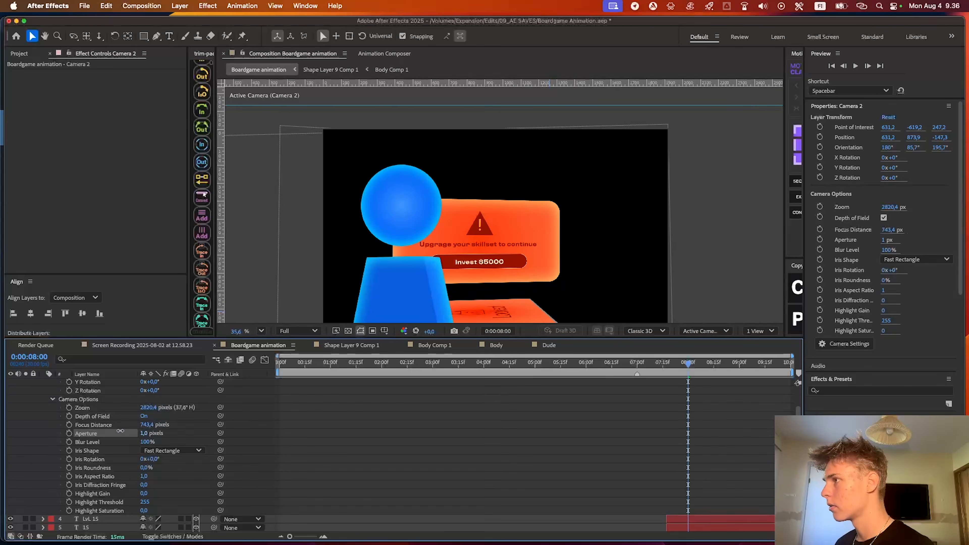
drag(118, 428, 130, 425)
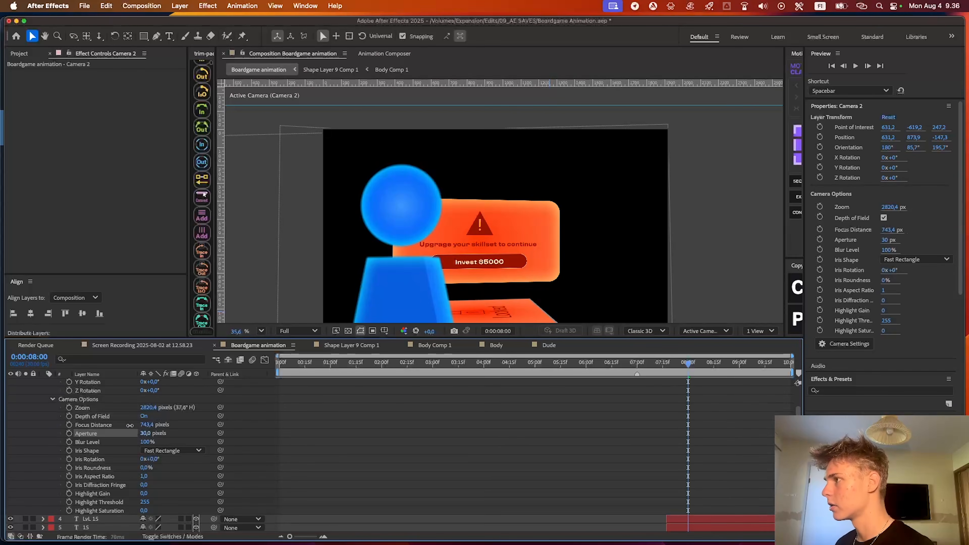
click(343, 460)
scroll(484, 267, down, 2)
scroll(508, 249, up, 3)
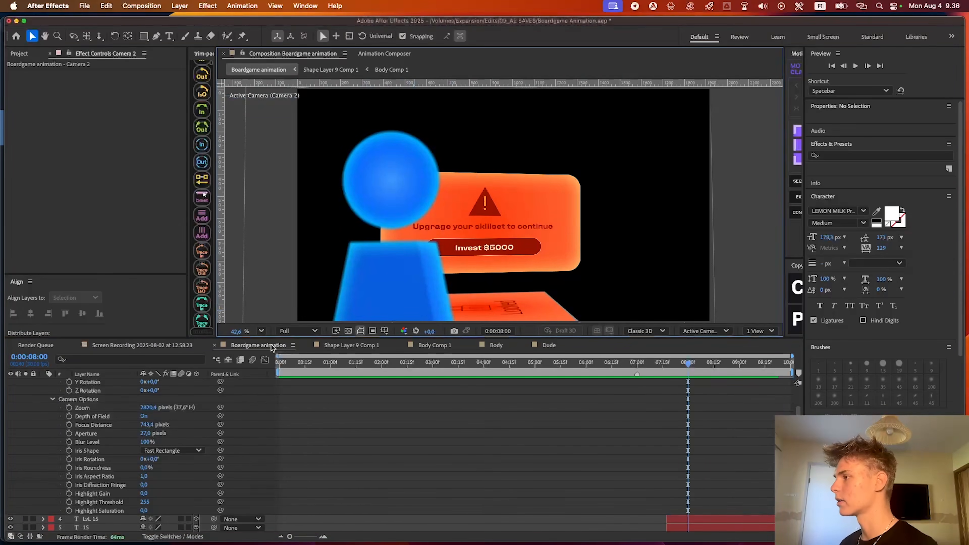
Examine the opening board section and its layers from the start of the timeline up to 0:00:01:24
scroll(500, 475, down, 15)
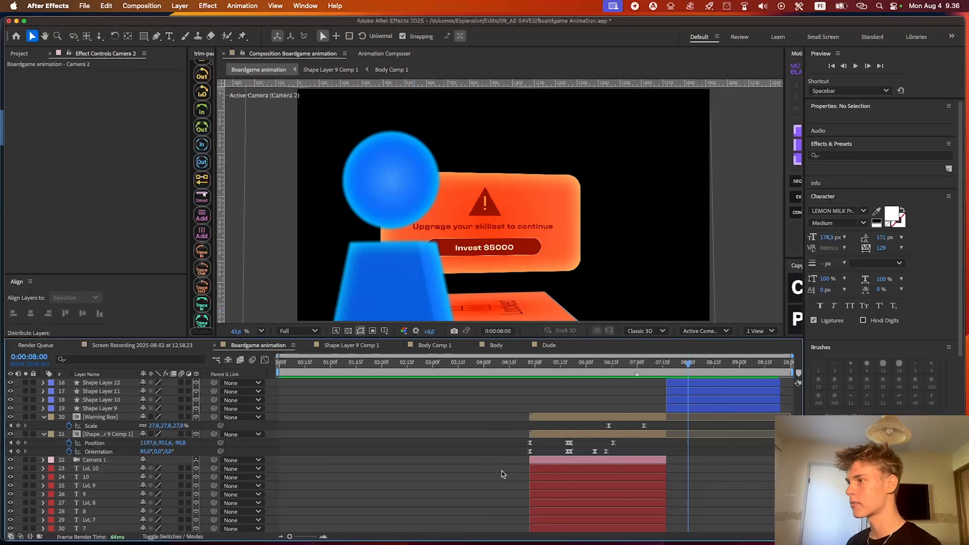
key(Home)
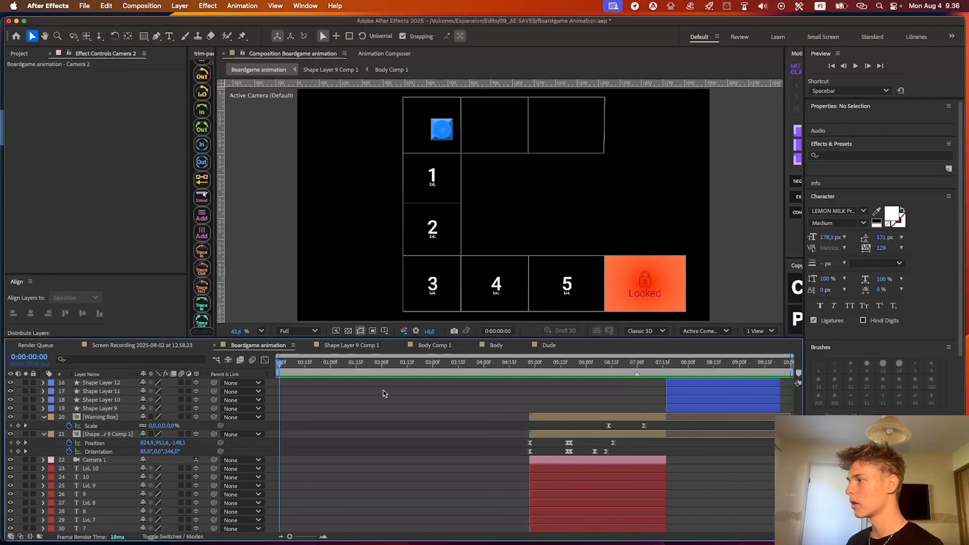
scroll(338, 433, down, 1)
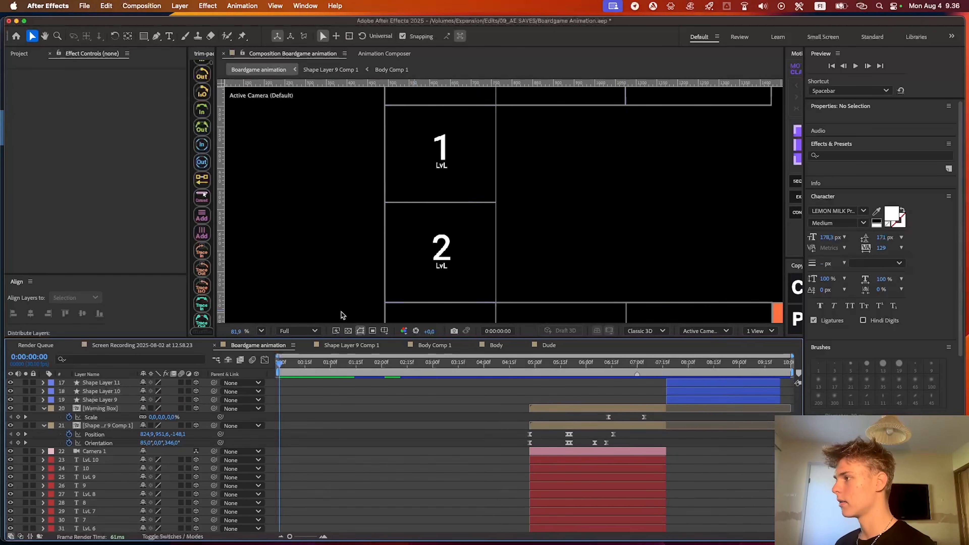
drag(423, 216, 508, 200)
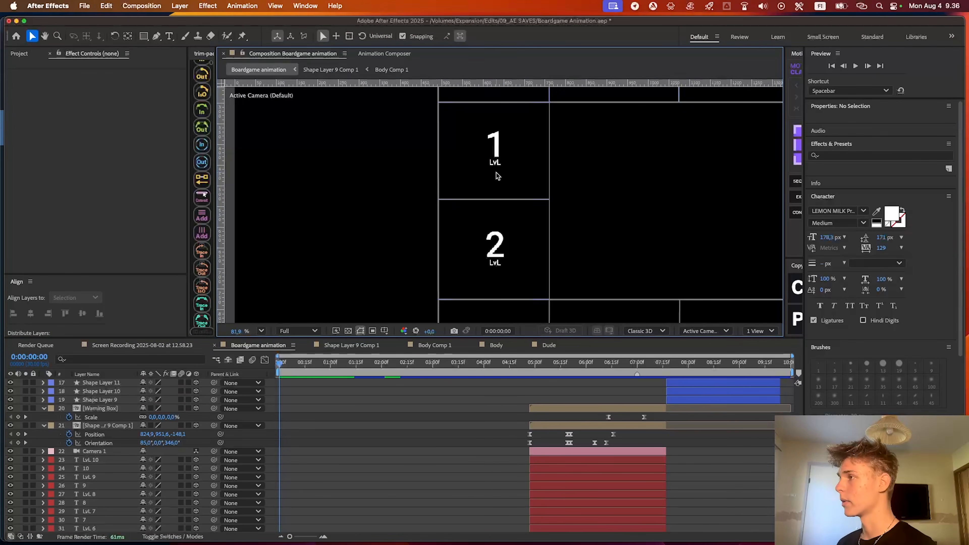
scroll(417, 207, down, 2)
scroll(297, 453, down, 10)
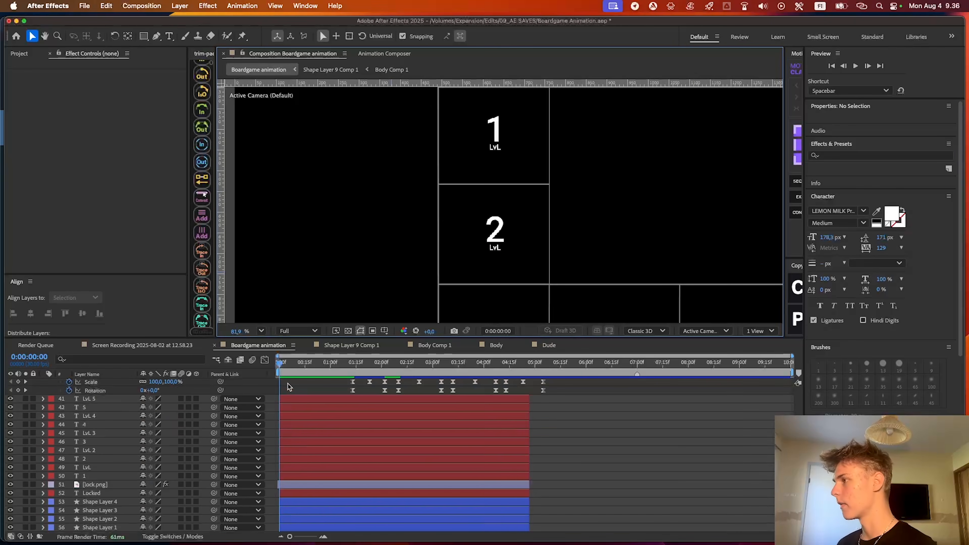
click(288, 357)
click(263, 331)
click(283, 347)
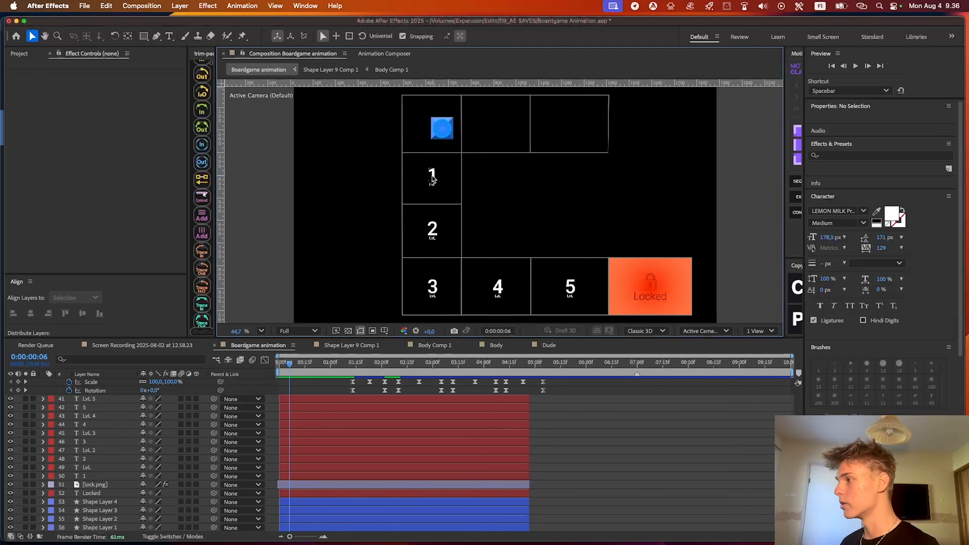
scroll(433, 177, up, 2)
drag(290, 363, 373, 364)
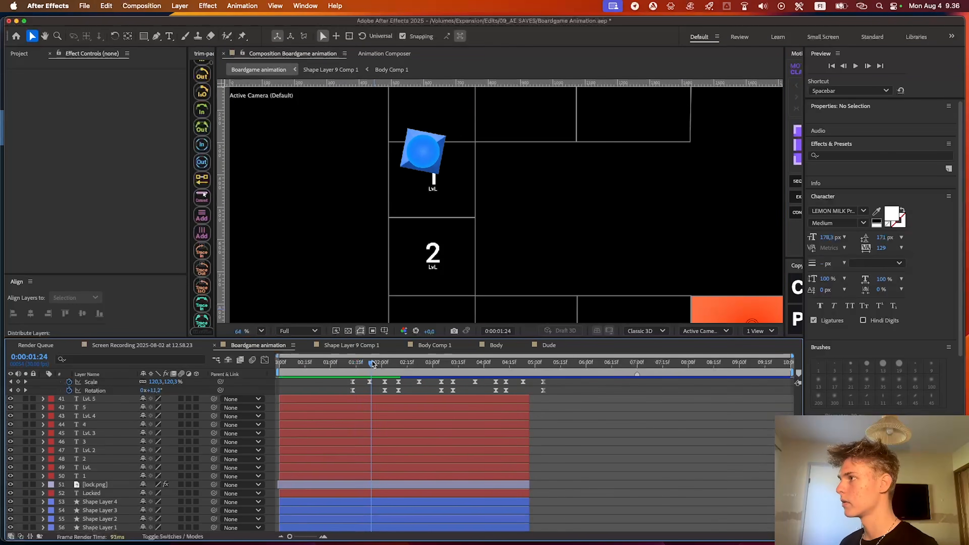
Apply the Glow effect to the LvL text layer under the number 1 and set its Glow Radius to 98
click(358, 468)
key(ctrl+space)
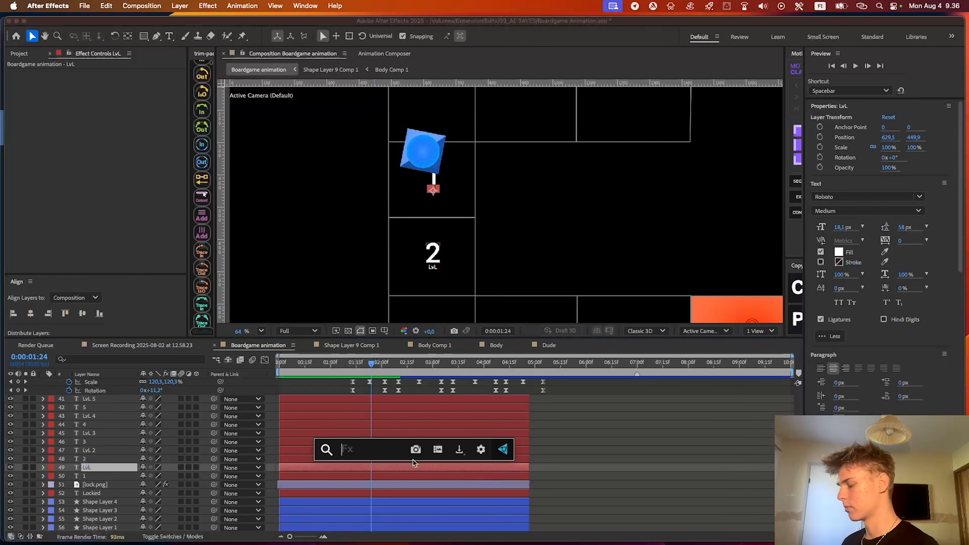
key(Escape)
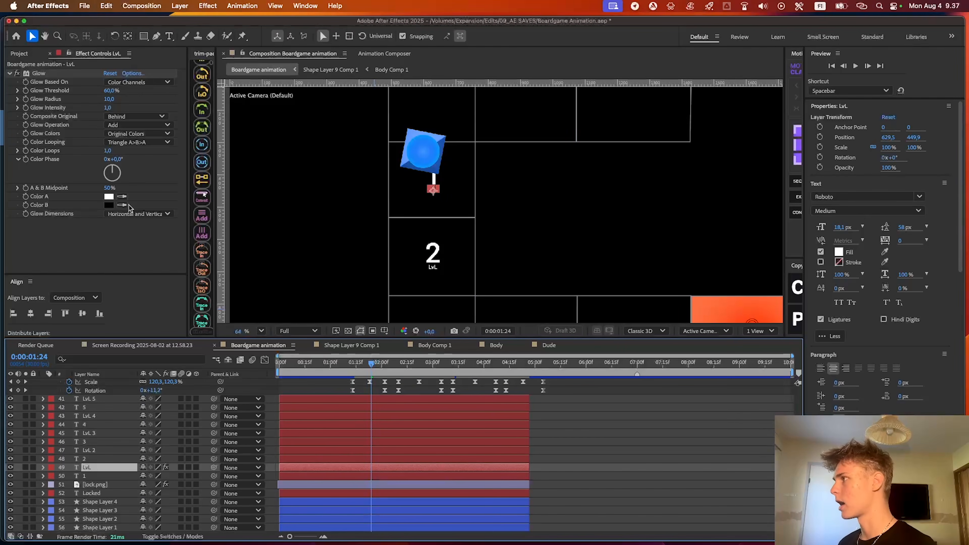
drag(109, 99, 144, 96)
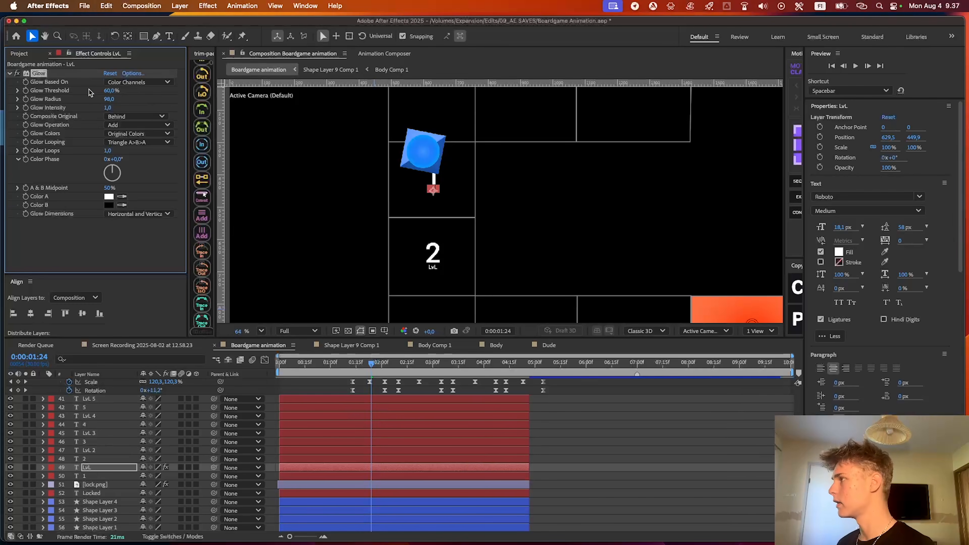
Set the Glow Intensity on the LvL text layer to 0.9 and copy its Glow effect onto the number 1 text layer
mouse_move(109, 108)
mouse_down()
mouse_move(100, 107)
mouse_move(117, 108)
mouse_up()
click(539, 408)
scroll(414, 154, up, 5)
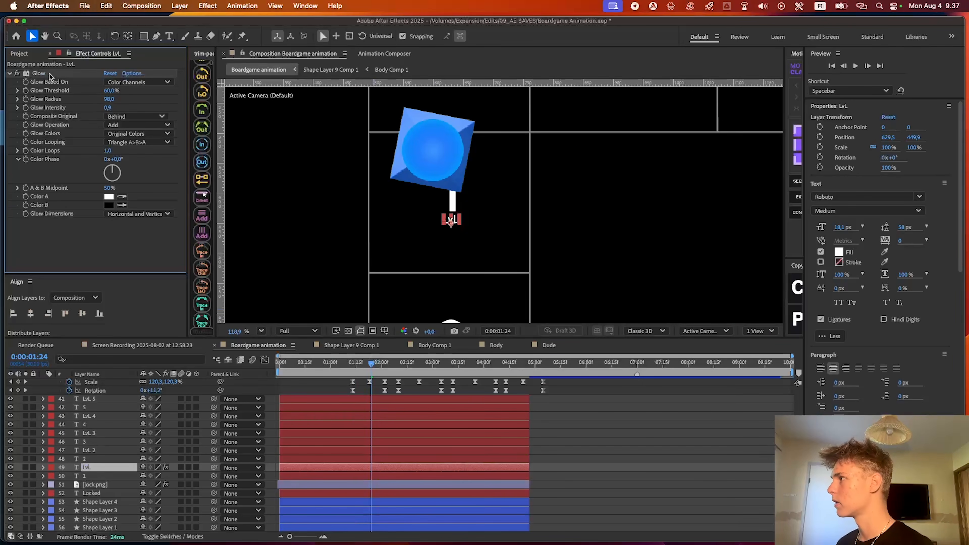
click(365, 475)
click(369, 462)
click(369, 476)
key(super+v)
click(621, 422)
scroll(446, 166, up, 2)
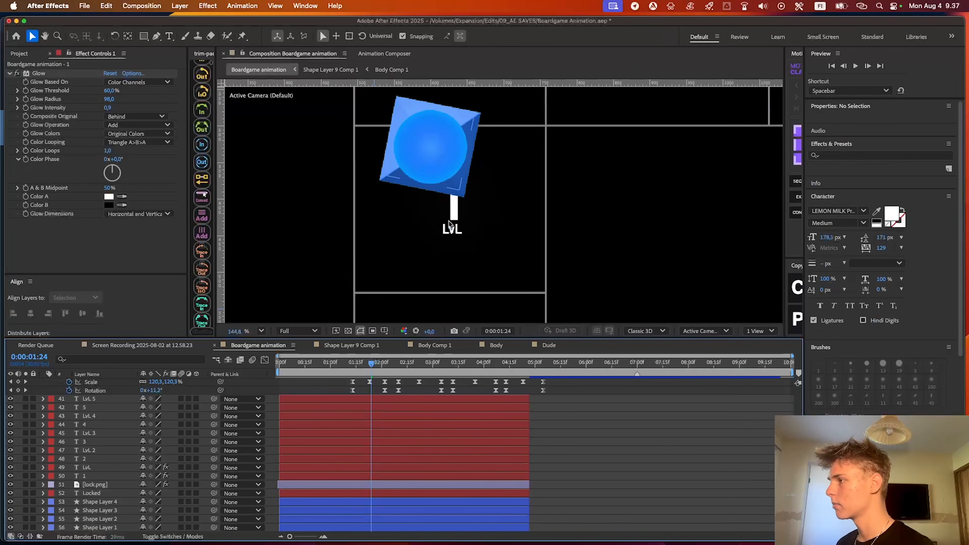
Add starting keyframes for the Glow Threshold, Glow Radius and Glow Intensity of the number 1 layer at 0:00:01:22
key(super+Left)
key(super+Left)
key(super+Left)
key(super+Left)
click(131, 99)
scroll(431, 218, up, 2)
scroll(430, 219, down, 2)
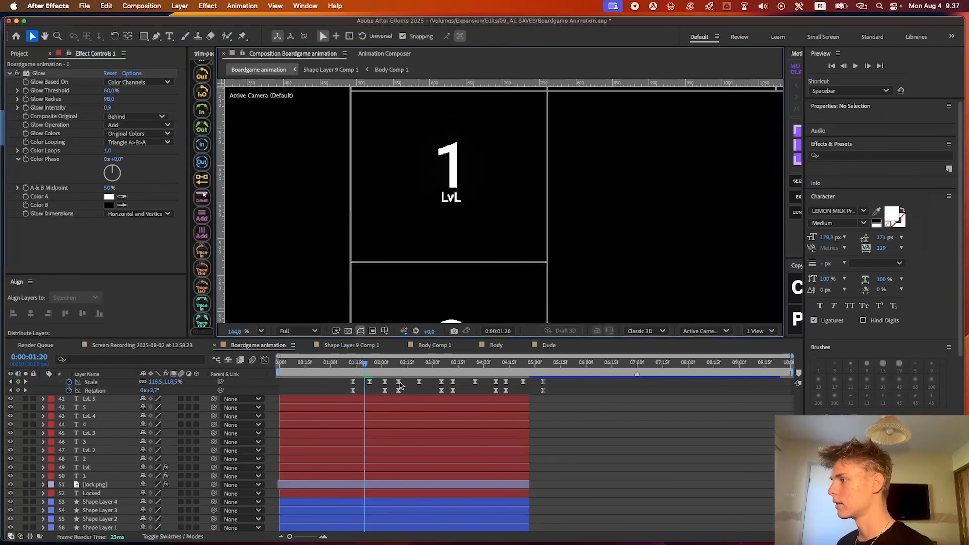
click(376, 475)
shift+click(376, 468)
drag(361, 365, 368, 364)
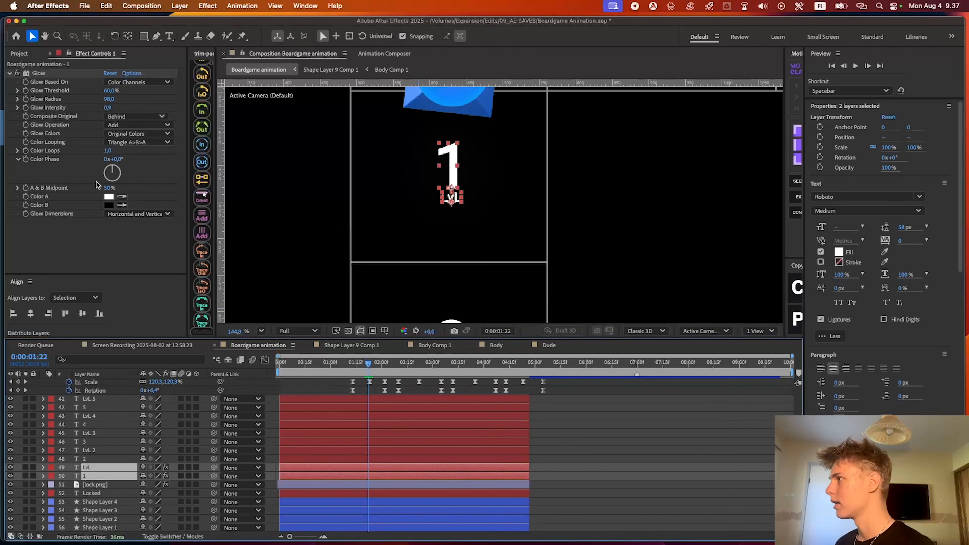
scroll(386, 146, up, 2)
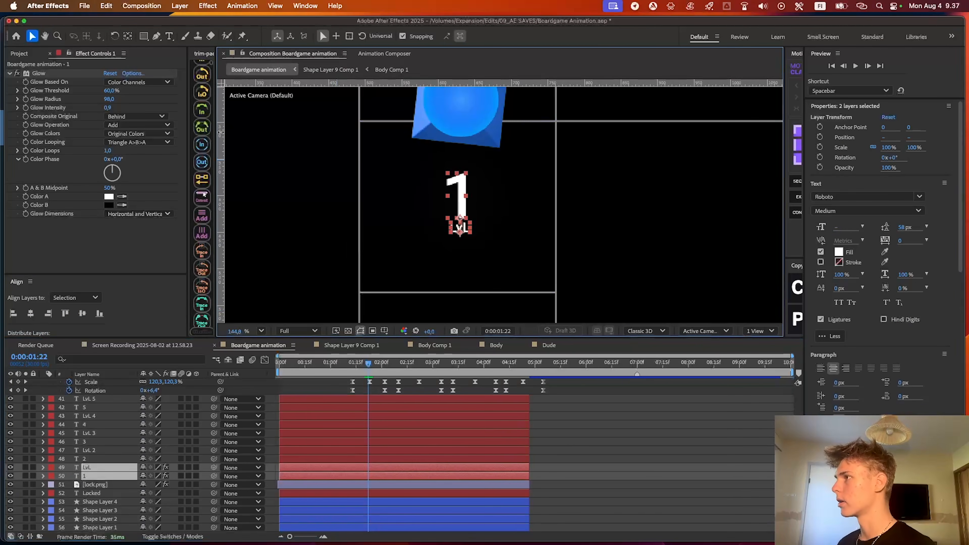
click(26, 107)
Animate the number 1 layer's Glow Threshold, Radius and Intensity from 0 at 0:00:01:22 up to 60%, 98 and 0.9
key(u)
key(space)
key(space)
drag(377, 514, 349, 526)
drag(369, 494, 400, 495)
drag(399, 362, 367, 363)
drag(106, 107, 104, 104)
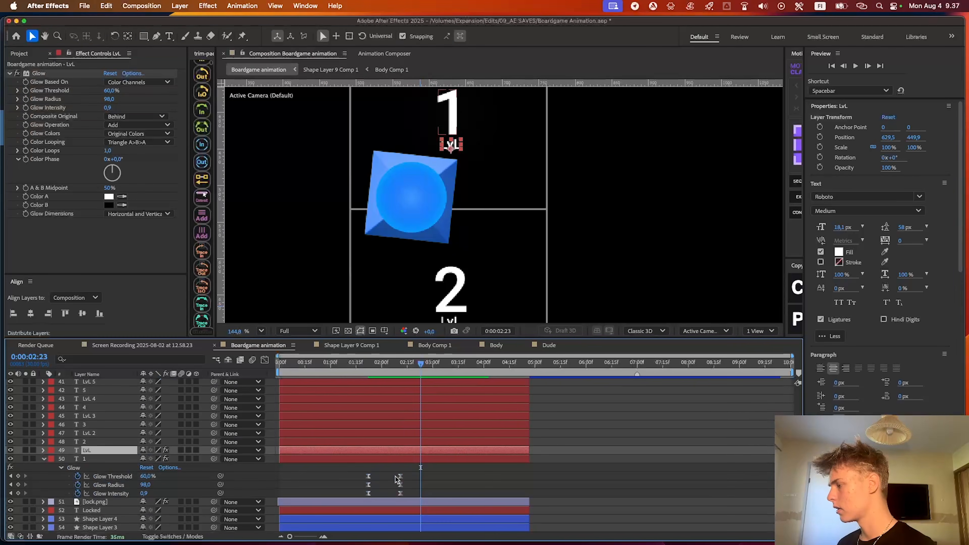
Copy the keyframed Glow from the number 1 layer onto the LvL layer at 0:00:01:22 and preview it
drag(412, 471, 351, 495)
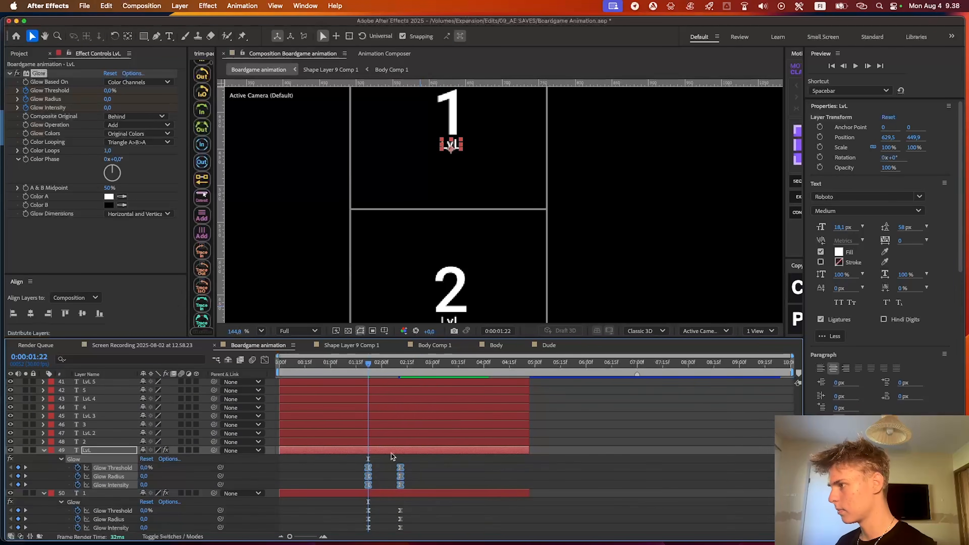
key(space)
key(space)
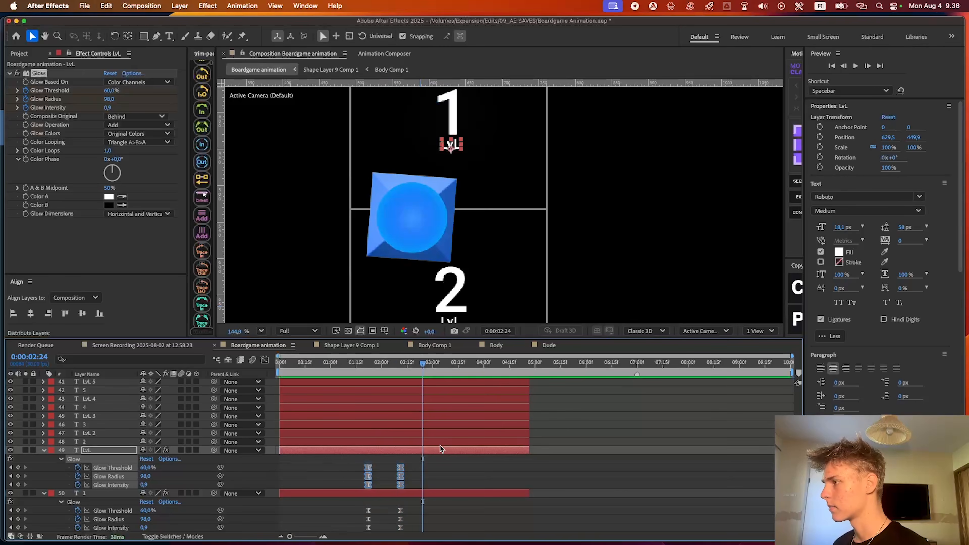
Paste the keyframed Glow onto the 2 and LvL 2 text layers at 0:00:02:24
click(434, 442)
shift+click(436, 433)
scroll(454, 312, down, 3)
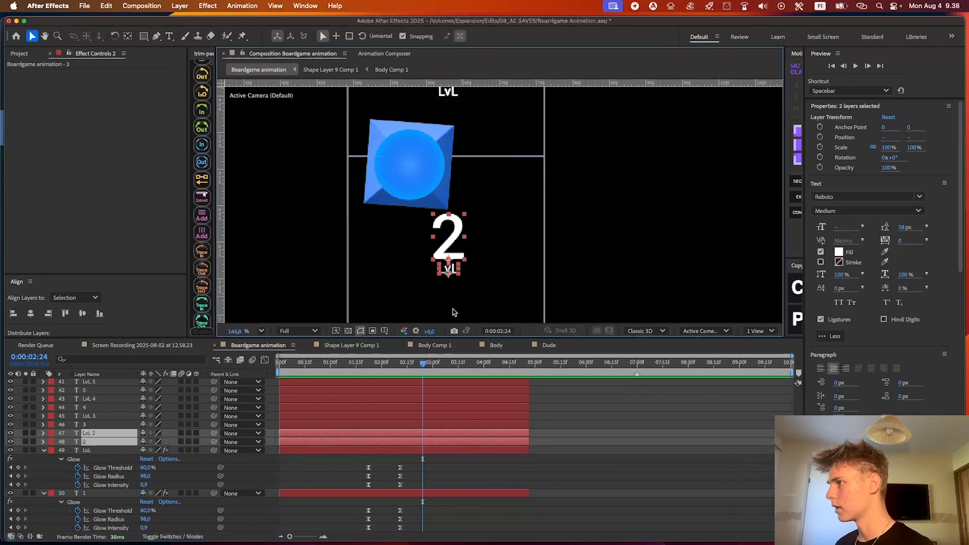
key(super+v)
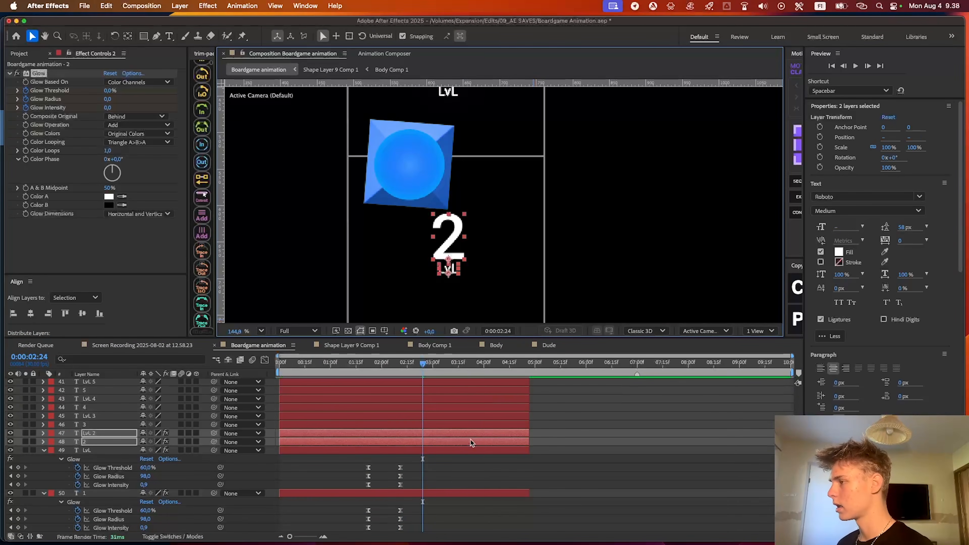
Paste the keyframed Glow onto the 3 and LvL 3 text layers at 0:00:03:25
click(450, 365)
drag(450, 369, 475, 369)
click(469, 424)
shift+click(470, 416)
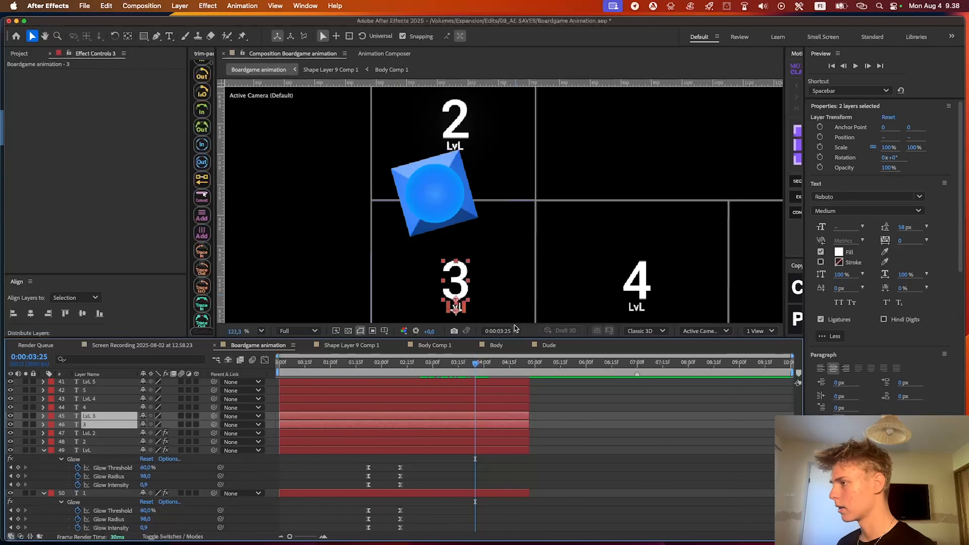
key(super+v)
Paste the keyframed Glow onto the 9 and LvL 9 text layers of the Camera 1 section at 0:00:05:00
drag(544, 310, 500, 276)
drag(476, 367, 524, 362)
scroll(533, 221, down, 2)
click(564, 397)
scroll(561, 412, up, 10)
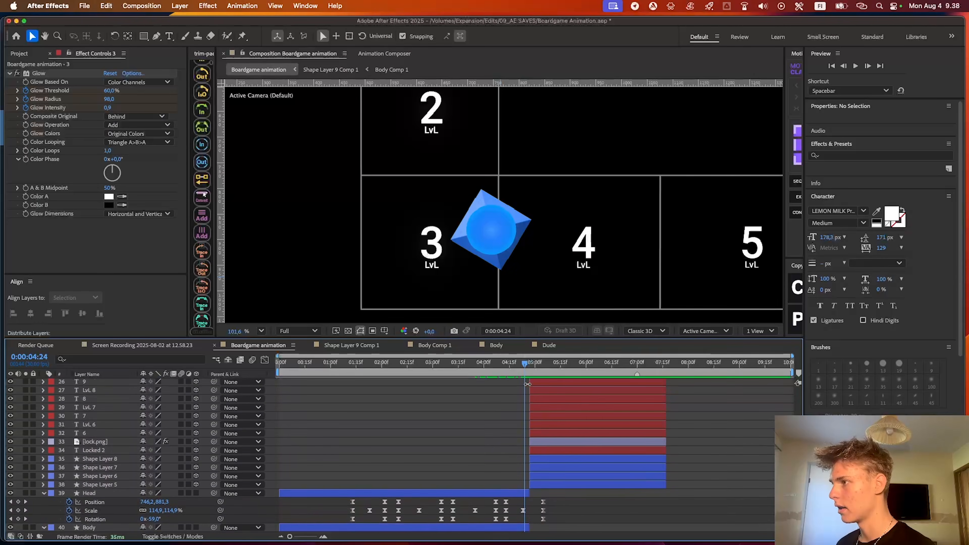
drag(524, 364, 535, 364)
scroll(487, 273, down, 3)
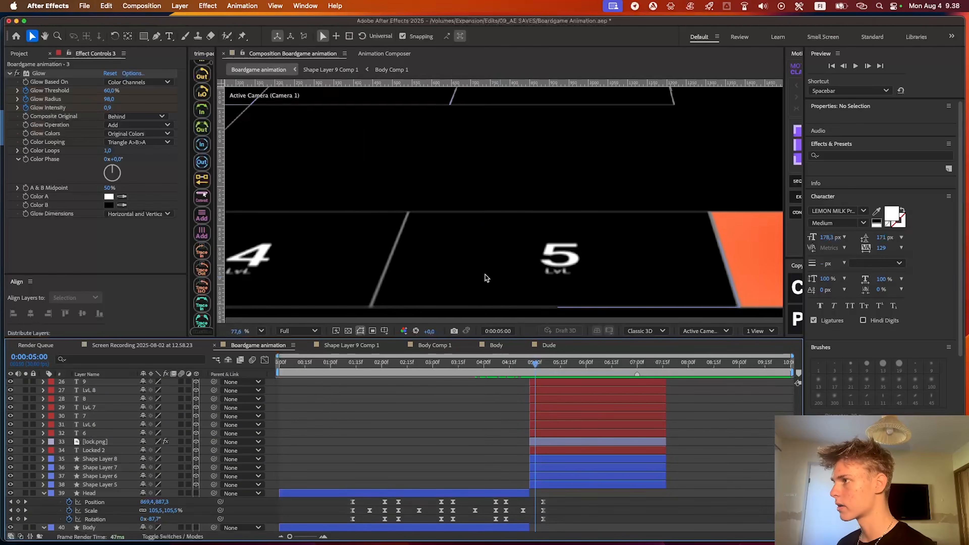
scroll(486, 273, down, 4)
click(550, 434)
click(550, 425)
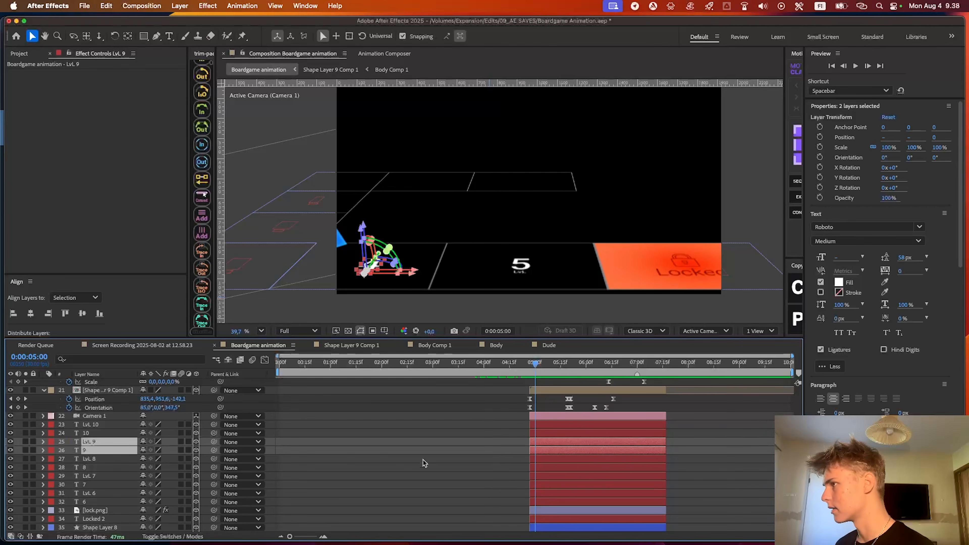
Paste the keyframed Glow onto the 10 and LvL 10 text layers at 0:00:06:02 and preview the hop
click(551, 433)
shift+click(550, 425)
drag(566, 361, 590, 365)
key(super+v)
key(space)
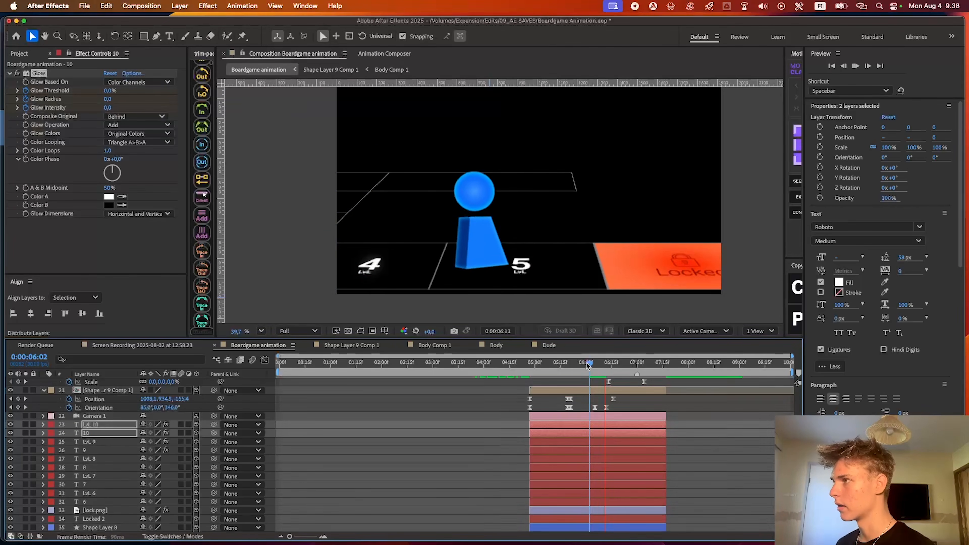
key(space)
Paste the keyframed Glow onto the 6, 7 and 8 text layers and their LvL labels at 0:00:04:27
drag(590, 365, 544, 365)
click(557, 403)
click(542, 476)
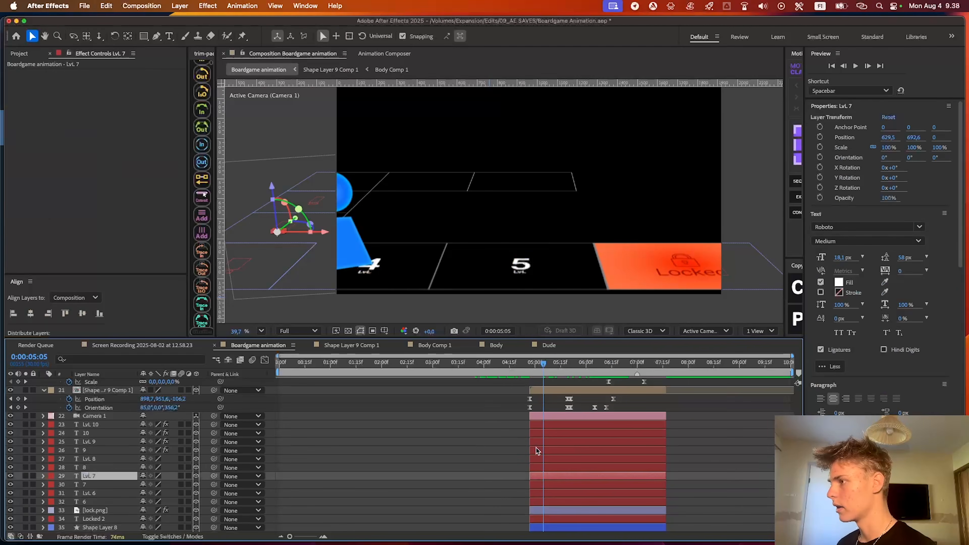
key(i)
drag(536, 504, 548, 460)
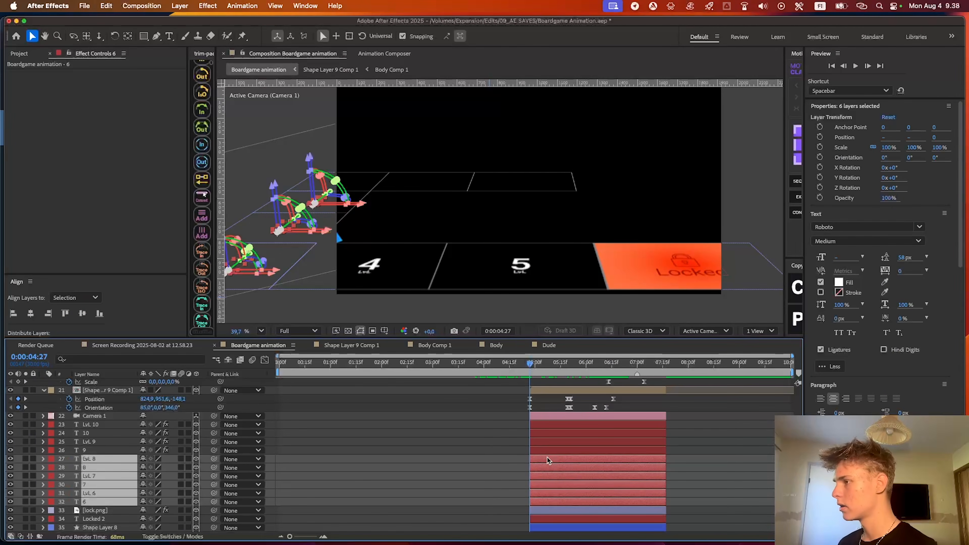
key(super+v)
Delete the starting Glow keyframes on layers 6 to 8 and their LvL labels so they glow from the section's beginning
drag(531, 338, 531, 291)
scroll(498, 428, down, 5)
drag(498, 428, 536, 338)
key(Delete)
scroll(506, 410, up, 4)
drag(506, 439, 537, 346)
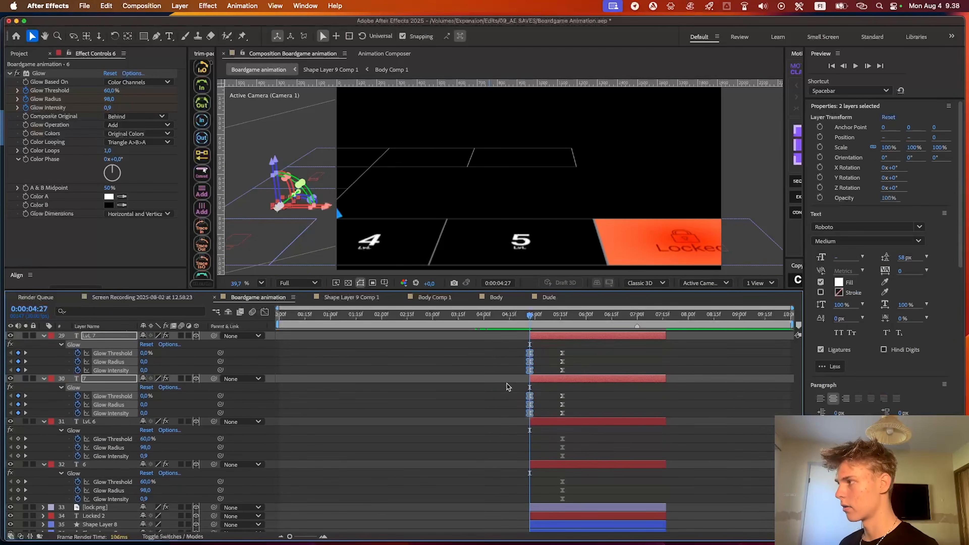
key(Delete)
scroll(539, 450, down, 4)
scroll(472, 478, up, 6)
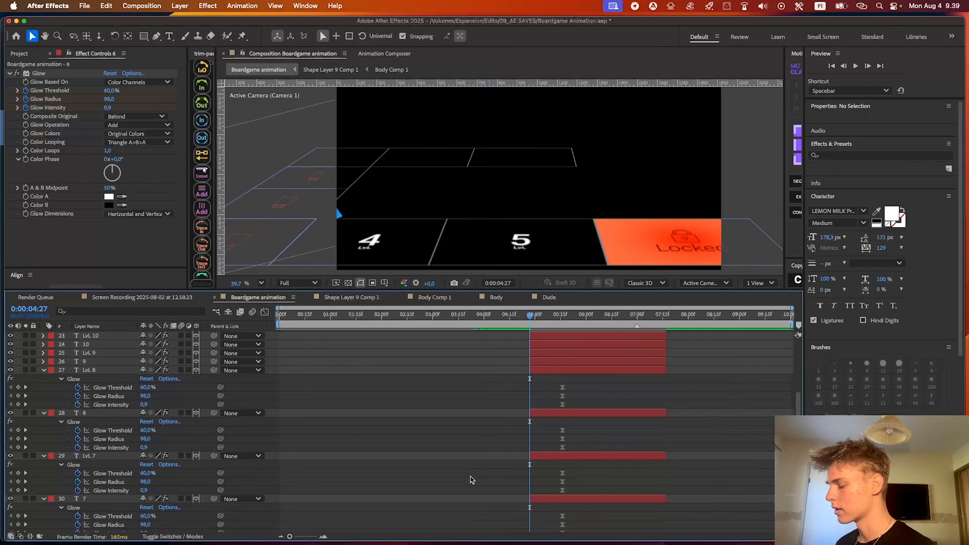
key(u)
Review the numbered squares across the sections, return to 0:00:00:00 and inspect the whole opening board with its layers
drag(550, 316, 591, 322)
scroll(595, 392, up, 5)
drag(392, 315, 242, 320)
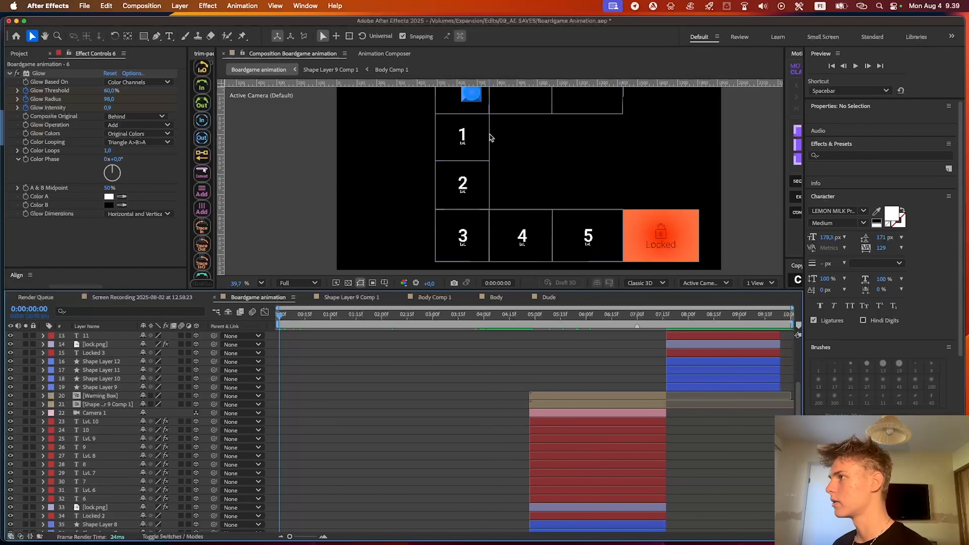
scroll(473, 151, up, 2)
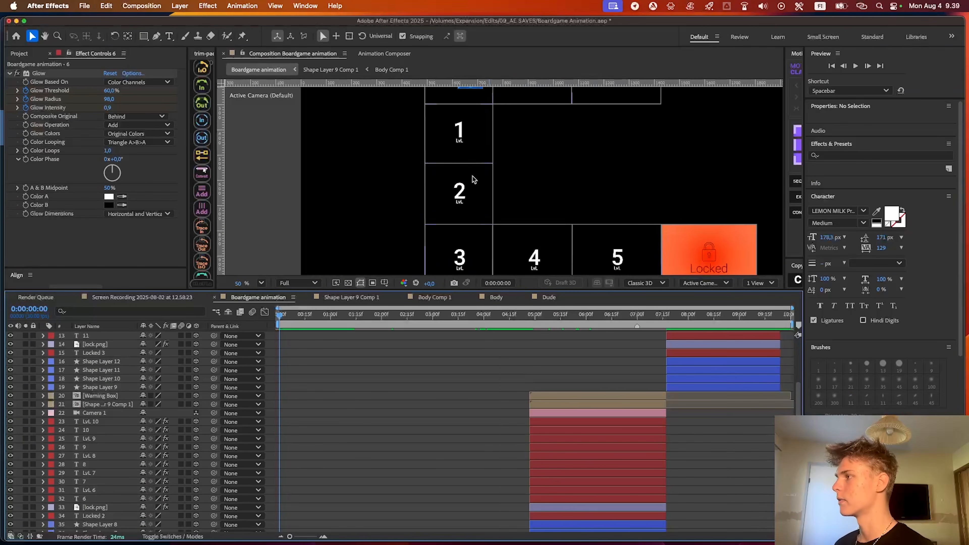
click(389, 459)
scroll(388, 459, down, 2)
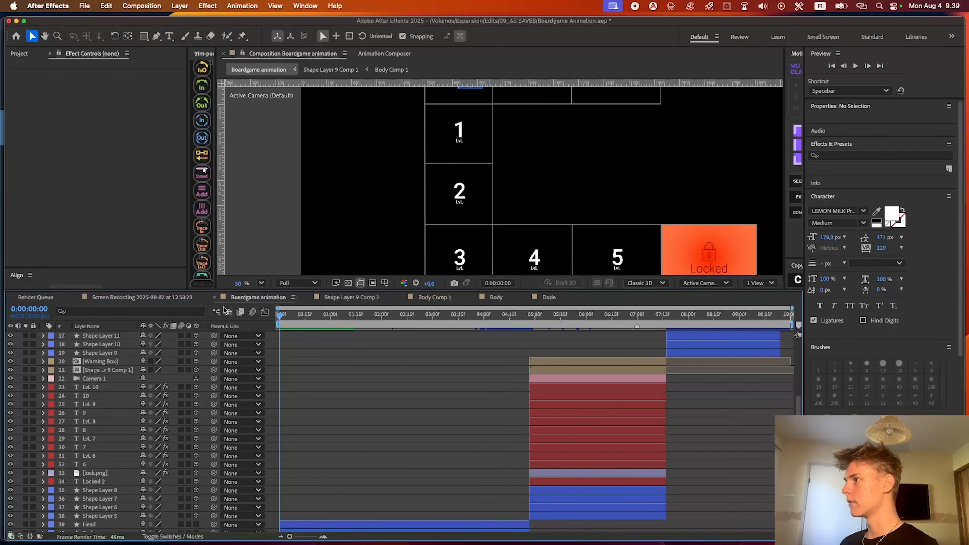
click(263, 284)
click(278, 306)
scroll(338, 419, down, 8)
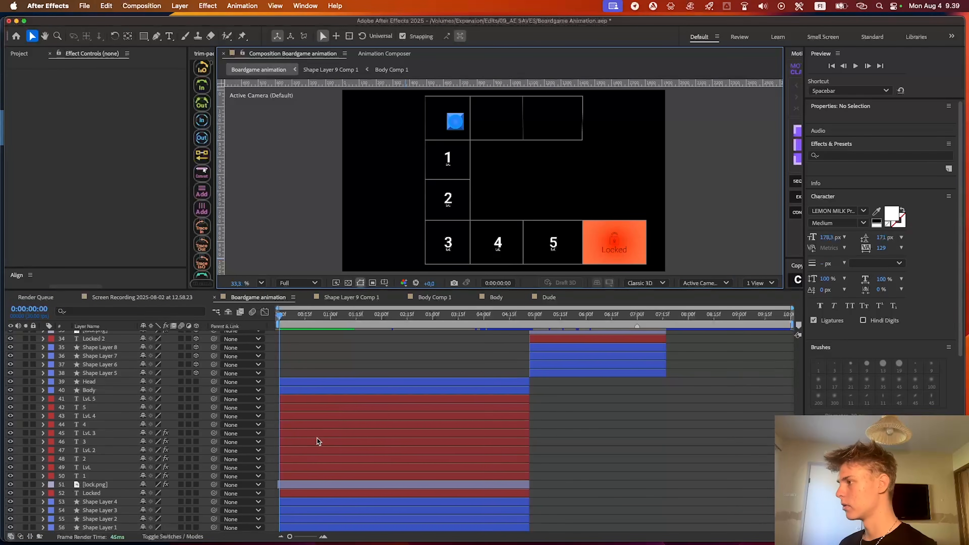
Make all opening section layers from Head down to Shape Layer 1 3D layers
click(304, 383)
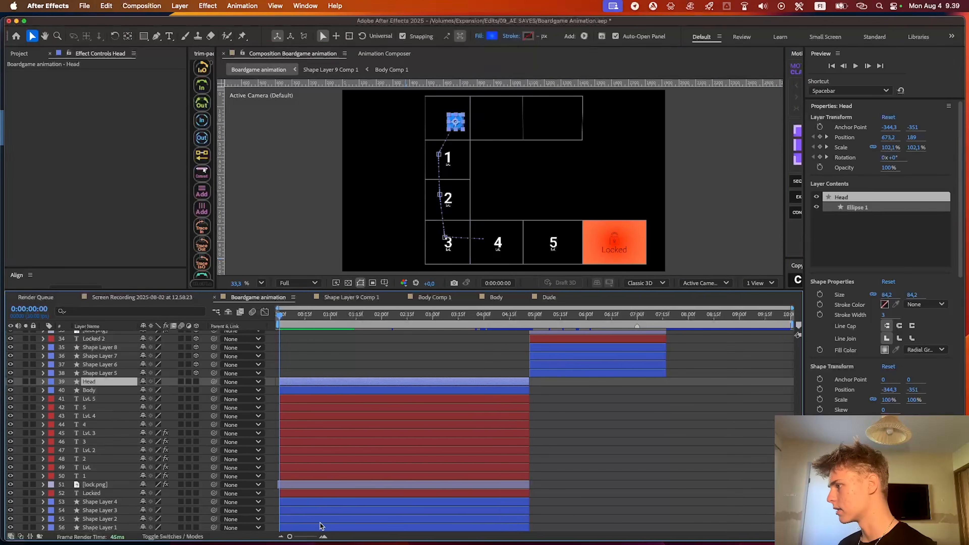
shift+click(328, 527)
drag(196, 382, 196, 395)
drag(183, 528, 183, 535)
Create a one-node camera named Camera 3 and place it directly above the Head layer
right_click(386, 382)
mouse_move(382, 366)
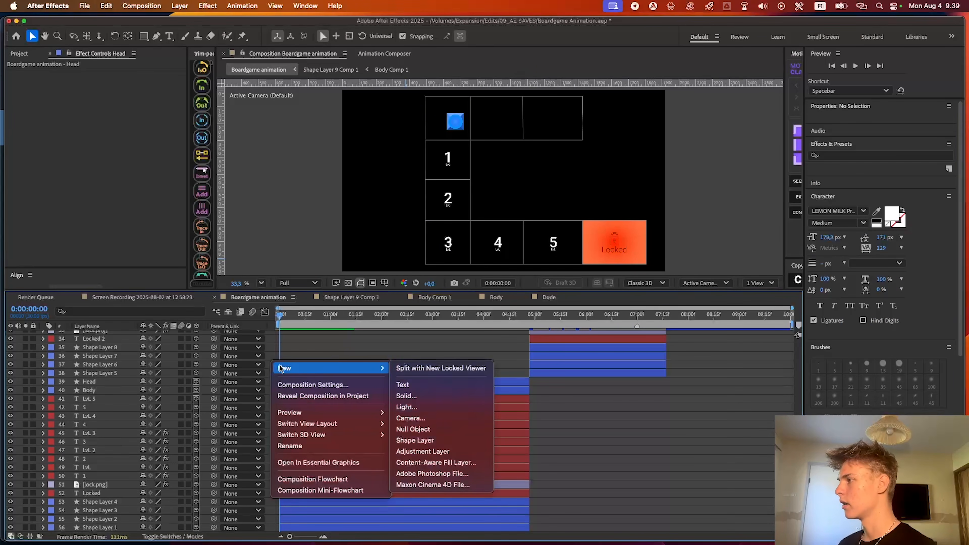
click(420, 422)
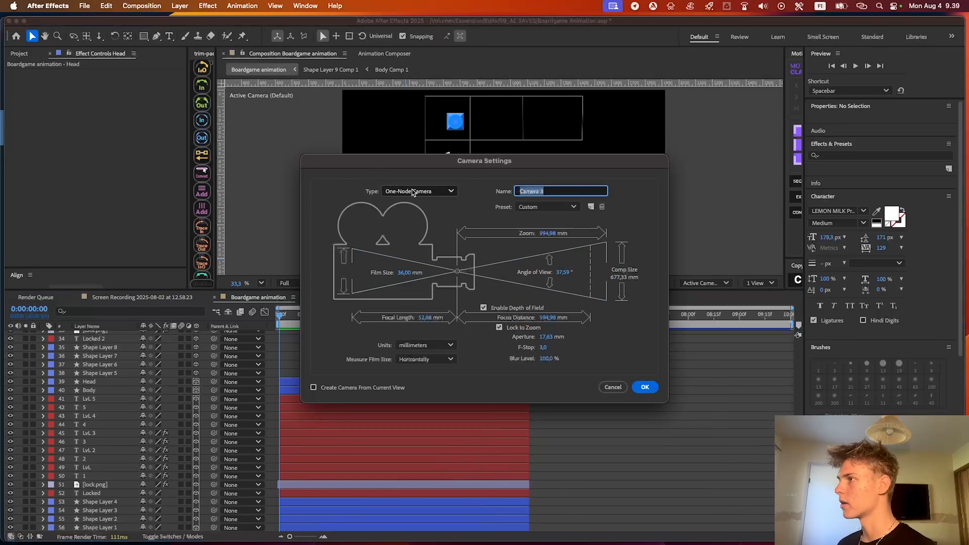
click(644, 387)
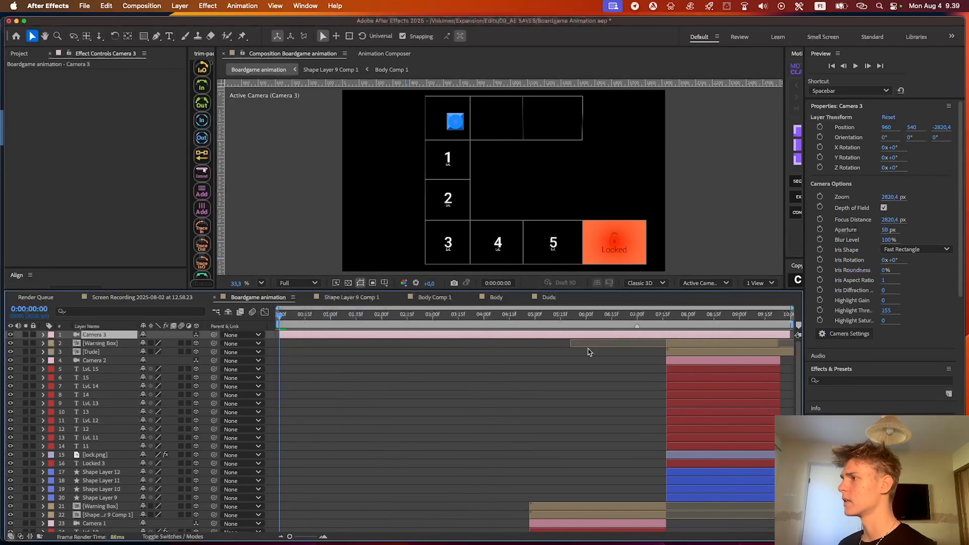
drag(117, 338, 169, 377)
Trim the end of Camera 3 to the frame before 0:00:04:27 and return to the timeline start
drag(510, 316, 530, 314)
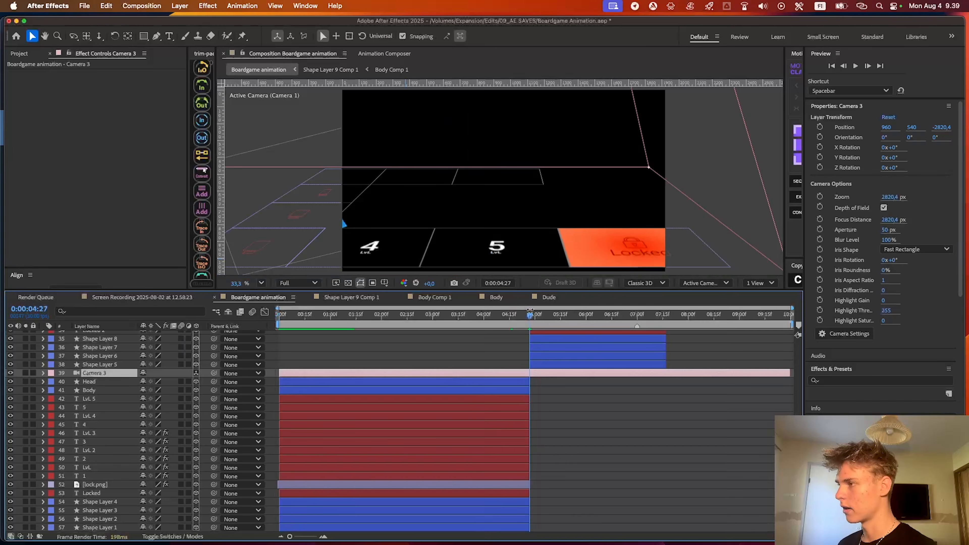
key(super+Left)
key(alt+])
key(Home)
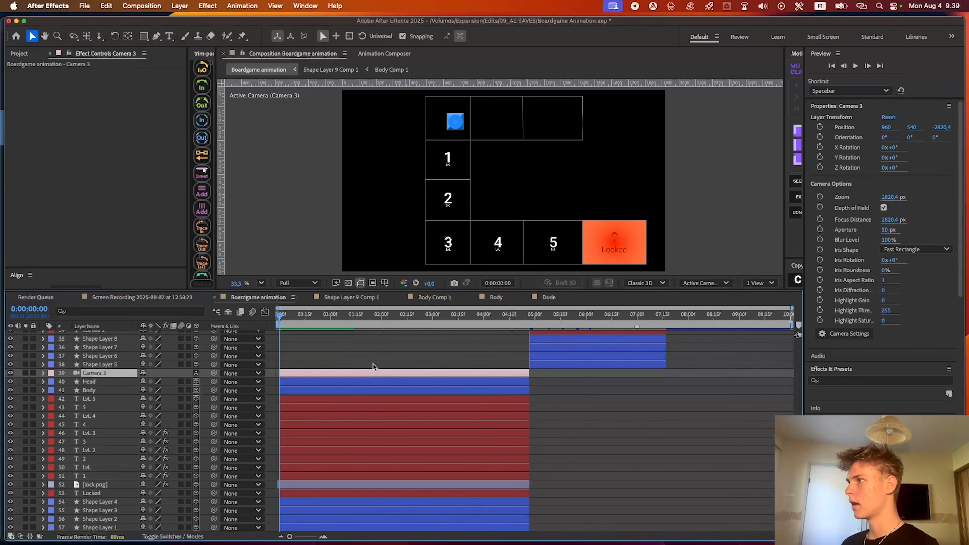
Reveal Camera 3's Position and the Head and Body keyframes, and go to the first keyframe at 0:00:01:13
key(p)
click(292, 315)
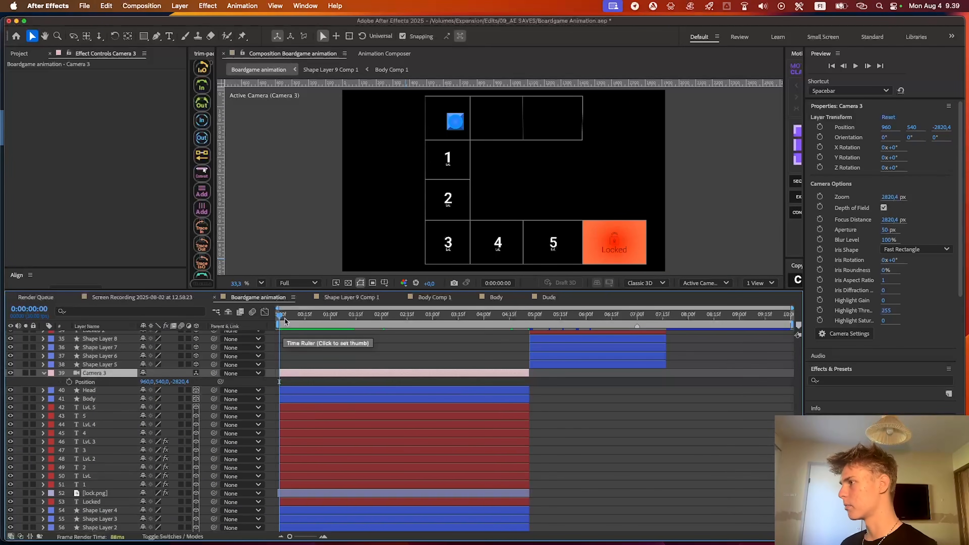
click(332, 389)
shift+click(333, 399)
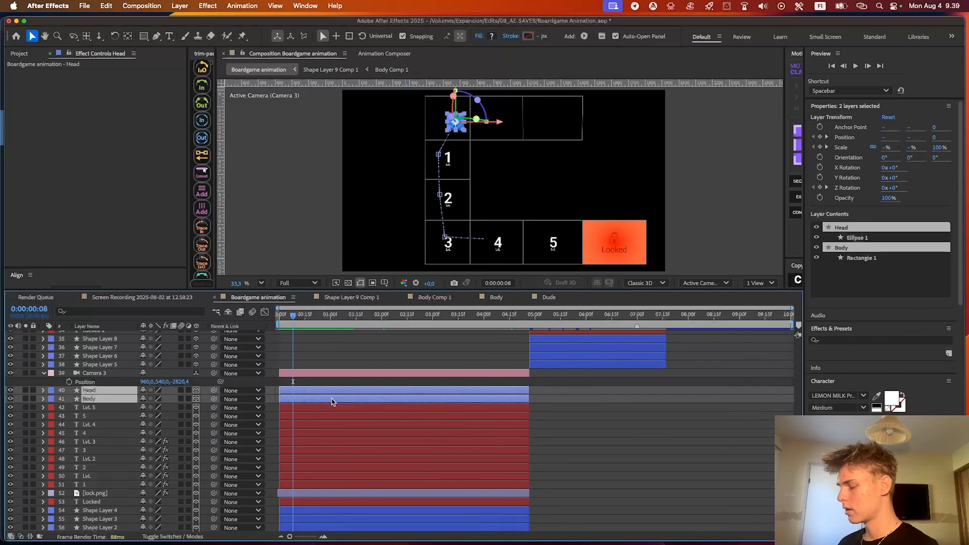
key(u)
scroll(340, 397, down, 1)
key(k)
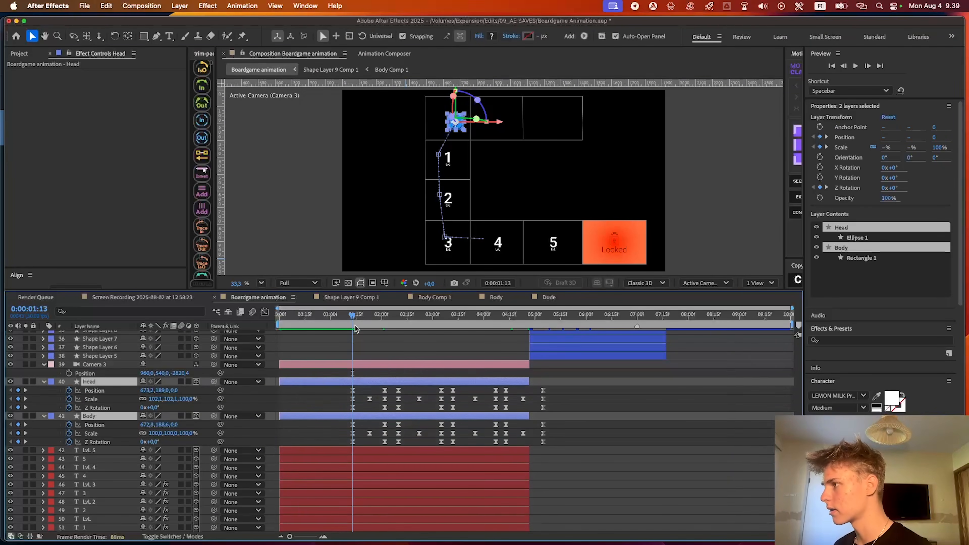
Trim the start of all layers from Camera 3 down to Shape Layer 1 to 0:00:01:13
scroll(342, 332, down, 2)
click(396, 389)
click(367, 332)
scroll(364, 390, down, 1)
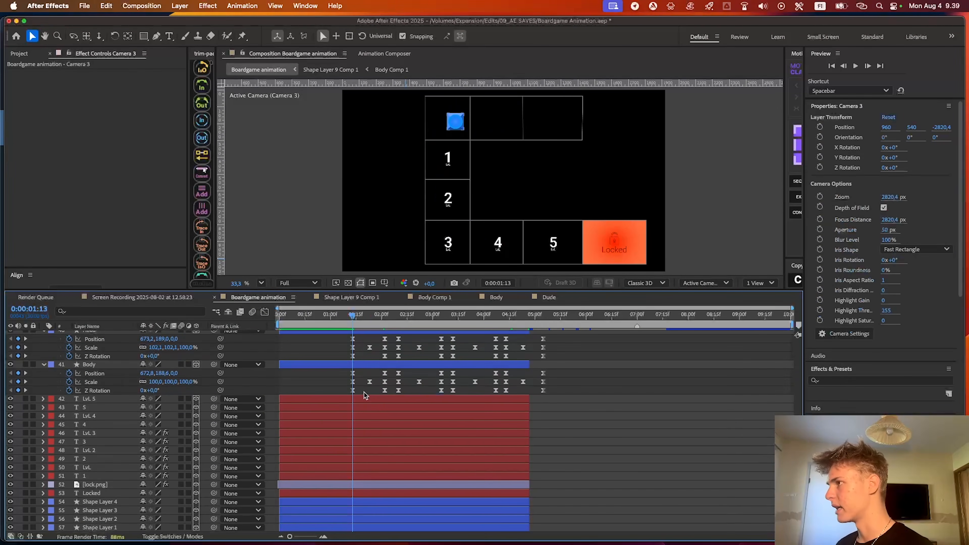
shift+click(352, 528)
key(alt+bracketleft)
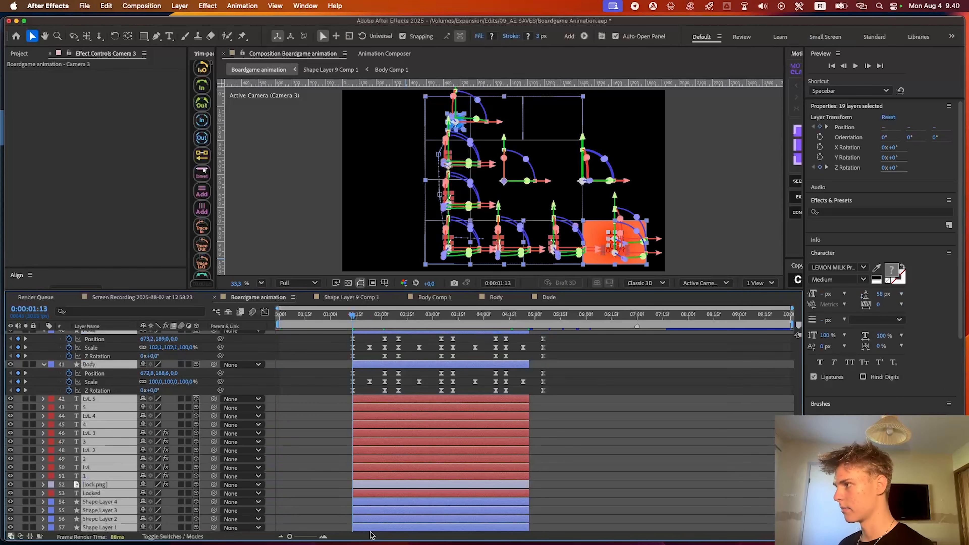
scroll(378, 526, up, 10)
scroll(353, 462, down, 8)
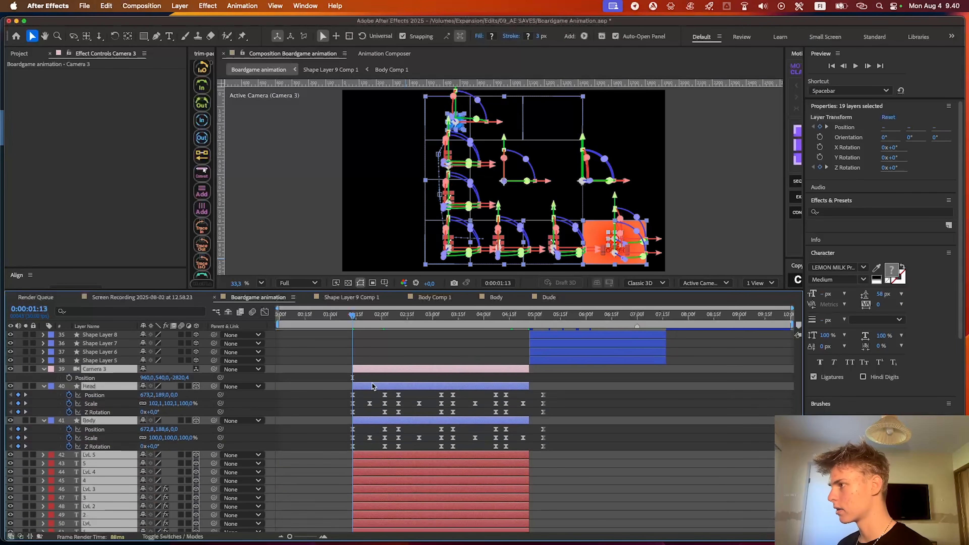
Extend the start of the selected layers to 0:00:01:05 and shift all layers earlier so these begin at 0:00:00:00
click(339, 316)
key(alt+bracketleft)
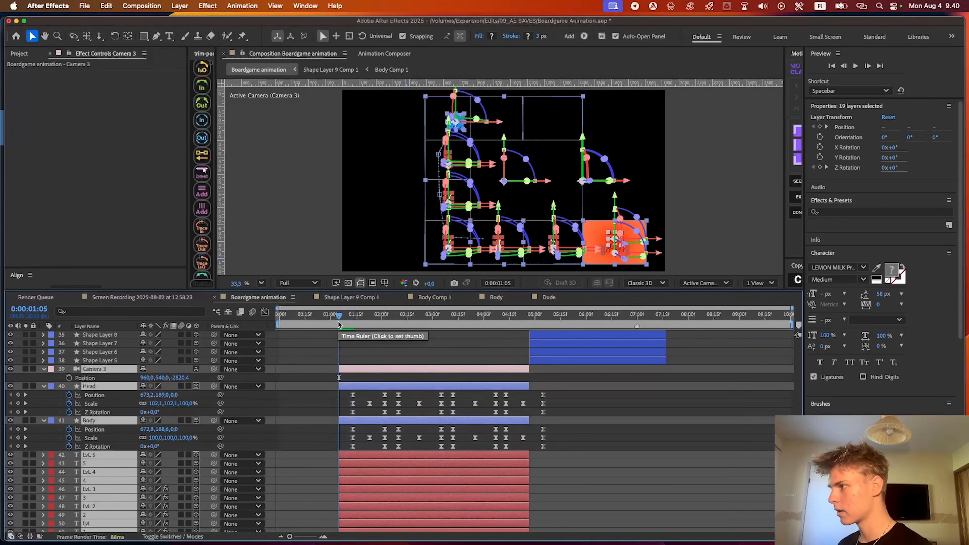
key(super+a)
drag(371, 370, 312, 369)
drag(301, 317, 244, 311)
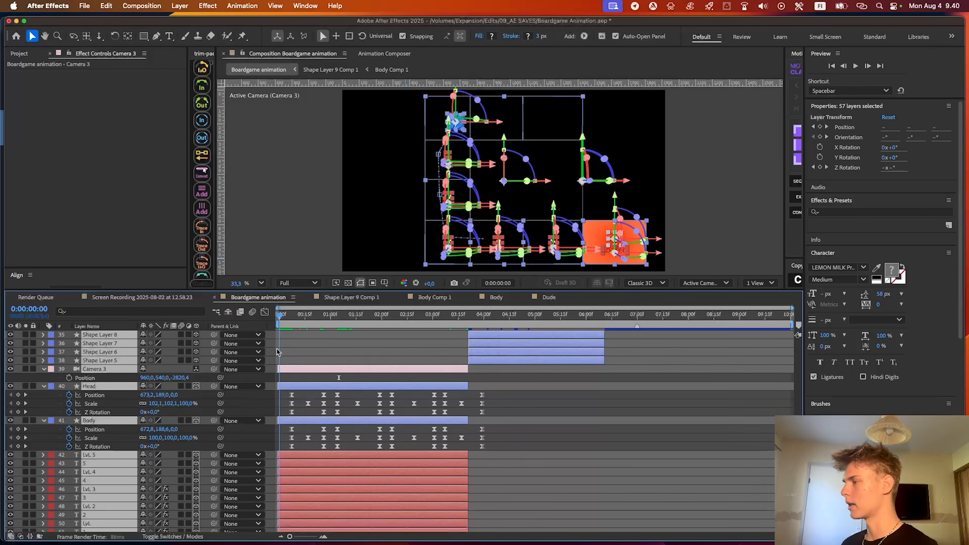
click(348, 364)
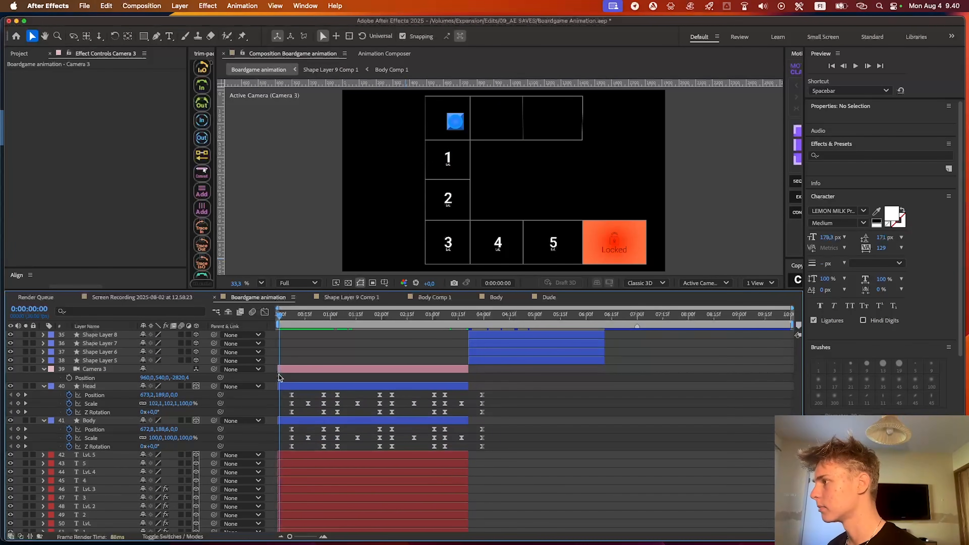
Set Camera 3's Position to 688, 220, -1612.4 at the timeline start to frame the blue piece in closer view
double_click(284, 369)
click(612, 387)
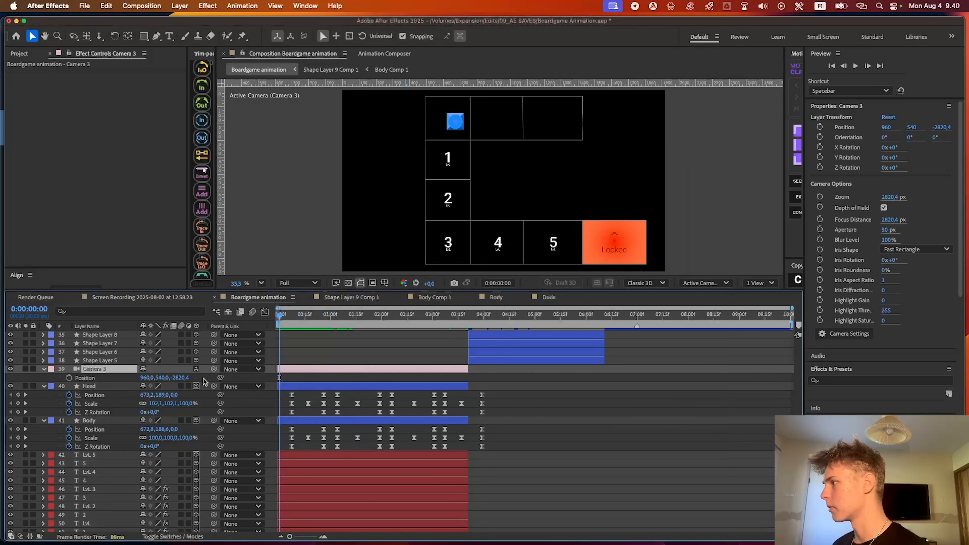
drag(178, 378, 689, 378)
click(261, 283)
click(180, 380)
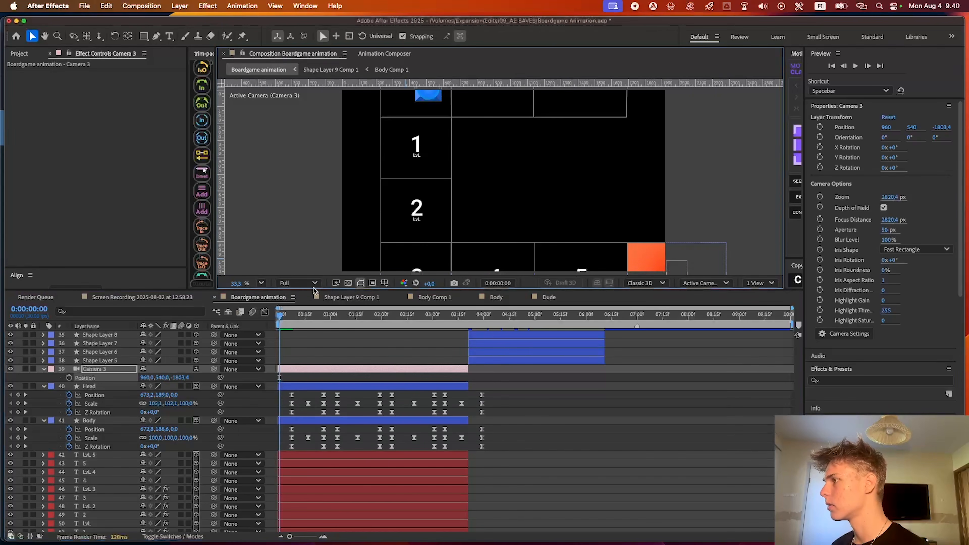
drag(313, 290, 312, 356)
drag(146, 444, 9, 444)
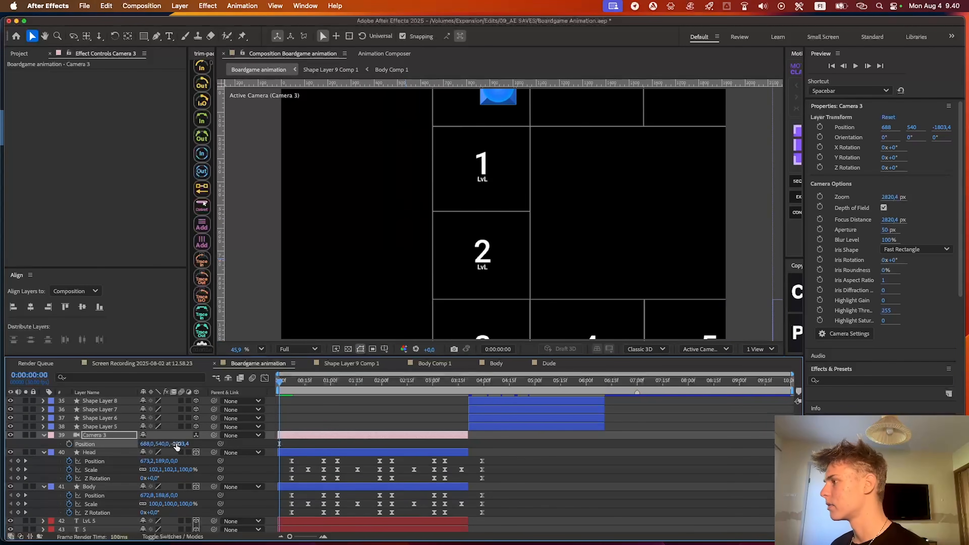
drag(163, 445, 266, 426)
drag(161, 444, 266, 422)
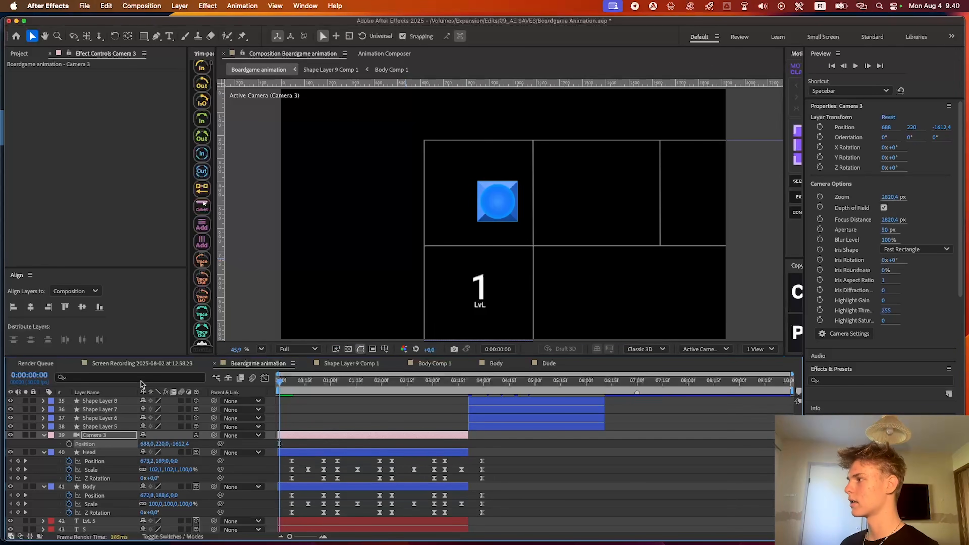
Keyframe Camera 3's Position at the timeline start and at 813, 904, -1612.4 near the layer's end, moving the end keyframe to 0:00:03:22
scroll(301, 417, down, 4)
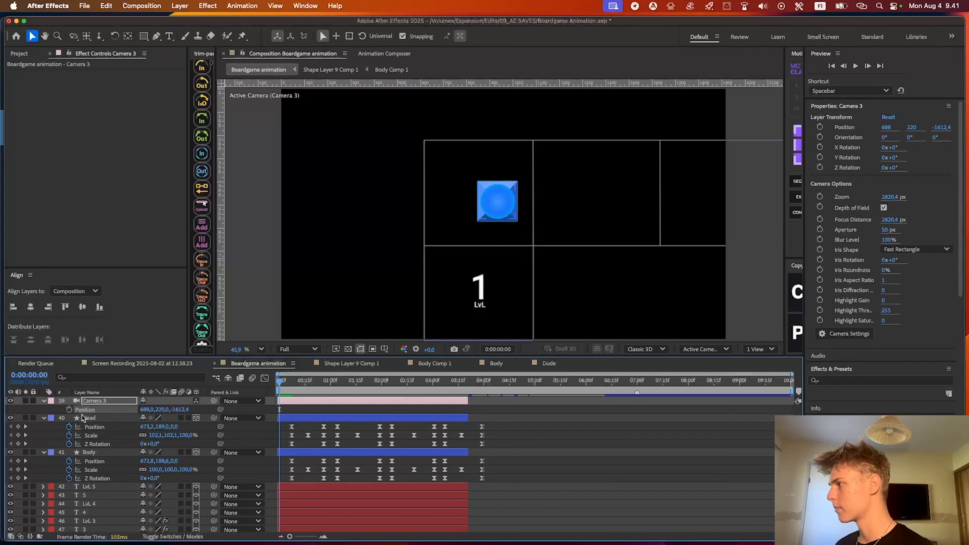
drag(320, 387, 466, 381)
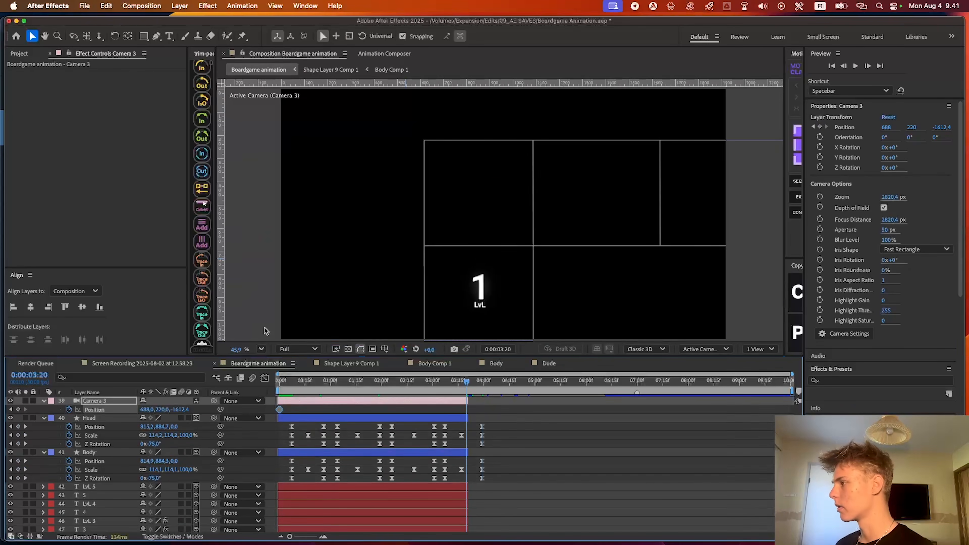
drag(163, 414, 536, 385)
drag(143, 410, 207, 410)
click(488, 435)
drag(468, 410, 471, 411)
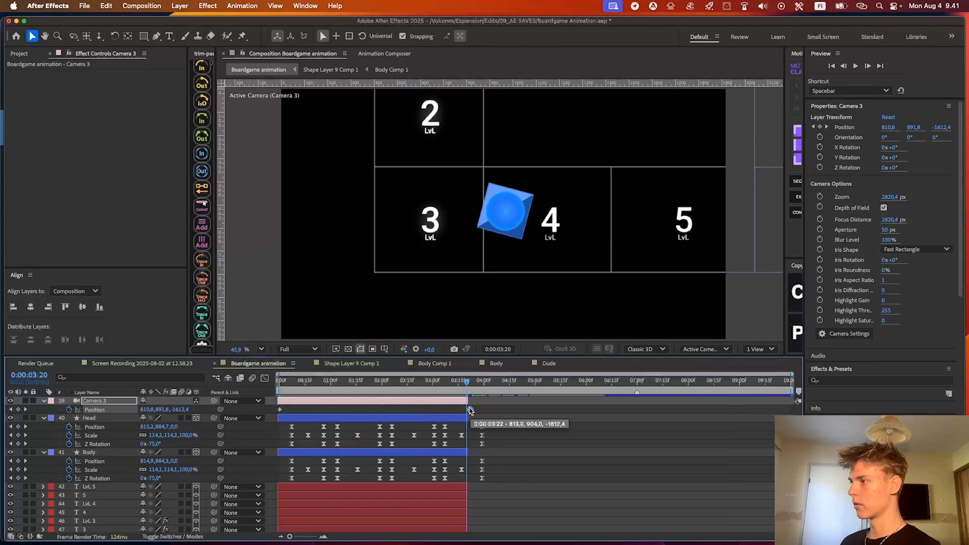
Move Camera 3's last Position keyframe to 0:00:03:29, in line with the last Head keyframes, and preview the camera move
scroll(472, 411, up, 2)
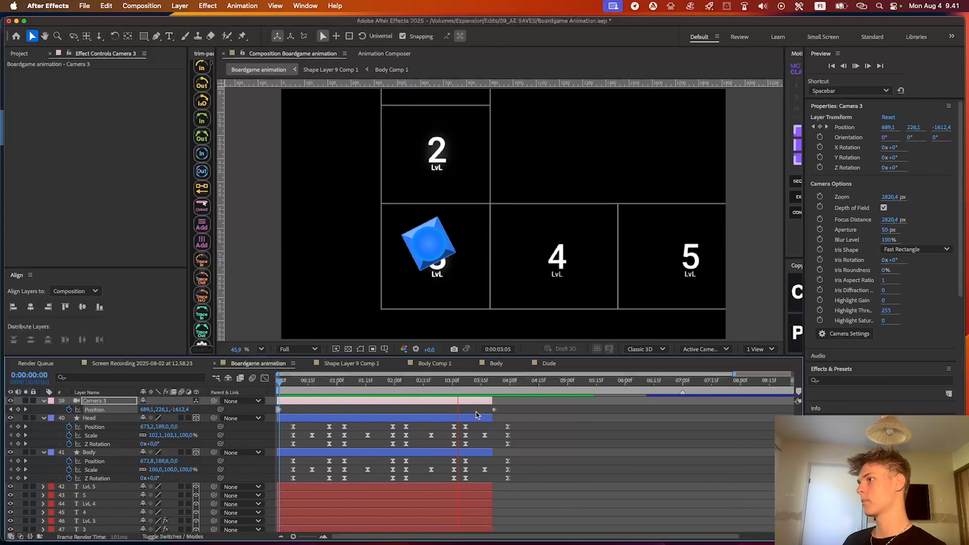
key(space)
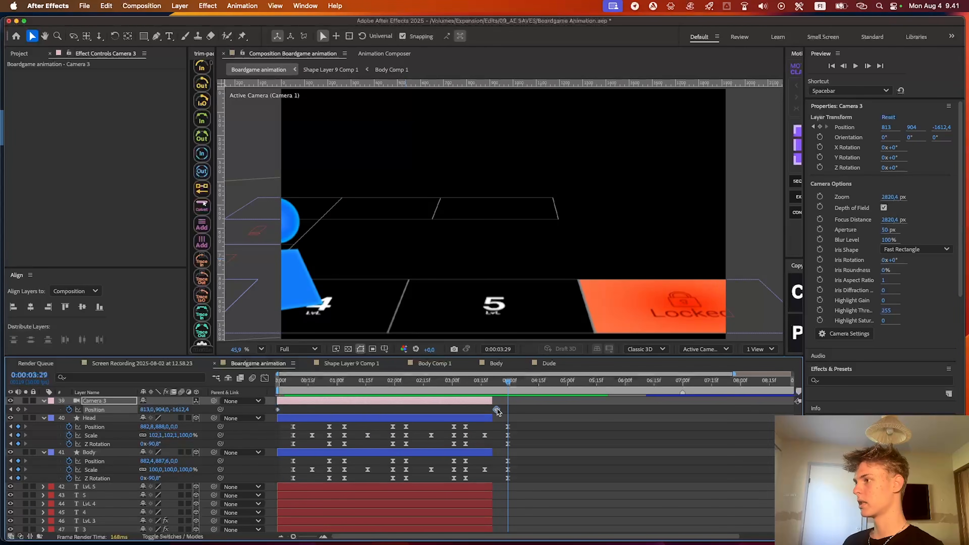
drag(505, 390, 394, 391)
key(space)
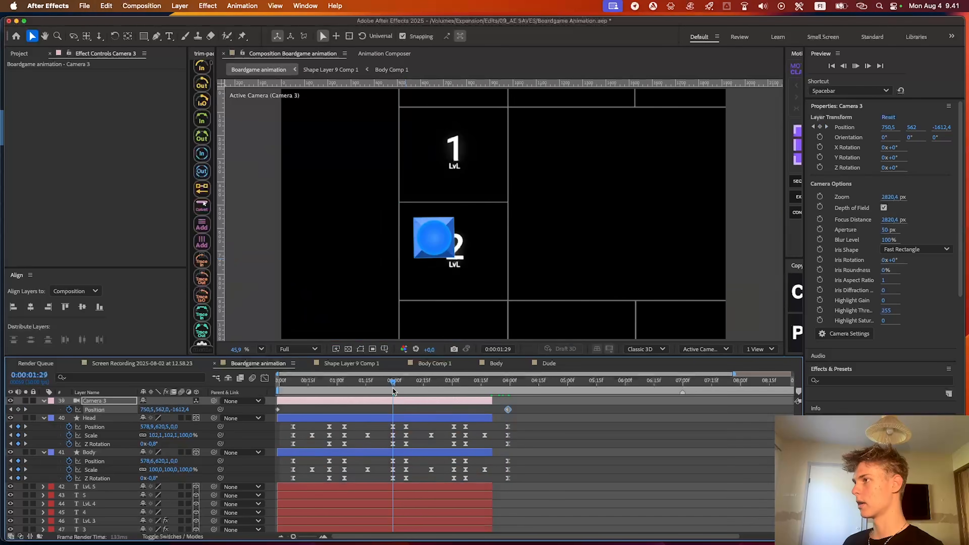
click(585, 430)
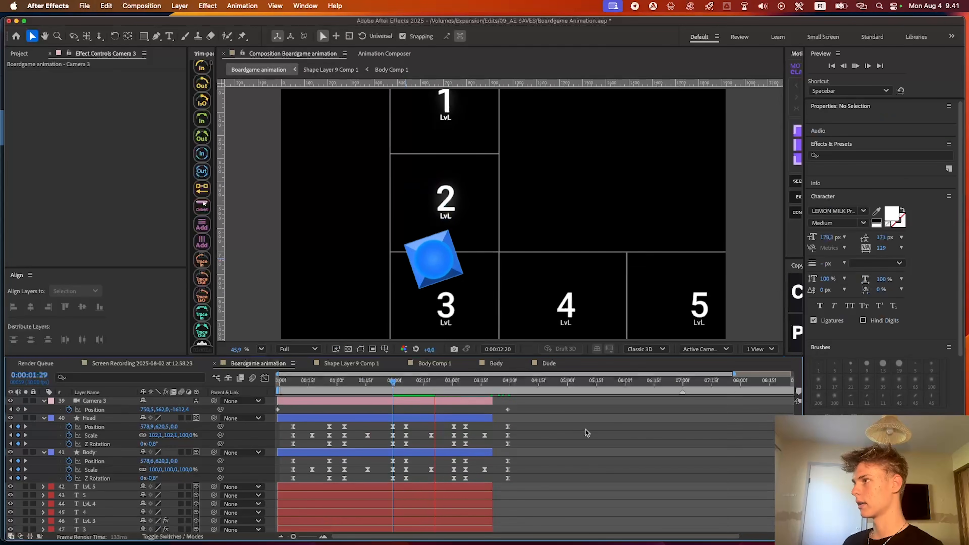
key(space)
Reveal Camera 1's Position and go to the start of its layer at 0:00:03:21
scroll(546, 416, up, 5)
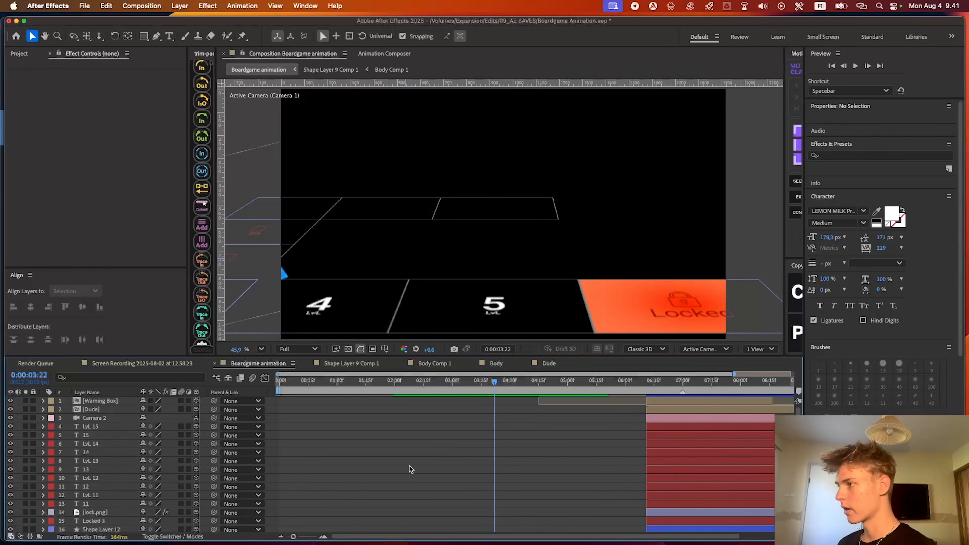
scroll(487, 442, up, 3)
click(515, 431)
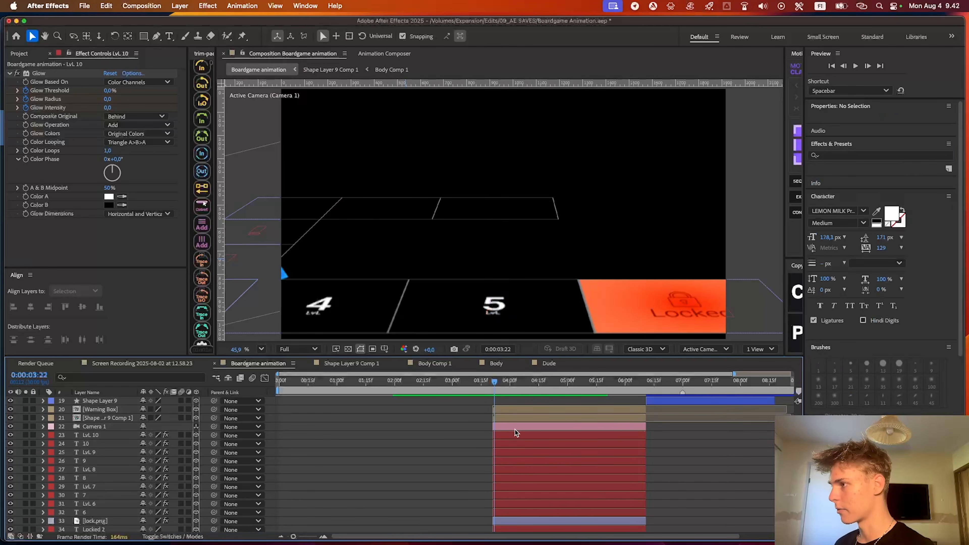
click(497, 382)
click(501, 426)
key(p)
key(o)
click(492, 383)
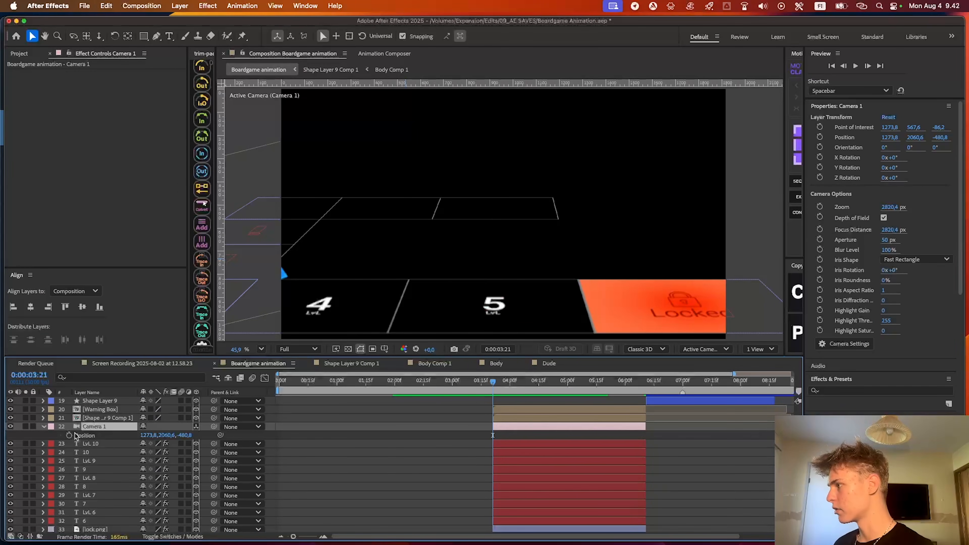
Try to shift Camera 1 along X through its own Position and undo the change
mouse_move(149, 437)
mouse_down()
mouse_move(92, 437)
mouse_move(149, 438)
mouse_up()
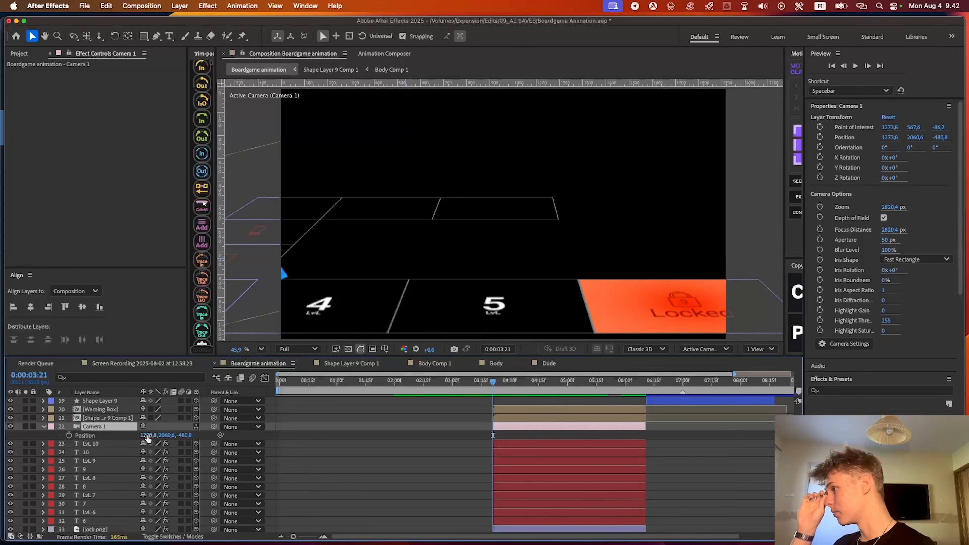
drag(150, 437, 694, 227)
key(super+z)
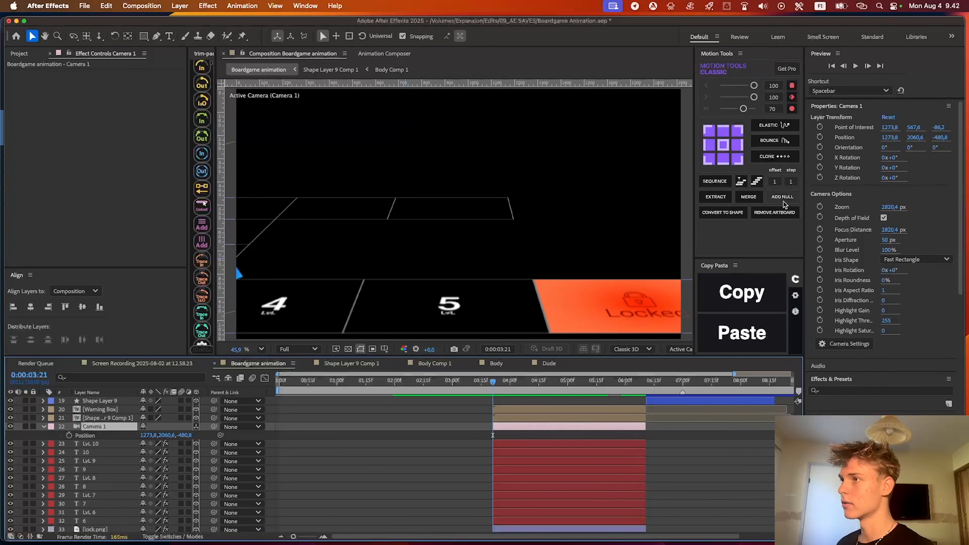
Try to move Camera 1 with an added parent null, undo the move and delete the null
click(782, 196)
key(p)
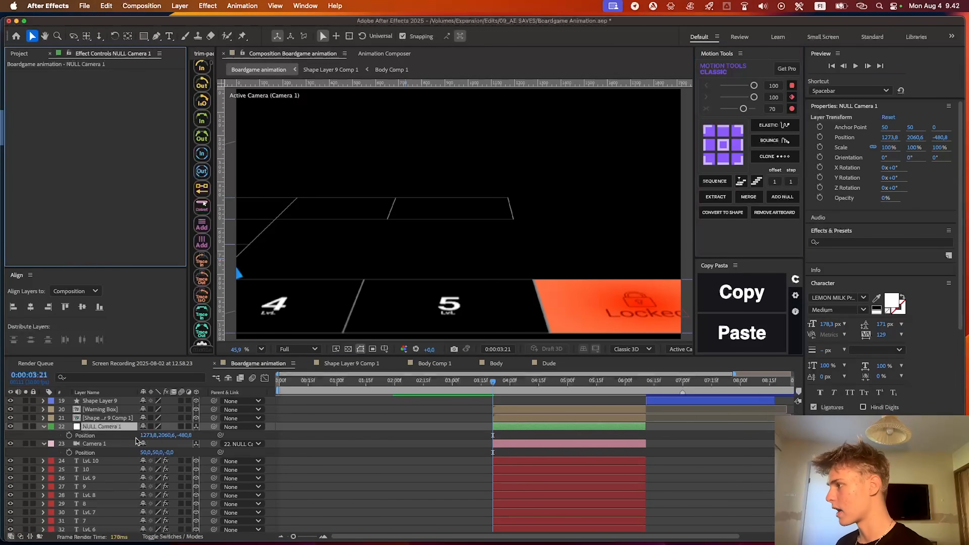
drag(147, 435, 387, 435)
key(super+z)
click(560, 434)
click(558, 427)
key(Delete)
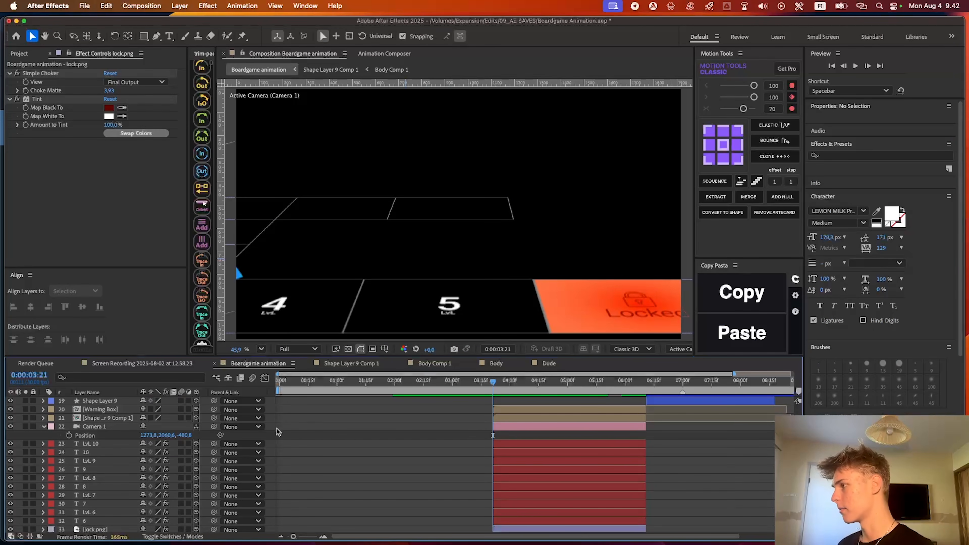
Try moving Camera 1 to X 1663.8 with an orbit null and delete that null
right_click(533, 430)
mouse_move(570, 463)
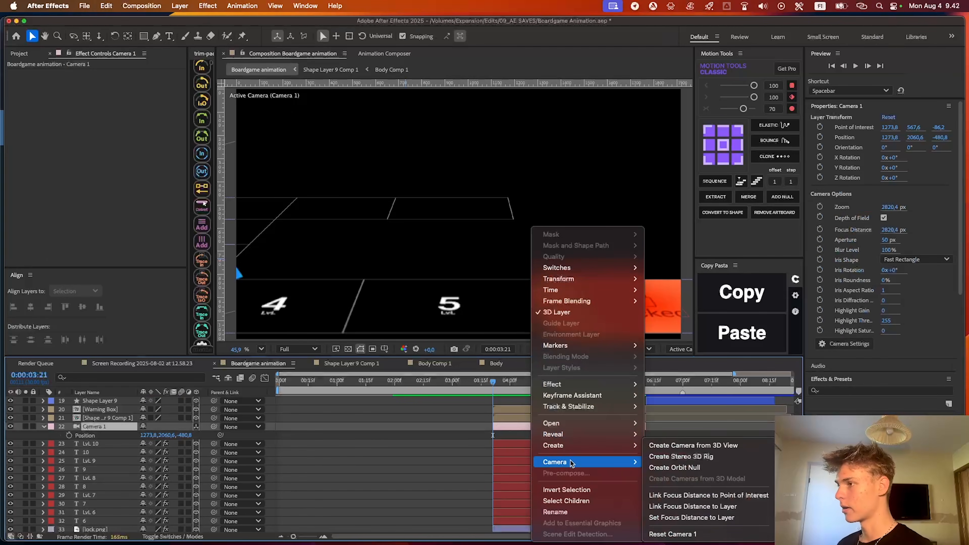
click(691, 469)
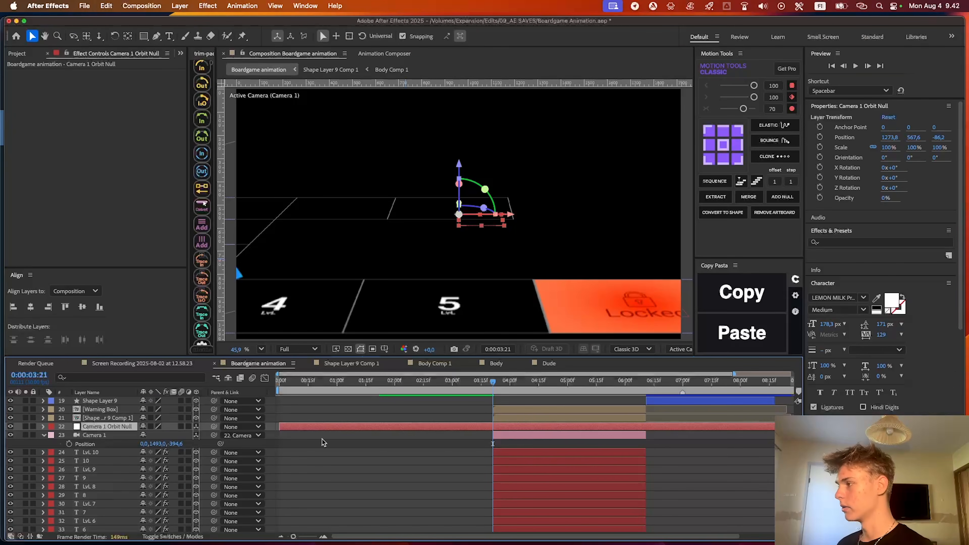
key(p)
drag(147, 436, 465, 432)
key(p)
key(Delete)
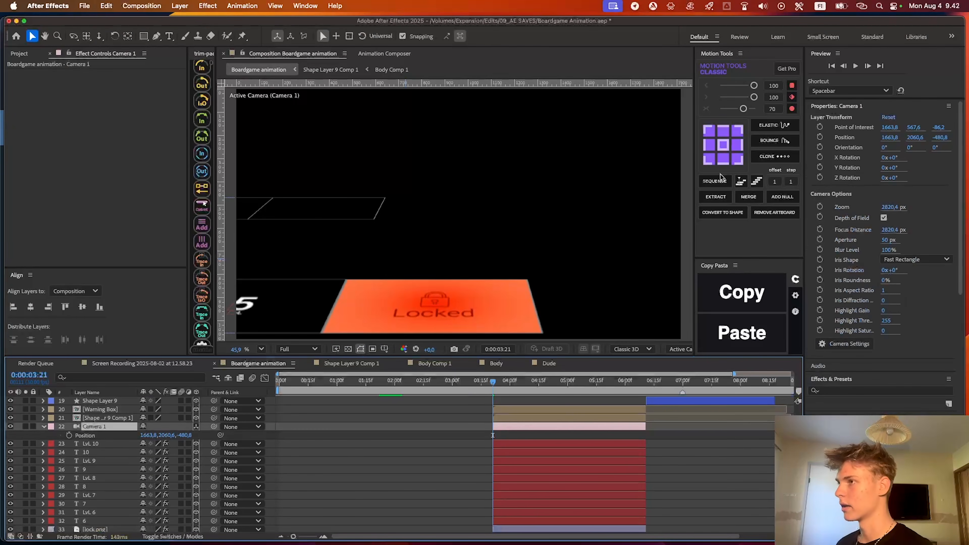
Add a parent null to Camera 1 and keyframe its Position at 946.8, 2060.6, -430.8 at 0:00:03:21
click(775, 198)
key(o)
key(p)
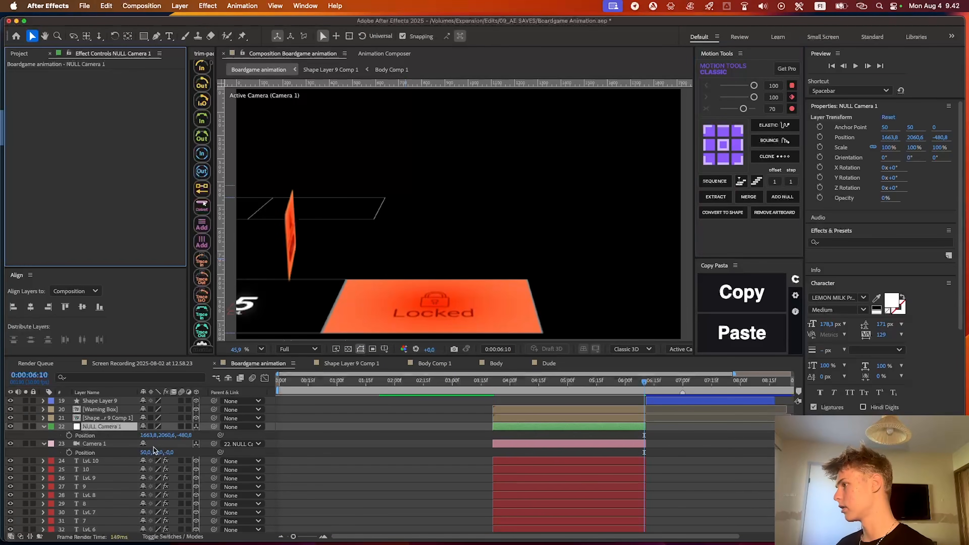
key(i)
click(69, 436)
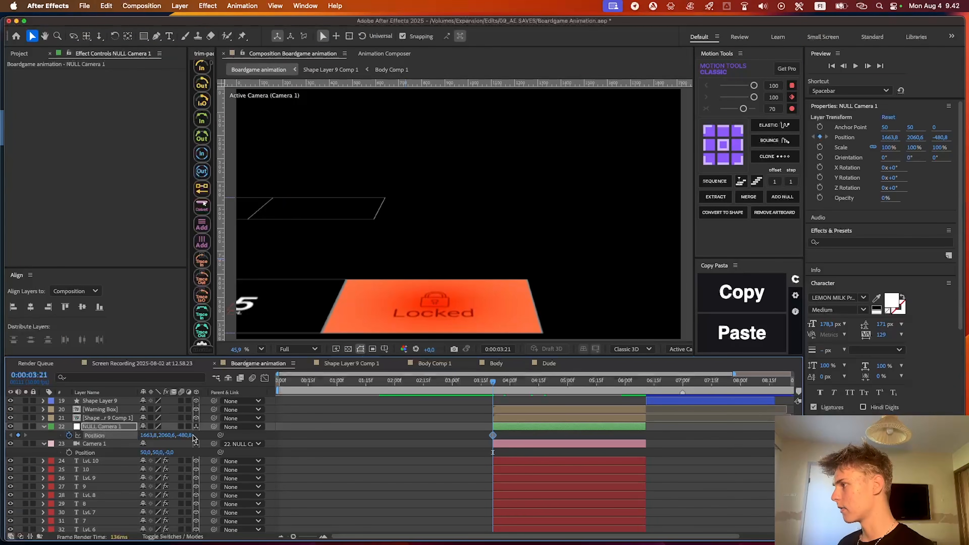
drag(144, 435, 202, 434)
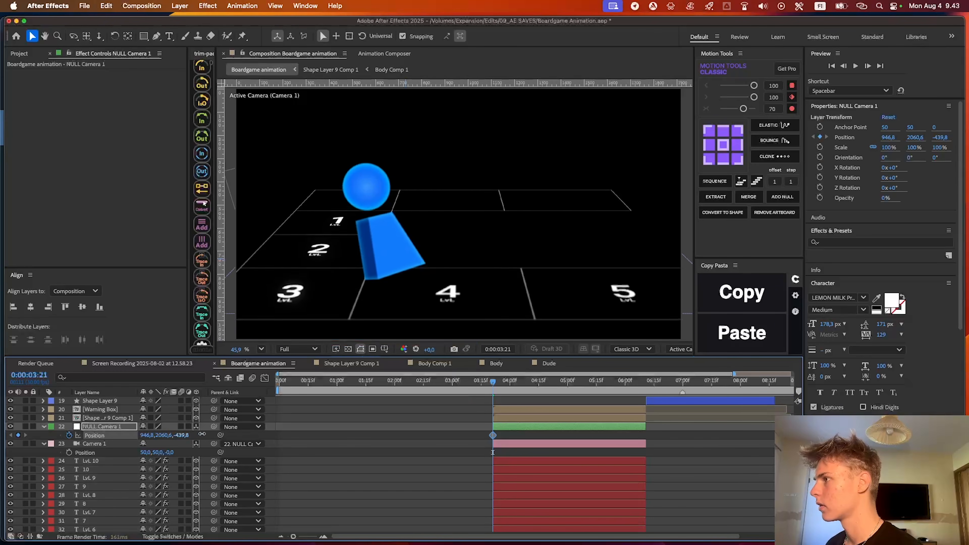
Set the Camera 1 null's X position to 1311.8 at 0:00:06:10 as a second Position keyframe
click(529, 382)
drag(533, 384, 645, 384)
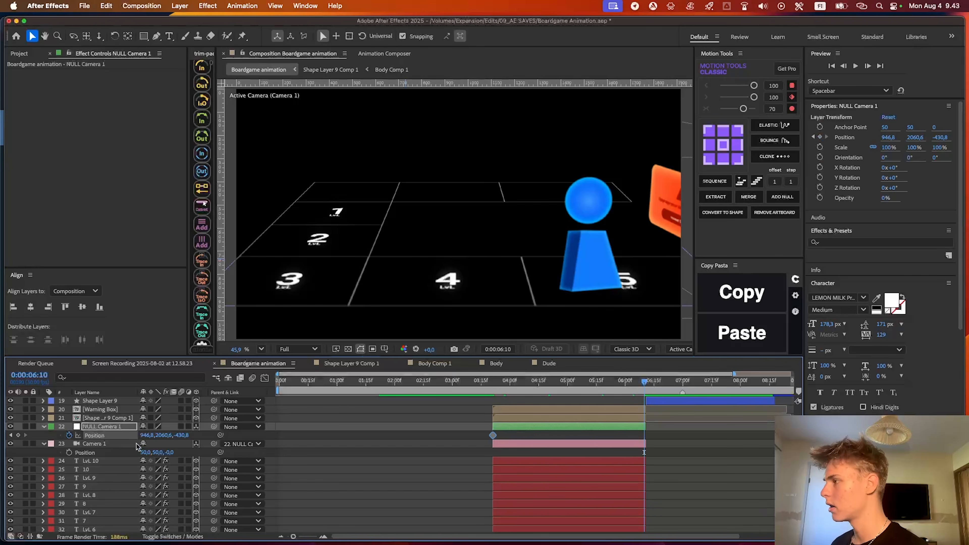
drag(151, 435, 177, 432)
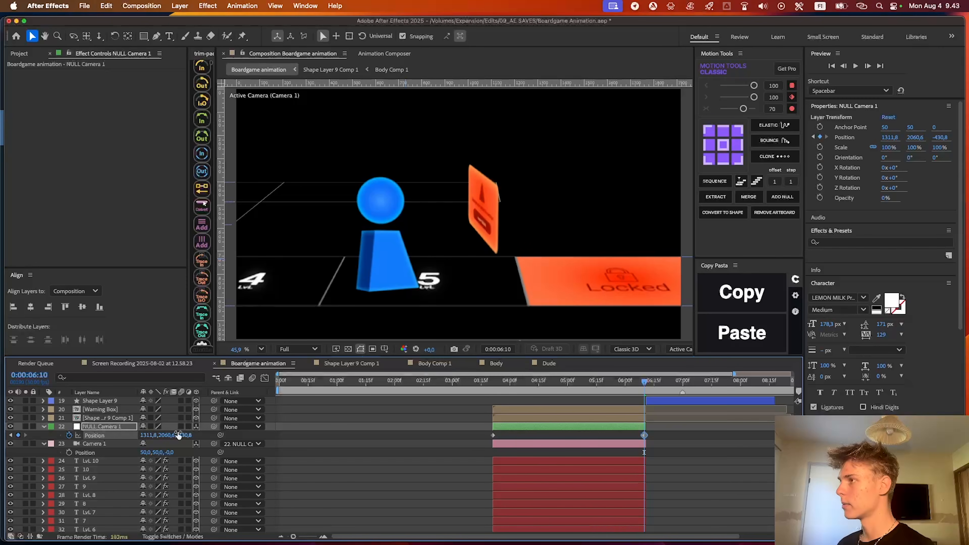
Move the Camera 1 null's two Position keyframes slightly beyond the layer's ends and preview the camera move
drag(644, 436, 648, 436)
click(607, 436)
drag(493, 435, 486, 437)
drag(498, 391, 435, 393)
key(space)
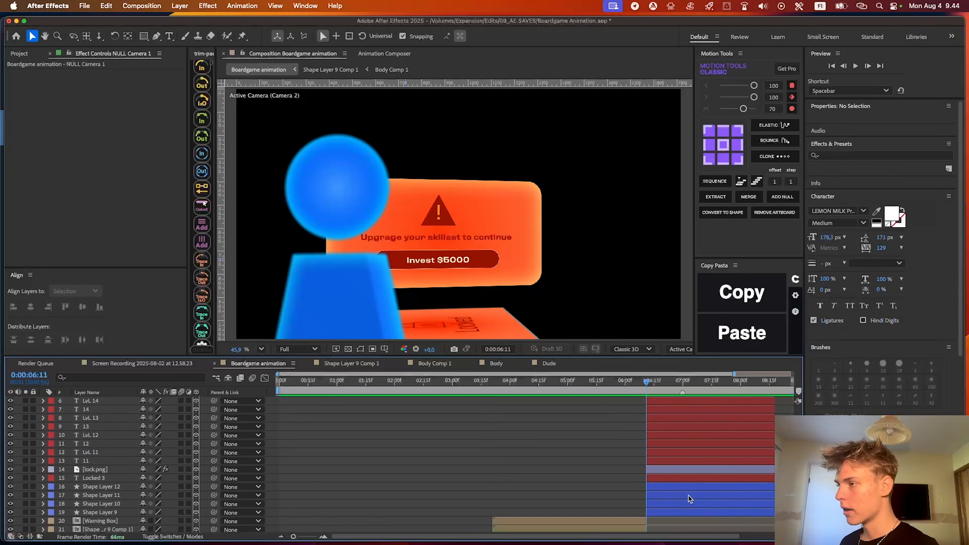
Reveal Camera 2's Transform properties at 0:00:06:11
click(660, 419)
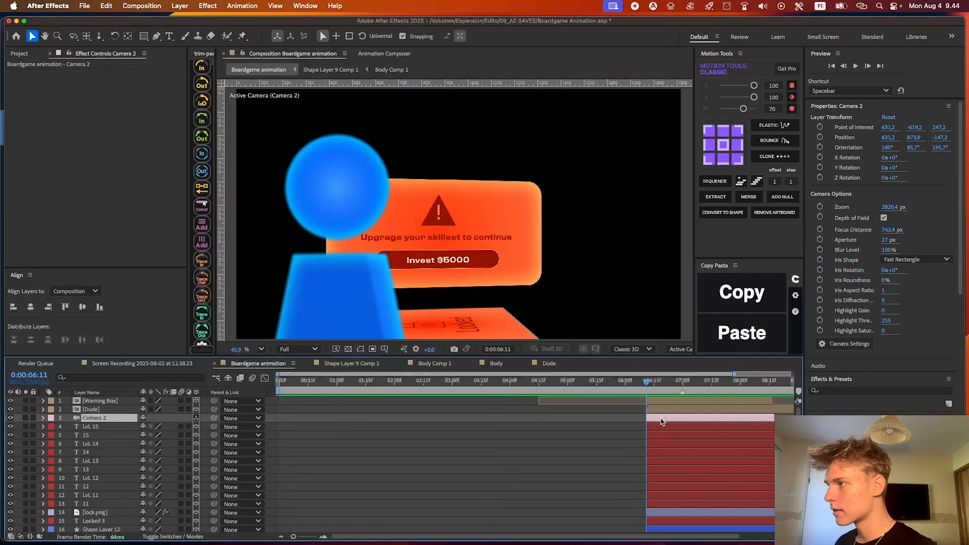
click(43, 418)
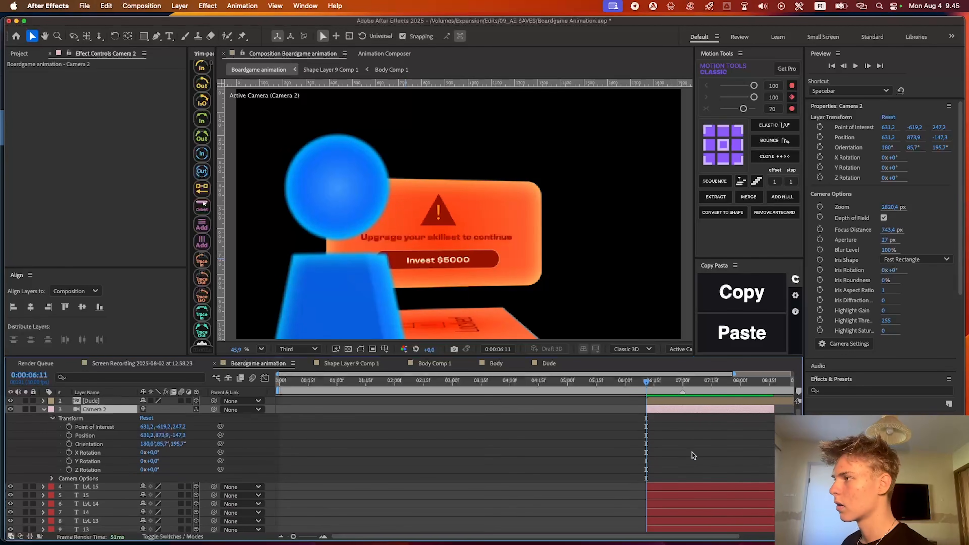
scroll(692, 452, up, 1)
click(692, 451)
Set the topmost Warning Box layer's Orientation to 88.5°, 93.2°, 2.3° and the viewer resolution to Full
click(688, 403)
scroll(255, 421, up, 4)
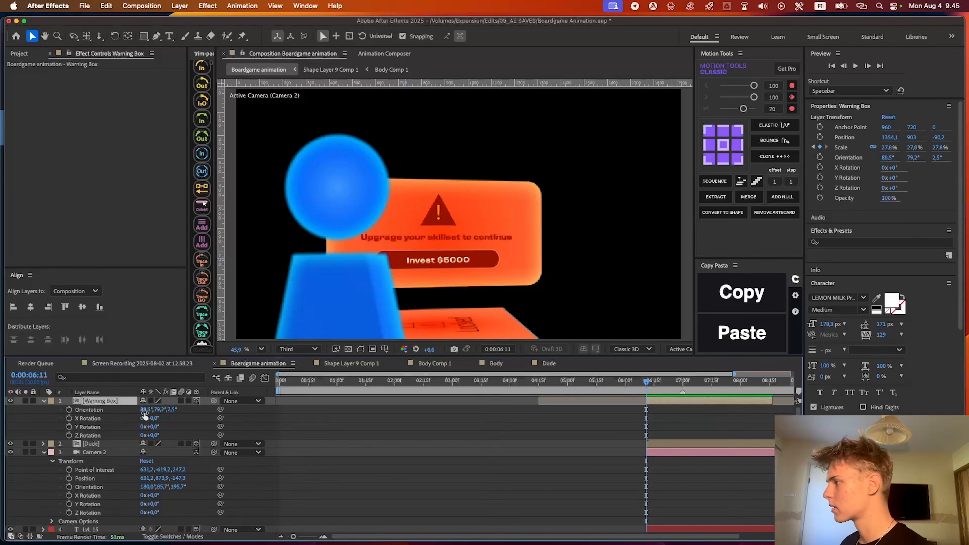
drag(161, 410, 172, 410)
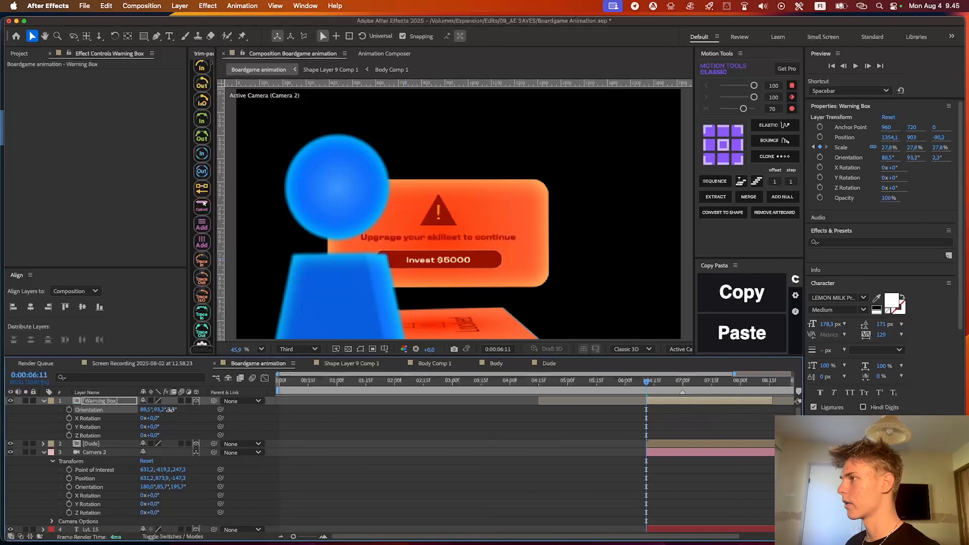
click(455, 434)
click(298, 350)
click(290, 372)
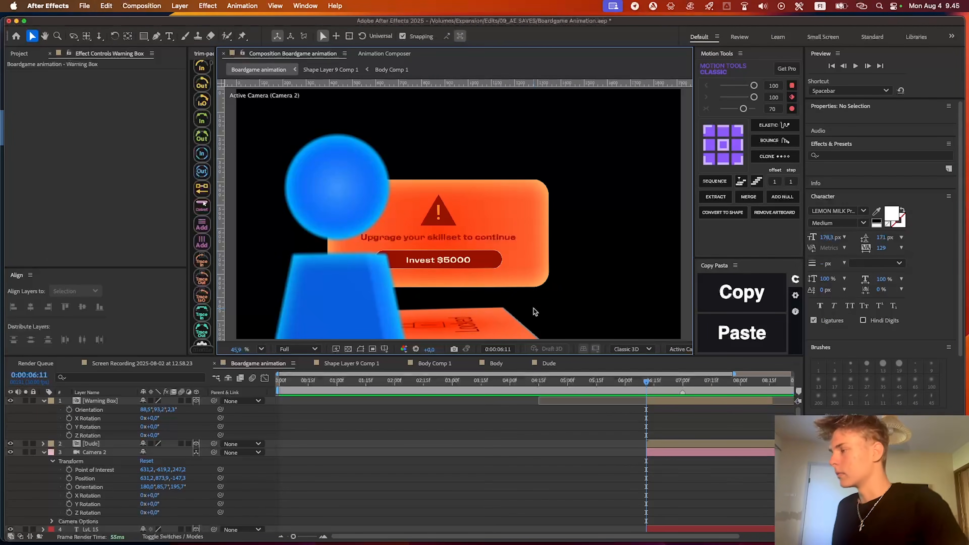
Add a parent null to Camera 2 and keyframe its Position at 0:00:06:11 with Y set to 840.9
click(95, 453)
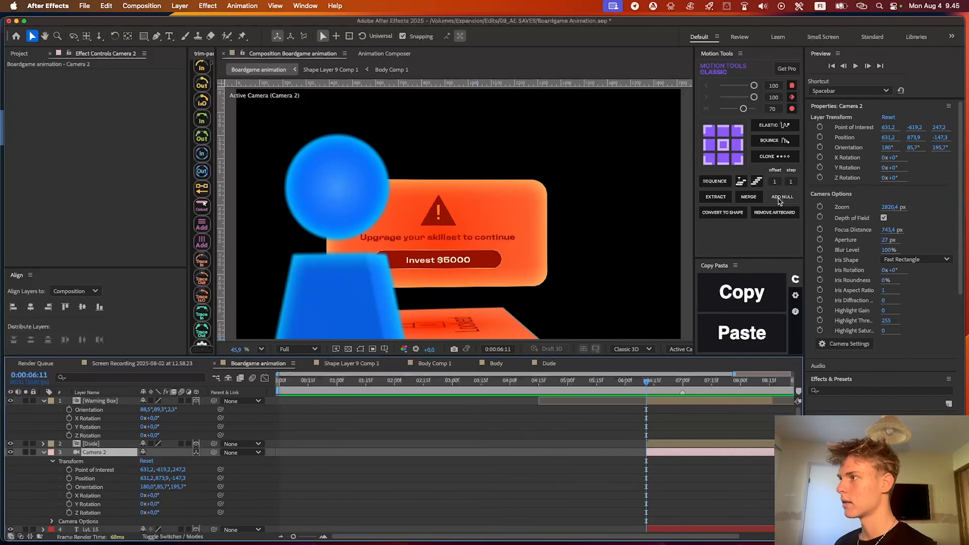
click(781, 197)
key(p)
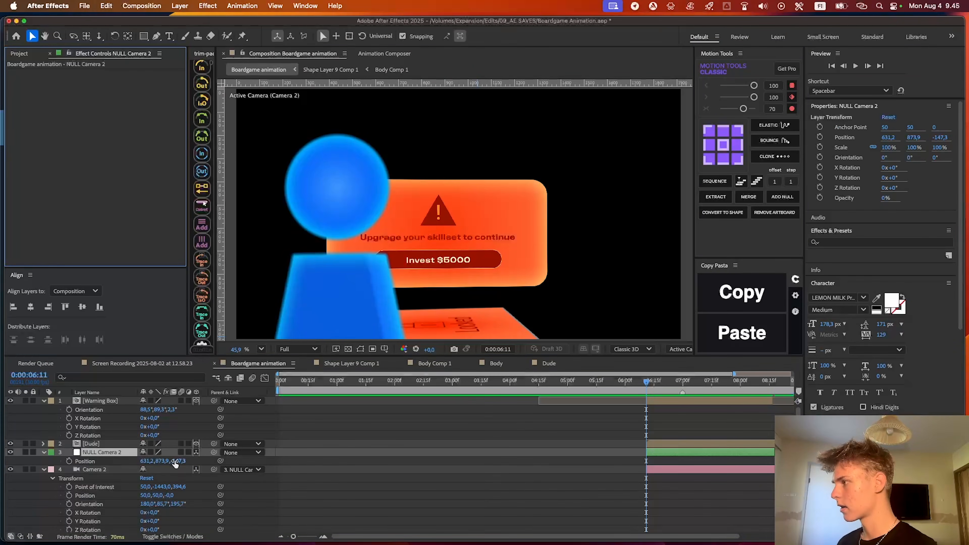
key(alt+shift+p)
drag(143, 461, 156, 461)
key(super+z)
drag(165, 461, 147, 460)
Set the Camera 2 null's Y position to 809.9 at 0:00:08:16 as a second Position keyframe
drag(665, 381, 719, 382)
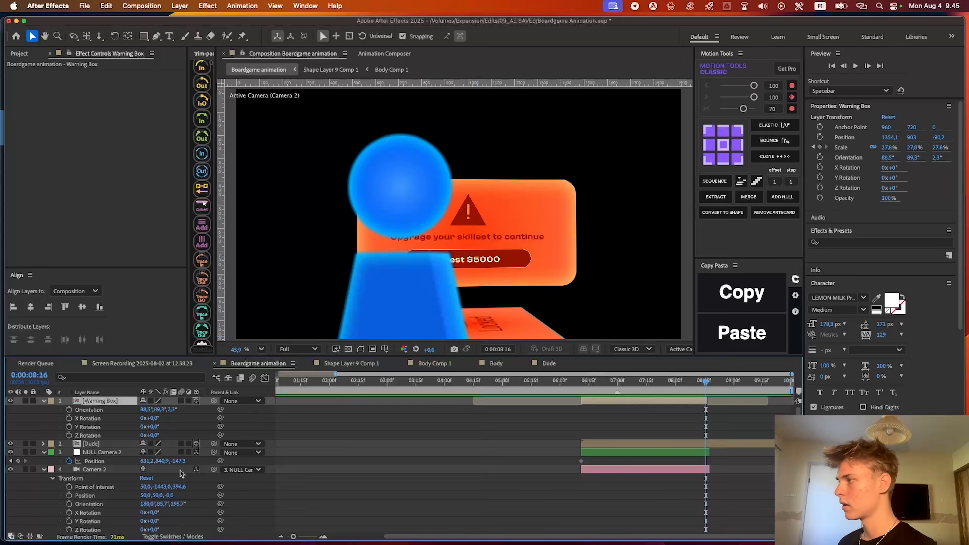
click(89, 452)
drag(141, 411, 192, 414)
key(super+z)
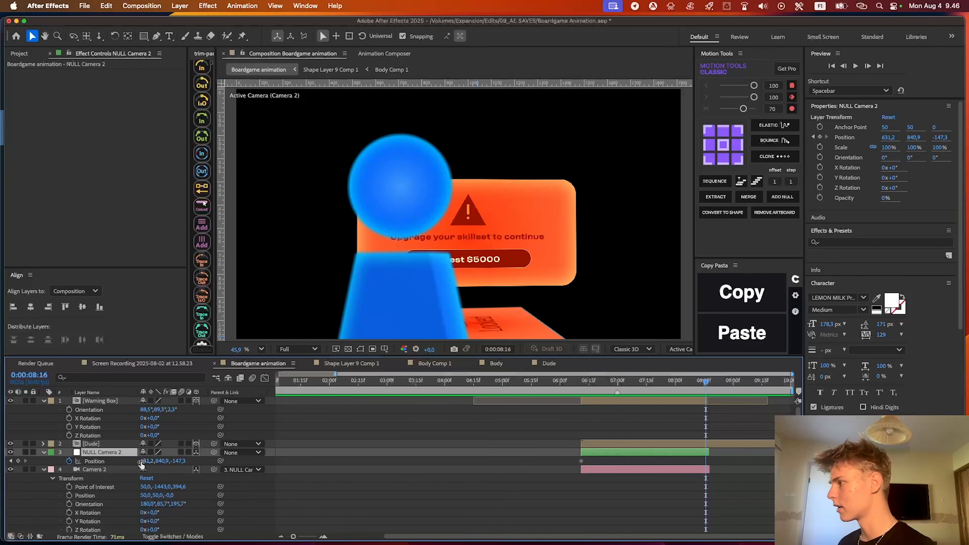
mouse_move(164, 461)
mouse_down()
mouse_move(202, 460)
mouse_move(179, 461)
mouse_up()
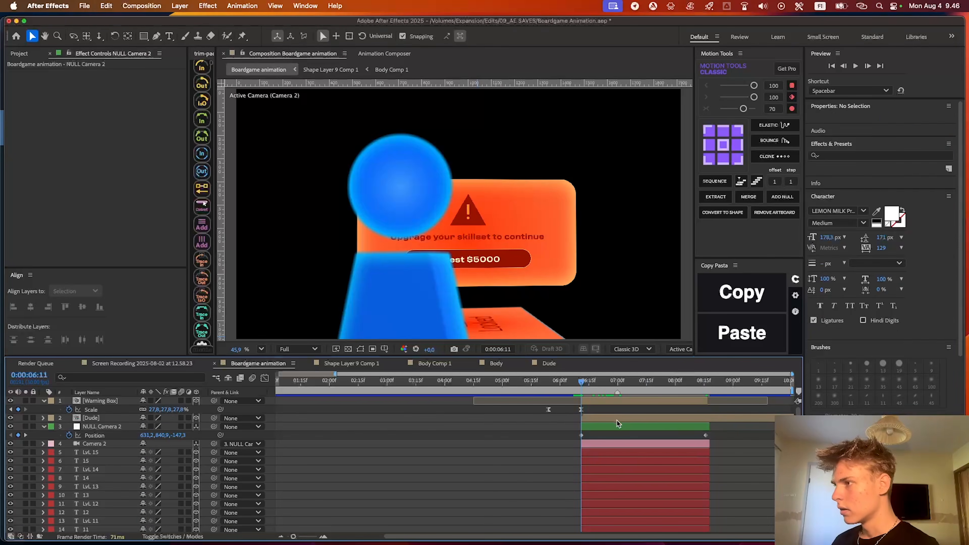
Move the blue Dude piece up and to the left in the Camera 2 view, clear of the Invest $5000 button
click(616, 418)
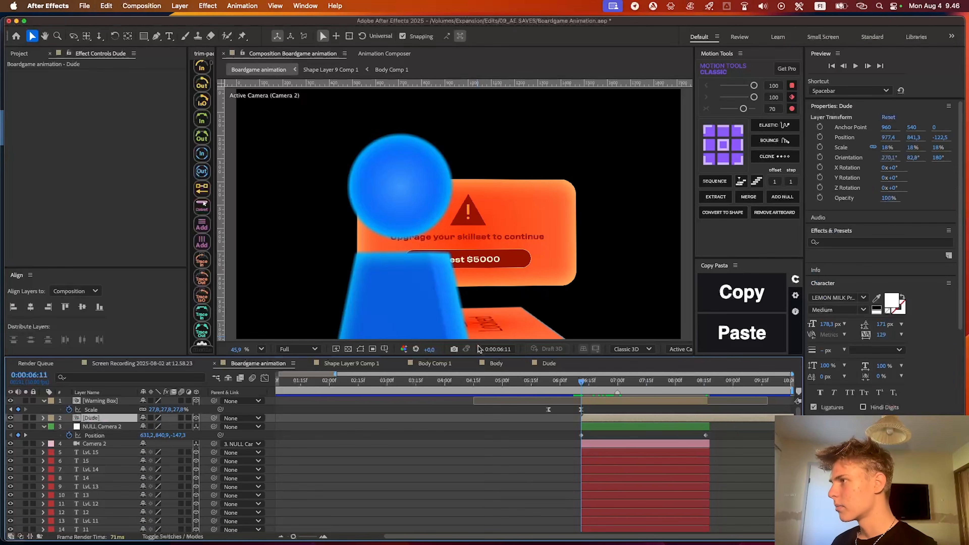
drag(384, 291, 344, 269)
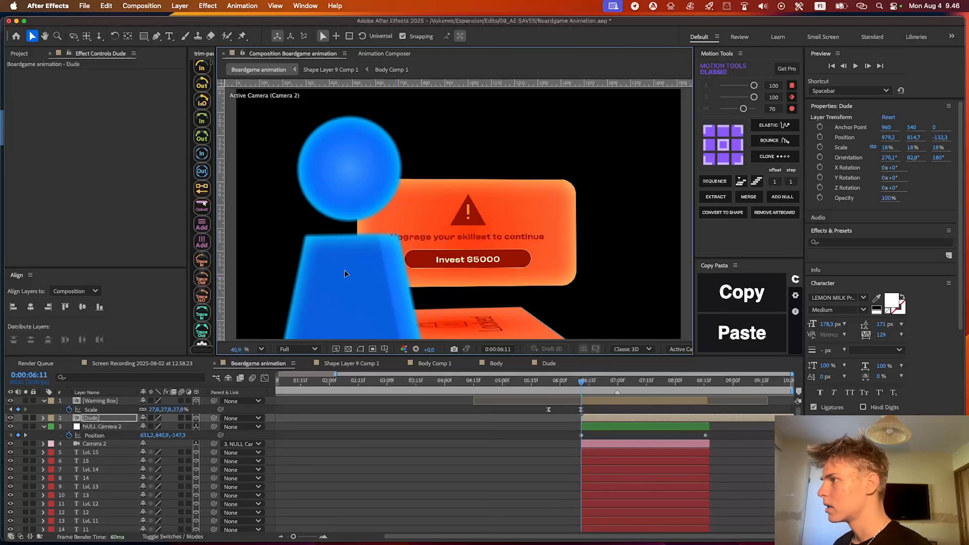
key(space)
drag(446, 302, 403, 313)
Set the Camera 2 null's starting Y position to 753.9 at 0:00:06:11 and preview the camera move
drag(622, 381, 581, 381)
click(111, 427)
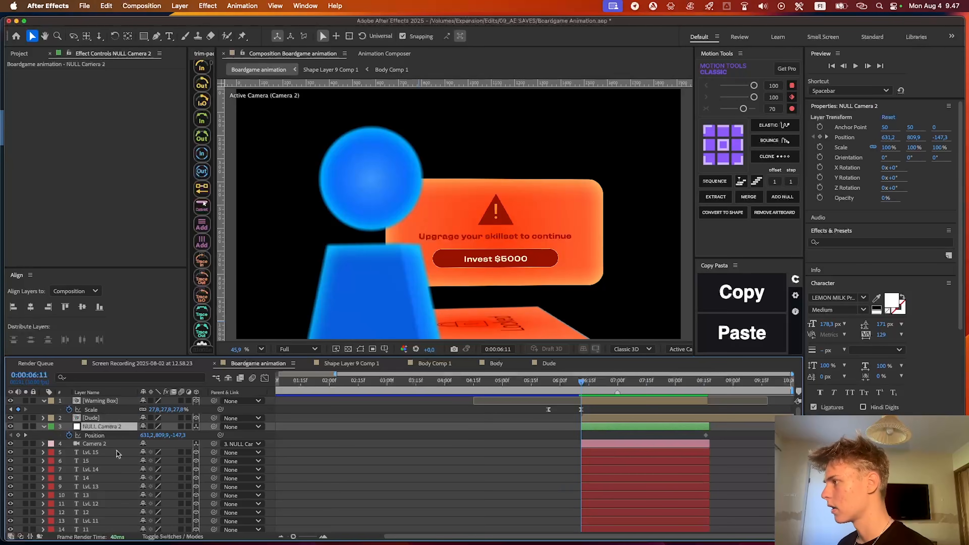
drag(160, 436, 135, 438)
key(space)
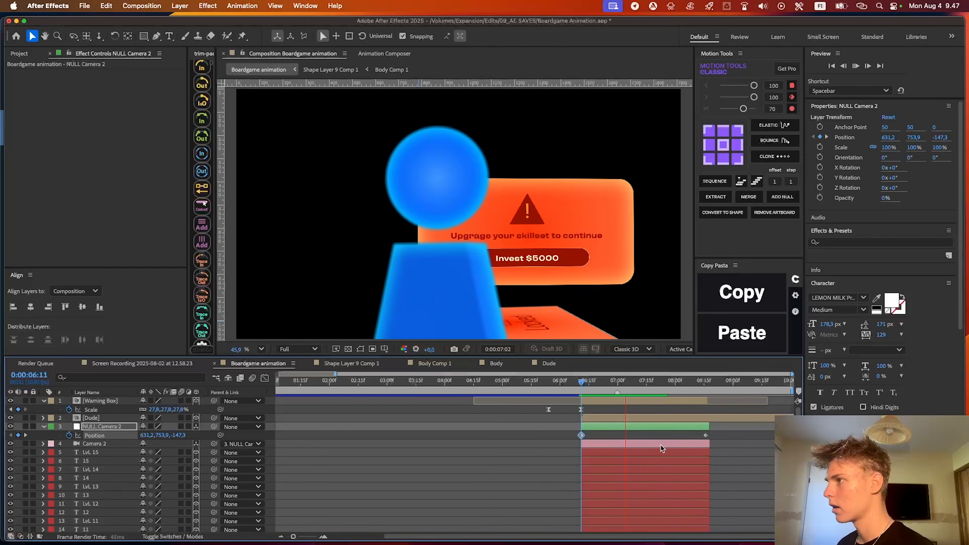
Move the Camera 2 null's last Position keyframe to the layer's end and apply Easy Ease to both keyframes
click(748, 442)
click(710, 436)
drag(721, 440, 573, 431)
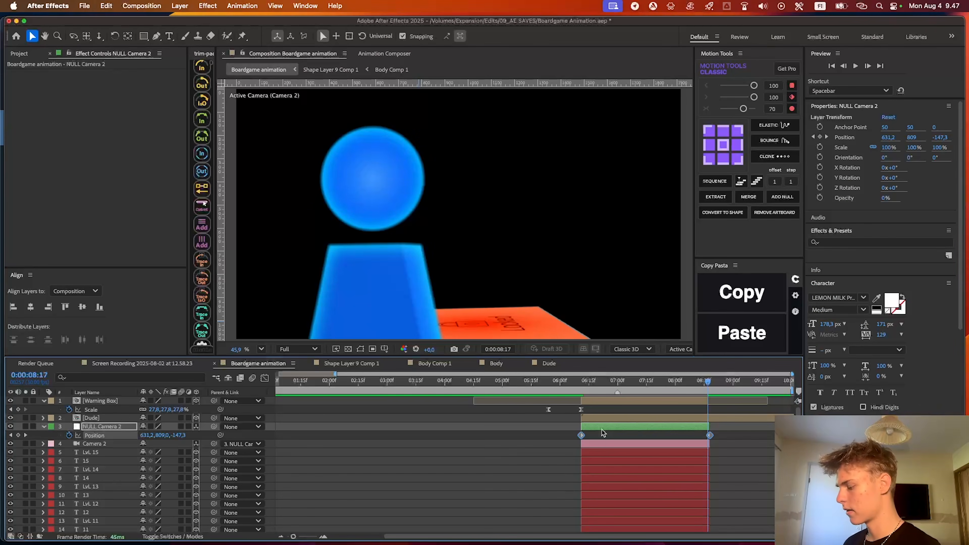
key(F9)
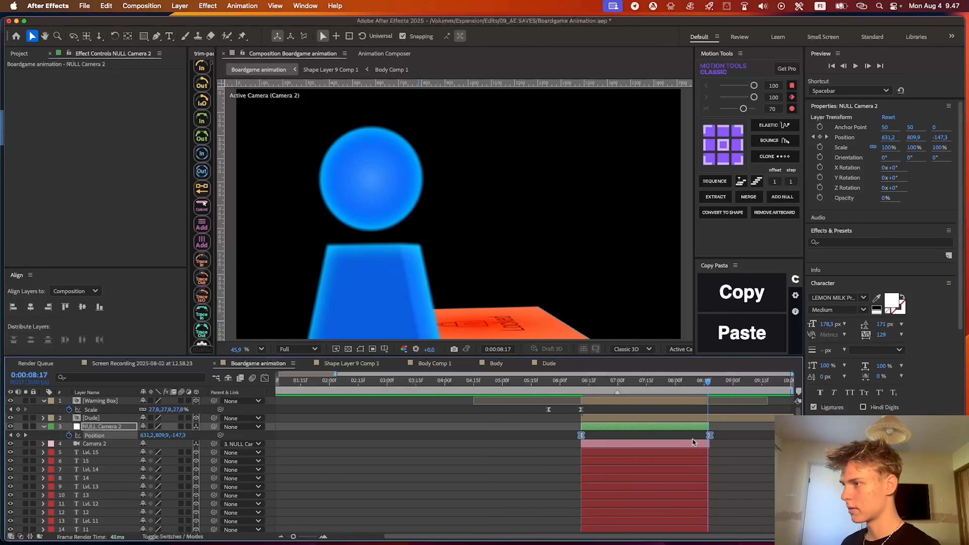
Reshape the Camera 2 null's Position speed graph so the move starts abruptly fast and slows gradually to its end
click(266, 379)
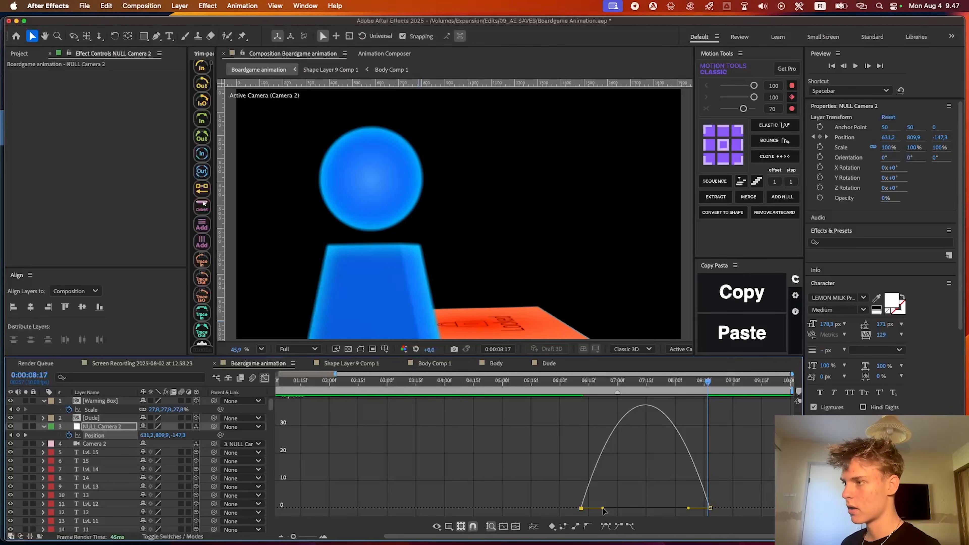
drag(603, 510, 516, 502)
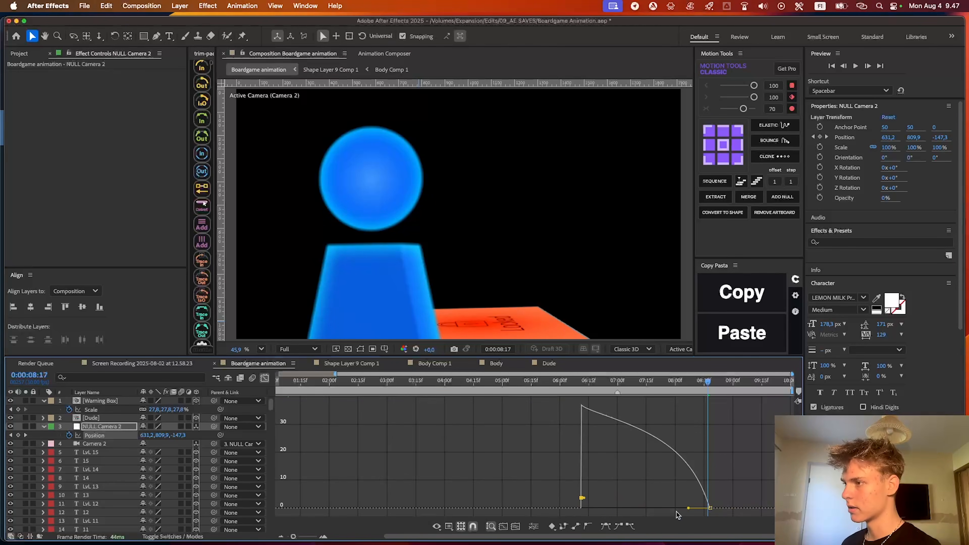
drag(688, 510, 645, 508)
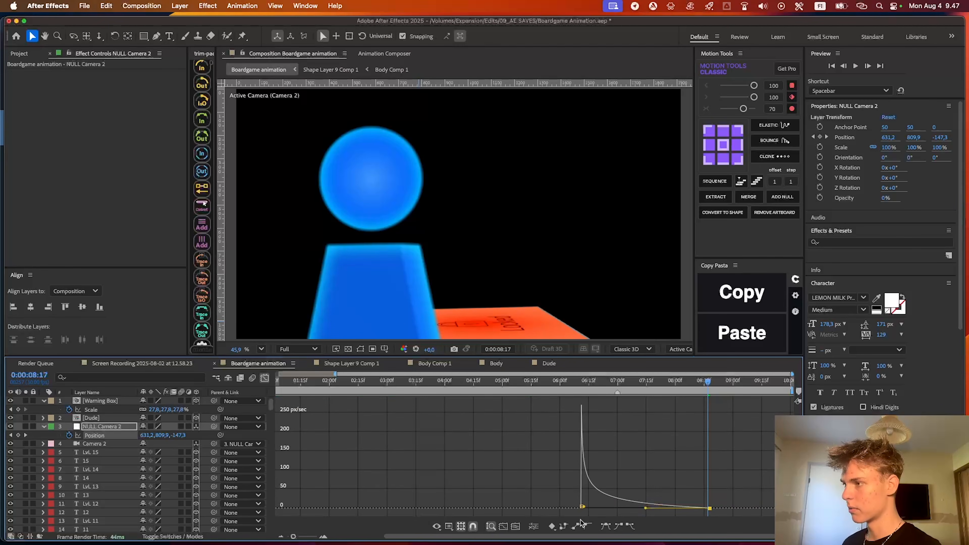
click(266, 379)
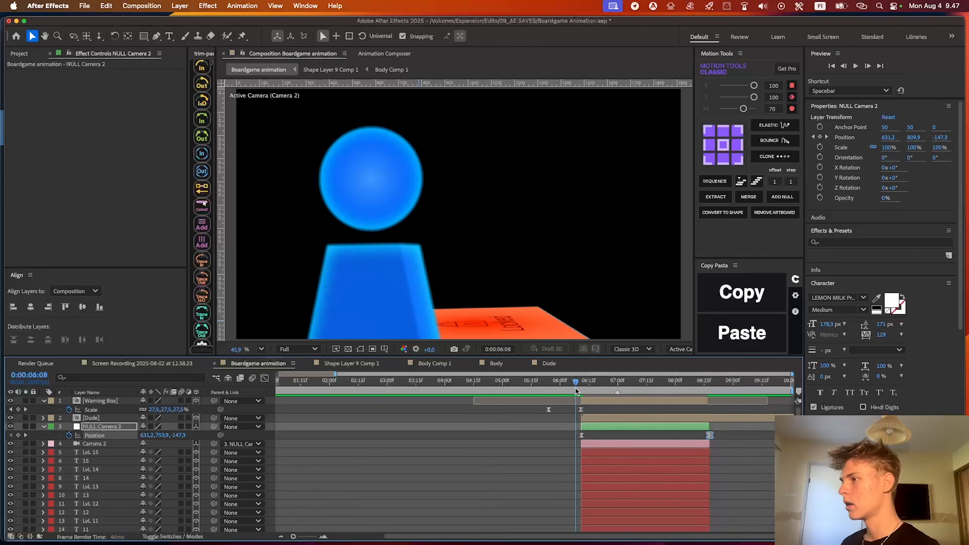
Preview the transition from Camera 1 to Camera 2 and shift the null's last Position keyframe slightly beyond the layer's end
click(570, 388)
key(space)
drag(627, 383, 591, 386)
click(572, 393)
key(space)
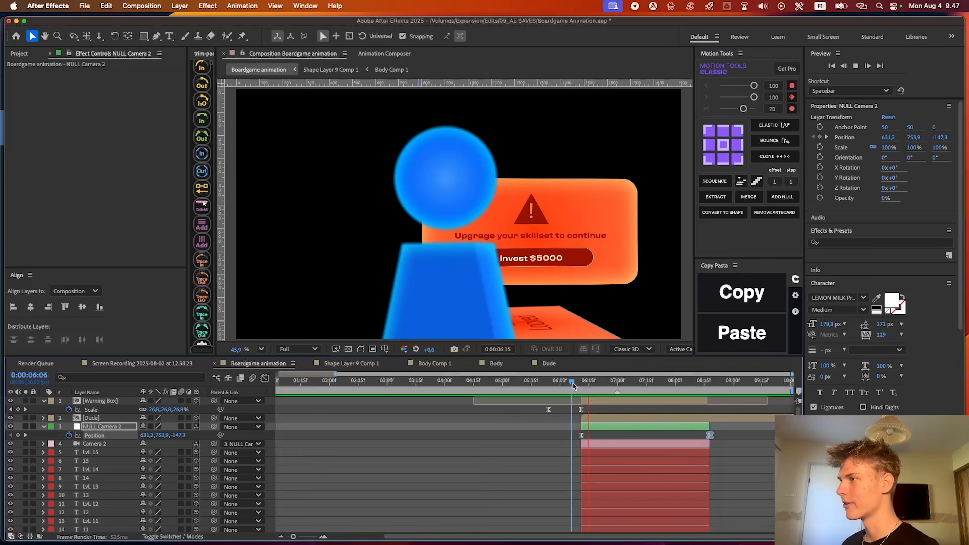
drag(708, 435, 713, 435)
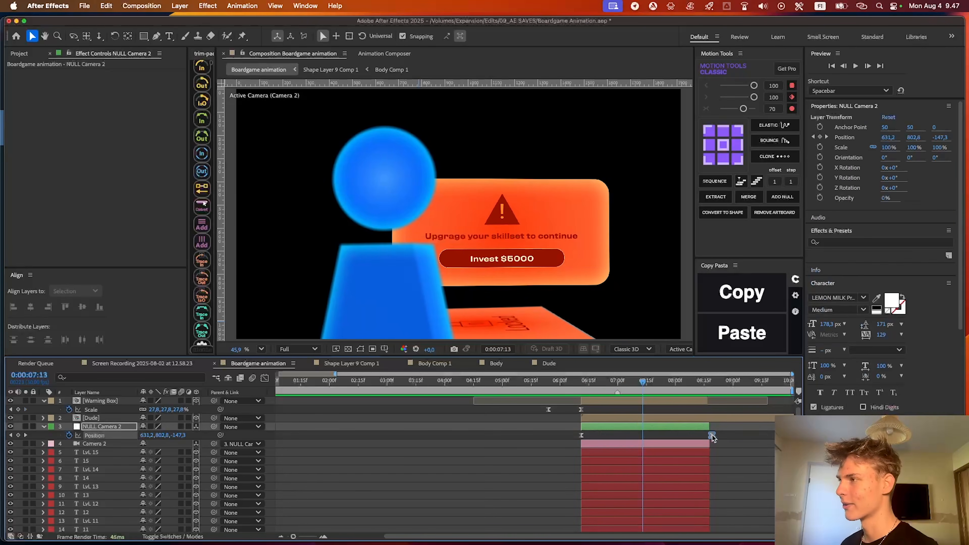
key(space)
drag(689, 382, 660, 381)
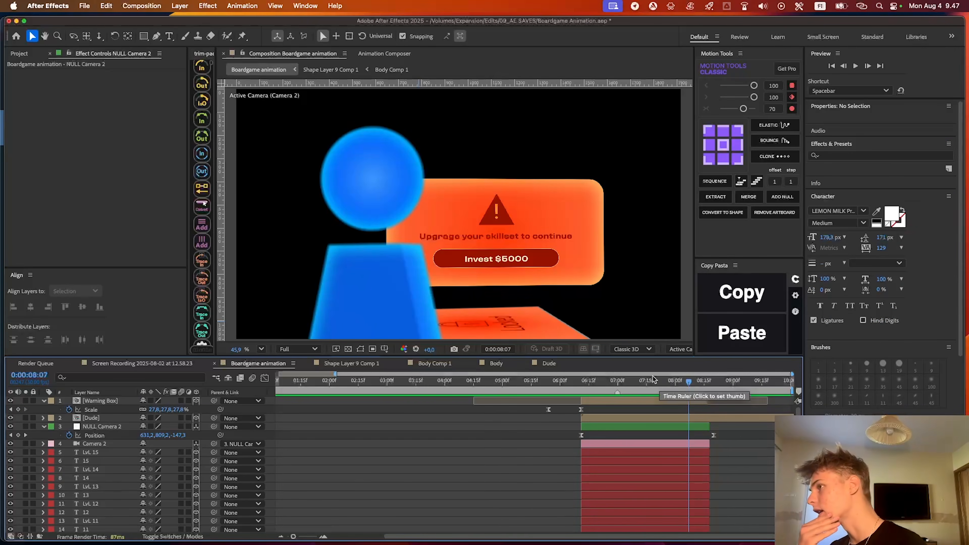
click(561, 381)
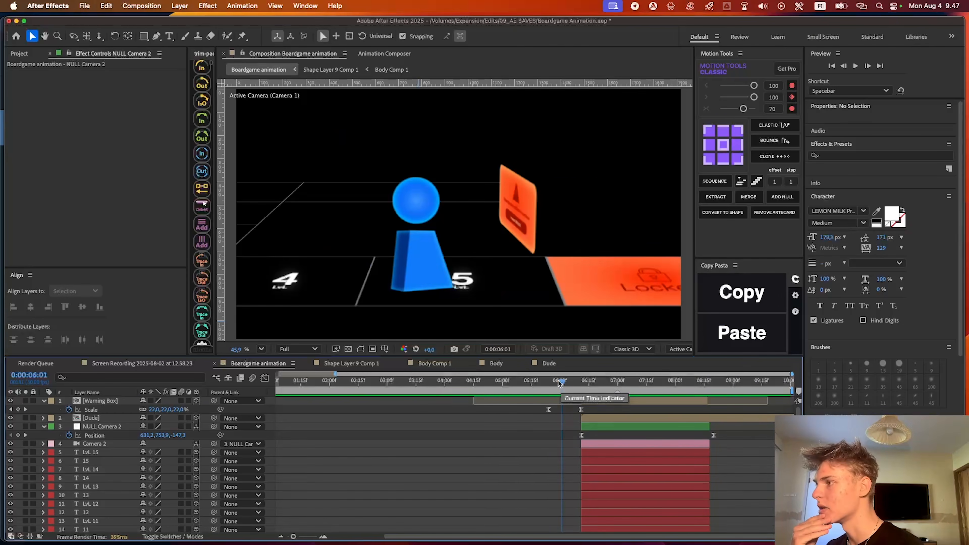
key(space)
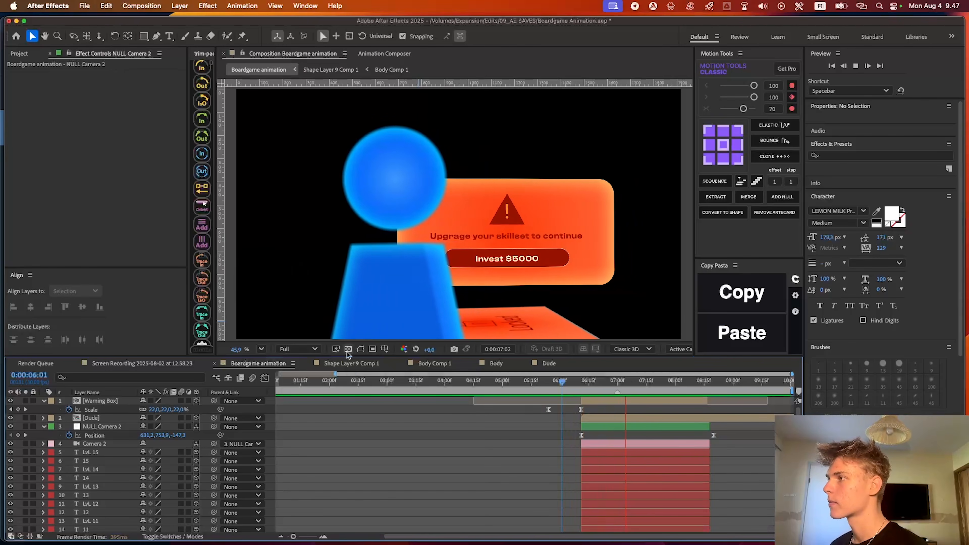
key(space)
Extend the Warning Box and Dude layers' out points to 0:00:08:17 and collapse the revealed layer properties
scroll(731, 458, down, 1)
scroll(729, 440, up, 1)
key(super+Right)
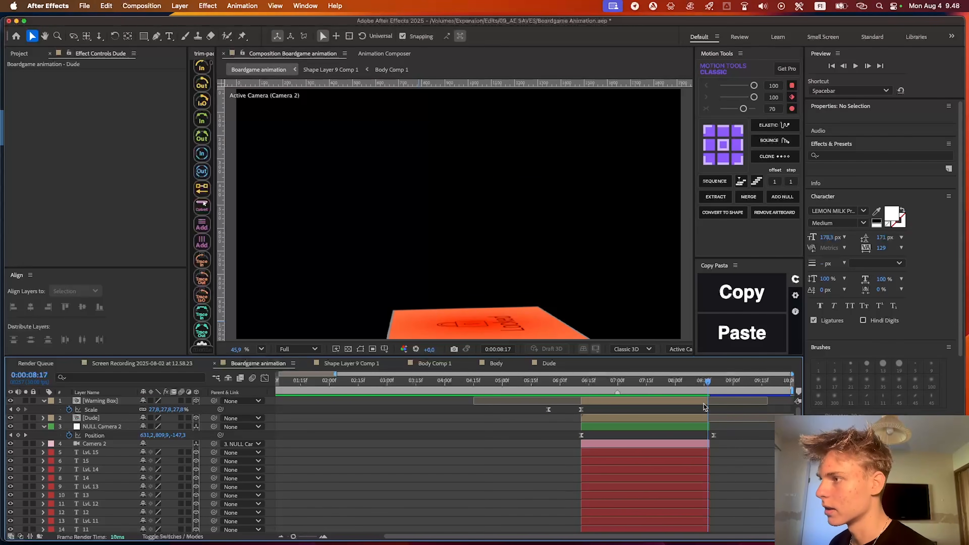
click(699, 416)
shift+click(702, 402)
key(alt+bracketright)
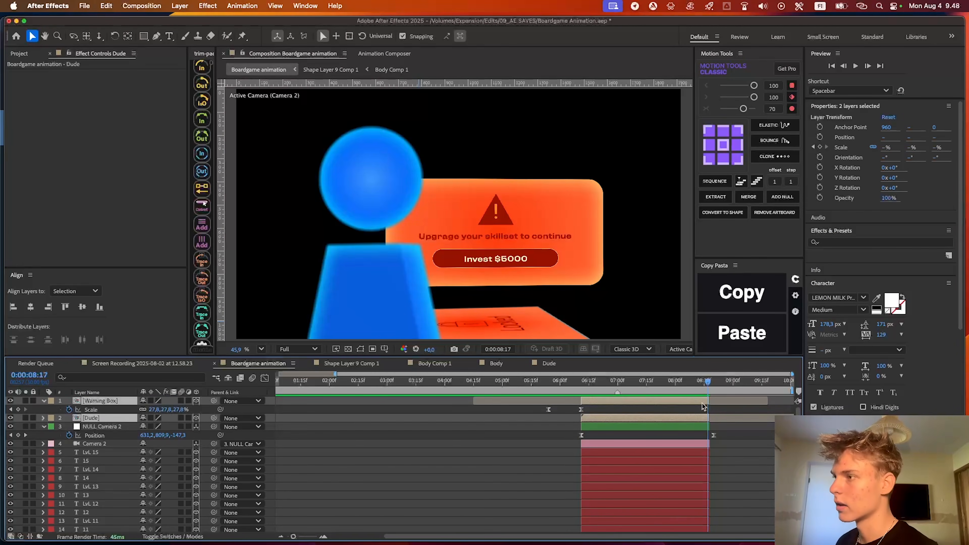
scroll(745, 428, down, 1)
click(745, 430)
scroll(747, 431, down, 10)
scroll(744, 432, up, 10)
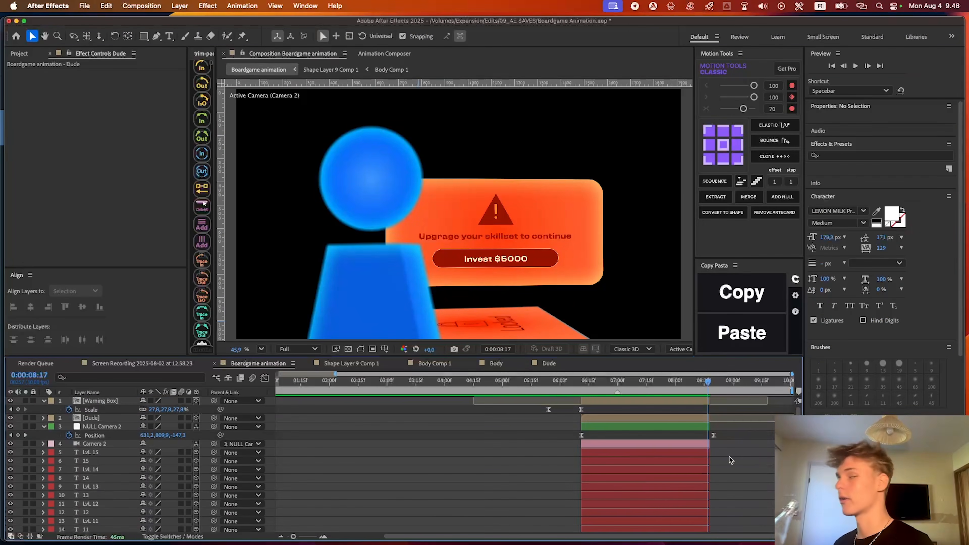
key(u)
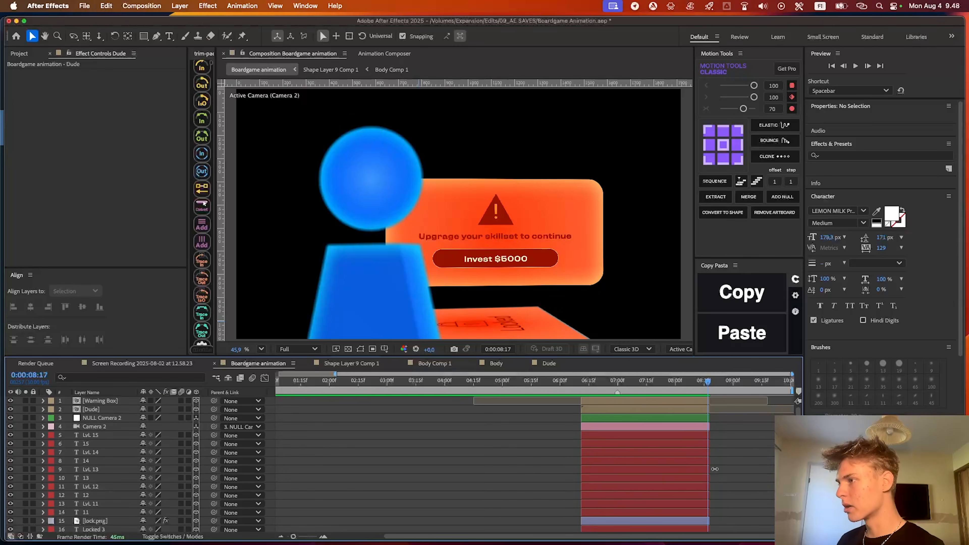
Compare the animation's first frame with the Screen Recording reference composition
key(Home)
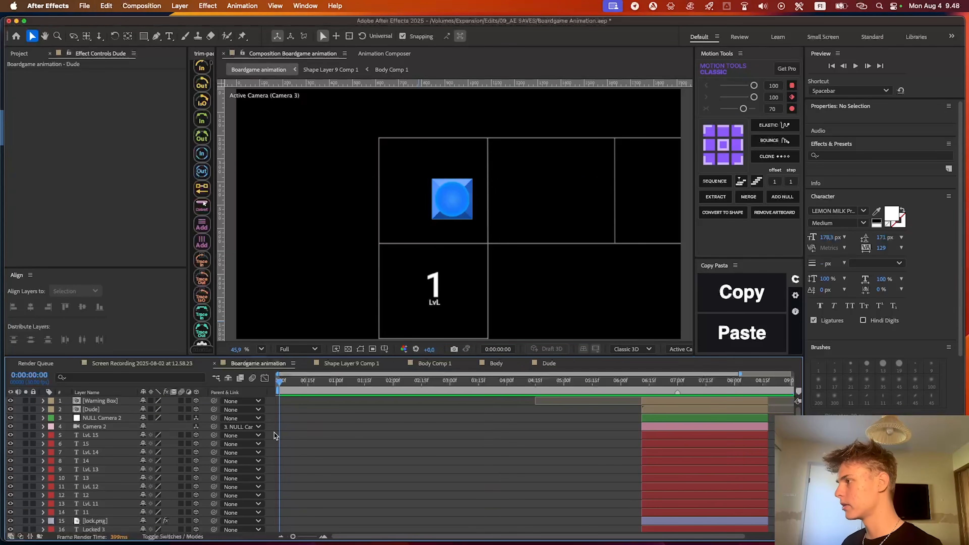
click(109, 363)
click(258, 363)
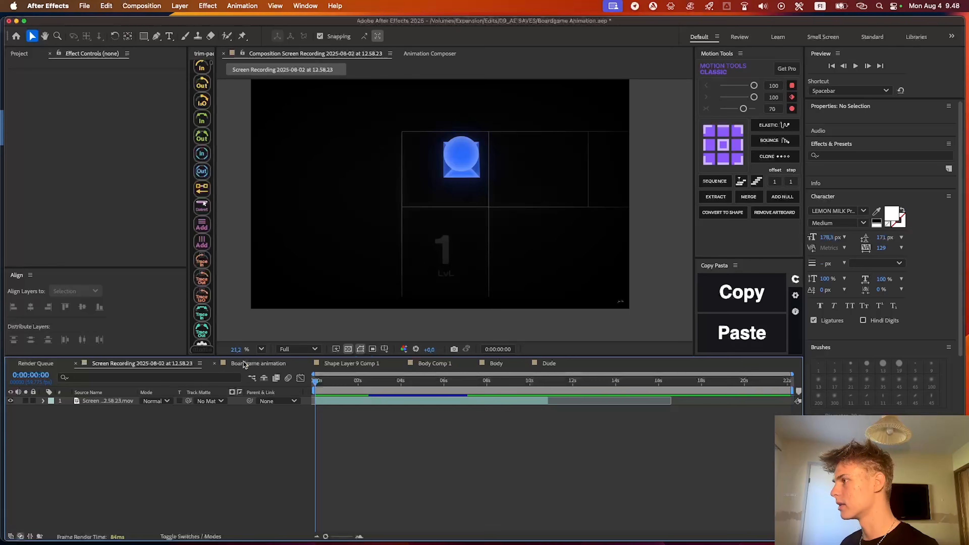
scroll(409, 413, down, 1)
scroll(344, 436, down, 3)
scroll(334, 438, up, 3)
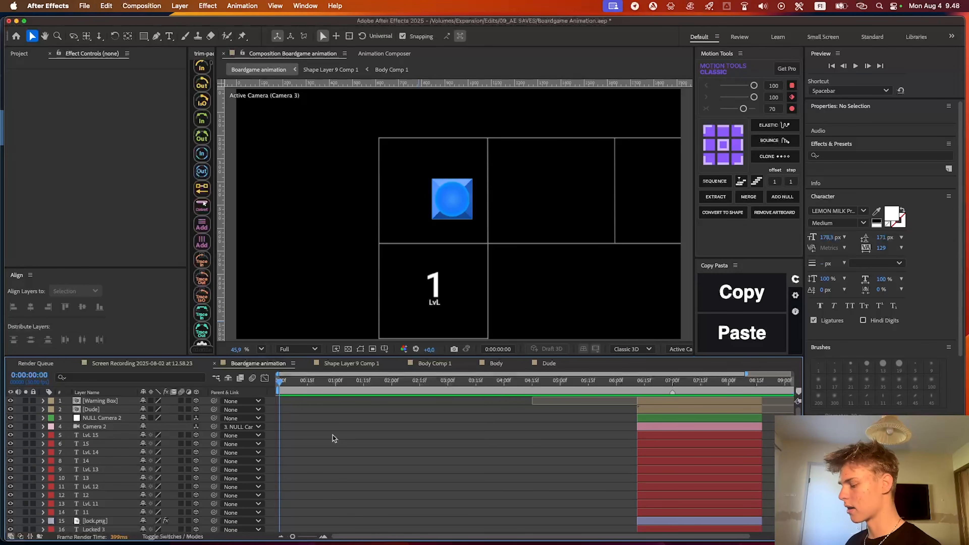
Add an adjustment layer above all layers with CC Vignette at Amount 439 and preview the result
key(super+alt+y)
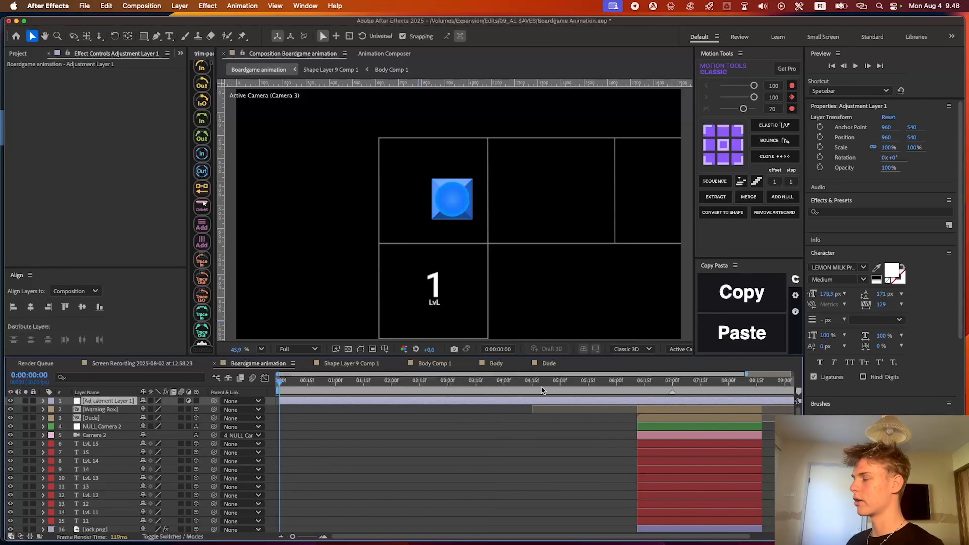
key(ctrl+space)
text(vigne)
key(Return)
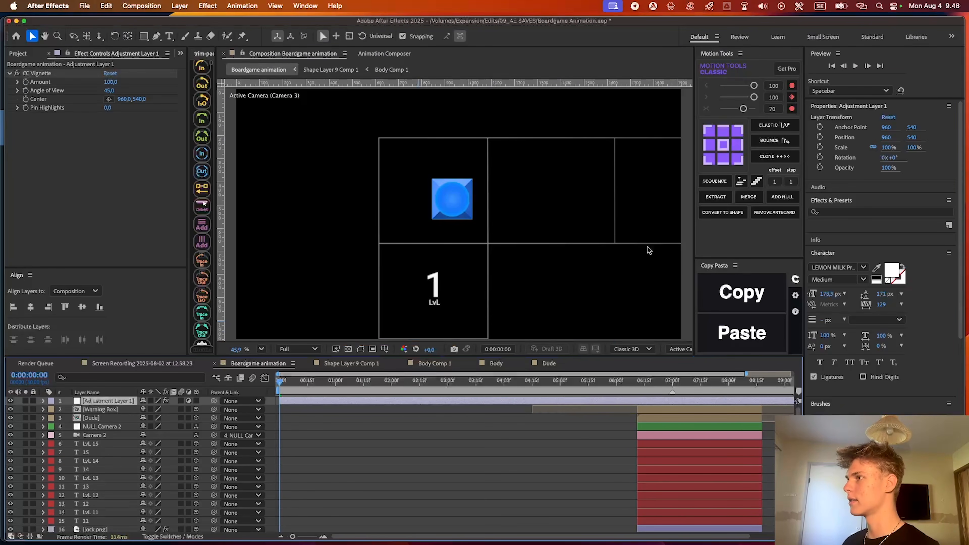
drag(113, 81, 231, 81)
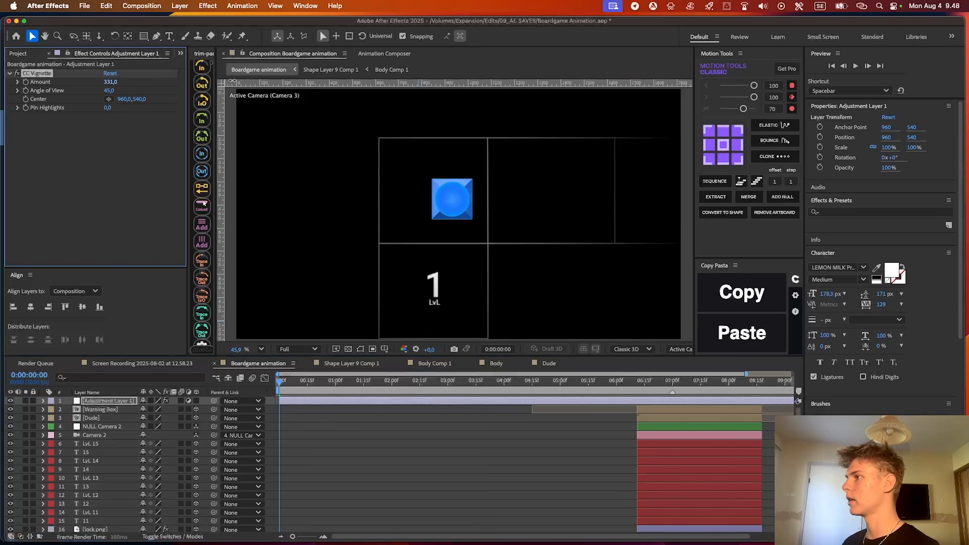
click(399, 482)
key(space)
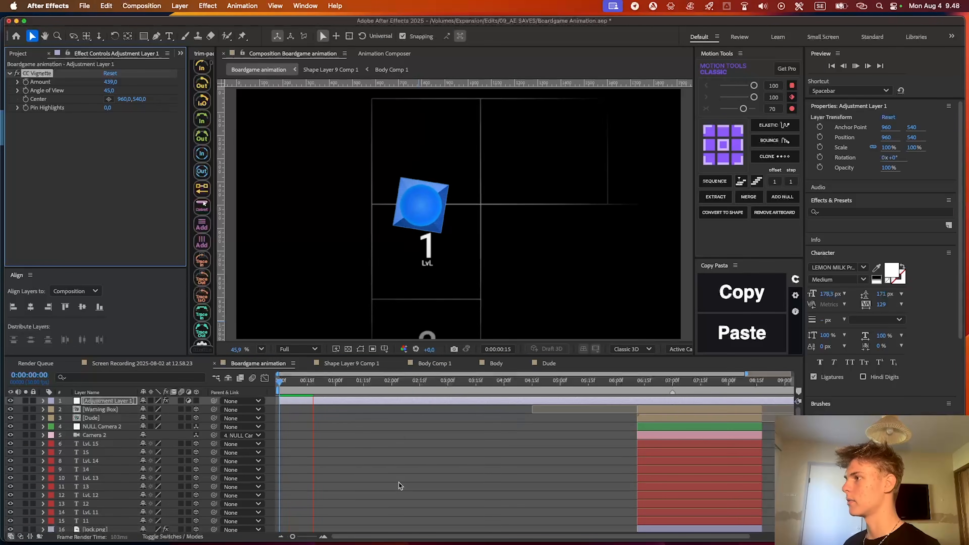
Select the ten number and LvL text layers for squares 1 to 5 and reveal their Glow keyframes
scroll(385, 411, down, 1)
scroll(427, 329, left, 3)
scroll(427, 328, down, 2)
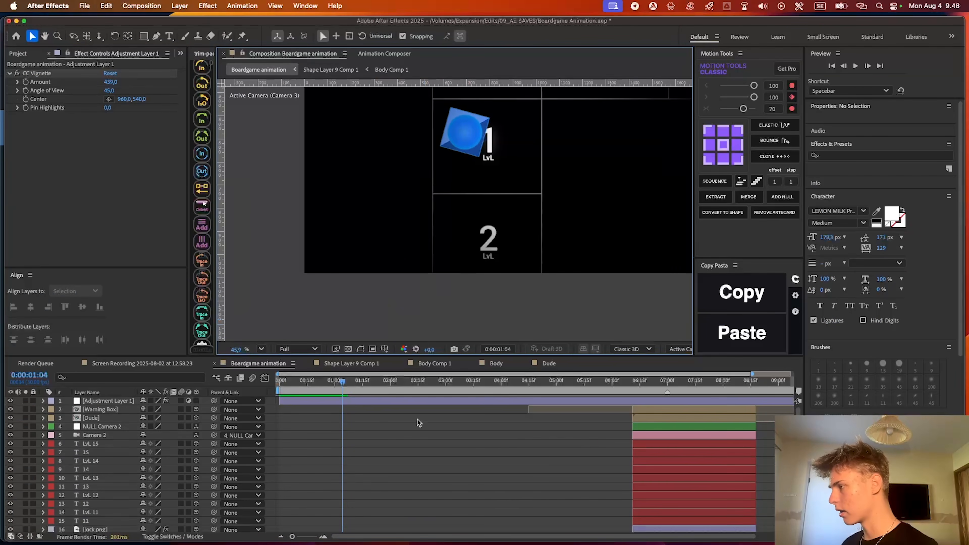
scroll(344, 436, down, 15)
click(344, 435)
click(344, 474)
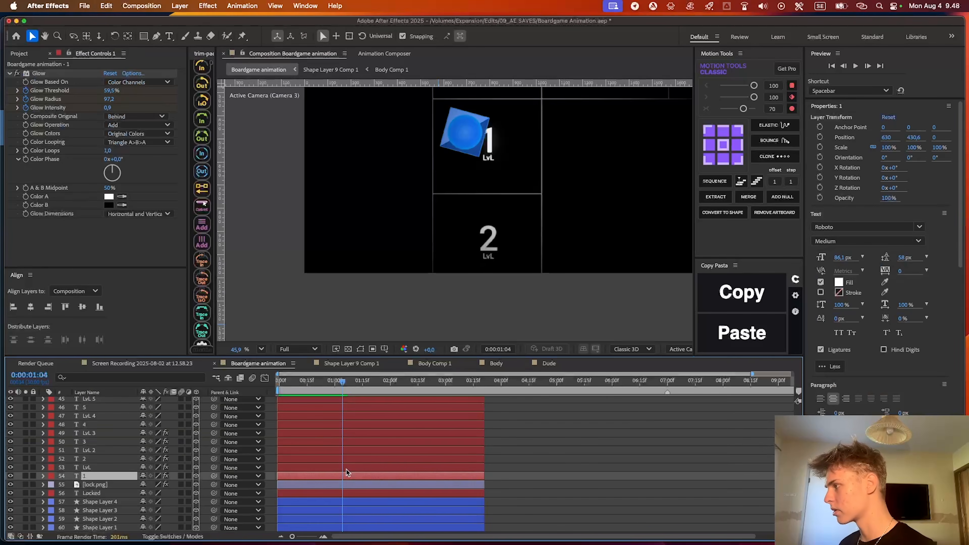
scroll(346, 467, up, 3)
shift+click(350, 458)
shift+click(352, 451)
scroll(355, 455, down, 4)
key(t)
key(u)
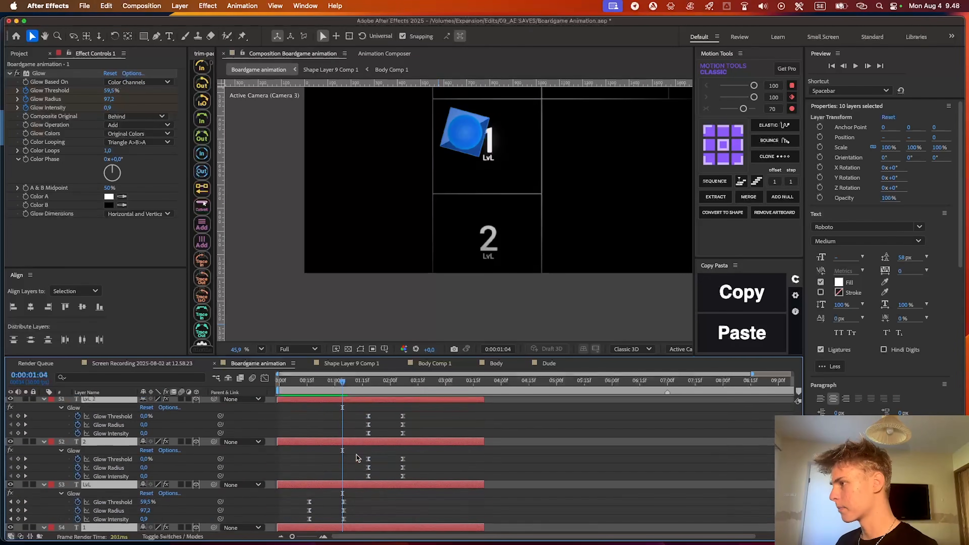
Add 100% Opacity keyframes to the ten selected text layers at 0:00:00:16, aligned with square 1's first Glow keyframes
scroll(357, 456, down, 10)
drag(336, 383, 309, 384)
scroll(321, 439, down, 1)
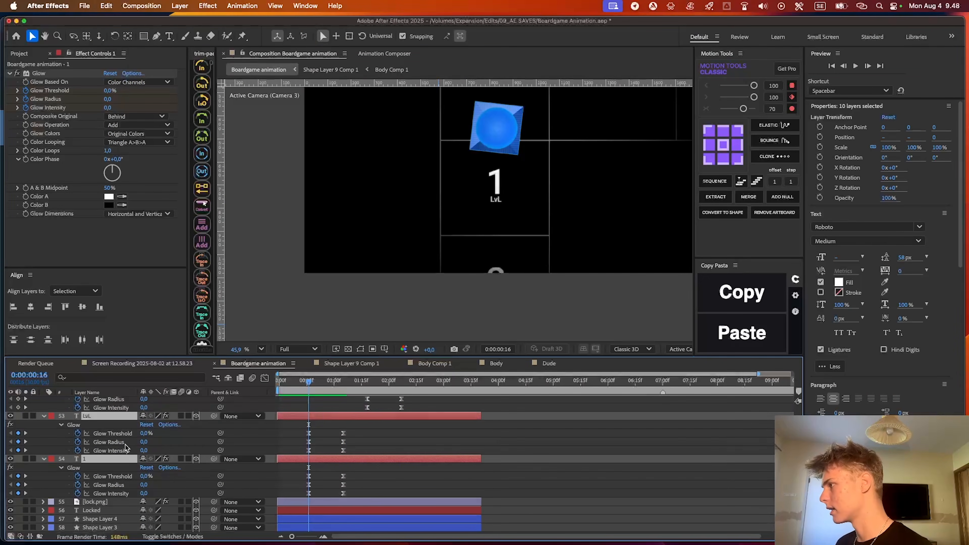
key(t)
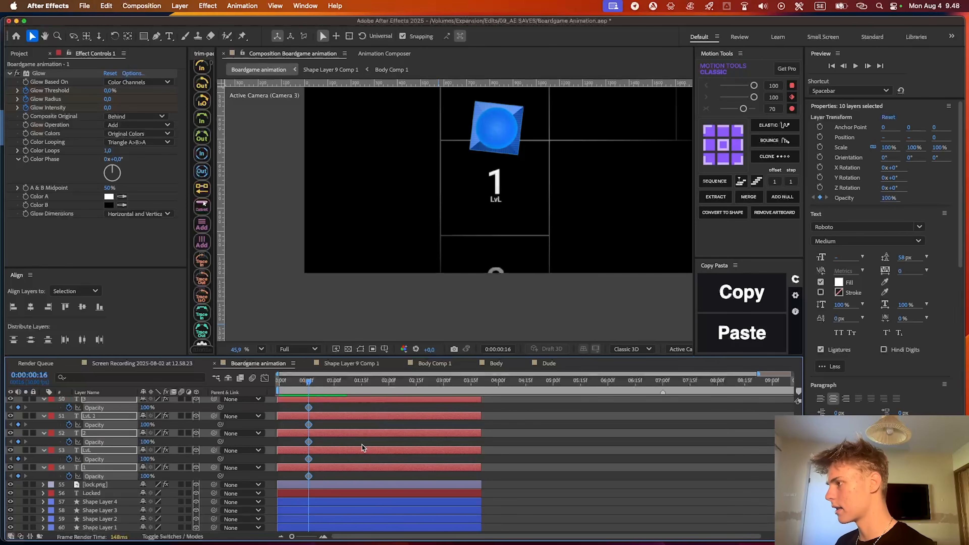
Move the ten layers' 100% Opacity keyframes to square 1's second Glow keyframes, set Opacity to 50% at 0:00:00:16, and ease the keyframes
drag(308, 407, 343, 412)
drag(145, 407, 82, 418)
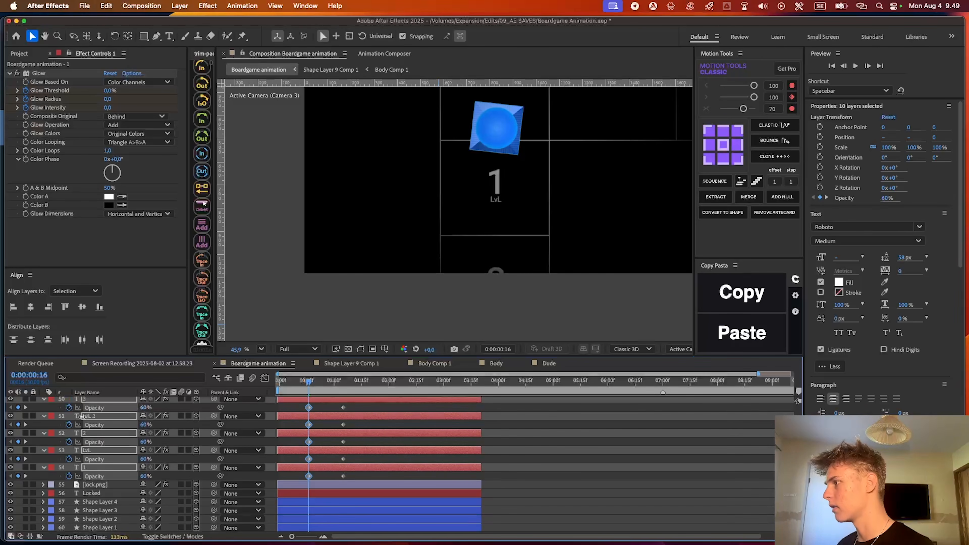
drag(297, 478, 398, 488)
scroll(402, 511, down, 15)
scroll(397, 489, down, 5)
scroll(397, 489, right, 1)
scroll(341, 466, up, 5)
scroll(337, 464, left, 1)
key(u)
key(u)
scroll(344, 463, down, 15)
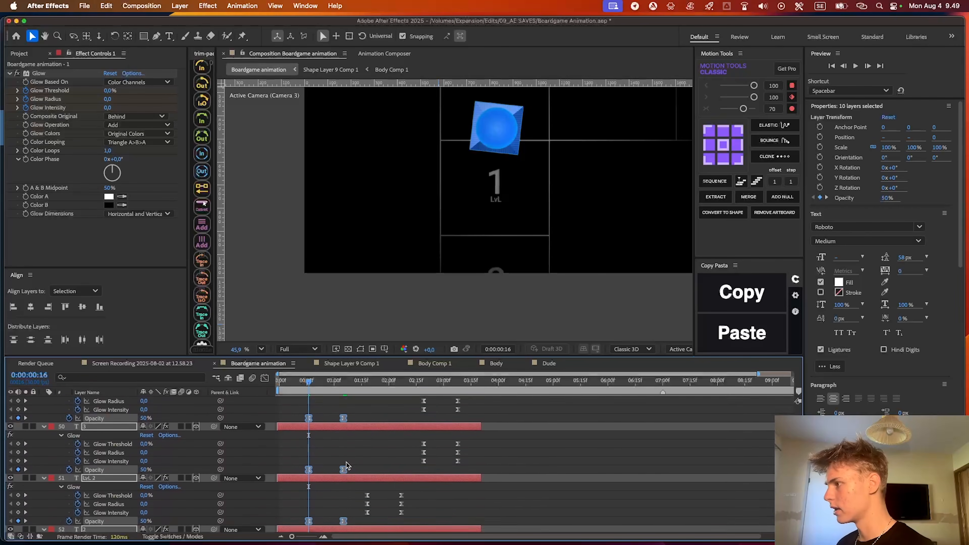
Align the Opacity keyframes of the square 2 and square 3 text layers with their own Glow keyframes
scroll(325, 454, up, 10)
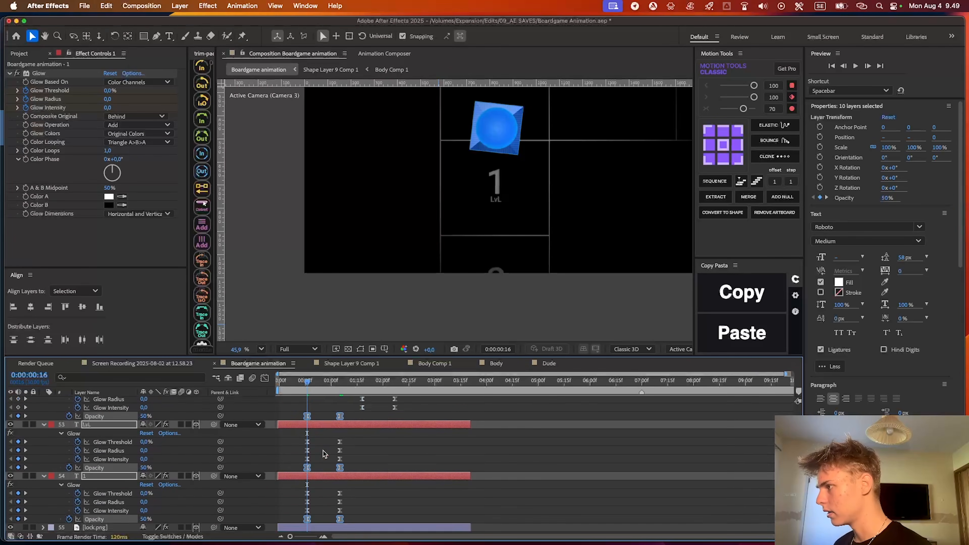
click(299, 495)
drag(298, 496, 340, 443)
scroll(407, 436, up, 5)
drag(354, 479, 302, 416)
drag(493, 419, 528, 430)
drag(416, 478, 375, 420)
scroll(424, 478, up, 5)
Move the Opacity keyframes of the LvL 5, 5, LvL 4 and 4 layers to start where square 3's Glow ends
key(u)
key(u)
drag(347, 420, 284, 494)
drag(307, 424, 450, 424)
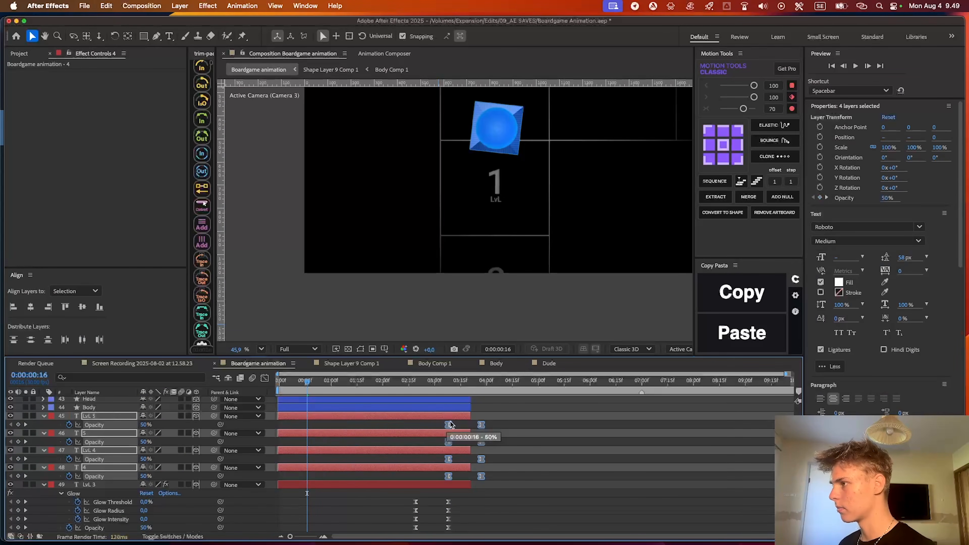
Go to the second shot's start at 0:00:03:21 and select the text layers LvL 10, 10, LvL 9 and 9
click(486, 382)
scroll(497, 426, up, 8)
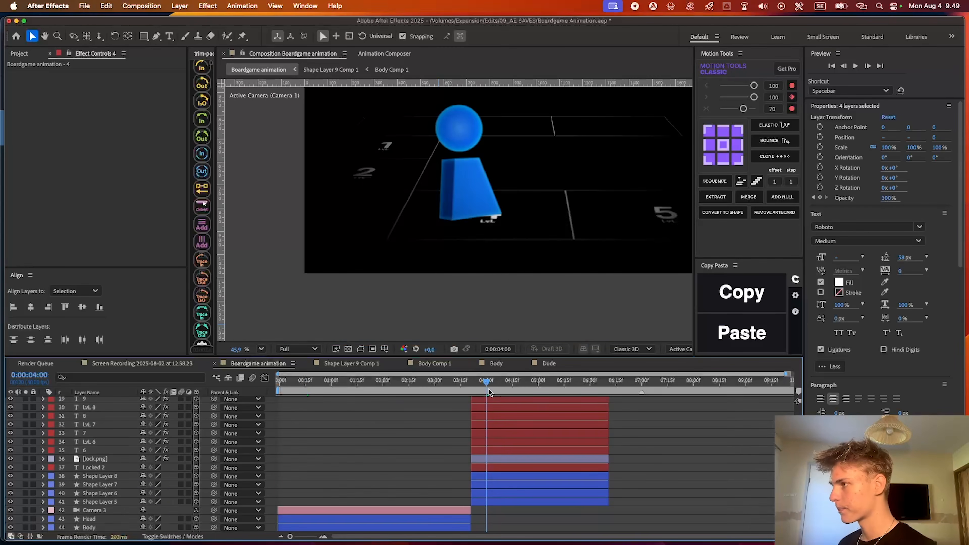
drag(487, 385, 473, 385)
scroll(509, 487, up, 5)
click(509, 487)
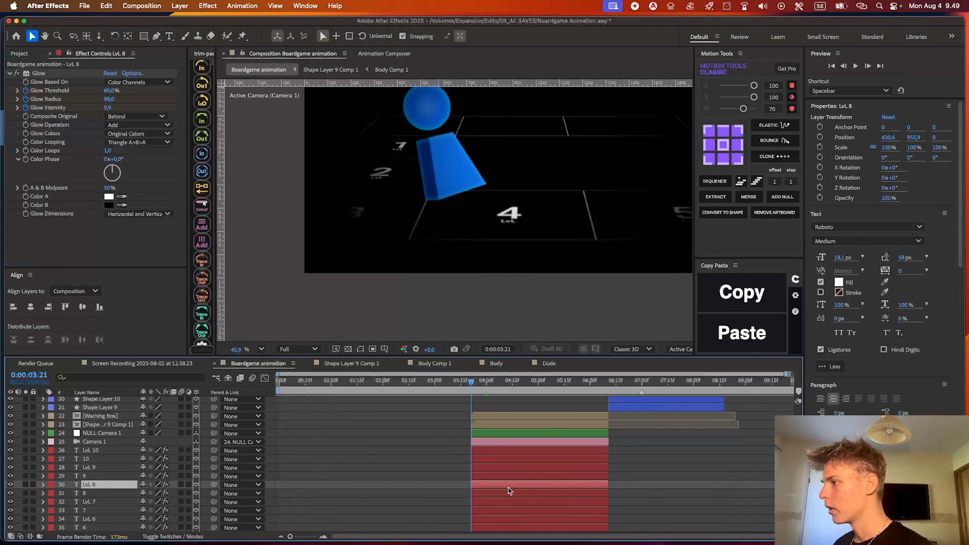
key(super+shift+a)
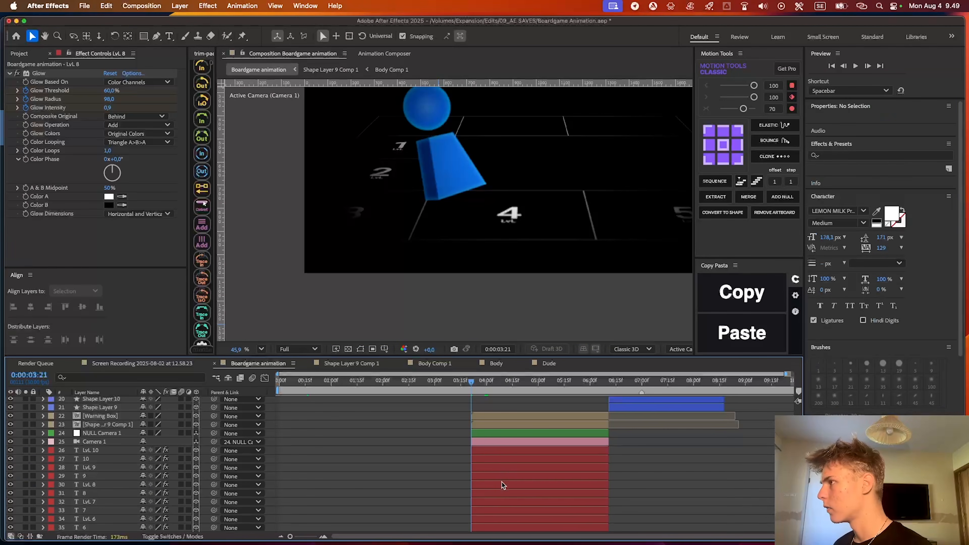
scroll(503, 485, down, 1)
click(495, 440)
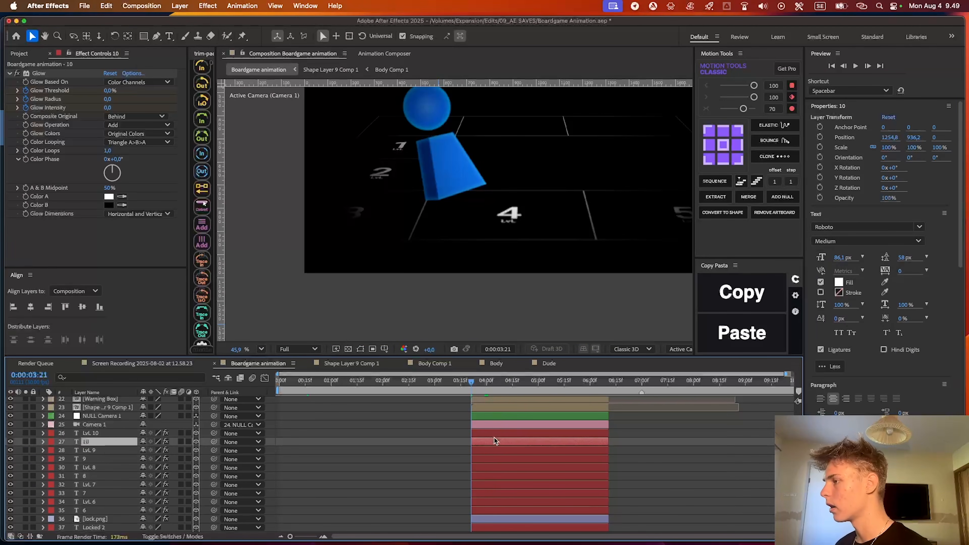
click(494, 436)
shift+click(88, 465)
shift+click(95, 467)
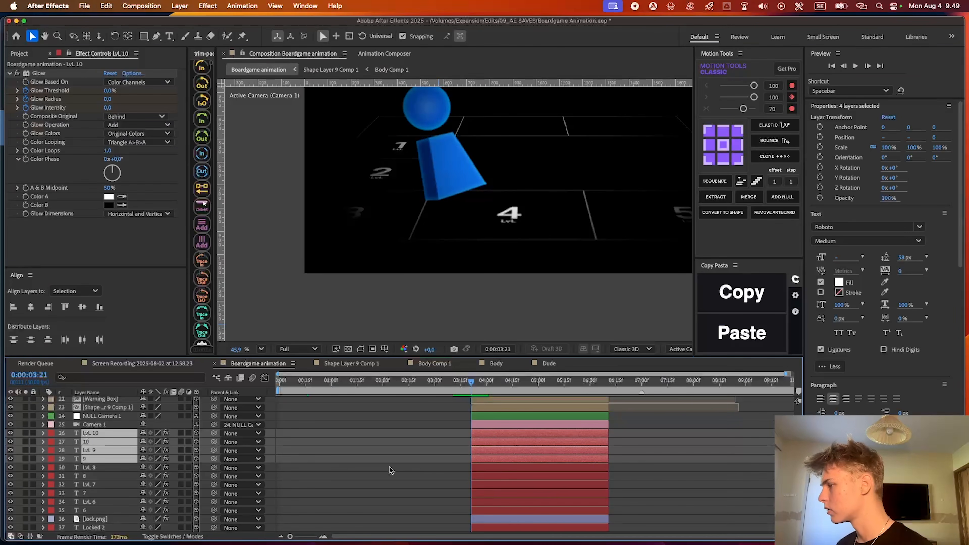
Try pasting the Opacity keyframes onto the four selected text layers and undo the paste
key(super+v)
key(u)
key(super+z)
scroll(497, 489, up, 4)
shift+click(501, 443)
key(super+z)
Paste the 50% to 100% Opacity keyframes onto layers LvL 9 and 9 and align them with their Glow keyframes
scroll(502, 456, down, 5)
key(u)
key(u)
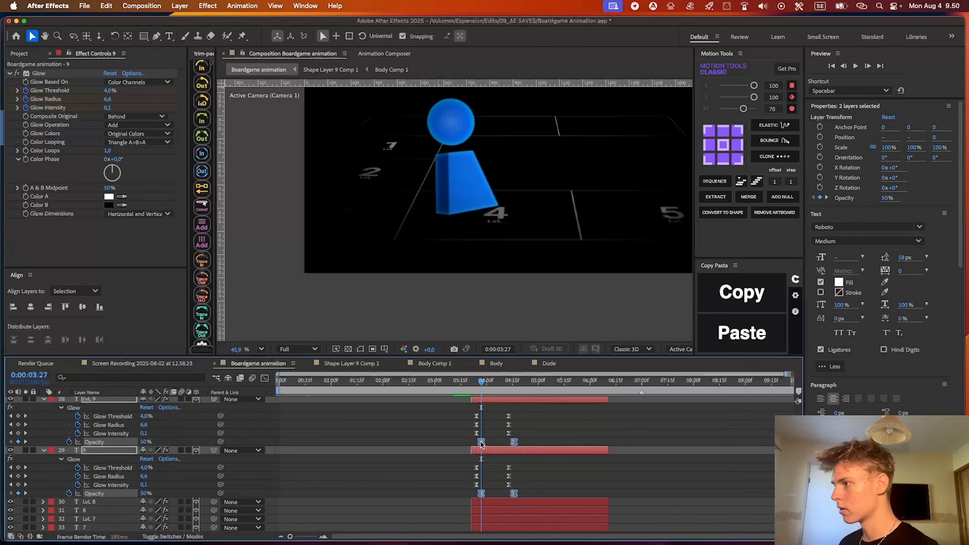
scroll(483, 444, up, 4)
key(space)
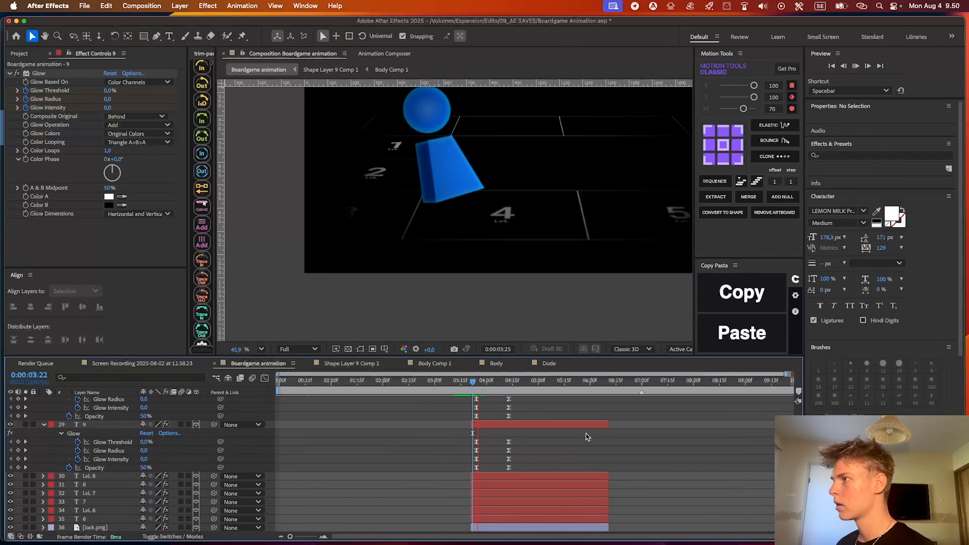
Add the same Opacity keyframes to layers LvL 10 and 10, aligned with their Glow keyframes, and preview from the start
scroll(556, 443, up, 5)
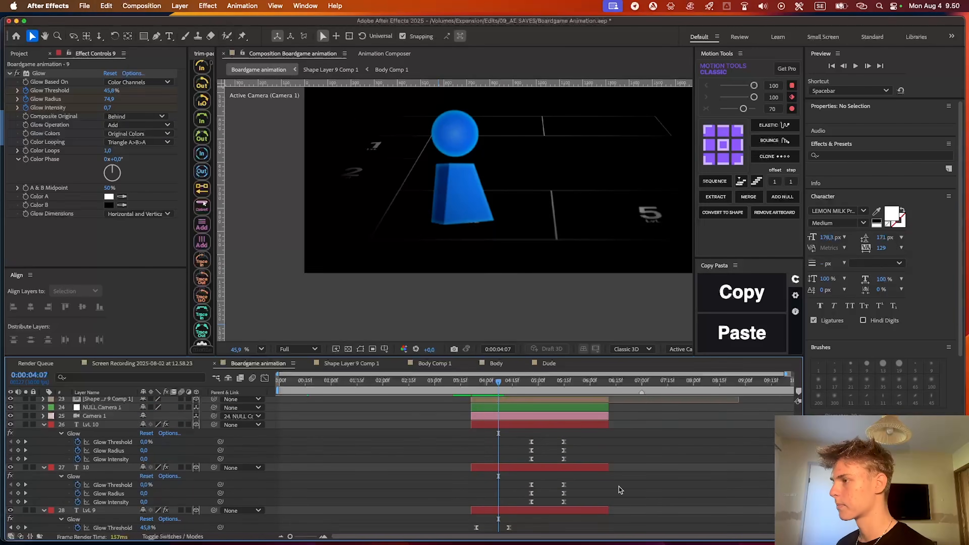
scroll(598, 474, up, 10)
key(u)
drag(495, 386, 285, 392)
key(space)
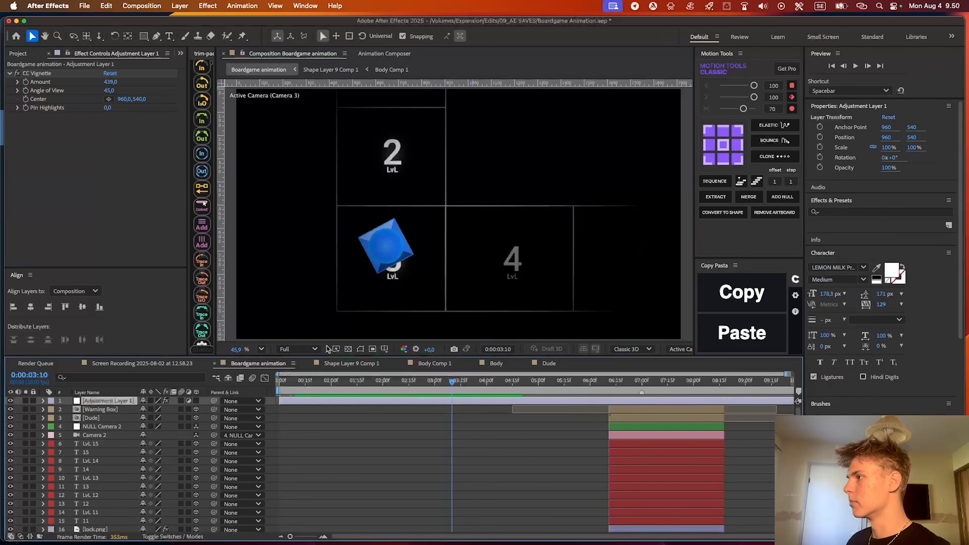
Set the CC Vignette Amount on the adjustment layer to 316 and preview the cut into the second shot
drag(111, 81, 48, 82)
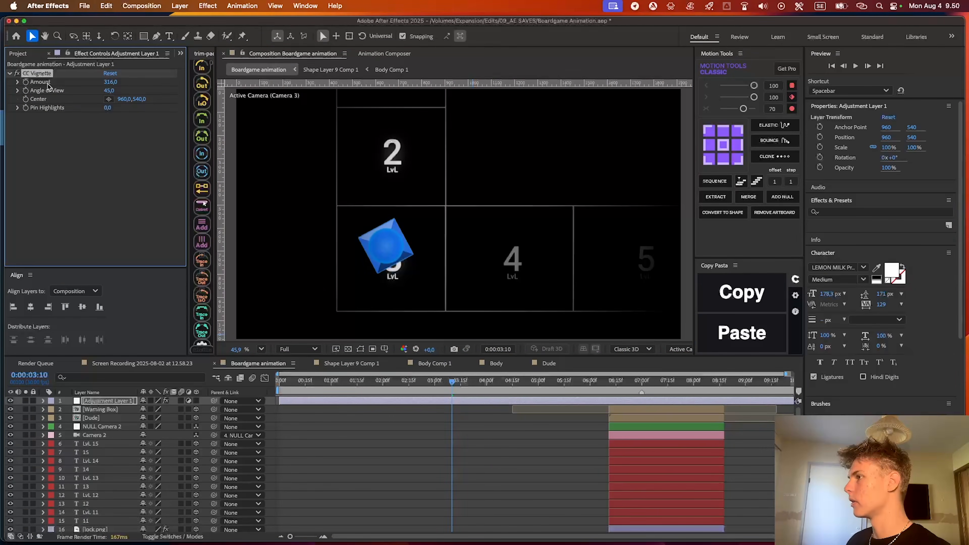
click(390, 484)
key(space)
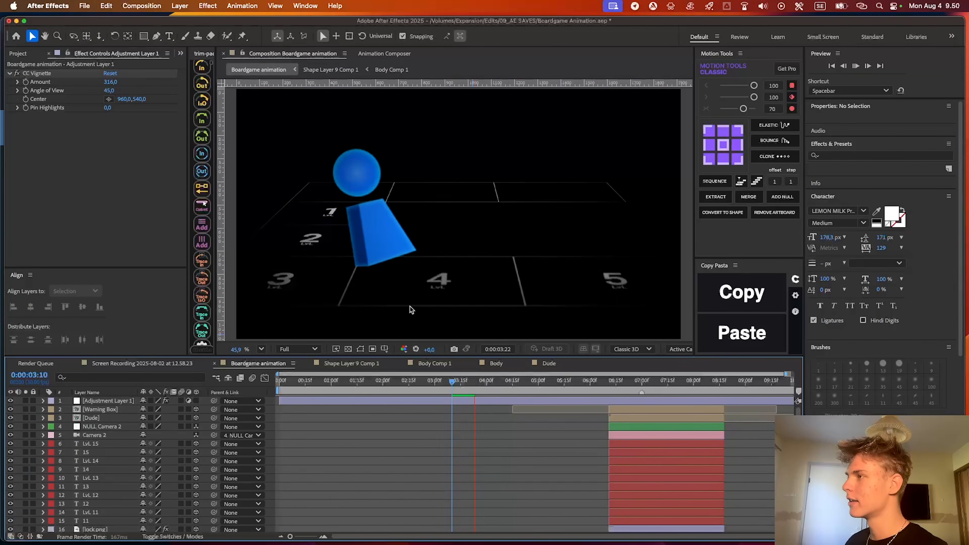
key(space)
Split the vignette adjustment layer at 0:00:03:21, where the second camera shot begins
drag(480, 383, 473, 383)
scroll(479, 400, down, 8)
scroll(481, 400, up, 6)
click(485, 382)
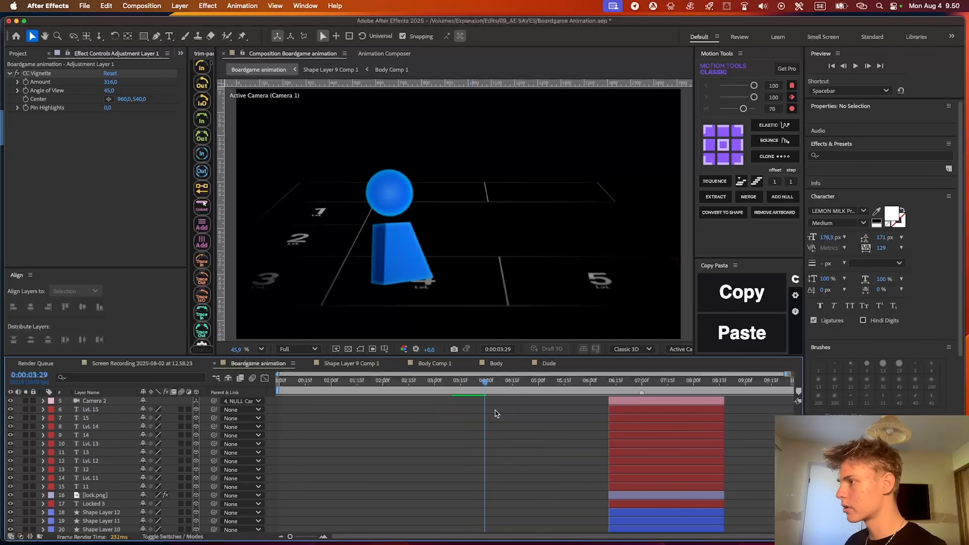
scroll(492, 418, down, 8)
scroll(488, 424, up, 2)
drag(485, 382, 472, 383)
scroll(513, 426, up, 6)
scroll(516, 424, up, 5)
click(515, 401)
key(super+shift+d)
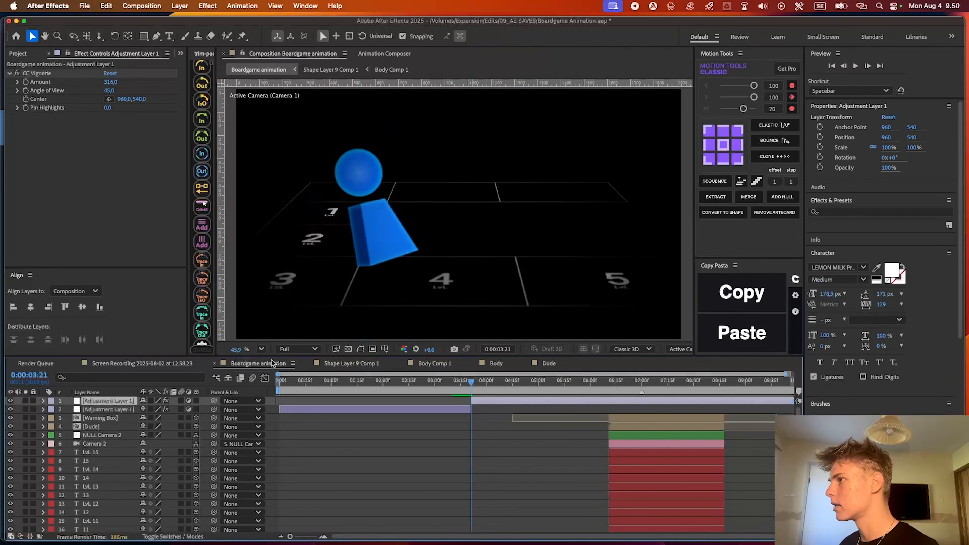
Set the second adjustment layer's CC Vignette Center to about 744.7, 594.4 and lower its Amount
click(109, 99)
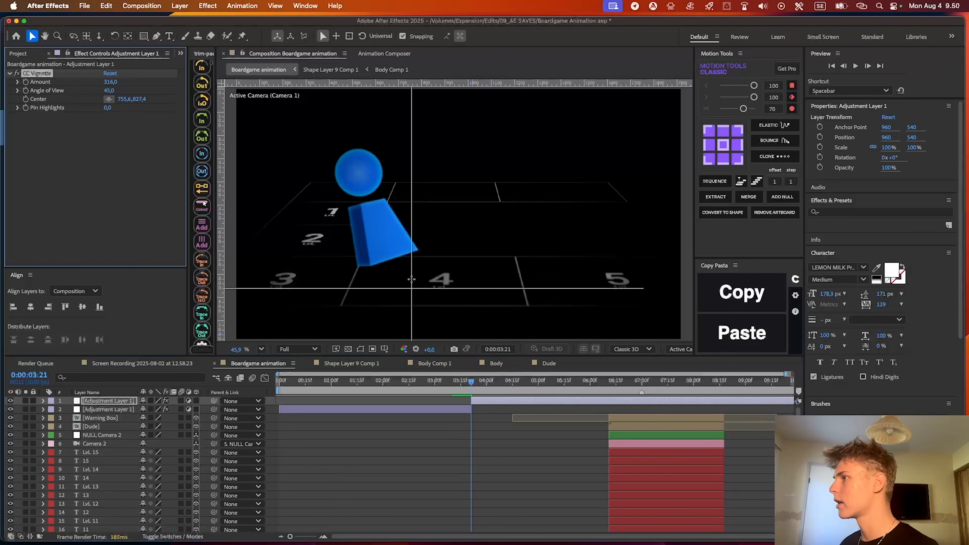
click(432, 282)
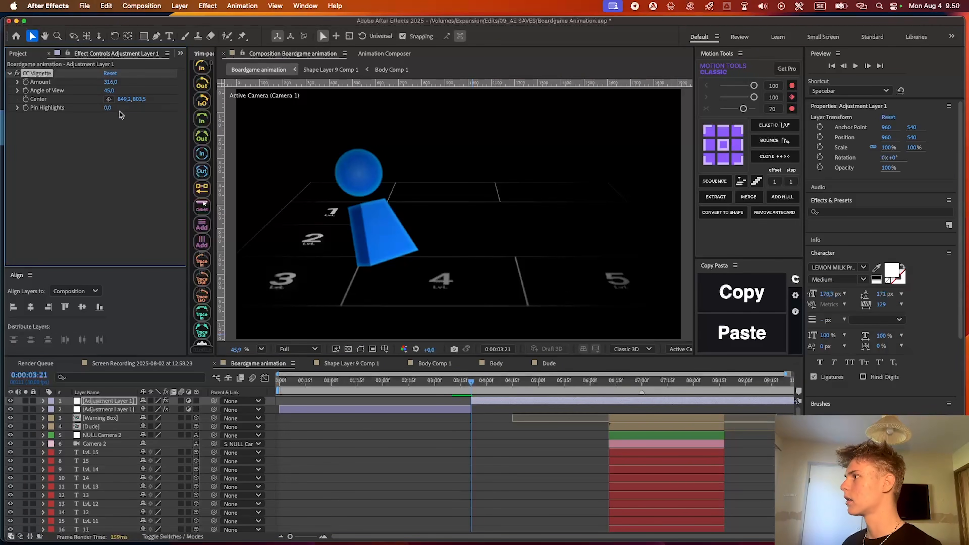
click(453, 270)
drag(70, 87, 34, 87)
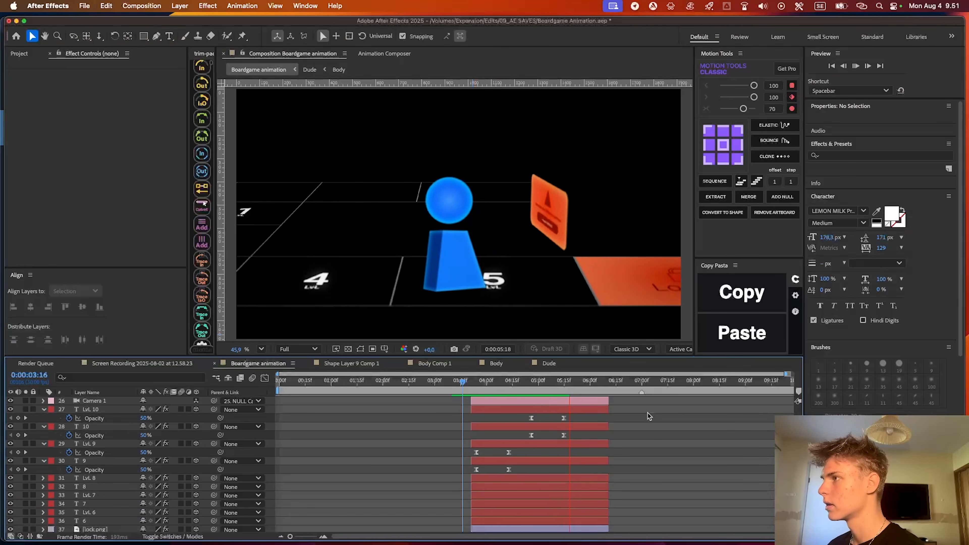
Play back the second shot and the cut to the third shot to check the vignette, level text and blur
key(space)
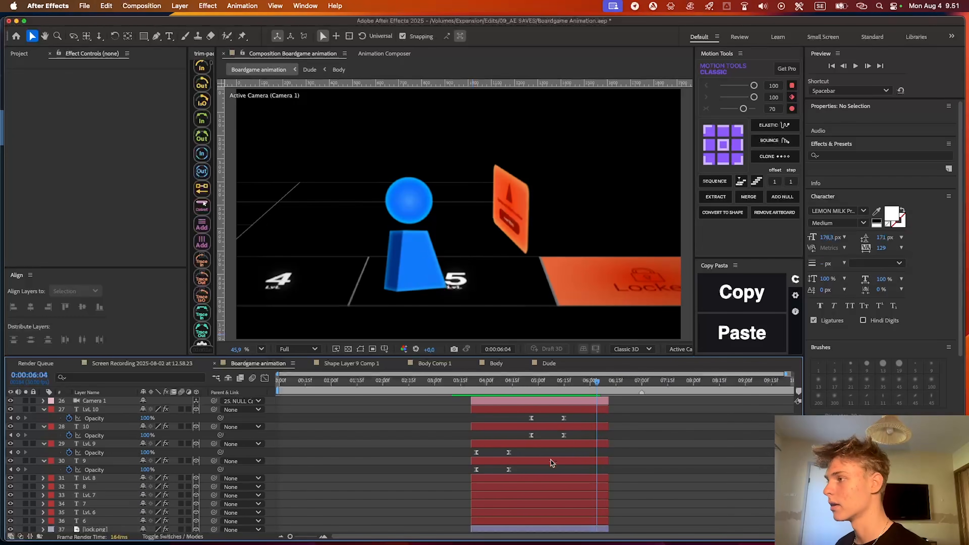
key(space)
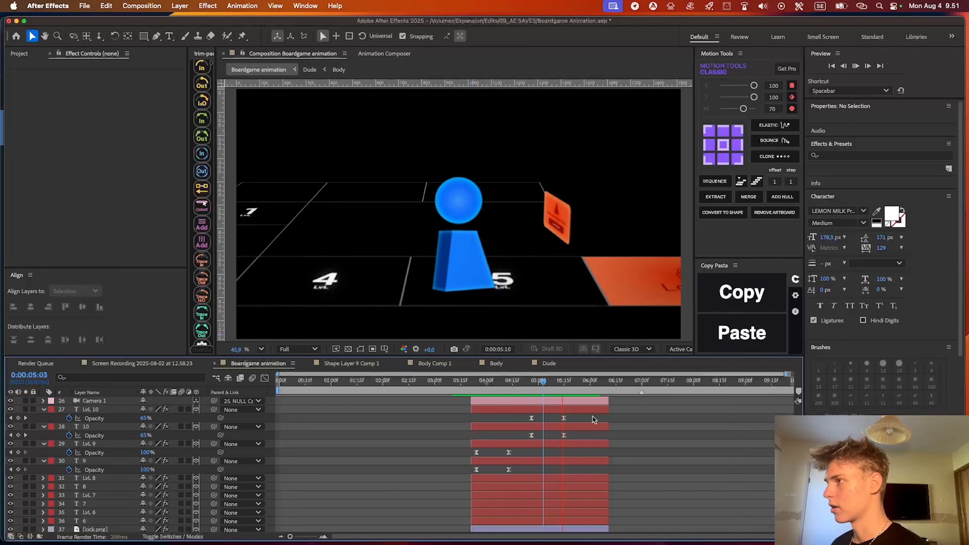
click(567, 385)
key(space)
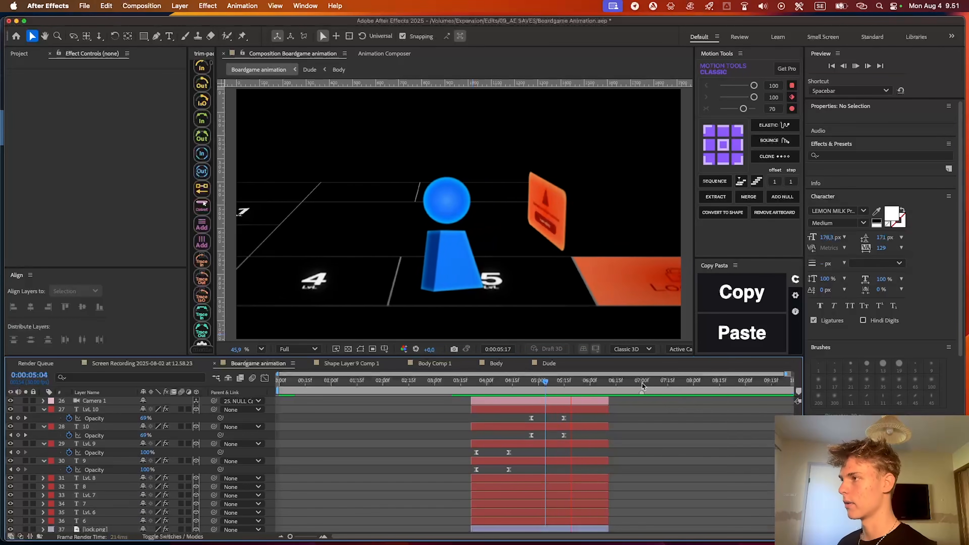
drag(548, 383, 521, 383)
key(space)
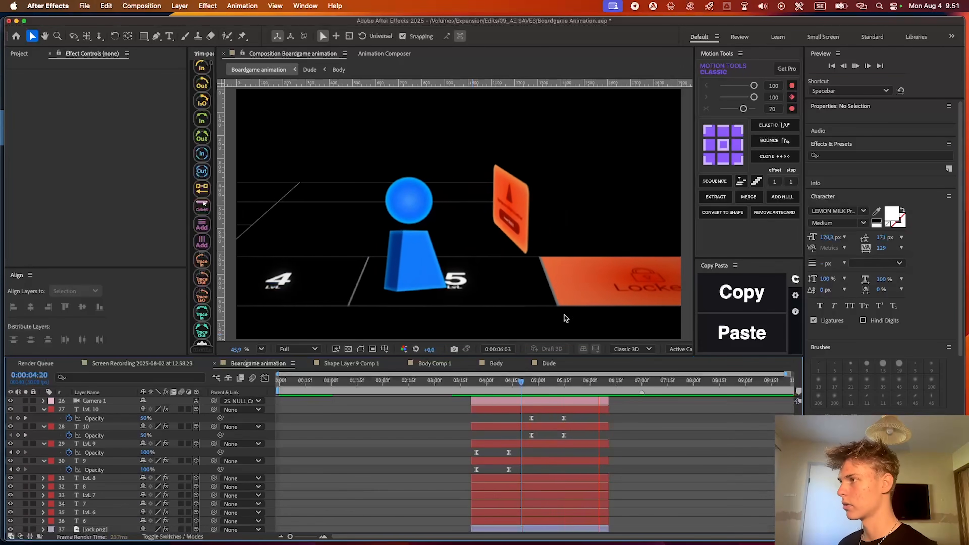
key(space)
scroll(604, 384, up, 3)
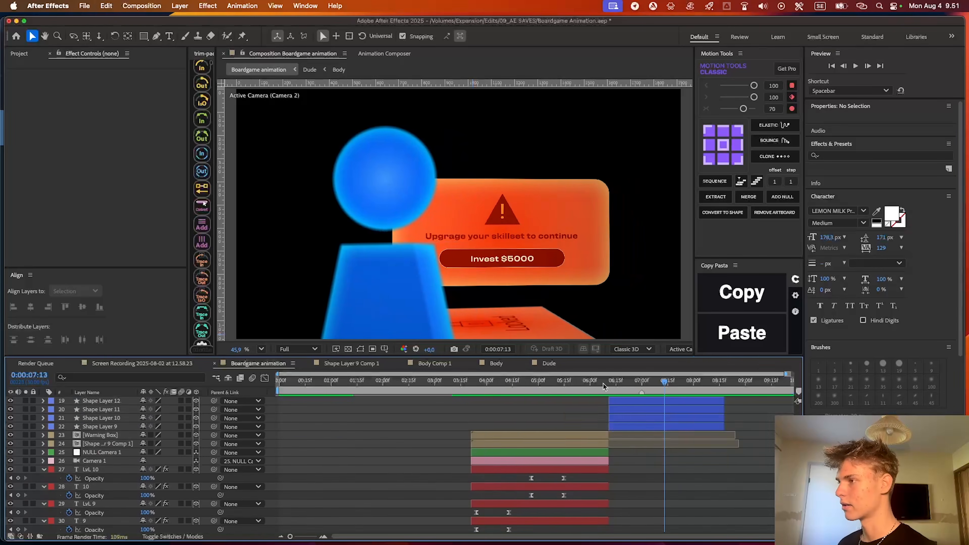
click(564, 386)
key(space)
key(space)
Reduce Camera 1's Aperture to 12.1 pixels in its Camera Options
scroll(611, 431, up, 10)
scroll(611, 434, down, 5)
scroll(612, 434, down, 2)
click(585, 477)
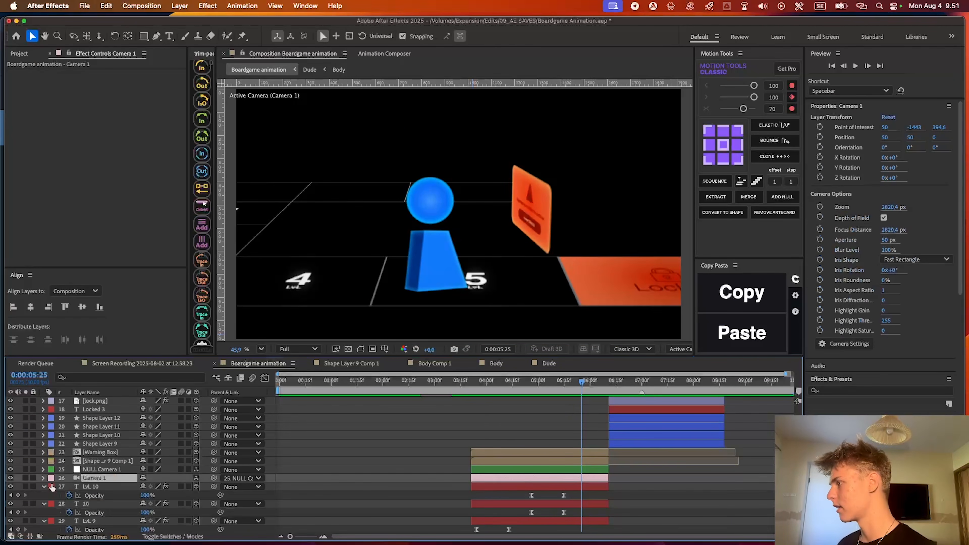
click(42, 478)
scroll(90, 459, down, 4)
drag(146, 433, 49, 431)
click(499, 457)
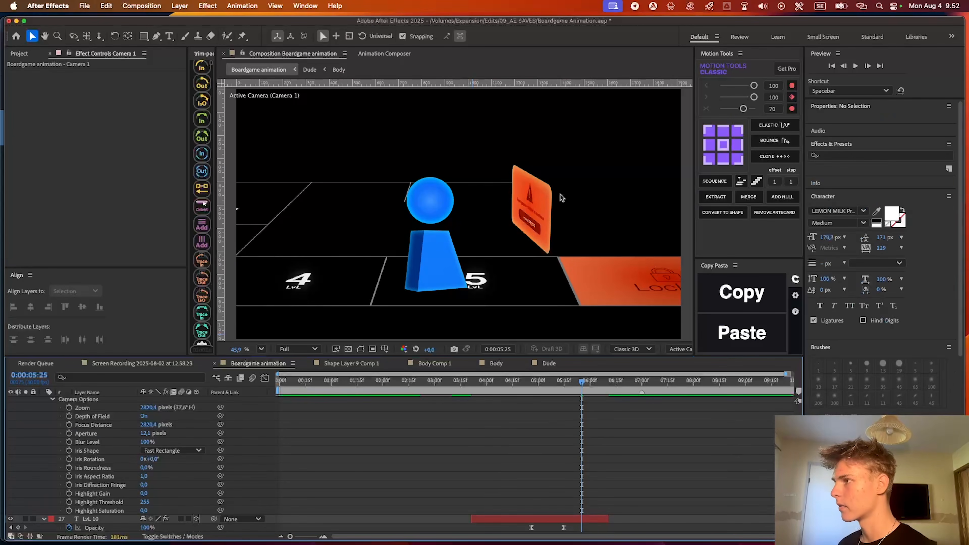
Set the second adjustment layer's CC Vignette Amount to 201 and preview the second shot from 0:00:04:05
scroll(576, 450, up, 8)
drag(560, 384, 496, 385)
scroll(510, 420, up, 10)
click(498, 403)
drag(111, 82, 175, 78)
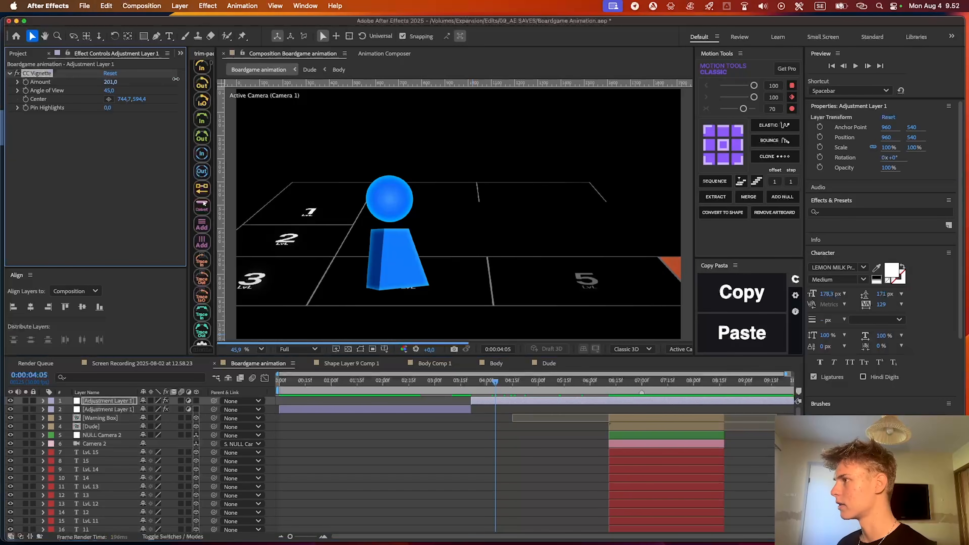
click(509, 470)
key(space)
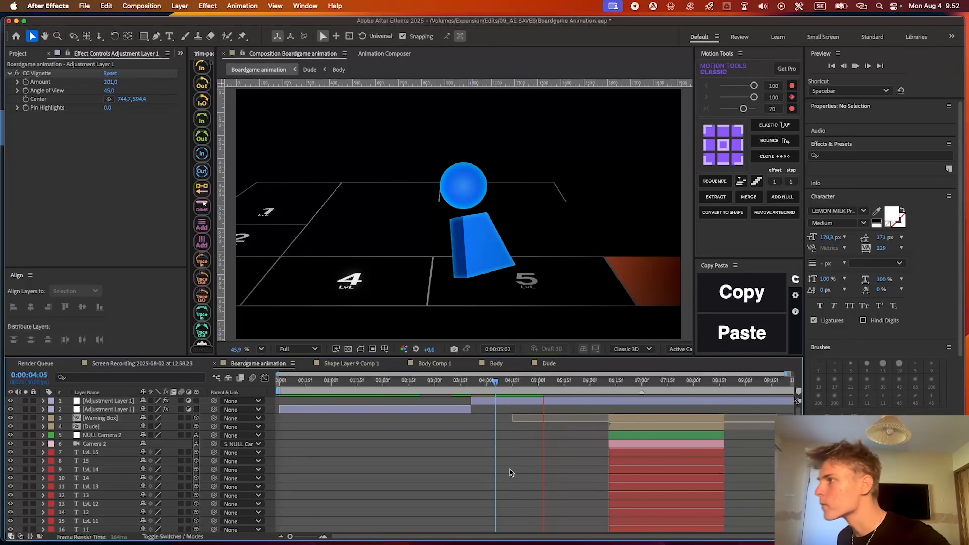
Go to the third shot's start at 0:00:06:11 and trim the second vignette layer's end to match that shot's layers
mouse_move(613, 386)
mouse_down()
mouse_move(625, 386)
mouse_move(610, 386)
mouse_up()
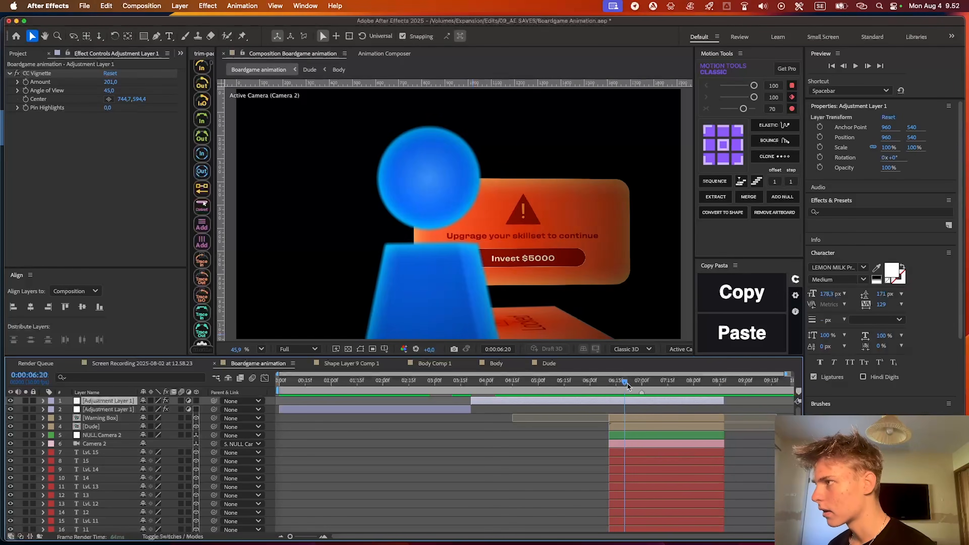
scroll(635, 457, down, 5)
click(635, 460)
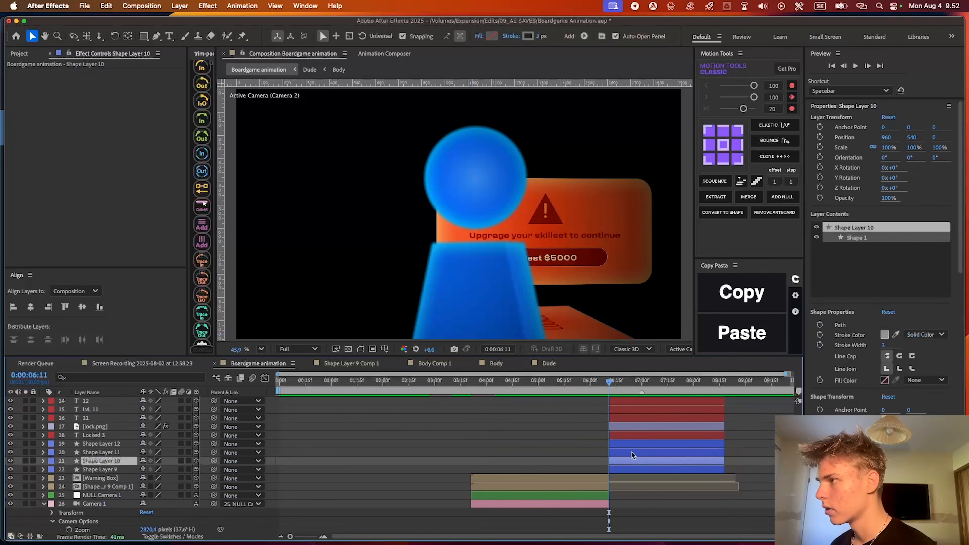
click(637, 443)
drag(561, 298, 533, 285)
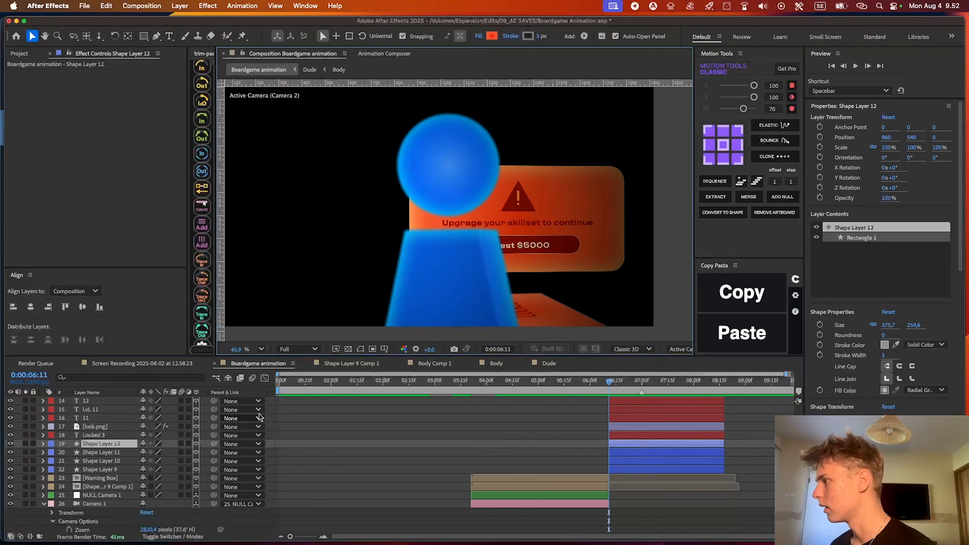
click(95, 435)
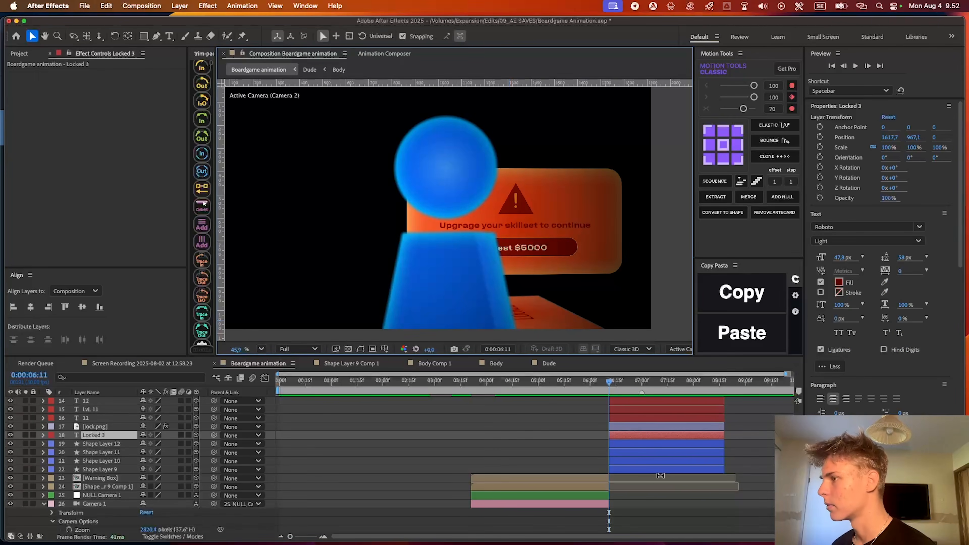
scroll(646, 443, up, 5)
click(575, 445)
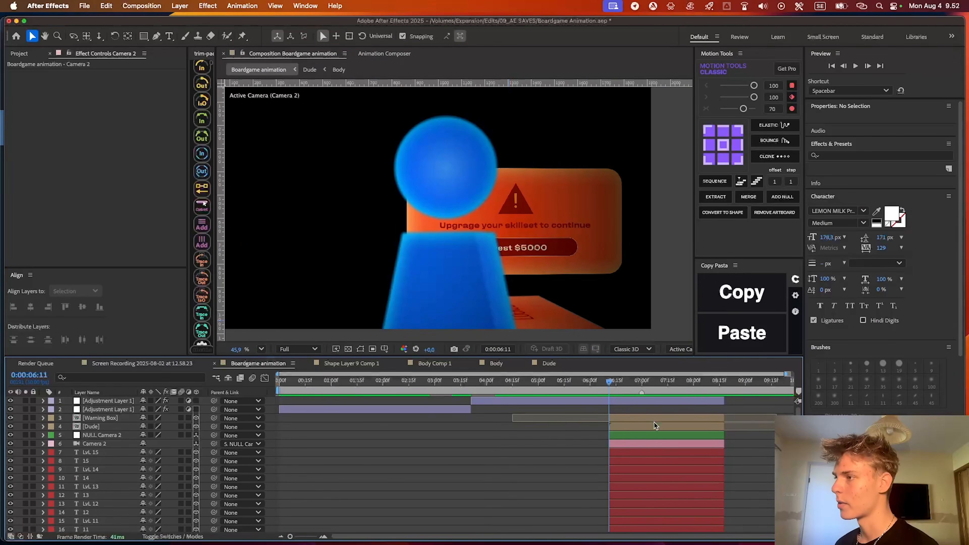
Apply Camera Lens Blur to the third shot's Shape Layer 12 and set its Blur Radius to 20
scroll(654, 426, down, 5)
click(650, 458)
click(646, 435)
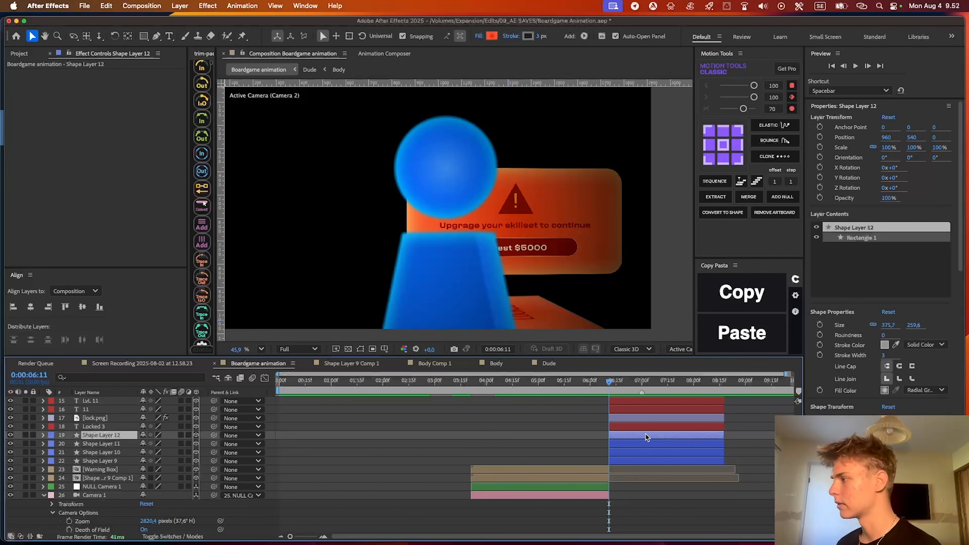
click(362, 349)
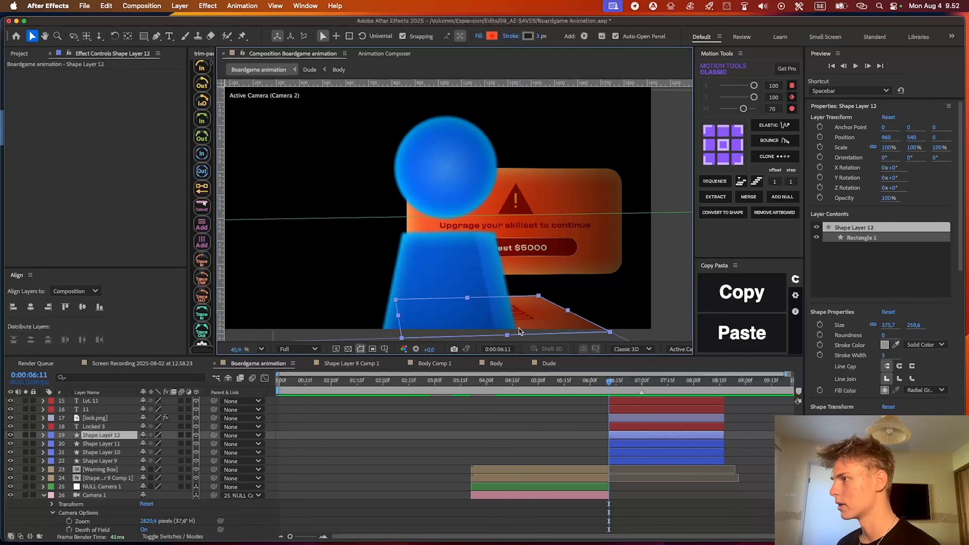
key(ctrl+space)
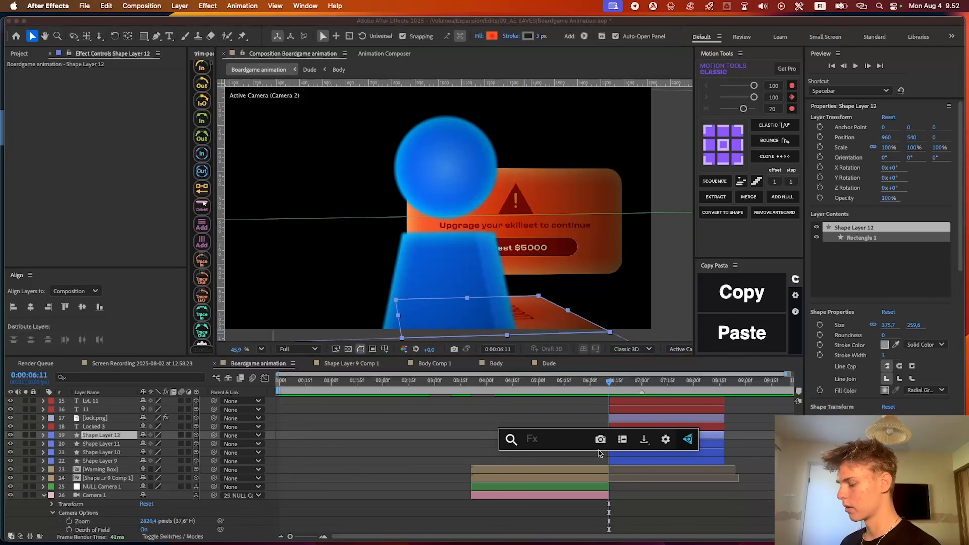
text(camera)
key(Return)
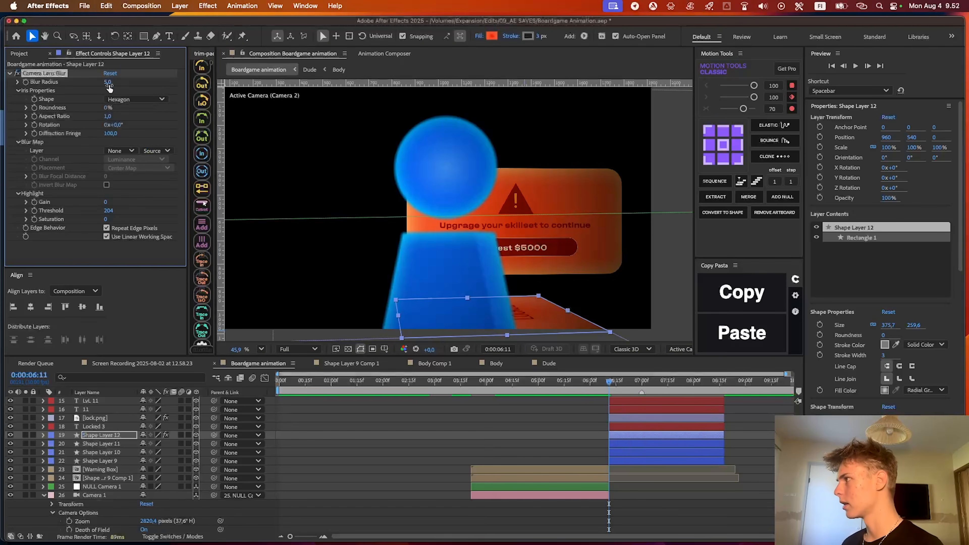
drag(107, 82, 124, 81)
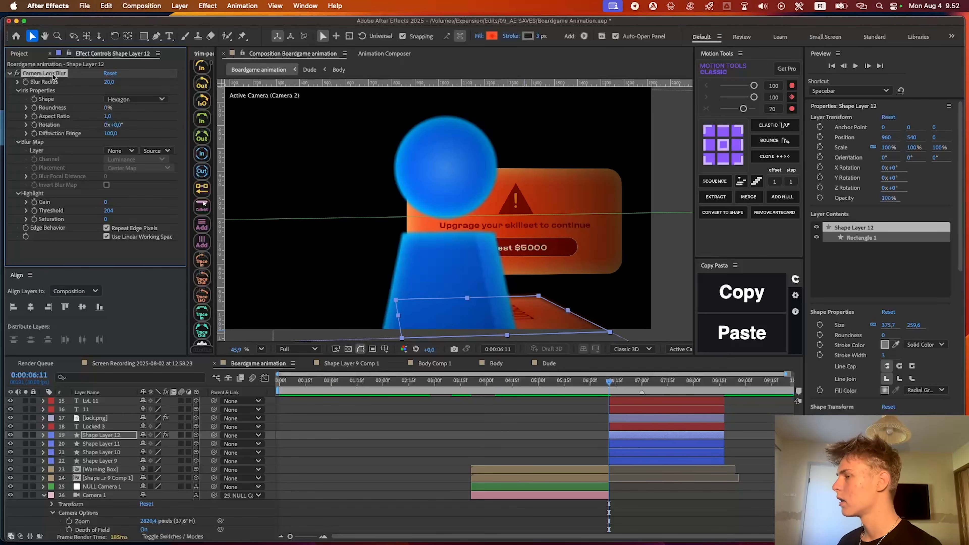
Copy the Camera Lens Blur to the Locked 3 text and lock.png layers and preview the shot
click(638, 432)
click(637, 426)
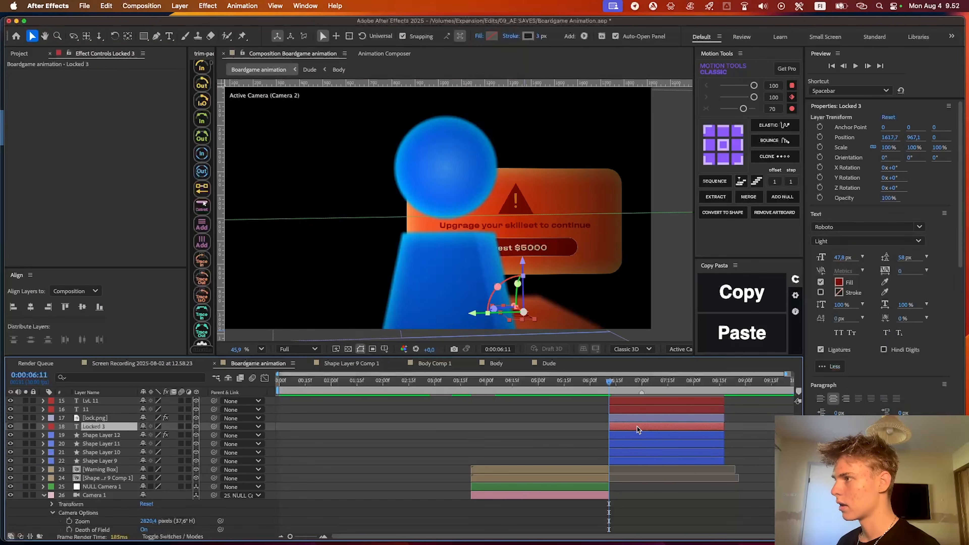
click(635, 417)
key(super+v)
click(735, 410)
key(space)
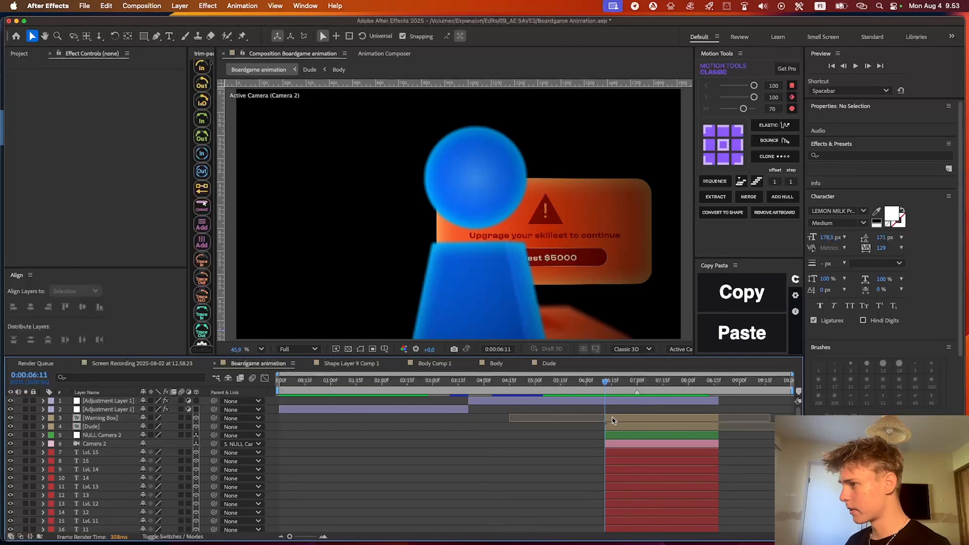
In the Dude composition, add the expression wiggle(1,5) to the Head 2 layer's Position and preview the motion
double_click(636, 422)
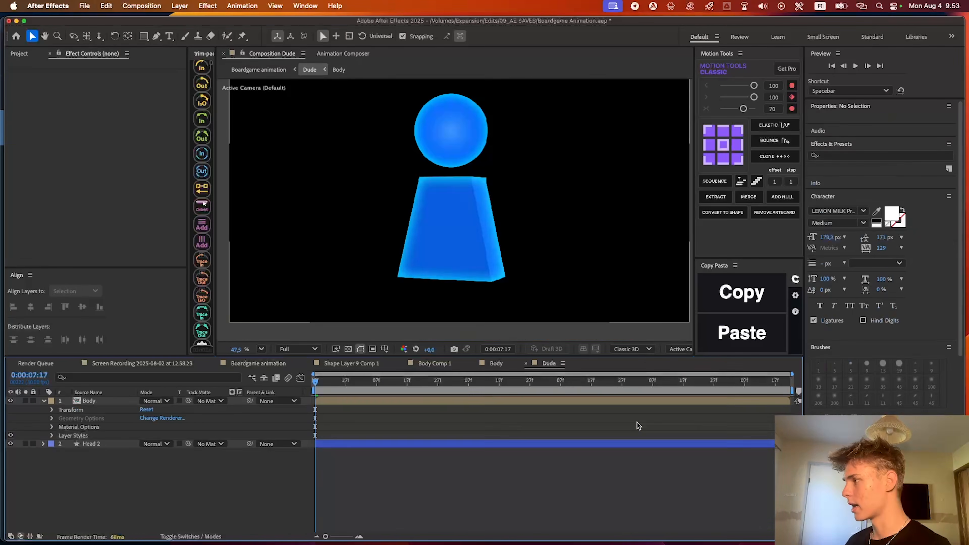
click(57, 443)
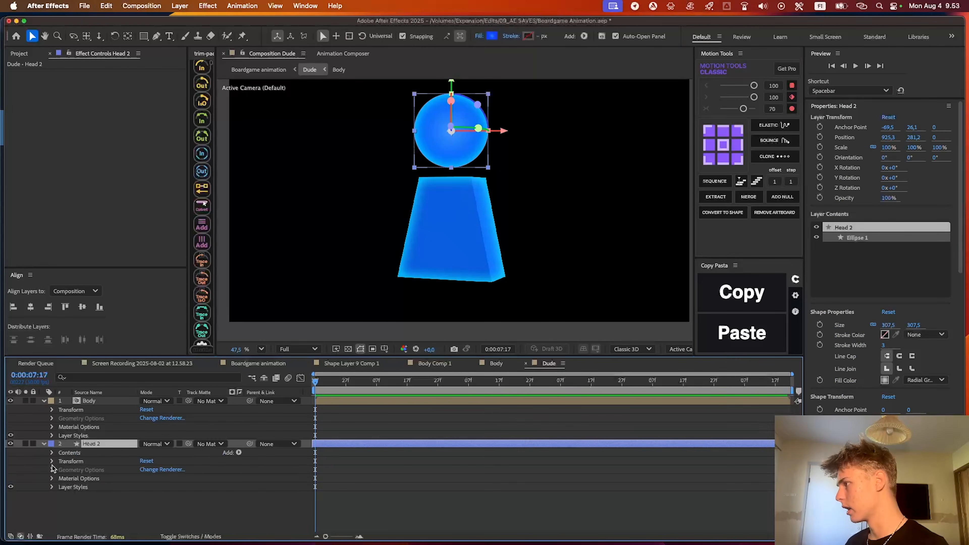
key(p)
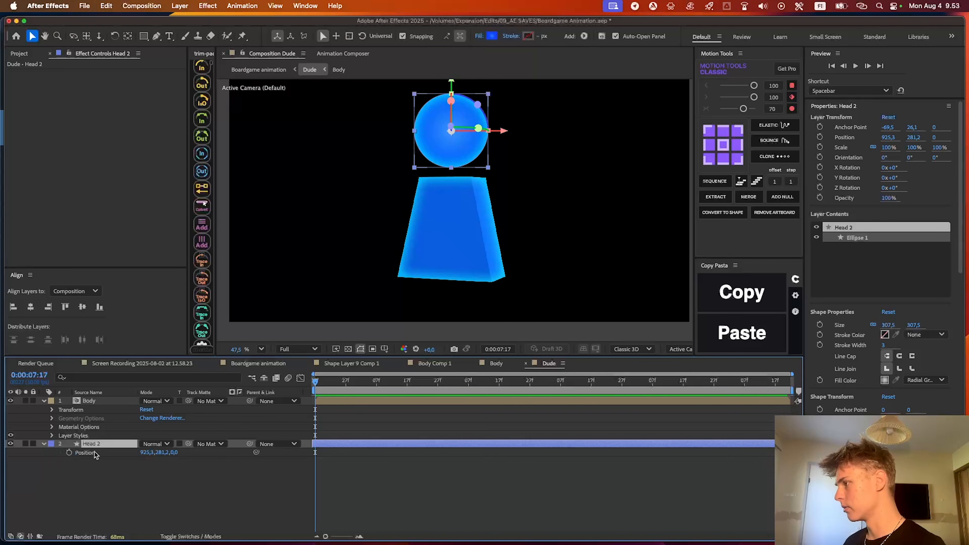
alt+click(69, 452)
text(wiggle)
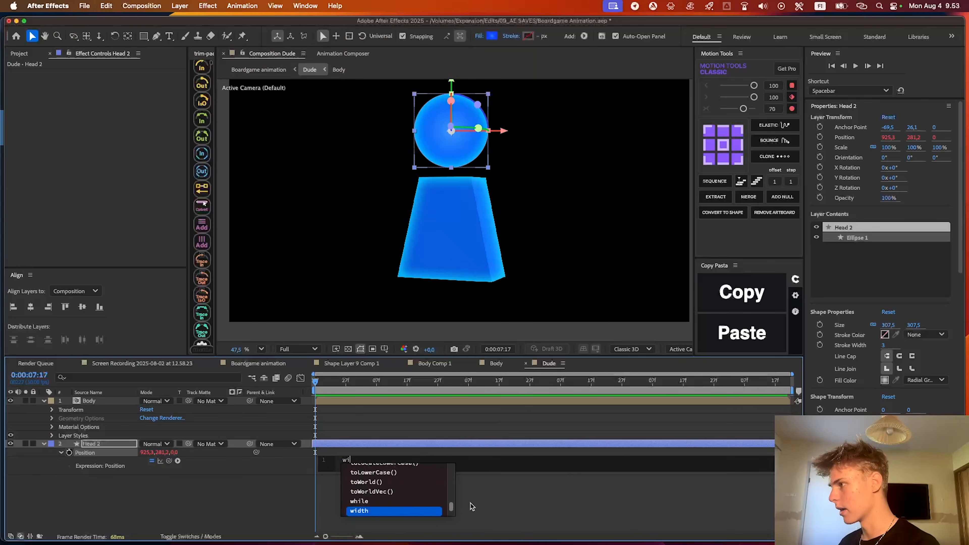
key(Return)
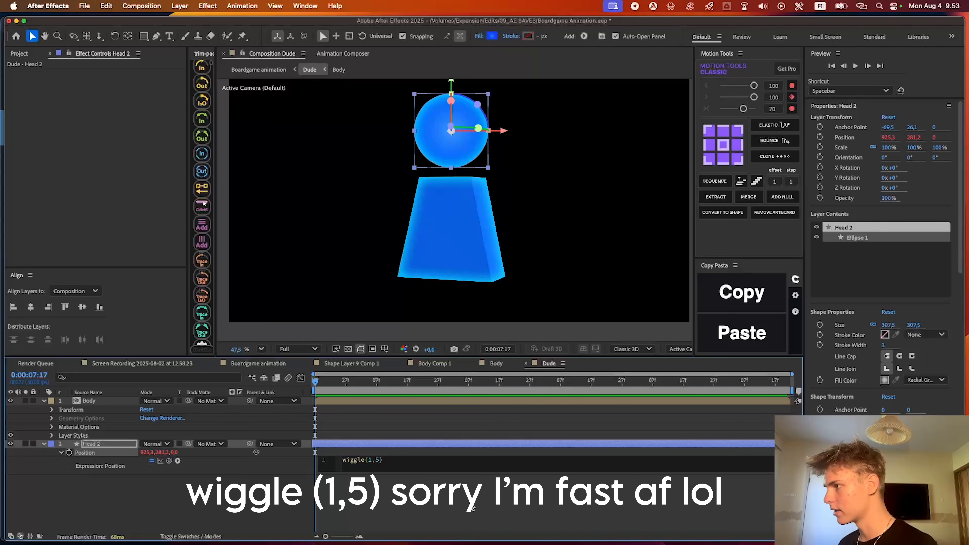
click(472, 507)
key(space)
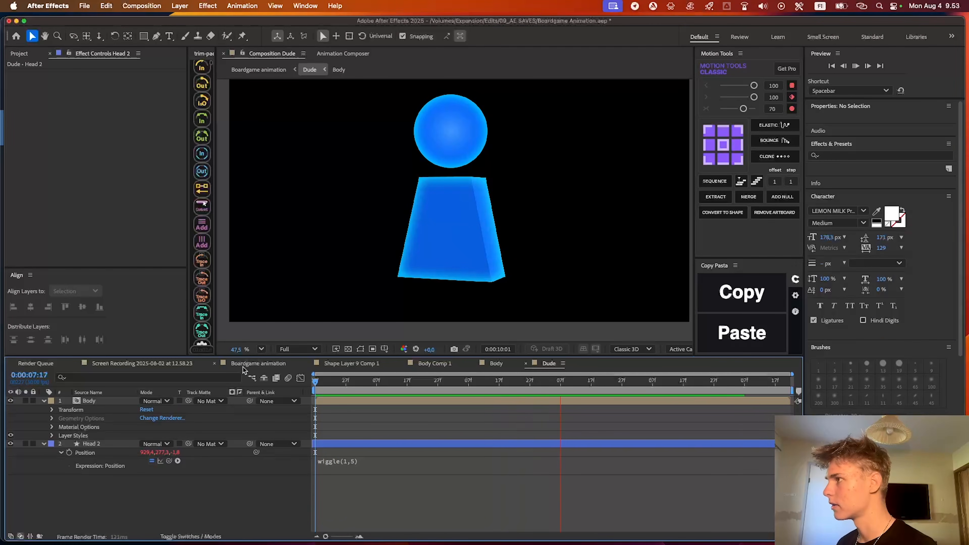
Return to the Boardgame animation composition and play back the third shot to check the head wiggle and blur
click(258, 363)
click(604, 383)
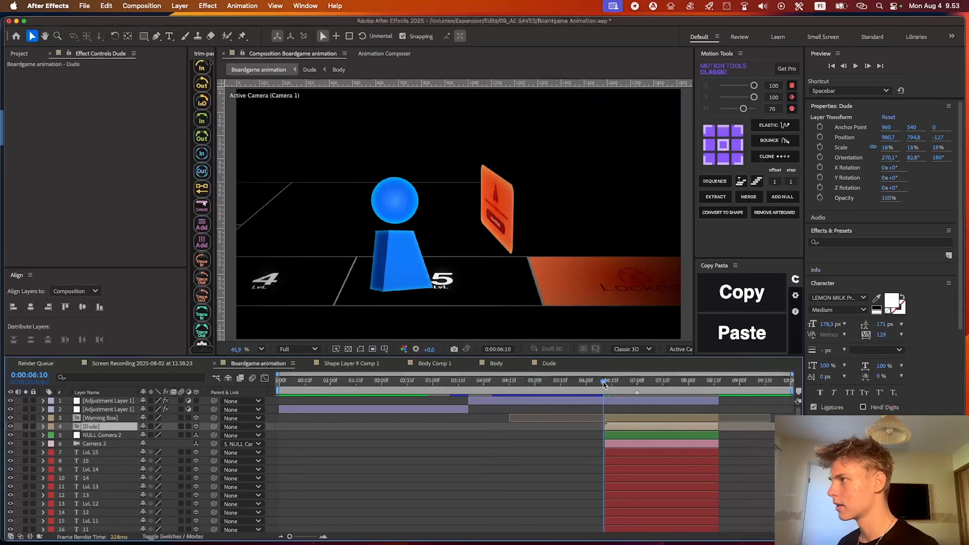
key(space)
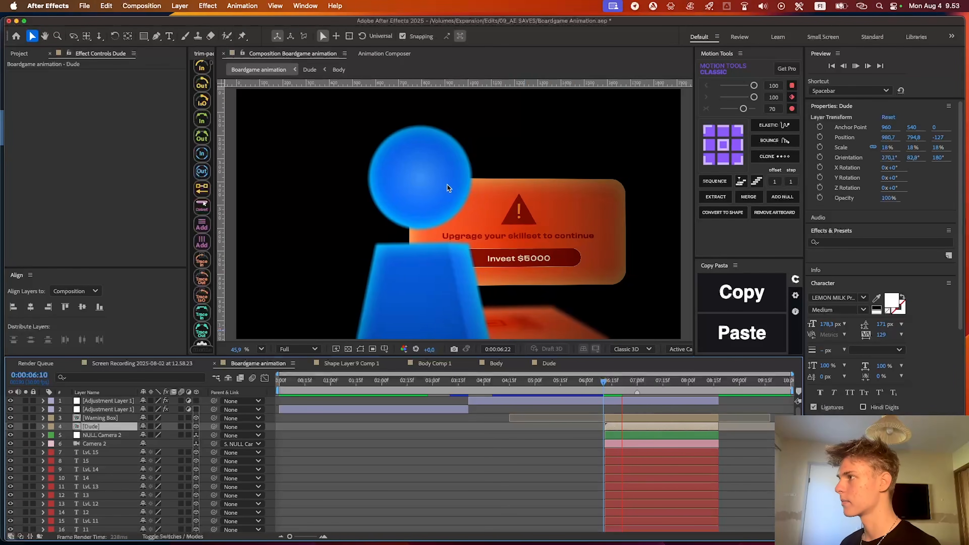
click(614, 386)
key(space)
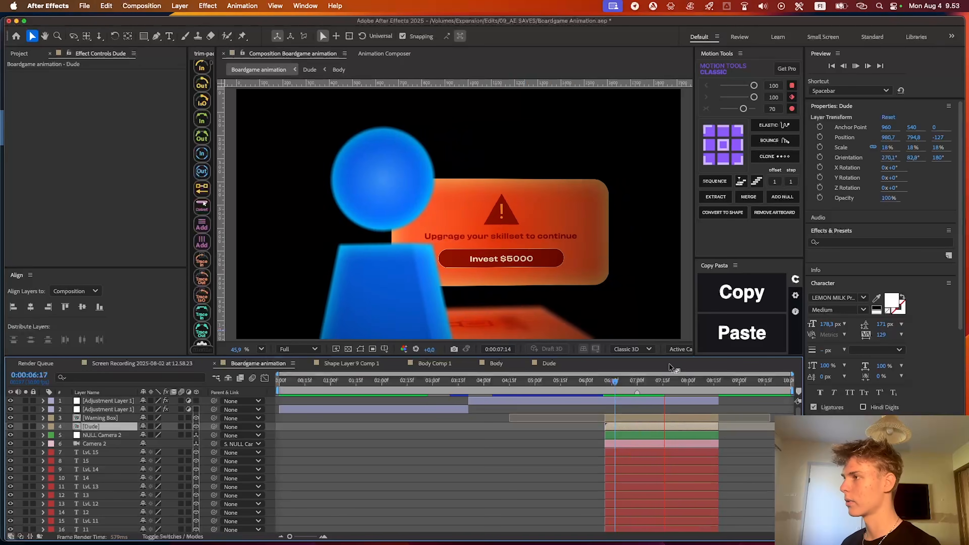
click(771, 450)
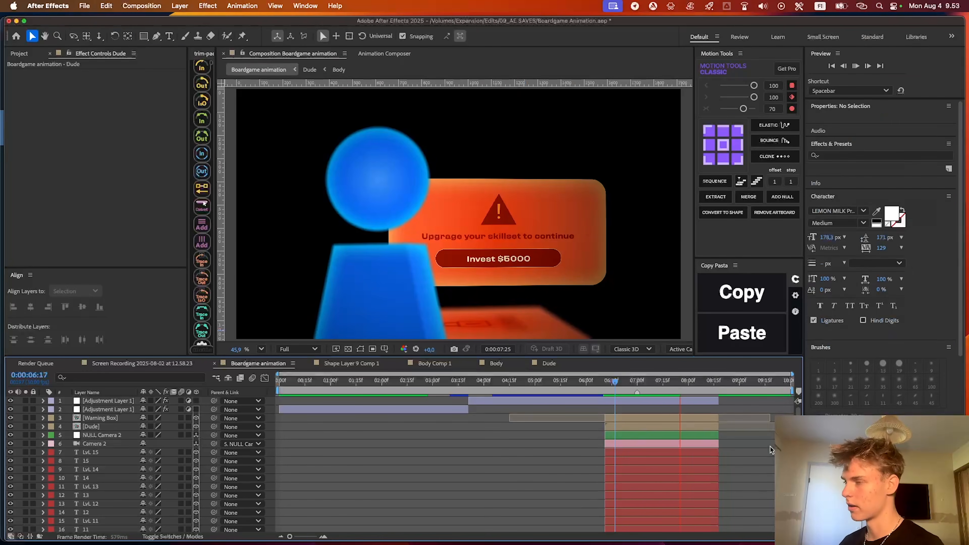
Play back the whole board game animation from the first frame to review all three shots
key(Home)
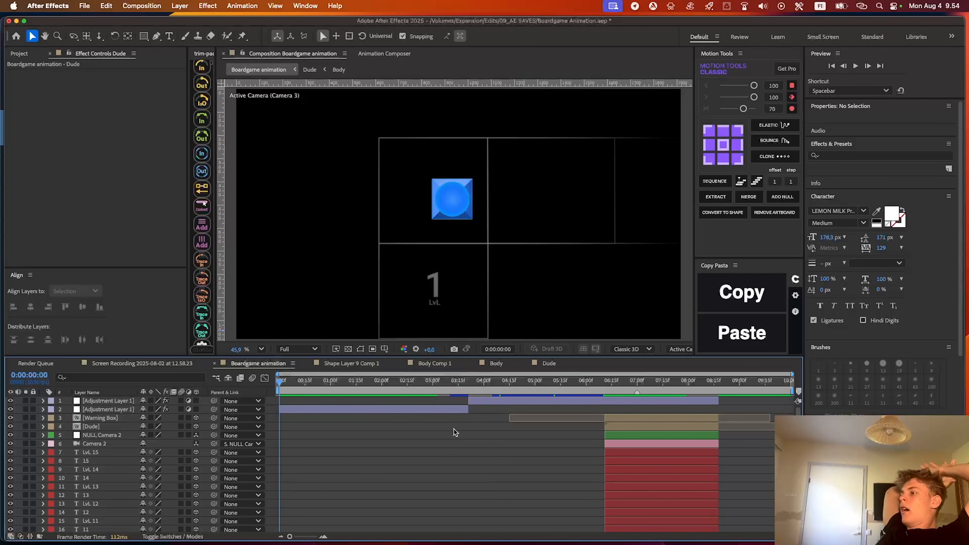
key(space)
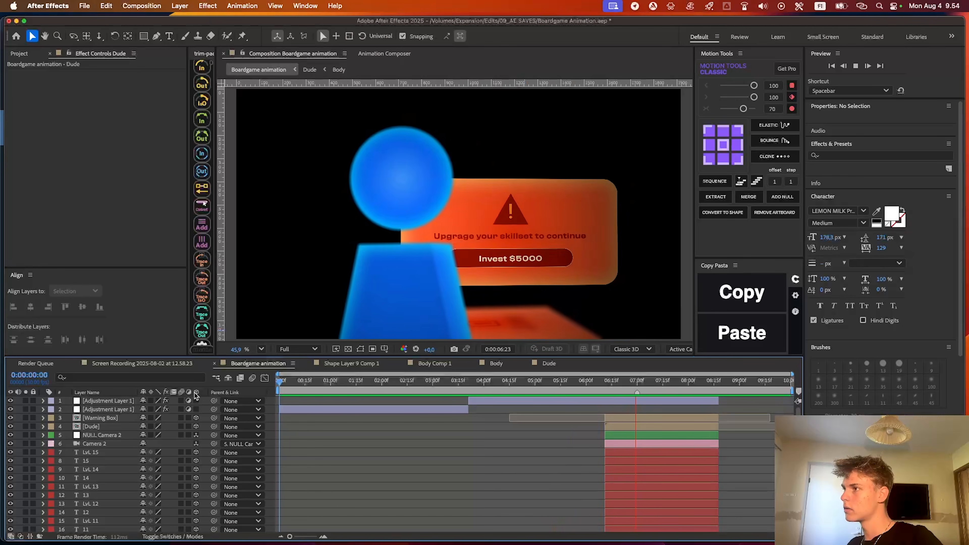
key(space)
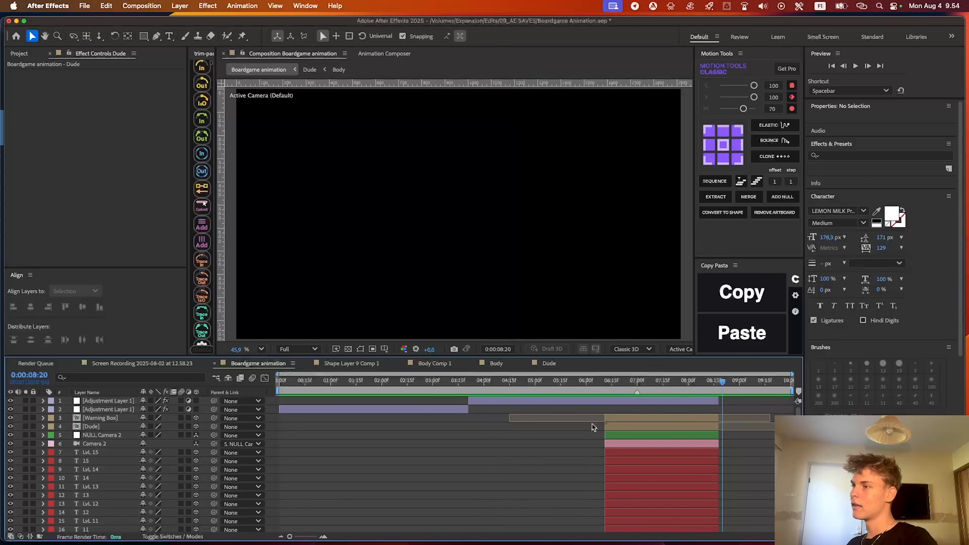
key(Home)
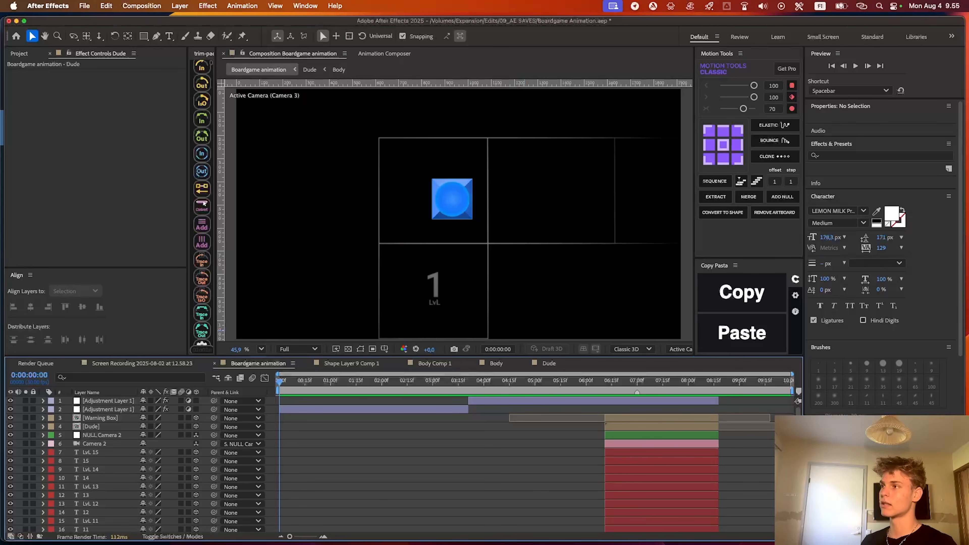
key(space)
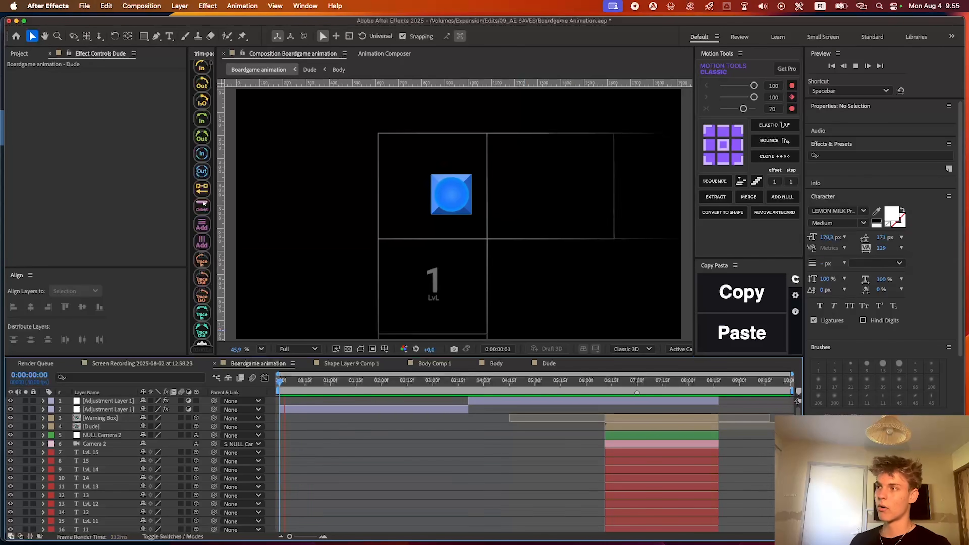